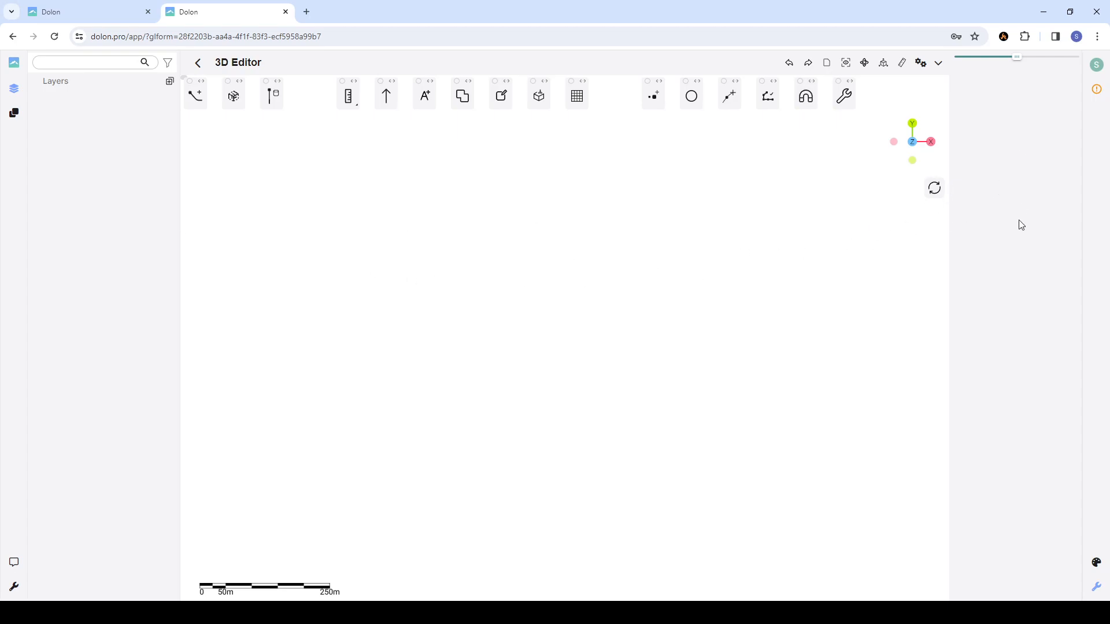
- Hide and restore the object properties panel, and view the Sections list before returning to Layers
{"action": "left_click", "coordinate": [1095, 587]}
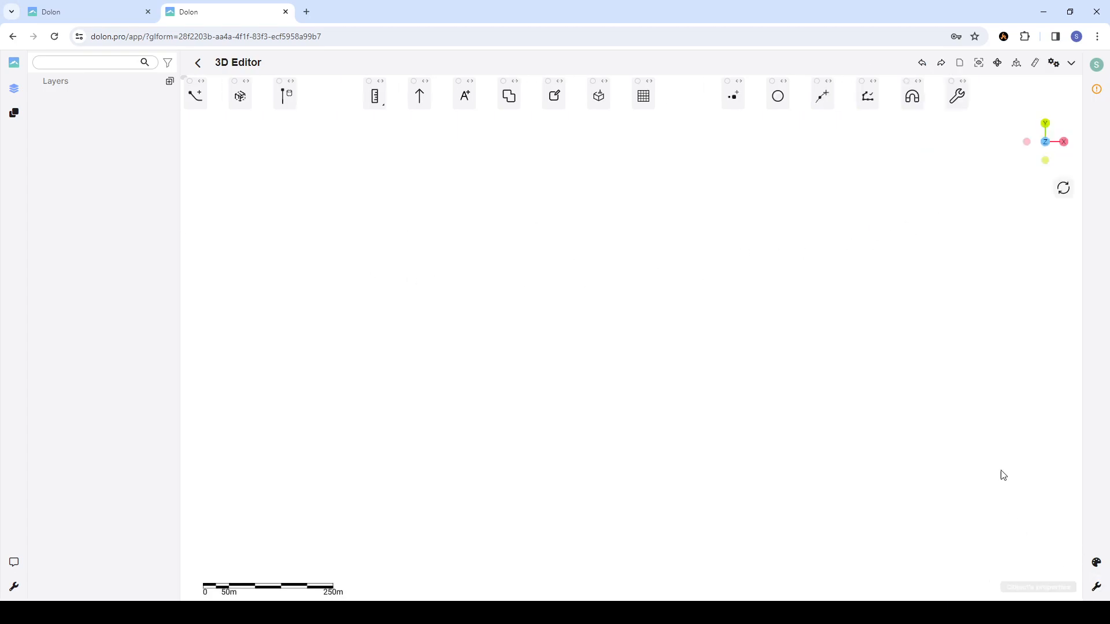
{"action": "left_click", "coordinate": [1096, 589]}
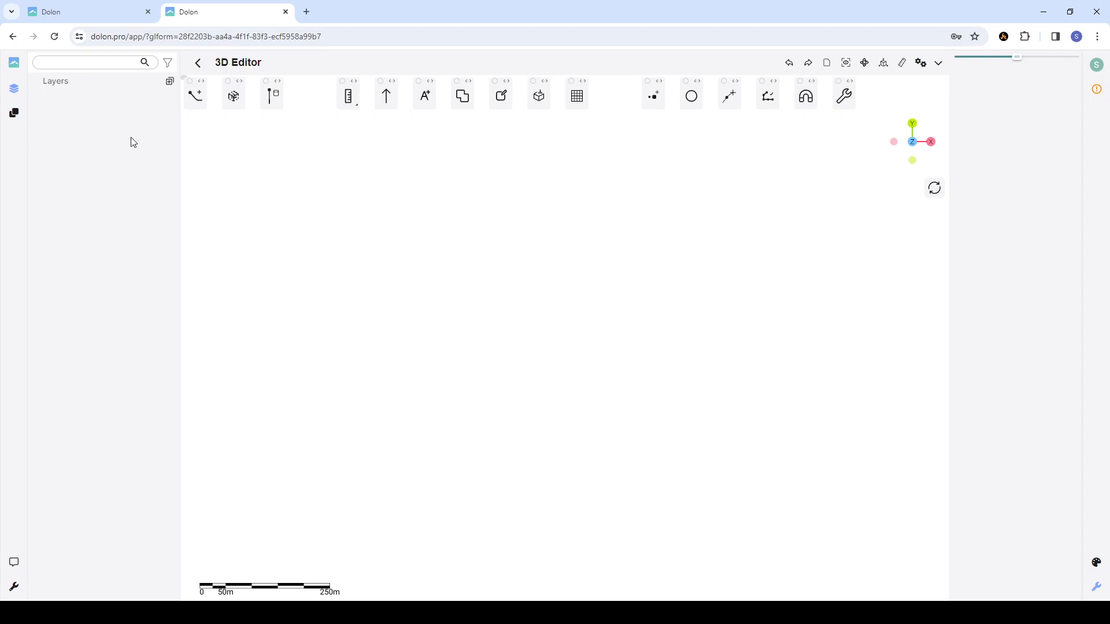
{"action": "left_click", "coordinate": [14, 97]}
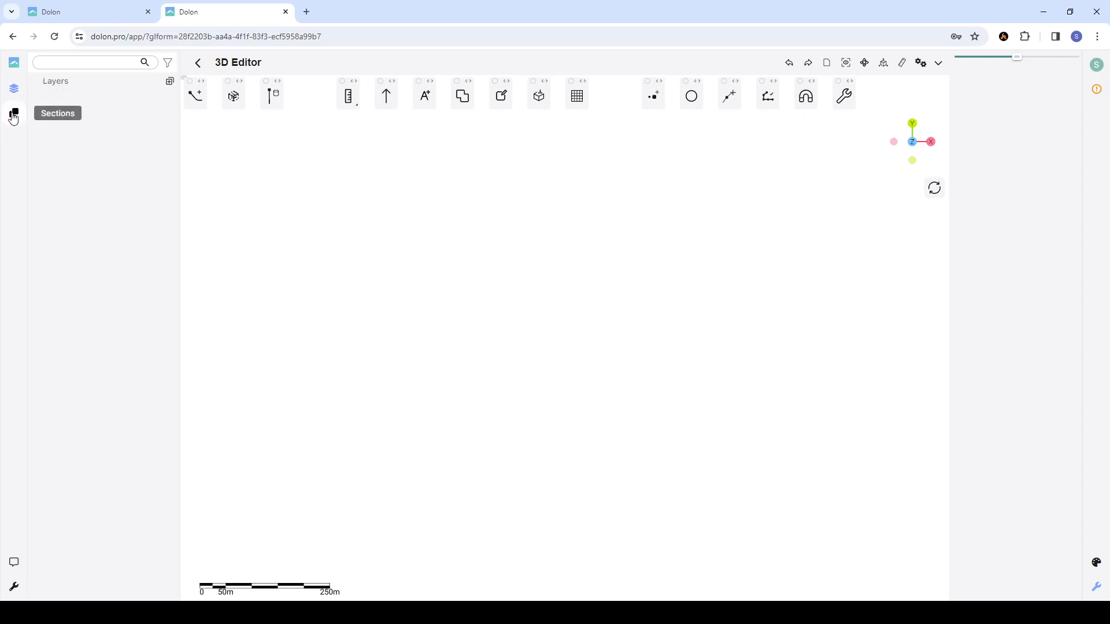
{"action": "left_click", "coordinate": [17, 97]}
{"action": "left_click", "coordinate": [14, 118]}
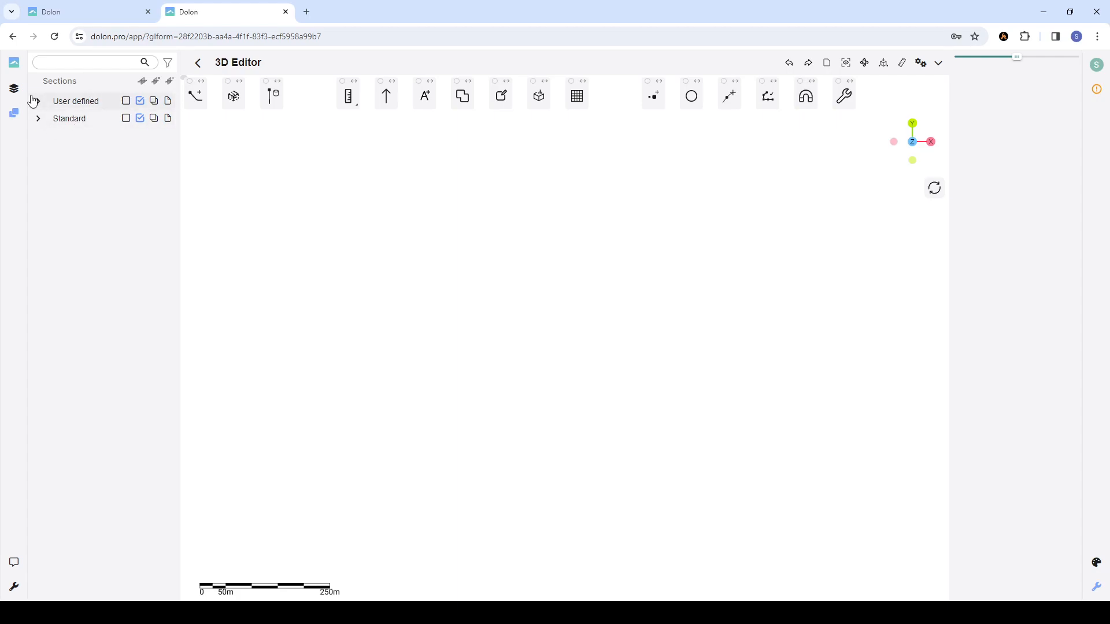
{"action": "left_click", "coordinate": [14, 88]}
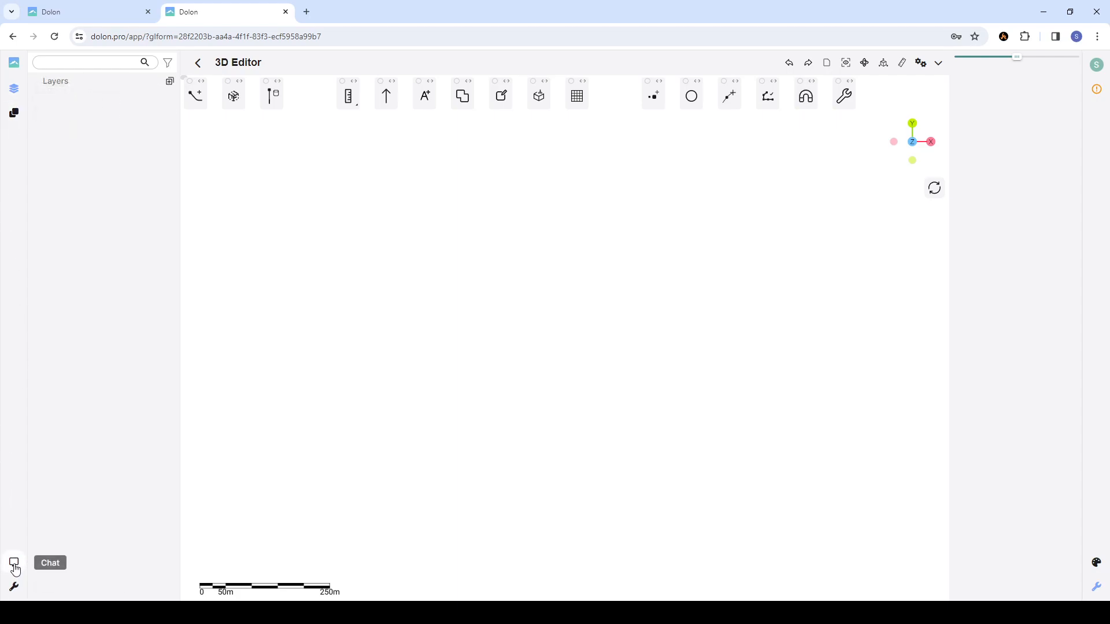
- Open the 3D Editor chat, read through its latest messages, and close it again
{"action": "left_click", "coordinate": [14, 563]}
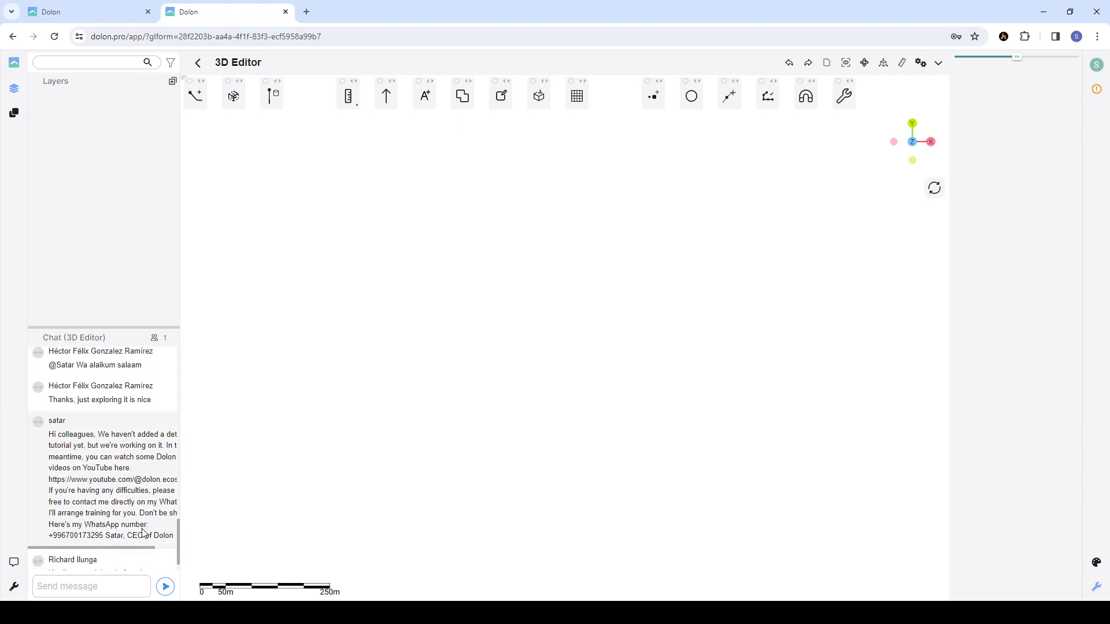
{"action": "scroll", "coordinate": [143, 533], "scroll_direction": "down", "scroll_amount": 1}
{"action": "left_click", "coordinate": [114, 585]}
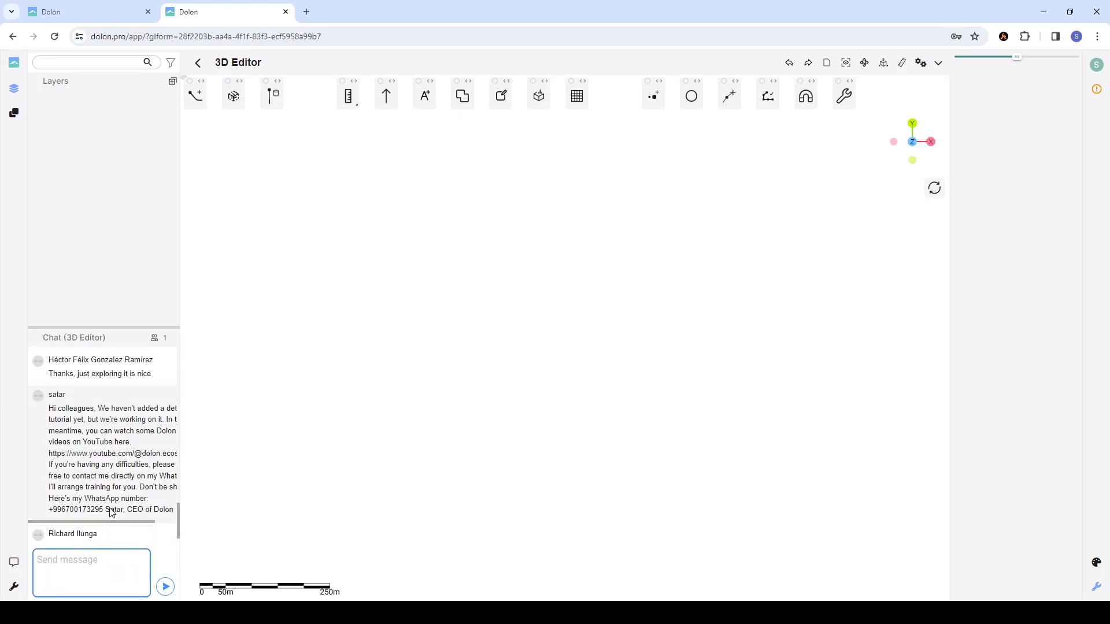
{"action": "scroll", "coordinate": [116, 504], "scroll_direction": "down", "scroll_amount": 1}
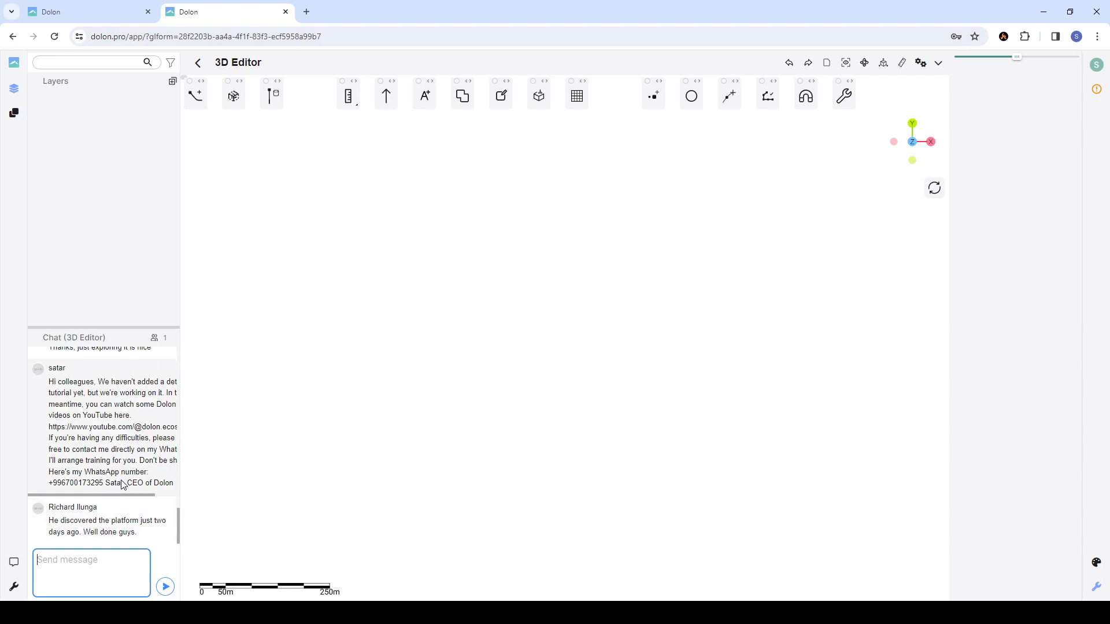
{"action": "left_click", "coordinate": [14, 563]}
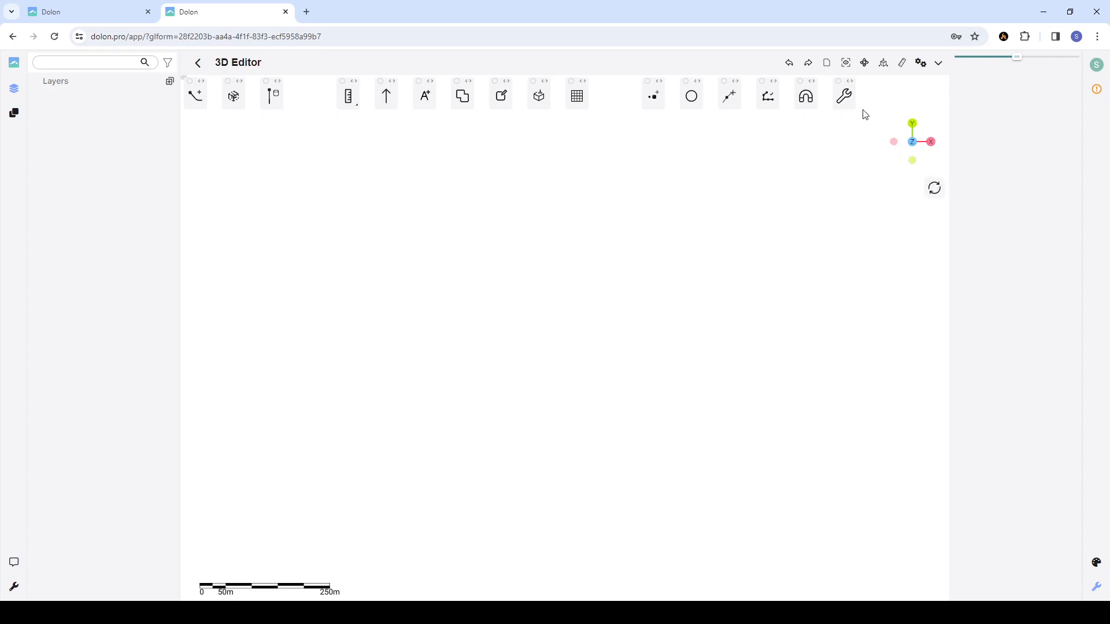
- Show the extra view tools and move the arrow, text, Measurements, line and Drillhole tools groups to the canvas's lower edge
{"action": "left_click", "coordinate": [935, 188]}
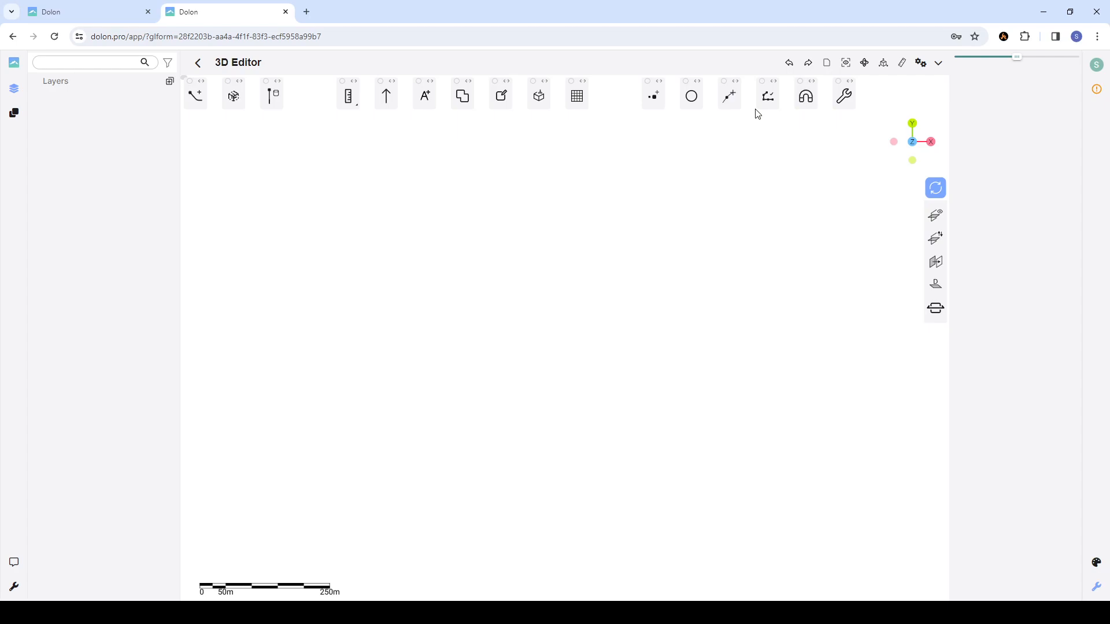
{"action": "left_click_drag", "start_coordinate": [385, 94], "coordinate": [719, 577]}
{"action": "mouse_move", "coordinate": [425, 93]}
{"action": "left_mouse_down"}
{"action": "mouse_move", "coordinate": [601, 461]}
{"action": "mouse_move", "coordinate": [674, 571]}
{"action": "left_mouse_up"}
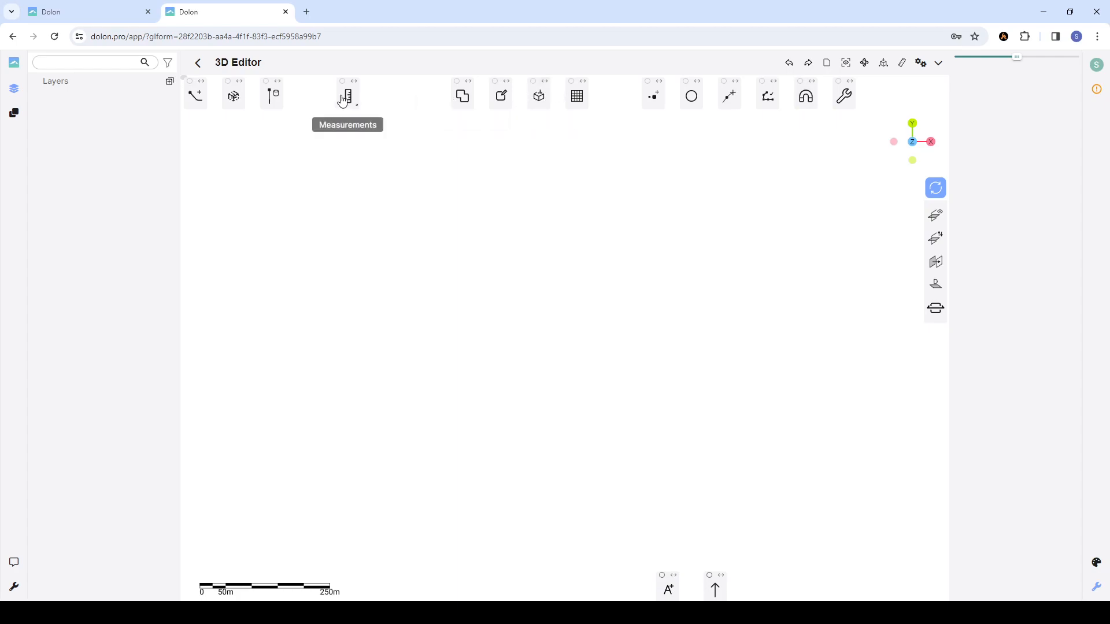
{"action": "left_click_drag", "start_coordinate": [359, 85], "coordinate": [635, 574]}
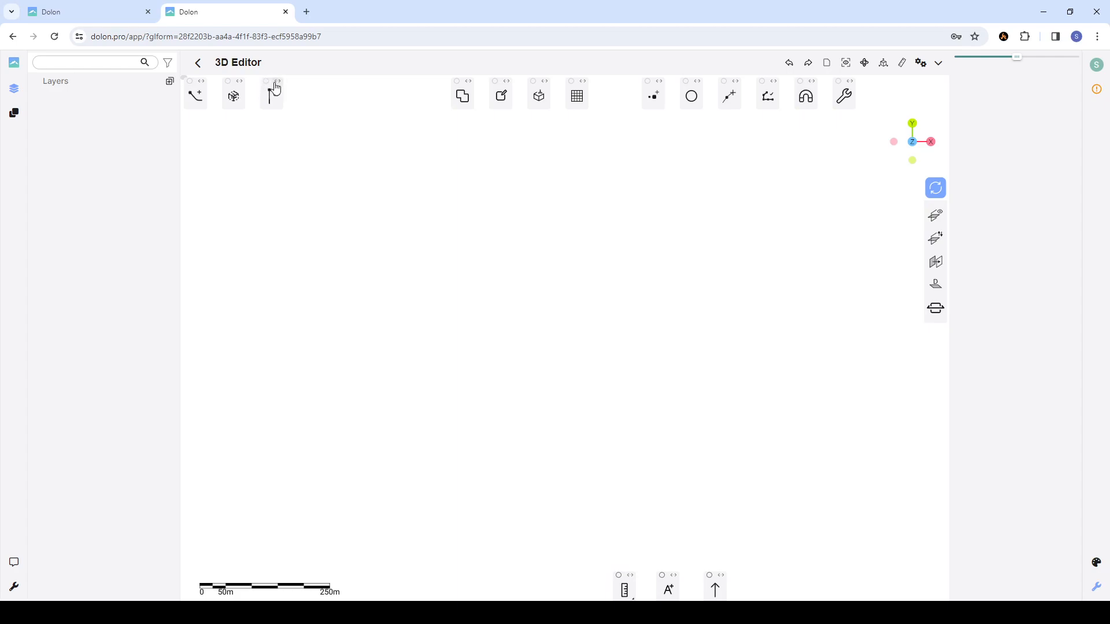
{"action": "mouse_move", "coordinate": [207, 89]}
{"action": "left_mouse_down"}
{"action": "mouse_move", "coordinate": [217, 129]}
{"action": "mouse_move", "coordinate": [612, 508]}
{"action": "mouse_move", "coordinate": [603, 573]}
{"action": "left_mouse_up"}
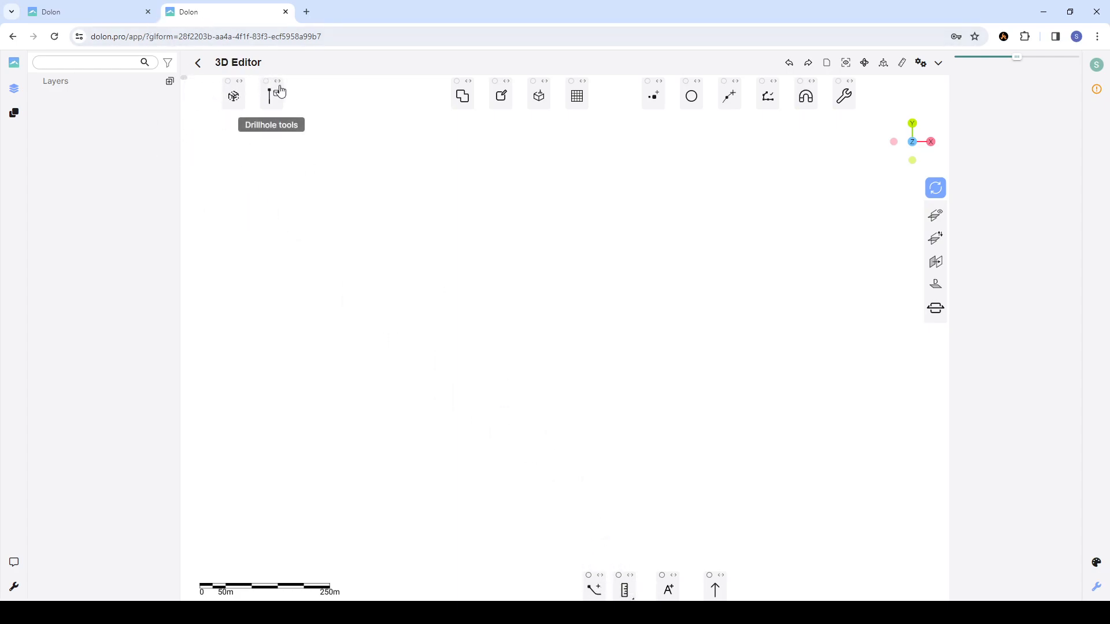
{"action": "left_click_drag", "start_coordinate": [275, 87], "coordinate": [581, 568]}
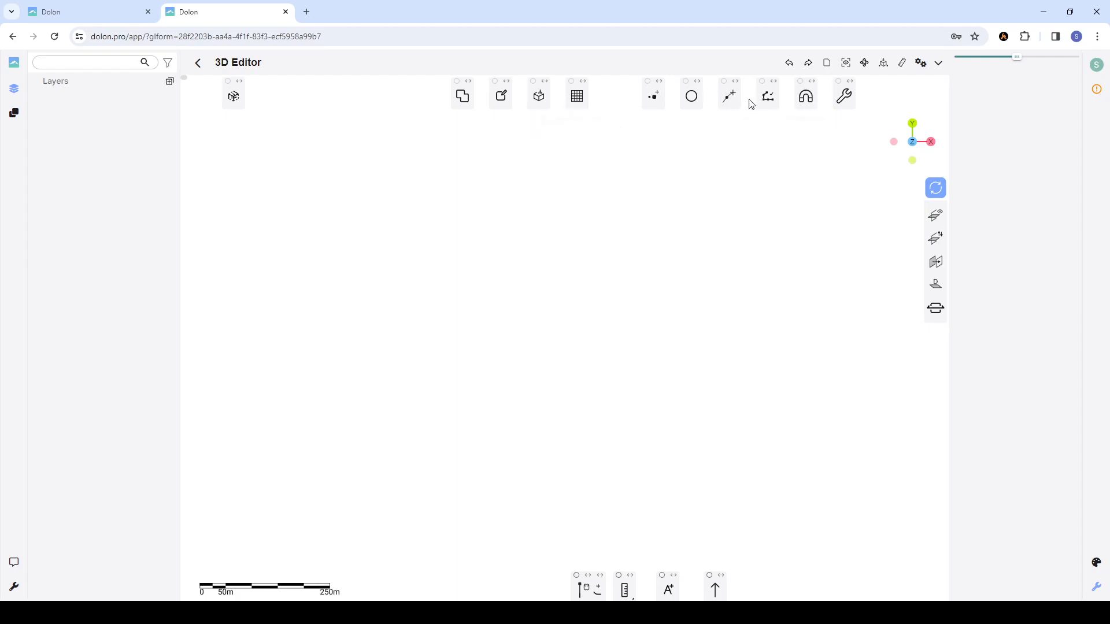
- Place the wrench tool group directly beneath the view tools, expanded into a two-column layout
{"action": "left_click_drag", "start_coordinate": [845, 95], "coordinate": [918, 367]}
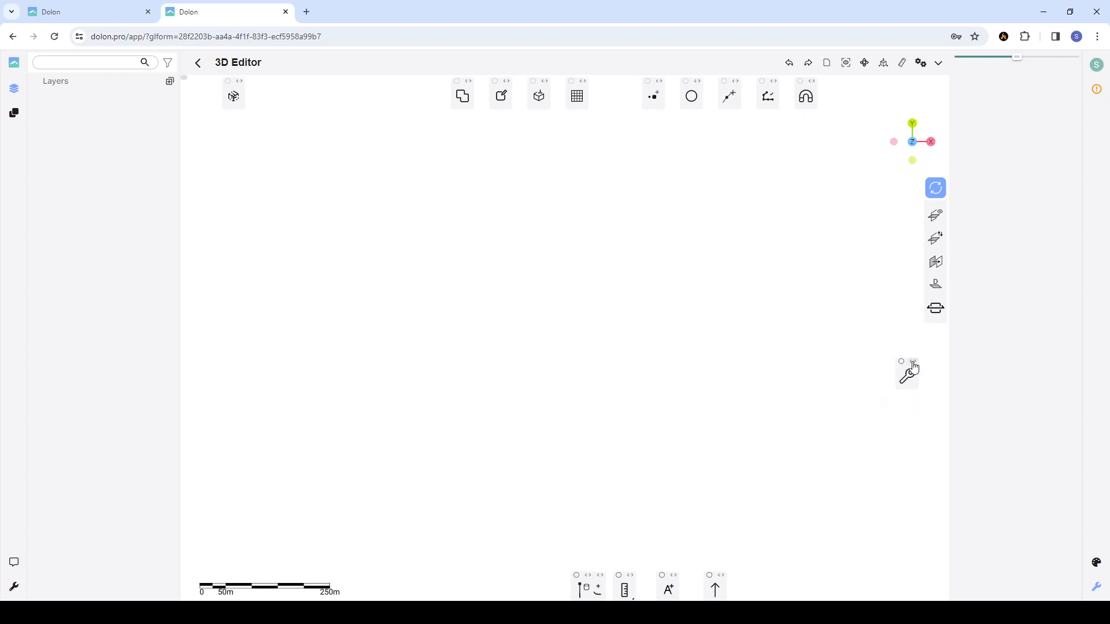
{"action": "left_click", "coordinate": [913, 362]}
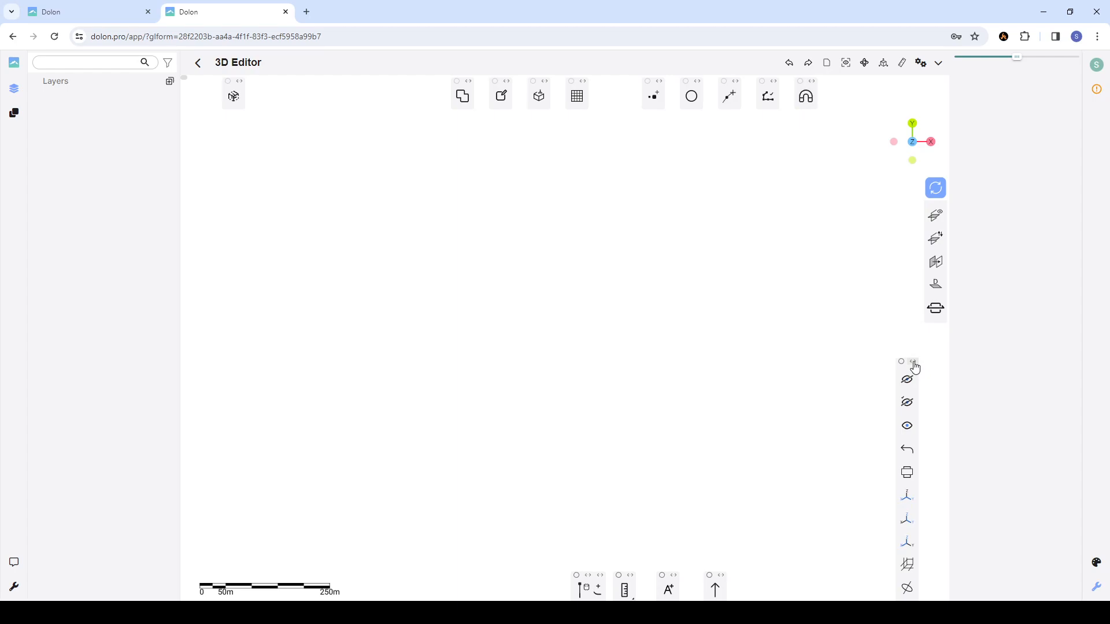
{"action": "left_click", "coordinate": [915, 363]}
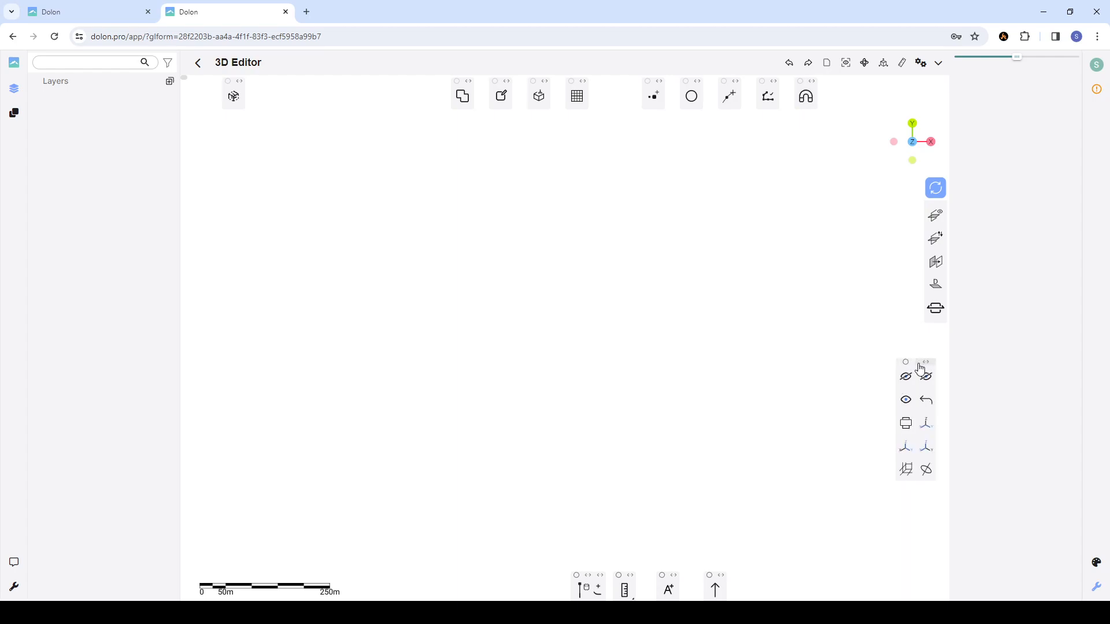
{"action": "left_click", "coordinate": [925, 364]}
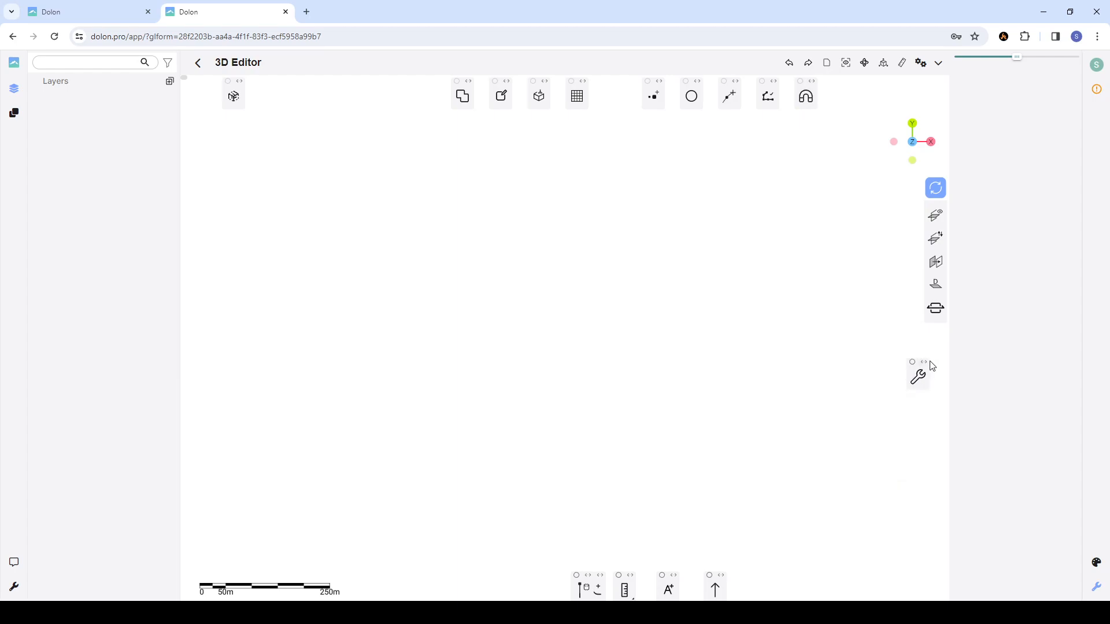
{"action": "left_click", "coordinate": [927, 365]}
{"action": "left_click", "coordinate": [926, 365]}
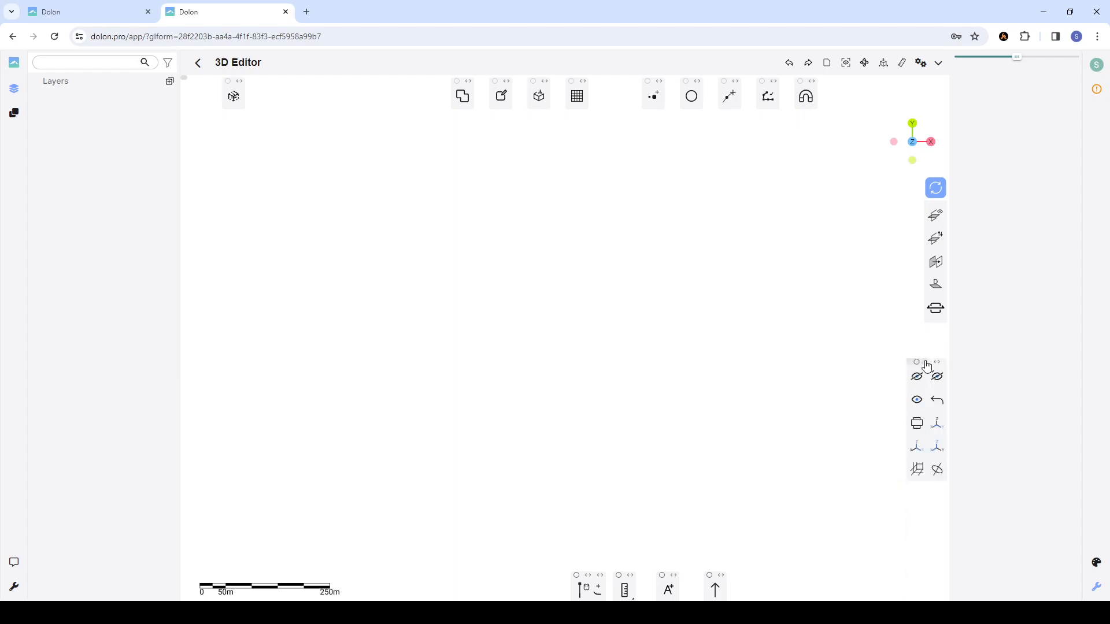
{"action": "left_click_drag", "start_coordinate": [938, 367], "coordinate": [929, 337]}
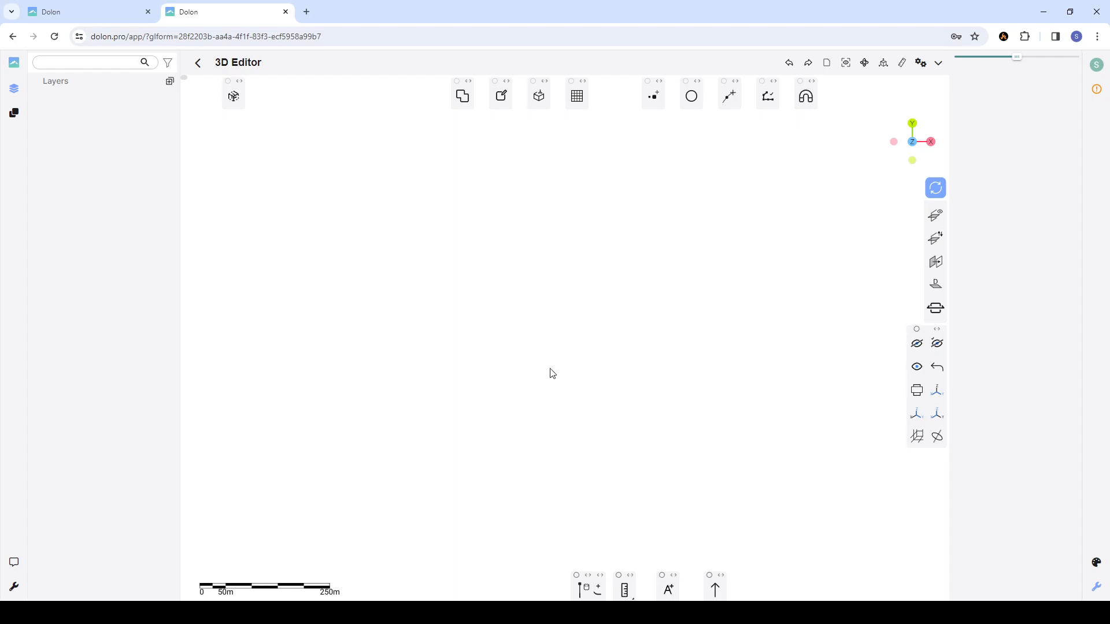
- Show the XY and YZ grids on the canvas and hide both again
{"action": "left_click", "coordinate": [937, 393]}
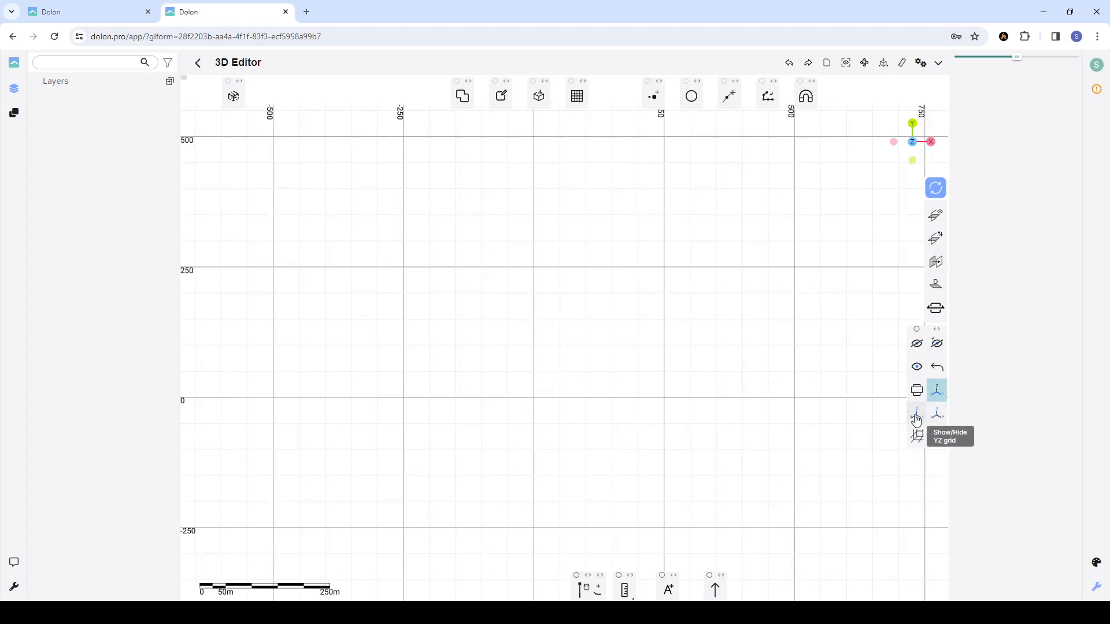
{"action": "left_click", "coordinate": [917, 419]}
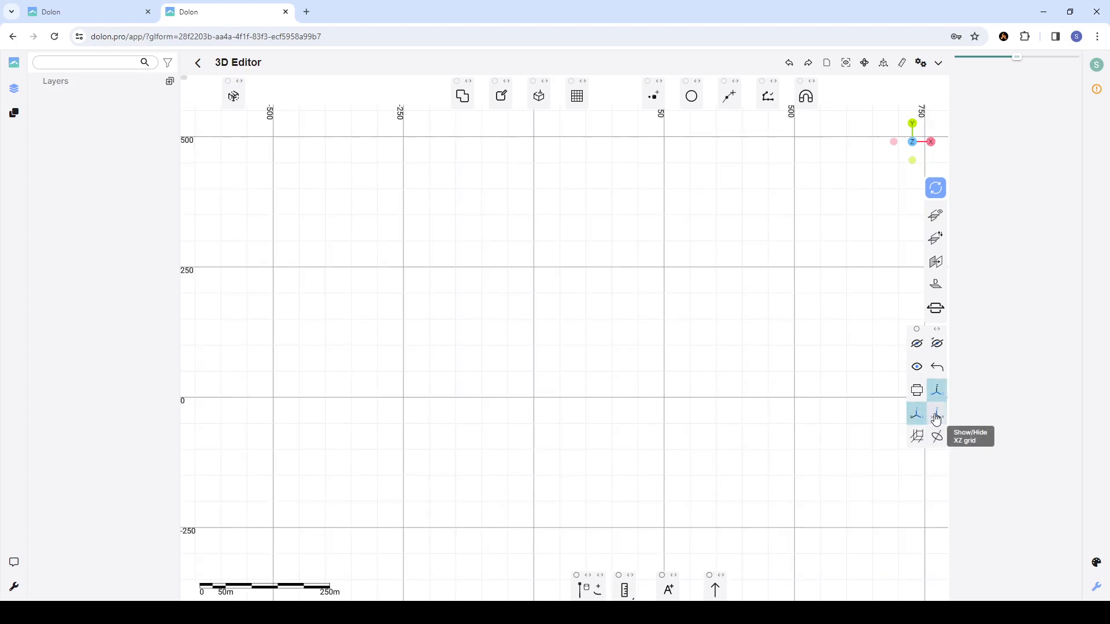
{"action": "left_click", "coordinate": [917, 417]}
{"action": "left_click", "coordinate": [936, 394]}
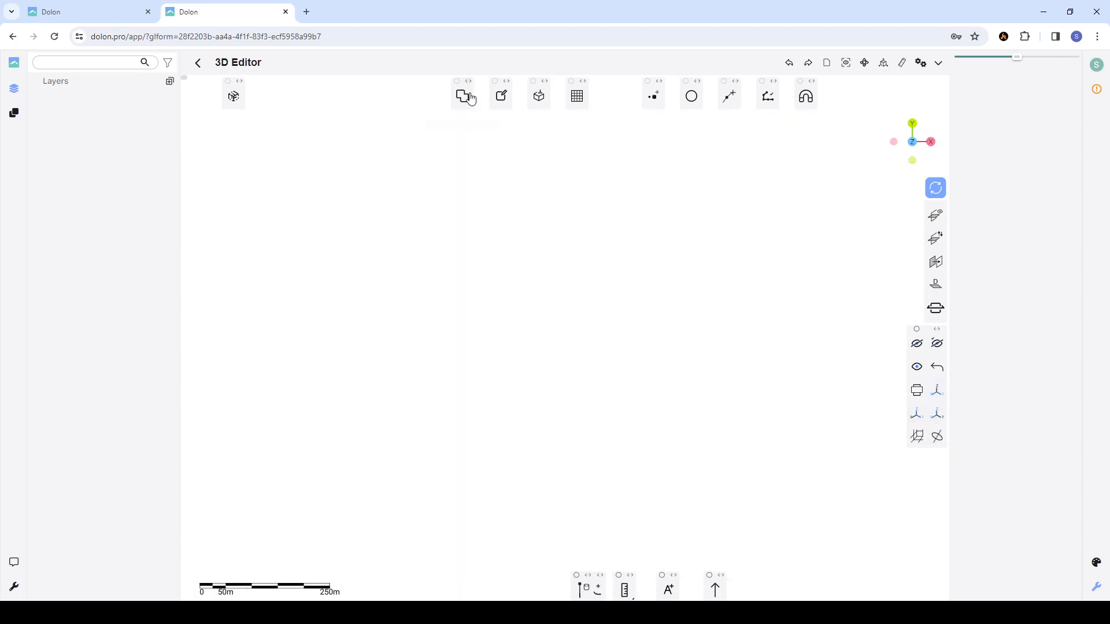
- Rearrange the overlapping-shapes and block tool groups around the canvas, and dock the line-creation tools as a vertical column along its left edge
{"action": "left_click_drag", "start_coordinate": [465, 82], "coordinate": [306, 292]}
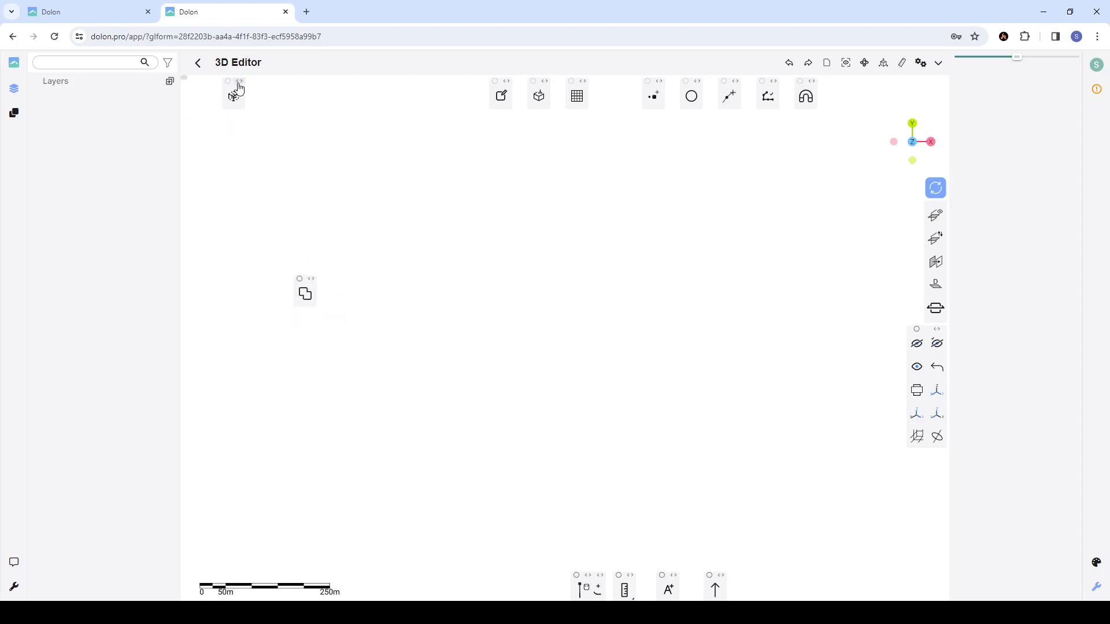
{"action": "left_click_drag", "start_coordinate": [237, 81], "coordinate": [518, 575]}
{"action": "left_click_drag", "start_coordinate": [735, 81], "coordinate": [201, 118]}
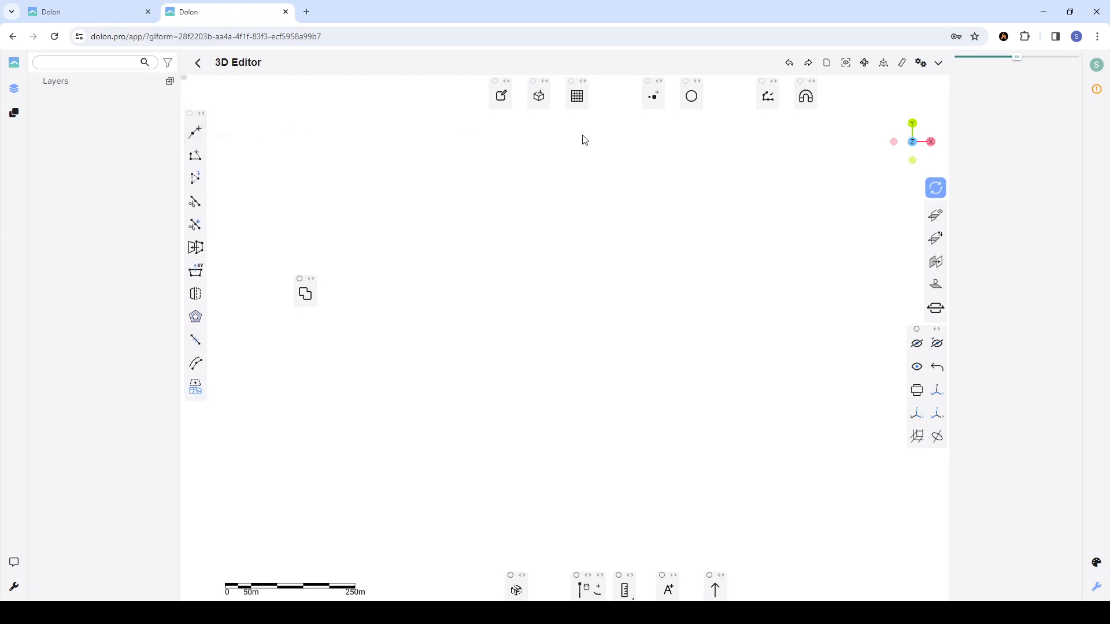
- Dock Mesh operations and Interactive edit tools side by side as expanded rows along the canvas's upper edge, setting the pencil edit group aside
{"action": "left_click_drag", "start_coordinate": [543, 87], "coordinate": [202, 79]}
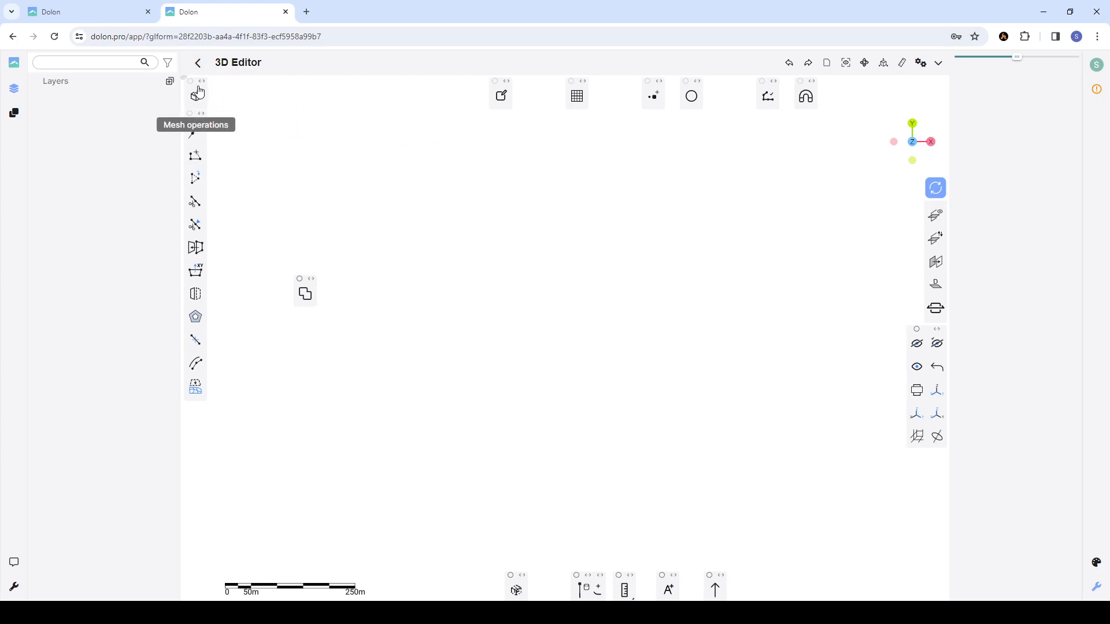
{"action": "left_click", "coordinate": [202, 84]}
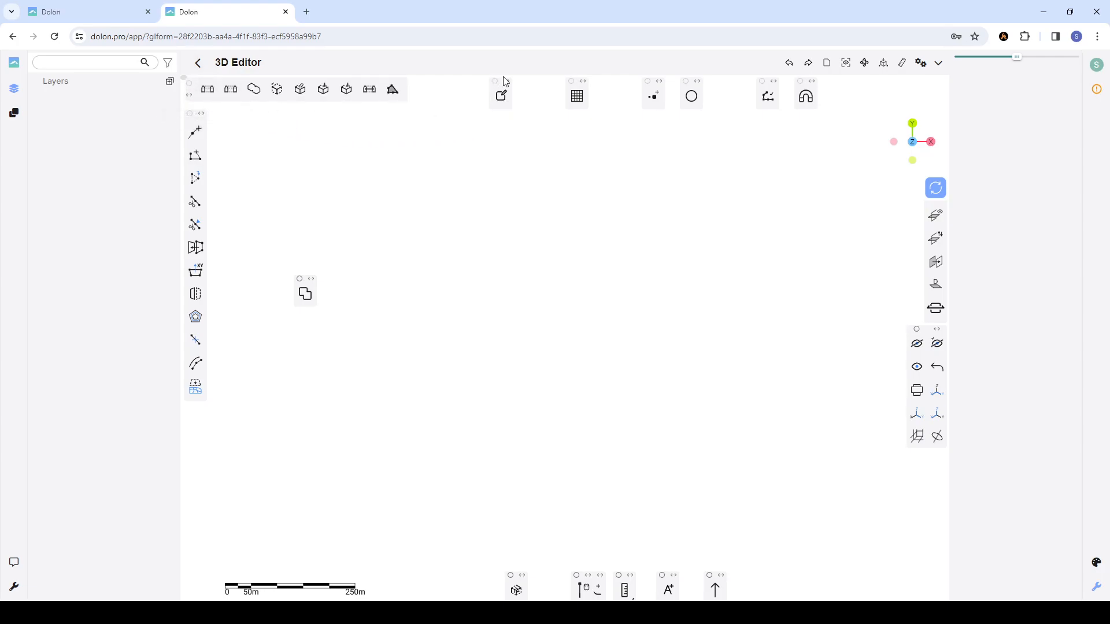
{"action": "left_click_drag", "start_coordinate": [506, 82], "coordinate": [543, 164]}
{"action": "left_click", "coordinate": [583, 82]}
{"action": "left_click", "coordinate": [583, 82]}
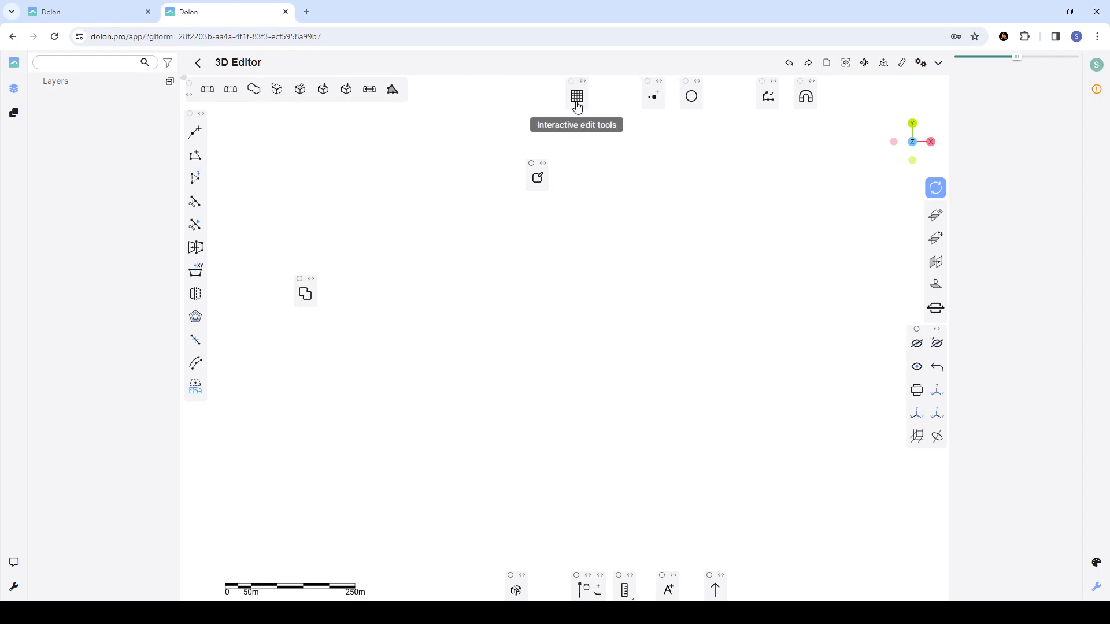
{"action": "left_click_drag", "start_coordinate": [583, 83], "coordinate": [436, 85]}
{"action": "left_click", "coordinate": [435, 86]}
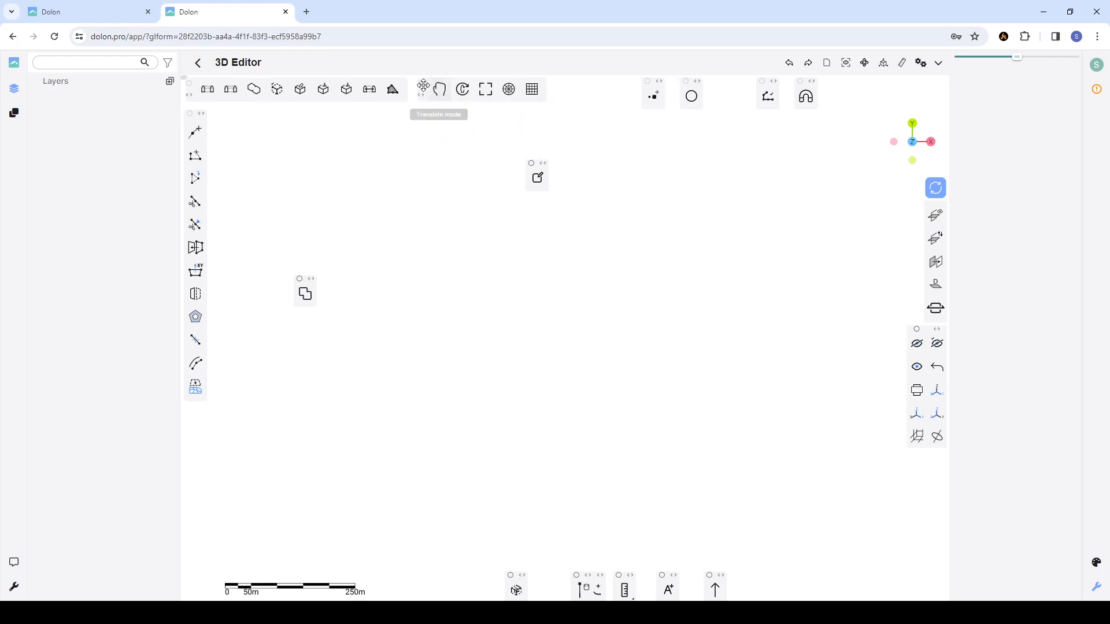
- Set the point group aside and dock the expanded circle, ellipse and rectangle tools beside Interactive edit tools
{"action": "left_click_drag", "start_coordinate": [658, 81], "coordinate": [722, 173]}
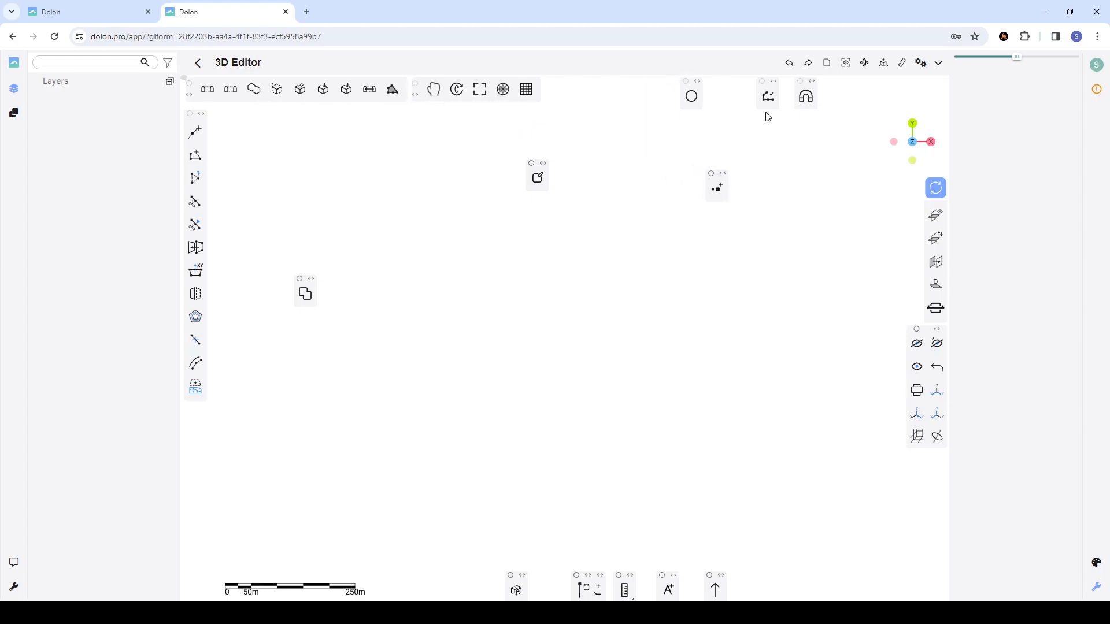
{"action": "left_click", "coordinate": [697, 82]}
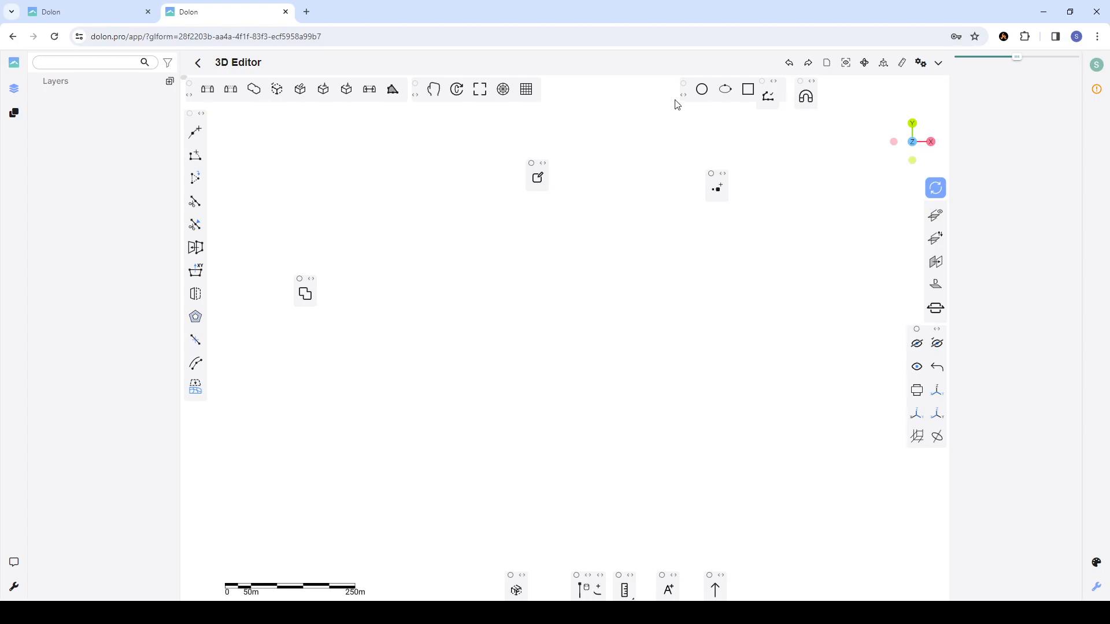
{"action": "left_click_drag", "start_coordinate": [684, 83], "coordinate": [548, 81]}
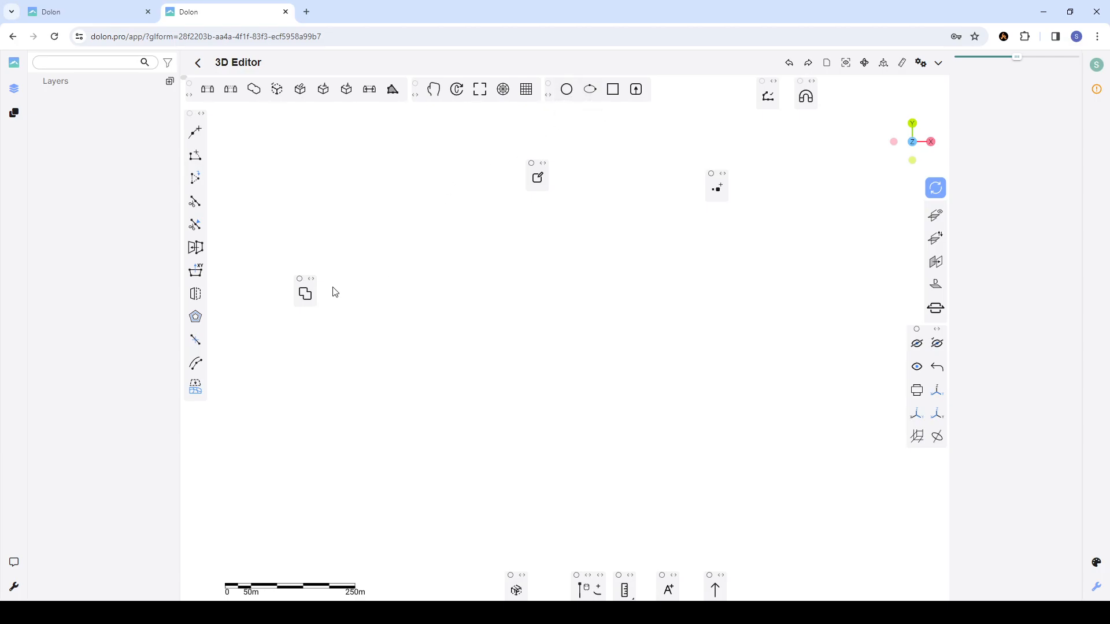
- Dock the overlapping-shapes tools as a column beneath the line-creation tools, and move Polyline tools to the canvas's lower edge
{"action": "left_click_drag", "start_coordinate": [308, 284], "coordinate": [200, 416]}
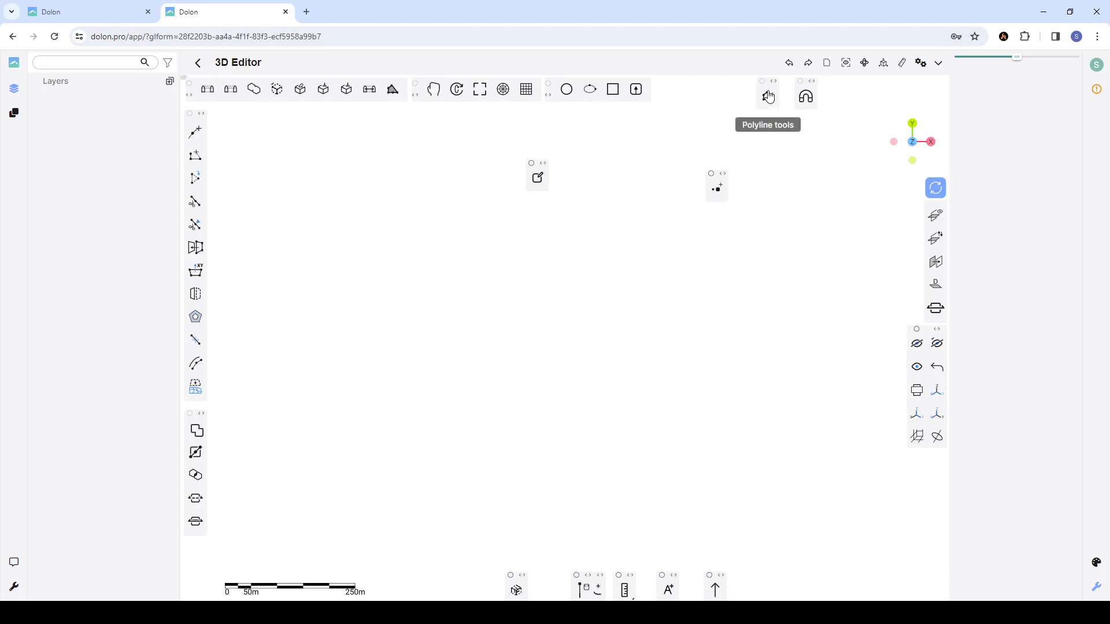
{"action": "left_click_drag", "start_coordinate": [772, 91], "coordinate": [705, 565]}
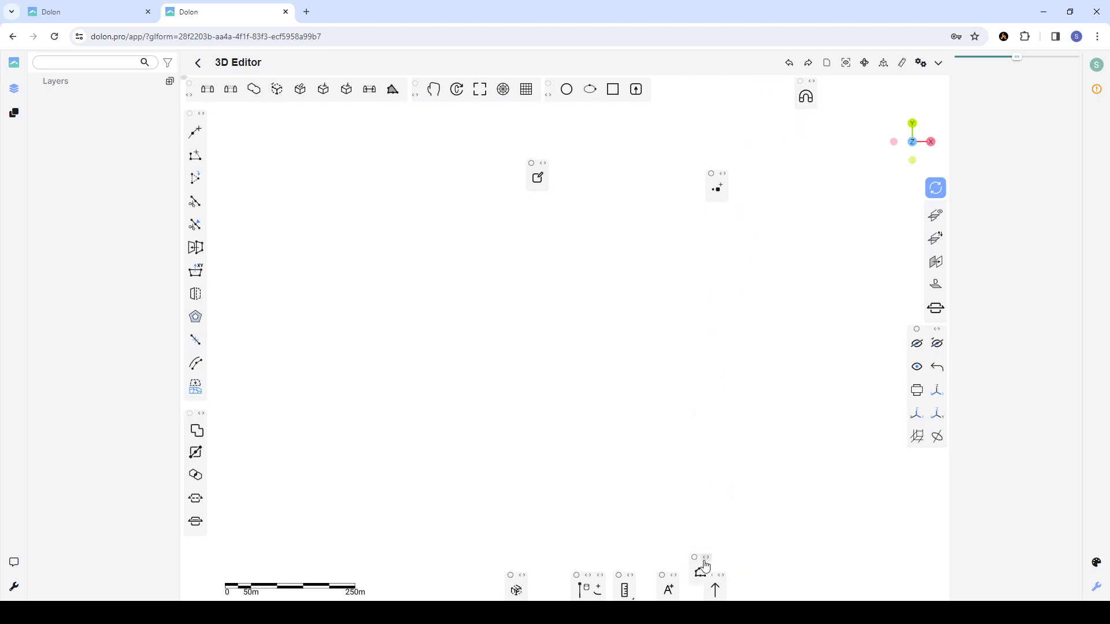
- Arrange the point and magnet groups along the canvas's upper edge, and dock the pencil edit tools in two columns beneath the wrench group
{"action": "left_click_drag", "start_coordinate": [727, 181], "coordinate": [711, 99]}
{"action": "left_click_drag", "start_coordinate": [816, 89], "coordinate": [844, 98]}
{"action": "left_click_drag", "start_coordinate": [544, 166], "coordinate": [937, 456]}
{"action": "left_click", "coordinate": [905, 474]}
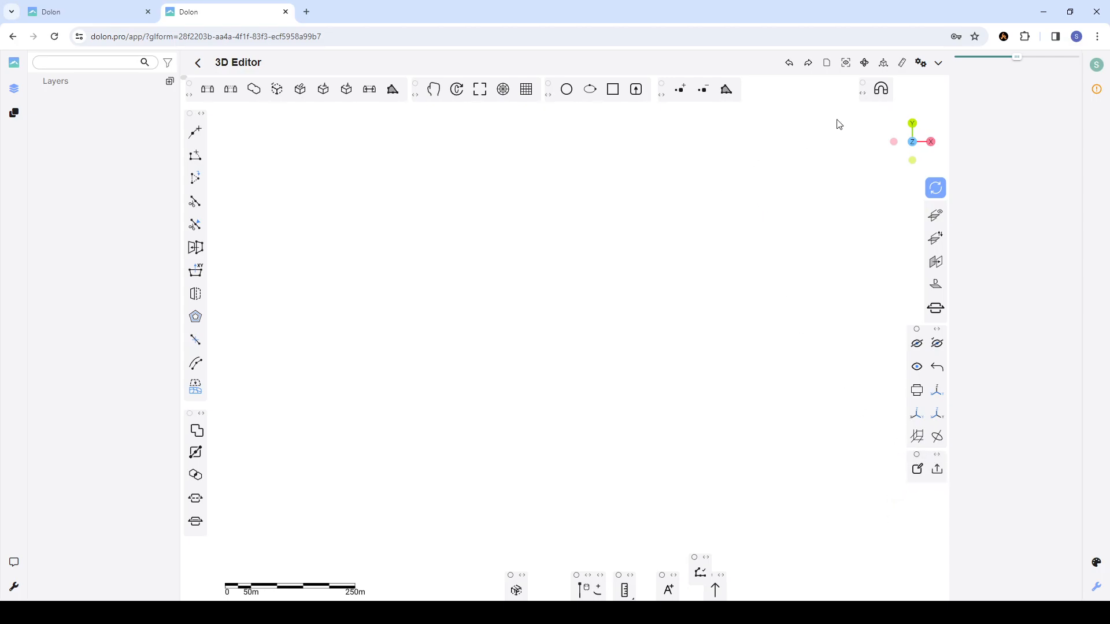
- Show the coordinate grid on the canvas and load the Topo points file for Micromine-format import
{"action": "left_click", "coordinate": [930, 391]}
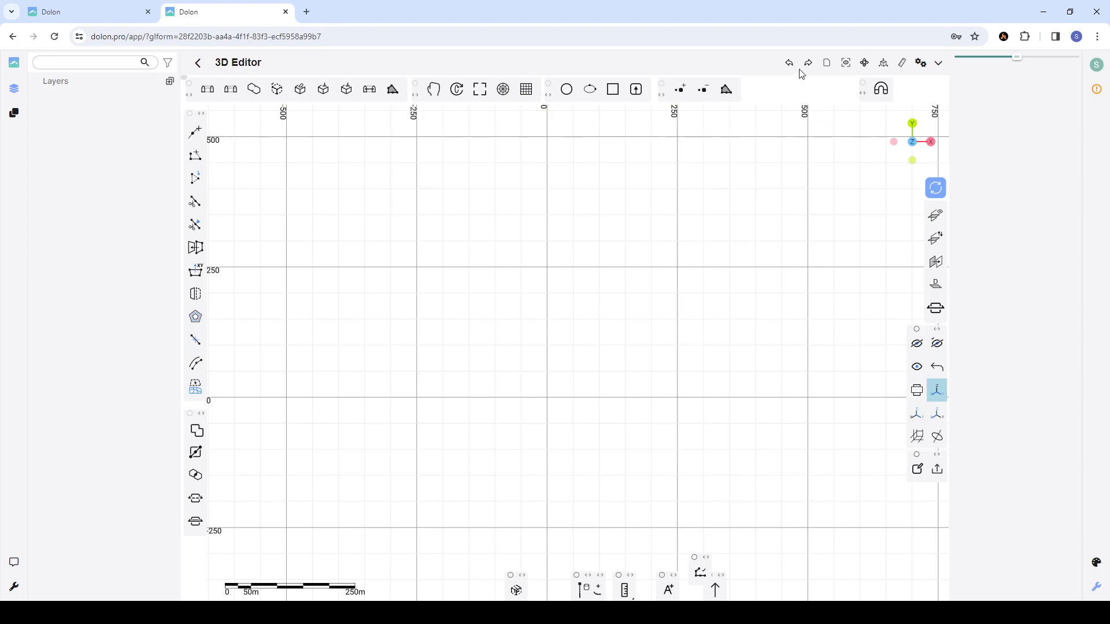
{"action": "left_click", "coordinate": [826, 63]}
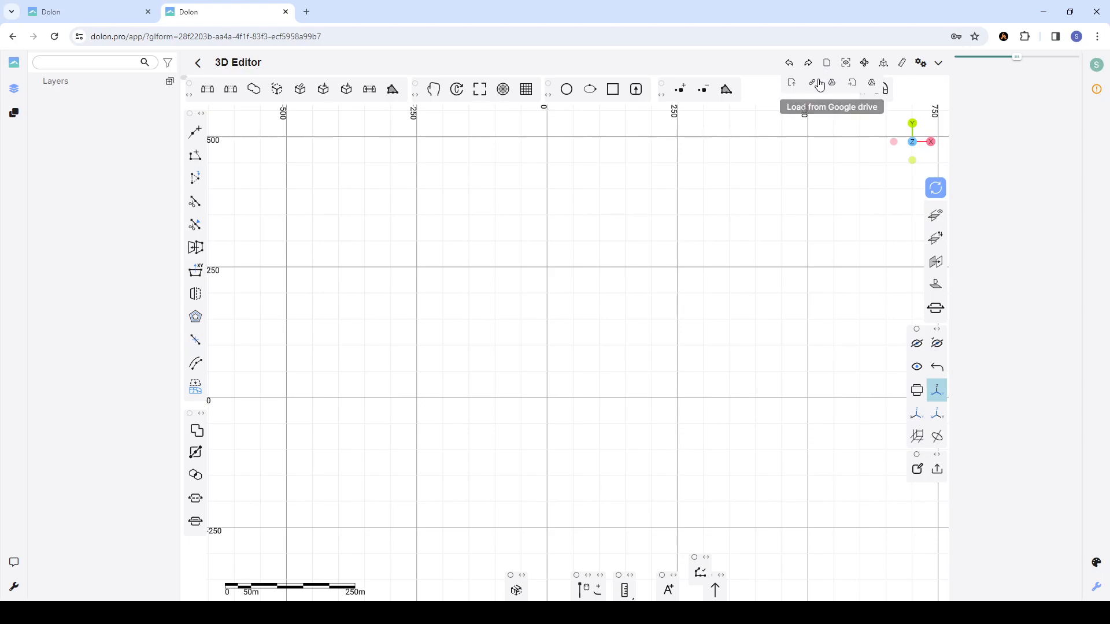
{"action": "left_click", "coordinate": [793, 85]}
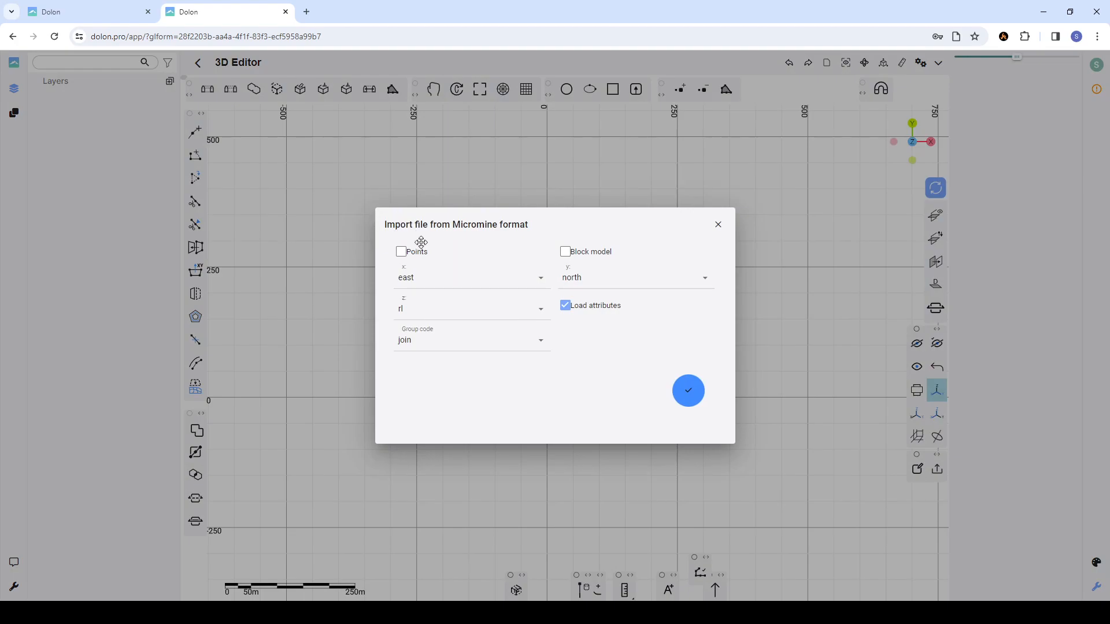
- Enable the Points option for the Micromine import and choose east as the x field
{"action": "left_click", "coordinate": [401, 254]}
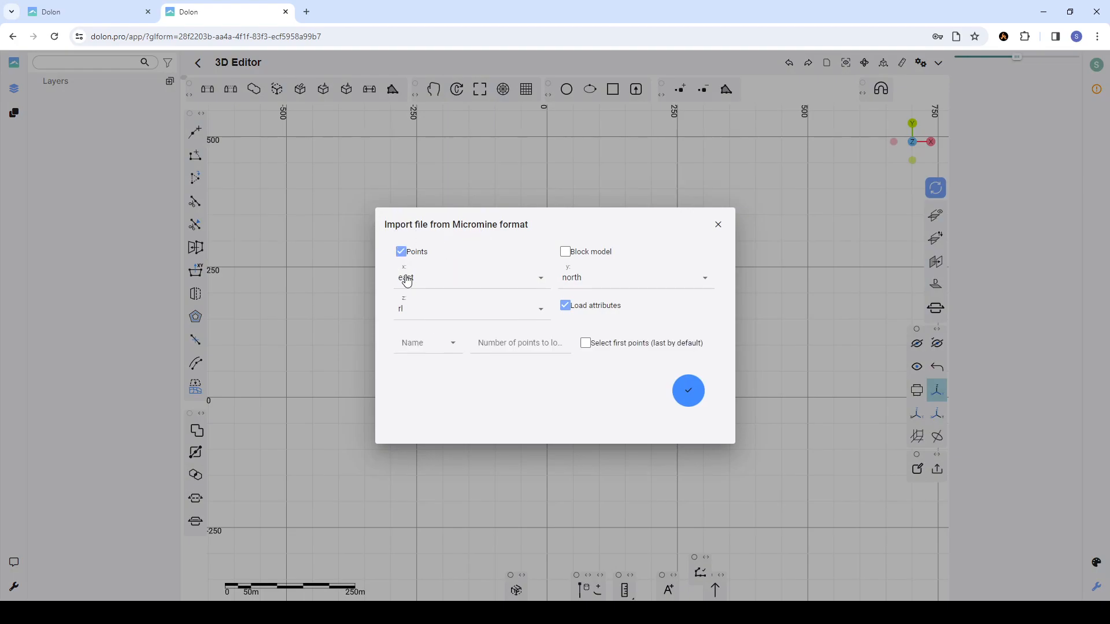
{"action": "left_click", "coordinate": [403, 258]}
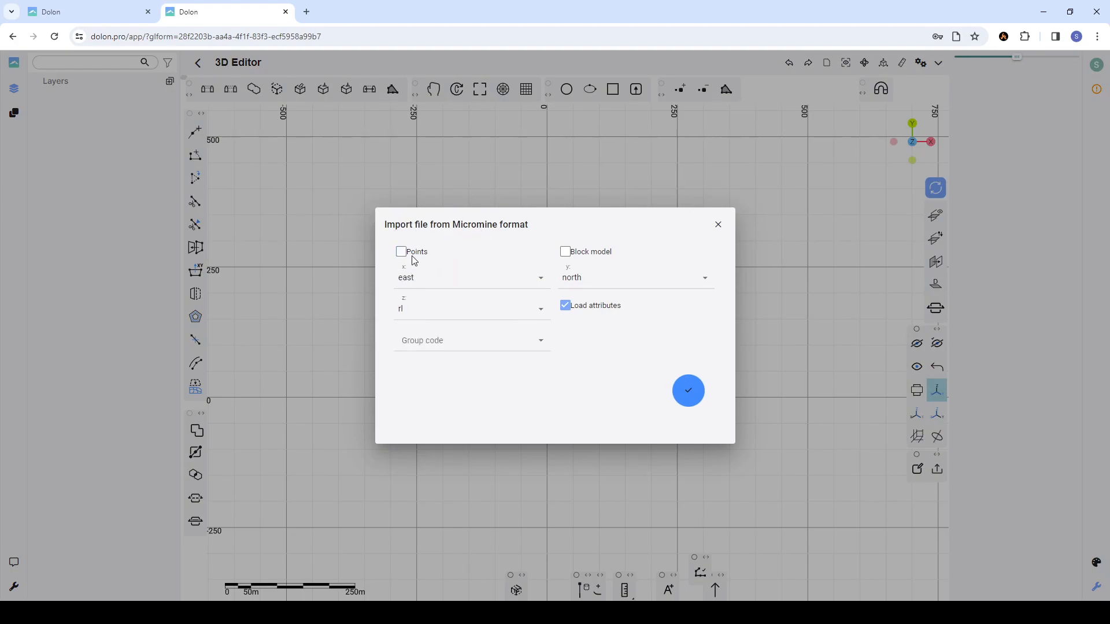
{"action": "left_click", "coordinate": [405, 257]}
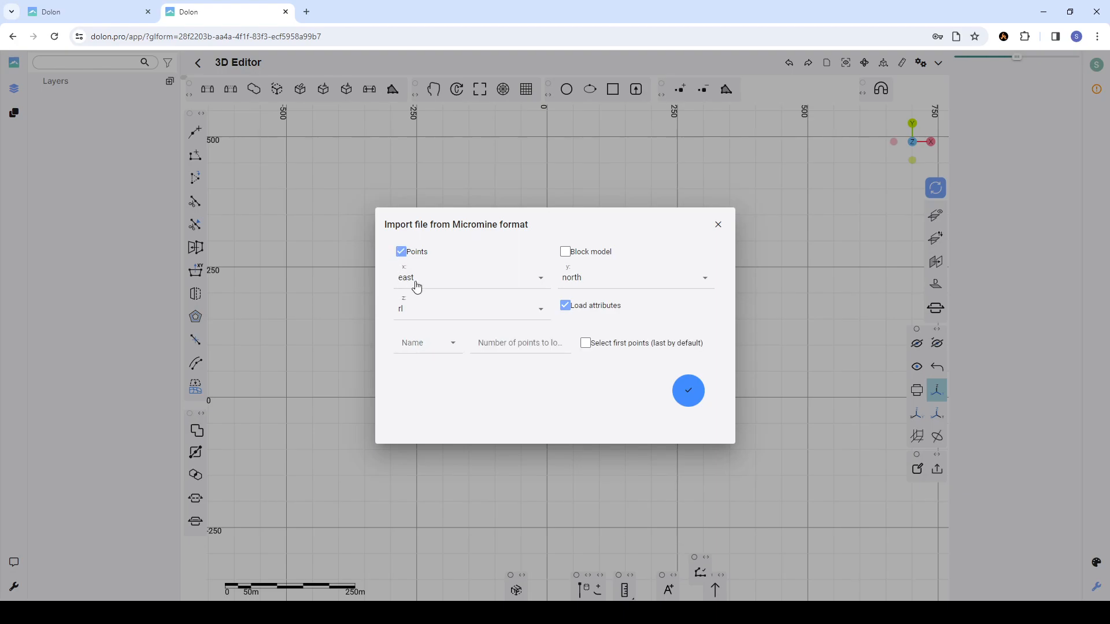
{"action": "left_click", "coordinate": [437, 285]}
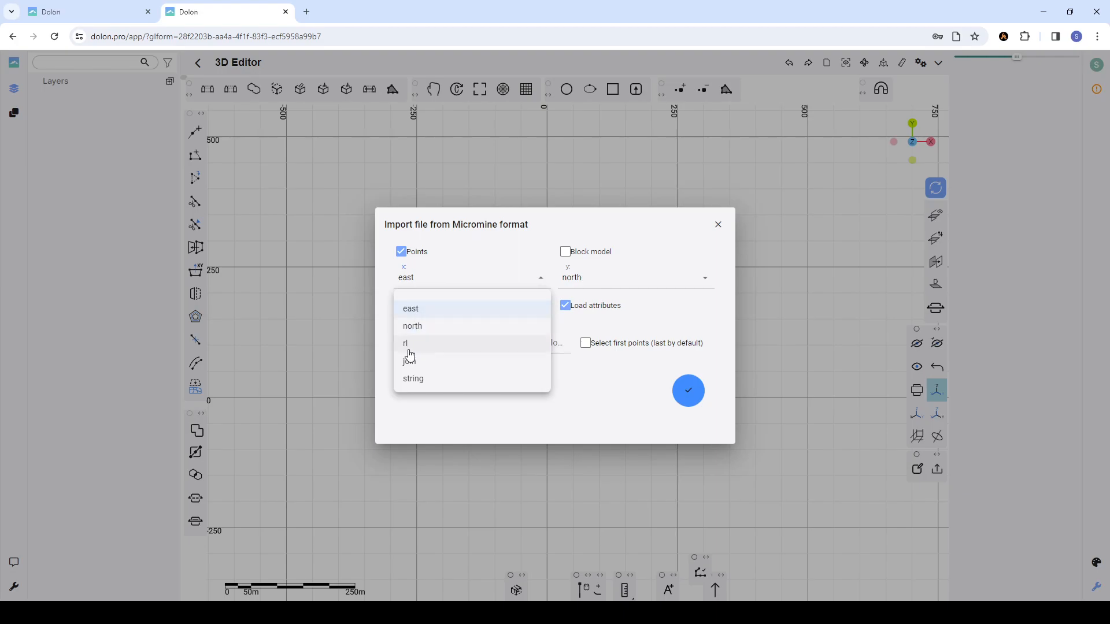
{"action": "left_click", "coordinate": [422, 318]}
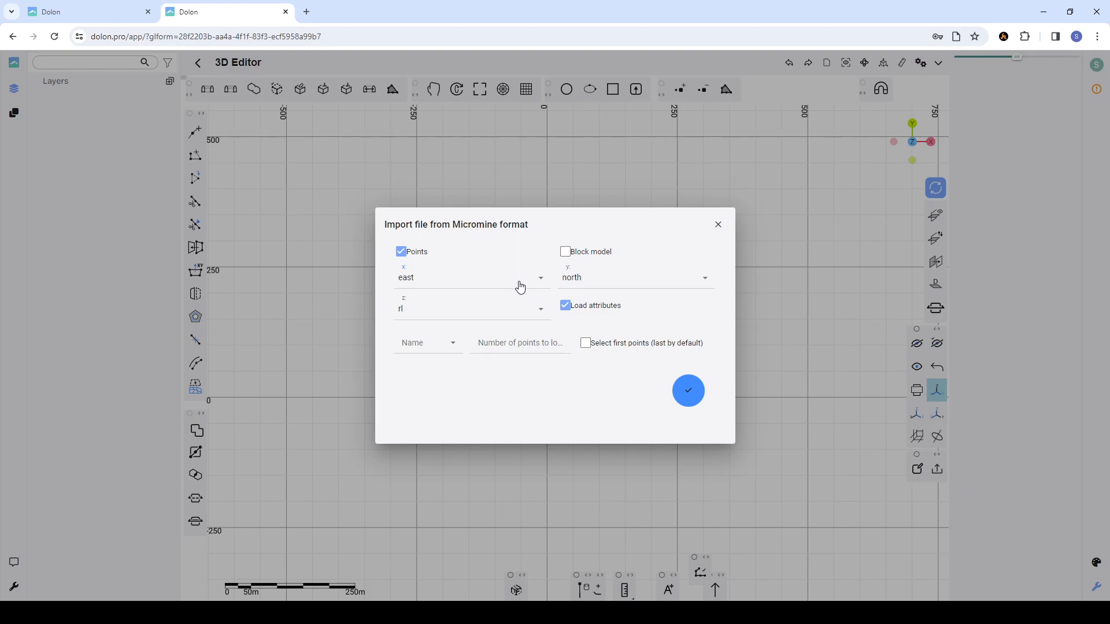
- Import the Topo file as points, mapping x to east and y to north
{"action": "left_click", "coordinate": [186, 612]}
{"action": "left_click", "coordinate": [402, 256]}
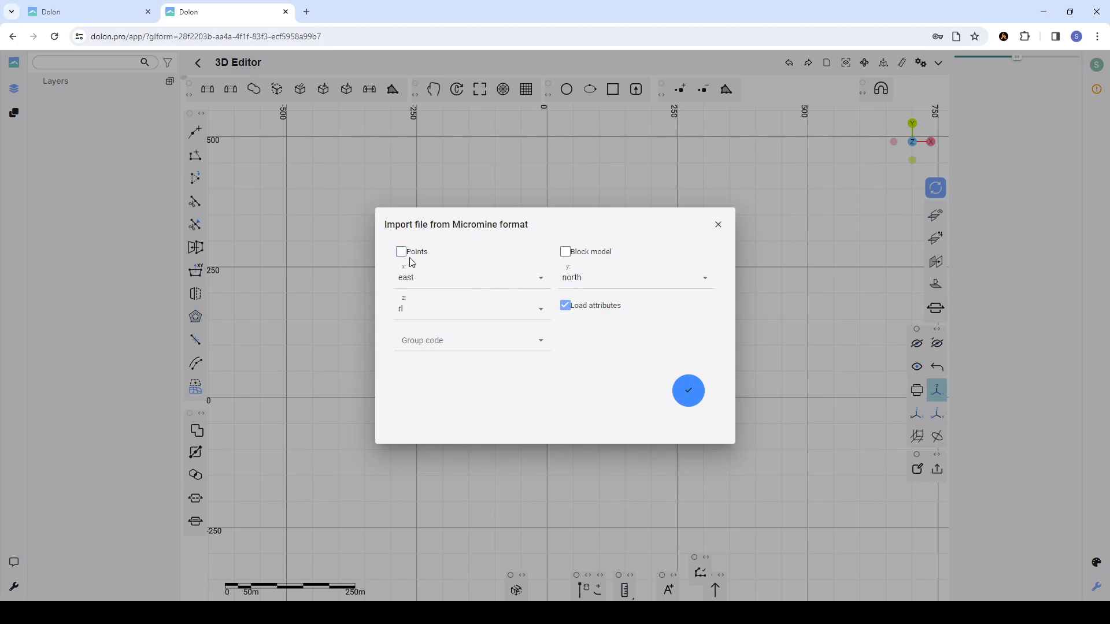
{"action": "left_click", "coordinate": [401, 252]}
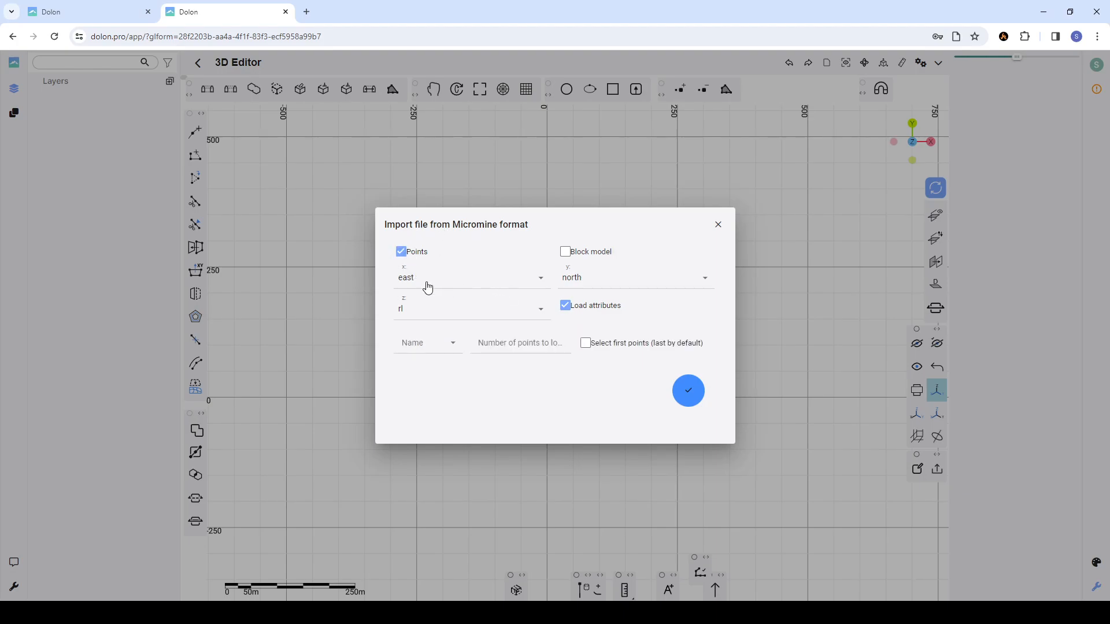
{"action": "left_click", "coordinate": [478, 285]}
{"action": "left_click", "coordinate": [425, 310]}
{"action": "left_click", "coordinate": [571, 285]}
{"action": "left_click", "coordinate": [582, 331]}
{"action": "left_click", "coordinate": [686, 393]}
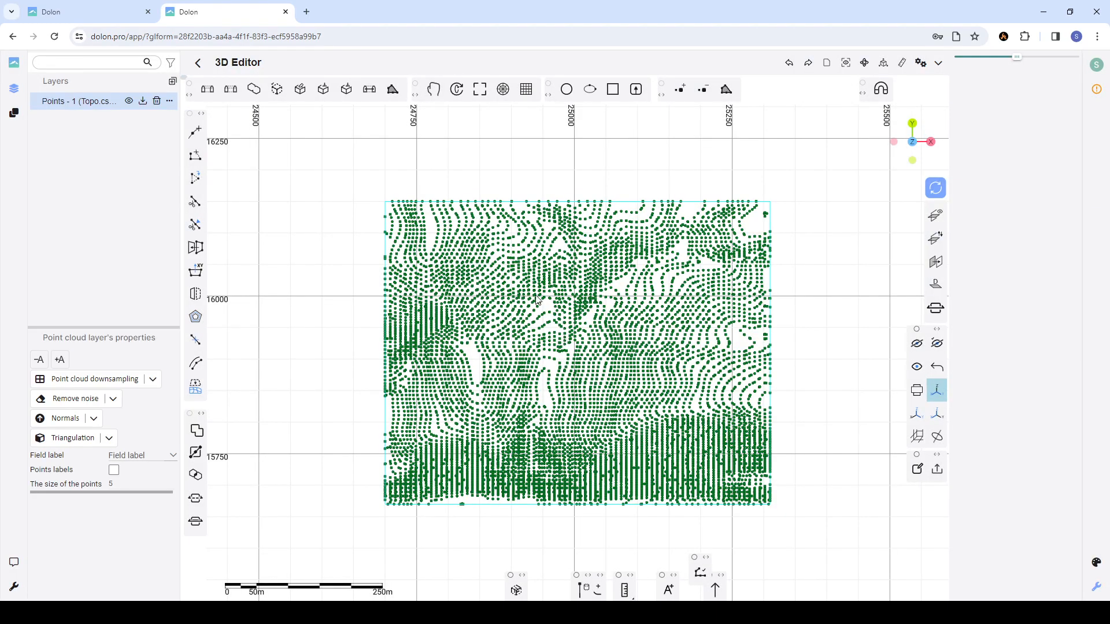
- Examine the imported topographic point cloud up close and from an oblique angle
{"action": "scroll", "coordinate": [563, 317], "scroll_direction": "down", "scroll_amount": 3}
{"action": "left_click_drag", "start_coordinate": [563, 317], "coordinate": [583, 289]}
{"action": "scroll", "coordinate": [585, 296], "scroll_direction": "up", "scroll_amount": 3}
{"action": "scroll", "coordinate": [591, 296], "scroll_direction": "down", "scroll_amount": 2}
{"action": "scroll", "coordinate": [595, 291], "scroll_direction": "up", "scroll_amount": 3}
{"action": "scroll", "coordinate": [601, 286], "scroll_direction": "down", "scroll_amount": 3}
{"action": "scroll", "coordinate": [605, 283], "scroll_direction": "up", "scroll_amount": 2}
{"action": "right_click_drag", "start_coordinate": [606, 283], "coordinate": [614, 234]}
{"action": "scroll", "coordinate": [615, 234], "scroll_direction": "up", "scroll_amount": 3}
{"action": "scroll", "coordinate": [622, 241], "scroll_direction": "down", "scroll_amount": 2}
{"action": "left_click_drag", "start_coordinate": [622, 241], "coordinate": [592, 308]}
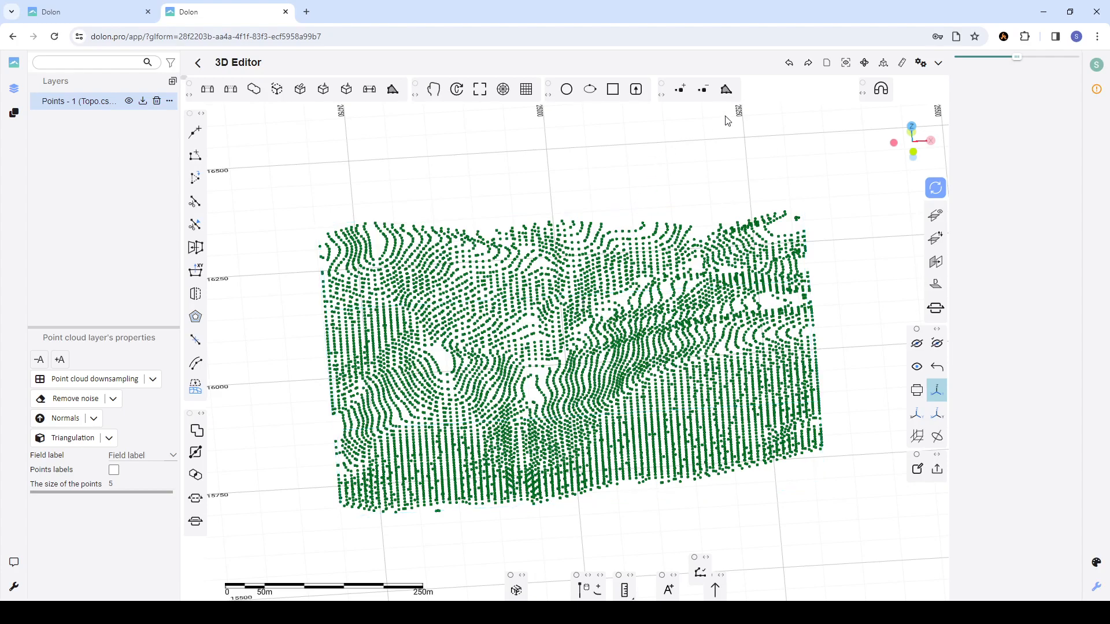
- Import all layers of the 21-KBZ-1 DXF file, leaving the axis projection empty
{"action": "left_click", "coordinate": [828, 68]}
{"action": "left_click", "coordinate": [792, 84]}
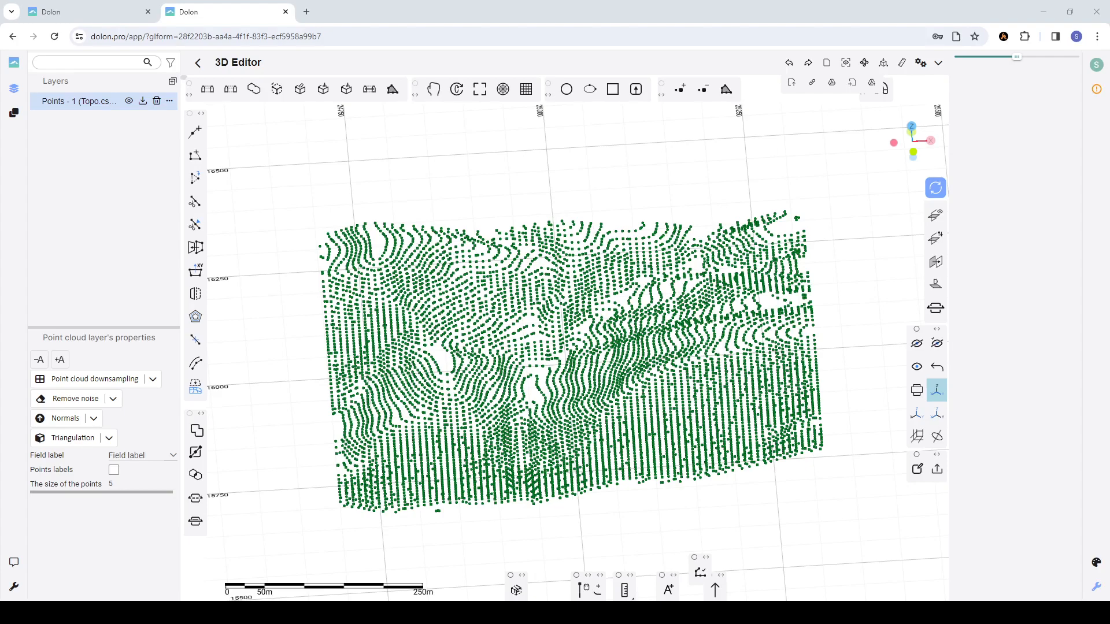
{"action": "left_click", "coordinate": [885, 87]}
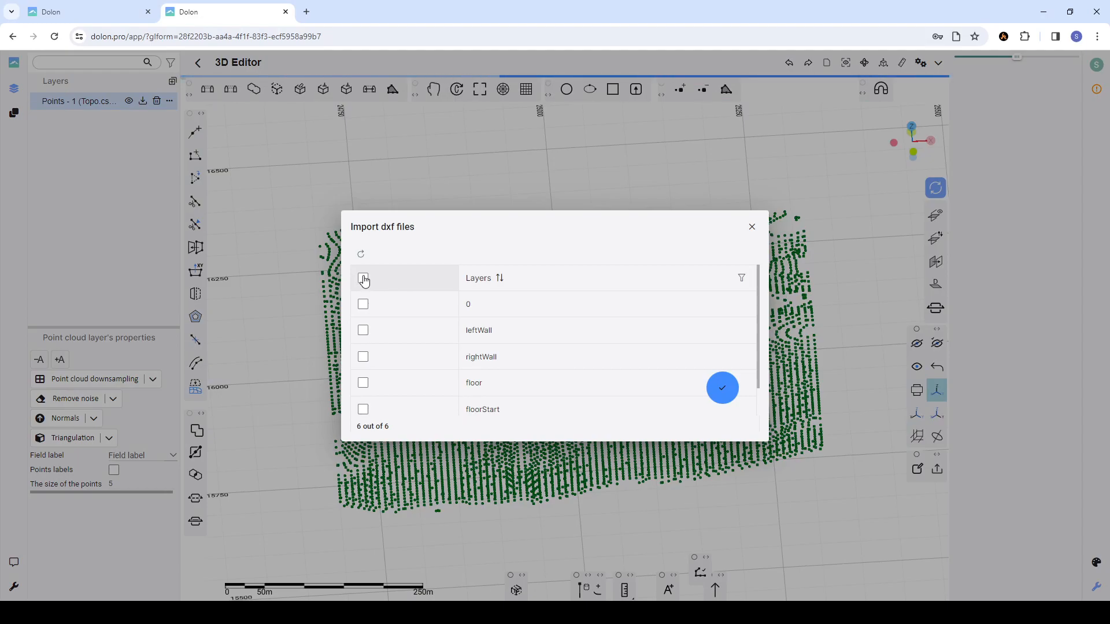
{"action": "left_click", "coordinate": [363, 279]}
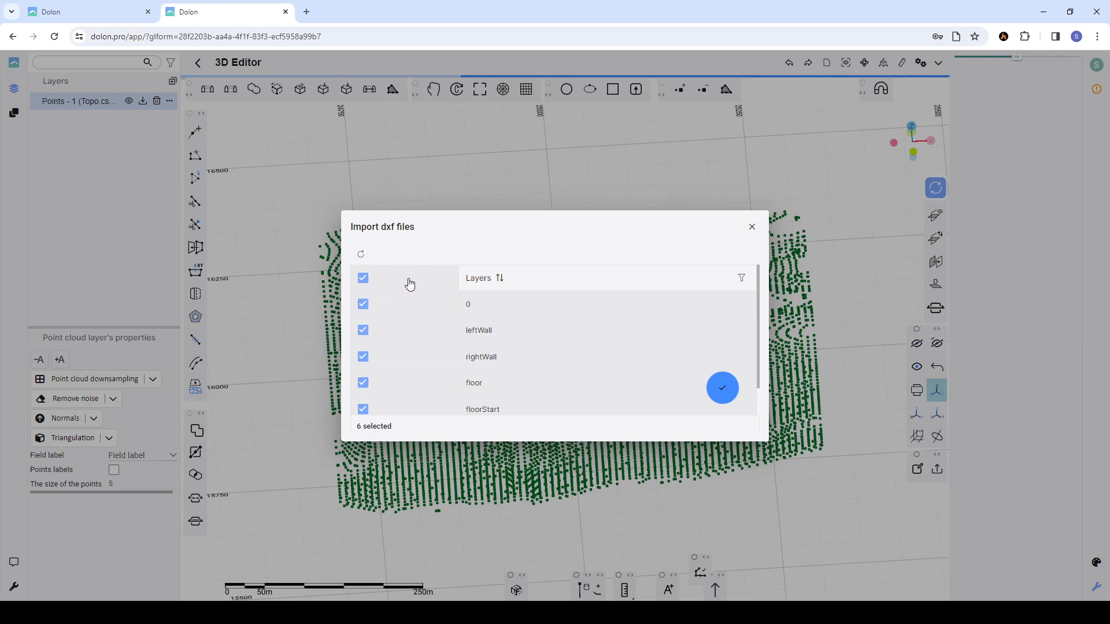
{"action": "left_click", "coordinate": [722, 390]}
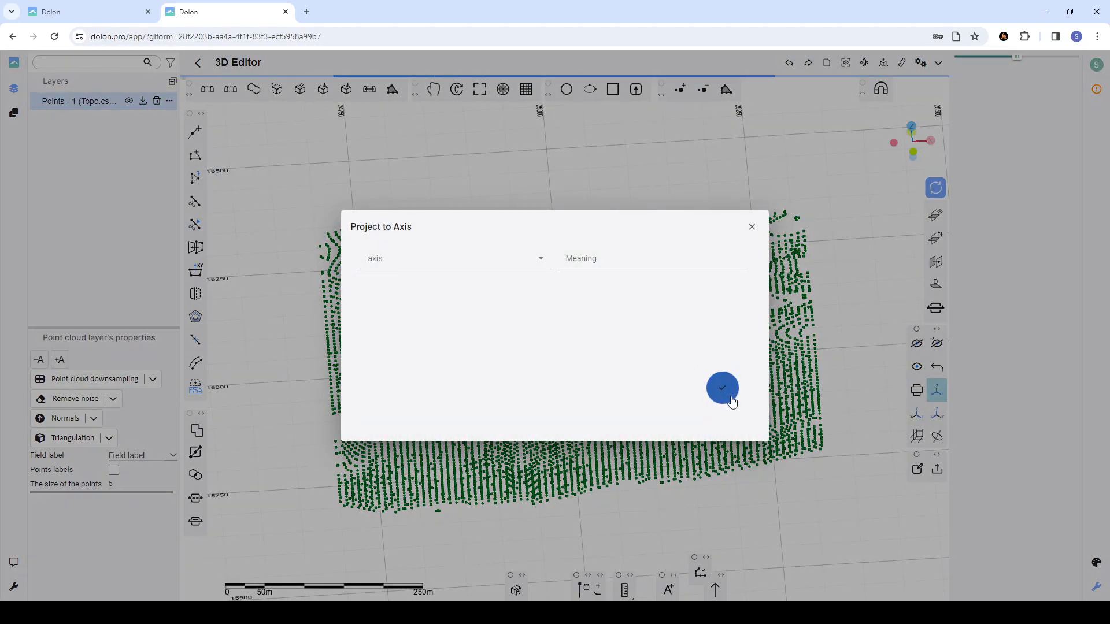
{"action": "left_click", "coordinate": [722, 388]}
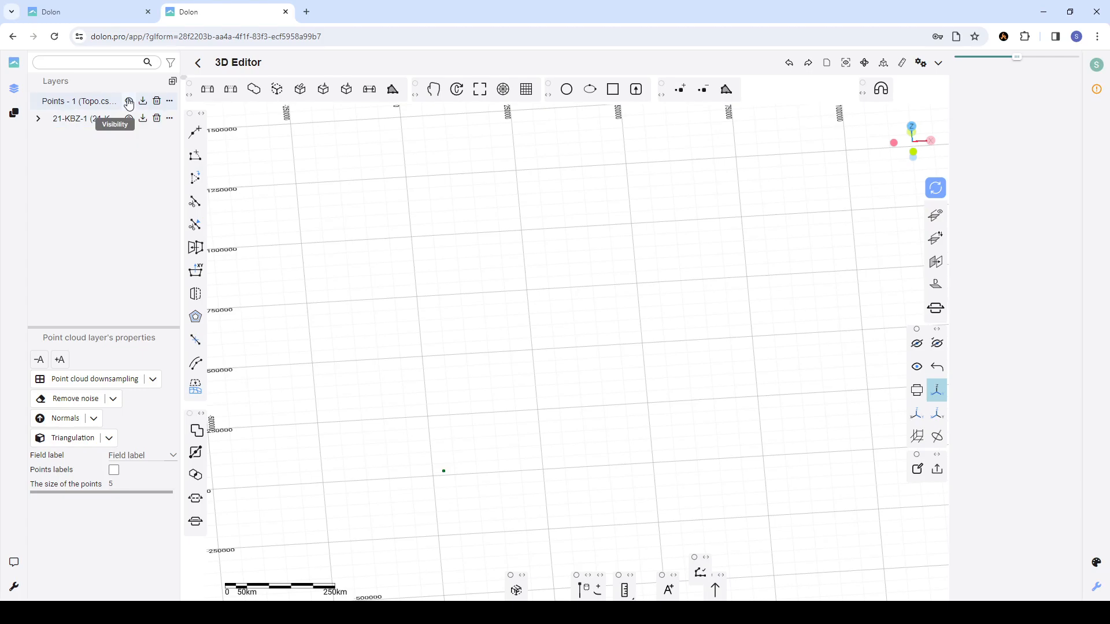
- Hide the Topo points layer and expand the 21-KBZ-1 group, fitting its geometry in view
{"action": "left_click", "coordinate": [128, 102]}
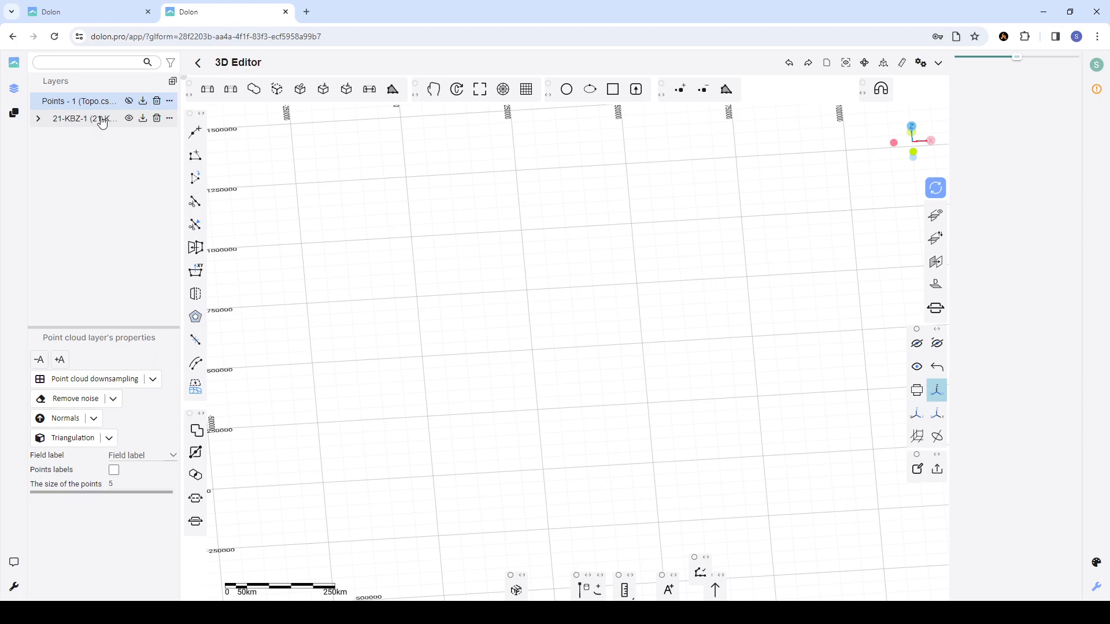
{"action": "left_click", "coordinate": [38, 119]}
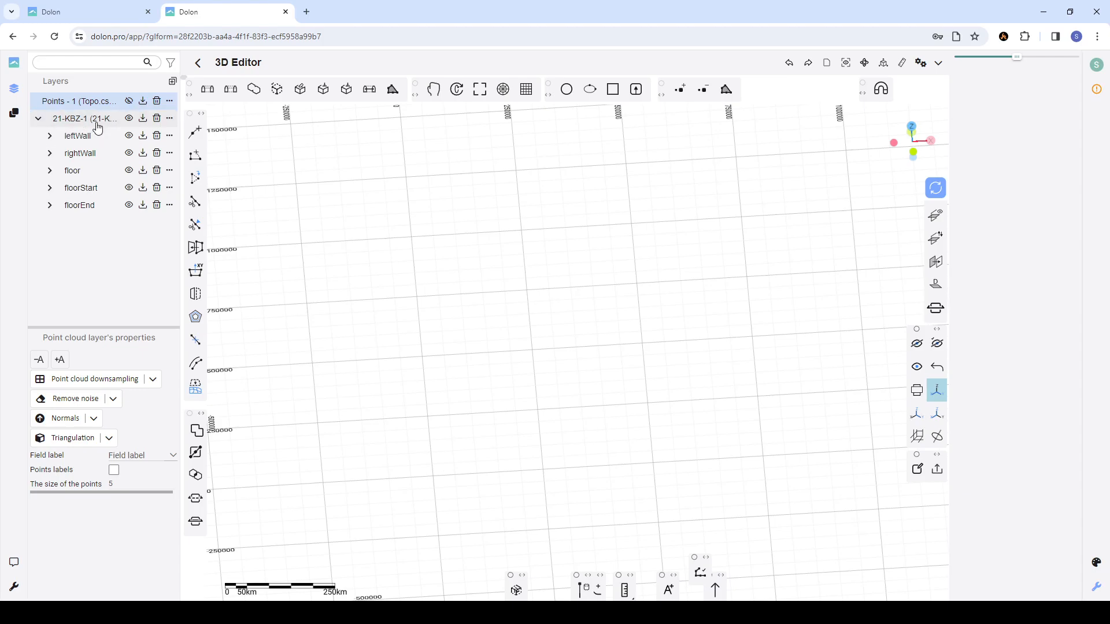
{"action": "left_click", "coordinate": [846, 69]}
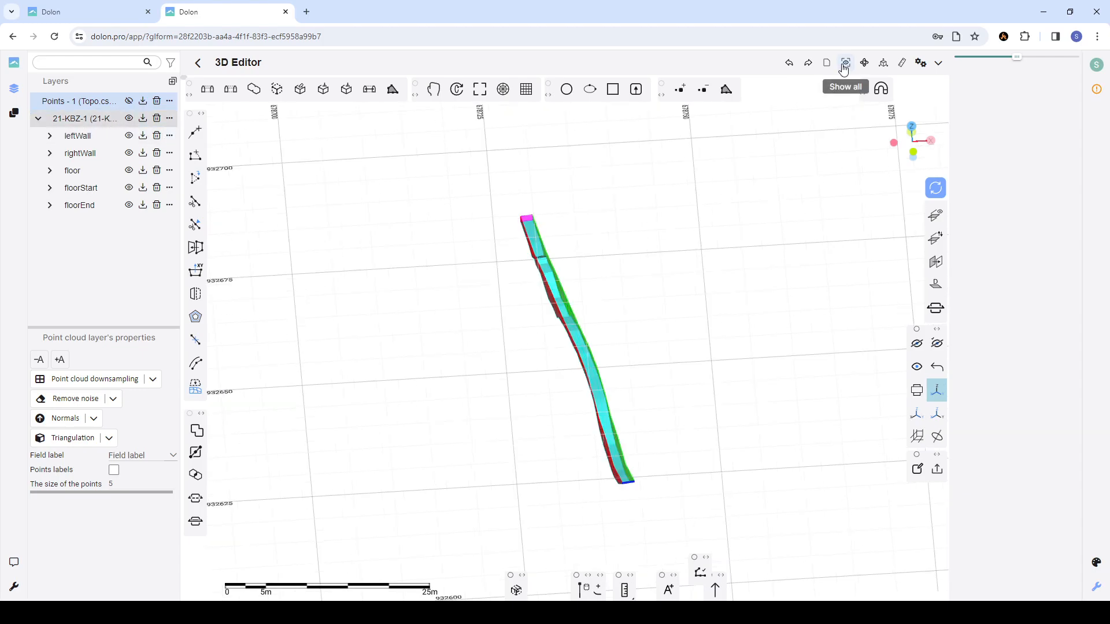
- Examine the walls and floor of the 21-KBZ-1 model closely from an oblique angle
{"action": "scroll", "coordinate": [555, 315], "scroll_direction": "up", "scroll_amount": 5}
{"action": "scroll", "coordinate": [549, 314], "scroll_direction": "down", "scroll_amount": 2}
{"action": "left_click_drag", "start_coordinate": [546, 310], "coordinate": [602, 355]}
{"action": "scroll", "coordinate": [521, 339], "scroll_direction": "up", "scroll_amount": 8}
{"action": "scroll", "coordinate": [517, 333], "scroll_direction": "down", "scroll_amount": 5}
{"action": "scroll", "coordinate": [604, 350], "scroll_direction": "up", "scroll_amount": 3}
{"action": "scroll", "coordinate": [606, 341], "scroll_direction": "down", "scroll_amount": 3}
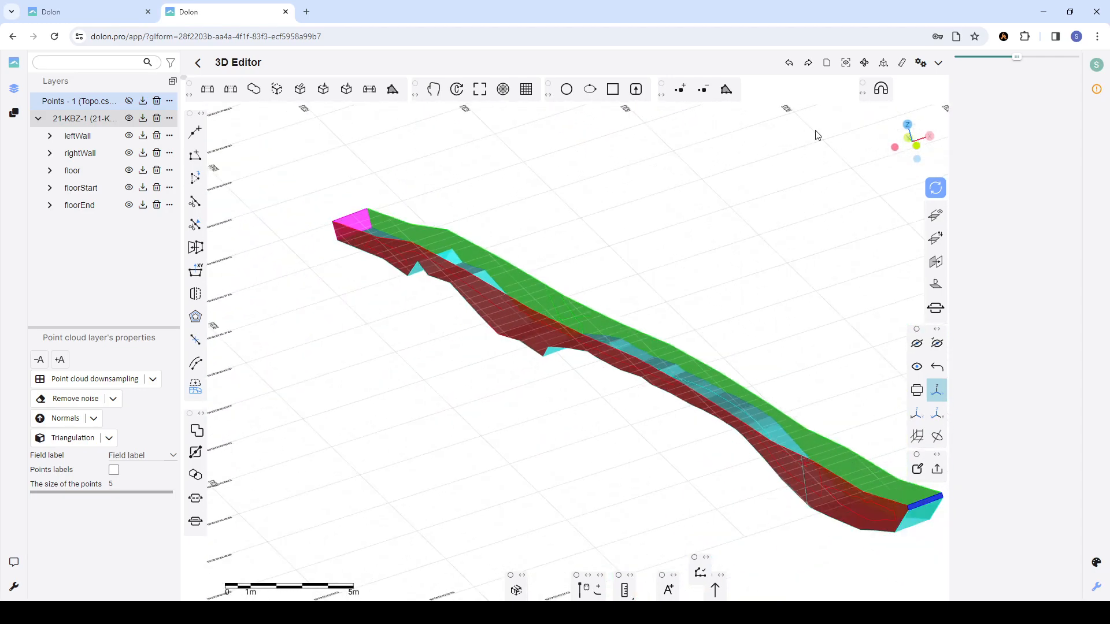
- Import both frameworks, 5494-healed-closed and 5284, from the 5494 tridb file
{"action": "left_click", "coordinate": [827, 62]}
{"action": "left_click", "coordinate": [791, 83]}
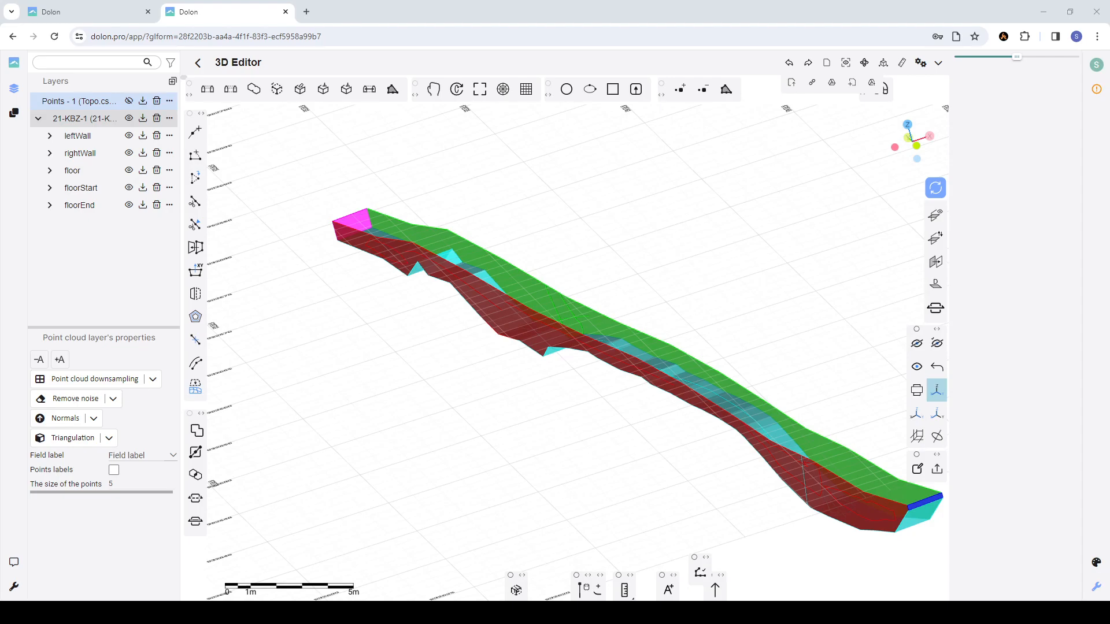
{"action": "left_click", "coordinate": [883, 88]}
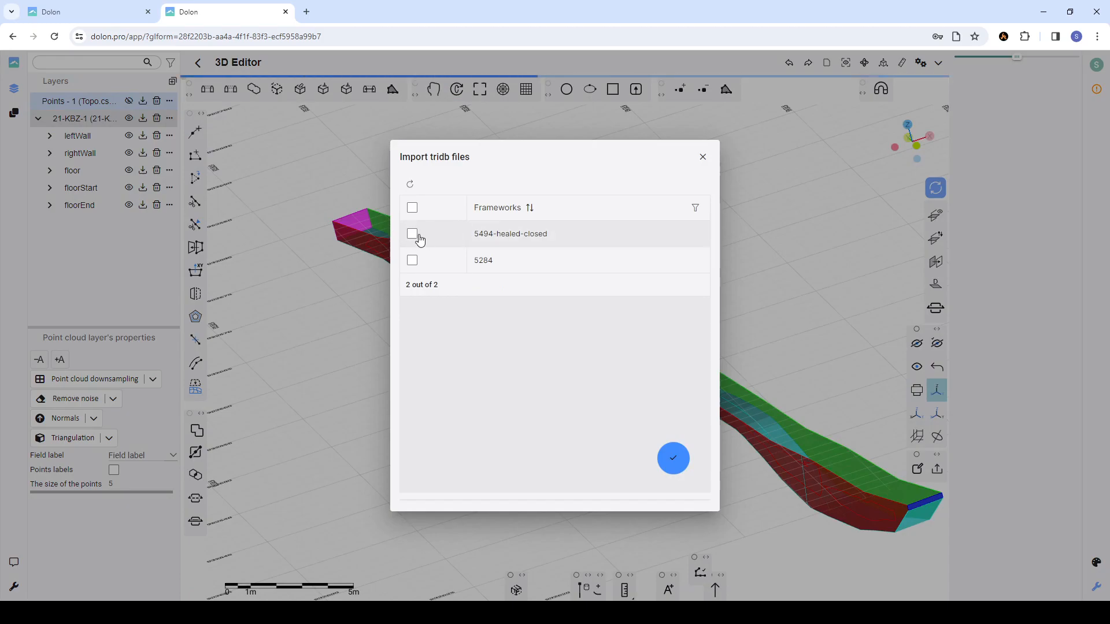
{"action": "left_click", "coordinate": [412, 208]}
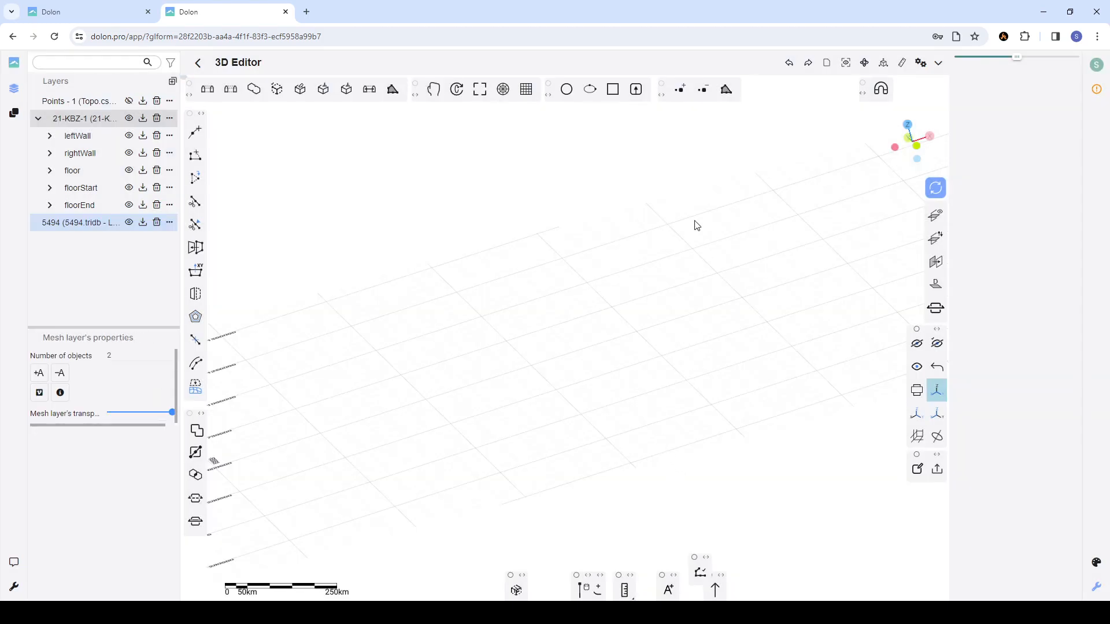
- Hide the 21-KBZ-1 layer and frame the imported 5494 meshes
{"action": "left_click", "coordinate": [130, 120]}
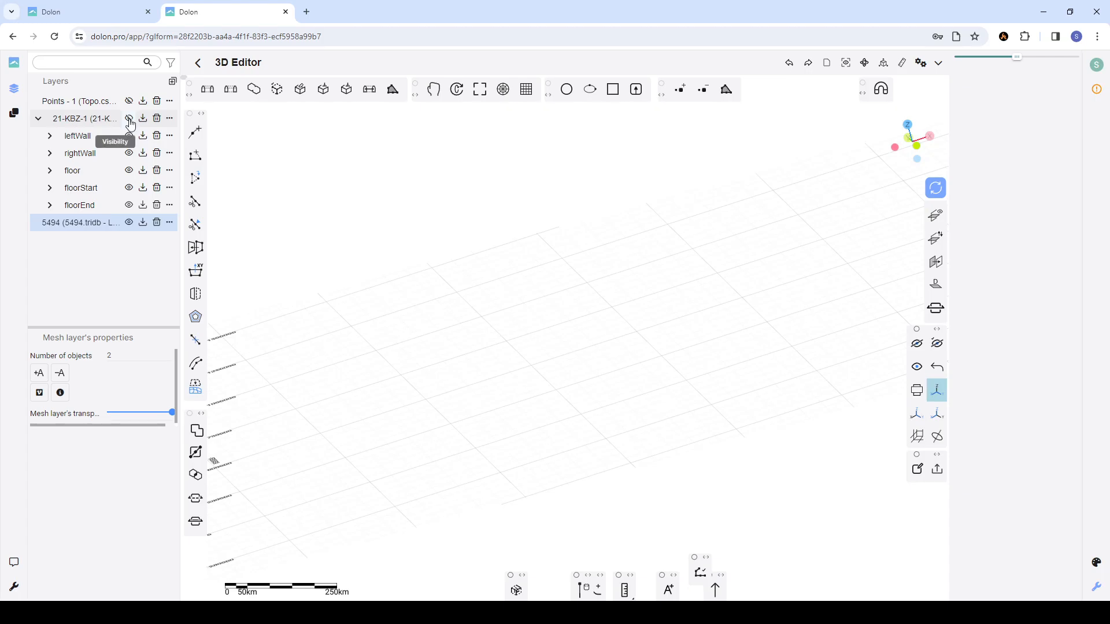
{"action": "left_click", "coordinate": [845, 65]}
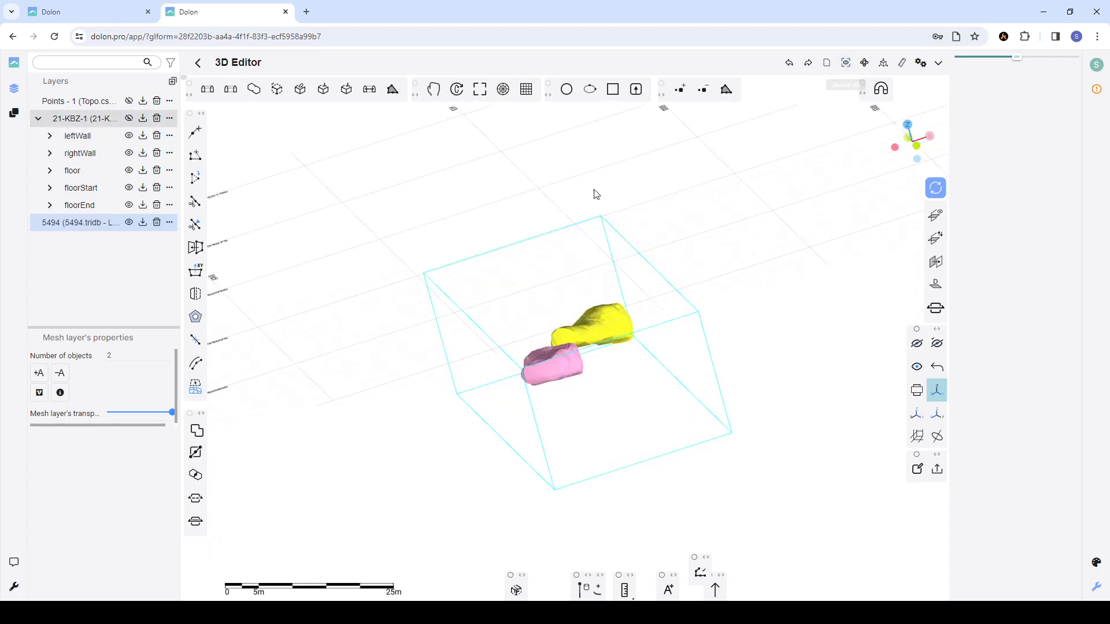
{"action": "scroll", "coordinate": [604, 347], "scroll_direction": "up", "scroll_amount": 5}
{"action": "scroll", "coordinate": [567, 341], "scroll_direction": "up", "scroll_amount": 2}
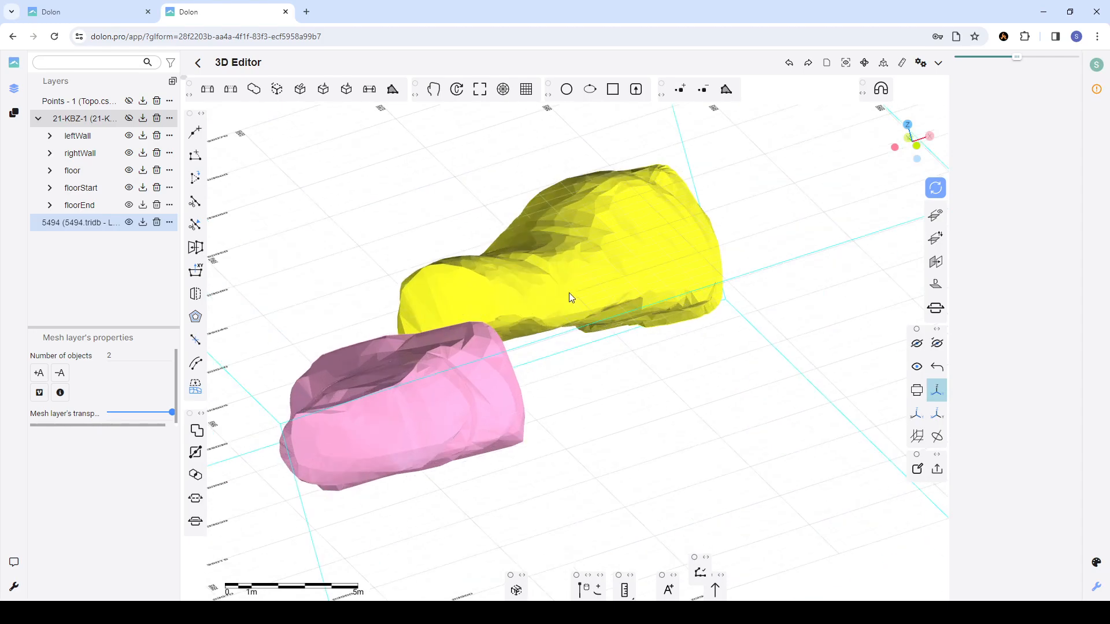
- Examine the yellow and pink 5494 meshes from several sides and distances
{"action": "left_click", "coordinate": [567, 296]}
{"action": "scroll", "coordinate": [563, 330], "scroll_direction": "down", "scroll_amount": 2}
{"action": "left_click_drag", "start_coordinate": [565, 345], "coordinate": [652, 334]}
{"action": "scroll", "coordinate": [646, 337], "scroll_direction": "down", "scroll_amount": 4}
{"action": "left_click", "coordinate": [585, 368]}
{"action": "left_click_drag", "start_coordinate": [596, 368], "coordinate": [667, 362]}
{"action": "scroll", "coordinate": [587, 353], "scroll_direction": "down", "scroll_amount": 3}
{"action": "left_click_drag", "start_coordinate": [655, 315], "coordinate": [626, 311]}
{"action": "scroll", "coordinate": [550, 334], "scroll_direction": "up", "scroll_amount": 3}
{"action": "scroll", "coordinate": [564, 321], "scroll_direction": "down", "scroll_amount": 3}
{"action": "scroll", "coordinate": [576, 315], "scroll_direction": "up", "scroll_amount": 5}
{"action": "scroll", "coordinate": [563, 322], "scroll_direction": "down", "scroll_amount": 5}
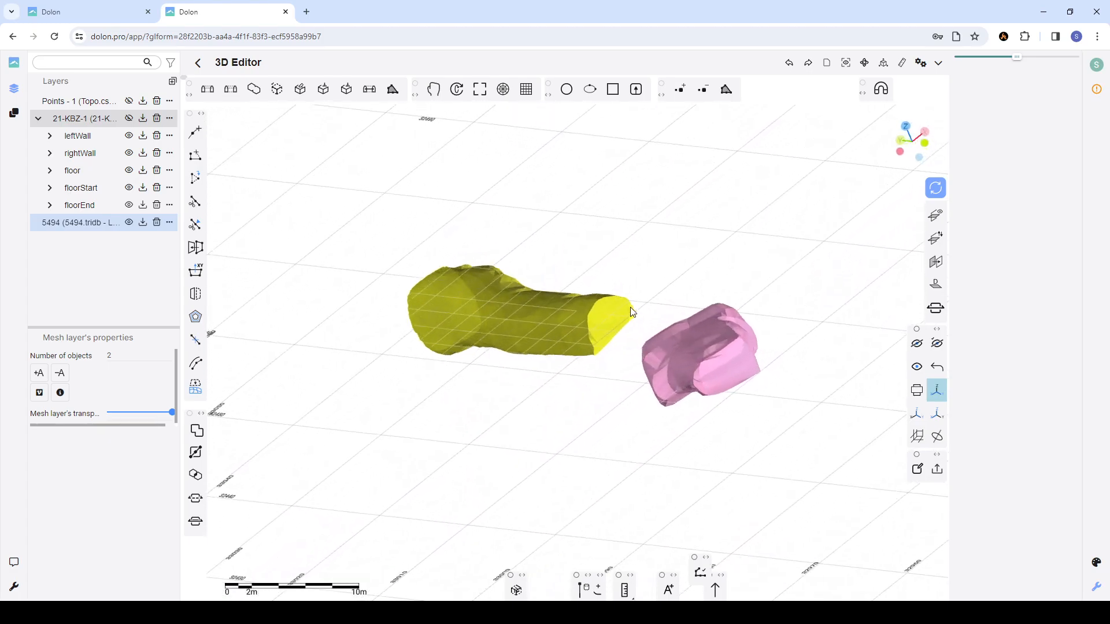
- Try to import a Micromine file with x EAST, y NORTH, z RL and group code JOIN
{"action": "left_click", "coordinate": [827, 62]}
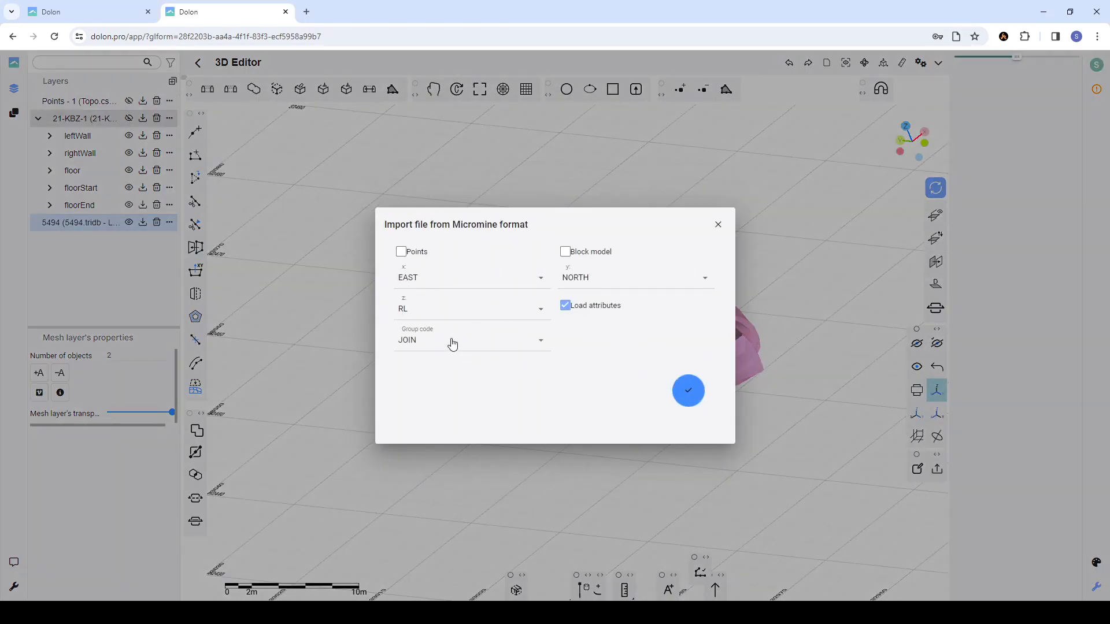
{"action": "left_click", "coordinate": [689, 392]}
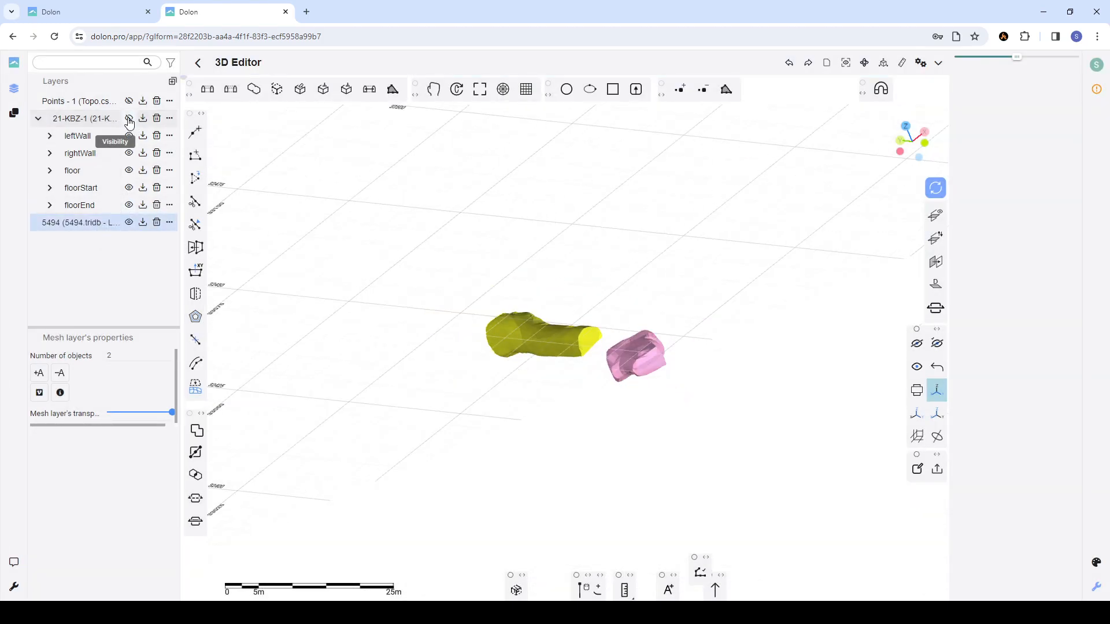
- Hide the 5494 mesh layer and collapse the 21-KBZ-1 group, refitting the view
{"action": "left_click", "coordinate": [129, 223]}
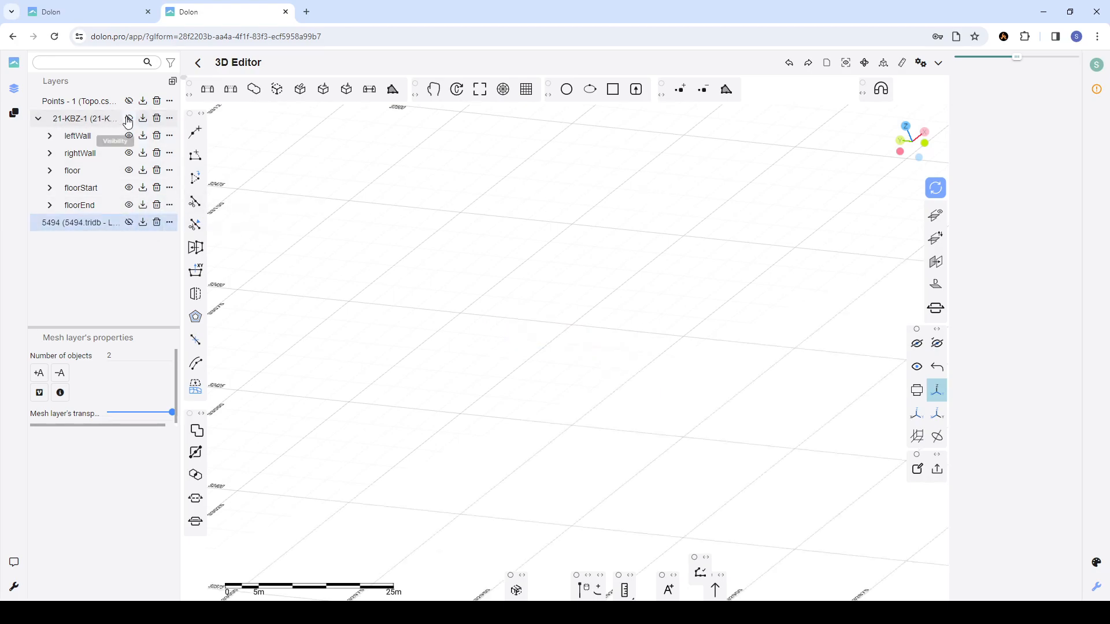
{"action": "left_click", "coordinate": [38, 118]}
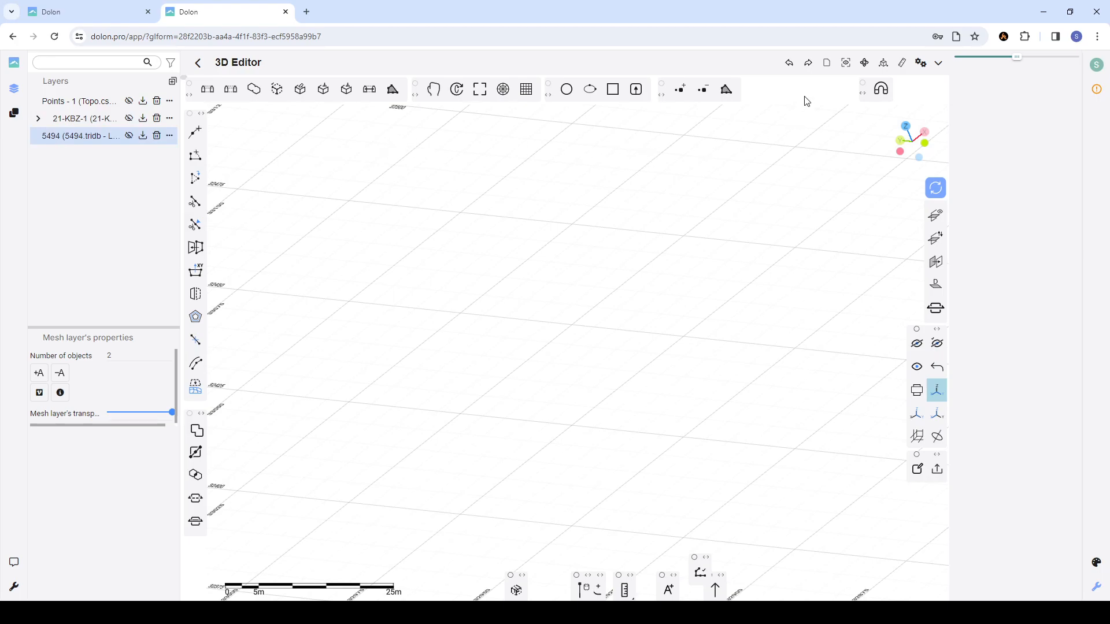
{"action": "left_click", "coordinate": [853, 66]}
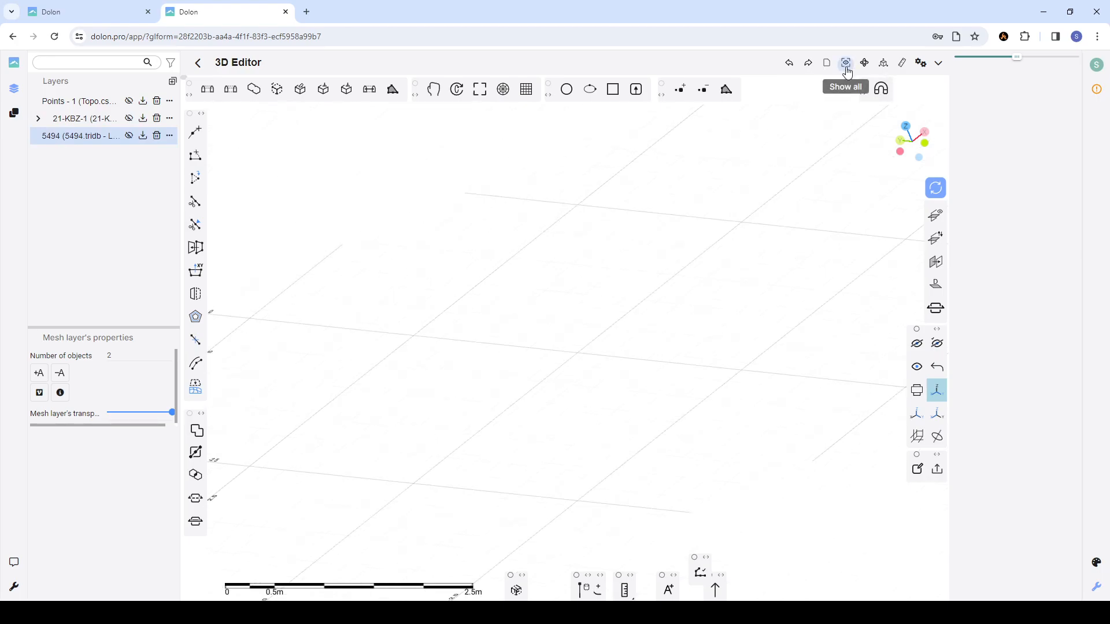
- Repeat the Micromine import grouped by JOIN, with EAST, NORTH and RL coordinates, and show all objects
{"action": "mouse_move", "coordinate": [824, 74]}
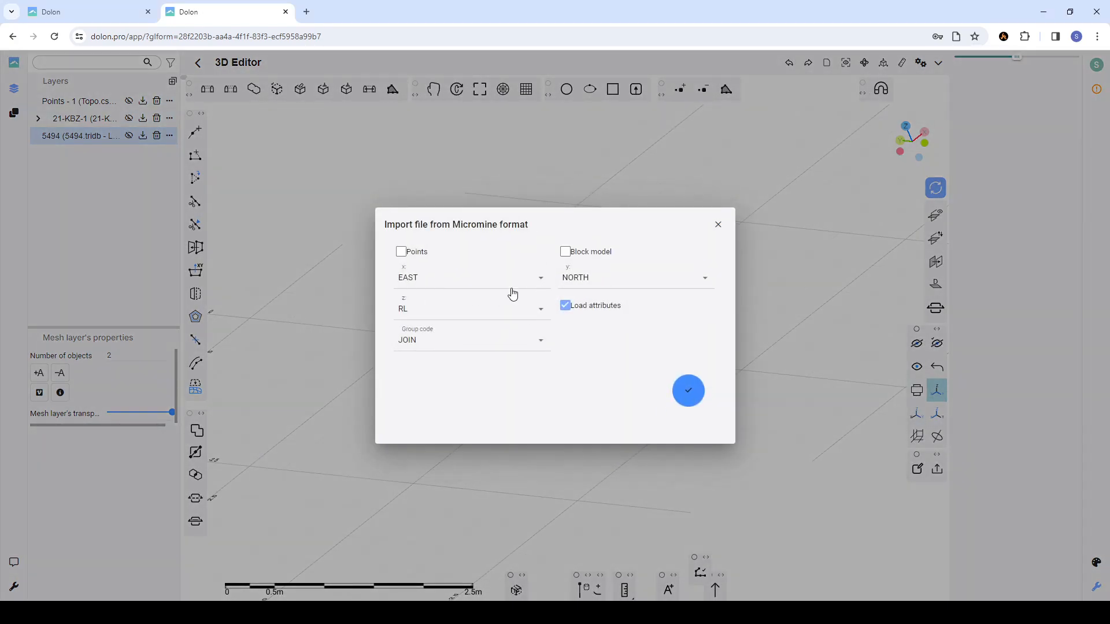
{"action": "left_click", "coordinate": [695, 398]}
{"action": "left_click", "coordinate": [847, 65]}
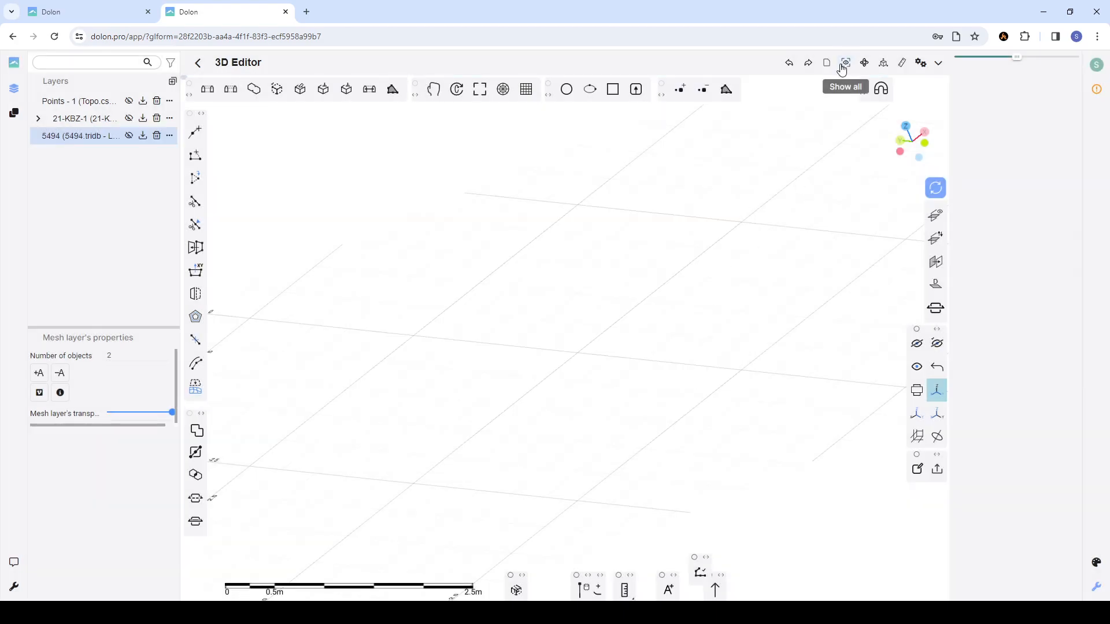
- Turn the 5494 and 21-KBZ-1 layers on for a look at the scene, and hide both again
{"action": "scroll", "coordinate": [431, 208], "scroll_direction": "down", "scroll_amount": 3}
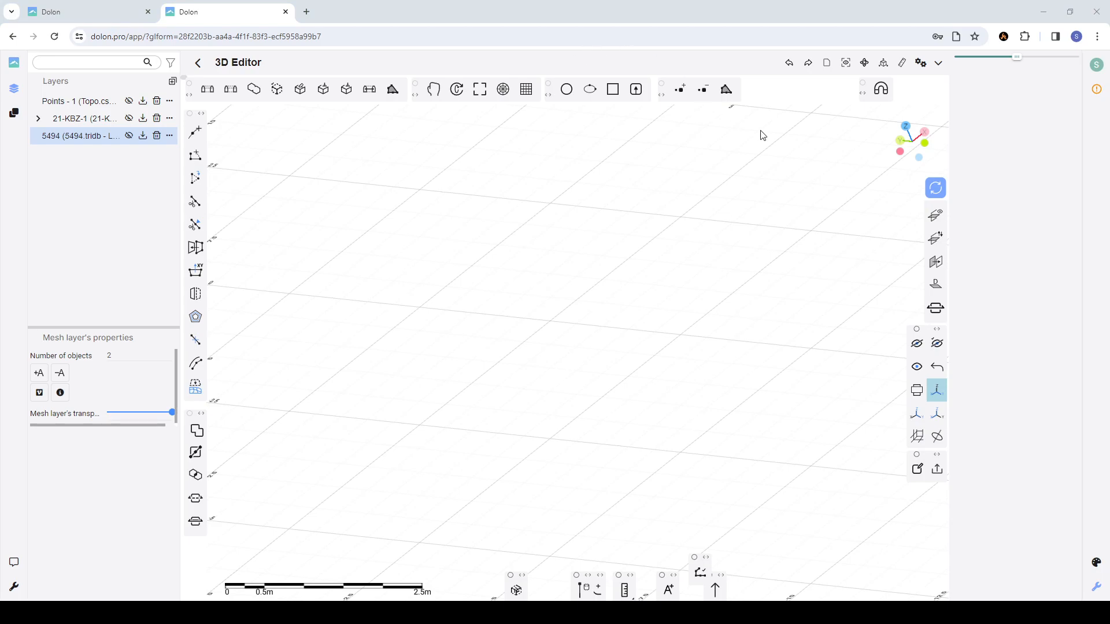
{"action": "scroll", "coordinate": [623, 344], "scroll_direction": "down", "scroll_amount": 3}
{"action": "scroll", "coordinate": [623, 344], "scroll_direction": "up", "scroll_amount": 3}
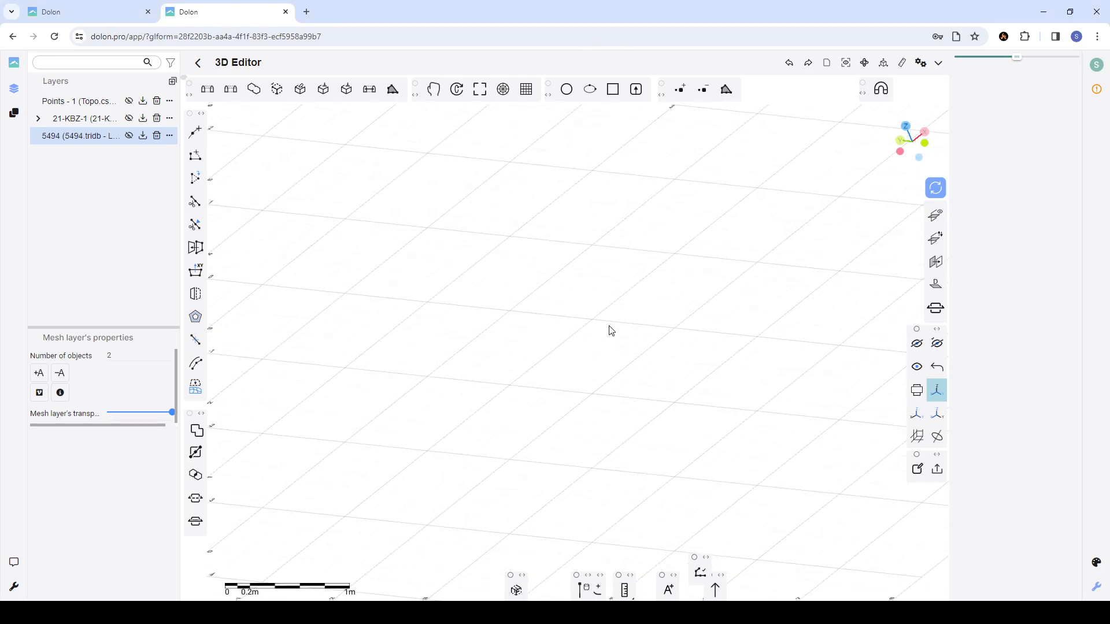
{"action": "left_click", "coordinate": [129, 135]}
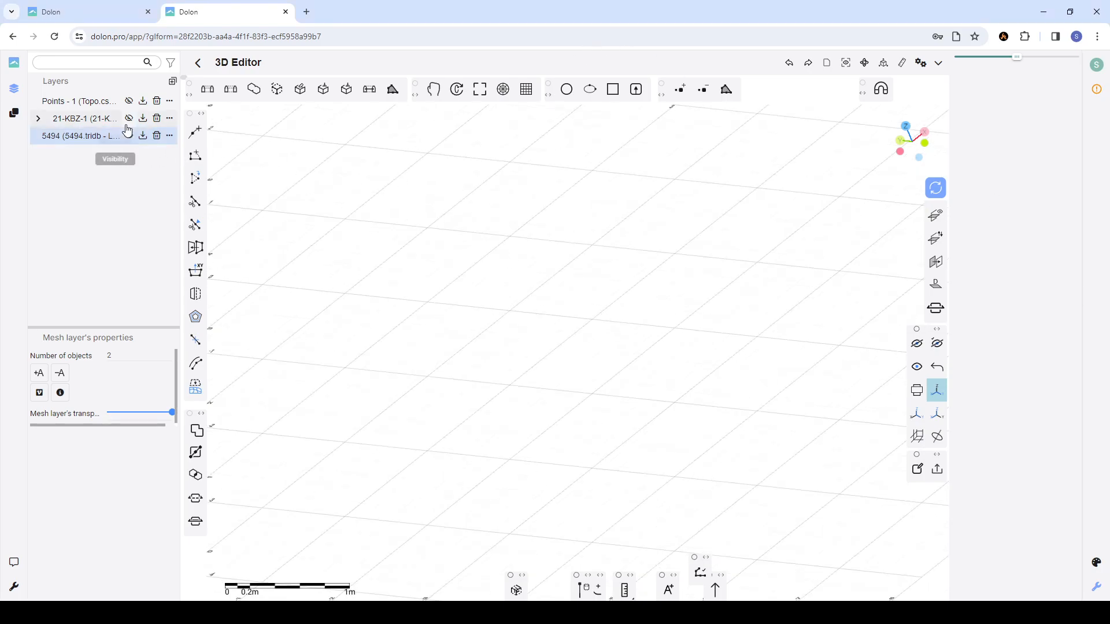
{"action": "left_click", "coordinate": [129, 118]}
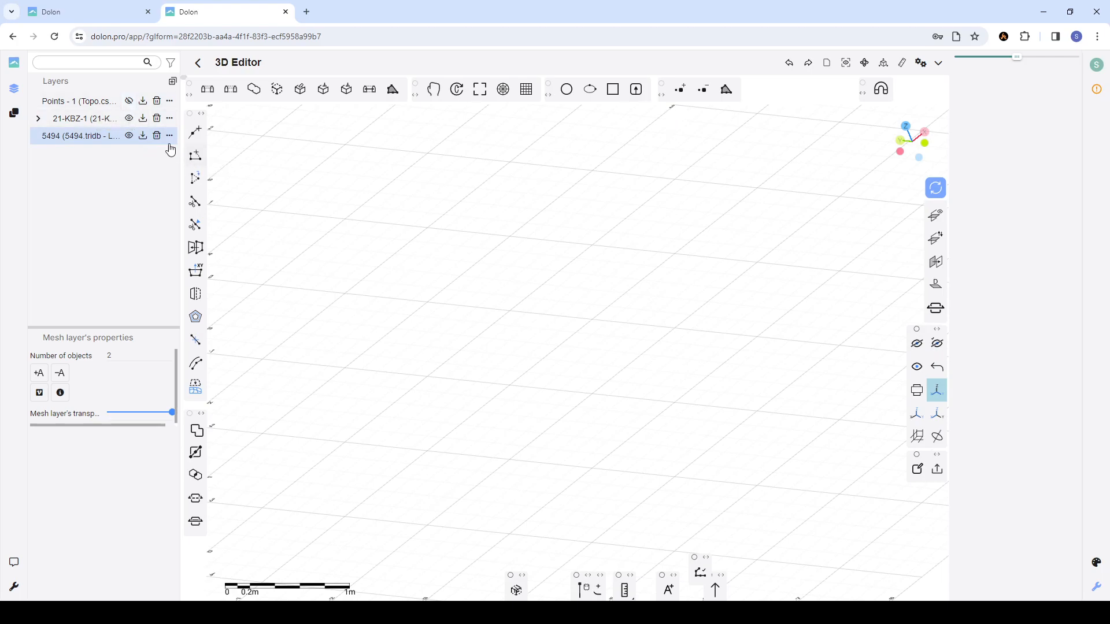
{"action": "left_click", "coordinate": [130, 136]}
{"action": "left_click", "coordinate": [100, 139]}
{"action": "left_click", "coordinate": [104, 144]}
- Try to import the Micromine file without attributes, using EAST, NORTH and RL coordinates with group code JOIN, and show all objects
{"action": "mouse_move", "coordinate": [824, 70]}
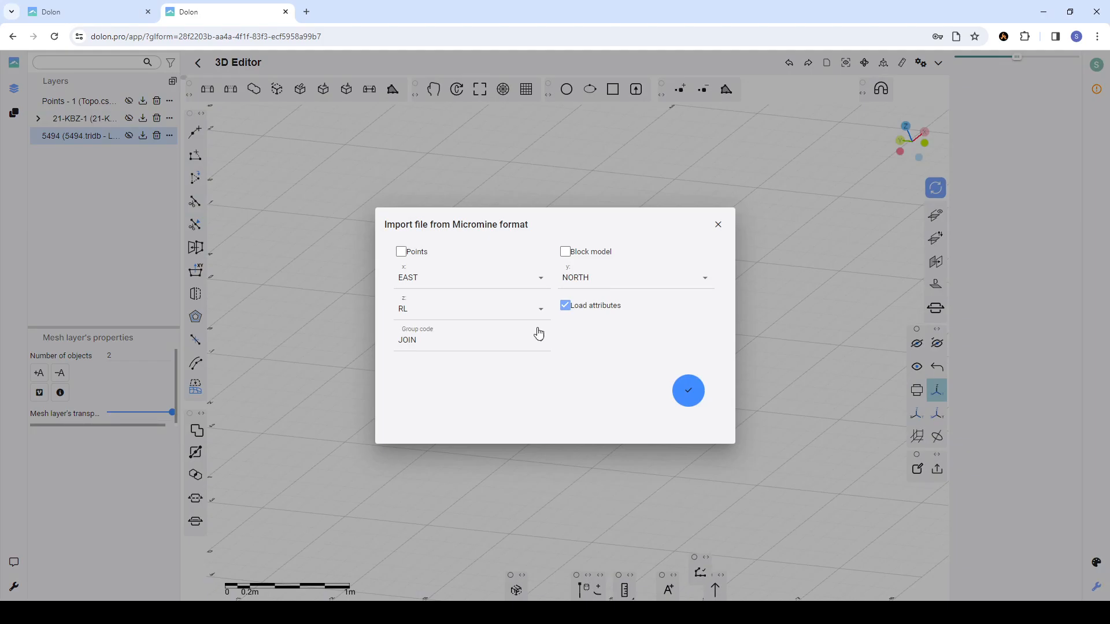
{"action": "left_click", "coordinate": [453, 279]}
{"action": "left_click", "coordinate": [450, 280]}
{"action": "left_click", "coordinate": [565, 305]}
{"action": "left_click", "coordinate": [691, 397]}
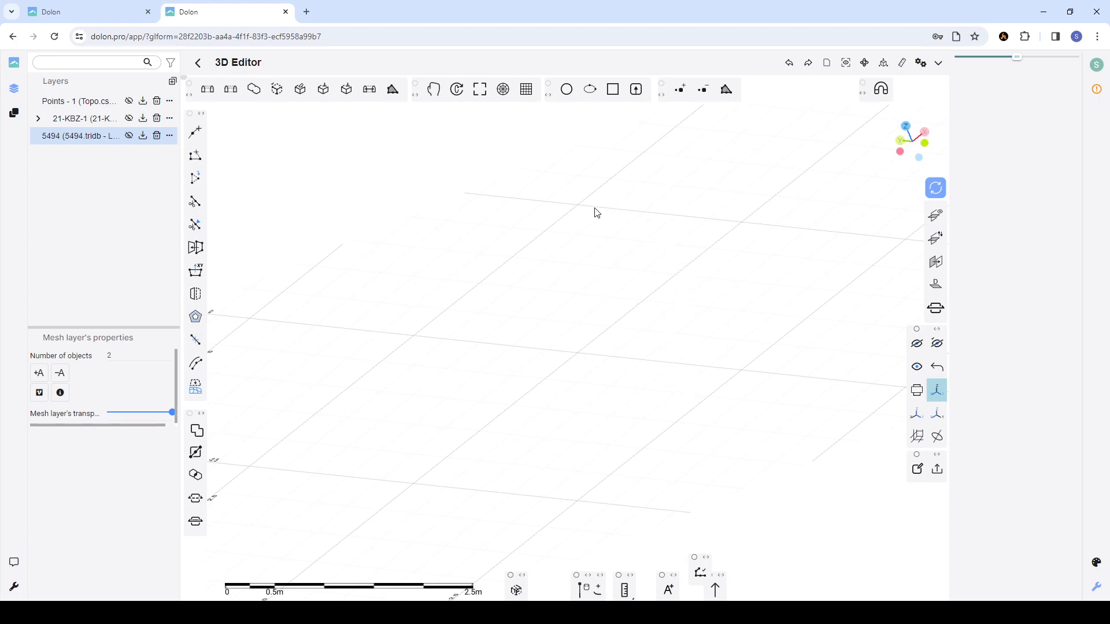
{"action": "left_click", "coordinate": [845, 64]}
{"action": "scroll", "coordinate": [639, 265], "scroll_direction": "down", "scroll_amount": 3}
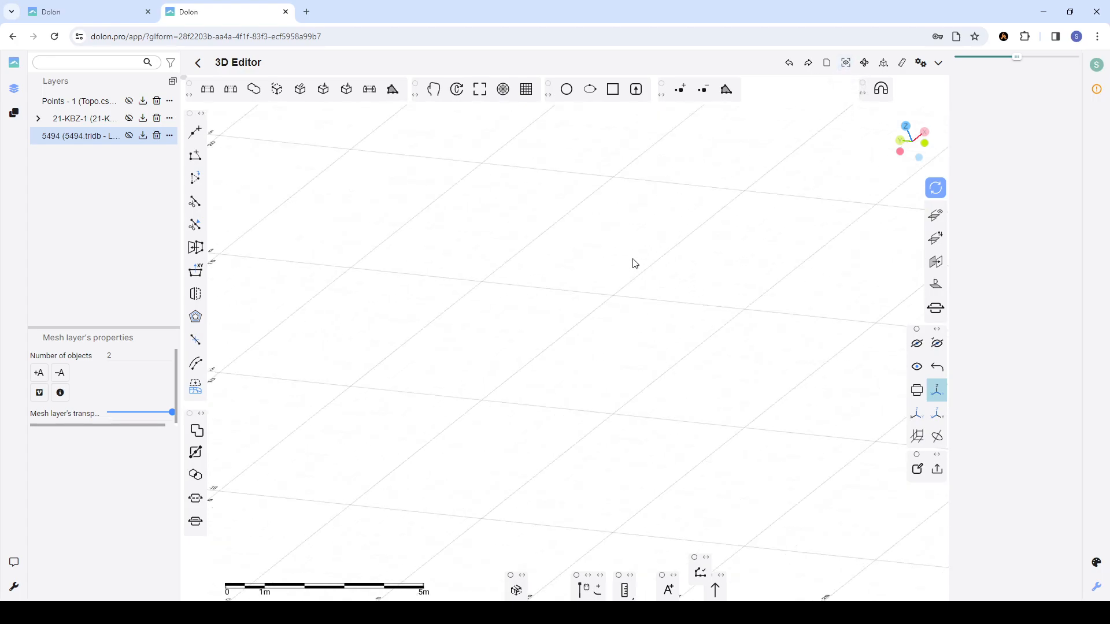
{"action": "scroll", "coordinate": [643, 267], "scroll_direction": "down", "scroll_amount": 5}
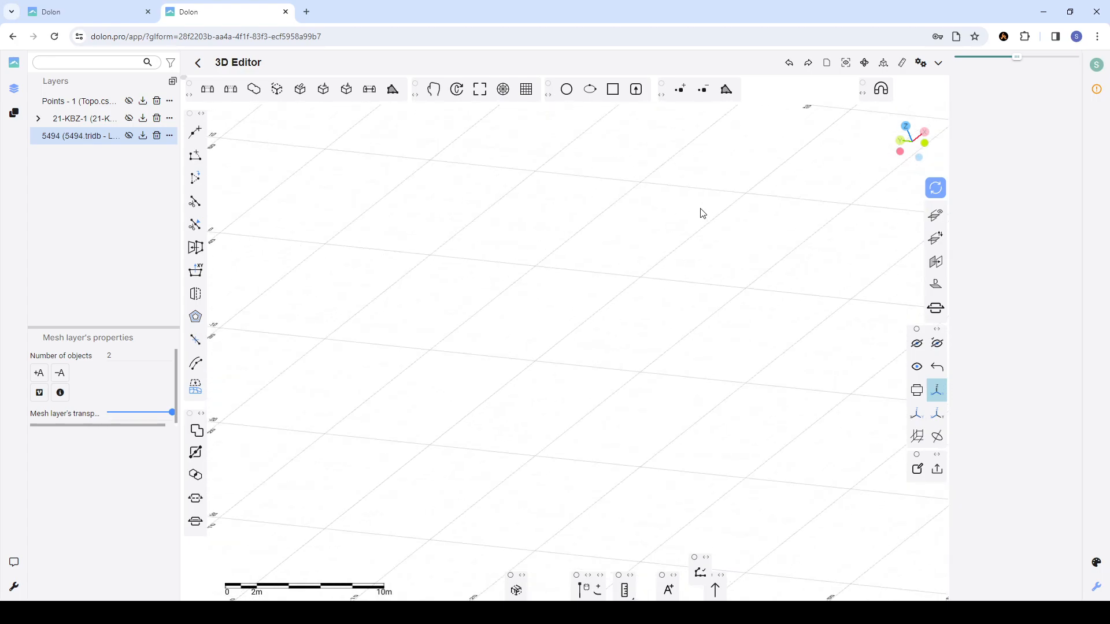
{"action": "scroll", "coordinate": [705, 219], "scroll_direction": "down", "scroll_amount": 1}
- Import a Micromine file as points with x EAST, y NORTH, z Z and its attributes loaded
{"action": "mouse_move", "coordinate": [827, 69]}
{"action": "left_click", "coordinate": [791, 77]}
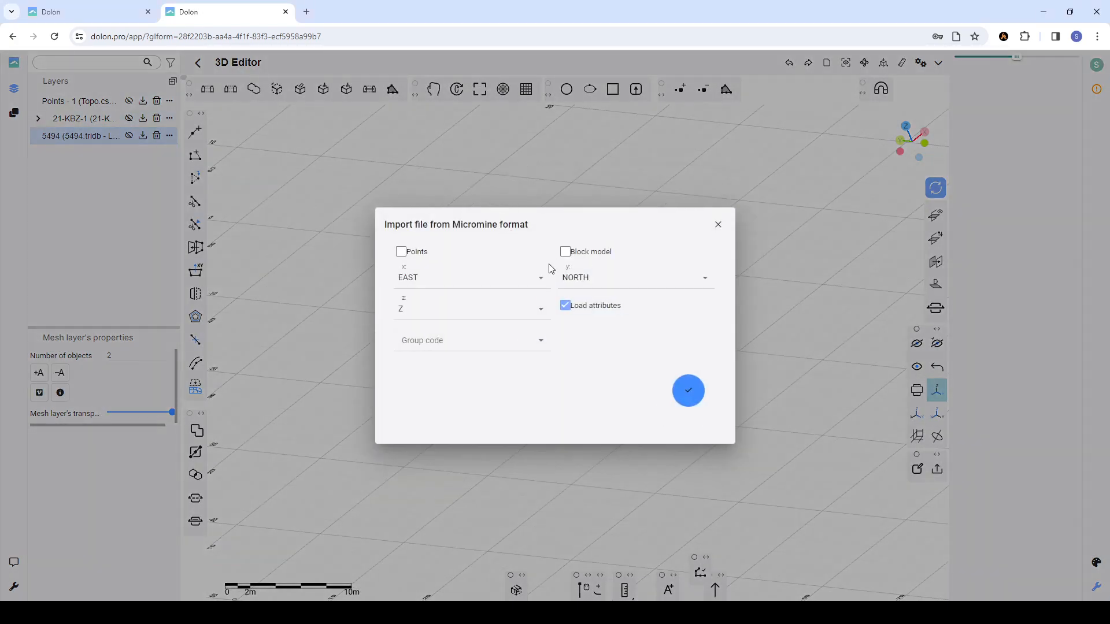
{"action": "left_click", "coordinate": [400, 253]}
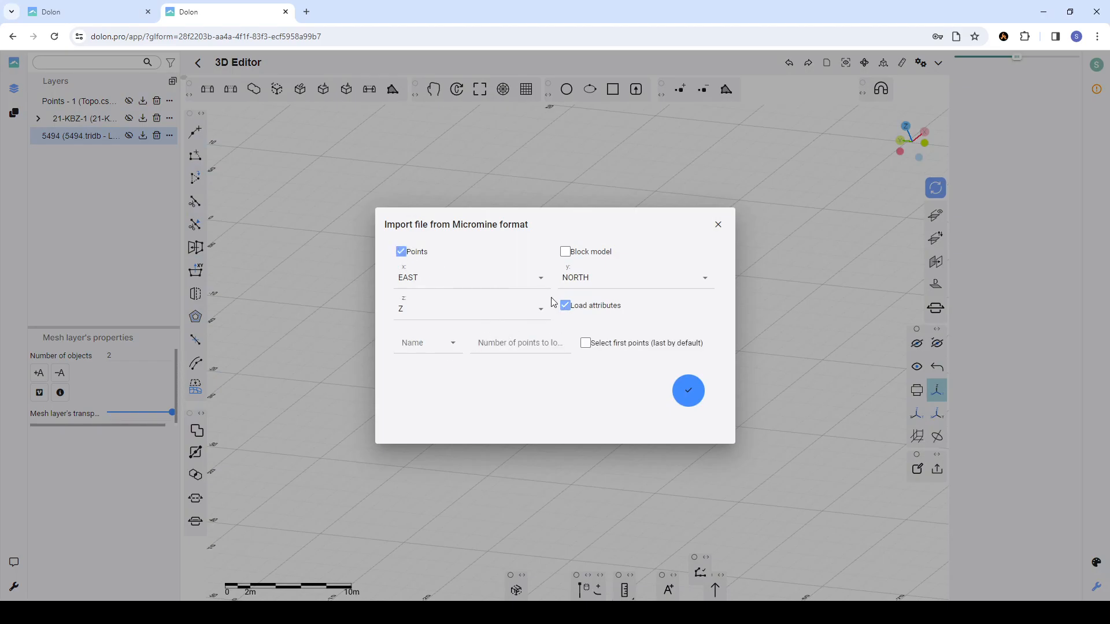
{"action": "left_click", "coordinate": [688, 392]}
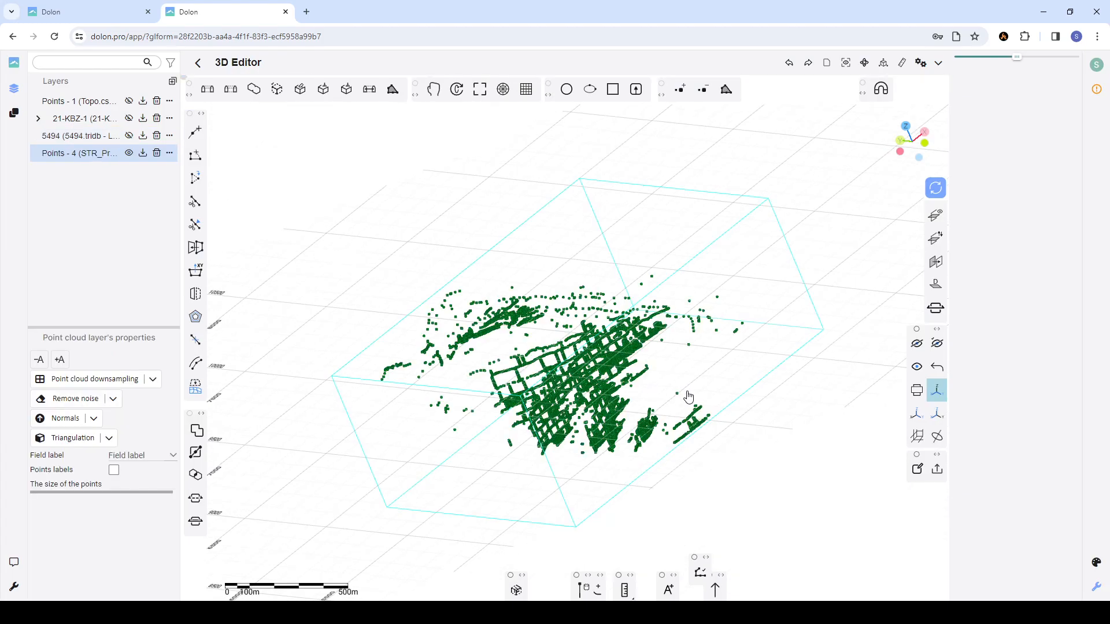
- Examine the imported green point cloud from different angles and distances
{"action": "scroll", "coordinate": [604, 299], "scroll_direction": "up", "scroll_amount": 8}
{"action": "left_click_drag", "start_coordinate": [505, 314], "coordinate": [615, 312]}
{"action": "scroll", "coordinate": [566, 295], "scroll_direction": "up", "scroll_amount": 6}
{"action": "scroll", "coordinate": [564, 280], "scroll_direction": "down", "scroll_amount": 3}
{"action": "scroll", "coordinate": [596, 284], "scroll_direction": "up", "scroll_amount": 3}
{"action": "scroll", "coordinate": [612, 302], "scroll_direction": "down", "scroll_amount": 6}
{"action": "scroll", "coordinate": [571, 323], "scroll_direction": "down", "scroll_amount": 3}
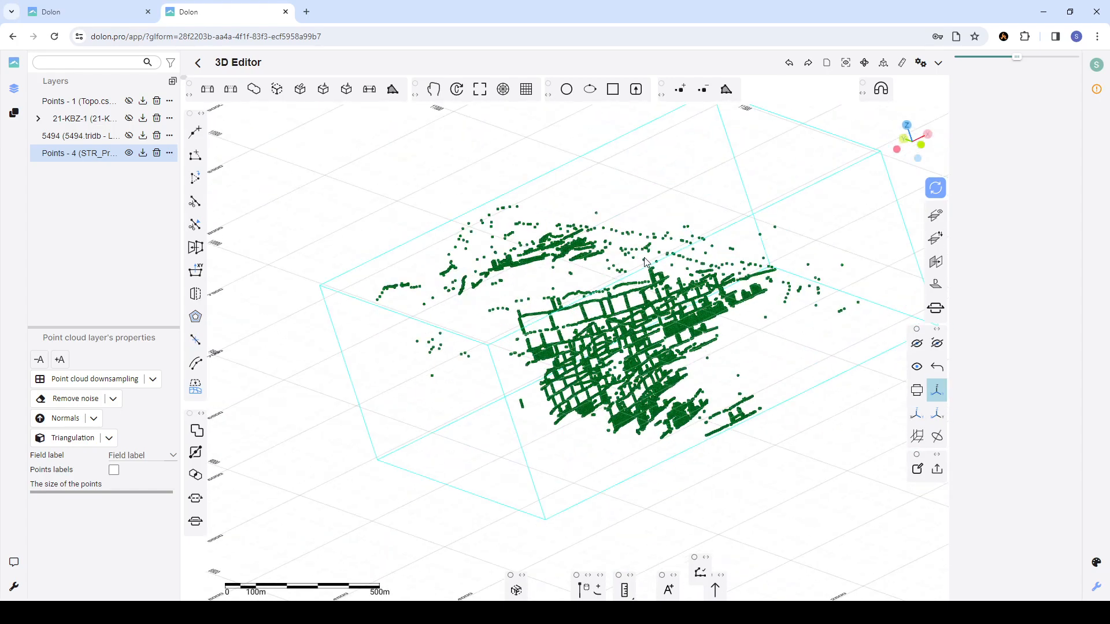
{"action": "scroll", "coordinate": [539, 234], "scroll_direction": "up", "scroll_amount": 2}
{"action": "scroll", "coordinate": [531, 238], "scroll_direction": "down", "scroll_amount": 2}
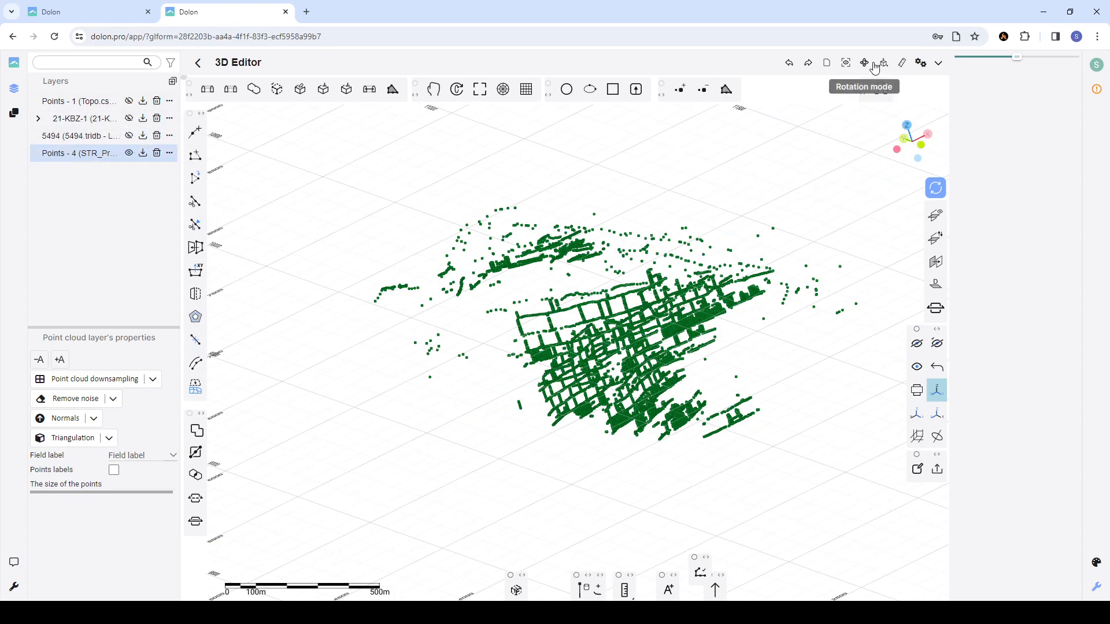
- Clean up the scene, removing every loaded layer
{"action": "mouse_move", "coordinate": [884, 65]}
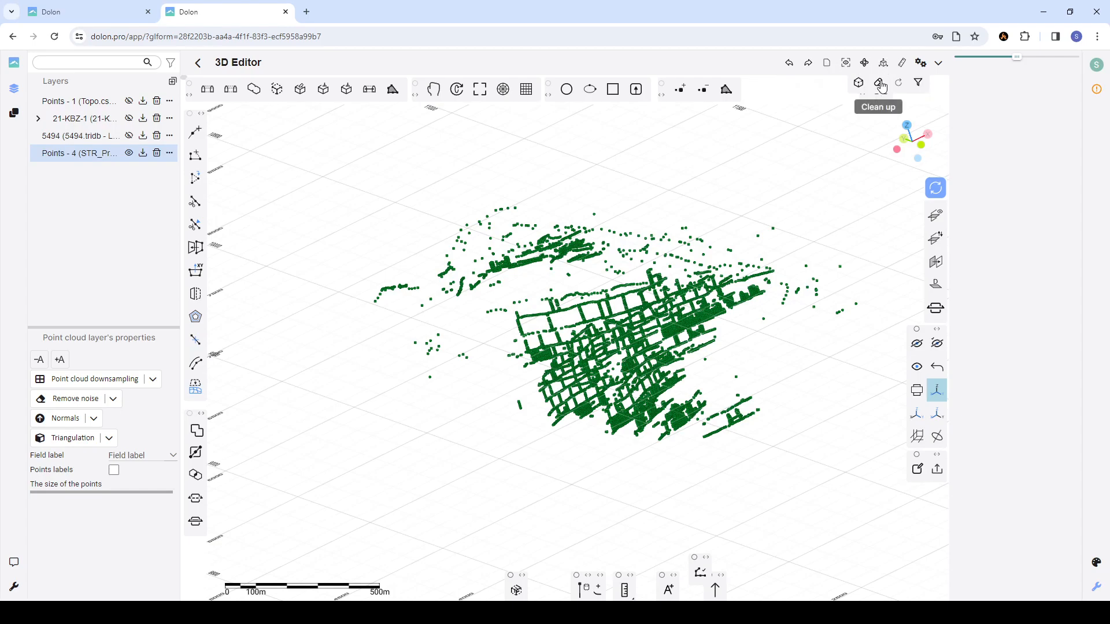
{"action": "left_click", "coordinate": [880, 86]}
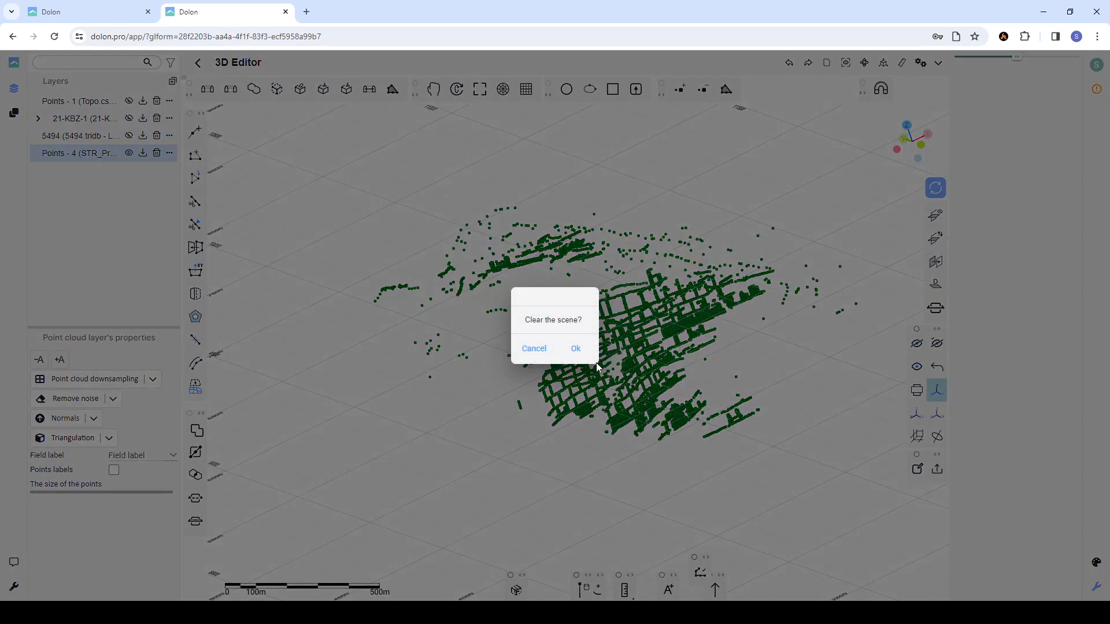
{"action": "left_click", "coordinate": [576, 348]}
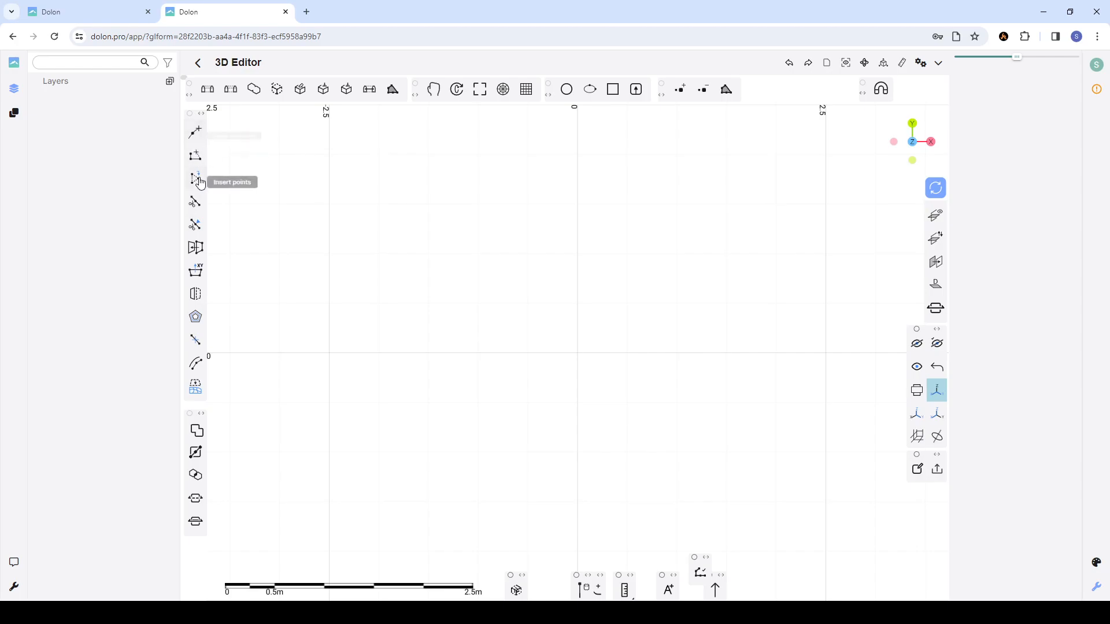
- Draw a closed, roughly oval polyline about 11.7 m long around the origin
{"action": "left_click", "coordinate": [197, 137]}
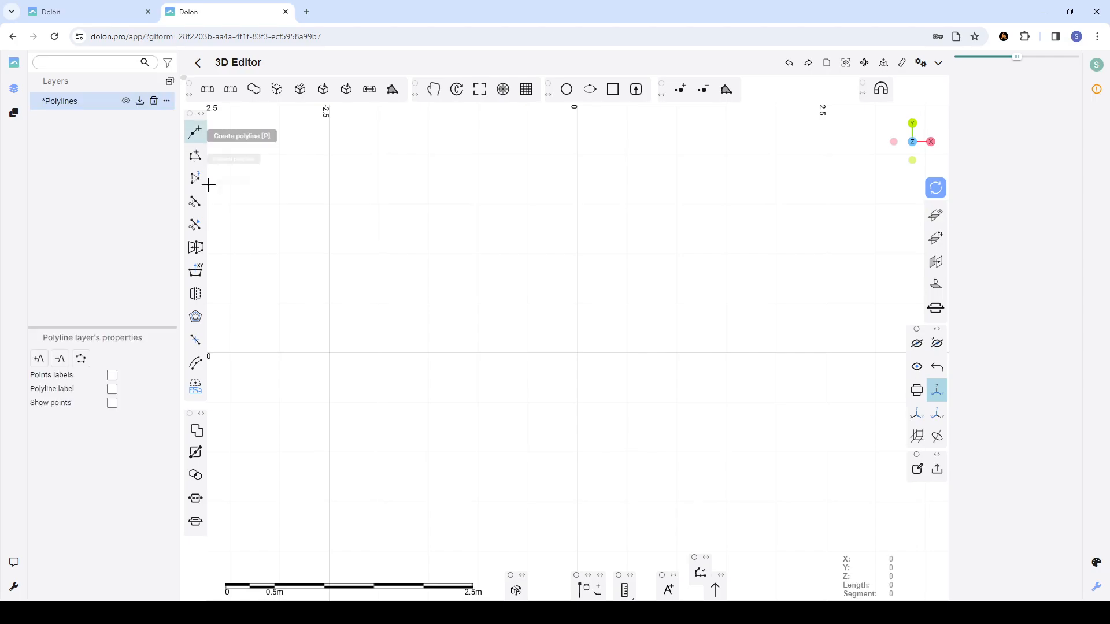
{"action": "left_click", "coordinate": [417, 213]}
{"action": "left_click", "coordinate": [371, 248]}
{"action": "left_click", "coordinate": [359, 300]}
{"action": "left_click", "coordinate": [364, 349]}
{"action": "left_click", "coordinate": [408, 401]}
{"action": "left_click", "coordinate": [431, 443]}
{"action": "left_click", "coordinate": [523, 488]}
{"action": "left_click", "coordinate": [598, 501]}
{"action": "left_click", "coordinate": [711, 455]}
{"action": "left_click", "coordinate": [759, 415]}
{"action": "left_click", "coordinate": [772, 337]}
{"action": "left_click", "coordinate": [758, 261]}
{"action": "left_click", "coordinate": [714, 220]}
{"action": "left_click", "coordinate": [604, 209]}
{"action": "left_click", "coordinate": [493, 191]}
{"action": "left_click", "coordinate": [446, 207]}
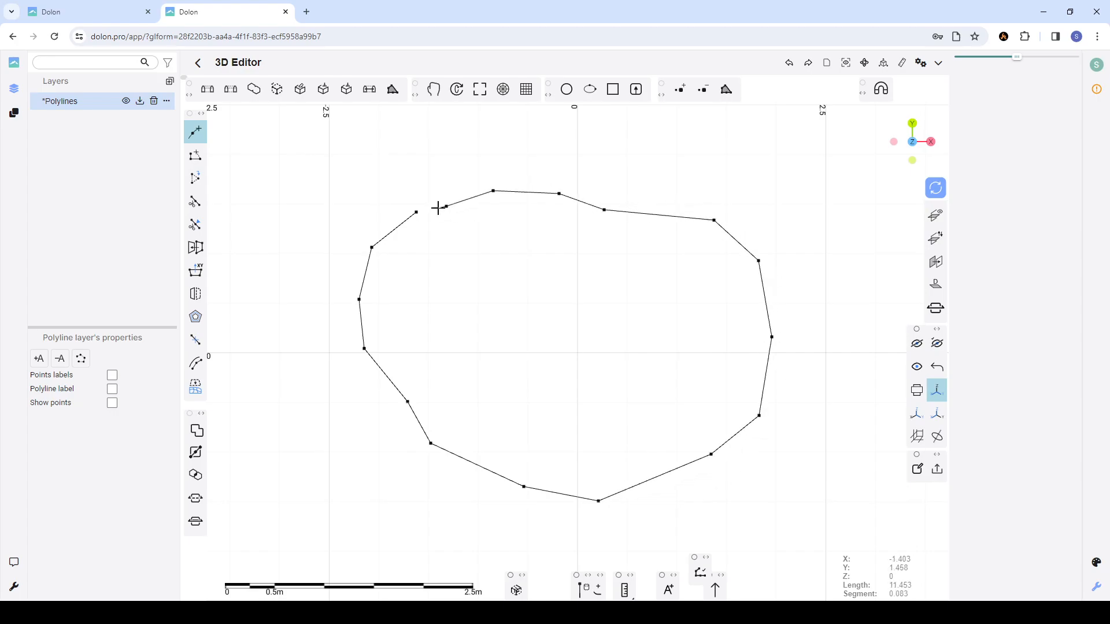
{"action": "left_click", "coordinate": [416, 212]}
- Select the oval polyline and move its upper and right-hand vertices outward to round the outline
{"action": "left_click", "coordinate": [464, 201]}
{"action": "scroll", "coordinate": [540, 197], "scroll_direction": "down", "scroll_amount": 2}
{"action": "scroll", "coordinate": [491, 210], "scroll_direction": "up", "scroll_amount": 2}
{"action": "scroll", "coordinate": [486, 199], "scroll_direction": "down", "scroll_amount": 1}
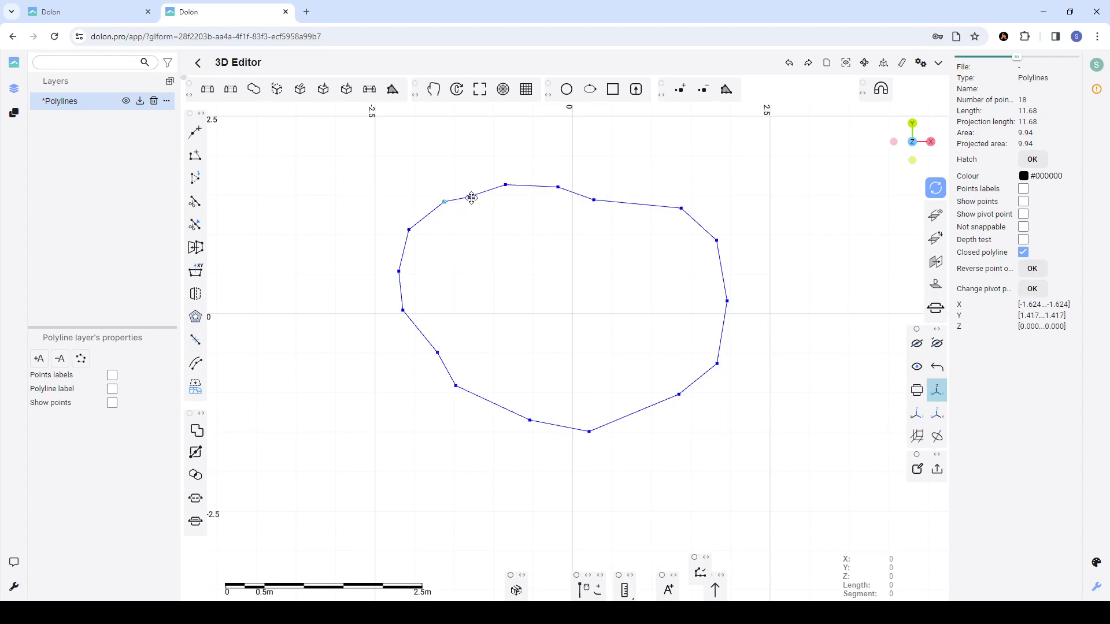
{"action": "left_click_drag", "start_coordinate": [468, 197], "coordinate": [619, 181]}
{"action": "left_click_drag", "start_coordinate": [682, 209], "coordinate": [687, 192]}
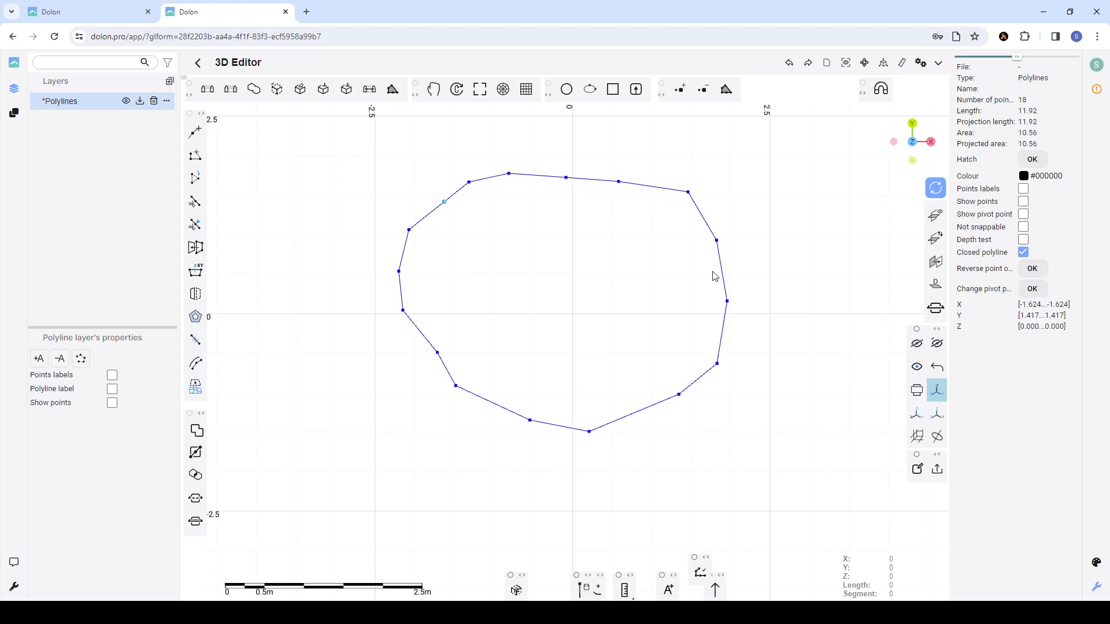
{"action": "left_click_drag", "start_coordinate": [716, 240], "coordinate": [734, 239]}
{"action": "left_click_drag", "start_coordinate": [727, 301], "coordinate": [751, 304]}
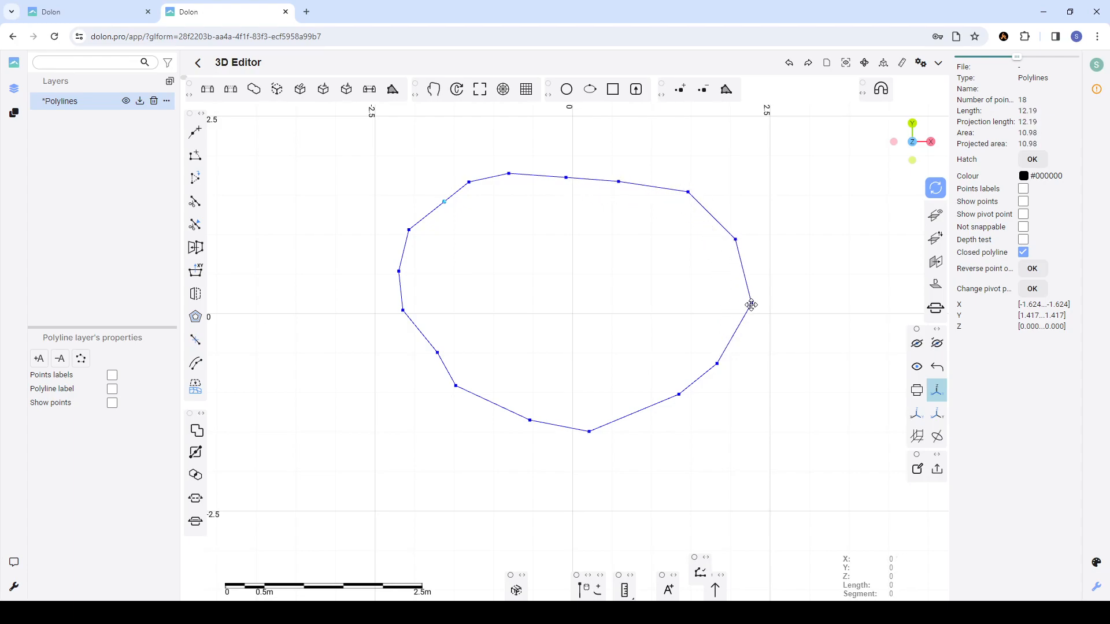
{"action": "left_click_drag", "start_coordinate": [717, 364], "coordinate": [675, 421]}
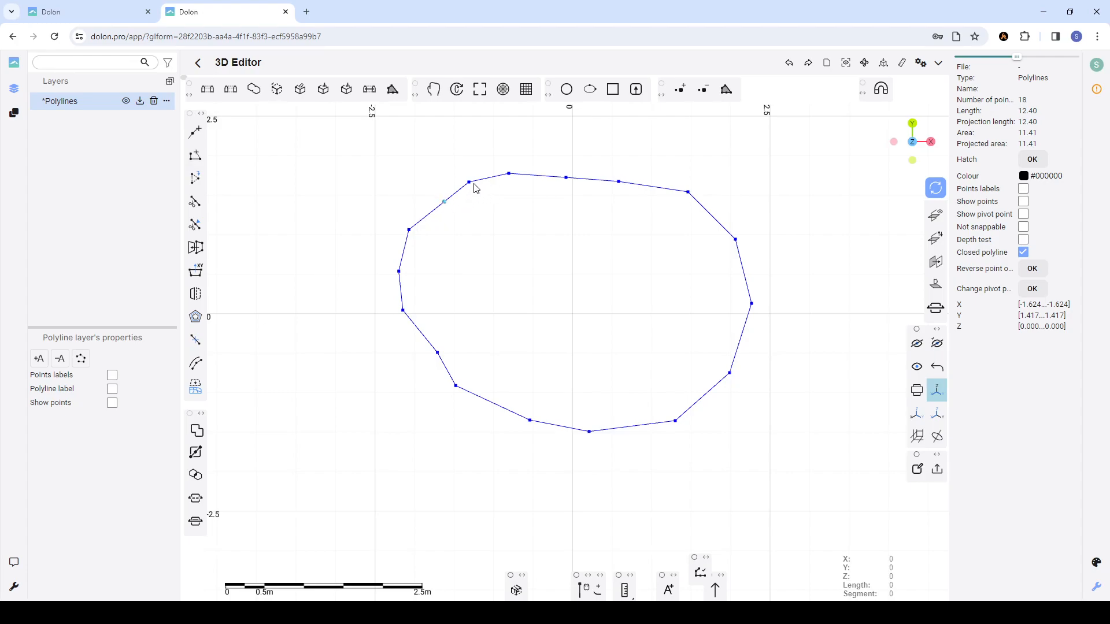
- Move the oval polyline's upper-left start vertex inward to about X -1.415, Y 0.913, forming a notch
{"action": "left_click_drag", "start_coordinate": [444, 201], "coordinate": [461, 242]}
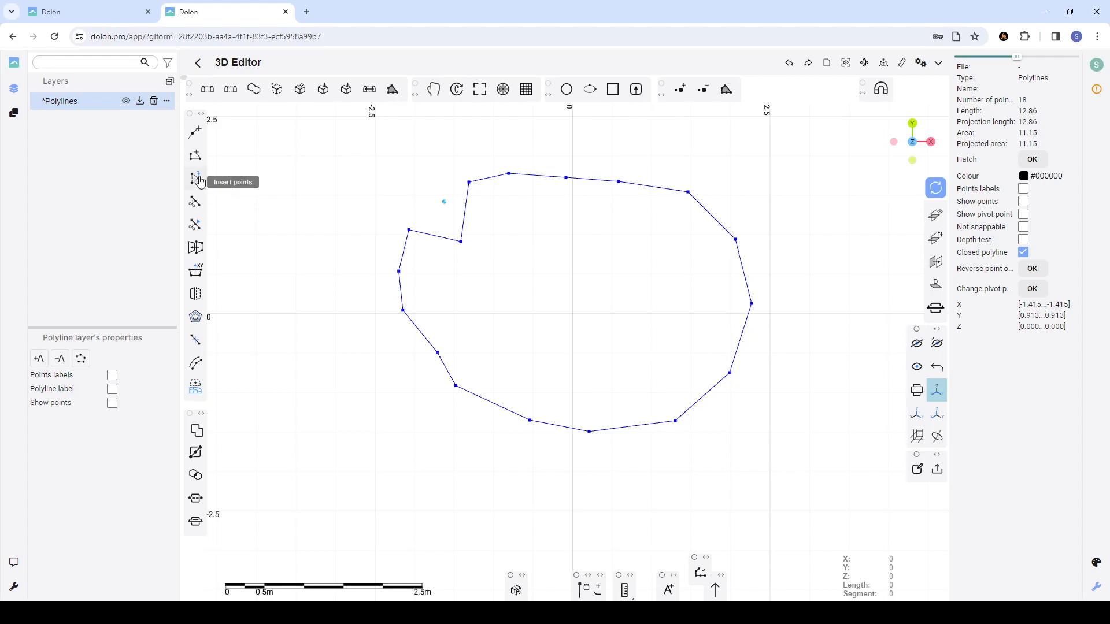
{"action": "left_click", "coordinate": [375, 226]}
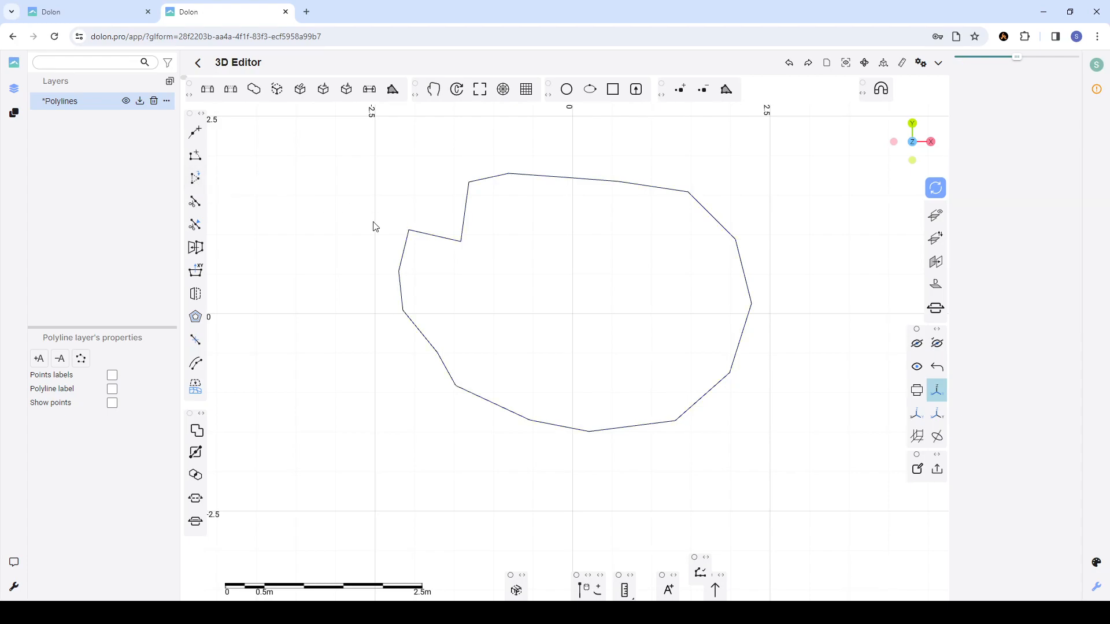
{"action": "left_click", "coordinate": [423, 238]}
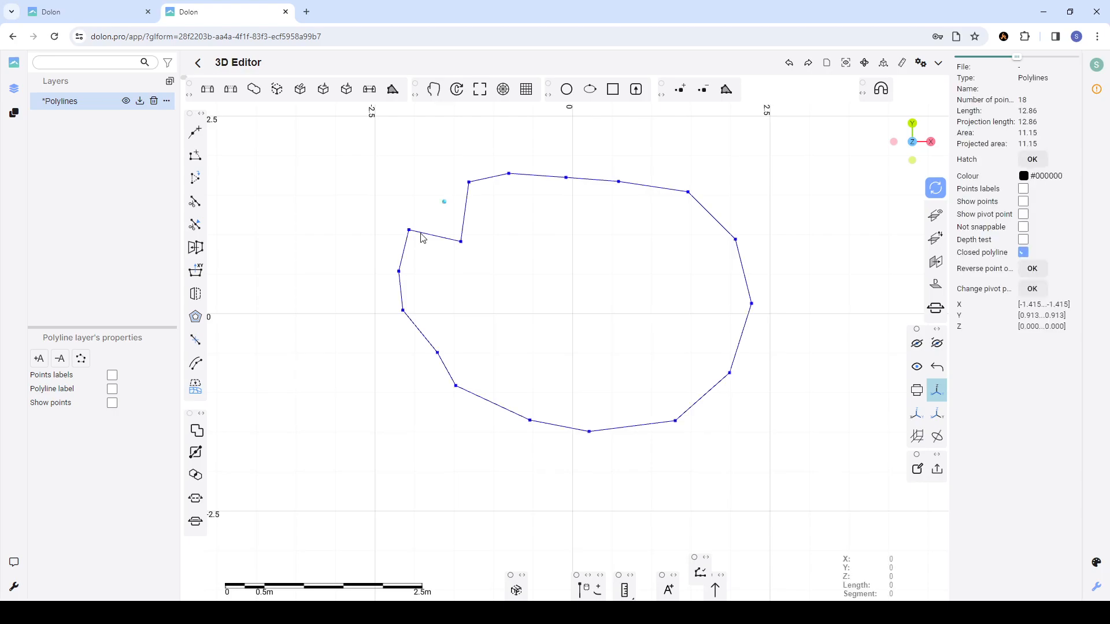
{"action": "left_click", "coordinate": [510, 246]}
- Draw a second closed polyline about 11.8 m long to the left of the oval one
{"action": "scroll", "coordinate": [452, 203], "scroll_direction": "down", "scroll_amount": 1}
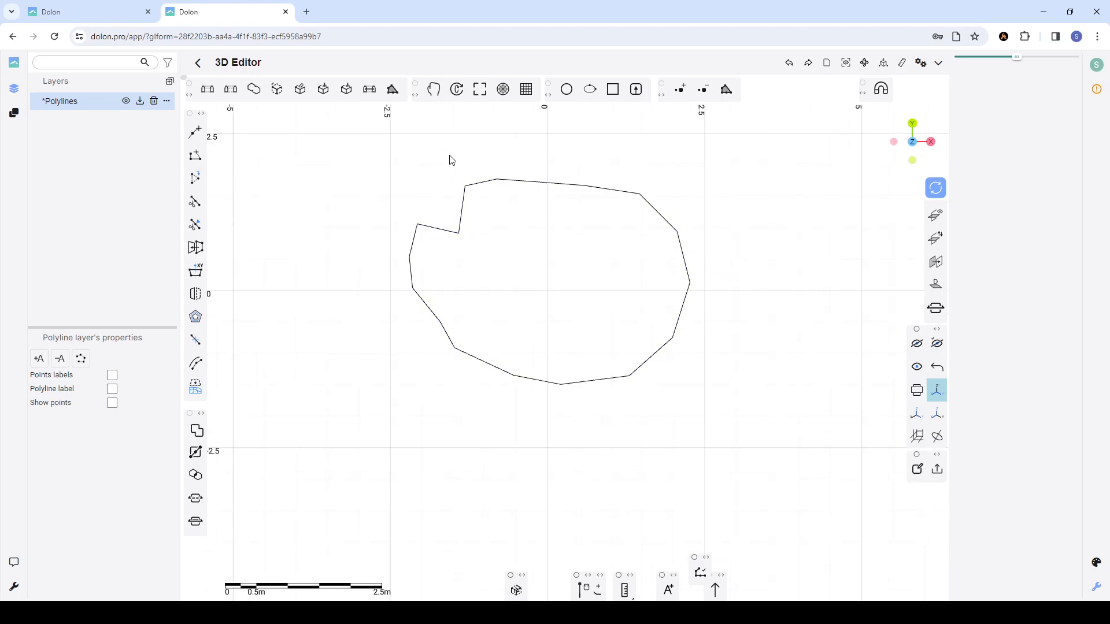
{"action": "scroll", "coordinate": [586, 264], "scroll_direction": "down", "scroll_amount": 1}
{"action": "left_click", "coordinate": [195, 132]}
{"action": "left_click", "coordinate": [397, 352]}
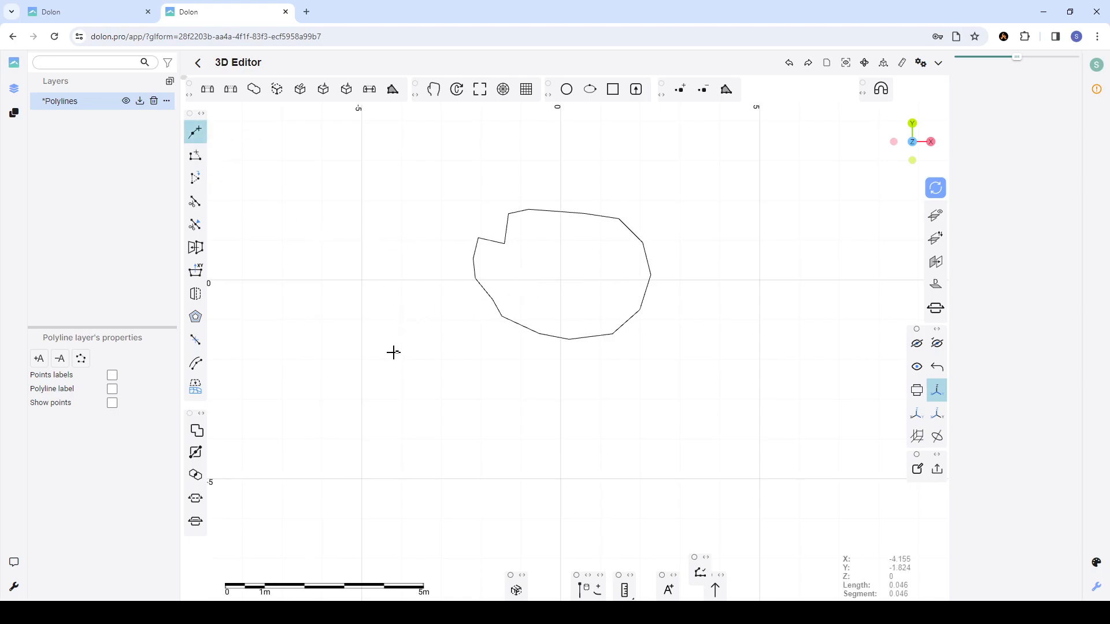
{"action": "left_click", "coordinate": [336, 284]}
{"action": "left_click", "coordinate": [344, 255]}
{"action": "left_click", "coordinate": [372, 227]}
{"action": "left_click", "coordinate": [435, 219]}
{"action": "left_click", "coordinate": [456, 281]}
{"action": "left_click", "coordinate": [462, 324]}
{"action": "left_click", "coordinate": [478, 358]}
{"action": "left_click", "coordinate": [438, 378]}
{"action": "left_click", "coordinate": [417, 376]}
{"action": "left_click", "coordinate": [397, 352]}
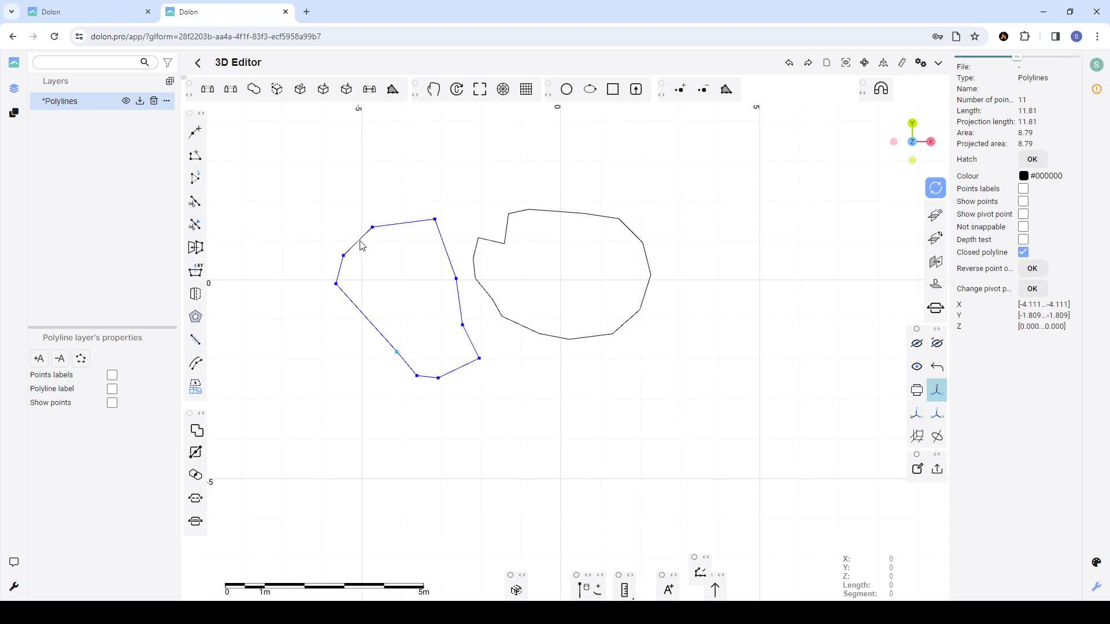
- Insert two points on the lower-left edge and one on the upper edge of the second polyline
{"action": "left_click", "coordinate": [194, 186]}
{"action": "left_click", "coordinate": [370, 321]}
{"action": "left_click", "coordinate": [388, 341]}
{"action": "left_click", "coordinate": [415, 221]}
{"action": "key", "text": "Escape"}
- Delete five vertices from the oval polyline: one on its upper edge, one upper right, the notch vertex and two on the left side
{"action": "left_click", "coordinate": [549, 215]}
{"action": "scroll", "coordinate": [571, 220], "scroll_direction": "up", "scroll_amount": 3}
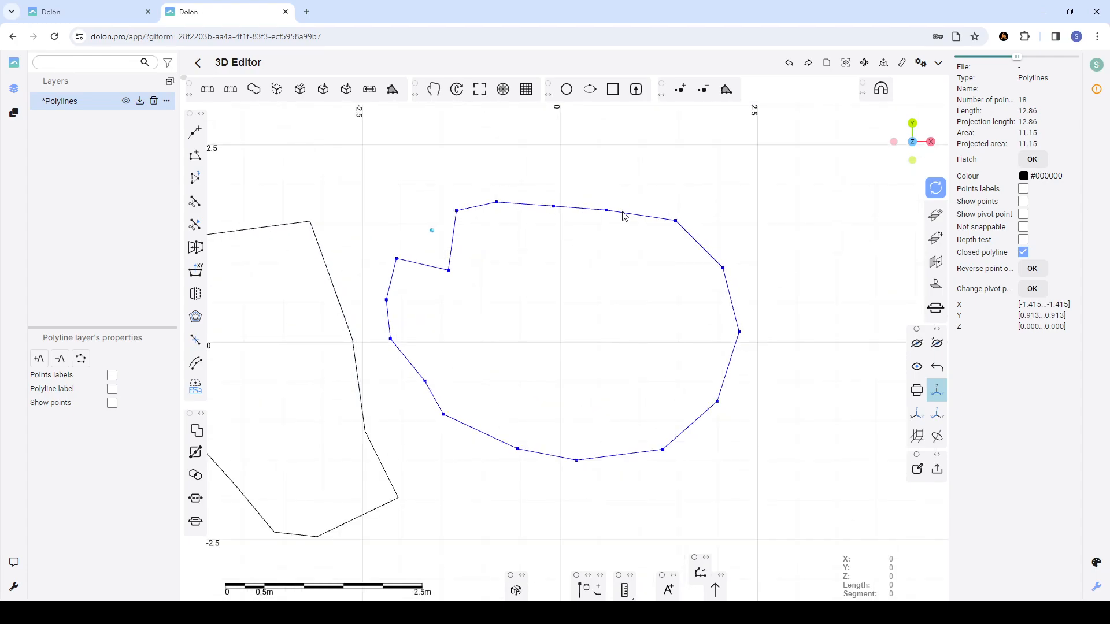
{"action": "left_click", "coordinate": [605, 218]}
{"action": "left_click", "coordinate": [612, 211]}
{"action": "left_click", "coordinate": [606, 211]}
{"action": "left_click", "coordinate": [724, 269]}
{"action": "left_click", "coordinate": [450, 271]}
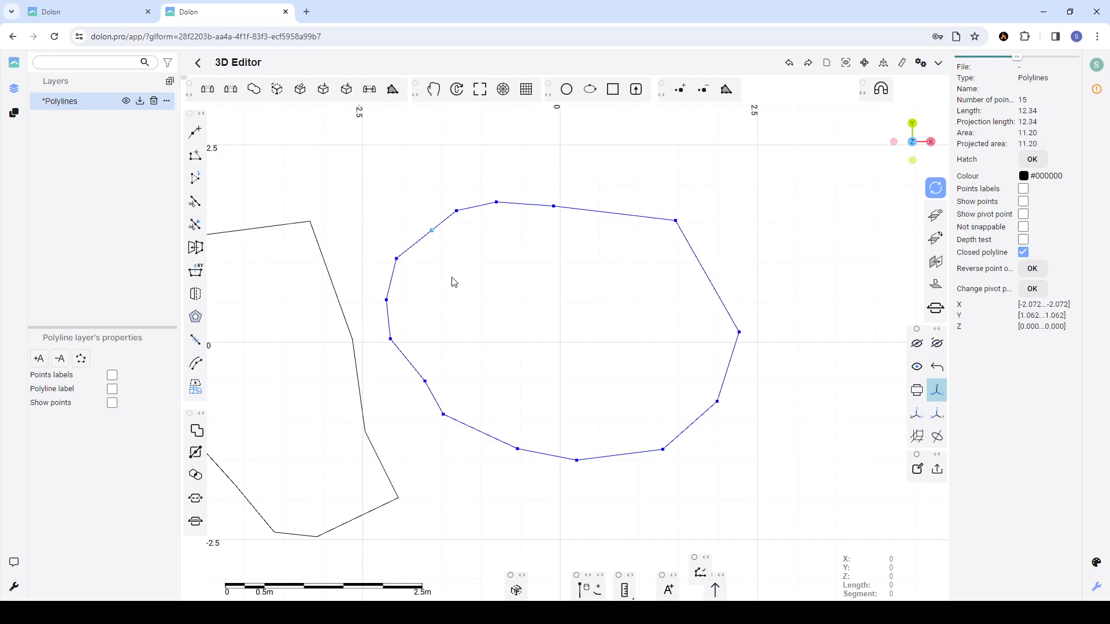
{"action": "left_click", "coordinate": [387, 301]}
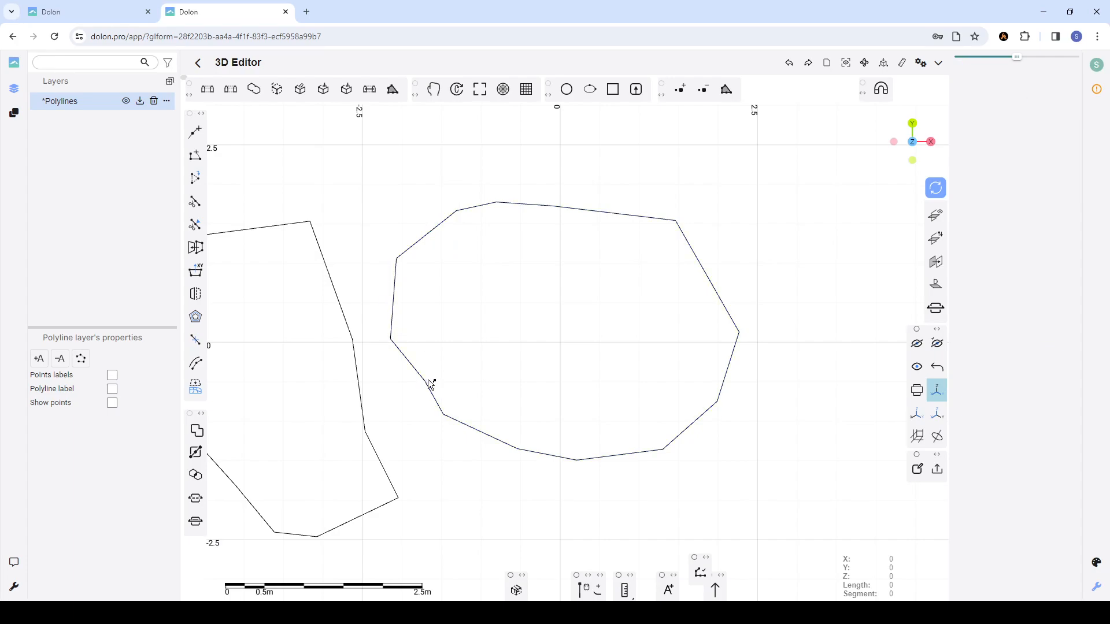
{"action": "left_click", "coordinate": [426, 381]}
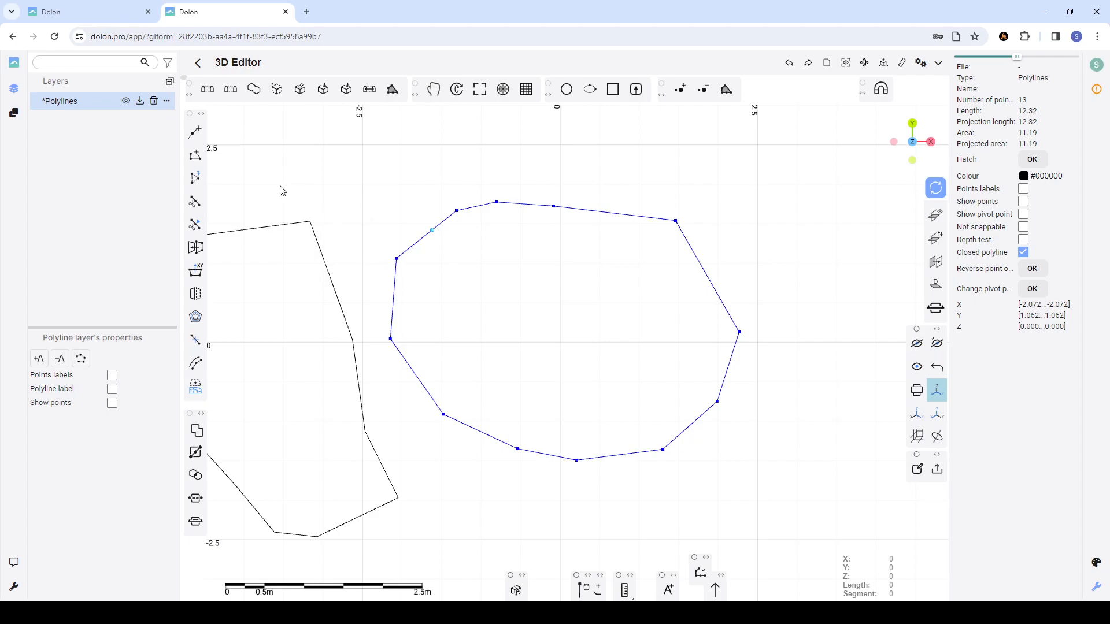
- Insert three points on the oval polyline: one each on its upper-left side edge, long upper edge and upper-right edge
{"action": "left_click", "coordinate": [197, 181]}
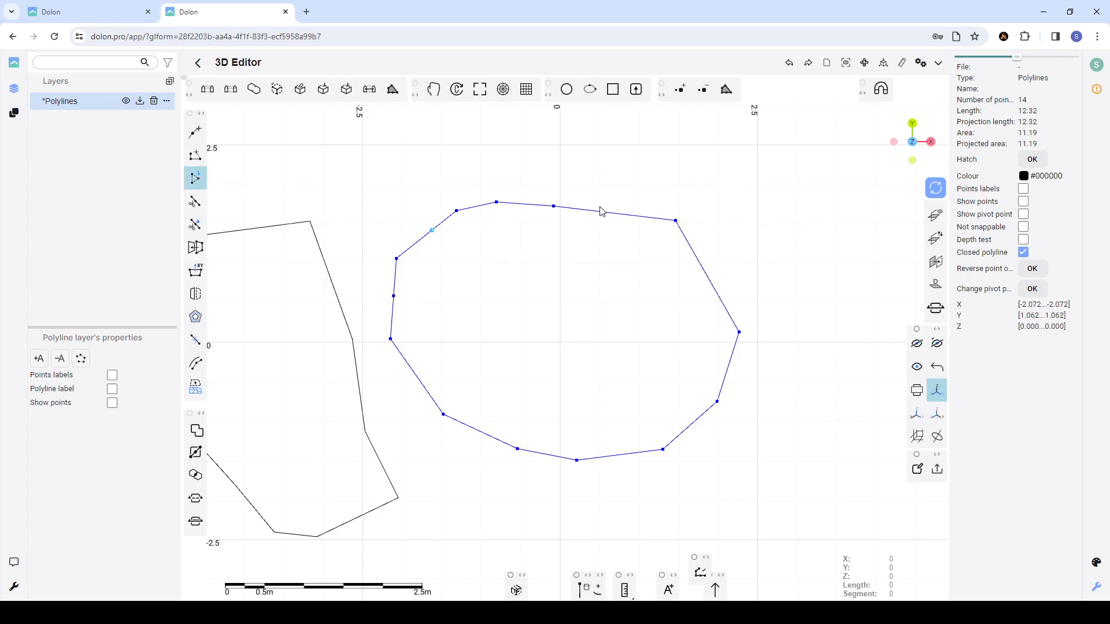
{"action": "key", "text": "Escape"}
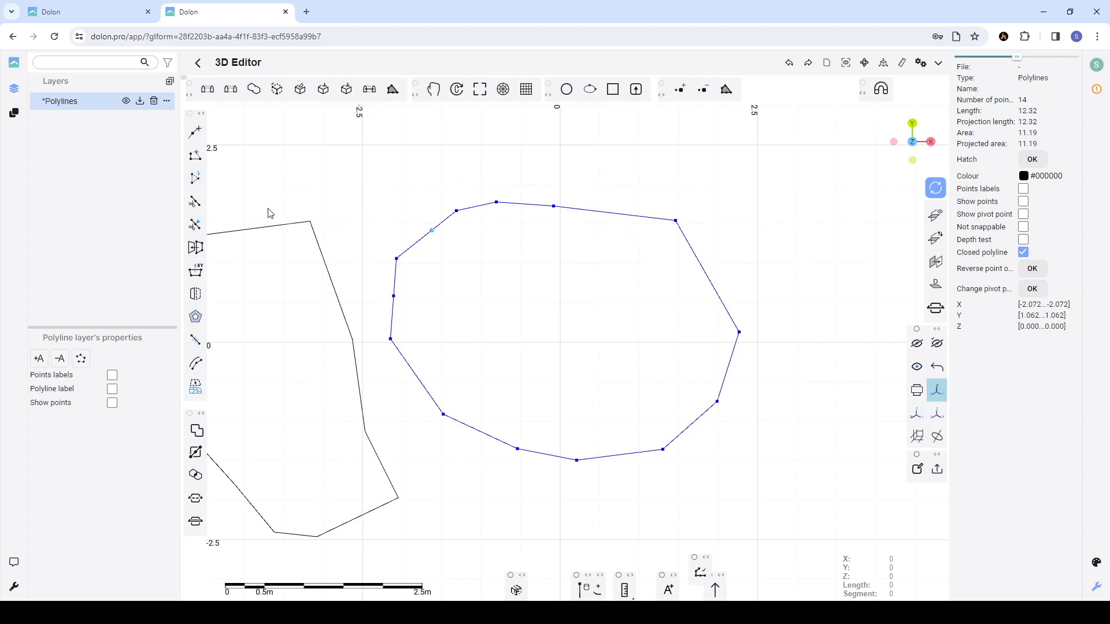
{"action": "left_click", "coordinate": [195, 179]}
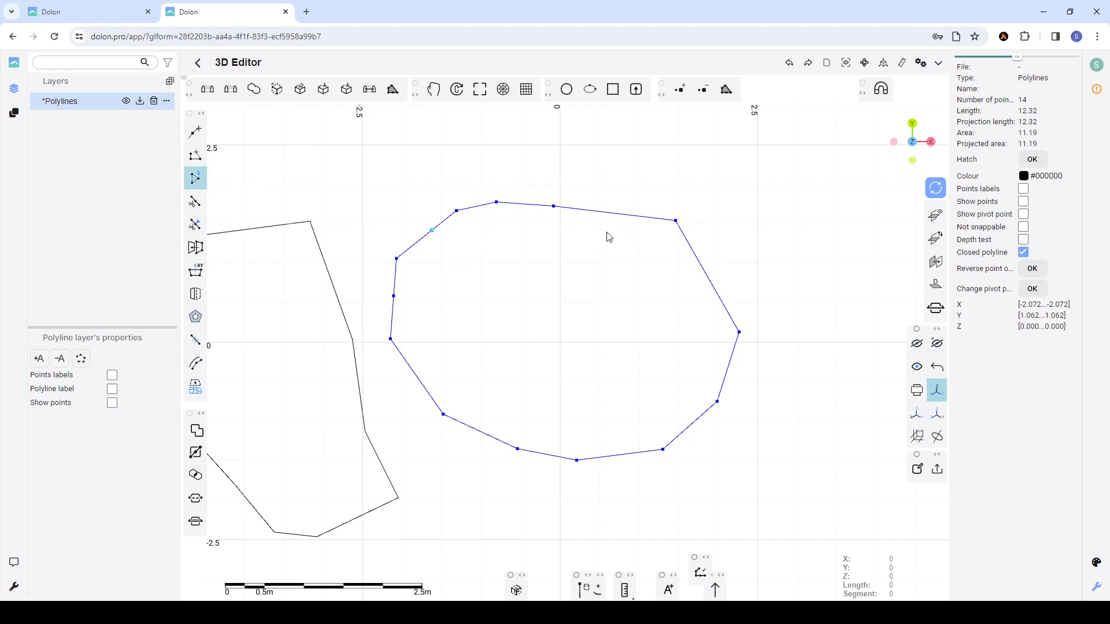
{"action": "left_click", "coordinate": [706, 276]}
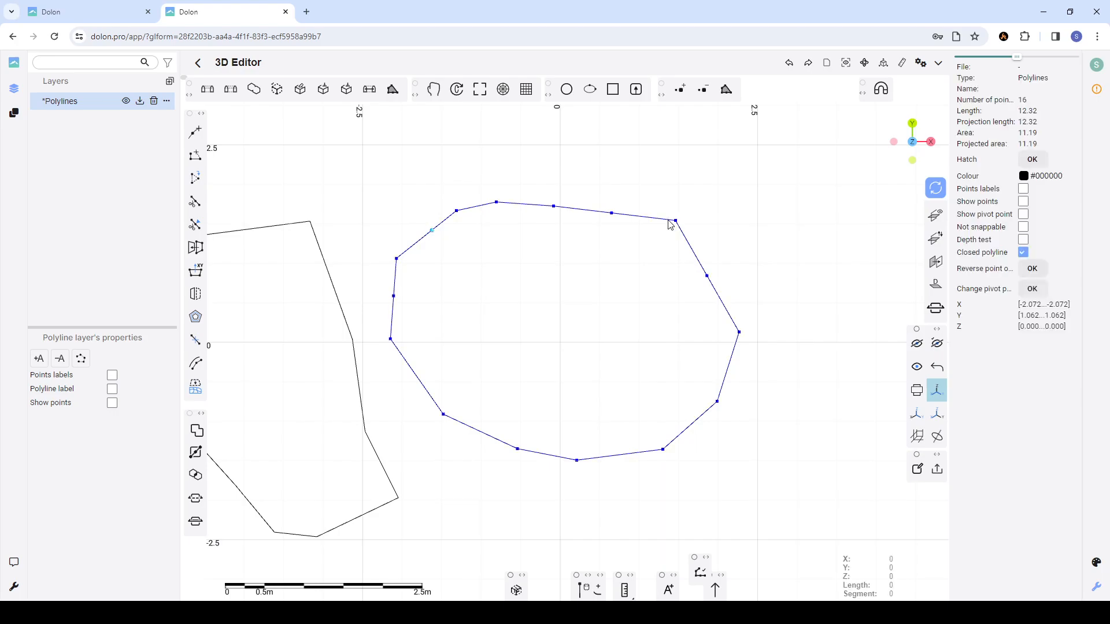
- Show point labels on both the oval polyline and the polyline to its left
{"action": "scroll", "coordinate": [563, 221], "scroll_direction": "down", "scroll_amount": 2}
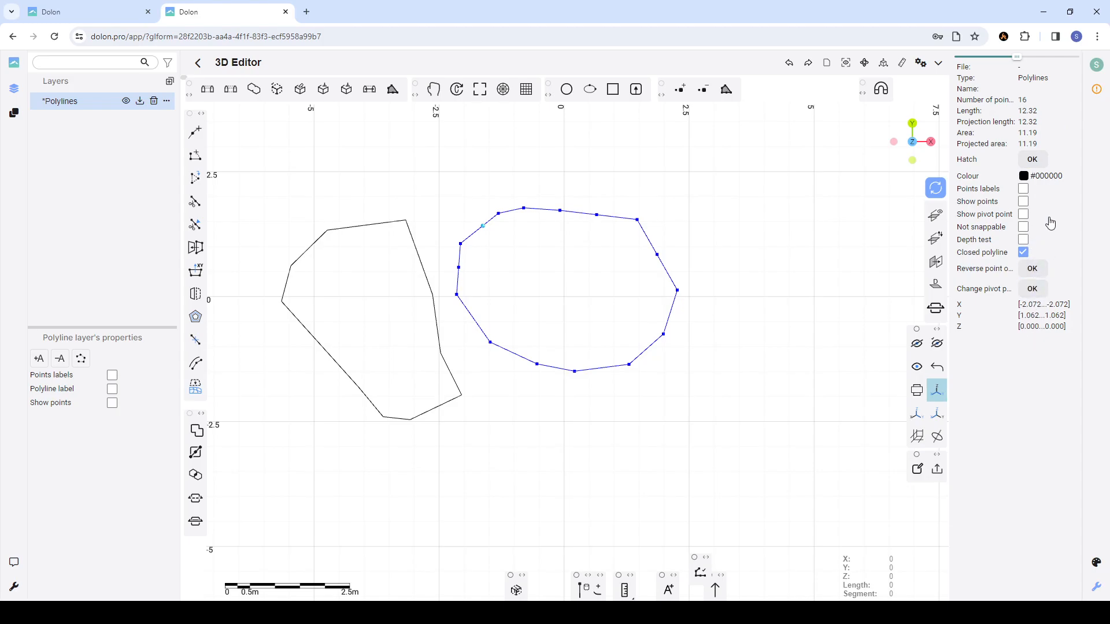
{"action": "left_click", "coordinate": [689, 227]}
{"action": "left_click", "coordinate": [642, 230]}
{"action": "left_click", "coordinate": [417, 251]}
{"action": "left_click", "coordinate": [653, 248]}
{"action": "left_click", "coordinate": [1023, 189]}
{"action": "left_click", "coordinate": [418, 256]}
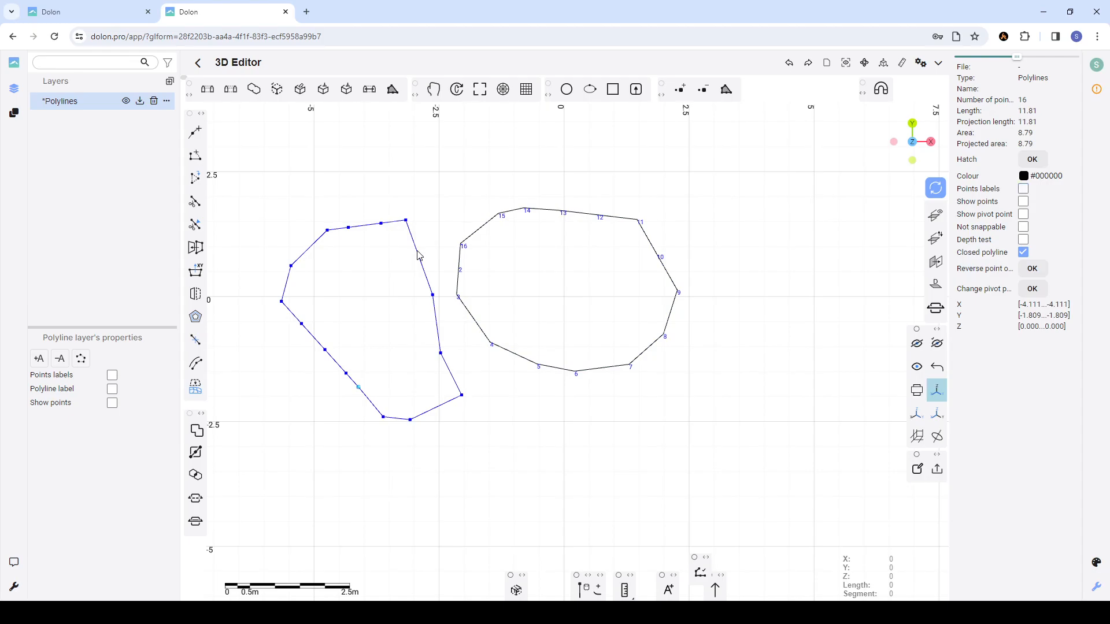
{"action": "left_click", "coordinate": [1023, 189]}
{"action": "left_click", "coordinate": [716, 224]}
{"action": "left_click", "coordinate": [646, 243]}
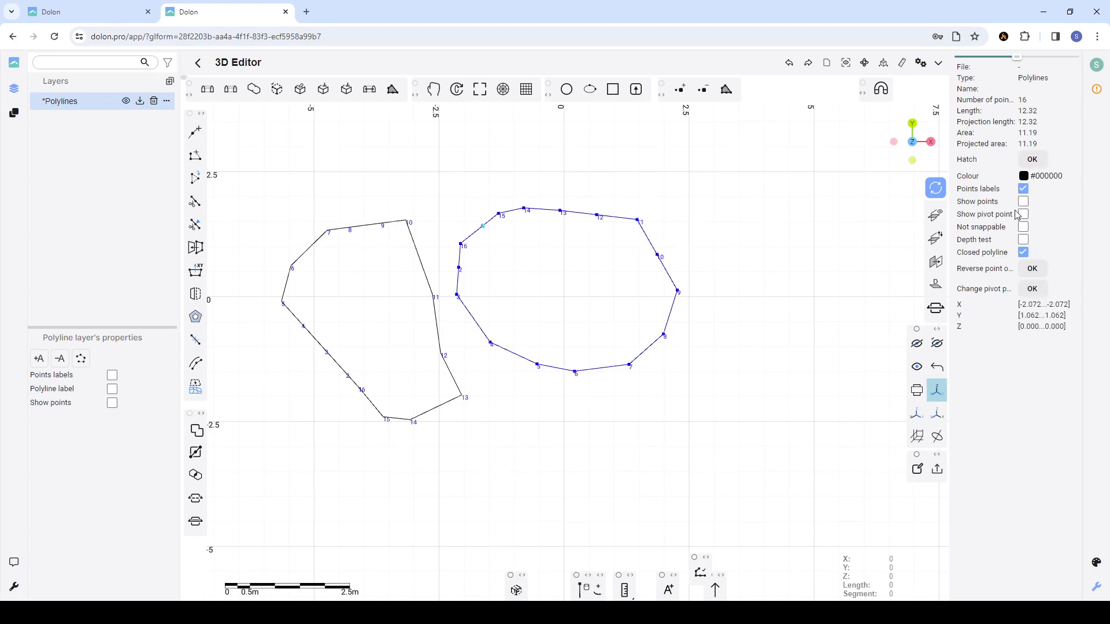
{"action": "left_click", "coordinate": [724, 230]}
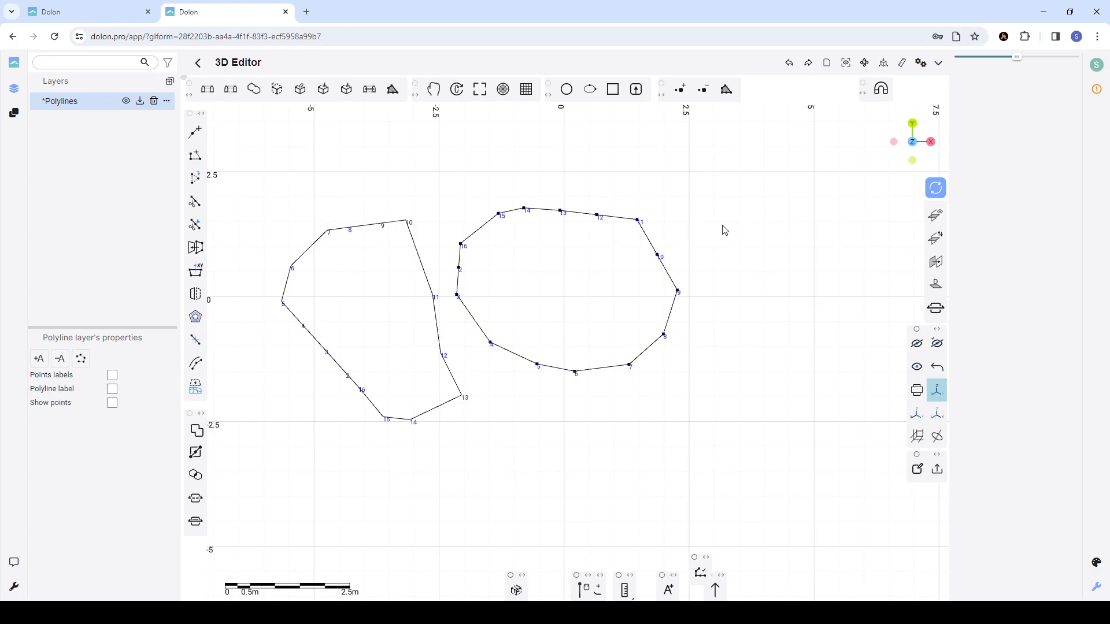
{"action": "left_click", "coordinate": [650, 249]}
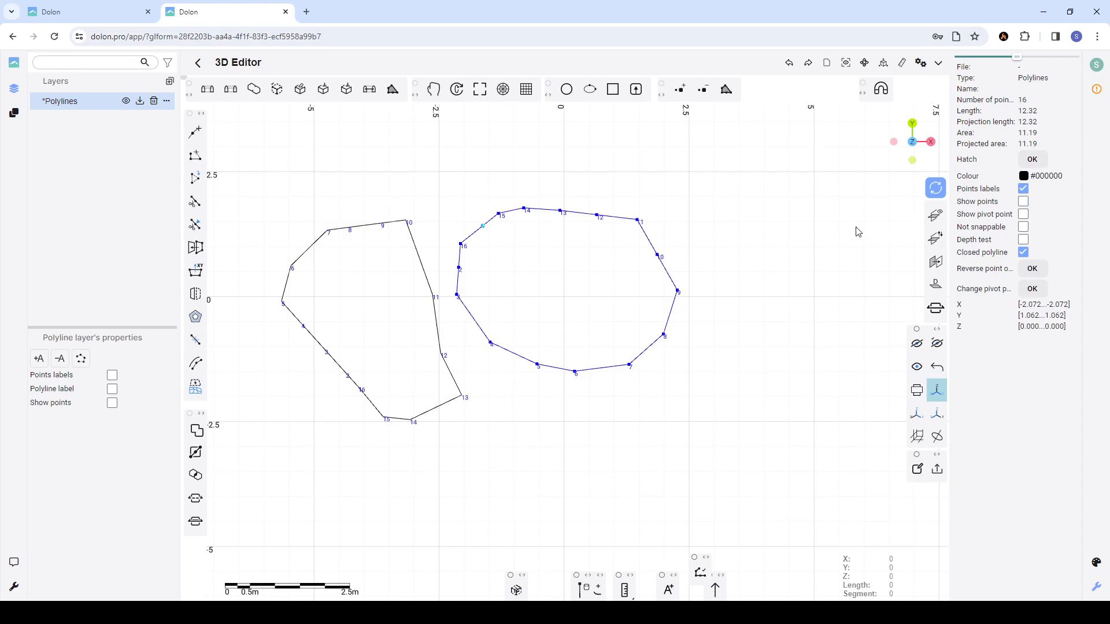
{"action": "left_click", "coordinate": [760, 234]}
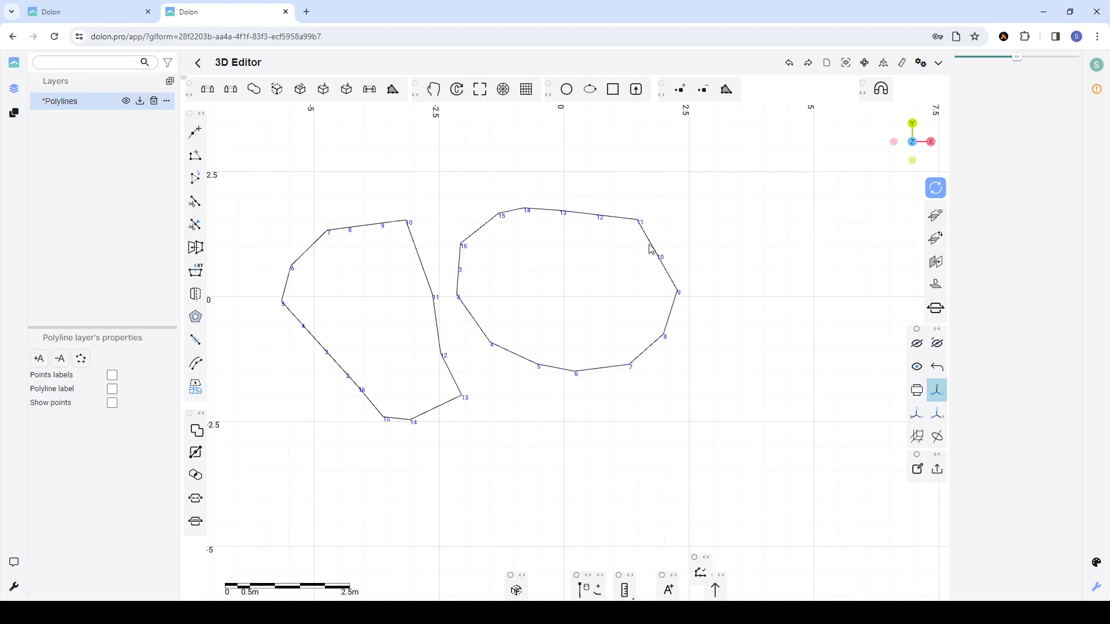
{"action": "left_click", "coordinate": [651, 249]}
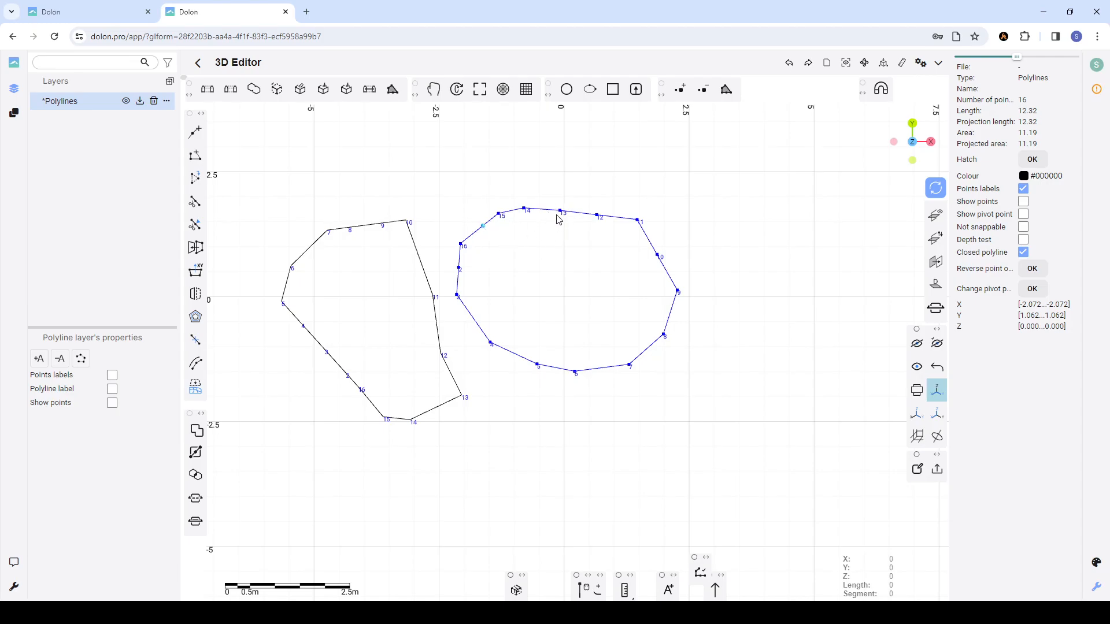
- Show the pivot point of the polyline left of the oval one
{"action": "left_click", "coordinate": [446, 229]}
{"action": "left_click", "coordinate": [477, 236]}
{"action": "left_click", "coordinate": [421, 262]}
{"action": "left_click", "coordinate": [1022, 215]}
{"action": "left_click", "coordinate": [454, 341]}
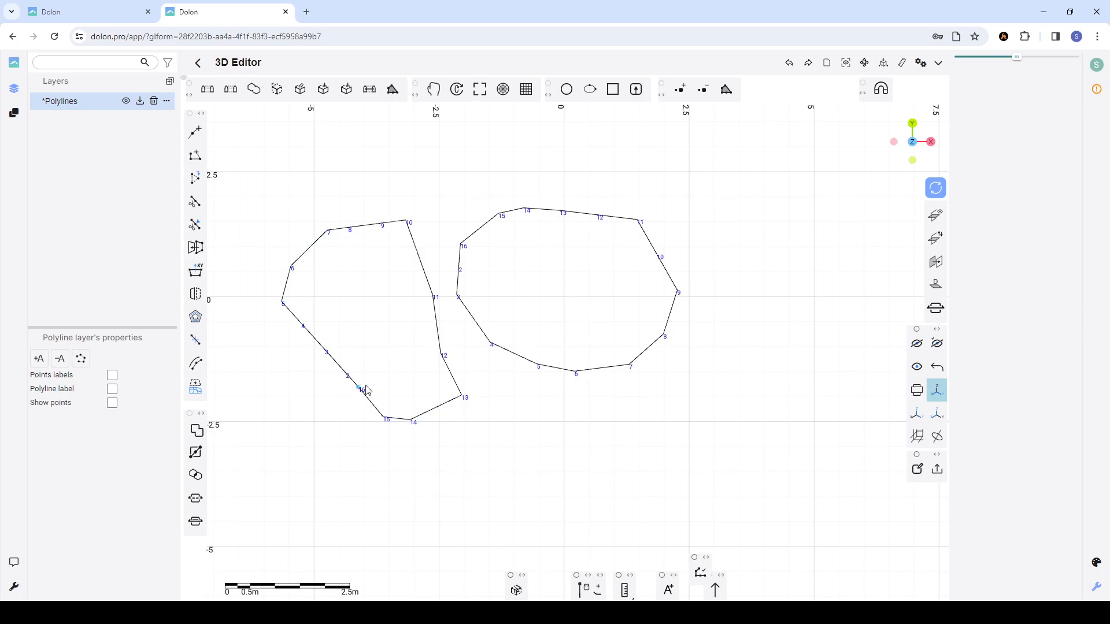
- Turn the oval polyline's pivot point display on and back off
{"action": "left_click", "coordinate": [582, 220]}
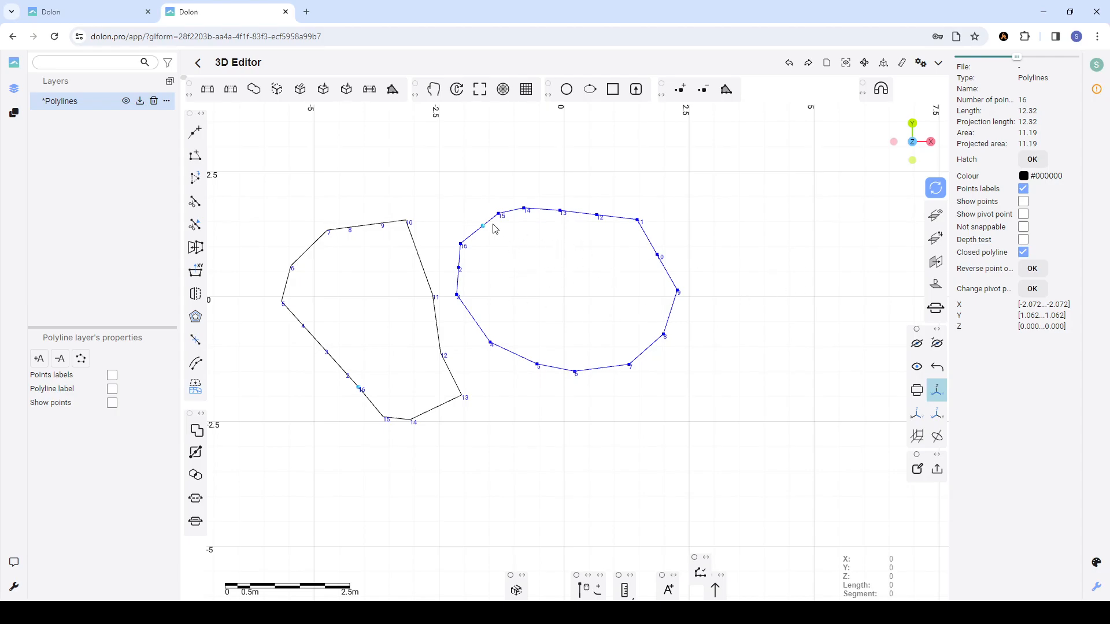
{"action": "left_click", "coordinate": [538, 249]}
{"action": "left_click", "coordinate": [573, 218]}
{"action": "left_click", "coordinate": [566, 247]}
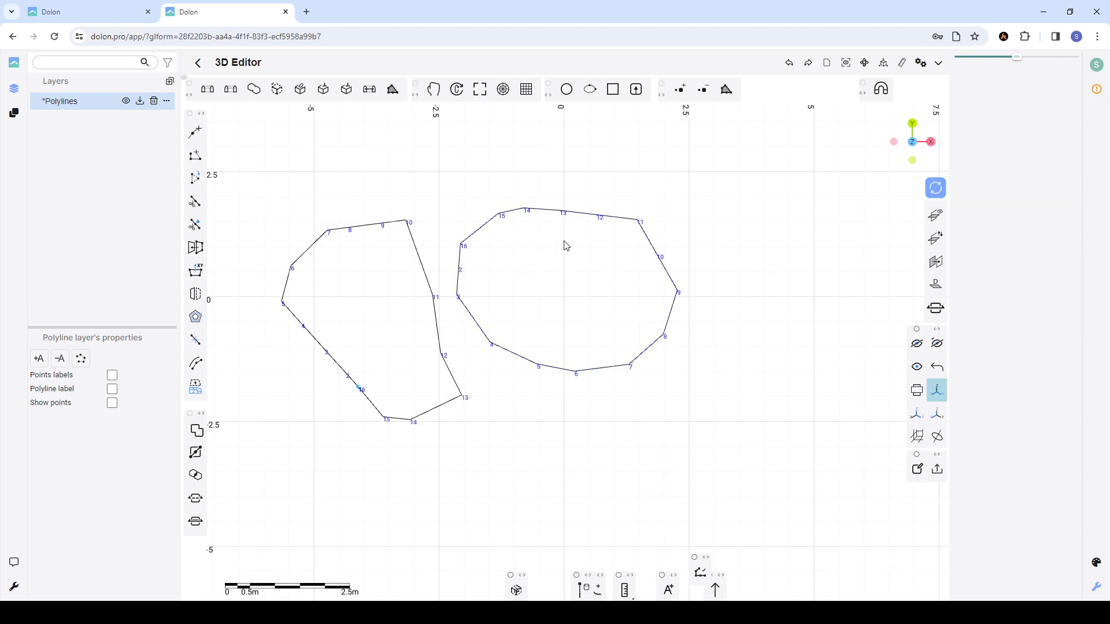
{"action": "left_click", "coordinate": [574, 218]}
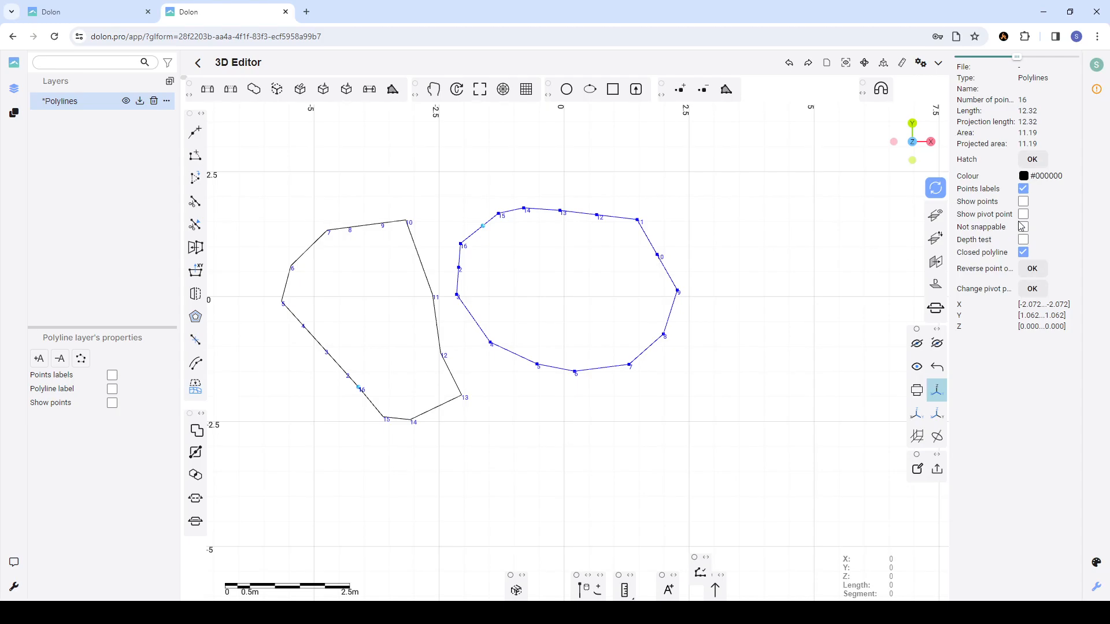
{"action": "left_click", "coordinate": [1023, 215]}
{"action": "scroll", "coordinate": [497, 243], "scroll_direction": "up", "scroll_amount": 2}
{"action": "scroll", "coordinate": [479, 225], "scroll_direction": "down", "scroll_amount": 2}
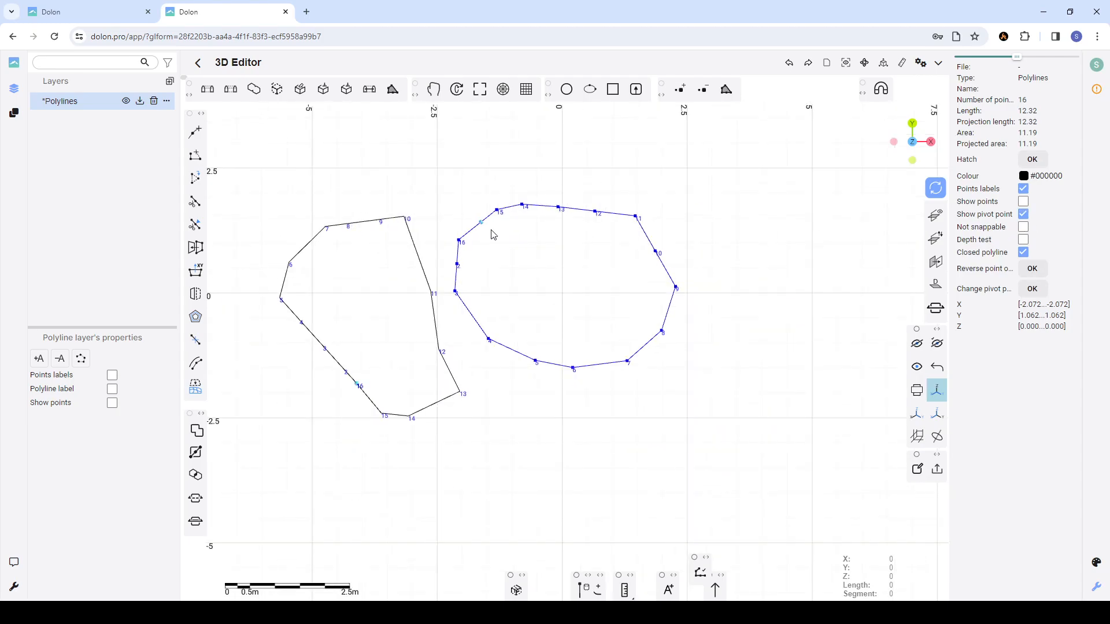
{"action": "left_click", "coordinate": [541, 254]}
{"action": "left_click", "coordinate": [553, 209]}
{"action": "left_click", "coordinate": [1023, 214]}
{"action": "left_click", "coordinate": [717, 255]}
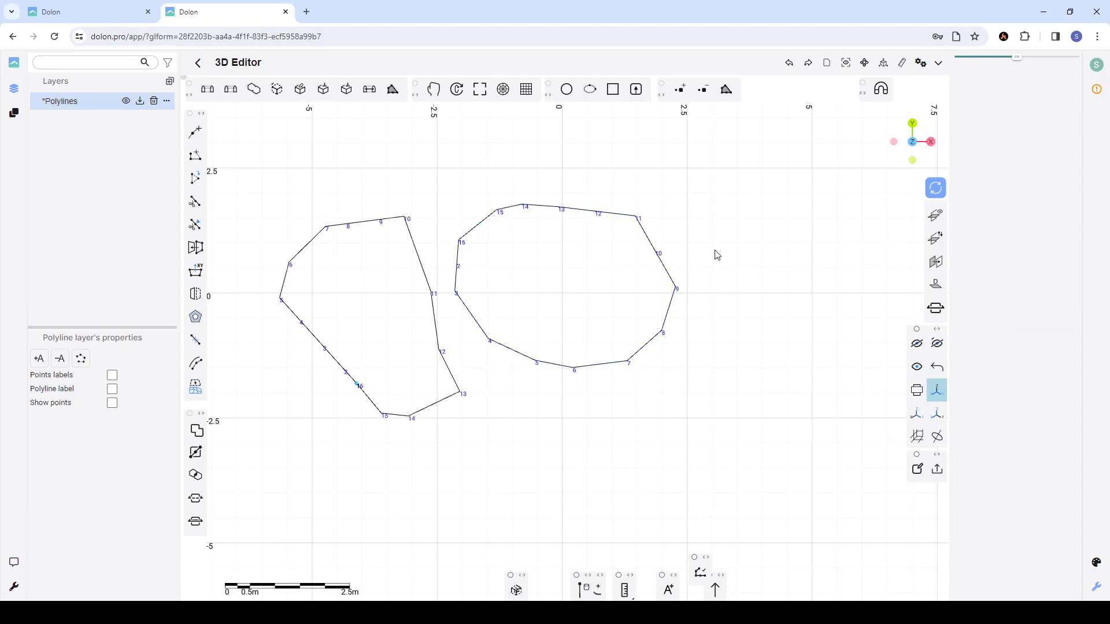
- Mark the oval polyline as not snappable and deselect it
{"action": "left_click", "coordinate": [647, 238]}
{"action": "left_click", "coordinate": [1023, 227]}
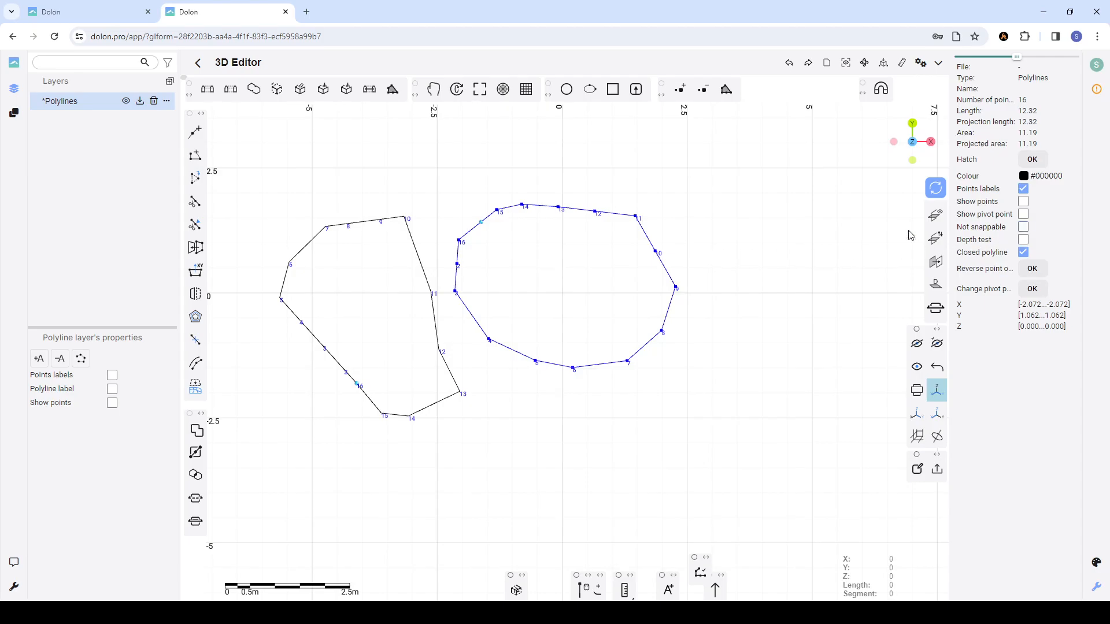
{"action": "left_click", "coordinate": [802, 226]}
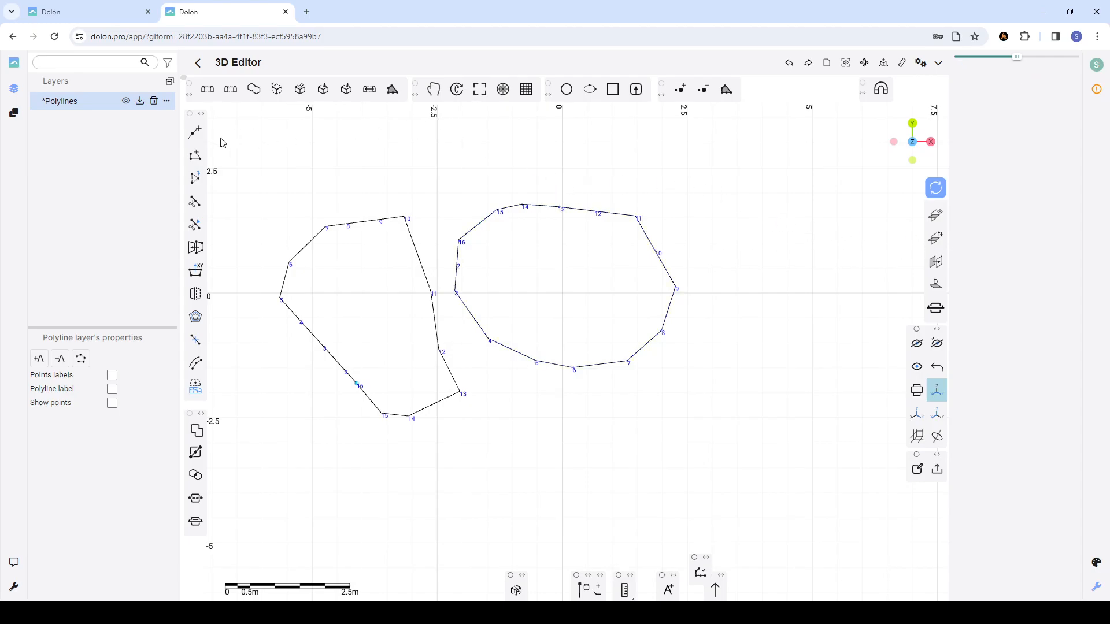
- Start a new polyline below the oval one with a first segment about 1.15 m long, and turn on snapping to lines
{"action": "left_click", "coordinate": [197, 137]}
{"action": "left_click", "coordinate": [625, 411]}
{"action": "left_click", "coordinate": [675, 438]}
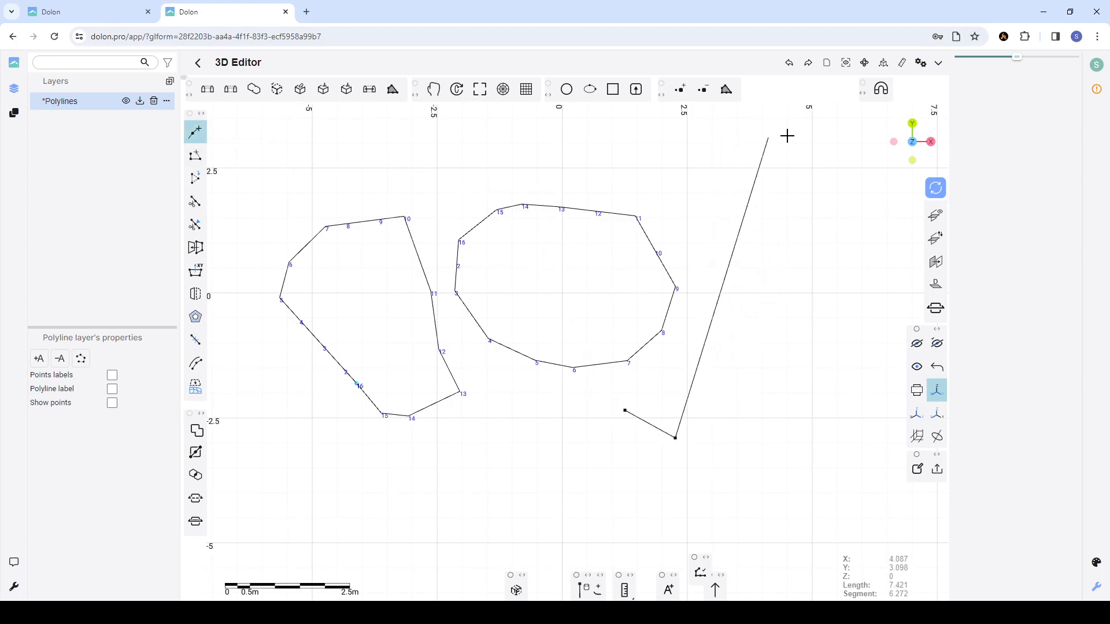
{"action": "left_click", "coordinate": [890, 91]}
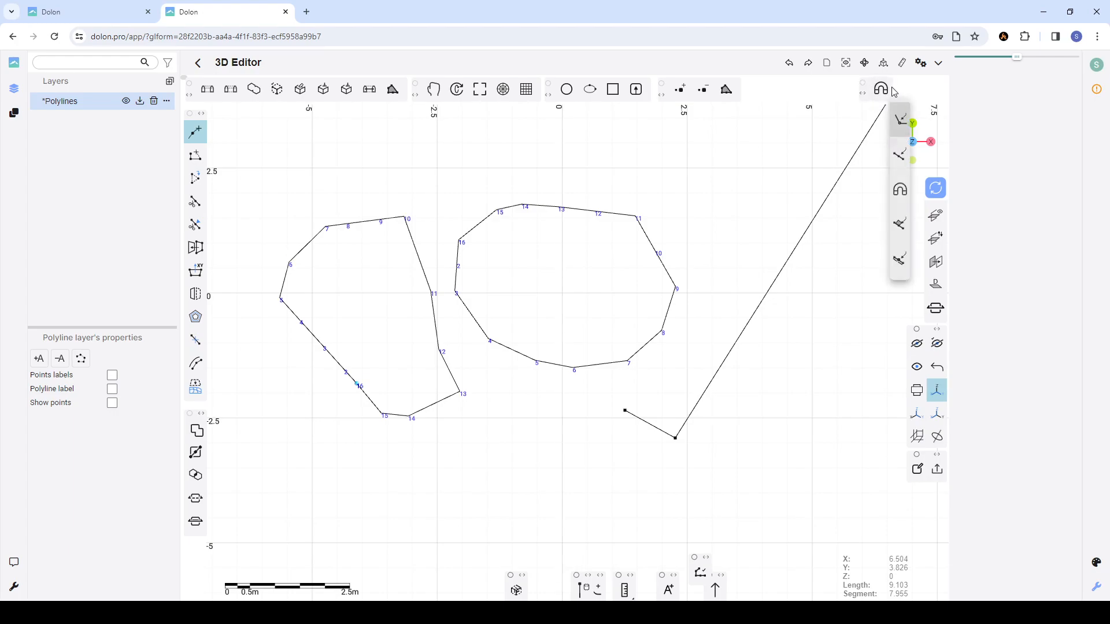
{"action": "left_click", "coordinate": [903, 159]}
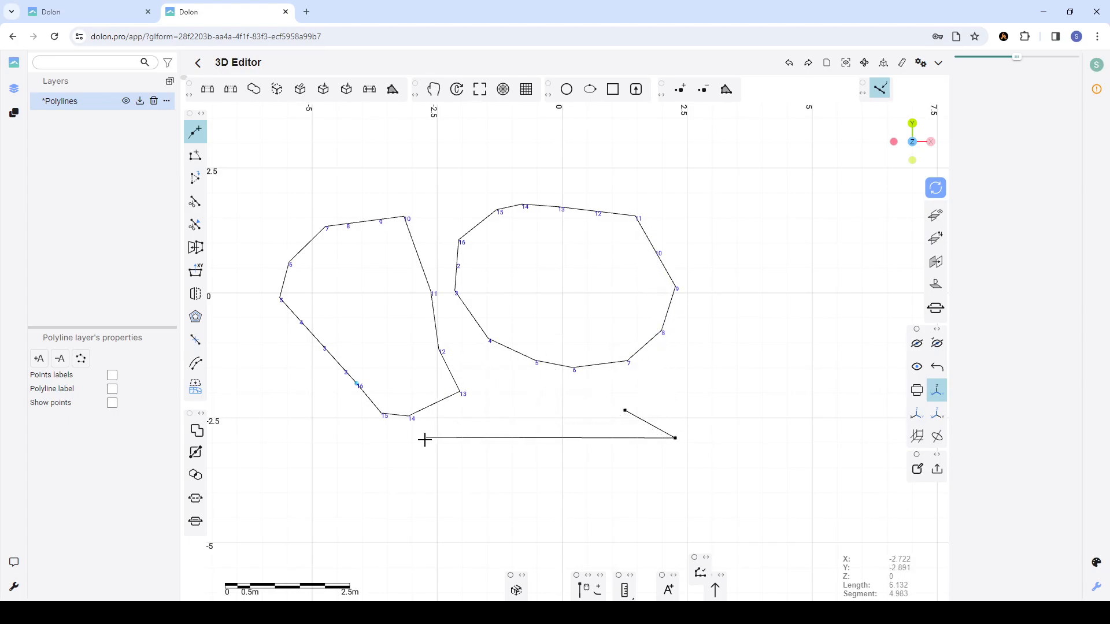
- Continue the polyline to the lower left, through three points on the left polyline's lower-right edge, a free point, and the oval's lower edge
{"action": "left_click", "coordinate": [489, 513]}
{"action": "left_click", "coordinate": [421, 410]}
{"action": "left_click", "coordinate": [439, 401]}
{"action": "left_click", "coordinate": [453, 395]}
{"action": "left_click", "coordinate": [514, 415]}
{"action": "left_click", "coordinate": [552, 364]}
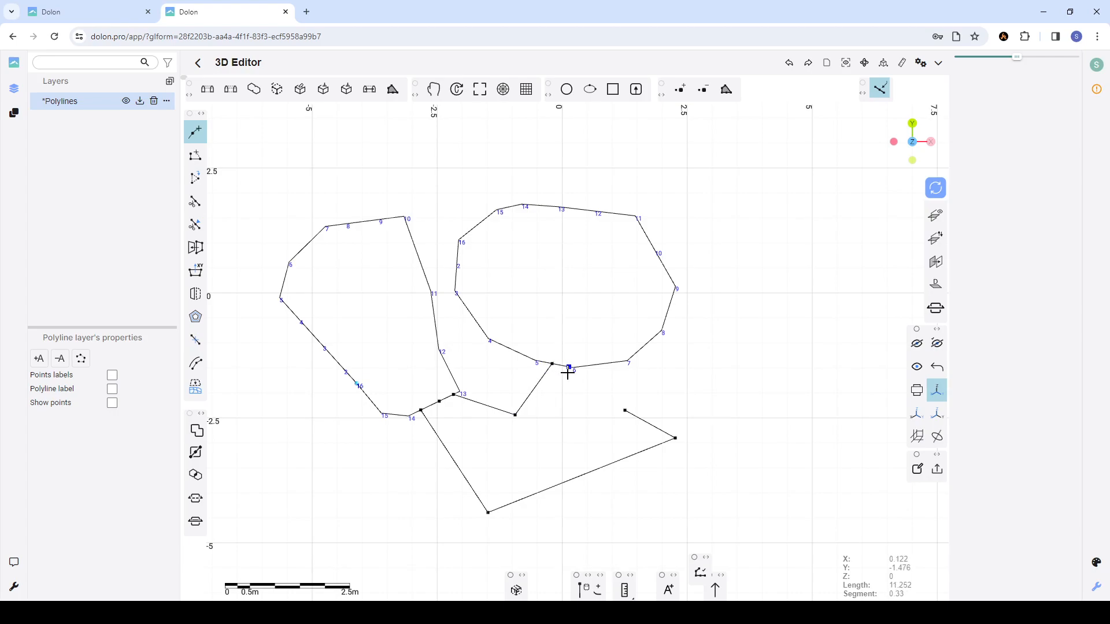
- Trace the oval's bottom edge with further snapped points and end the polyline at about X 0.915, Y -1.800, about 12.2 m long
{"action": "left_click", "coordinate": [571, 367]}
{"action": "scroll", "coordinate": [589, 364], "scroll_direction": "up", "scroll_amount": 3}
{"action": "scroll", "coordinate": [588, 362], "scroll_direction": "up", "scroll_amount": 3}
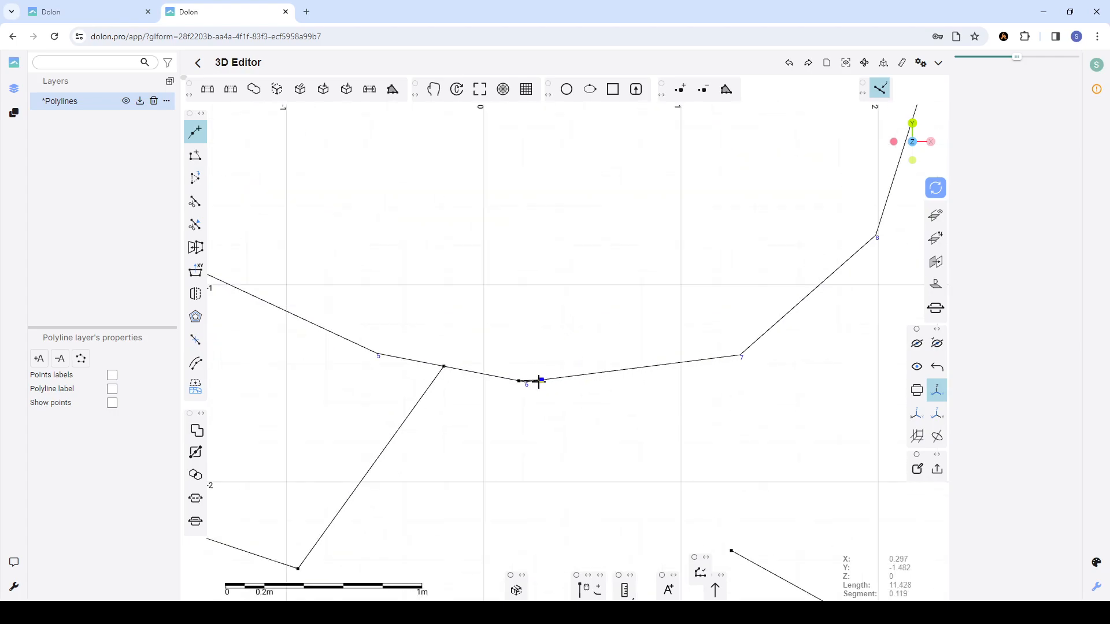
{"action": "left_click", "coordinate": [611, 371]}
{"action": "left_click", "coordinate": [664, 443]}
{"action": "scroll", "coordinate": [681, 440], "scroll_direction": "down", "scroll_amount": 5}
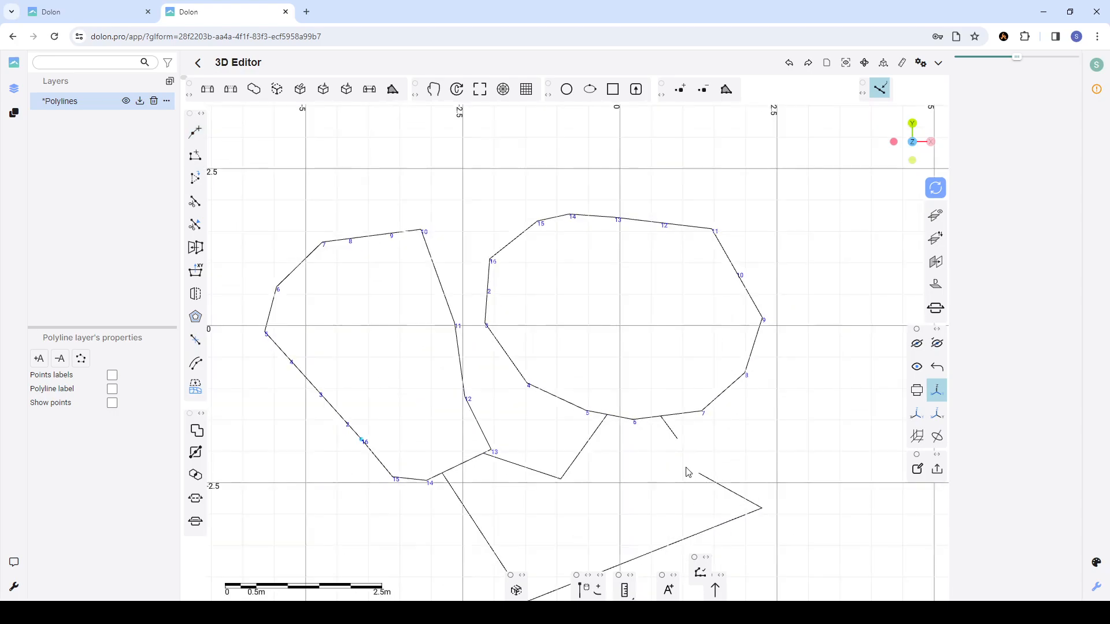
- Examine the properties of the new open polyline and the snapping setting of the oval polyline
{"action": "double_click", "coordinate": [701, 475]}
{"action": "scroll", "coordinate": [751, 434], "scroll_direction": "down", "scroll_amount": 5}
{"action": "scroll", "coordinate": [748, 405], "scroll_direction": "up", "scroll_amount": 8}
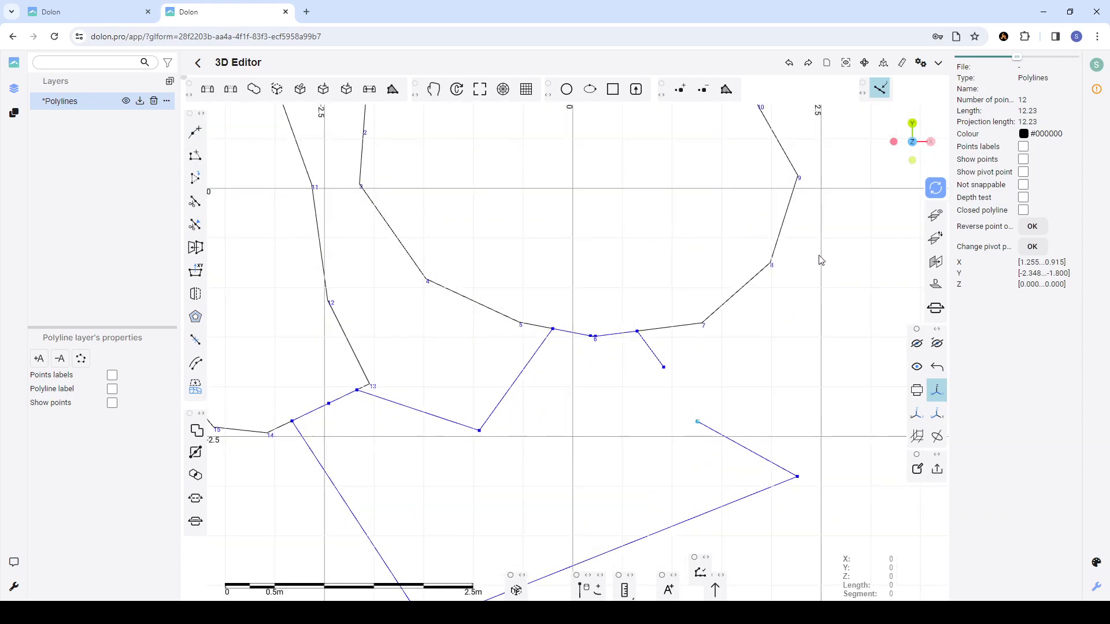
{"action": "left_click", "coordinate": [786, 302]}
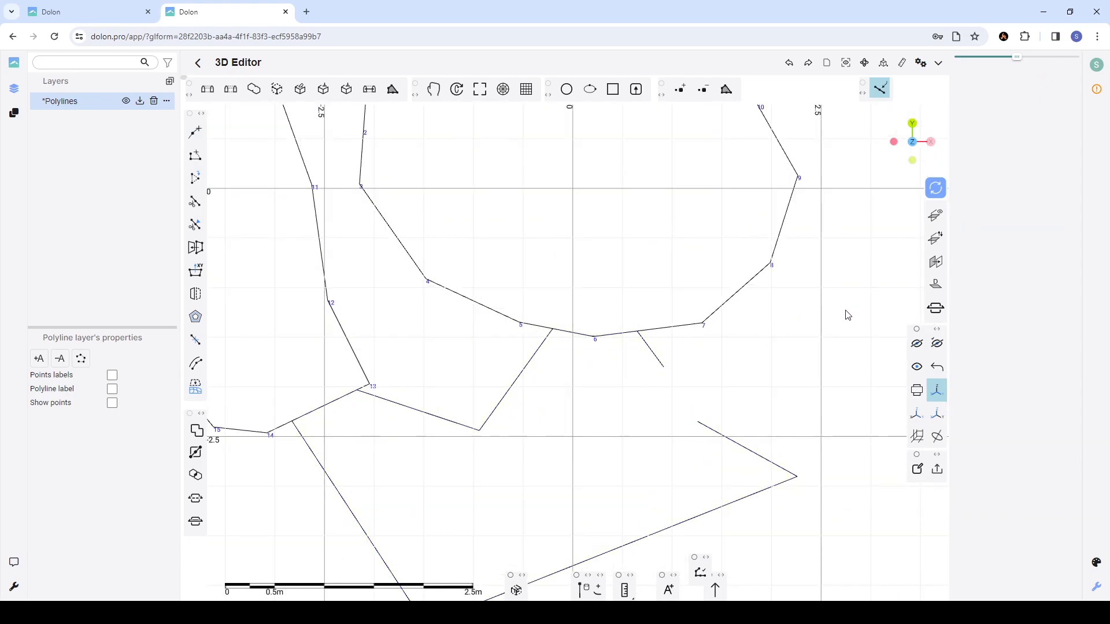
{"action": "left_click", "coordinate": [759, 277]}
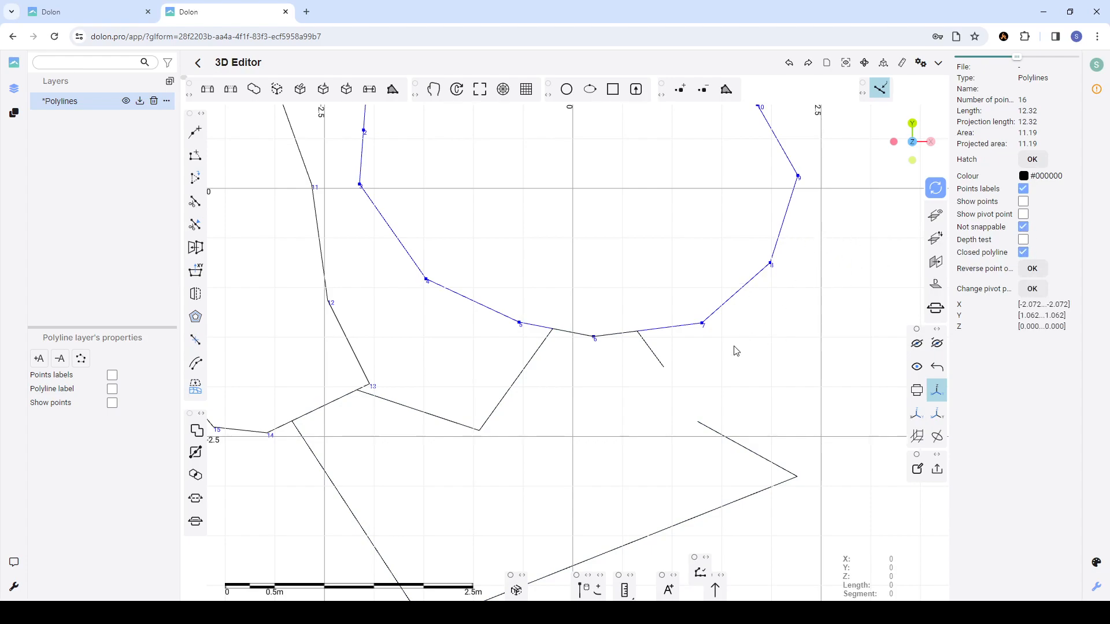
- Extend the new polyline through about X 1.565, Y -1.791 to close it at its start point, and turn off snapping to lines
{"action": "left_click", "coordinate": [697, 421]}
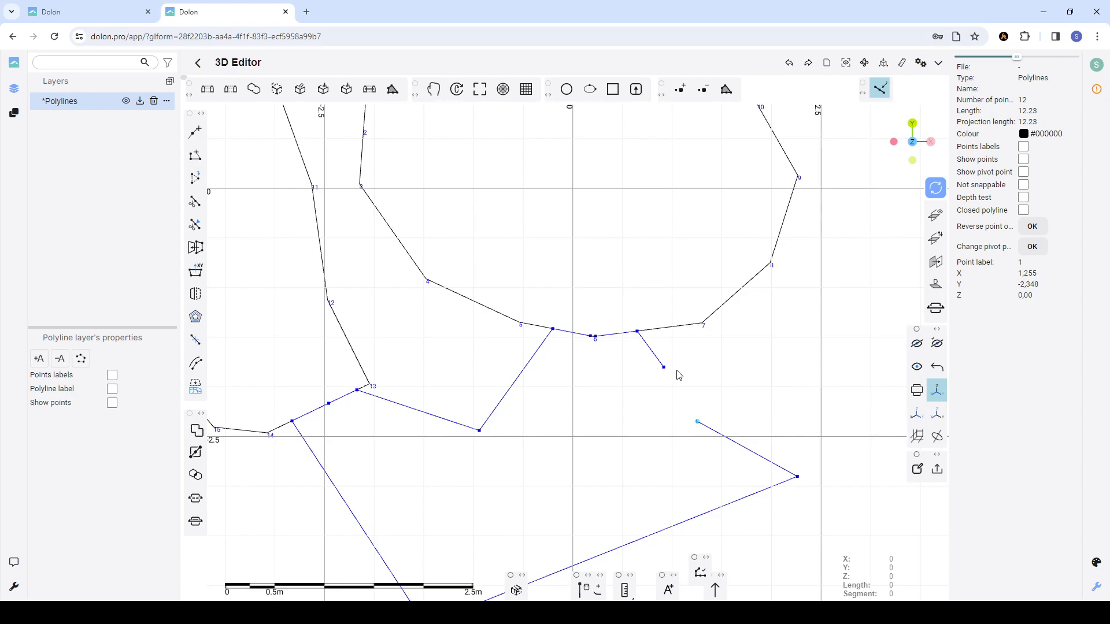
{"action": "left_click", "coordinate": [196, 158]}
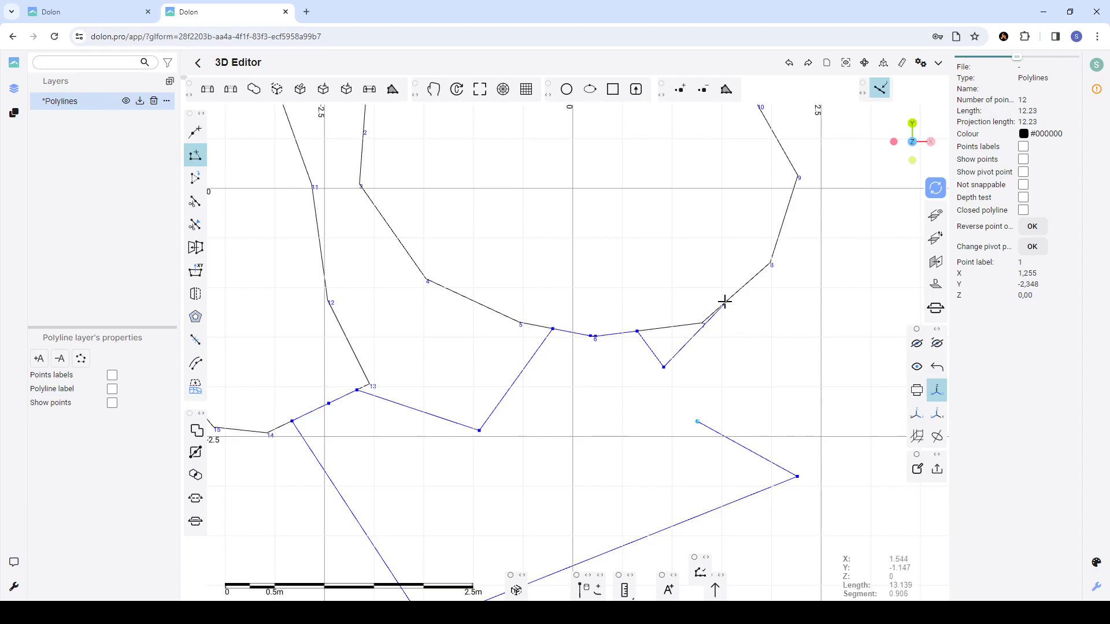
{"action": "scroll", "coordinate": [746, 303], "scroll_direction": "down", "scroll_amount": 5}
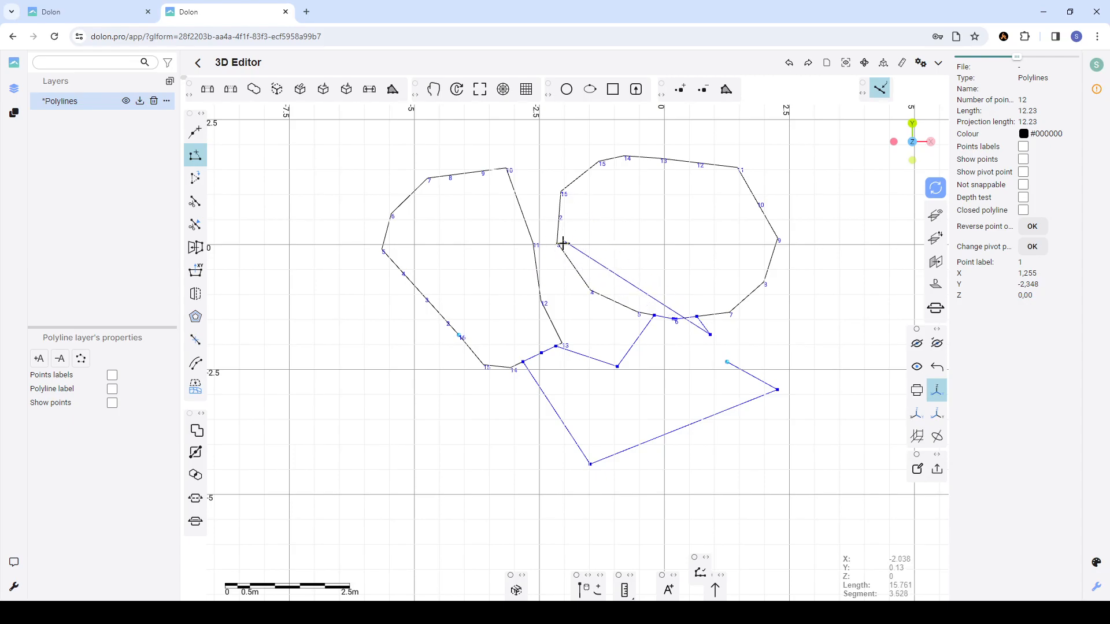
{"action": "scroll", "coordinate": [565, 254], "scroll_direction": "up", "scroll_amount": 2}
{"action": "scroll", "coordinate": [570, 245], "scroll_direction": "down", "scroll_amount": 2}
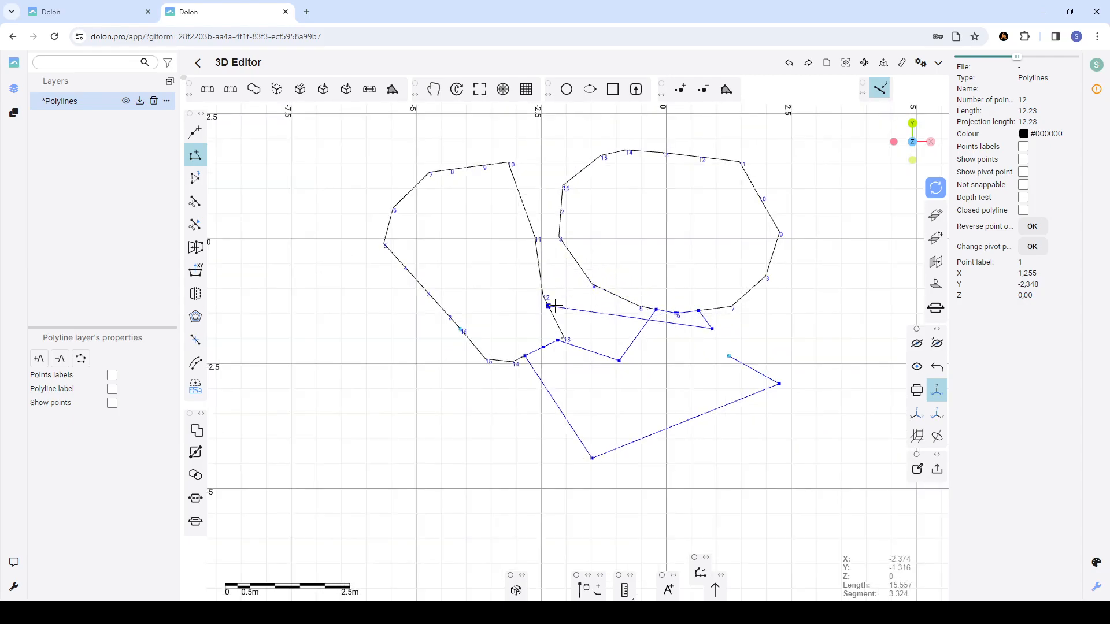
{"action": "left_click", "coordinate": [744, 328]}
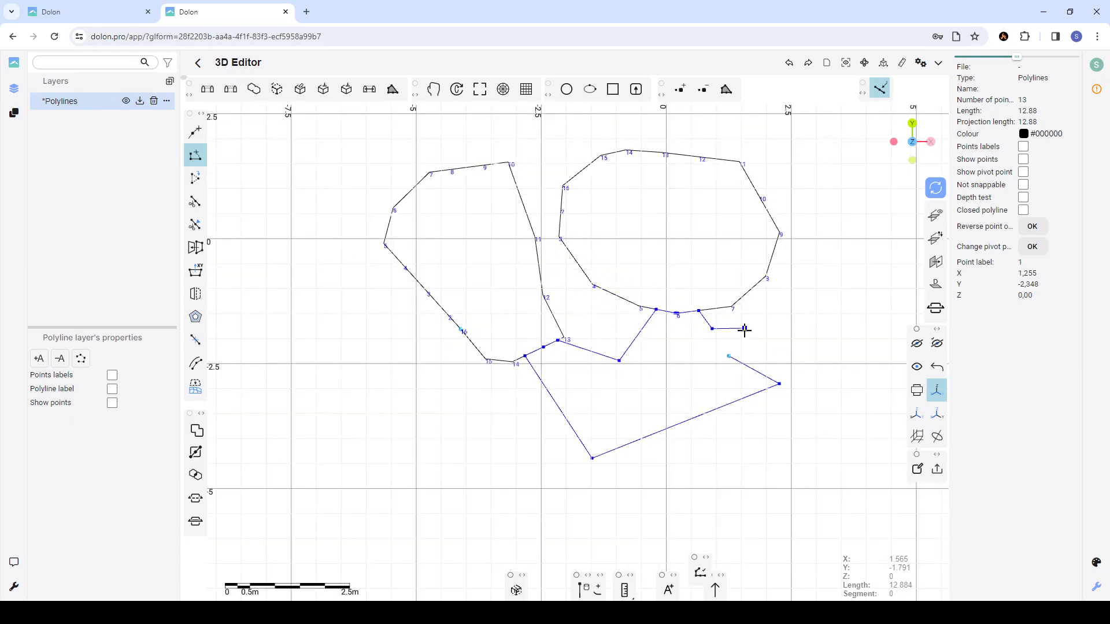
{"action": "left_click", "coordinate": [727, 356]}
{"action": "key", "text": "Escape"}
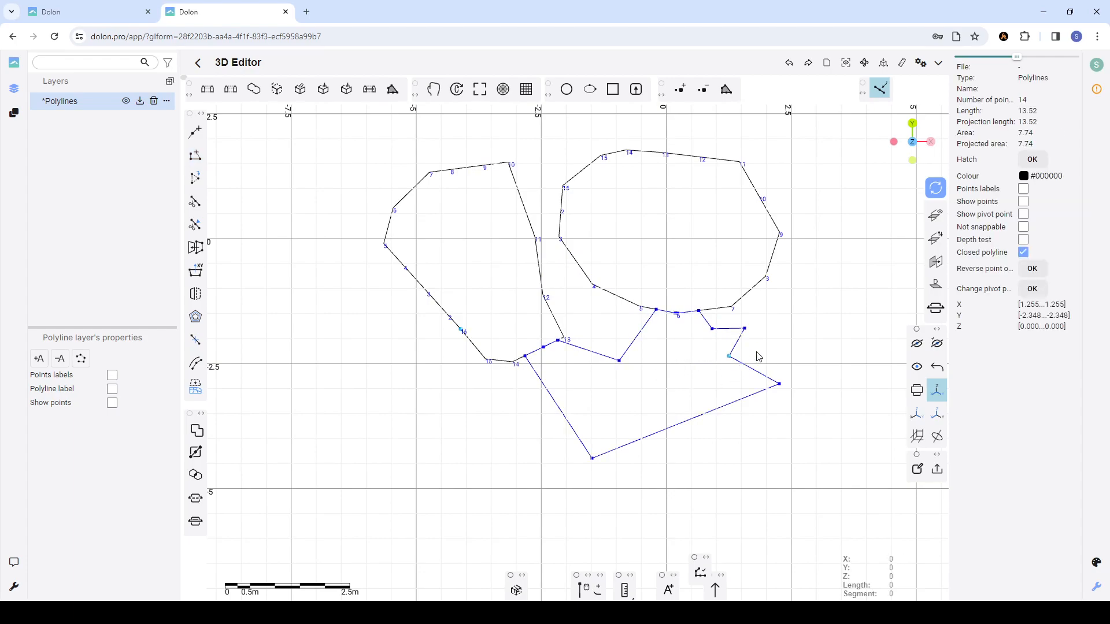
{"action": "left_click", "coordinate": [880, 88]}
{"action": "left_click", "coordinate": [780, 249]}
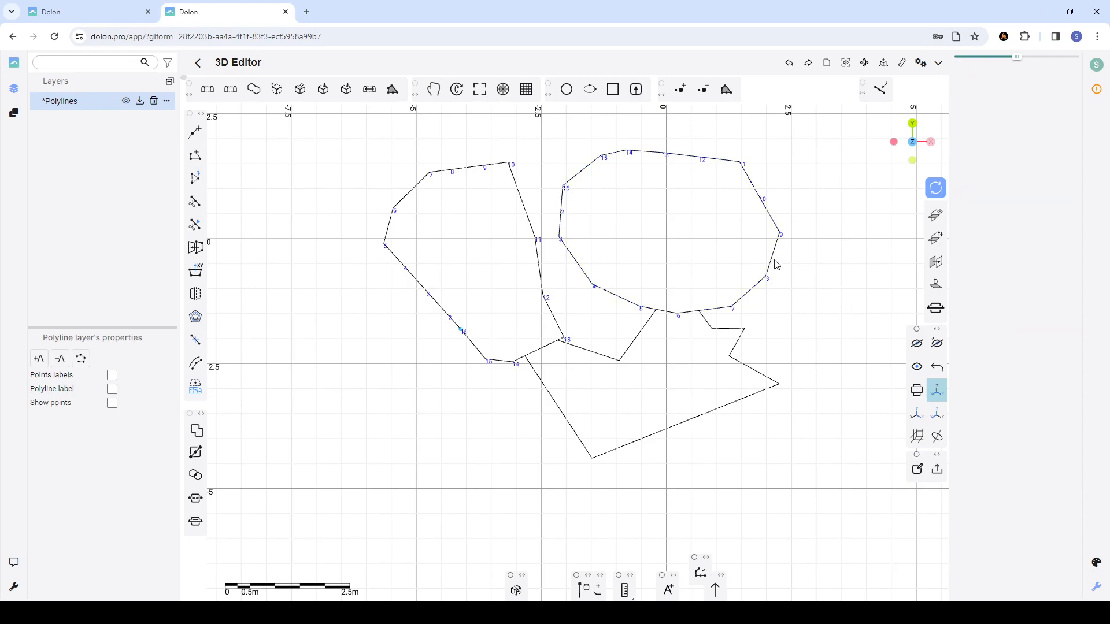
- Reverse the point order of the closed oval polyline
{"action": "scroll", "coordinate": [659, 265], "scroll_direction": "up", "scroll_amount": 3}
{"action": "scroll", "coordinate": [659, 264], "scroll_direction": "down", "scroll_amount": 2}
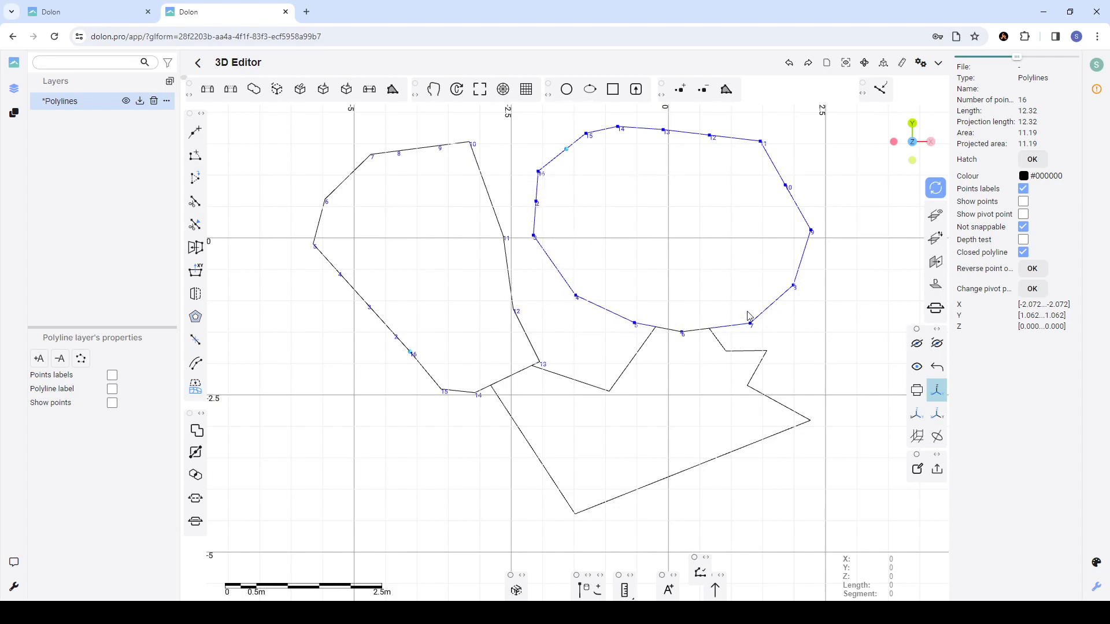
{"action": "left_click", "coordinate": [1031, 269]}
{"action": "scroll", "coordinate": [616, 298], "scroll_direction": "down", "scroll_amount": 2}
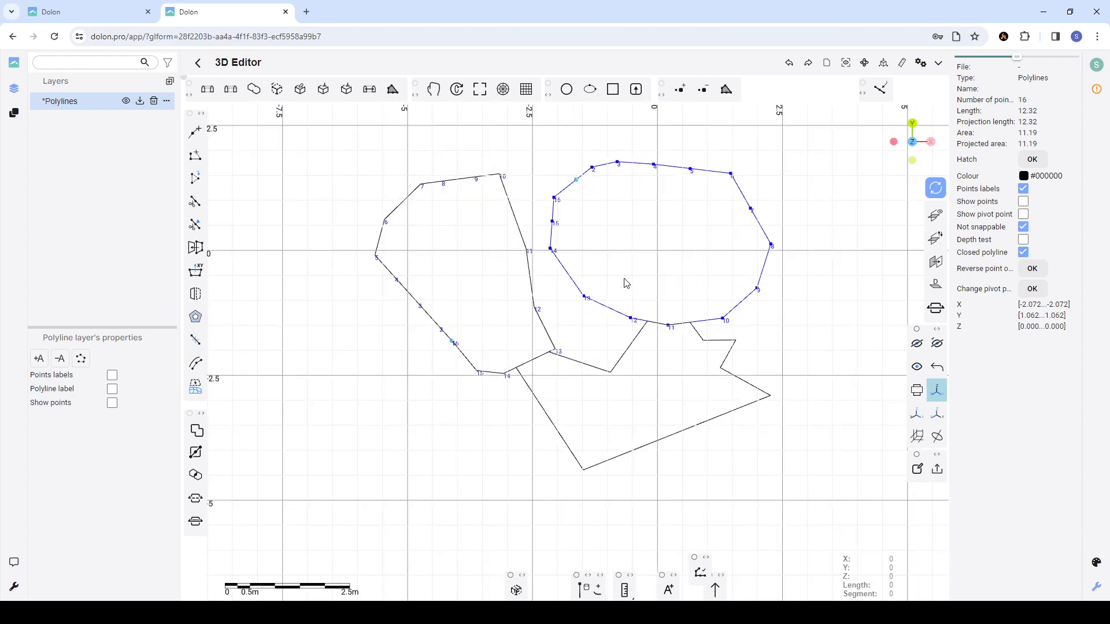
- Reverse the oval polyline's points once more to restore their original order
{"action": "left_click", "coordinate": [626, 286]}
{"action": "left_click", "coordinate": [569, 188]}
{"action": "left_click", "coordinate": [512, 219]}
{"action": "left_click", "coordinate": [576, 188]}
{"action": "left_click", "coordinate": [1032, 269]}
{"action": "left_click", "coordinate": [746, 200]}
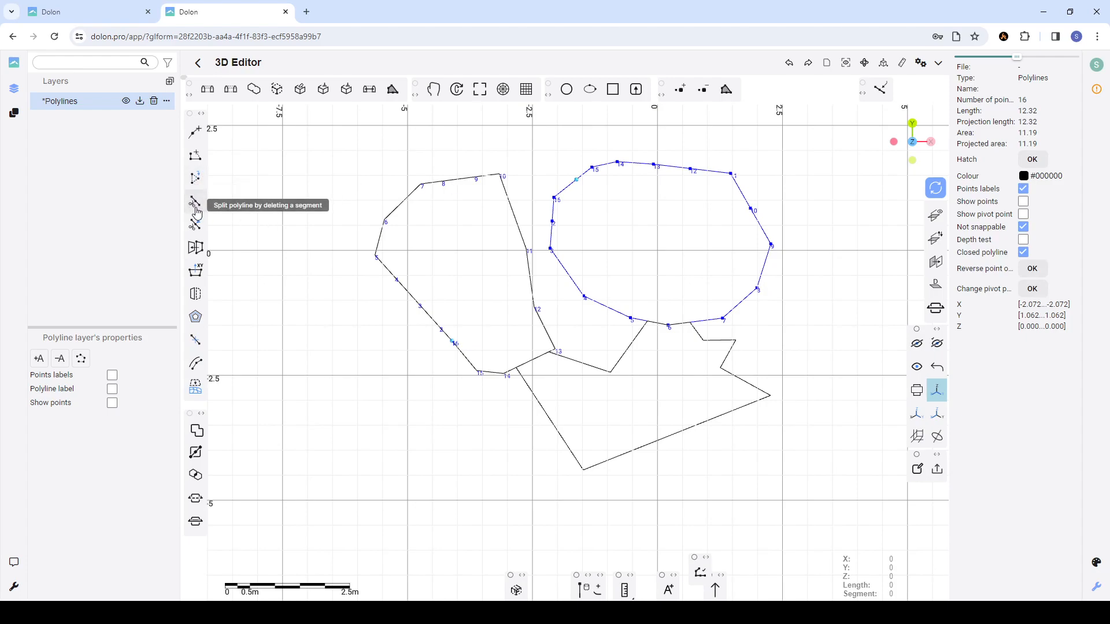
- Split the oval polyline by deleting three of its segments, two along the upper edge and one along the lower edge
{"action": "left_click", "coordinate": [395, 196]}
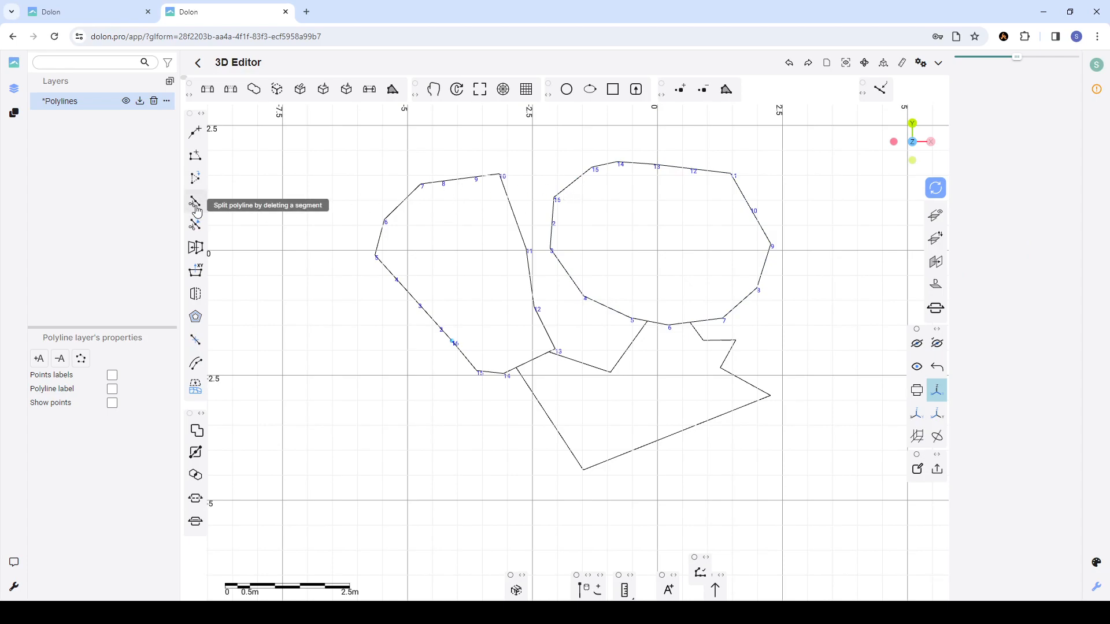
{"action": "left_click", "coordinate": [577, 180]}
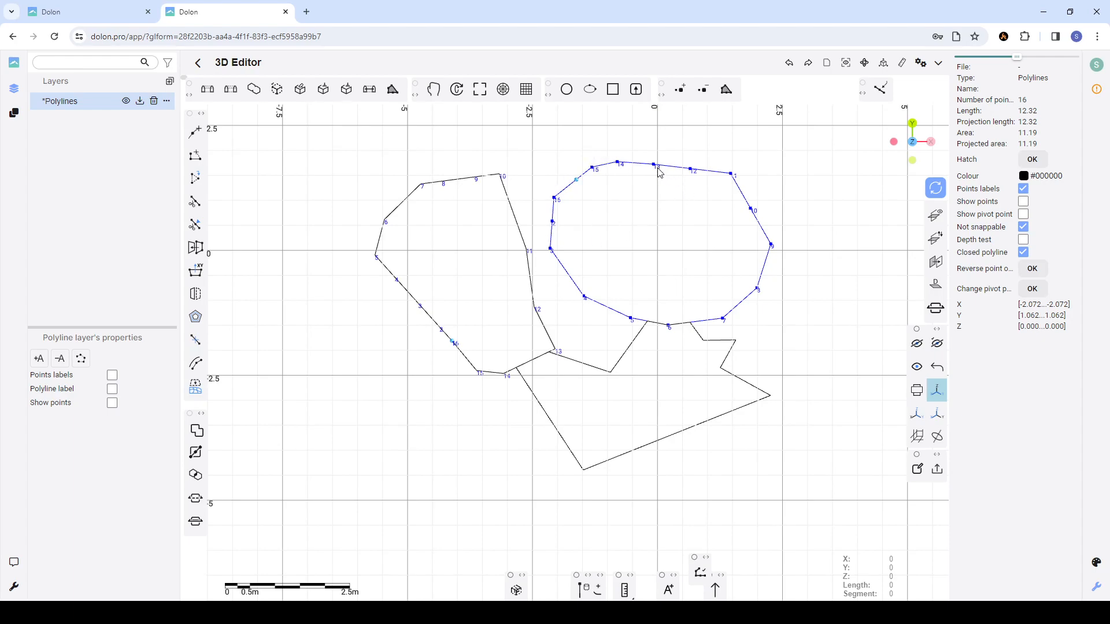
{"action": "left_click", "coordinate": [195, 205]}
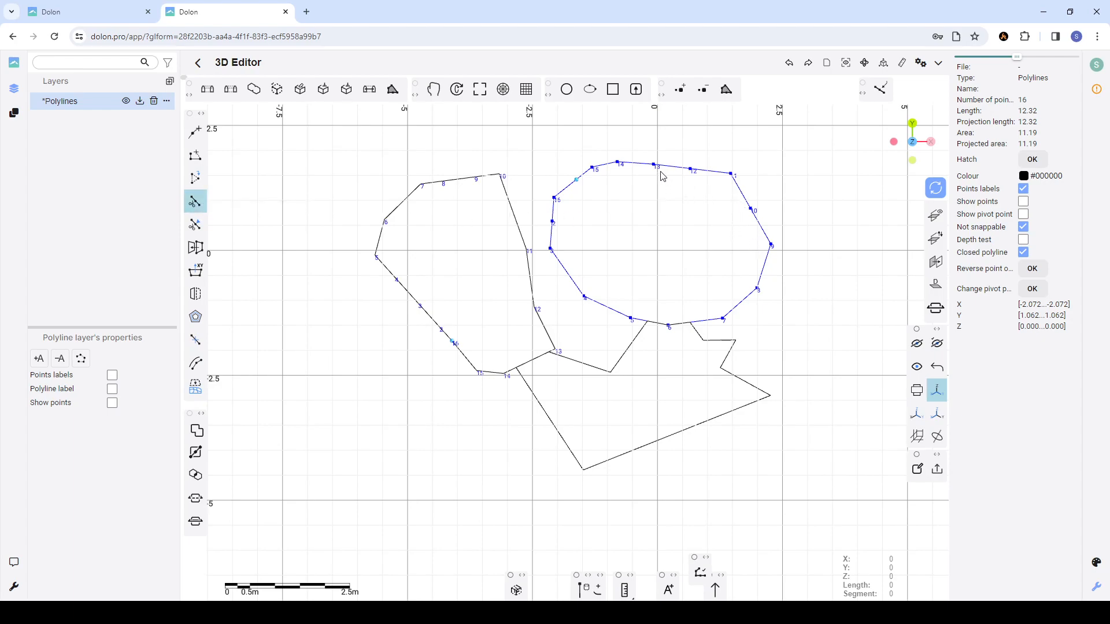
{"action": "left_click", "coordinate": [604, 166]}
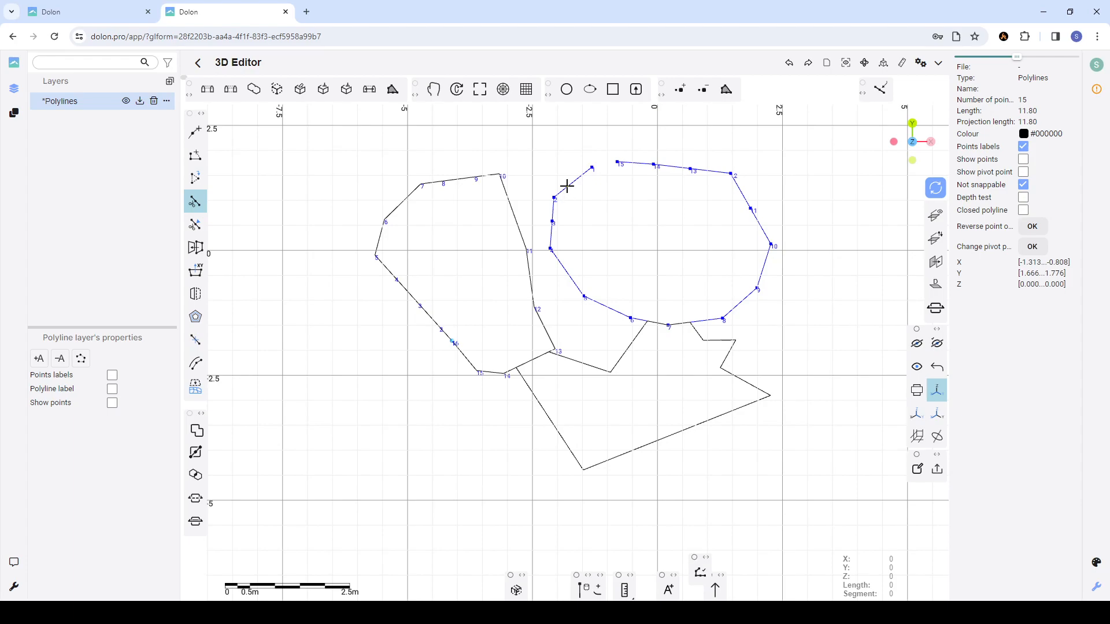
{"action": "left_click", "coordinate": [710, 171]}
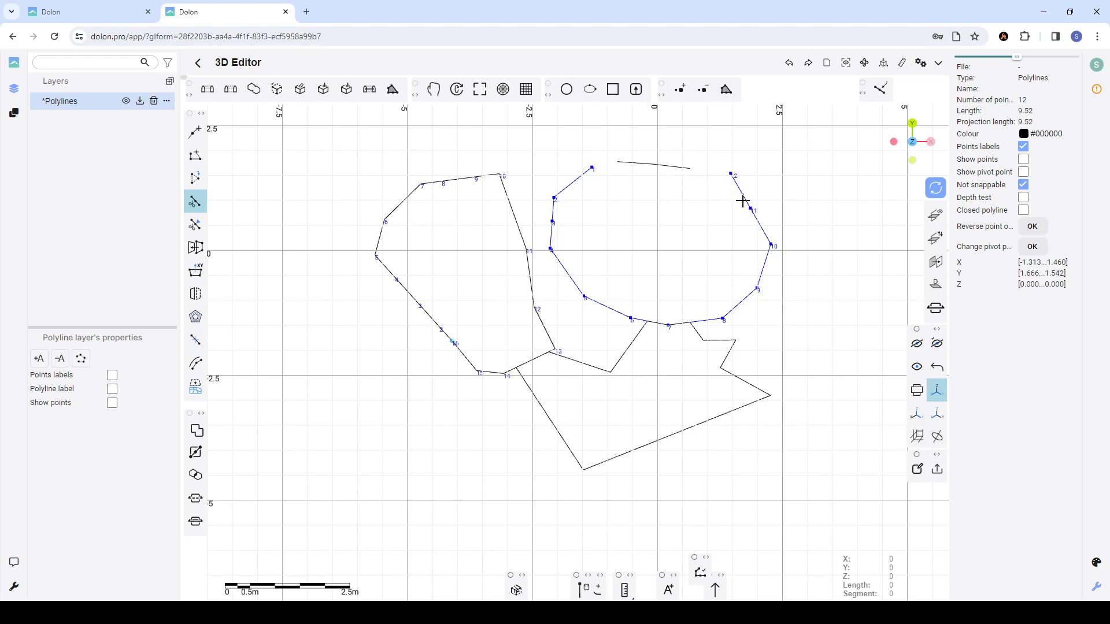
{"action": "scroll", "coordinate": [641, 322], "scroll_direction": "up", "scroll_amount": 1}
{"action": "left_click", "coordinate": [640, 321]}
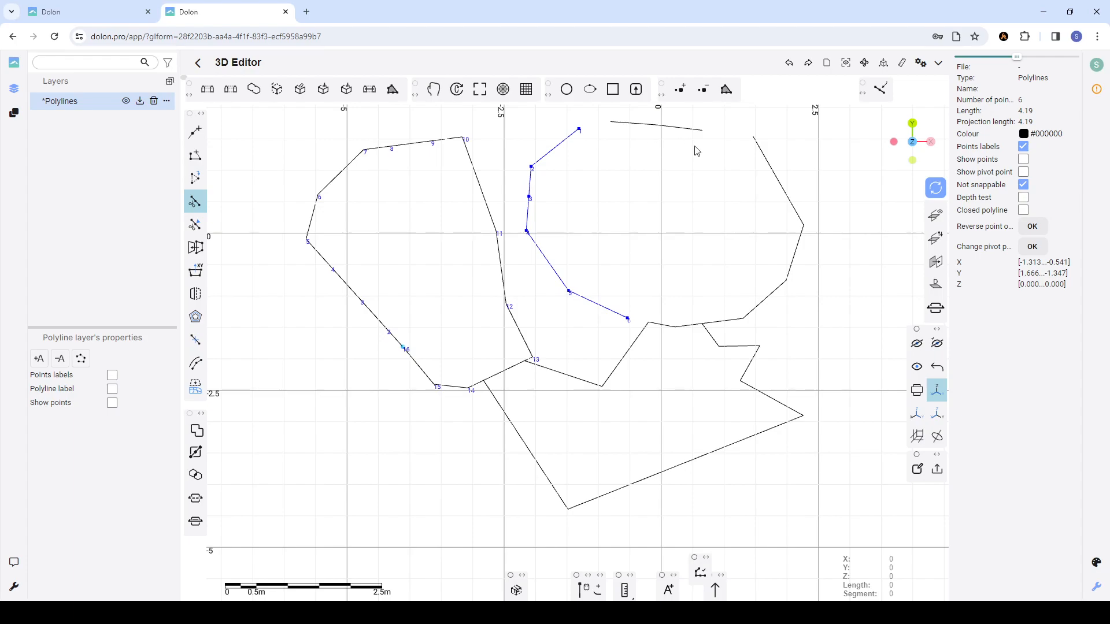
{"action": "left_click", "coordinate": [195, 203]}
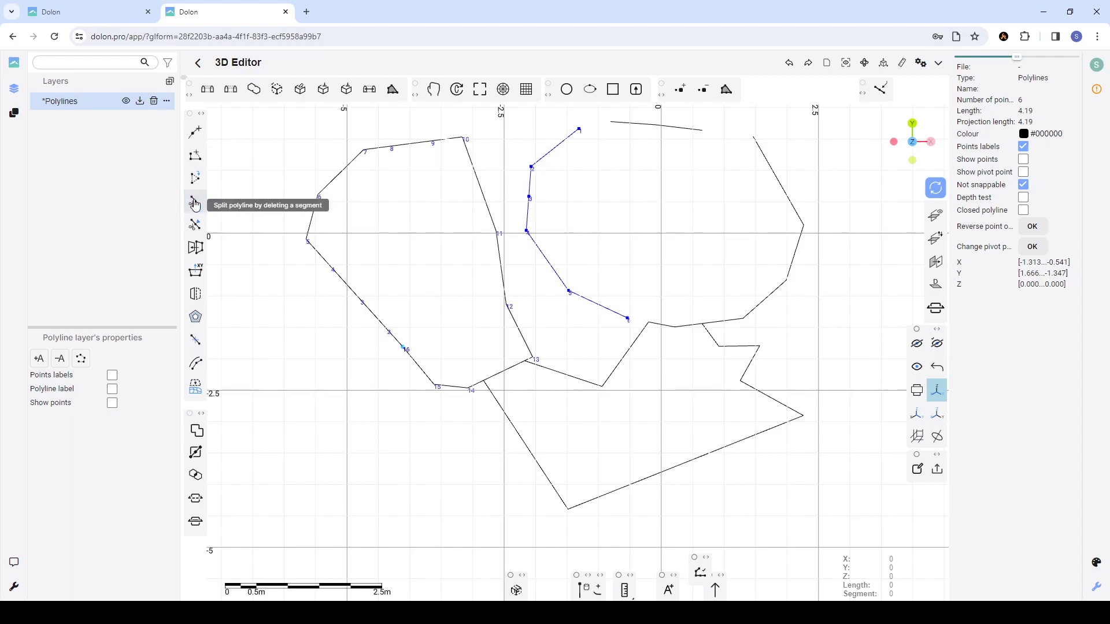
{"action": "left_click", "coordinate": [195, 202]}
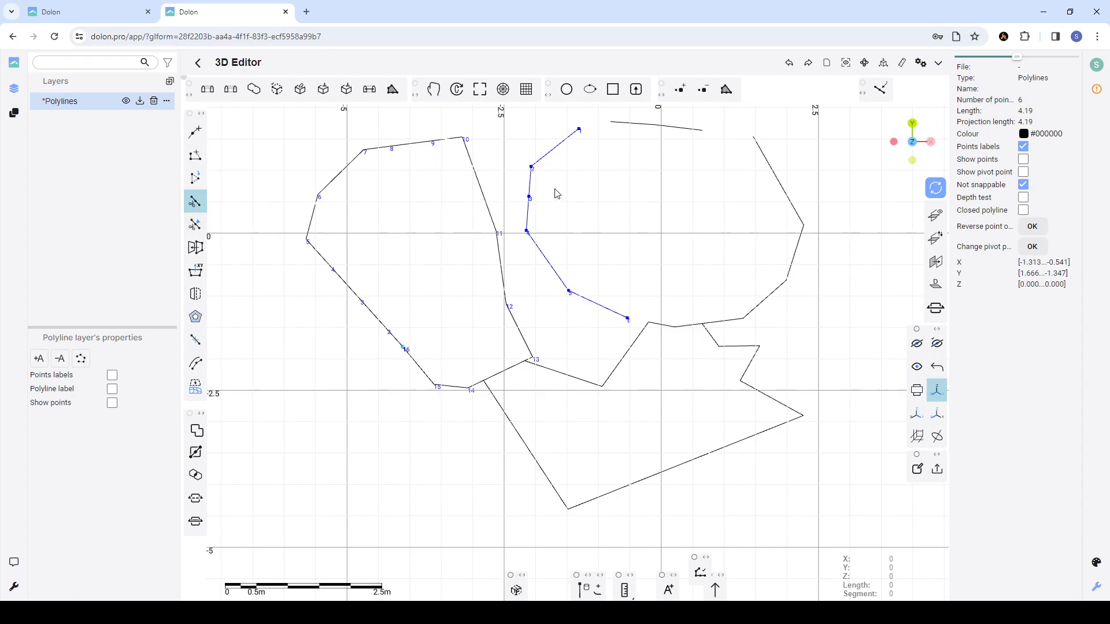
{"action": "key", "text": "Escape"}
- Try to split the oval's right-hand piece at a point midway along its lower right segment
{"action": "left_click", "coordinate": [795, 204]}
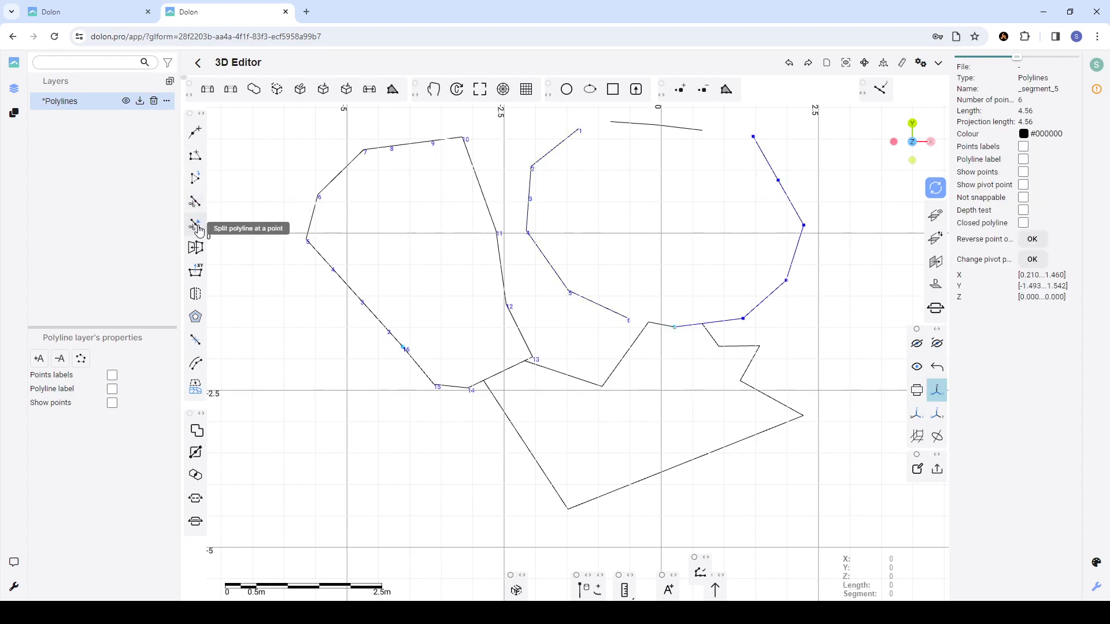
{"action": "left_click", "coordinate": [196, 225]}
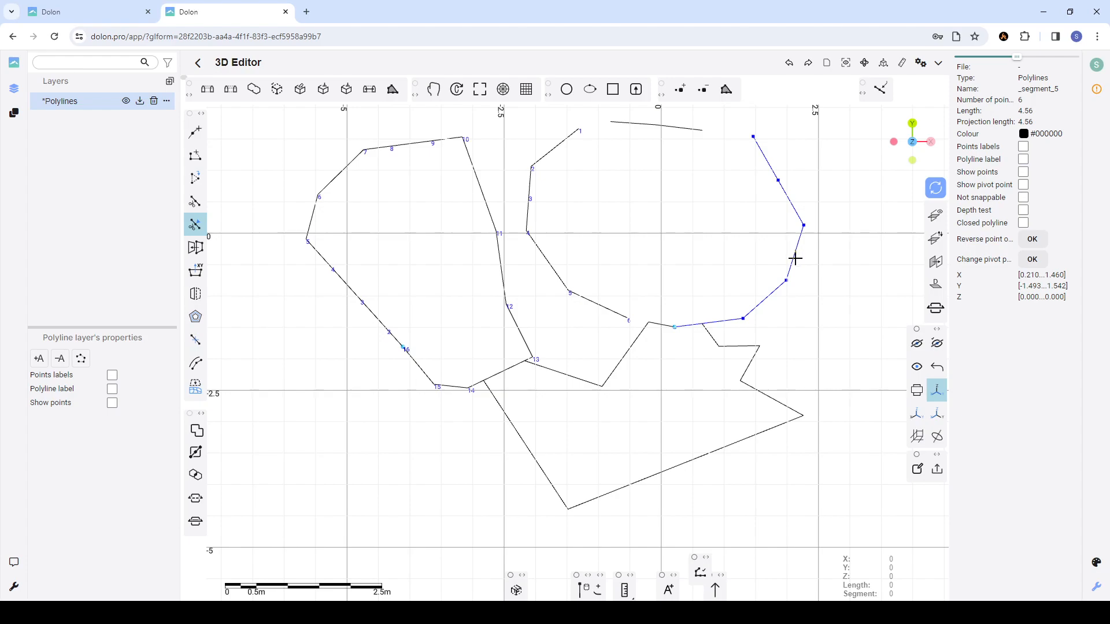
{"action": "scroll", "coordinate": [792, 263], "scroll_direction": "up", "scroll_amount": 5}
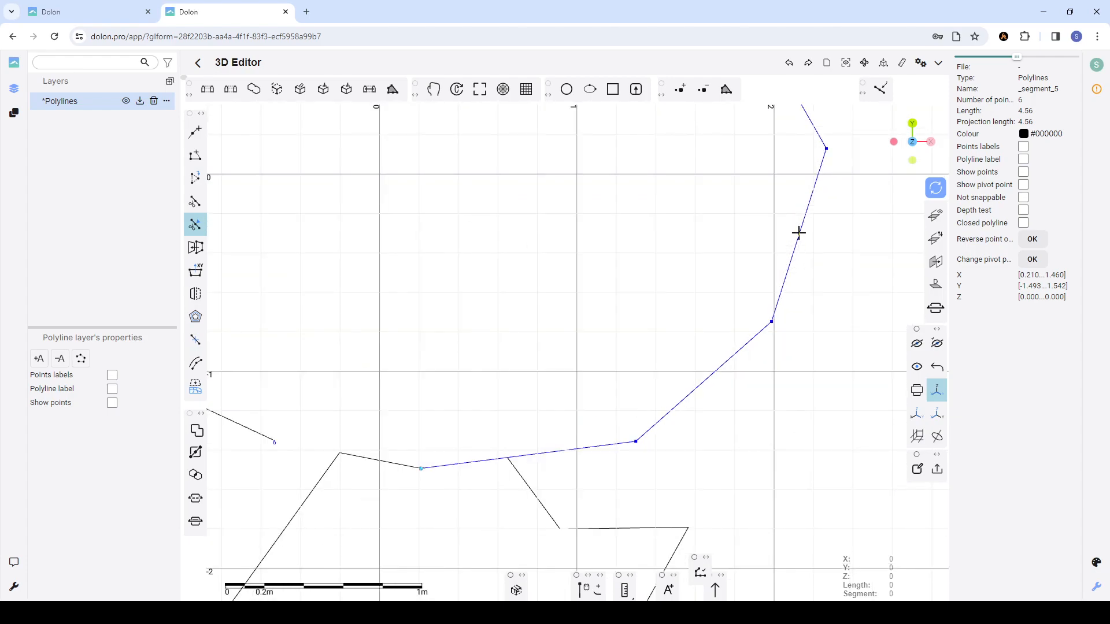
{"action": "left_click", "coordinate": [798, 233]}
{"action": "left_click", "coordinate": [195, 225]}
{"action": "left_click", "coordinate": [794, 253]}
{"action": "left_click", "coordinate": [819, 241]}
{"action": "left_click", "coordinate": [800, 234]}
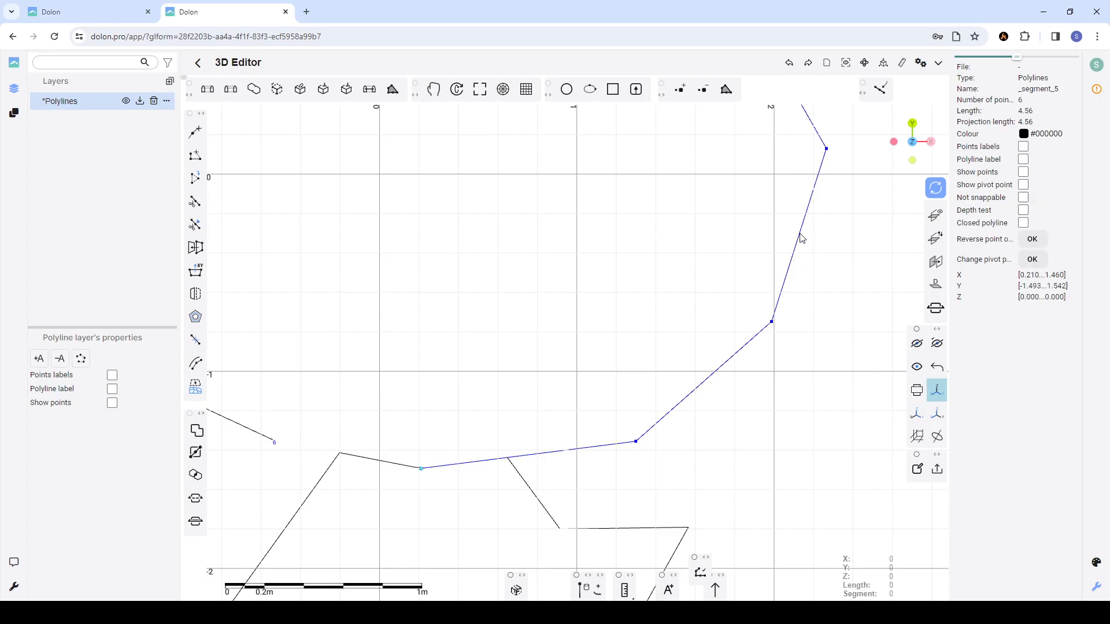
- Turn on snapping to lines and try again to split the oval's right-hand piece at a point
{"action": "scroll", "coordinate": [874, 281], "scroll_direction": "down", "scroll_amount": 5}
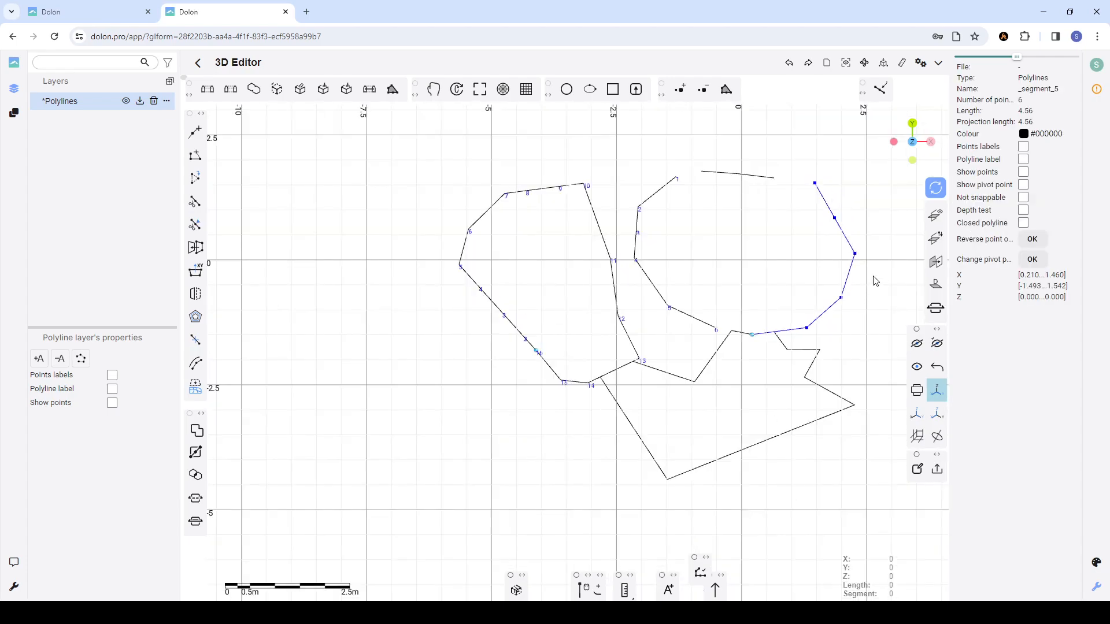
{"action": "left_click", "coordinate": [877, 275]}
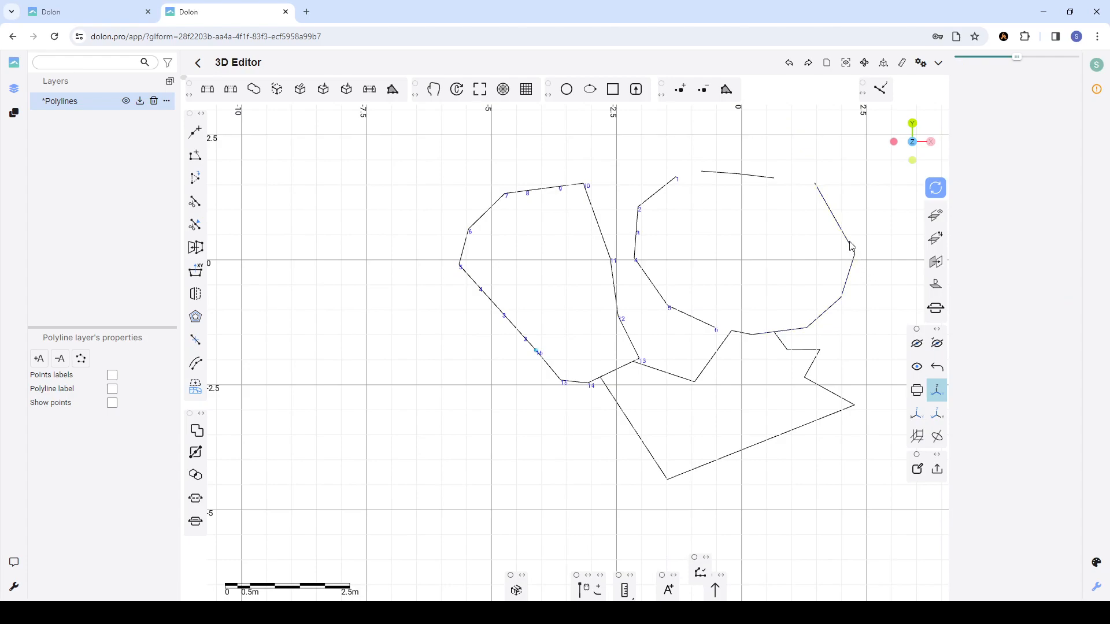
{"action": "left_click", "coordinate": [850, 246]}
{"action": "left_click", "coordinate": [1023, 202]}
{"action": "left_click", "coordinate": [851, 239]}
{"action": "left_click", "coordinate": [846, 235]}
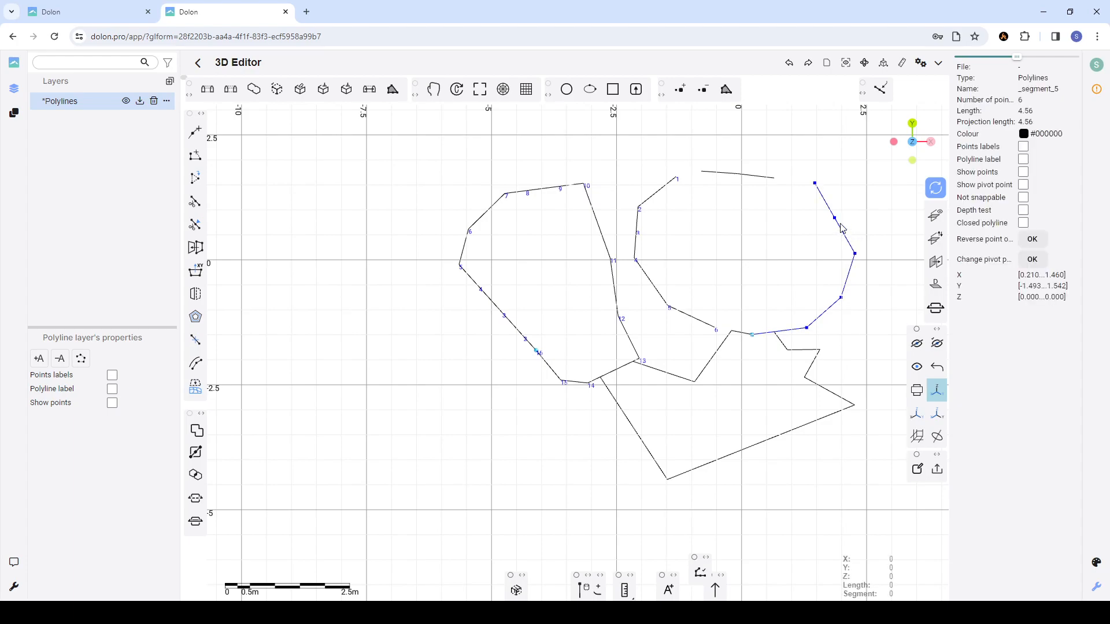
{"action": "left_click", "coordinate": [882, 89]}
{"action": "left_click", "coordinate": [881, 90]}
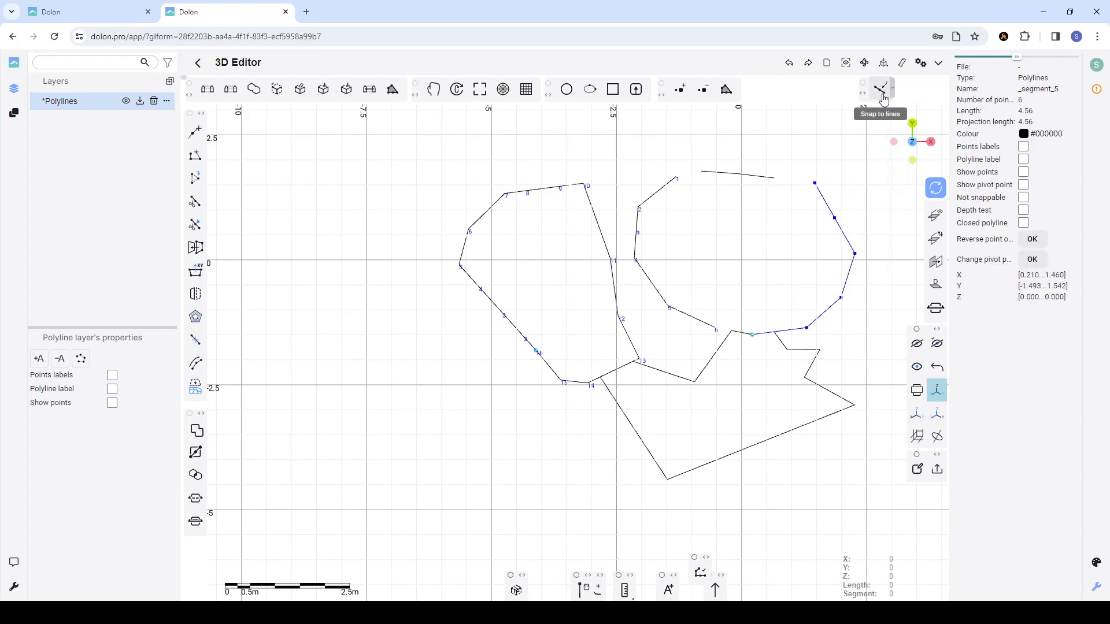
{"action": "left_click", "coordinate": [195, 226]}
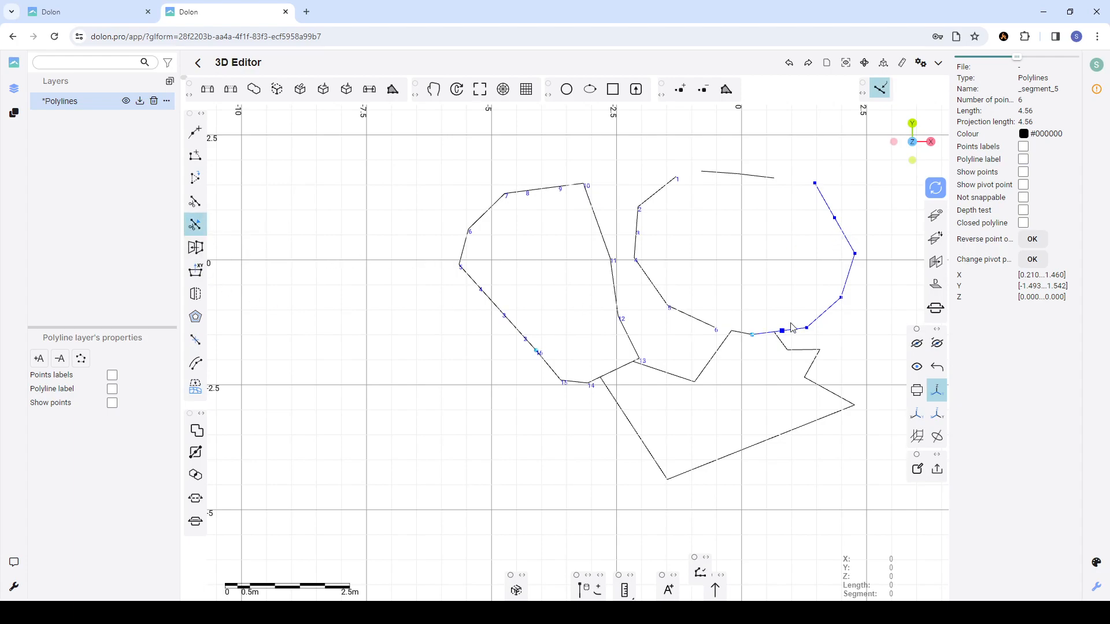
{"action": "left_click", "coordinate": [846, 274]}
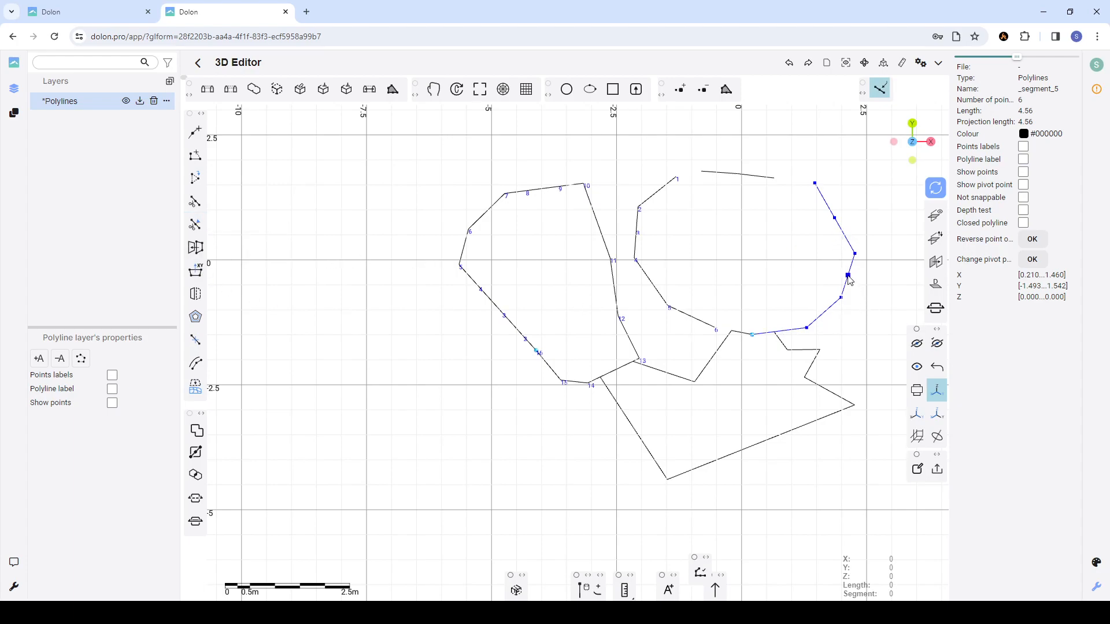
{"action": "left_click", "coordinate": [832, 313]}
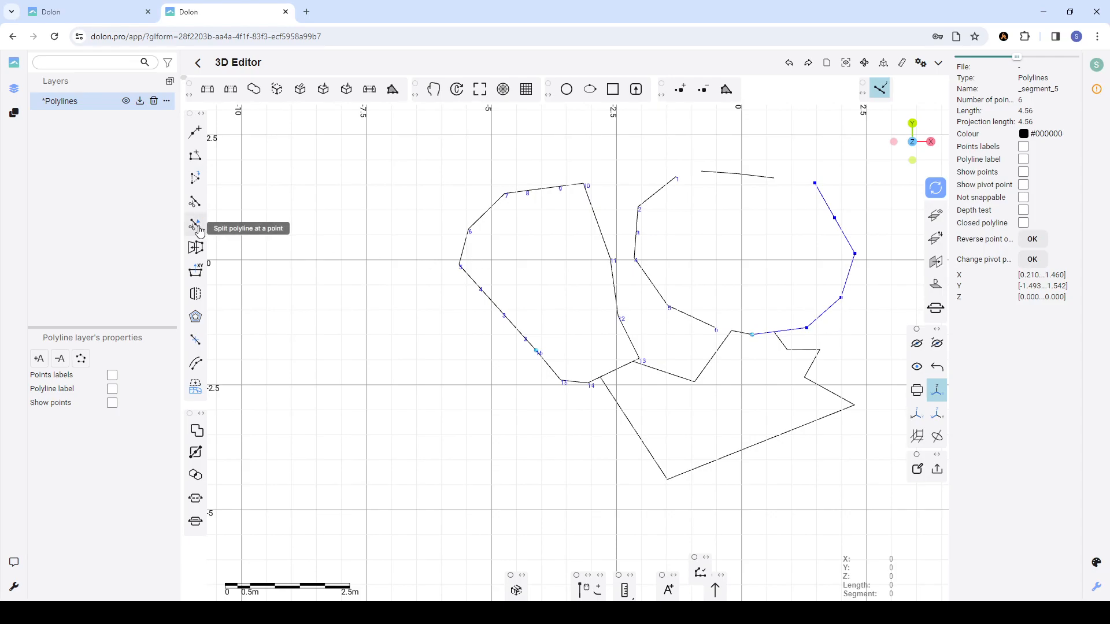
- Try to split the closed left polyline at a point on its right edge
{"action": "left_click", "coordinate": [482, 218]}
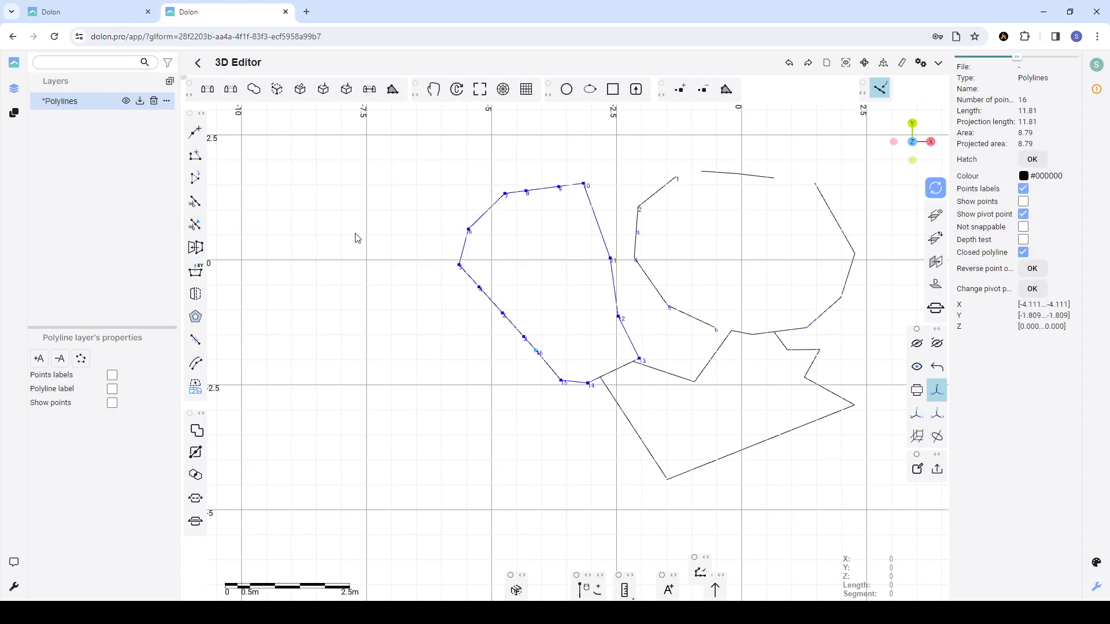
{"action": "left_click", "coordinate": [196, 226]}
{"action": "left_click", "coordinate": [614, 227]}
- Try to split the closed lower polyline at a point on its upper edge, with snapping to lines turned off
{"action": "left_click", "coordinate": [679, 377]}
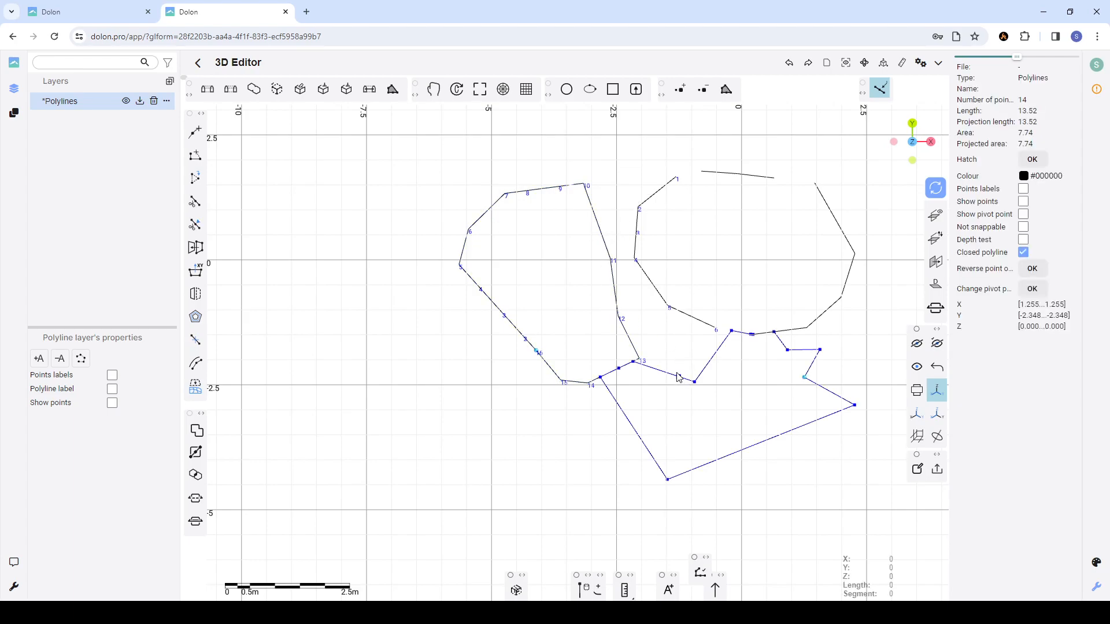
{"action": "left_click", "coordinate": [194, 227]}
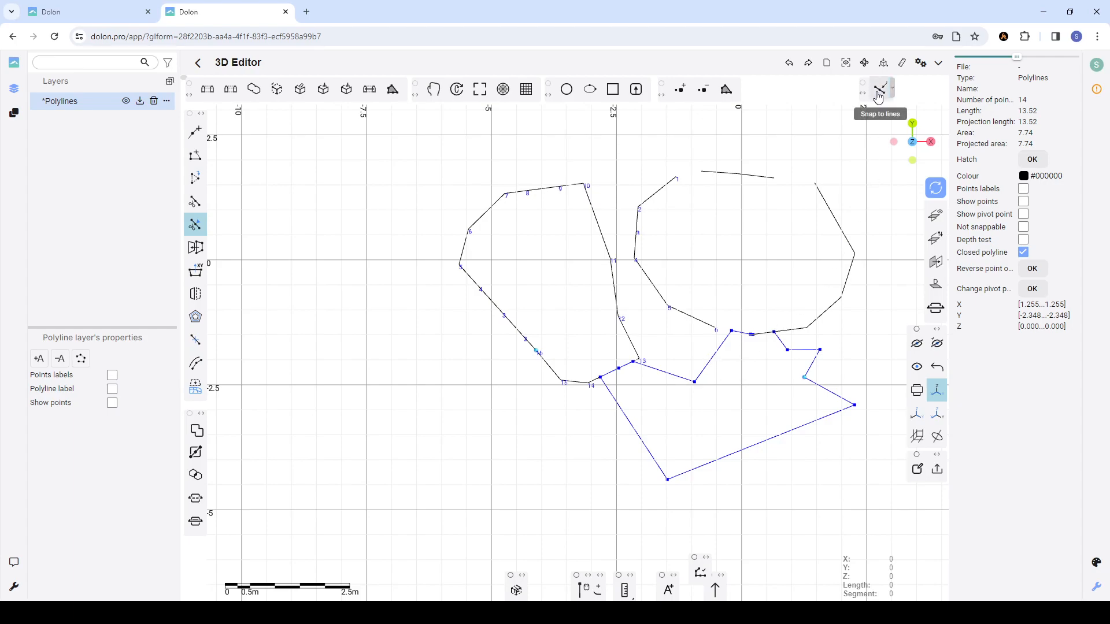
{"action": "scroll", "coordinate": [716, 376], "scroll_direction": "up", "scroll_amount": 3}
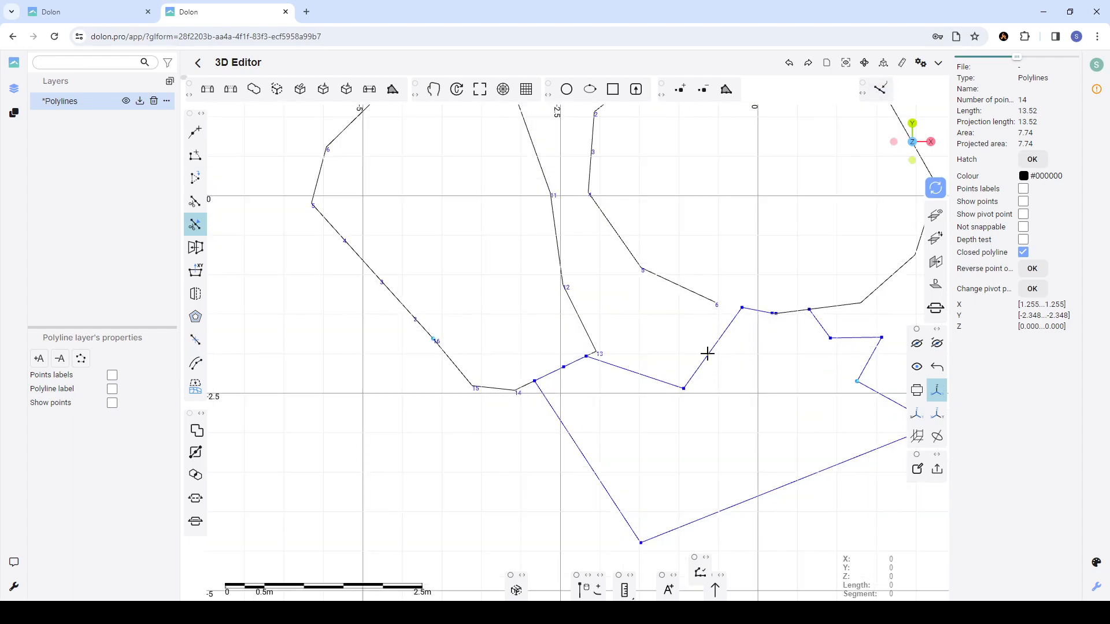
{"action": "key", "text": "Escape"}
{"action": "left_click", "coordinate": [710, 352]}
{"action": "scroll", "coordinate": [710, 365], "scroll_direction": "down", "scroll_amount": 5}
{"action": "scroll", "coordinate": [721, 370], "scroll_direction": "up", "scroll_amount": 8}
{"action": "scroll", "coordinate": [682, 355], "scroll_direction": "down", "scroll_amount": 3}
{"action": "scroll", "coordinate": [670, 356], "scroll_direction": "up", "scroll_amount": 3}
{"action": "scroll", "coordinate": [663, 354], "scroll_direction": "down", "scroll_amount": 3}
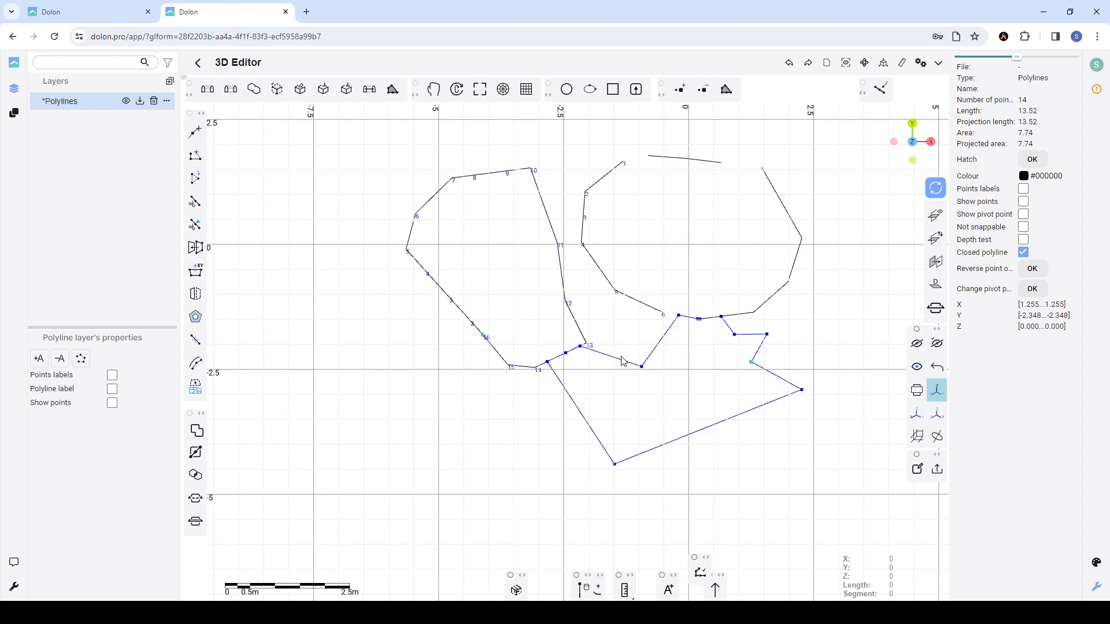
{"action": "left_click", "coordinate": [554, 234]}
{"action": "scroll", "coordinate": [434, 327], "scroll_direction": "down", "scroll_amount": 2}
{"action": "scroll", "coordinate": [530, 296], "scroll_direction": "up", "scroll_amount": 2}
{"action": "scroll", "coordinate": [526, 281], "scroll_direction": "down", "scroll_amount": 1}
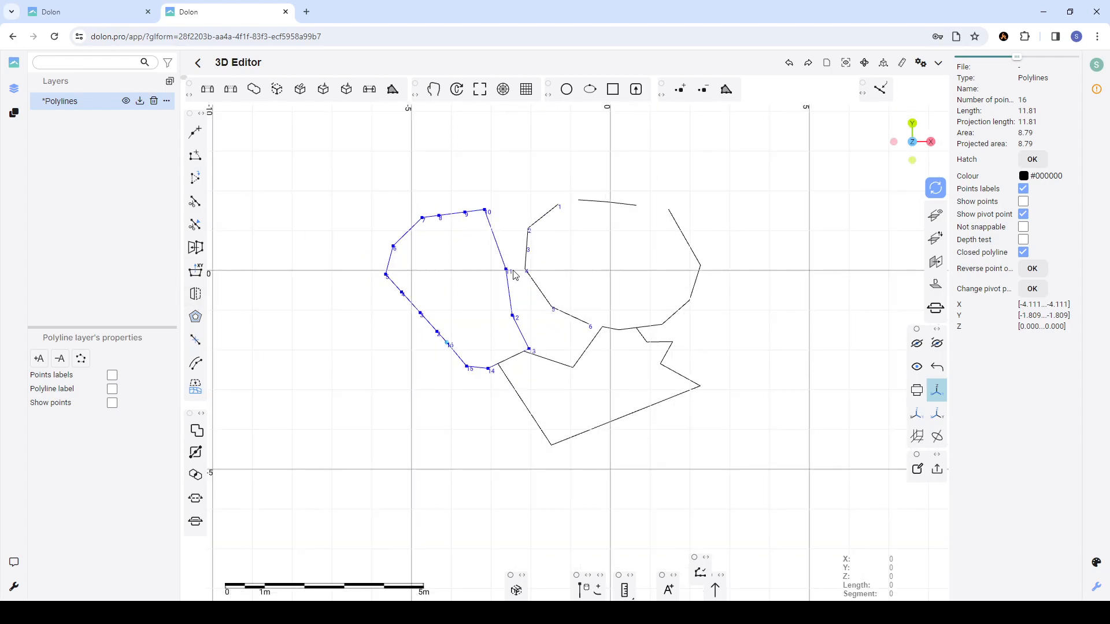
{"action": "left_click", "coordinate": [682, 274]}
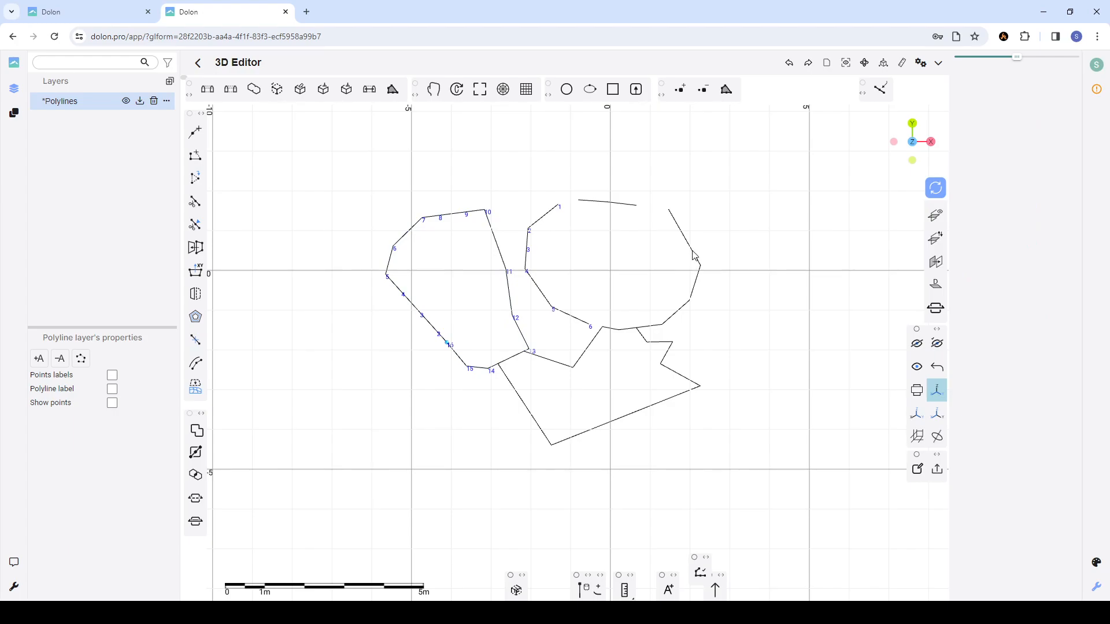
- Mirror the oval's right-hand piece across a two-point slanted axis drawn to its right, and select the mirrored copy
{"action": "left_click", "coordinate": [693, 255]}
{"action": "scroll", "coordinate": [725, 228], "scroll_direction": "down", "scroll_amount": 1}
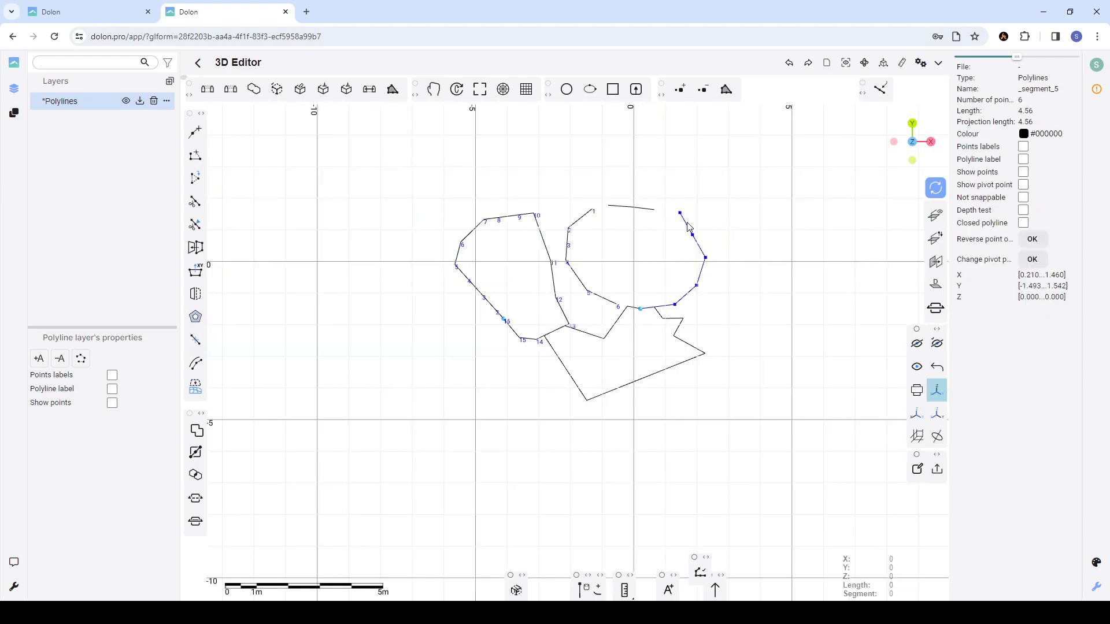
{"action": "left_click", "coordinate": [196, 295]}
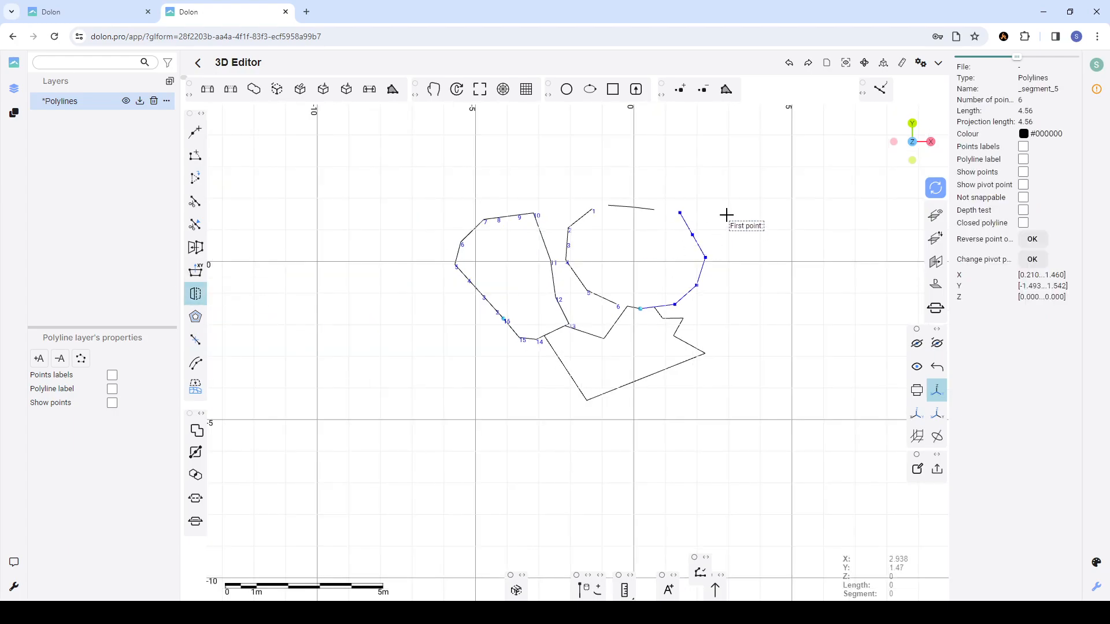
{"action": "left_click", "coordinate": [741, 194]}
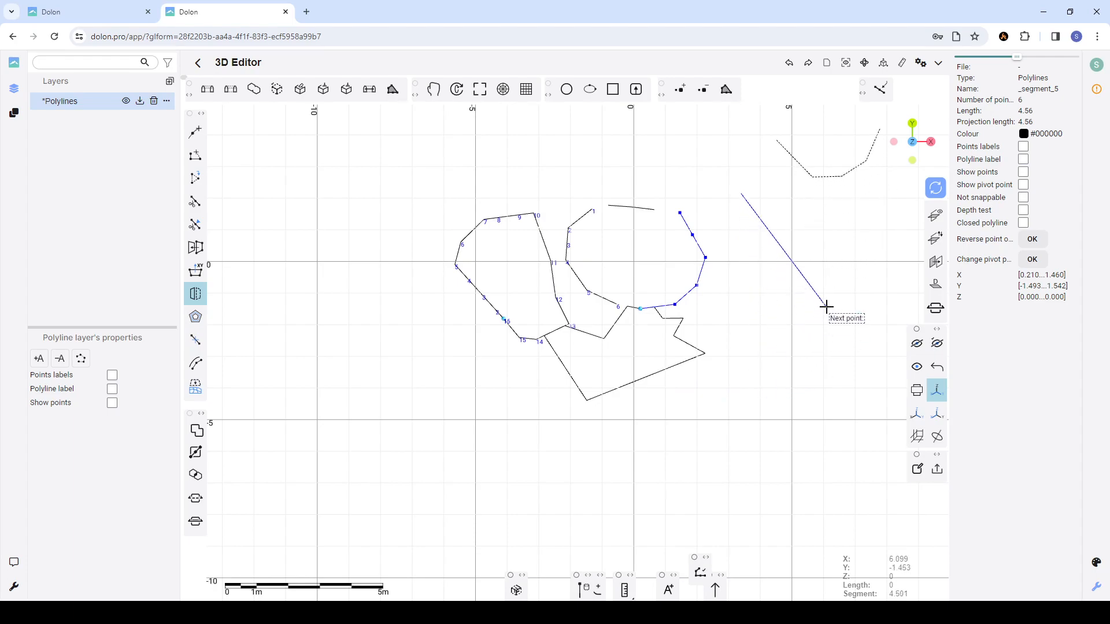
{"action": "left_click", "coordinate": [807, 342]}
{"action": "left_click", "coordinate": [843, 218]}
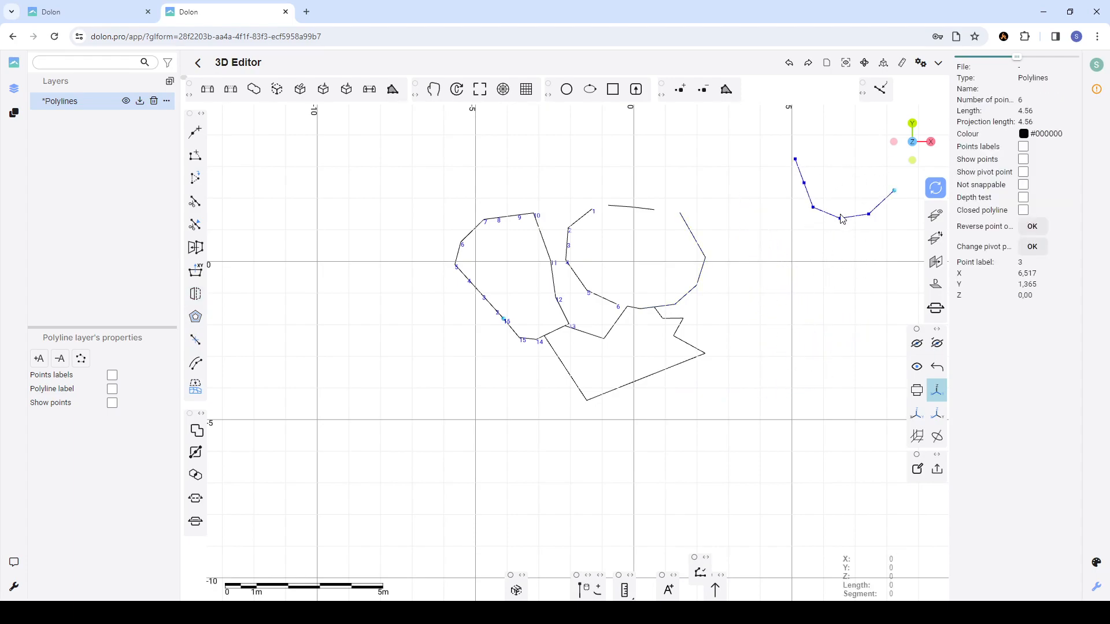
{"action": "left_click", "coordinate": [698, 252]}
{"action": "left_click", "coordinate": [819, 209]}
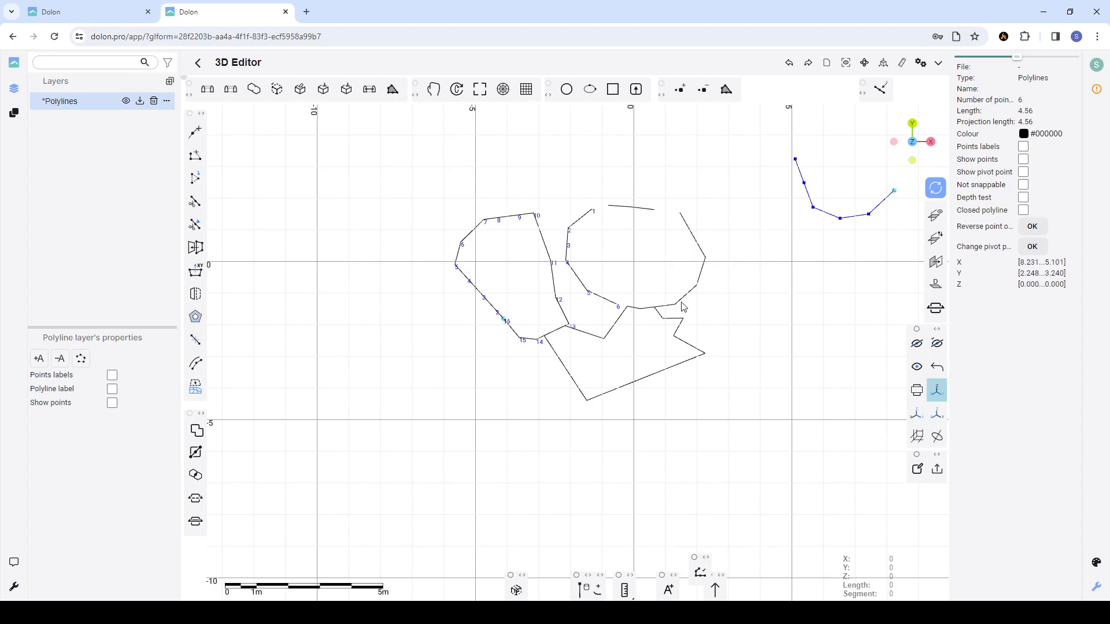
- Mirror the closed lower polyline across a two-point slanted axis drawn to its right, and select the mirrored copy
{"action": "left_click", "coordinate": [703, 330]}
{"action": "left_click", "coordinate": [685, 345]}
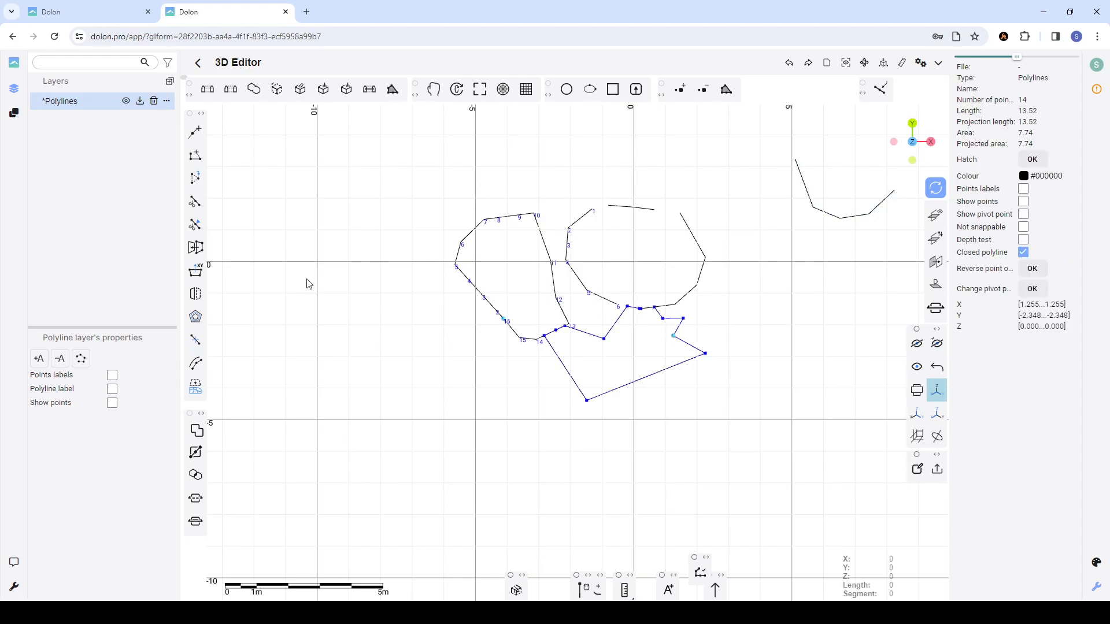
{"action": "left_click", "coordinate": [197, 296]}
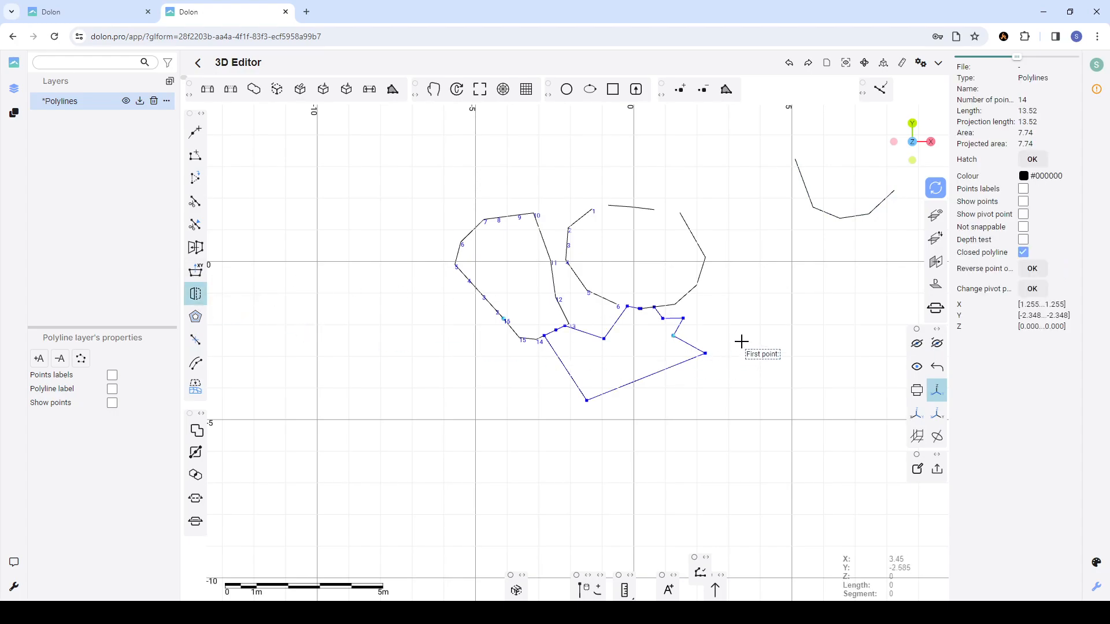
{"action": "left_click", "coordinate": [748, 307]}
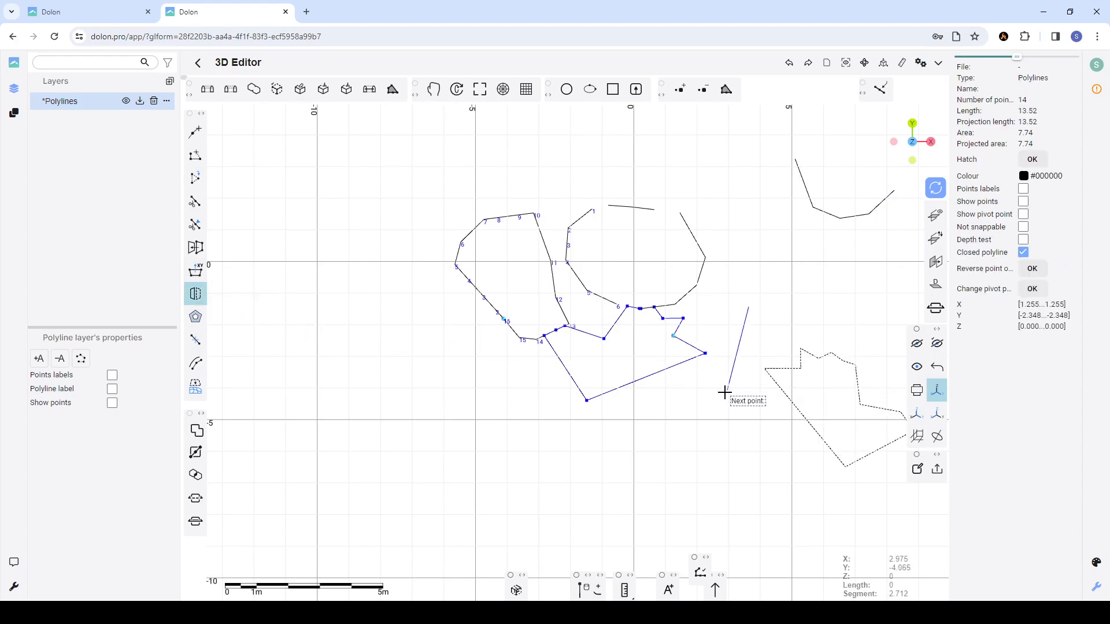
{"action": "left_click", "coordinate": [659, 461]}
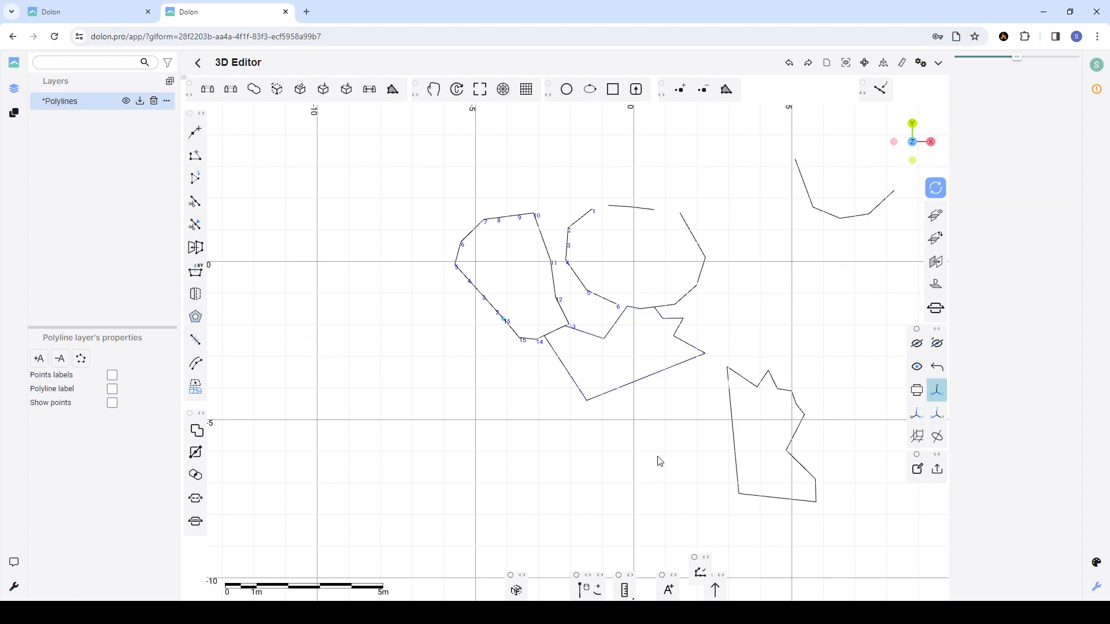
{"action": "left_click", "coordinate": [732, 370]}
- Project the mirrored closed polyline horizontally into two outward copies with a horizontal offset of 2, vertical offset 0 and Remove intersections off
{"action": "scroll", "coordinate": [730, 286], "scroll_direction": "down", "scroll_amount": 5}
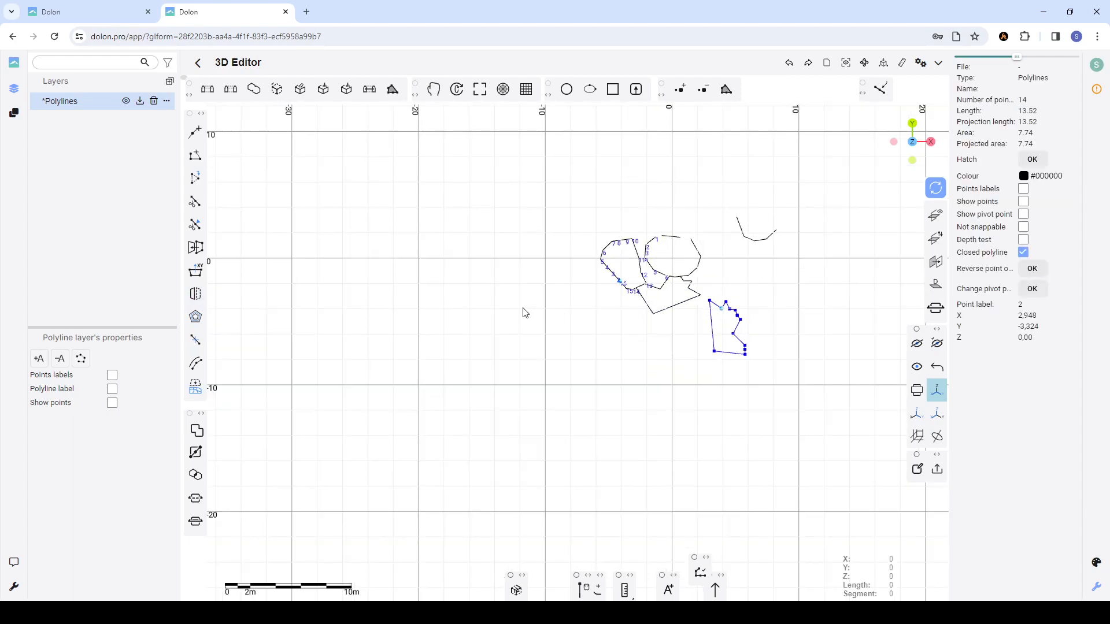
{"action": "scroll", "coordinate": [505, 284], "scroll_direction": "down", "scroll_amount": 5}
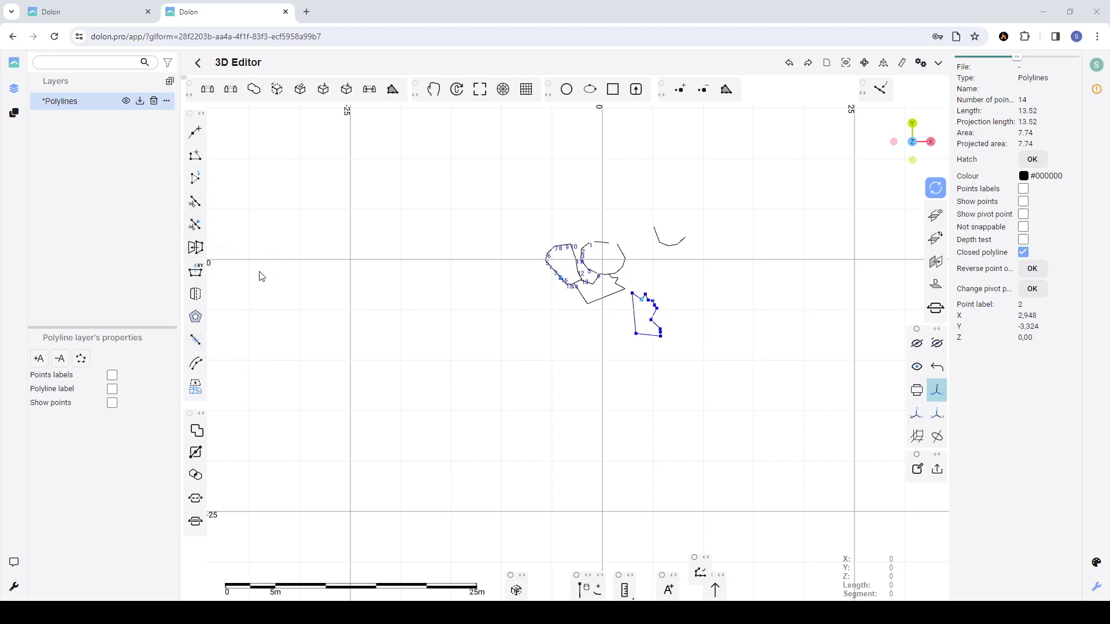
{"action": "scroll", "coordinate": [668, 312], "scroll_direction": "up", "scroll_amount": 4}
{"action": "scroll", "coordinate": [619, 308], "scroll_direction": "up", "scroll_amount": 6}
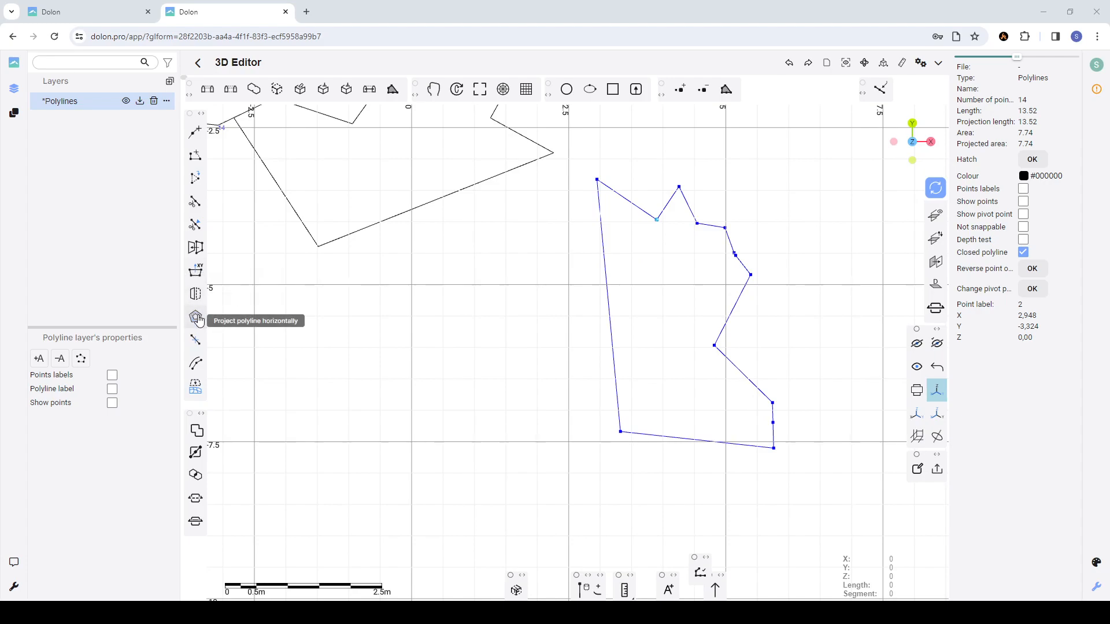
{"action": "scroll", "coordinate": [287, 384], "scroll_direction": "down", "scroll_amount": 3}
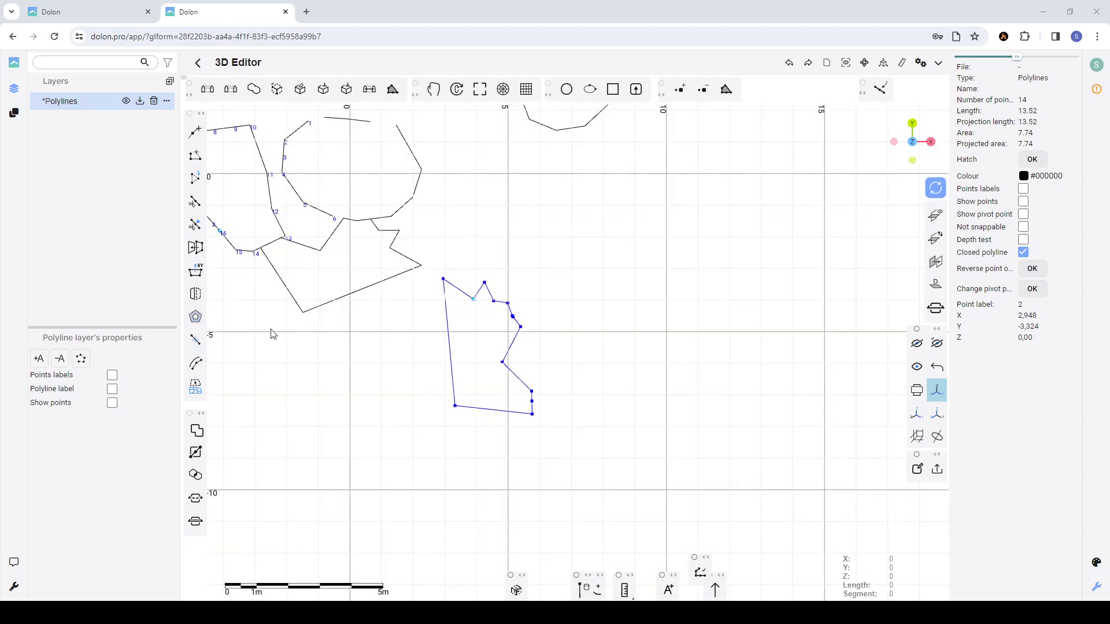
{"action": "left_click", "coordinate": [195, 319]}
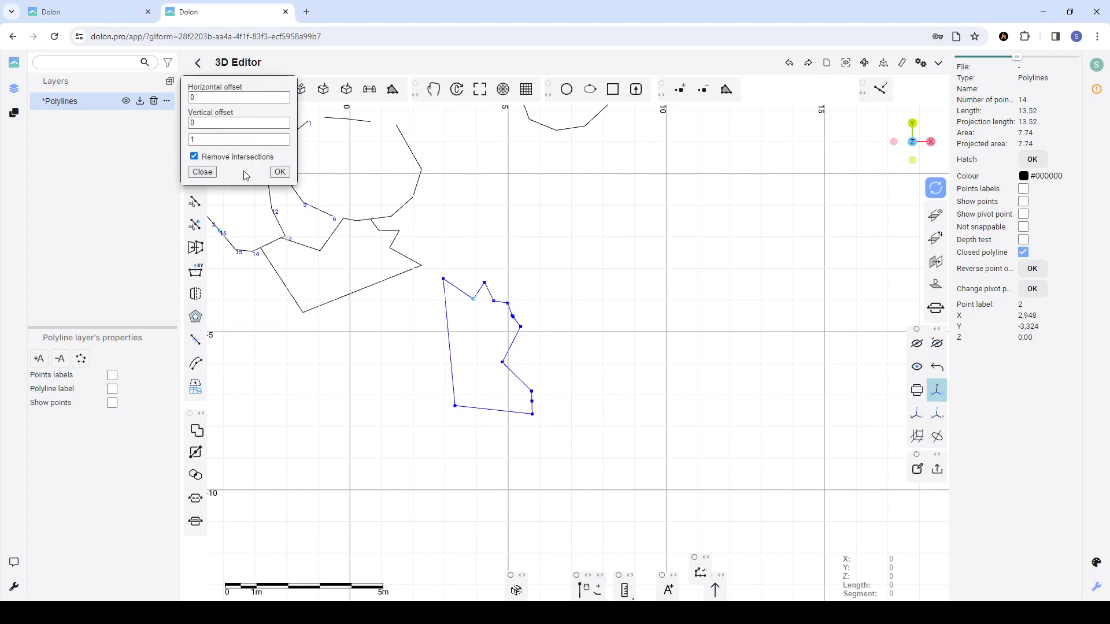
{"action": "left_click", "coordinate": [204, 97]}
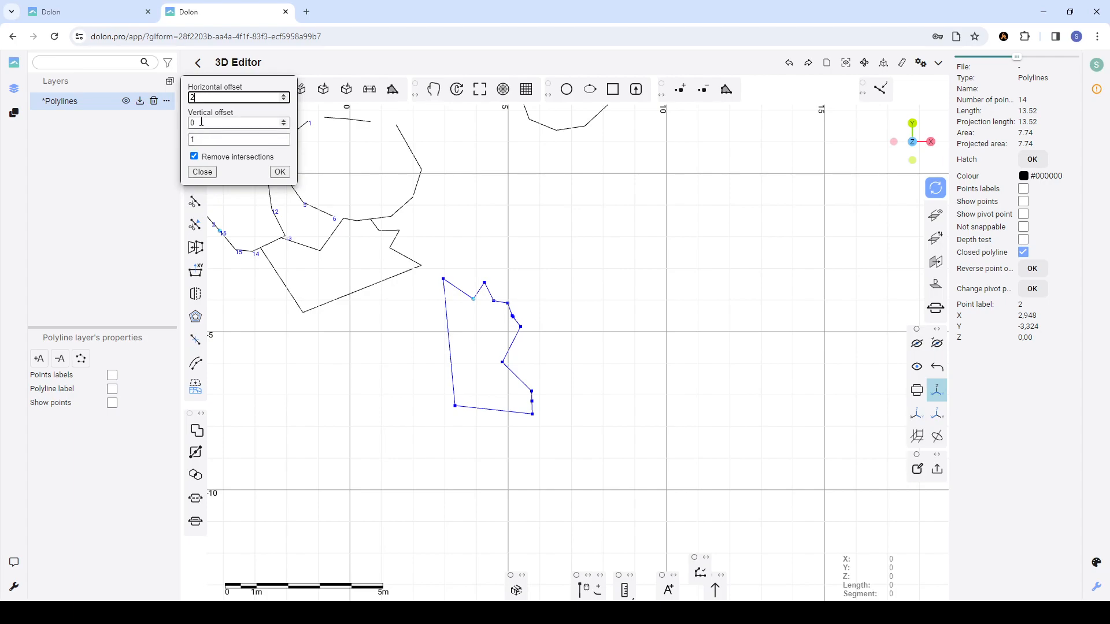
{"action": "left_click", "coordinate": [194, 156]}
{"action": "left_click", "coordinate": [195, 140]}
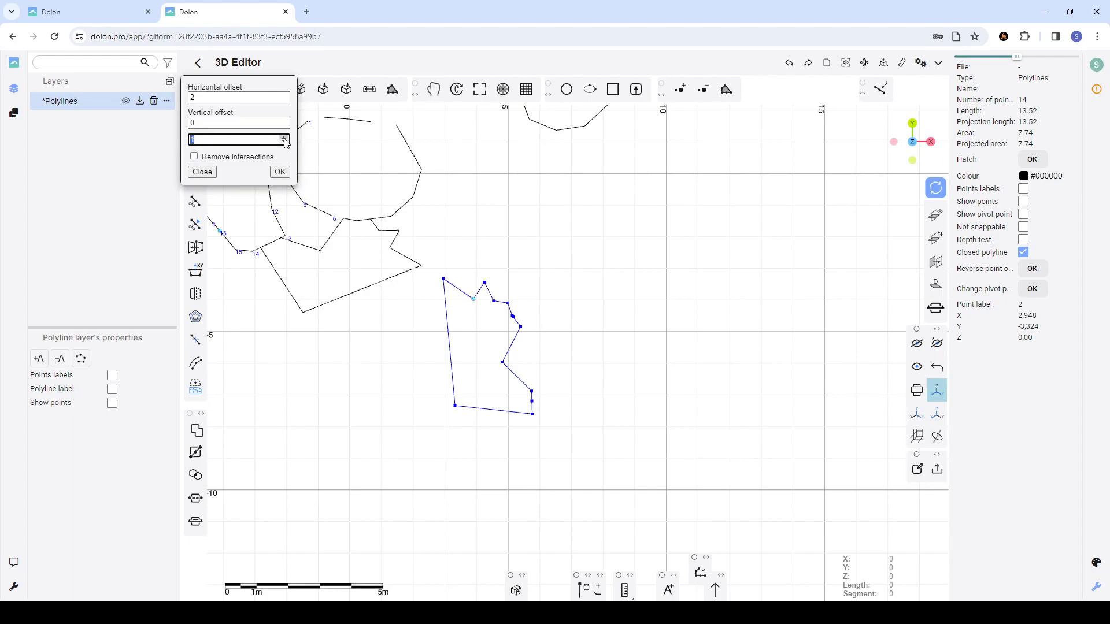
{"action": "left_click", "coordinate": [280, 172]}
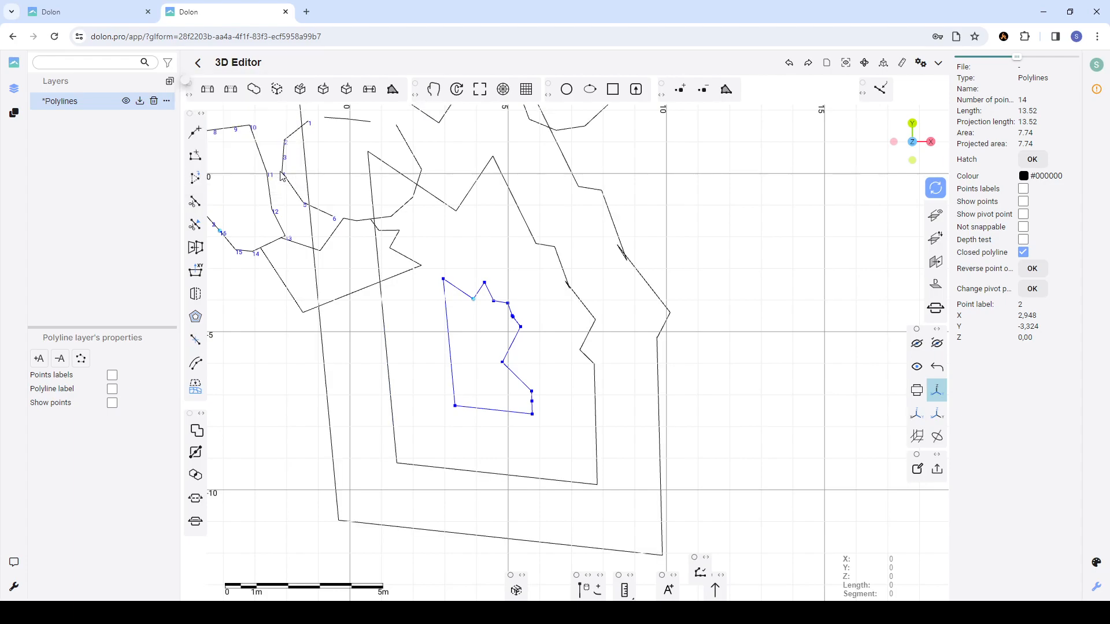
- Examine the right-hand edges of the two offset copies for crossing segments
{"action": "scroll", "coordinate": [677, 361], "scroll_direction": "down", "scroll_amount": 5}
{"action": "scroll", "coordinate": [671, 342], "scroll_direction": "up", "scroll_amount": 4}
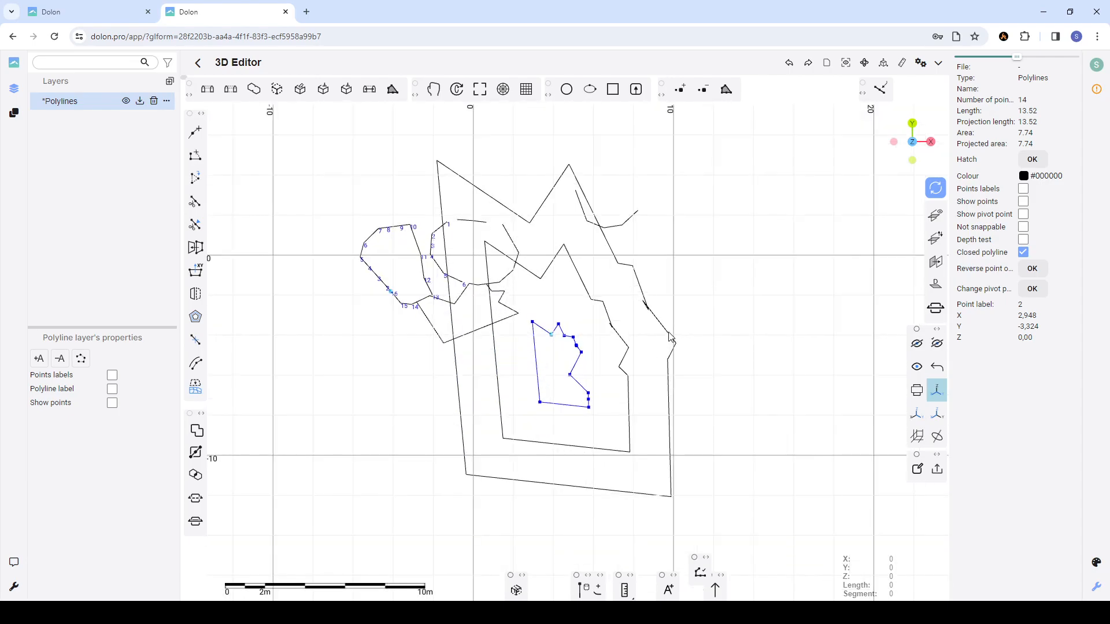
{"action": "scroll", "coordinate": [652, 298], "scroll_direction": "down", "scroll_amount": 4}
{"action": "scroll", "coordinate": [635, 314], "scroll_direction": "up", "scroll_amount": 2}
{"action": "scroll", "coordinate": [632, 320], "scroll_direction": "up", "scroll_amount": 8}
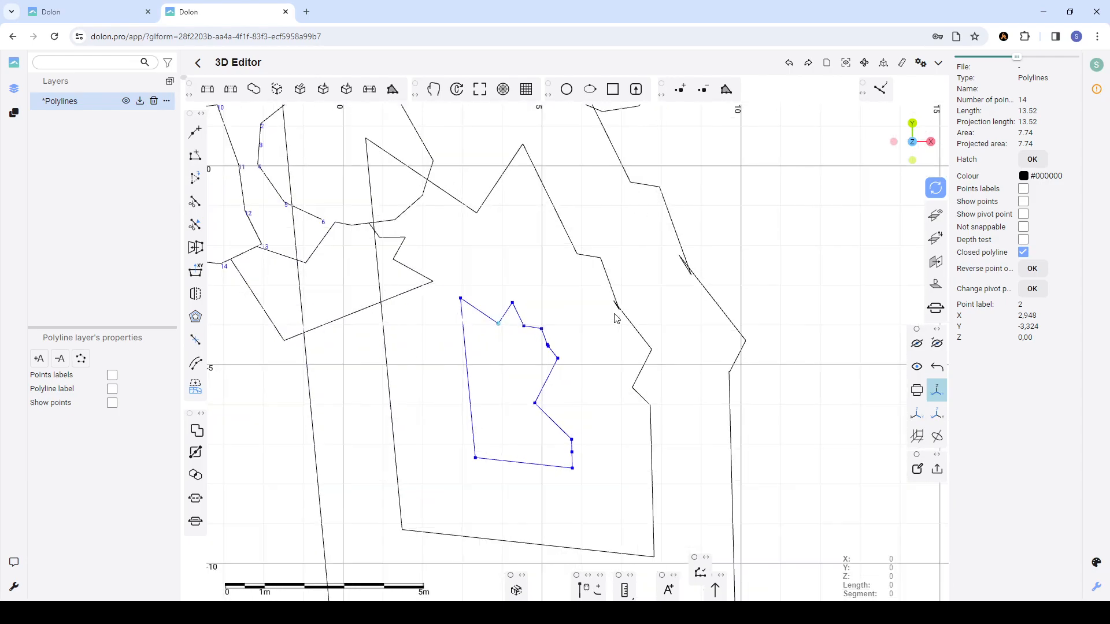
{"action": "scroll", "coordinate": [623, 317], "scroll_direction": "down", "scroll_amount": 8}
{"action": "mouse_move", "coordinate": [624, 322]}
{"action": "left_mouse_down"}
{"action": "mouse_move", "coordinate": [491, 322]}
{"action": "mouse_move", "coordinate": [653, 310]}
{"action": "mouse_move", "coordinate": [630, 274]}
{"action": "mouse_move", "coordinate": [621, 318]}
{"action": "left_mouse_up"}
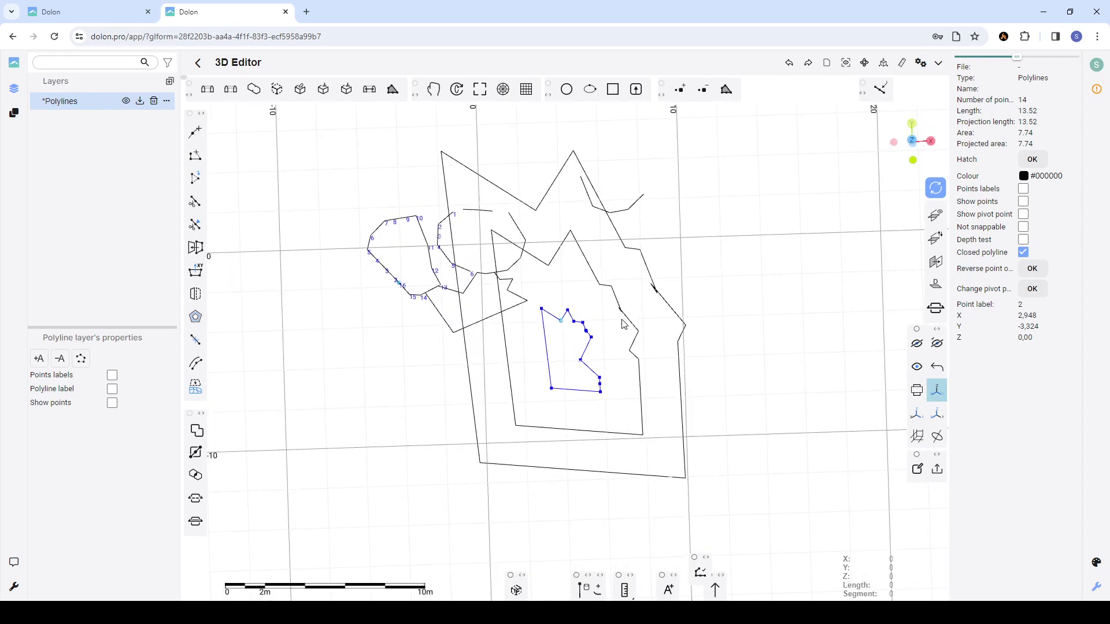
{"action": "left_click", "coordinate": [661, 294]}
{"action": "scroll", "coordinate": [649, 282], "scroll_direction": "up", "scroll_amount": 5}
{"action": "scroll", "coordinate": [641, 271], "scroll_direction": "down", "scroll_amount": 2}
{"action": "scroll", "coordinate": [624, 292], "scroll_direction": "up", "scroll_amount": 2}
{"action": "scroll", "coordinate": [603, 312], "scroll_direction": "up", "scroll_amount": 2}
{"action": "left_click", "coordinate": [562, 315]}
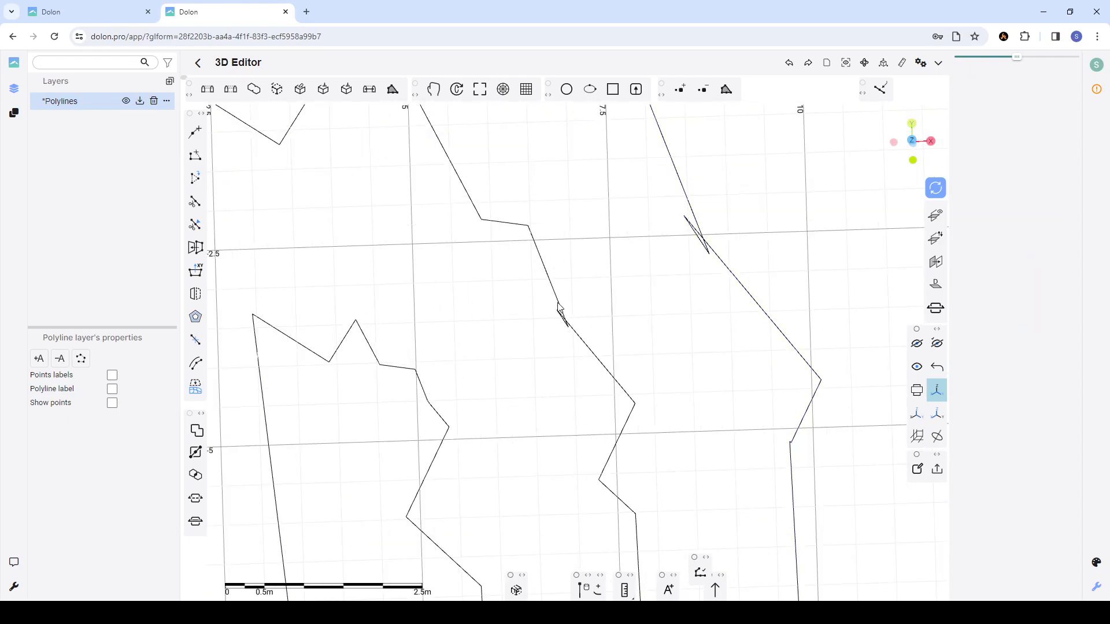
{"action": "left_click", "coordinate": [708, 245]}
{"action": "left_click", "coordinate": [708, 248]}
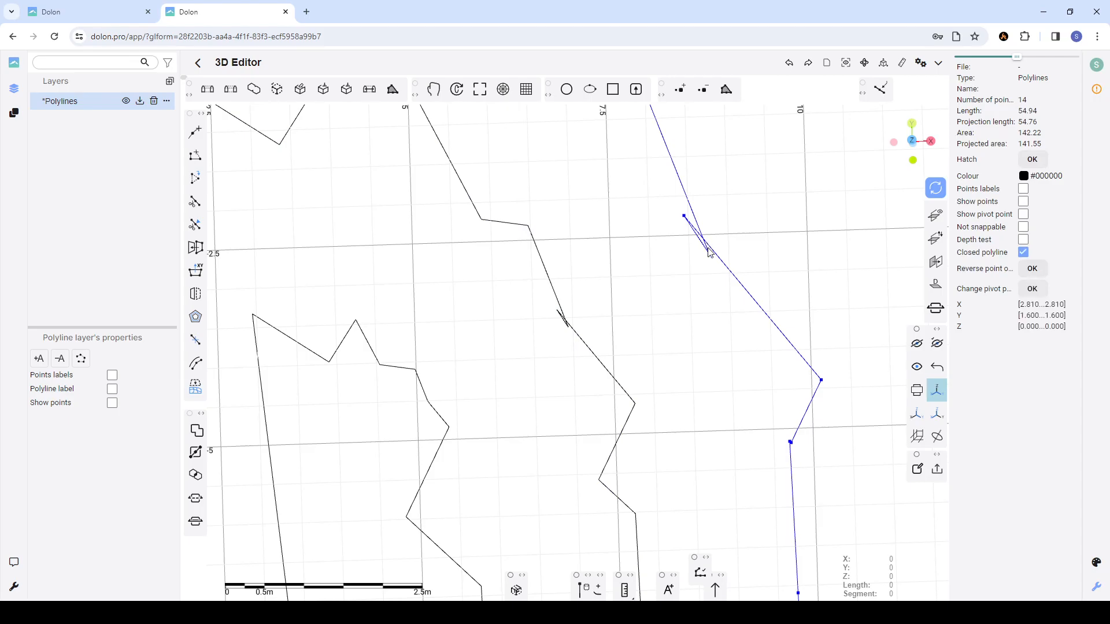
{"action": "scroll", "coordinate": [706, 248], "scroll_direction": "up", "scroll_amount": 5}
{"action": "scroll", "coordinate": [703, 248], "scroll_direction": "down", "scroll_amount": 10}
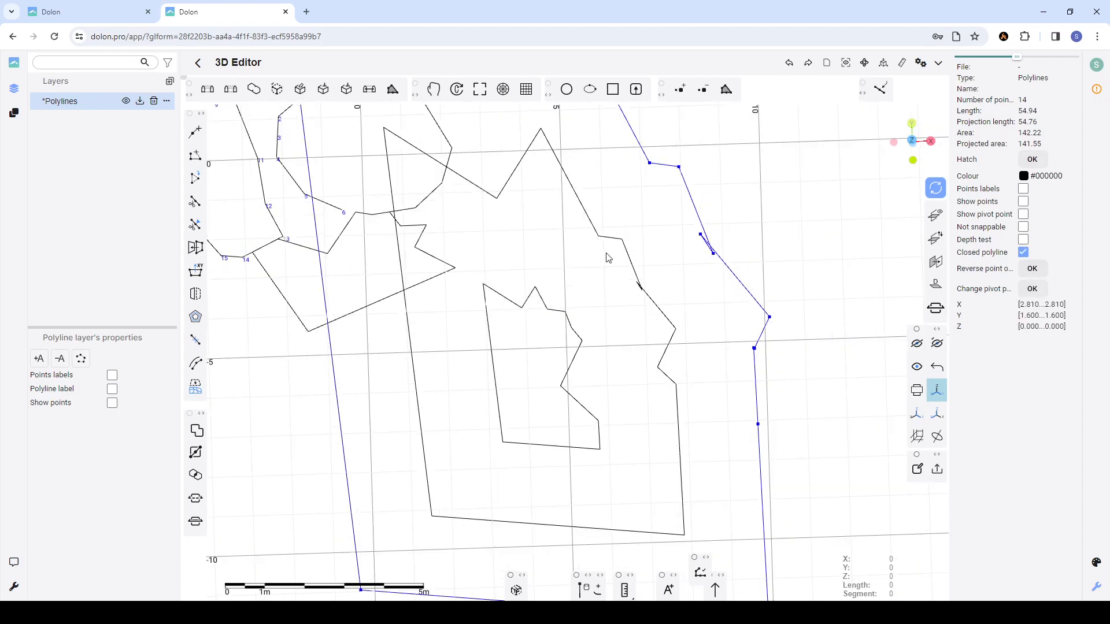
- Project the innermost mirrored polyline horizontally again with a horizontal offset of 3, vertical offset 0 and Remove intersections on
{"action": "left_click", "coordinate": [590, 297]}
{"action": "left_click", "coordinate": [591, 297]}
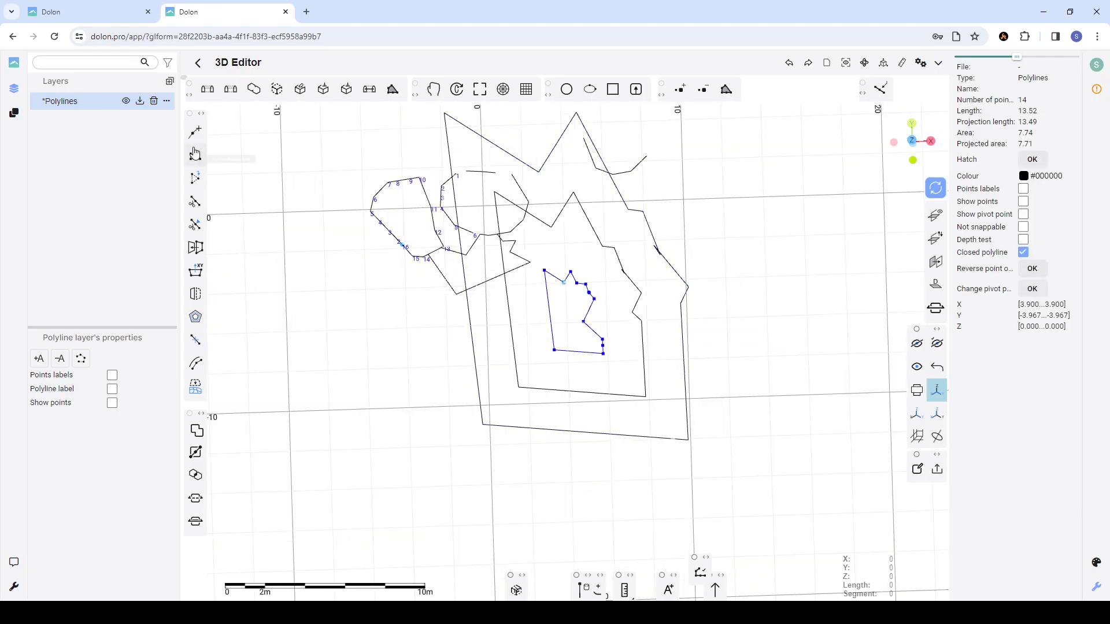
{"action": "left_click", "coordinate": [203, 297]}
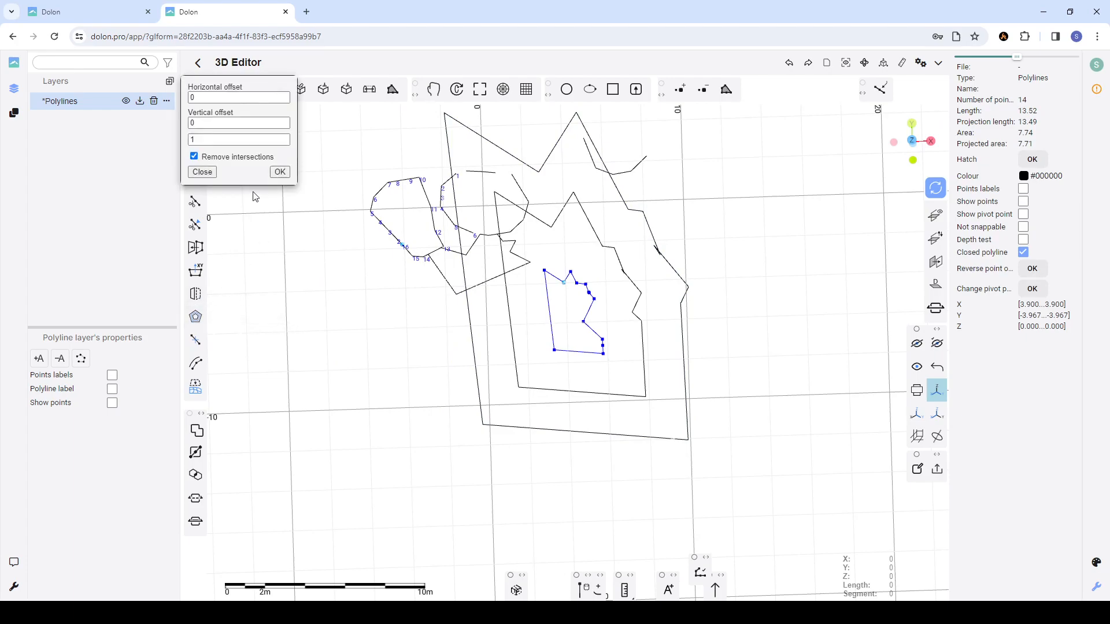
{"action": "left_click", "coordinate": [194, 156]}
{"action": "left_click", "coordinate": [204, 97]}
{"action": "type", "text": "2"}
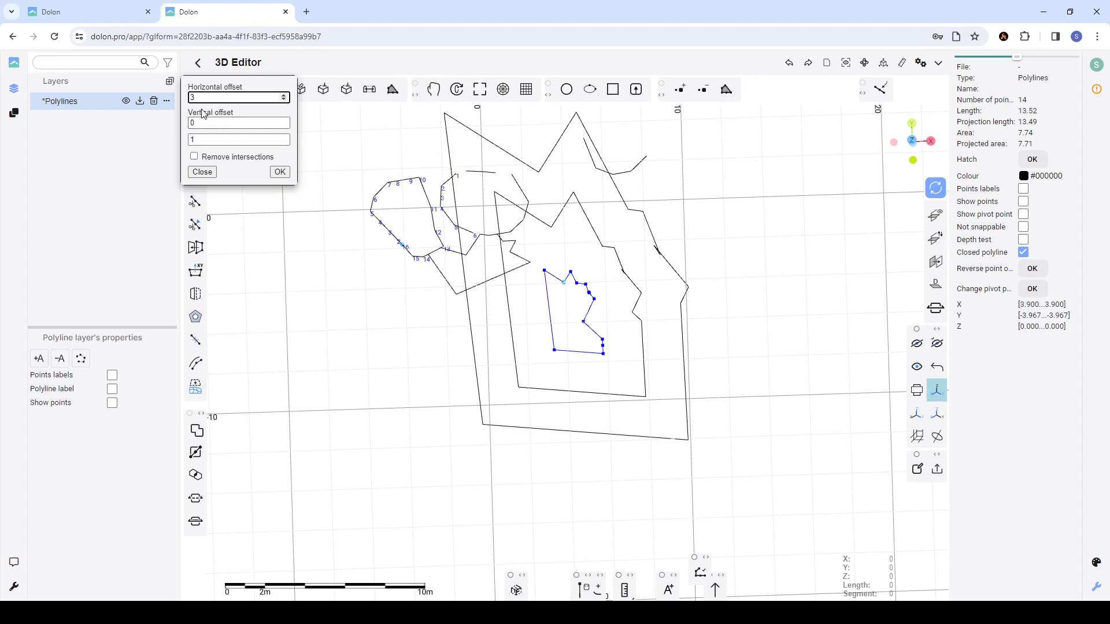
{"action": "left_click", "coordinate": [195, 156]}
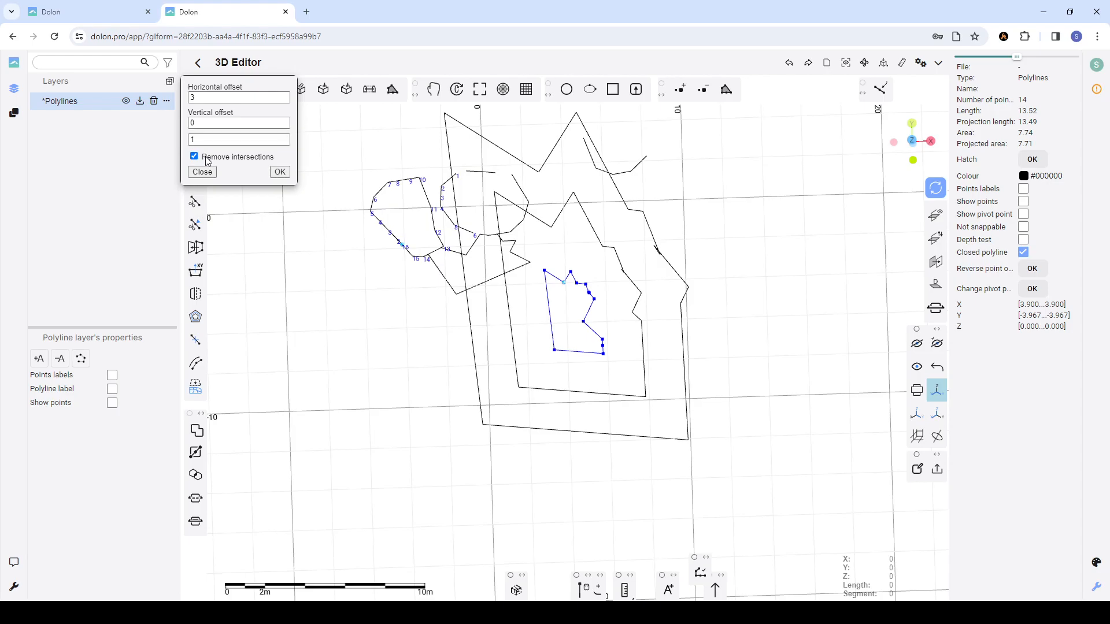
{"action": "left_click", "coordinate": [280, 173]}
- Compare the right-hand edge of the offset-3 outline with the same corners on the two copies made without intersection removal
{"action": "scroll", "coordinate": [653, 279], "scroll_direction": "up", "scroll_amount": 3}
{"action": "left_click", "coordinate": [649, 267]}
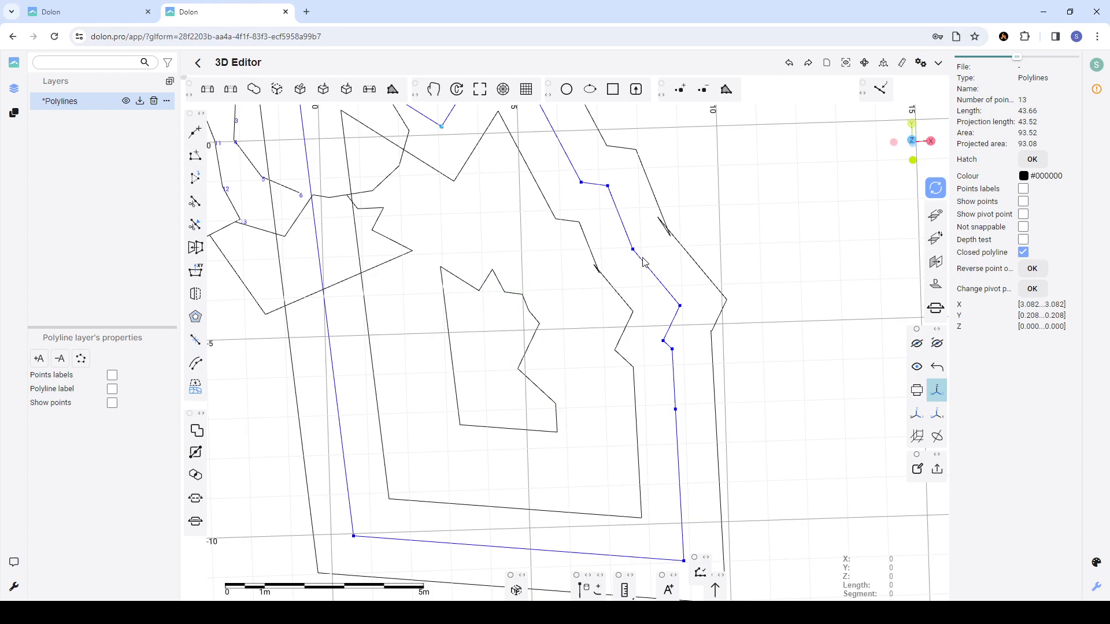
{"action": "left_click", "coordinate": [615, 290]}
{"action": "left_click", "coordinate": [675, 242]}
{"action": "left_click", "coordinate": [611, 285]}
{"action": "left_click", "coordinate": [674, 243]}
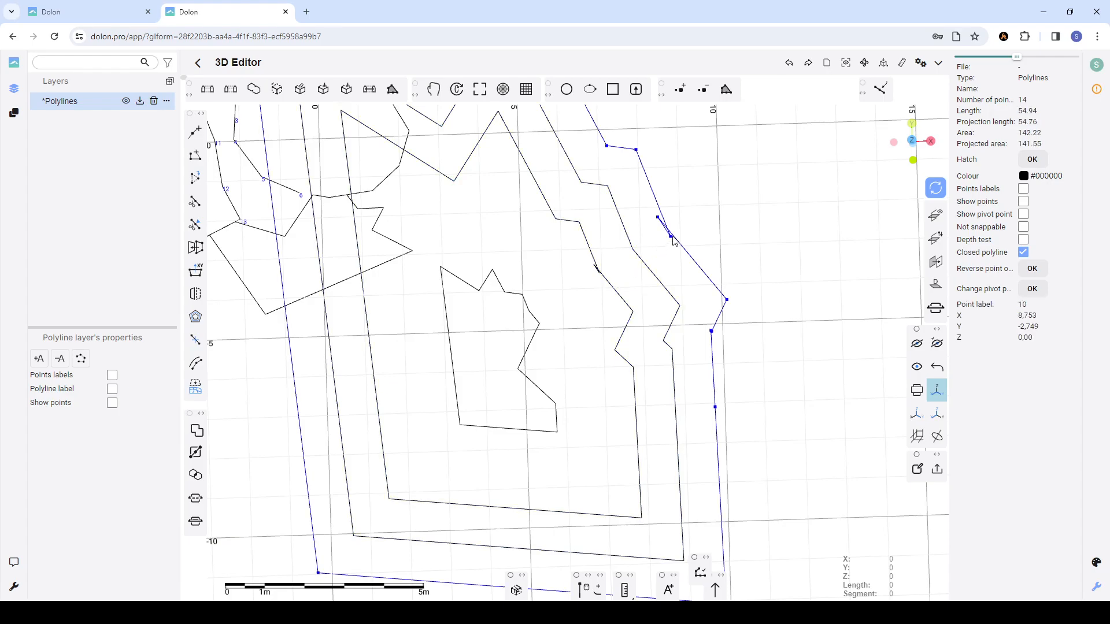
{"action": "scroll", "coordinate": [653, 258], "scroll_direction": "up", "scroll_amount": 3}
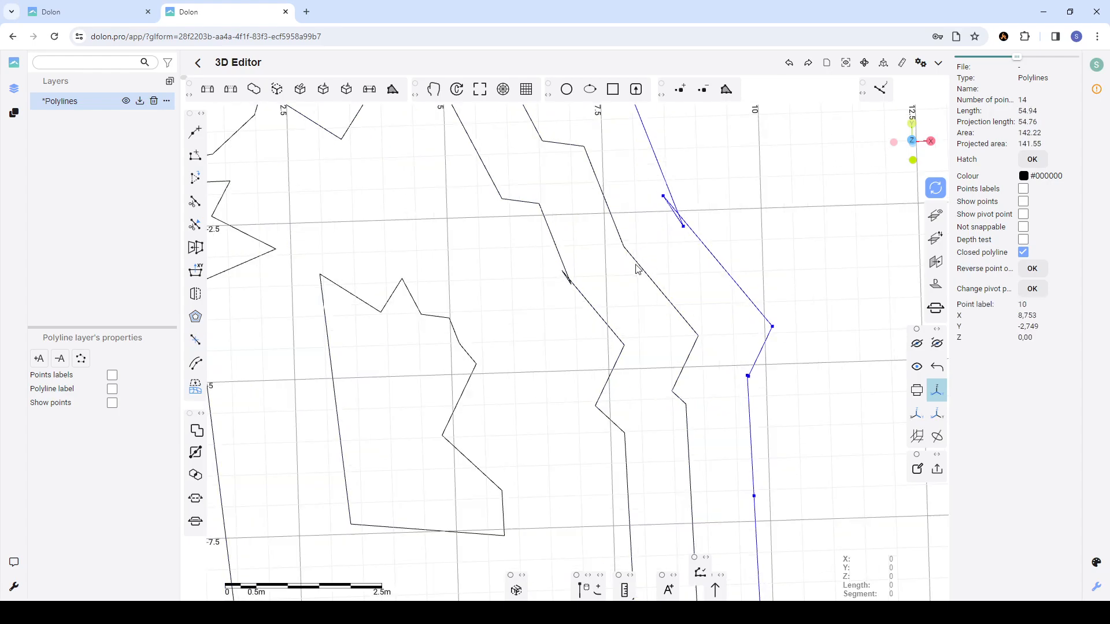
{"action": "scroll", "coordinate": [591, 292], "scroll_direction": "down", "scroll_amount": 3}
{"action": "left_click", "coordinate": [589, 300]}
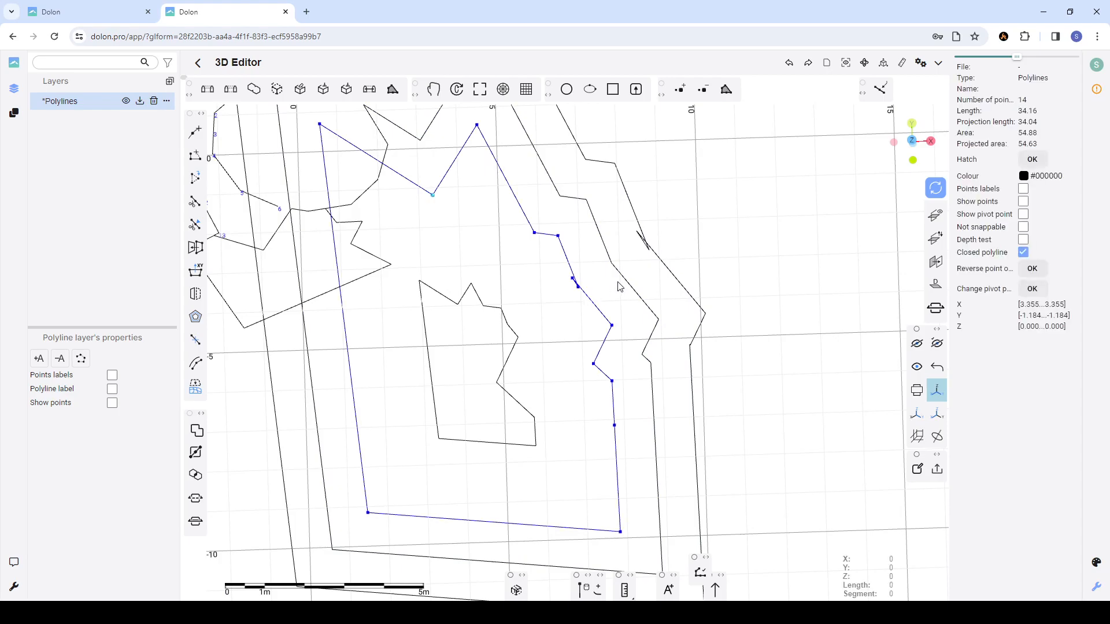
{"action": "left_click", "coordinate": [622, 277]}
{"action": "scroll", "coordinate": [629, 276], "scroll_direction": "down", "scroll_amount": 2}
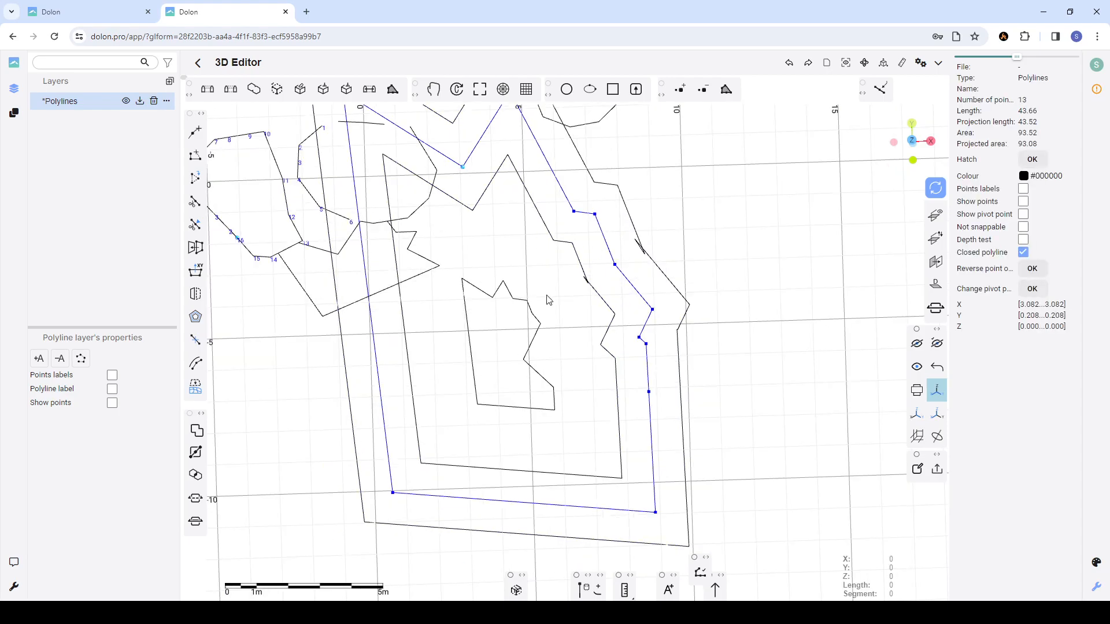
{"action": "scroll", "coordinate": [547, 300], "scroll_direction": "down", "scroll_amount": 2}
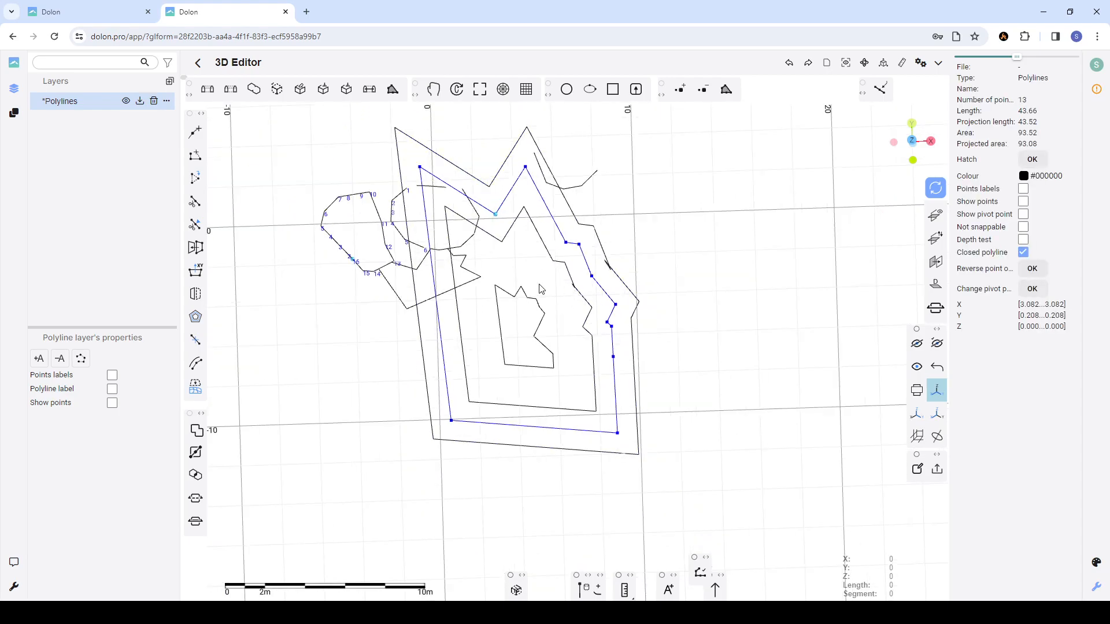
{"action": "left_click", "coordinate": [195, 317]}
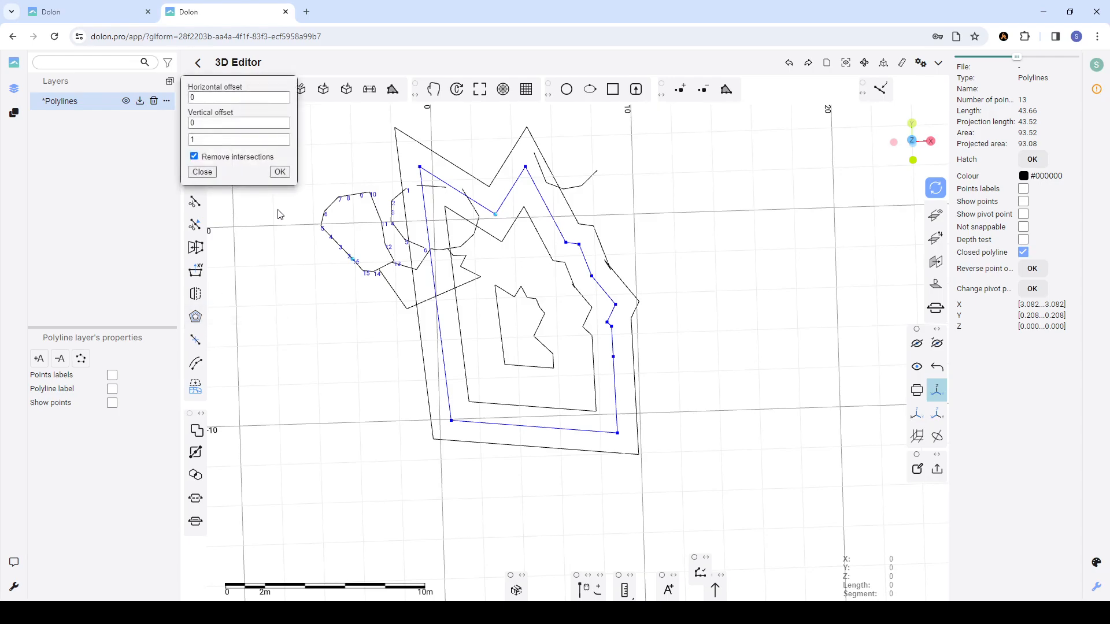
{"action": "left_click", "coordinate": [206, 172]}
{"action": "scroll", "coordinate": [716, 254], "scroll_direction": "down", "scroll_amount": 2}
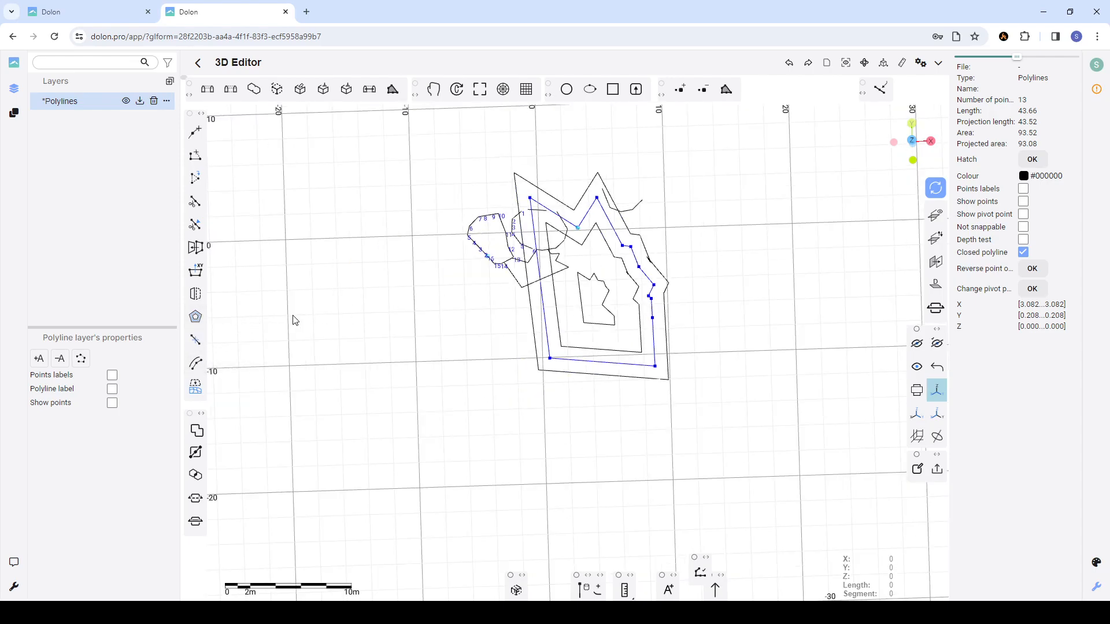
- Smooth the small innermost closed polyline with a smoothing angle of 170 degrees, proximity factor 0.75 and 15 points in the smoothing curve
{"action": "scroll", "coordinate": [595, 300], "scroll_direction": "up", "scroll_amount": 3}
{"action": "left_click", "coordinate": [588, 261]}
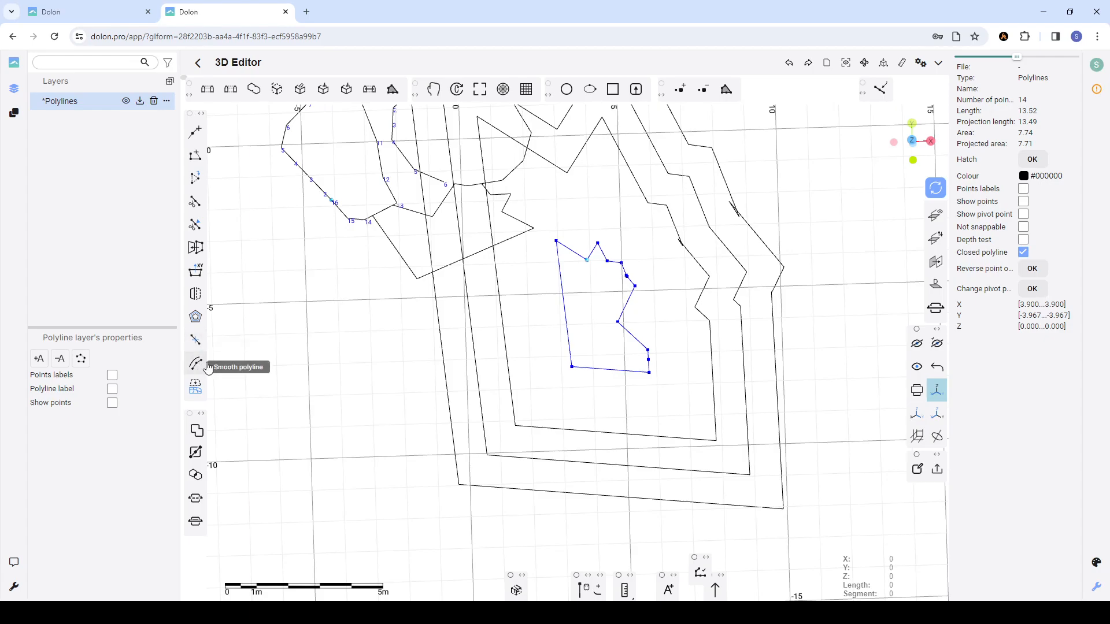
{"action": "left_click", "coordinate": [201, 370]}
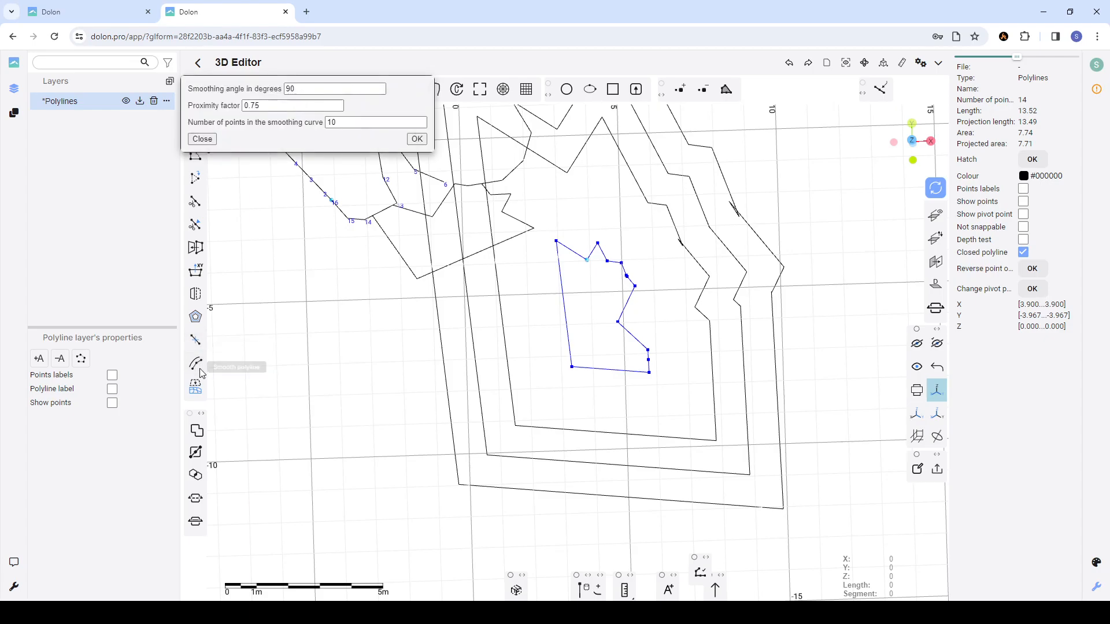
{"action": "left_click", "coordinate": [300, 89]}
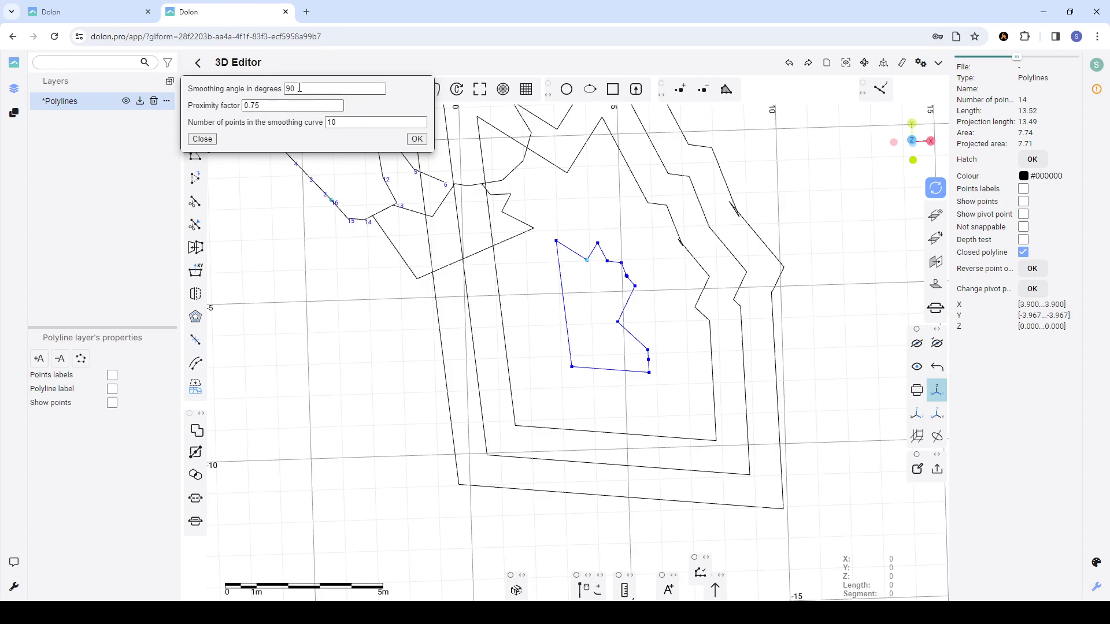
{"action": "left_click", "coordinate": [298, 89]}
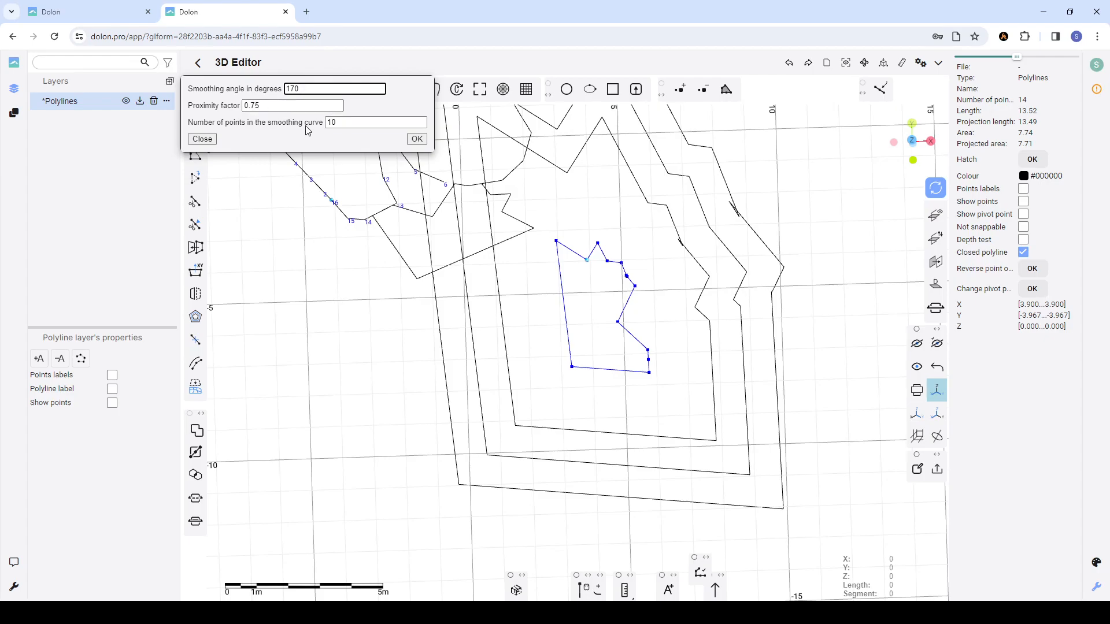
{"action": "double_click", "coordinate": [338, 123]}
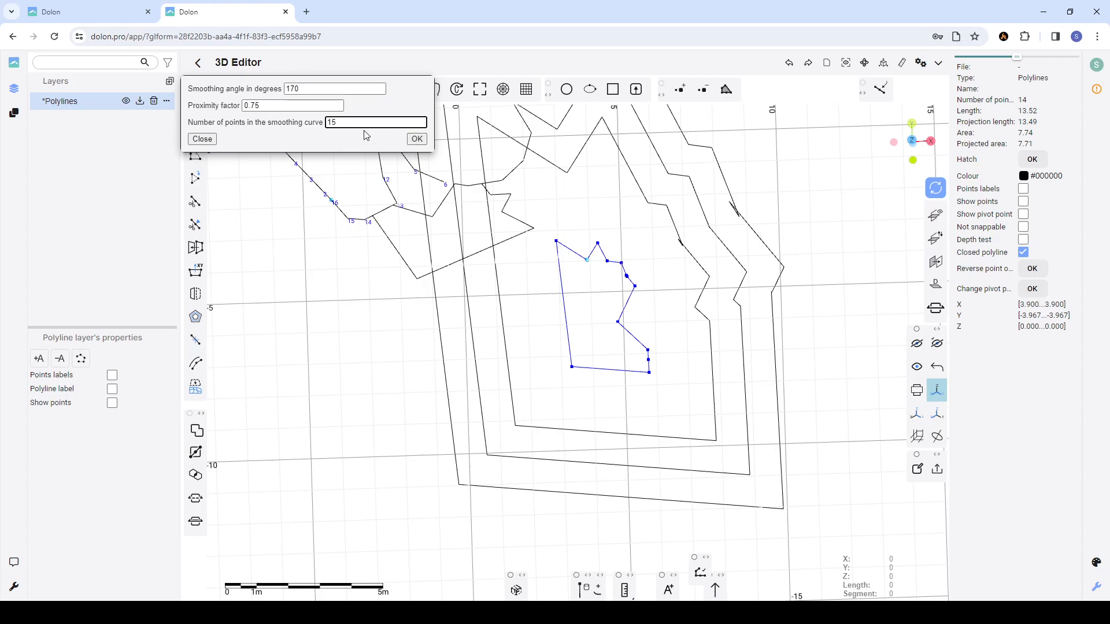
{"action": "left_click", "coordinate": [417, 140]}
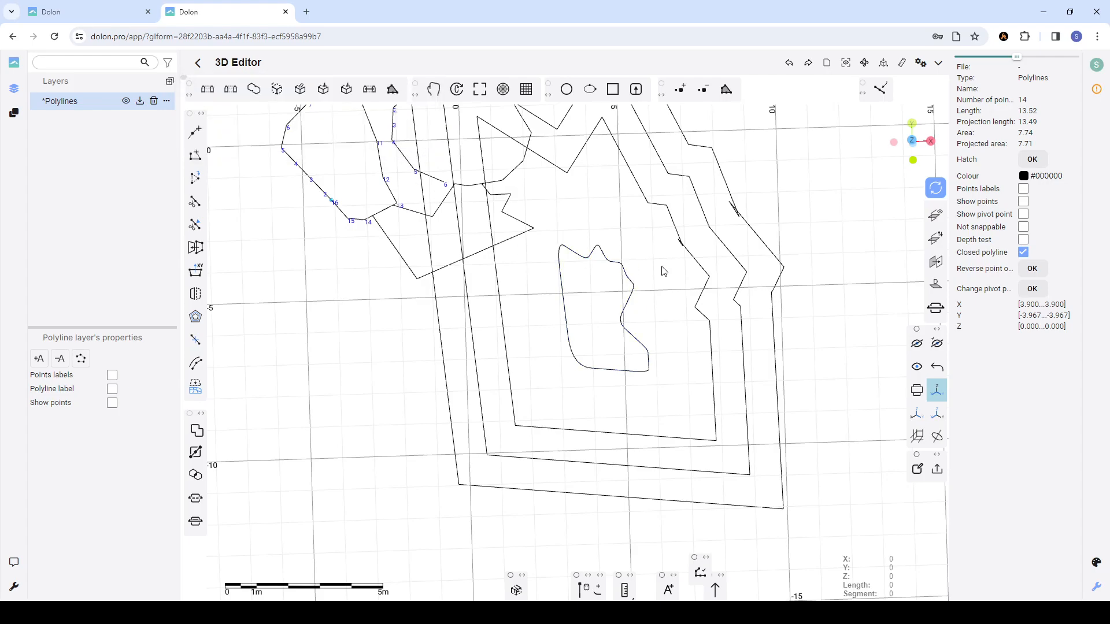
- Examine the rounded corners and point spacing of the smoothed innermost polyline
{"action": "scroll", "coordinate": [601, 269], "scroll_direction": "up", "scroll_amount": 4}
{"action": "left_click", "coordinate": [601, 267]}
{"action": "scroll", "coordinate": [581, 251], "scroll_direction": "up", "scroll_amount": 4}
{"action": "scroll", "coordinate": [543, 228], "scroll_direction": "down", "scroll_amount": 6}
{"action": "scroll", "coordinate": [587, 242], "scroll_direction": "up", "scroll_amount": 4}
{"action": "scroll", "coordinate": [614, 261], "scroll_direction": "down", "scroll_amount": 5}
{"action": "left_click_drag", "start_coordinate": [641, 269], "coordinate": [608, 272]}
{"action": "scroll", "coordinate": [582, 256], "scroll_direction": "up", "scroll_amount": 3}
{"action": "scroll", "coordinate": [562, 238], "scroll_direction": "up", "scroll_amount": 5}
{"action": "scroll", "coordinate": [552, 232], "scroll_direction": "down", "scroll_amount": 5}
{"action": "left_click_drag", "start_coordinate": [535, 278], "coordinate": [577, 250]}
{"action": "scroll", "coordinate": [578, 257], "scroll_direction": "up", "scroll_amount": 3}
{"action": "scroll", "coordinate": [584, 281], "scroll_direction": "down", "scroll_amount": 4}
{"action": "scroll", "coordinate": [585, 283], "scroll_direction": "down", "scroll_amount": 1}
{"action": "scroll", "coordinate": [593, 307], "scroll_direction": "up", "scroll_amount": 6}
{"action": "scroll", "coordinate": [614, 300], "scroll_direction": "down", "scroll_amount": 6}
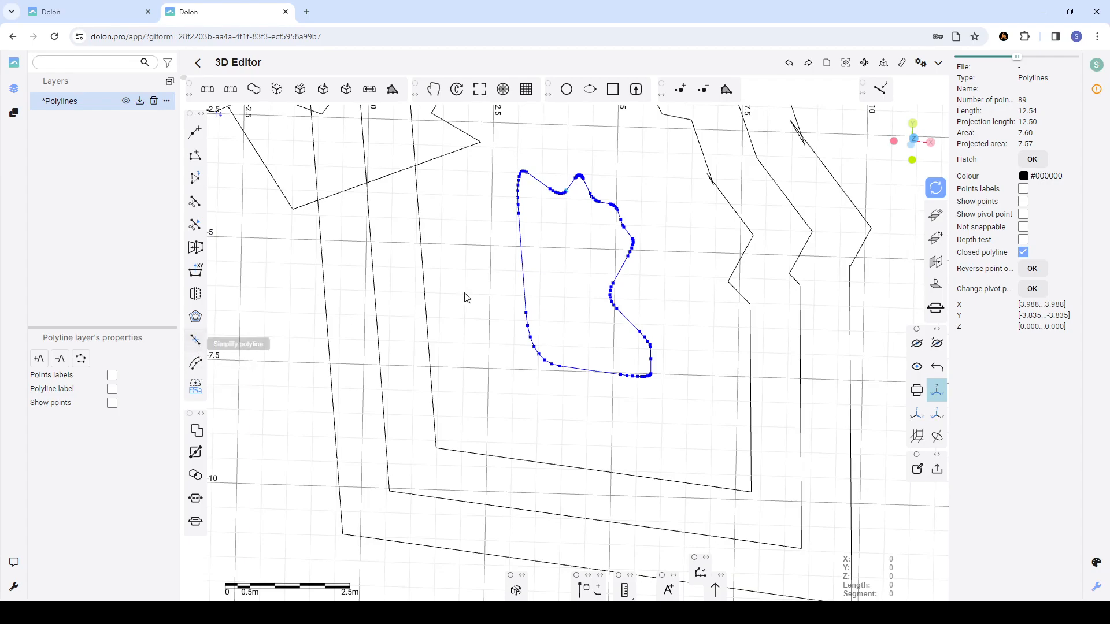
{"action": "left_click", "coordinate": [535, 270]}
{"action": "left_click", "coordinate": [551, 189]}
{"action": "scroll", "coordinate": [552, 194], "scroll_direction": "up", "scroll_amount": 5}
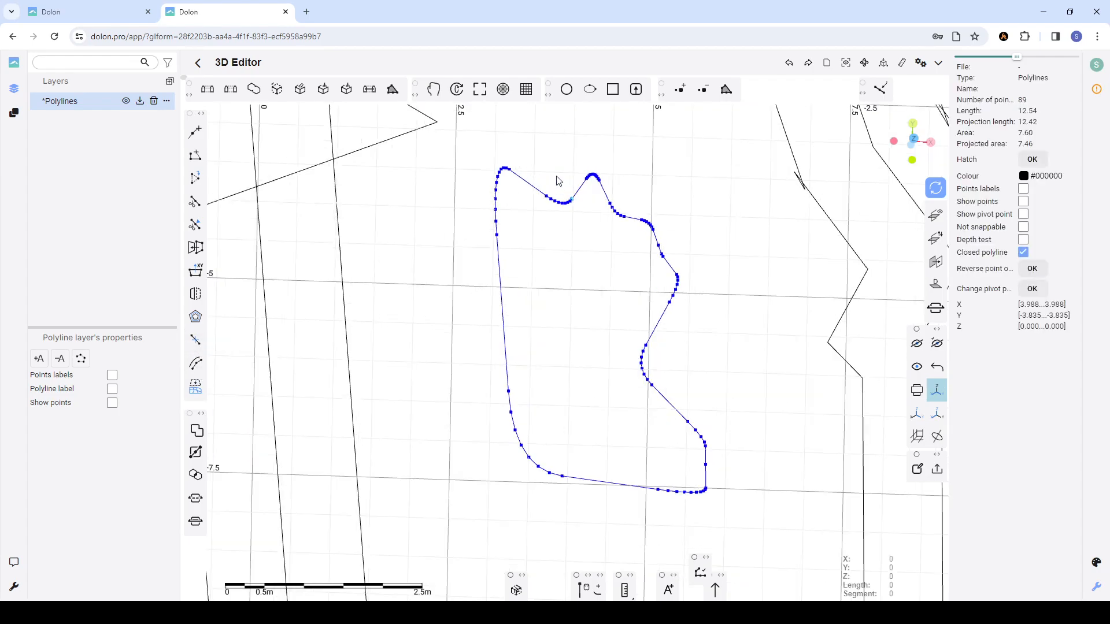
{"action": "scroll", "coordinate": [543, 196], "scroll_direction": "down", "scroll_amount": 3}
{"action": "scroll", "coordinate": [569, 196], "scroll_direction": "up", "scroll_amount": 8}
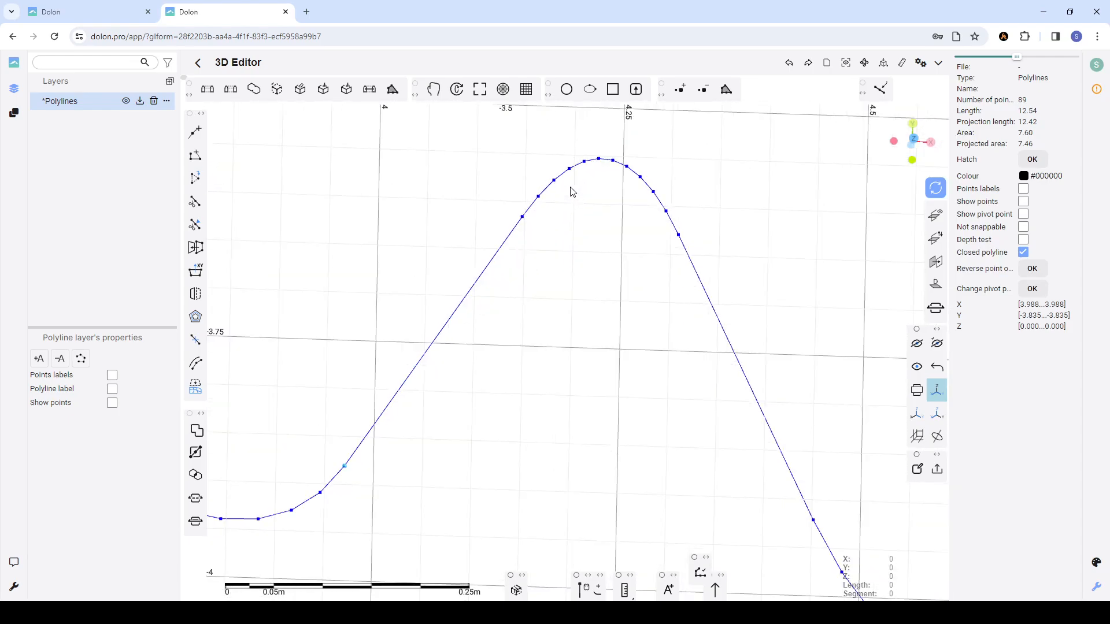
{"action": "scroll", "coordinate": [574, 193], "scroll_direction": "down", "scroll_amount": 3}
{"action": "scroll", "coordinate": [578, 195], "scroll_direction": "down", "scroll_amount": 8}
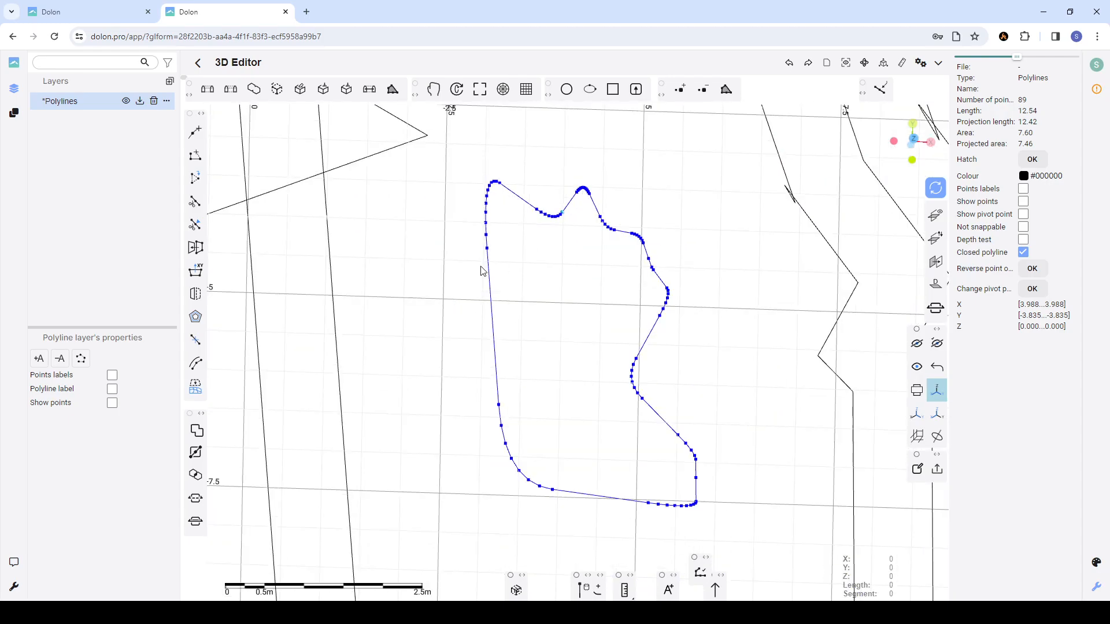
- Simplify the smoothed polyline with a removal factor of 0.1 and a minimum removal angle of 170
{"action": "left_click", "coordinate": [195, 340]}
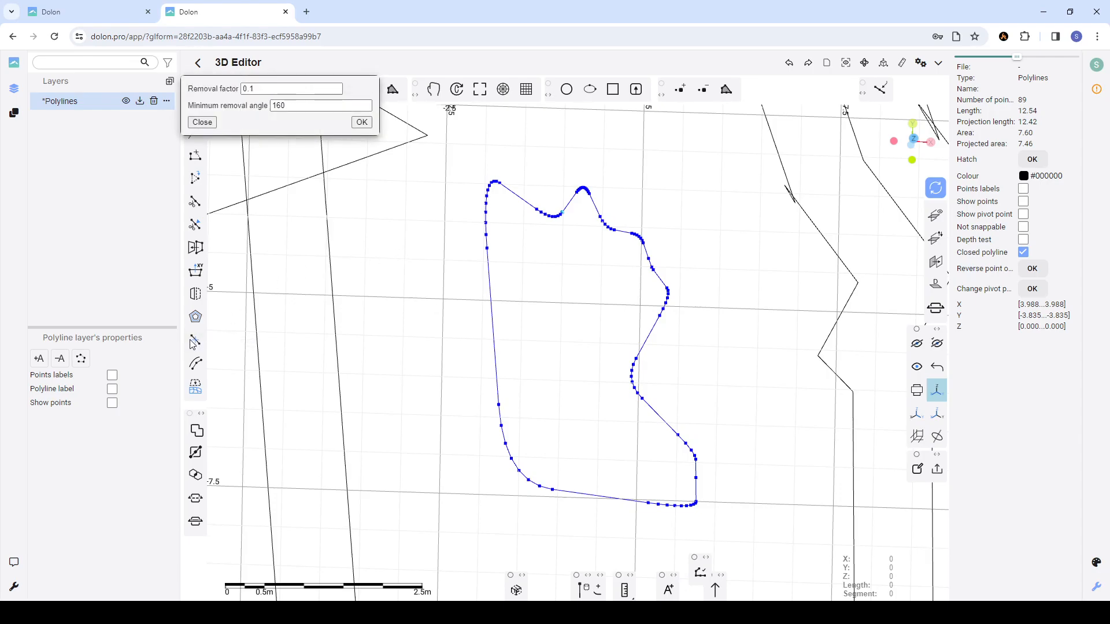
{"action": "left_click", "coordinate": [254, 88]}
{"action": "left_click", "coordinate": [283, 105]}
{"action": "left_click_drag", "start_coordinate": [290, 106], "coordinate": [281, 107]}
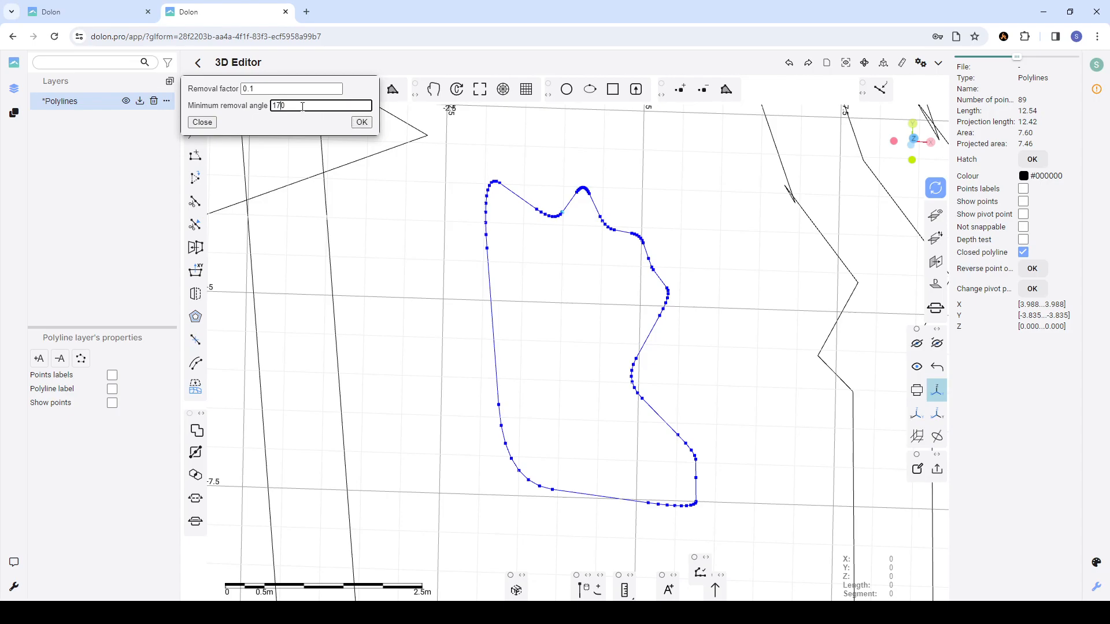
{"action": "left_click", "coordinate": [363, 122]}
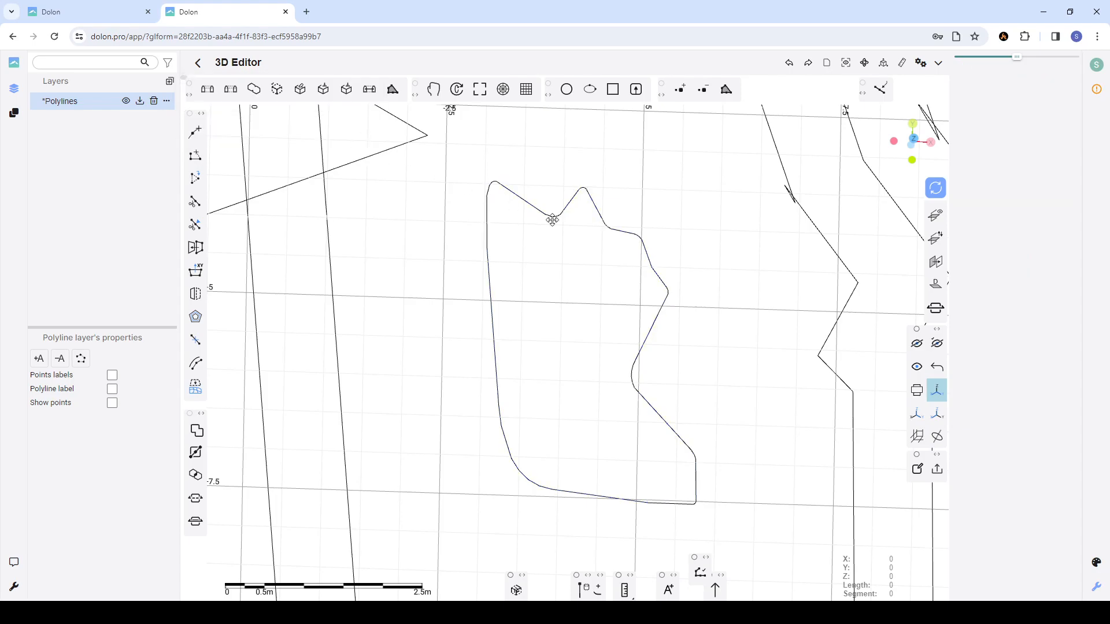
- Inspect the remaining points along the corners of the simplified innermost polyline and leave it deselected
{"action": "scroll", "coordinate": [607, 208], "scroll_direction": "up", "scroll_amount": 6}
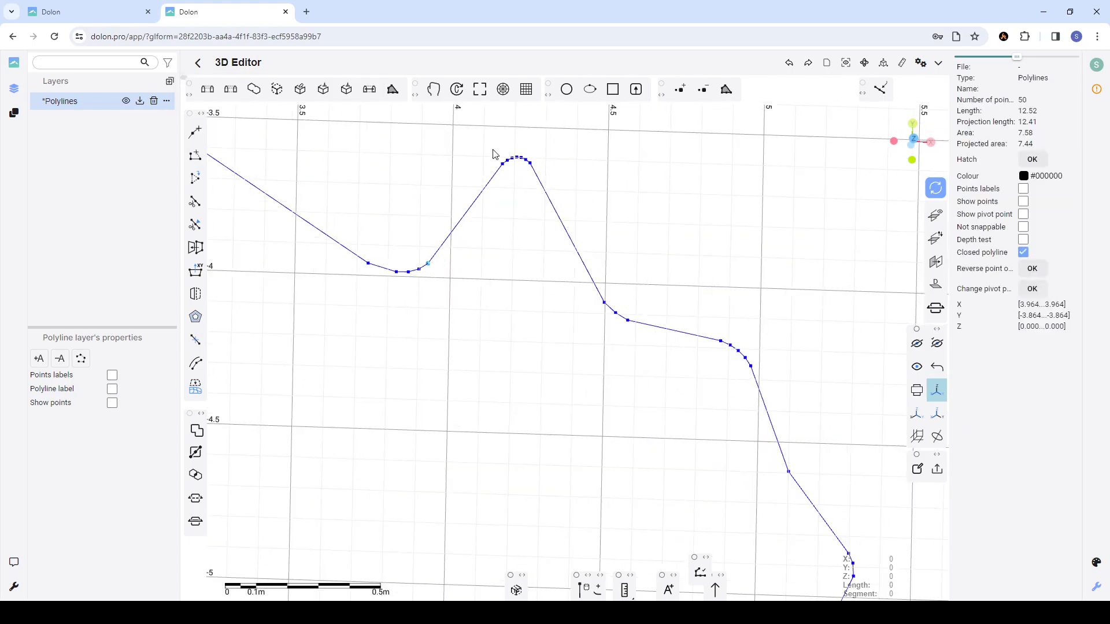
{"action": "scroll", "coordinate": [517, 171], "scroll_direction": "up", "scroll_amount": 4}
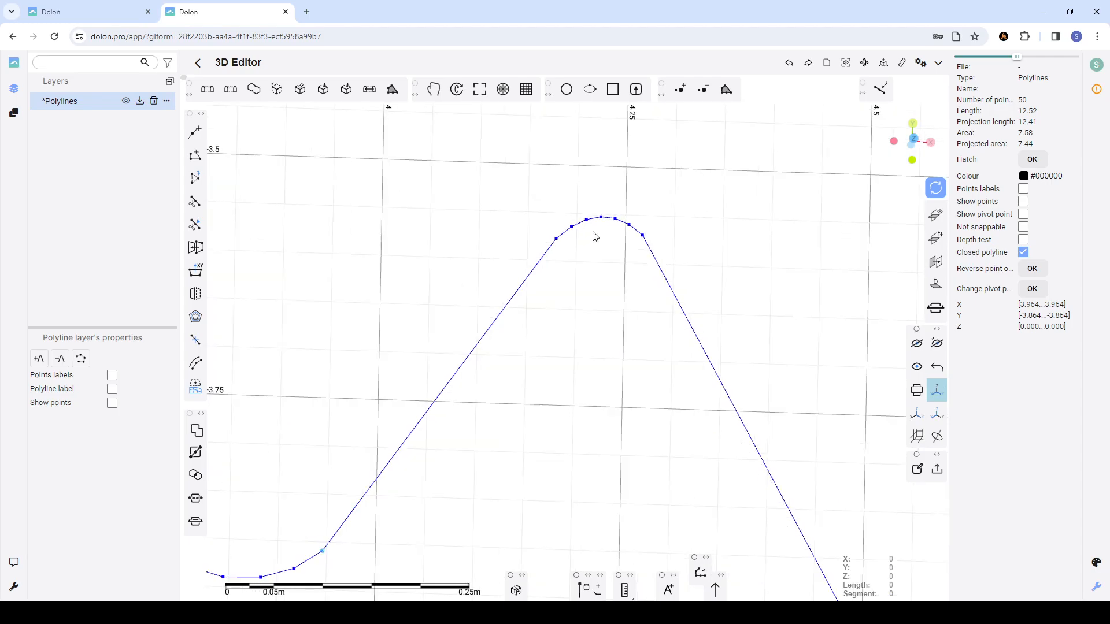
{"action": "scroll", "coordinate": [604, 240], "scroll_direction": "down", "scroll_amount": 10}
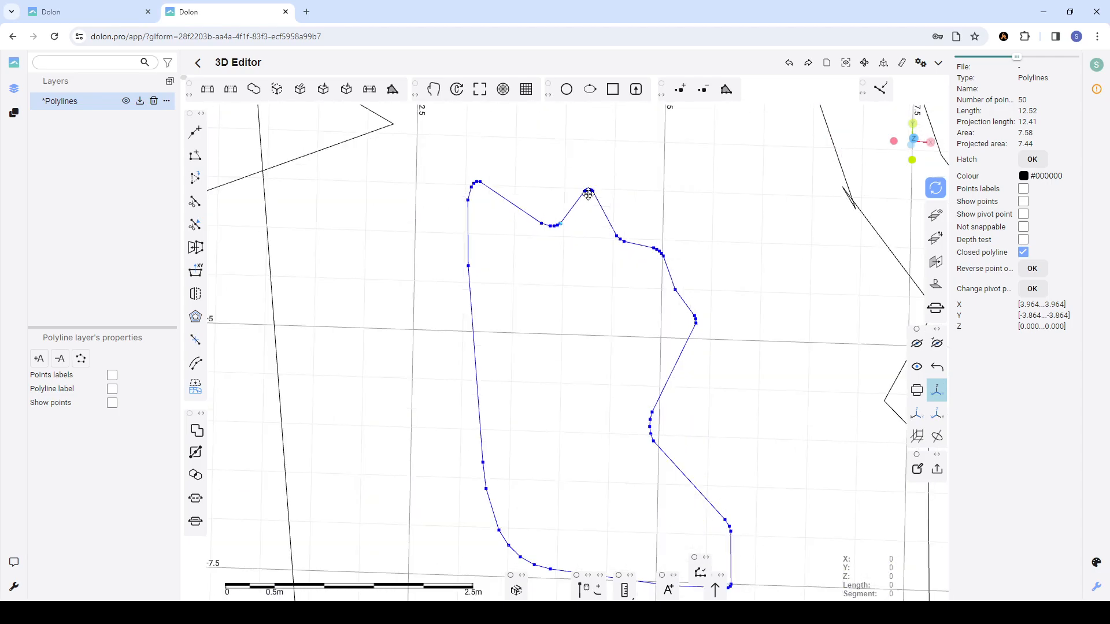
{"action": "scroll", "coordinate": [649, 366], "scroll_direction": "down", "scroll_amount": 2}
{"action": "scroll", "coordinate": [607, 280], "scroll_direction": "up", "scroll_amount": 6}
{"action": "scroll", "coordinate": [605, 291], "scroll_direction": "down", "scroll_amount": 4}
{"action": "scroll", "coordinate": [604, 289], "scroll_direction": "down", "scroll_amount": 4}
{"action": "left_click", "coordinate": [639, 284]}
{"action": "left_click", "coordinate": [611, 266]}
{"action": "left_click", "coordinate": [557, 293]}
{"action": "left_click", "coordinate": [477, 277]}
{"action": "scroll", "coordinate": [302, 322], "scroll_direction": "down", "scroll_amount": 3}
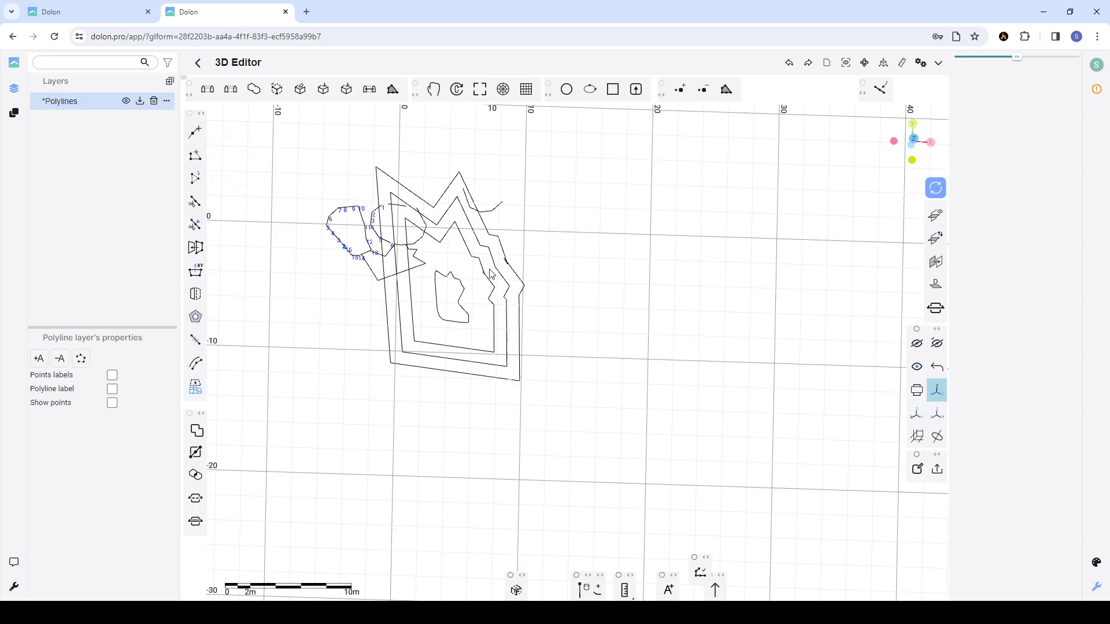
{"action": "scroll", "coordinate": [605, 280], "scroll_direction": "down", "scroll_amount": 3}
{"action": "scroll", "coordinate": [605, 280], "scroll_direction": "up", "scroll_amount": 3}
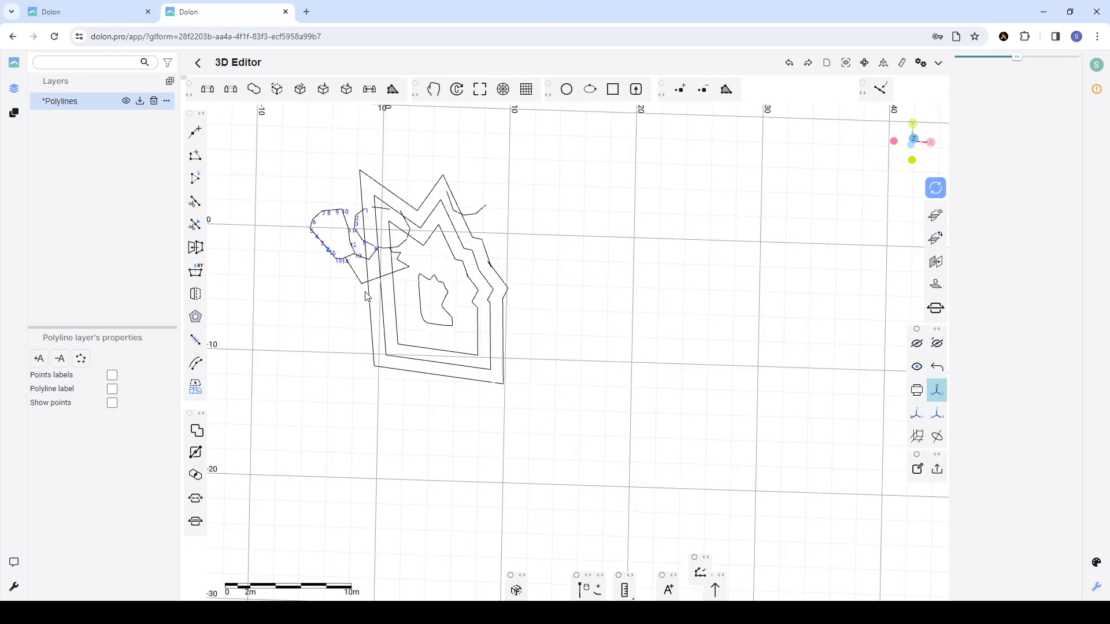
{"action": "right_click_drag", "start_coordinate": [583, 298], "coordinate": [688, 289]}
{"action": "scroll", "coordinate": [428, 287], "scroll_direction": "up", "scroll_amount": 2}
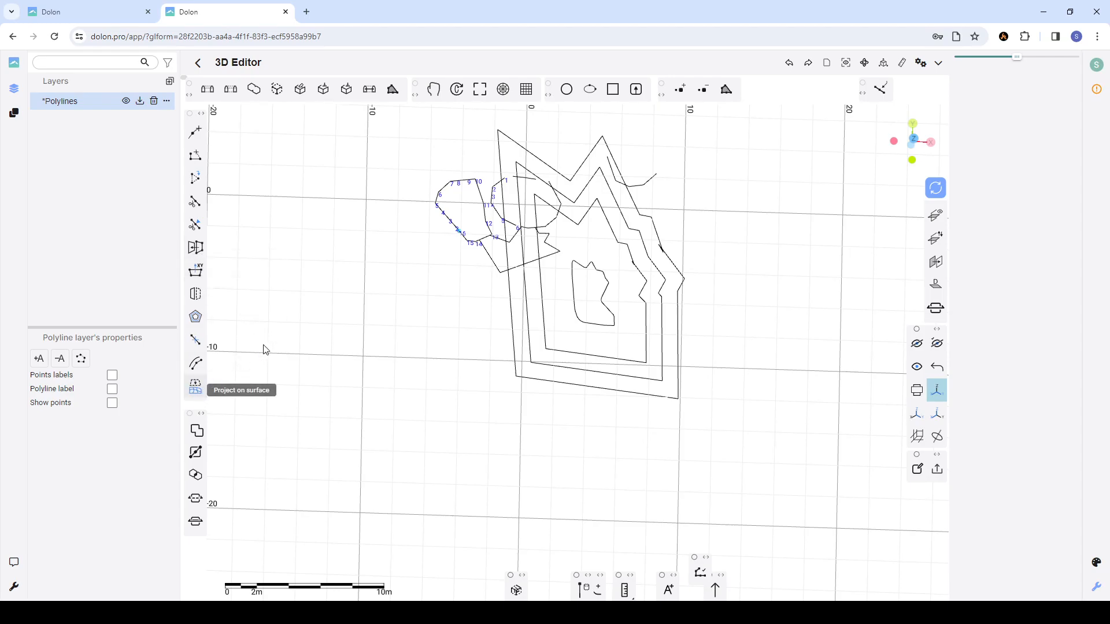
{"action": "scroll", "coordinate": [342, 320], "scroll_direction": "down", "scroll_amount": 5}
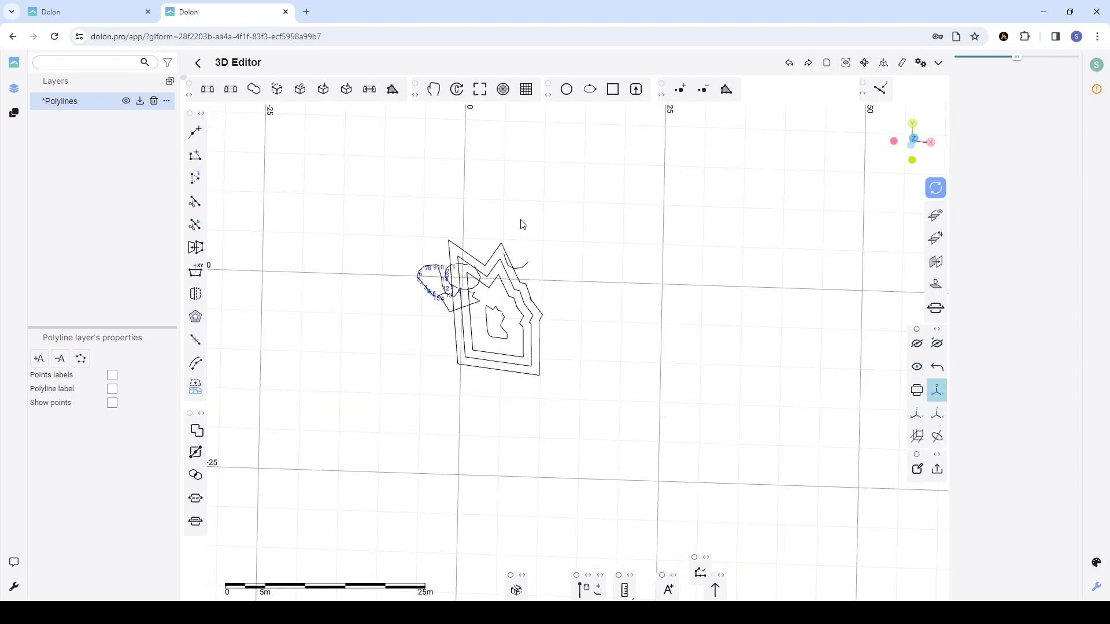
{"action": "left_click", "coordinate": [915, 139]}
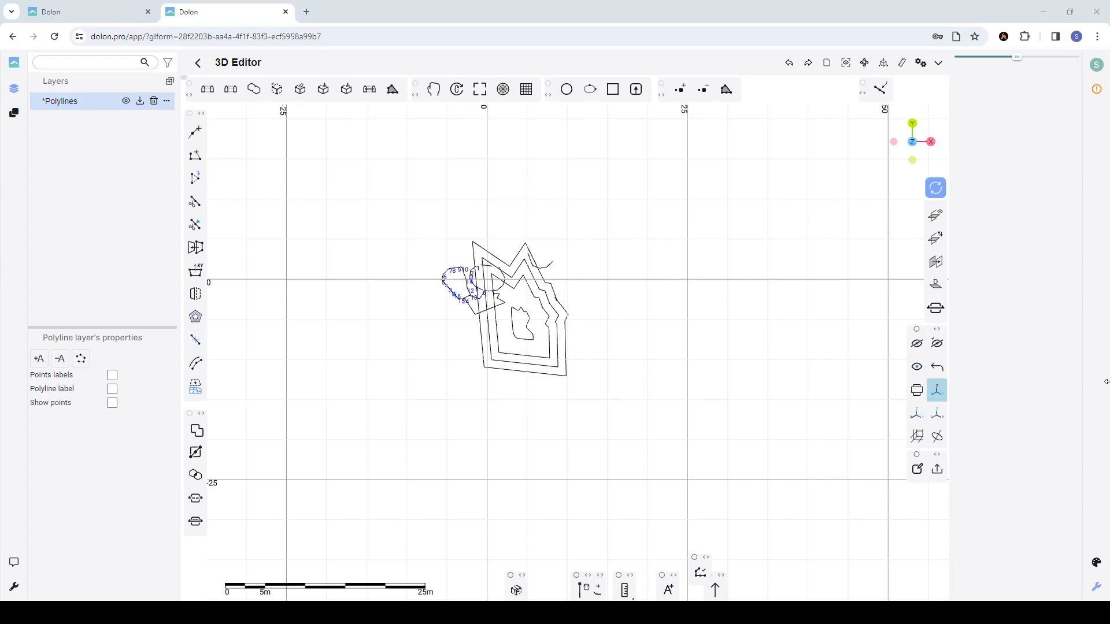
{"action": "scroll", "coordinate": [485, 320], "scroll_direction": "up", "scroll_amount": 2}
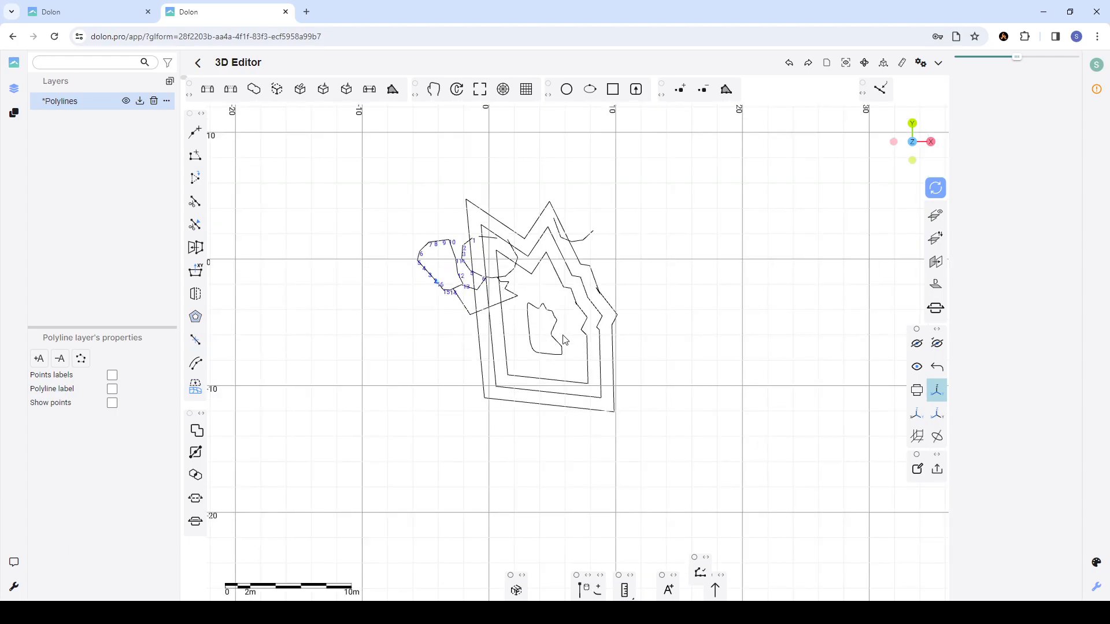
{"action": "scroll", "coordinate": [566, 339], "scroll_direction": "up", "scroll_amount": 1}
{"action": "scroll", "coordinate": [539, 373], "scroll_direction": "down", "scroll_amount": 1}
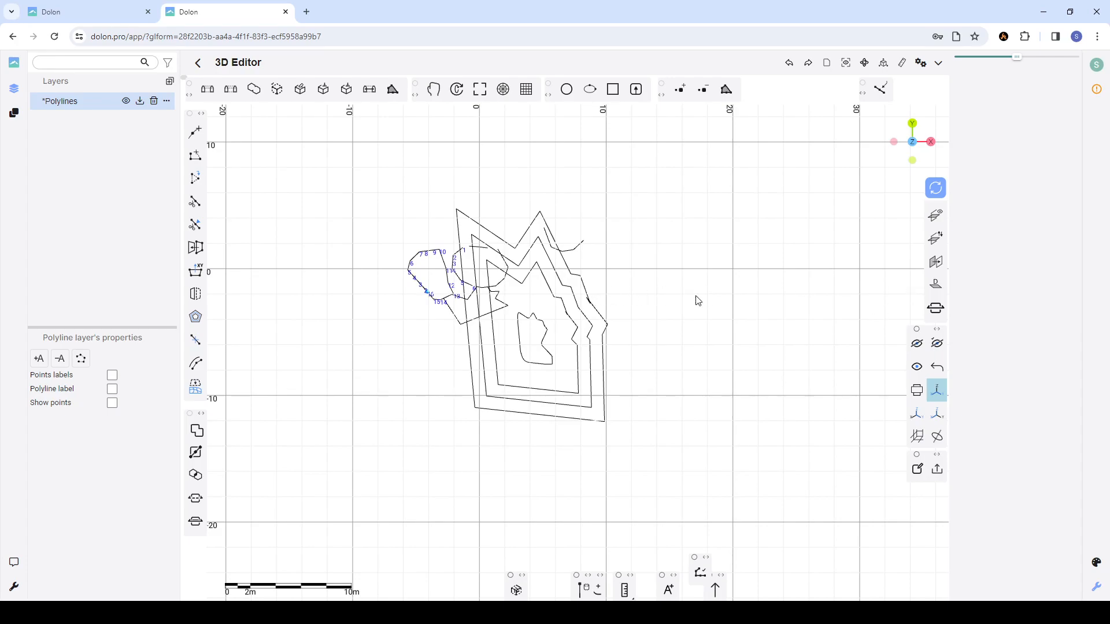
{"action": "scroll", "coordinate": [714, 364], "scroll_direction": "down", "scroll_amount": 2}
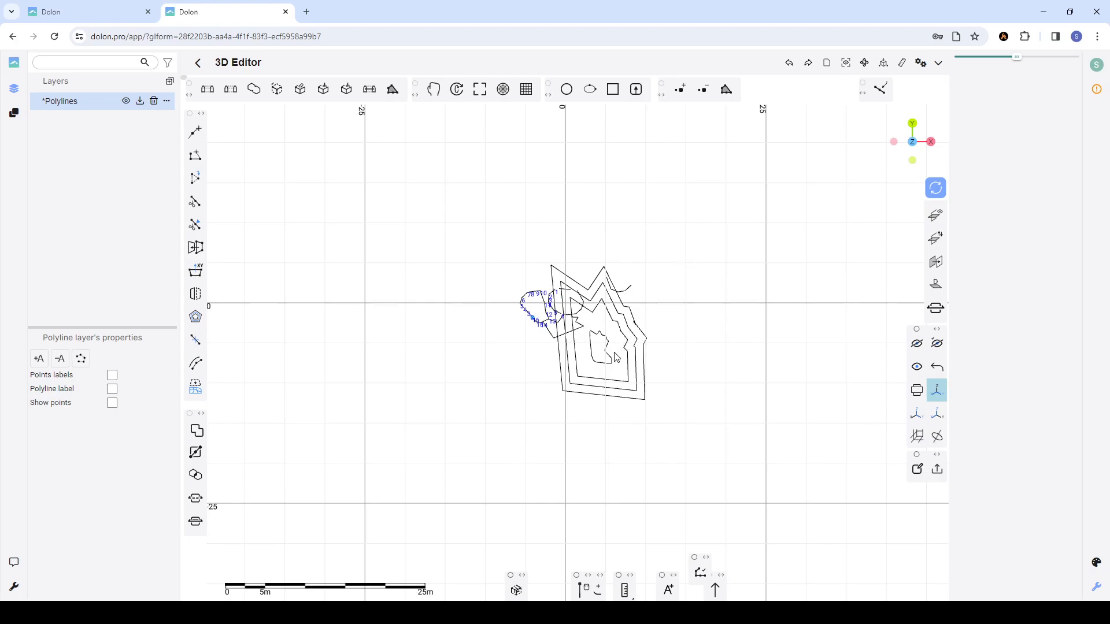
{"action": "scroll", "coordinate": [618, 354], "scroll_direction": "up", "scroll_amount": 3}
{"action": "scroll", "coordinate": [609, 367], "scroll_direction": "down", "scroll_amount": 2}
{"action": "scroll", "coordinate": [577, 324], "scroll_direction": "up", "scroll_amount": 3}
{"action": "scroll", "coordinate": [578, 327], "scroll_direction": "down", "scroll_amount": 2}
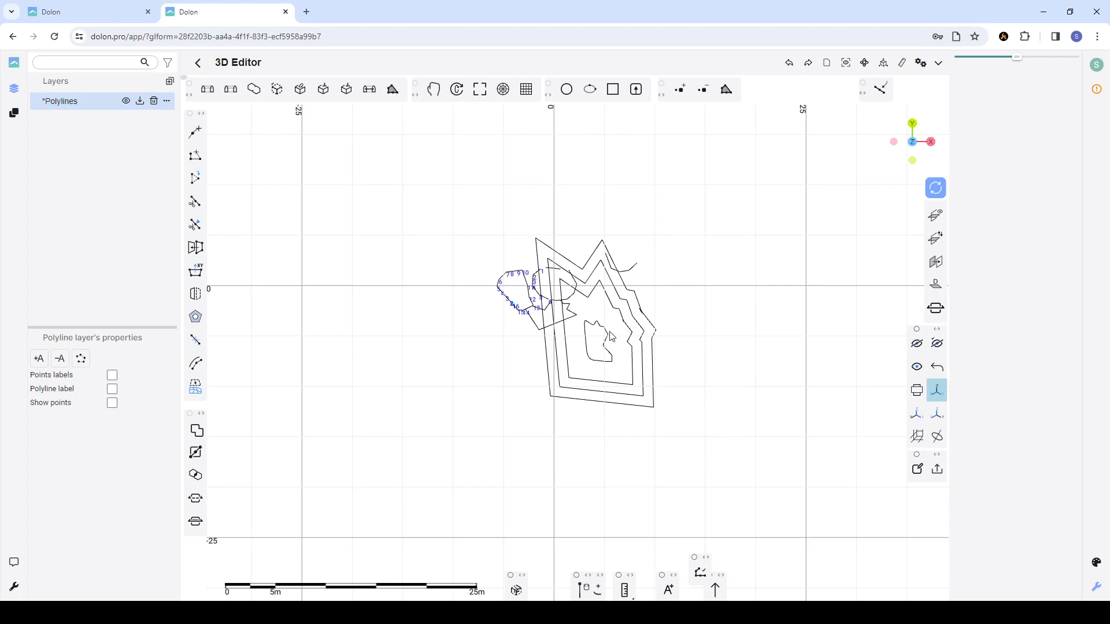
{"action": "scroll", "coordinate": [613, 336], "scroll_direction": "down", "scroll_amount": 2}
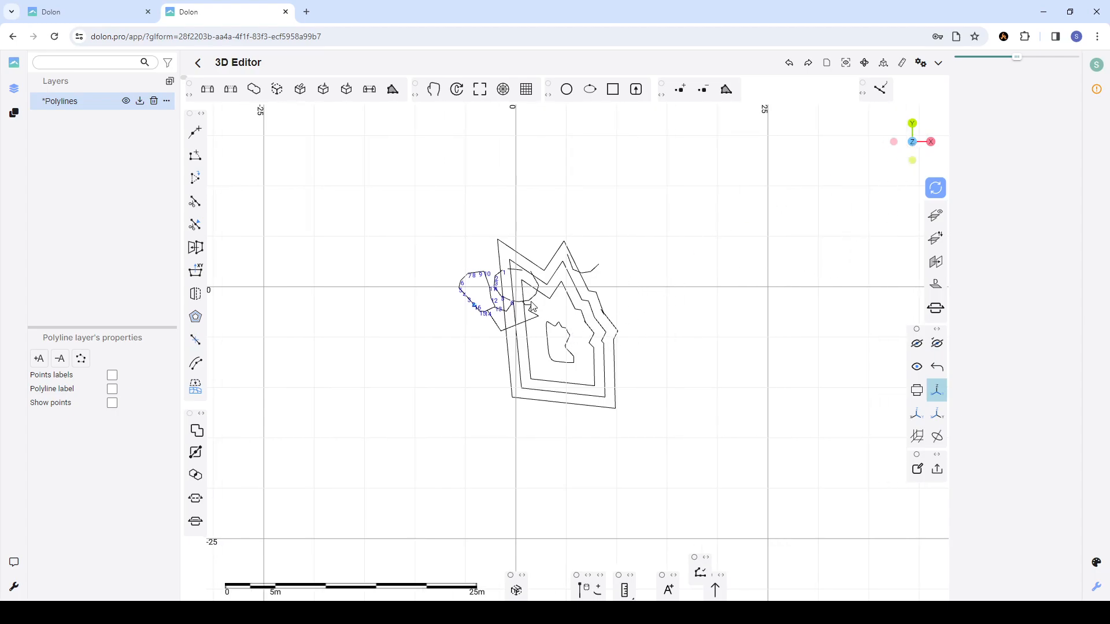
{"action": "scroll", "coordinate": [532, 306], "scroll_direction": "up", "scroll_amount": 4}
{"action": "scroll", "coordinate": [529, 393], "scroll_direction": "down", "scroll_amount": 2}
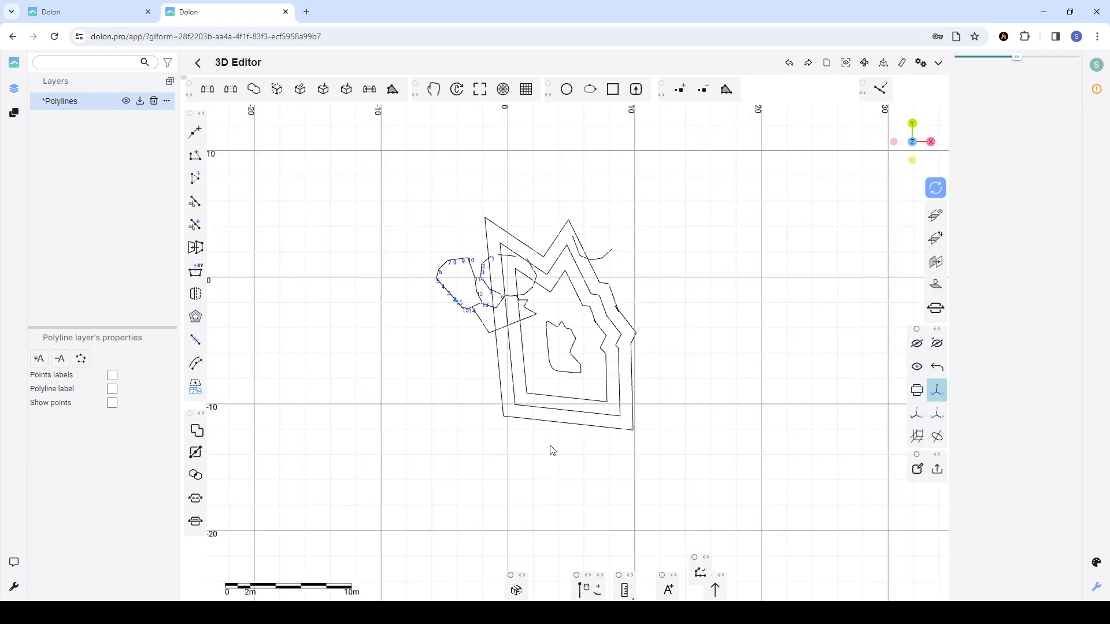
- Switch to the front view looking along the Y axis and show the XZ grid
{"action": "left_click_drag", "start_coordinate": [552, 461], "coordinate": [714, 241]}
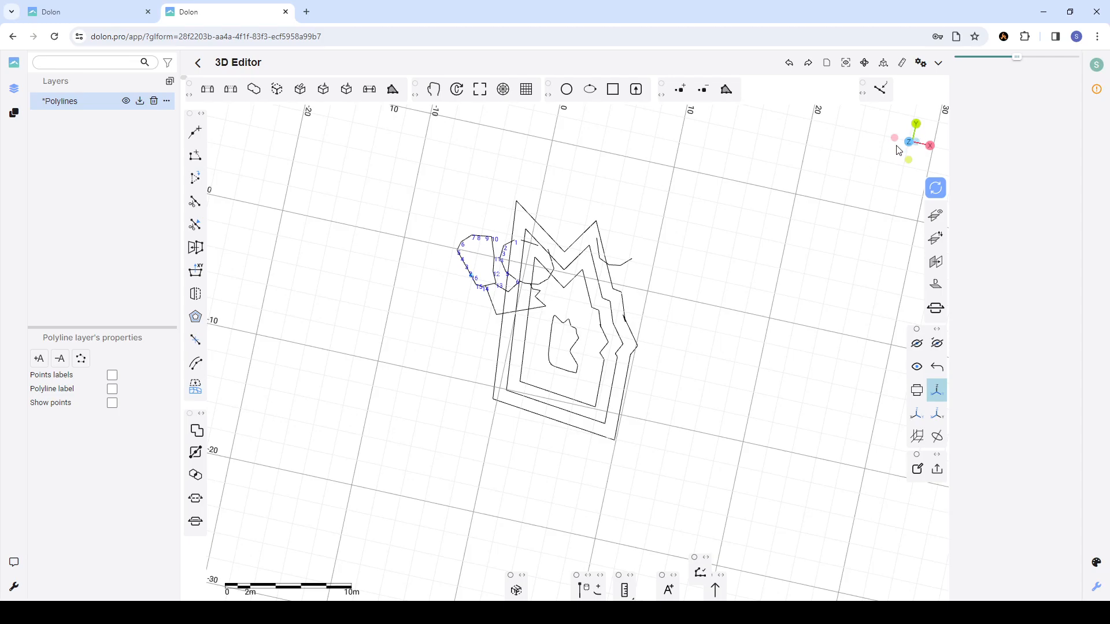
{"action": "left_click", "coordinate": [909, 160]}
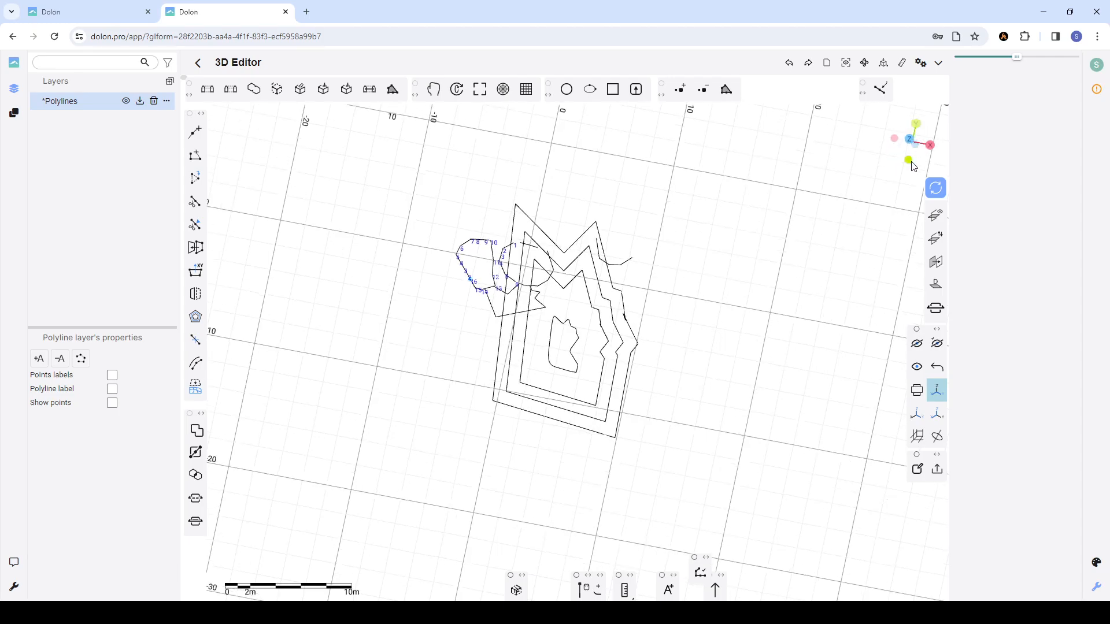
{"action": "scroll", "coordinate": [473, 364], "scroll_direction": "up", "scroll_amount": 3}
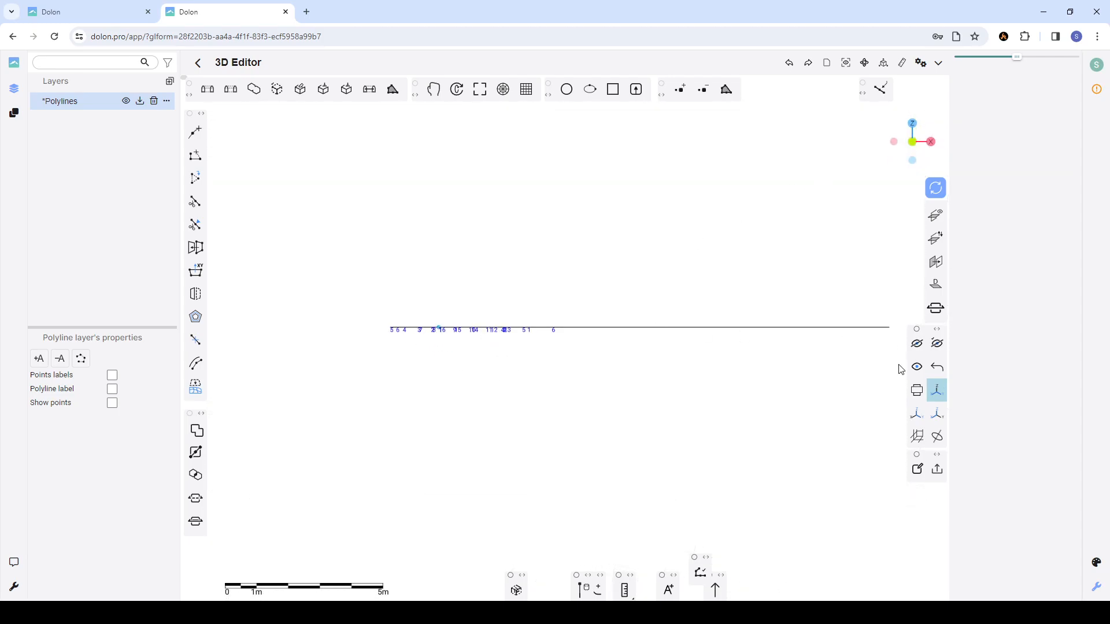
{"action": "left_click", "coordinate": [921, 420]}
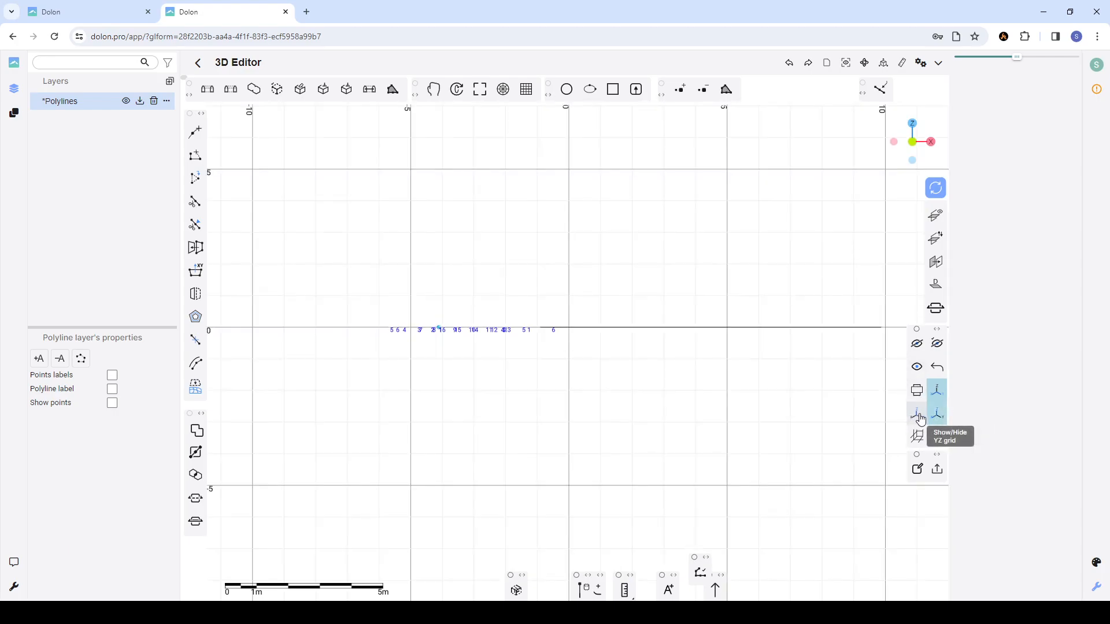
{"action": "scroll", "coordinate": [495, 349], "scroll_direction": "down", "scroll_amount": 2}
{"action": "scroll", "coordinate": [379, 353], "scroll_direction": "up", "scroll_amount": 2}
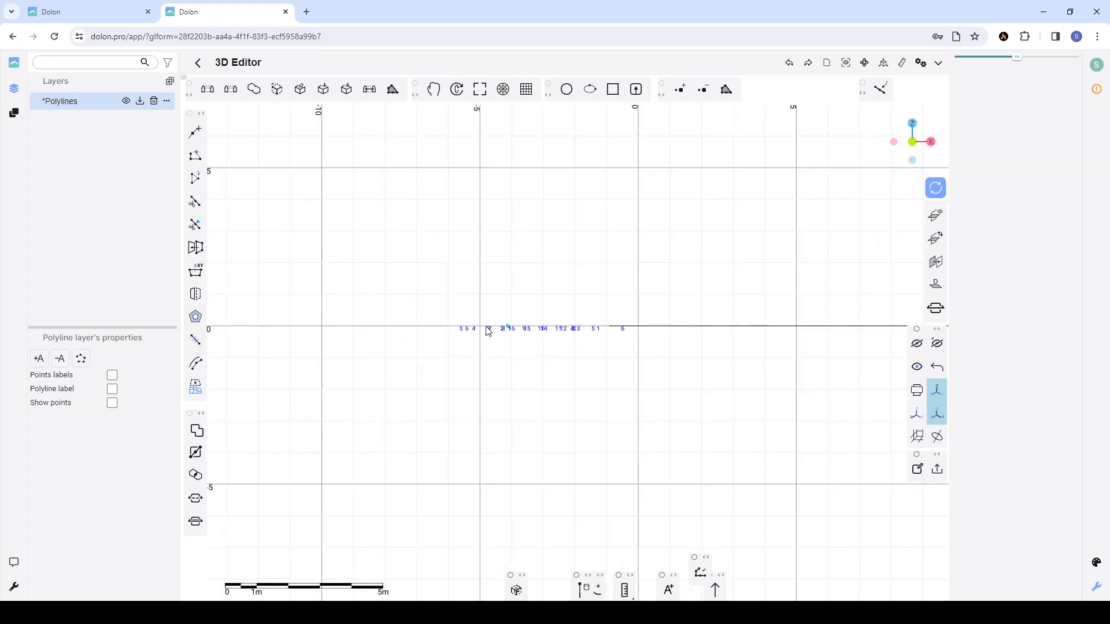
{"action": "scroll", "coordinate": [555, 330], "scroll_direction": "up", "scroll_amount": 2}
{"action": "scroll", "coordinate": [601, 328], "scroll_direction": "down", "scroll_amount": 2}
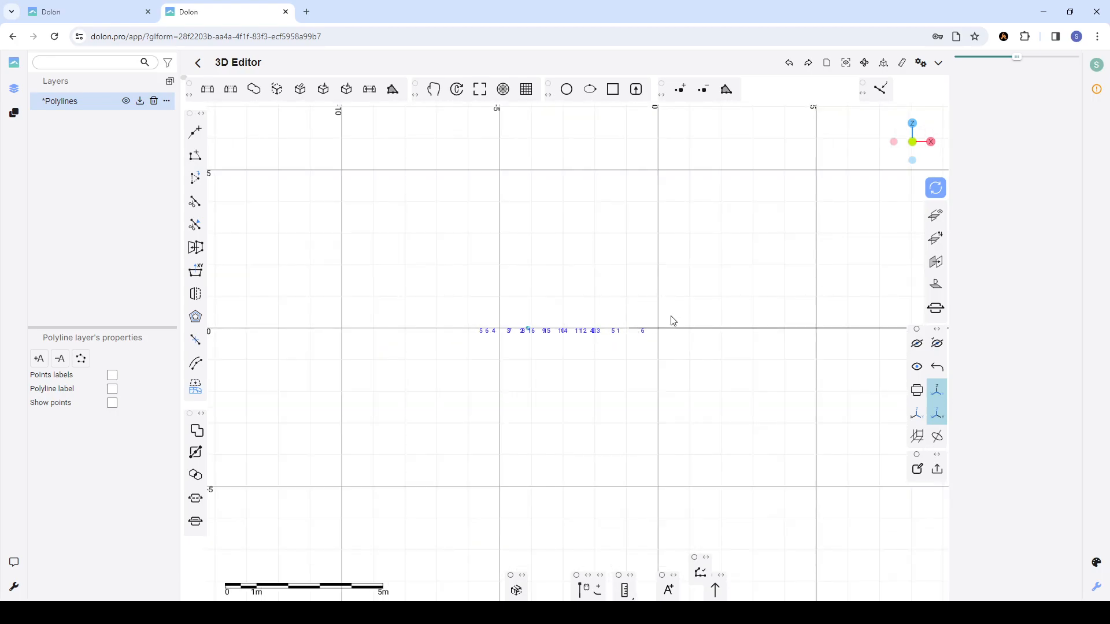
{"action": "scroll", "coordinate": [670, 324], "scroll_direction": "down", "scroll_amount": 4}
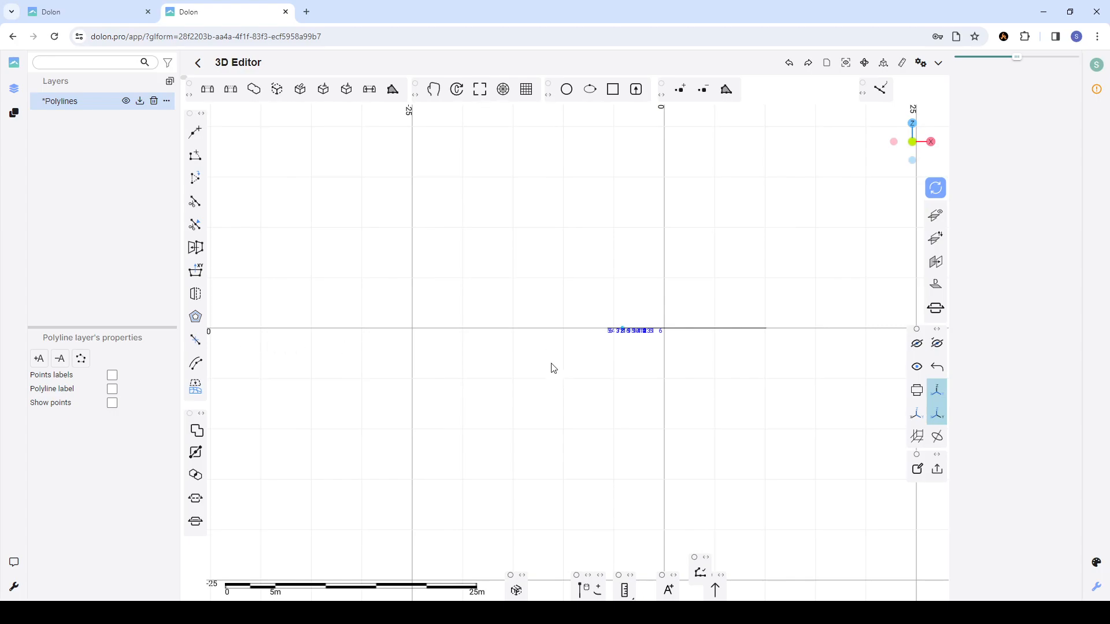
{"action": "scroll", "coordinate": [549, 364], "scroll_direction": "down", "scroll_amount": 2}
{"action": "scroll", "coordinate": [568, 356], "scroll_direction": "down", "scroll_amount": 2}
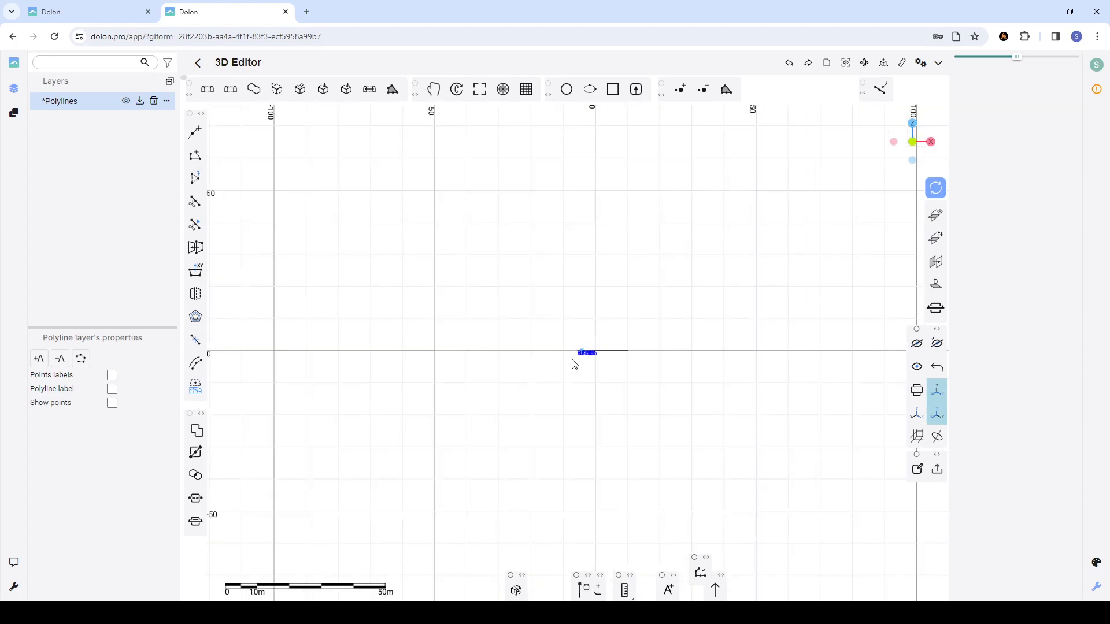
- Define a horizontal reference plane from two points at Z 50, about 63 m apart, using Cartesian coordinate entry, and show the plane
{"action": "scroll", "coordinate": [574, 364], "scroll_direction": "down", "scroll_amount": 1}
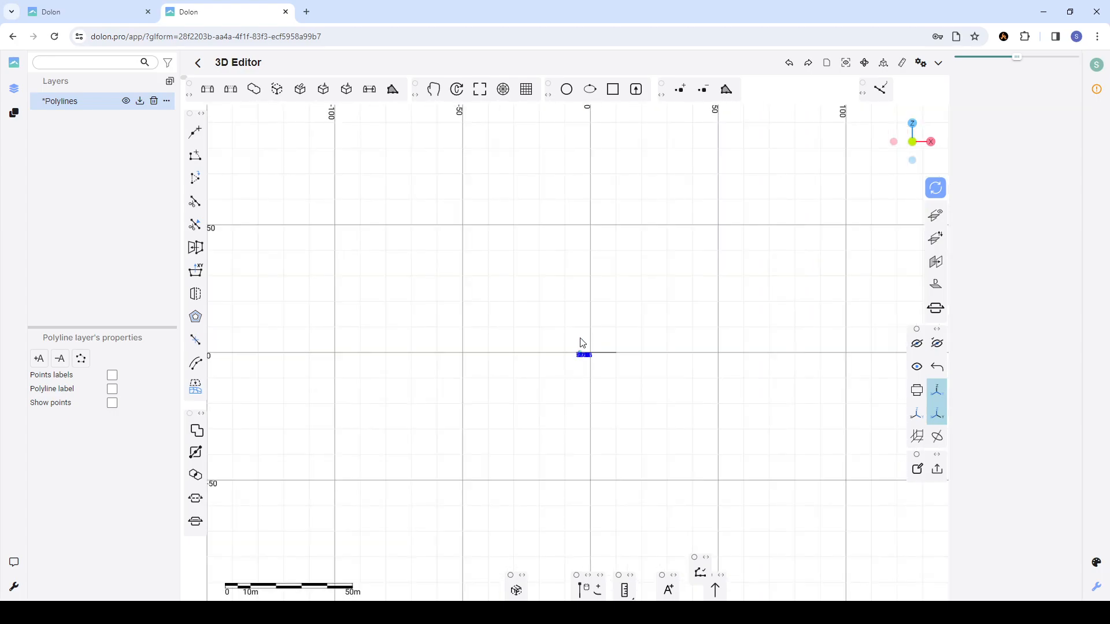
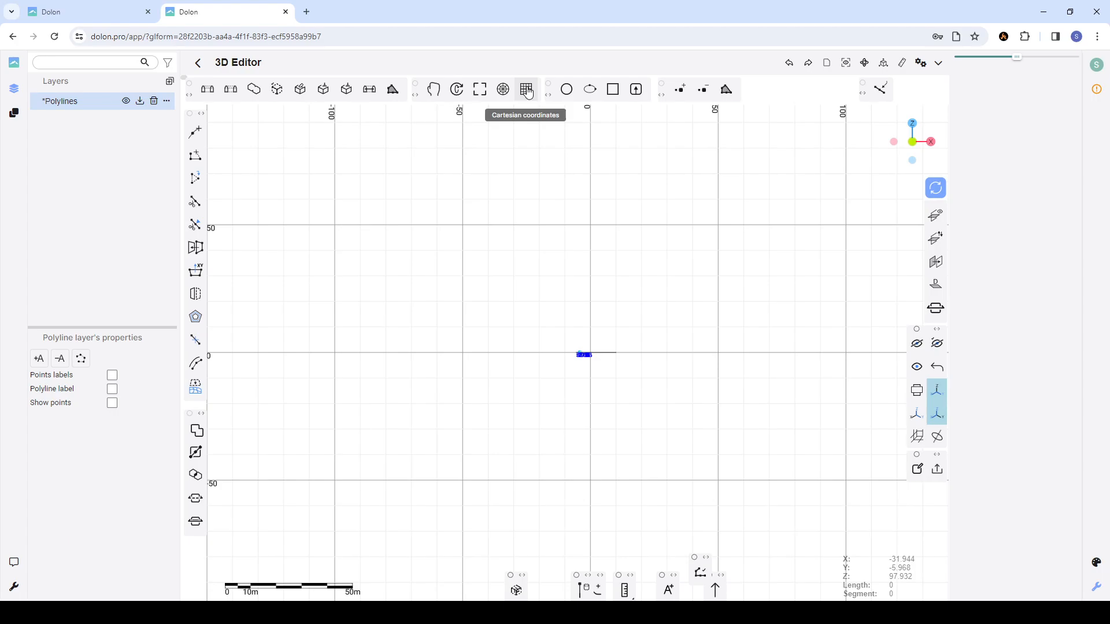
{"action": "left_click", "coordinate": [527, 90]}
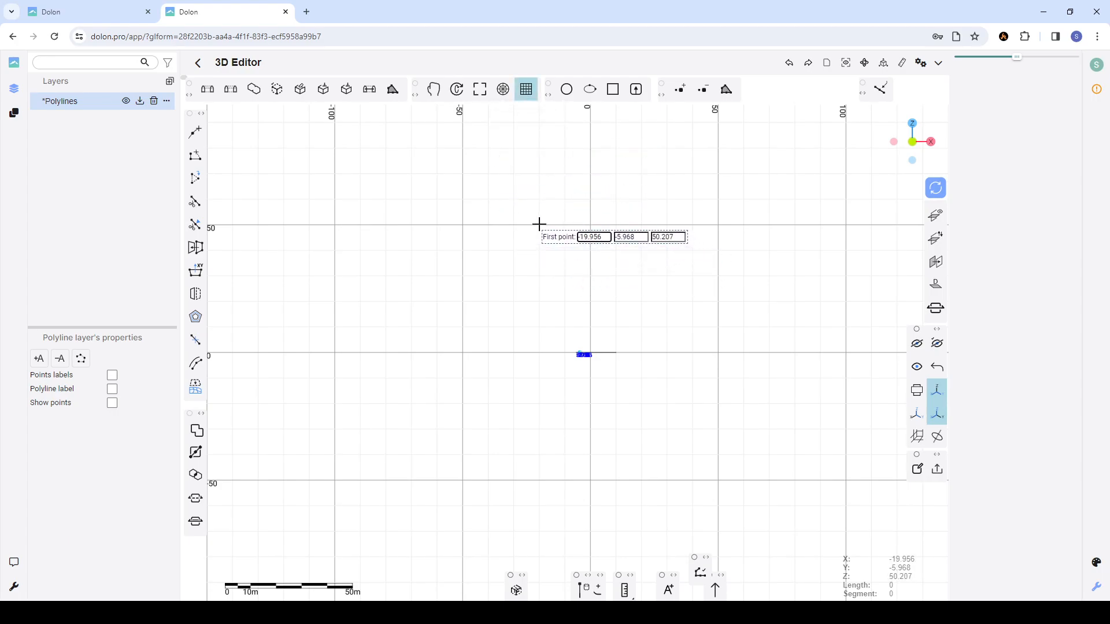
{"action": "key", "text": "Tab"}
{"action": "key", "text": "Tab"}
{"action": "type", "text": "50"}
{"action": "key", "text": "Return"}
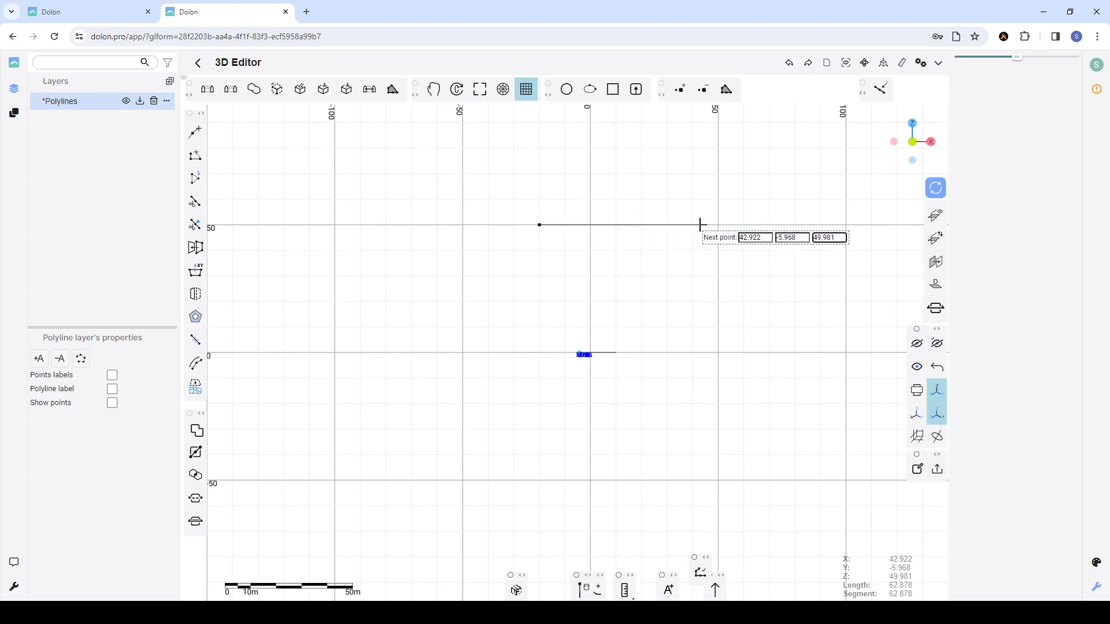
{"action": "key", "text": "Tab"}
{"action": "type", "text": "5"}
{"action": "key", "text": "Return"}
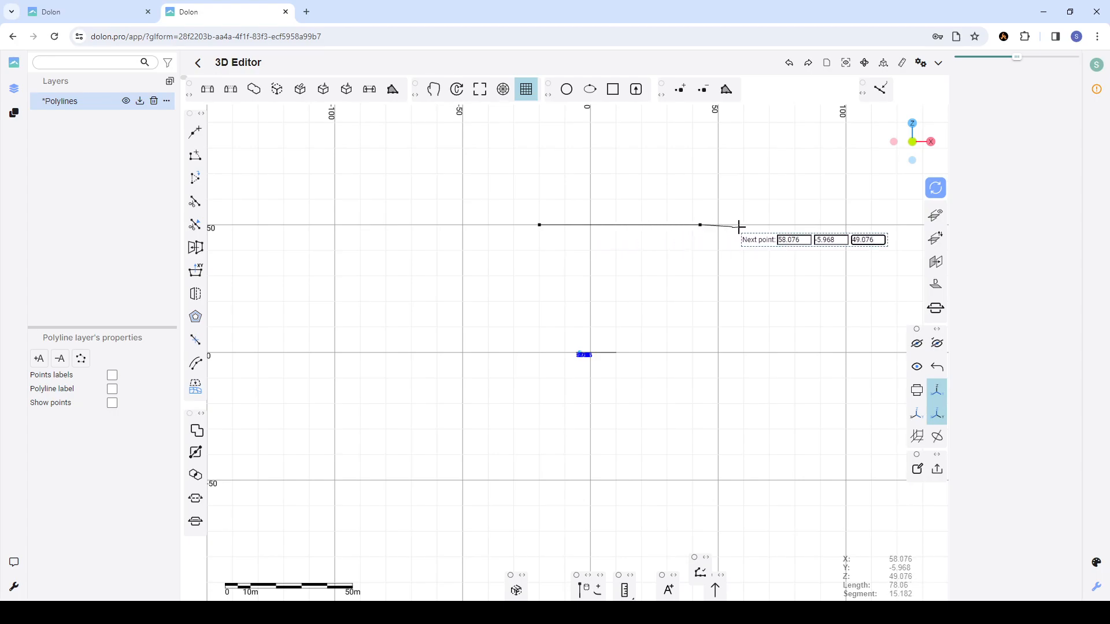
{"action": "key", "text": "Escape"}
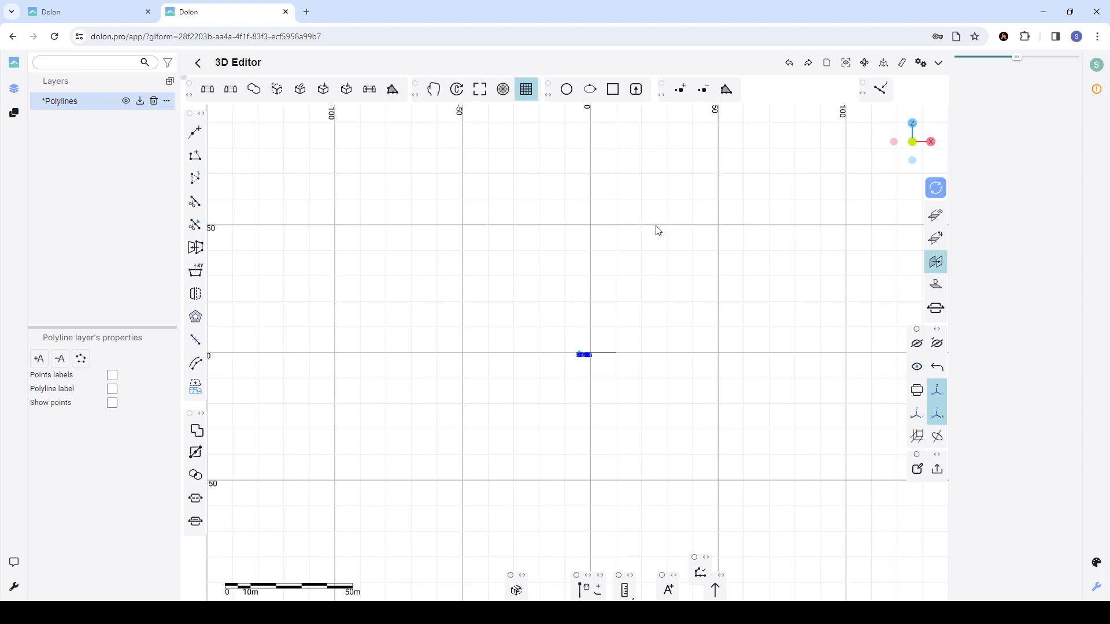
{"action": "left_click", "coordinate": [936, 217]}
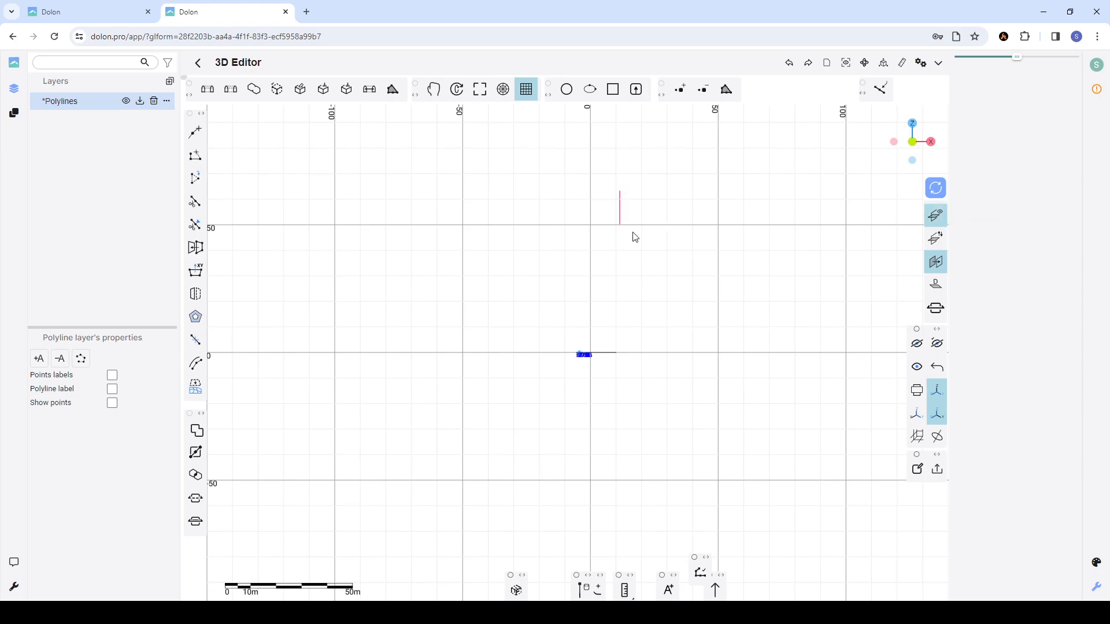
{"action": "mouse_move", "coordinate": [636, 234]}
{"action": "left_mouse_down"}
{"action": "mouse_move", "coordinate": [630, 260]}
{"action": "mouse_move", "coordinate": [630, 233]}
{"action": "mouse_move", "coordinate": [656, 208]}
{"action": "mouse_move", "coordinate": [631, 253]}
{"action": "mouse_move", "coordinate": [629, 231]}
{"action": "mouse_move", "coordinate": [639, 232]}
{"action": "left_mouse_up"}
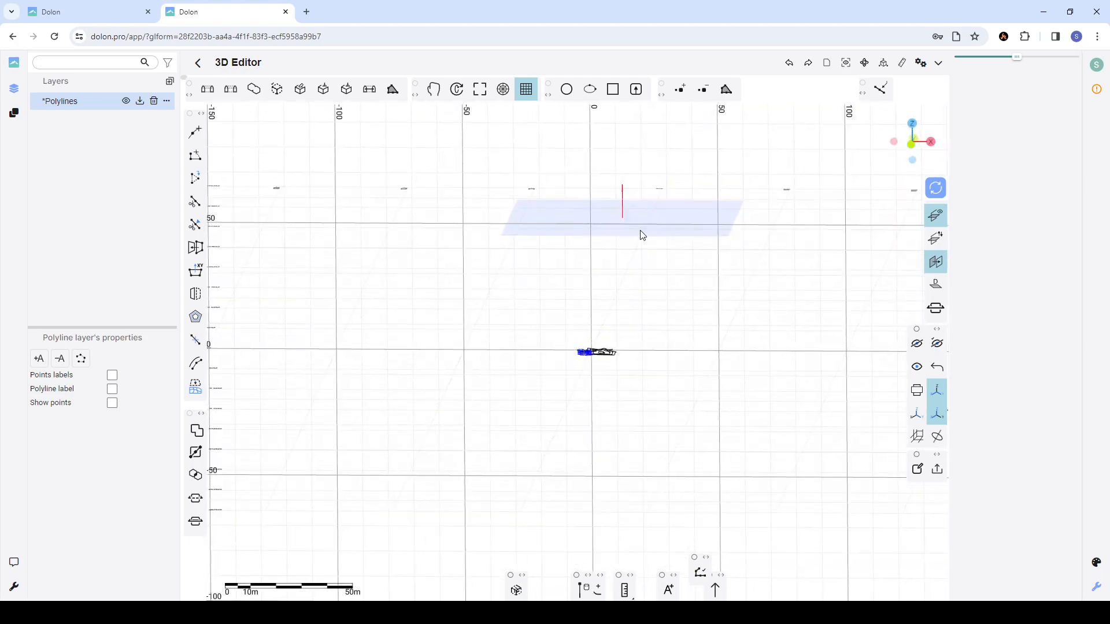
- Hide the XZ grid and switch to the top view looking down the Z axis
{"action": "left_click", "coordinate": [938, 416]}
{"action": "mouse_move", "coordinate": [657, 248]}
{"action": "left_mouse_down"}
{"action": "mouse_move", "coordinate": [666, 268]}
{"action": "mouse_move", "coordinate": [645, 246]}
{"action": "mouse_move", "coordinate": [637, 252]}
{"action": "mouse_move", "coordinate": [657, 248]}
{"action": "mouse_move", "coordinate": [595, 270]}
{"action": "mouse_move", "coordinate": [612, 248]}
{"action": "mouse_move", "coordinate": [659, 248]}
{"action": "mouse_move", "coordinate": [646, 268]}
{"action": "mouse_move", "coordinate": [663, 248]}
{"action": "mouse_move", "coordinate": [639, 285]}
{"action": "mouse_move", "coordinate": [664, 254]}
{"action": "left_mouse_up"}
{"action": "left_click", "coordinate": [899, 158]}
{"action": "scroll", "coordinate": [633, 288], "scroll_direction": "up", "scroll_amount": 2}
{"action": "scroll", "coordinate": [613, 295], "scroll_direction": "down", "scroll_amount": 2}
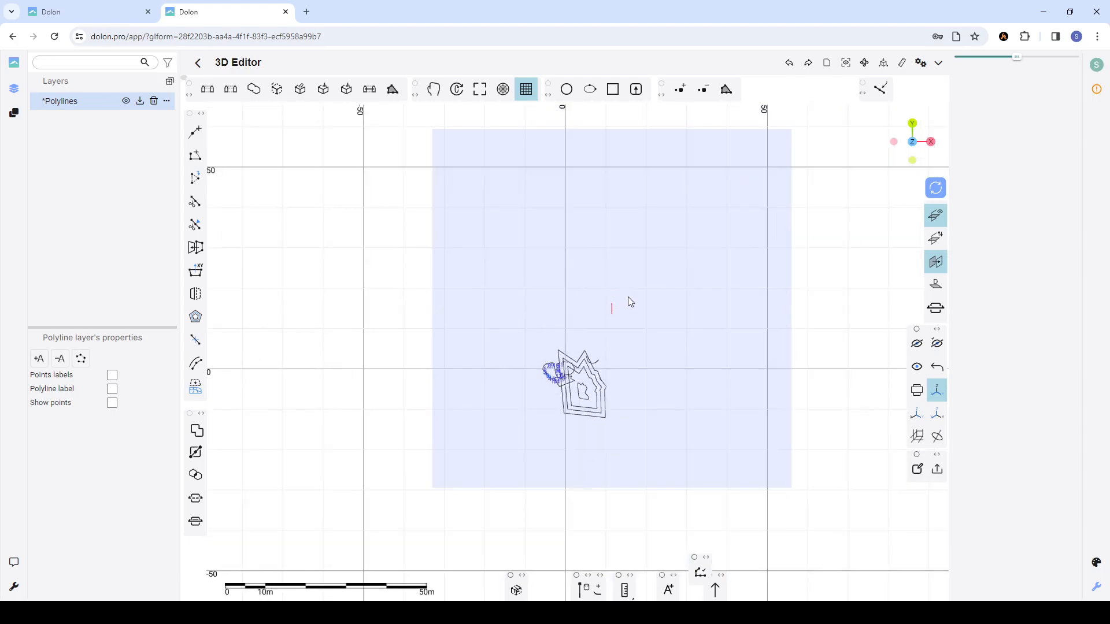
{"action": "scroll", "coordinate": [626, 291], "scroll_direction": "up", "scroll_amount": 3}
{"action": "scroll", "coordinate": [623, 290], "scroll_direction": "down", "scroll_amount": 3}
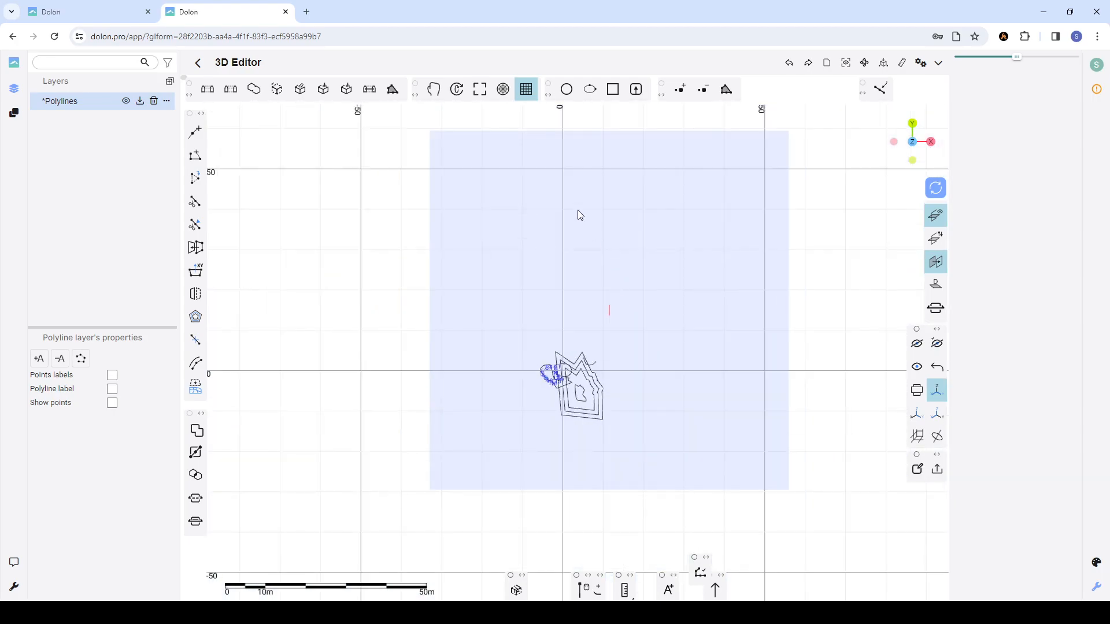
- Turn off Cartesian coordinate entry and draw a closed ten-point polyline about 37 m wide on the reference plane, above the nested polylines
{"action": "left_click", "coordinate": [524, 92]}
{"action": "left_click", "coordinate": [196, 138]}
{"action": "left_click", "coordinate": [509, 243]}
{"action": "left_click", "coordinate": [488, 275]}
{"action": "left_click", "coordinate": [513, 308]}
{"action": "left_click", "coordinate": [556, 330]}
{"action": "left_click", "coordinate": [614, 343]}
{"action": "left_click", "coordinate": [638, 315]}
{"action": "left_click", "coordinate": [631, 280]}
{"action": "left_click", "coordinate": [579, 249]}
{"action": "left_click", "coordinate": [559, 221]}
{"action": "left_click", "coordinate": [535, 229]}
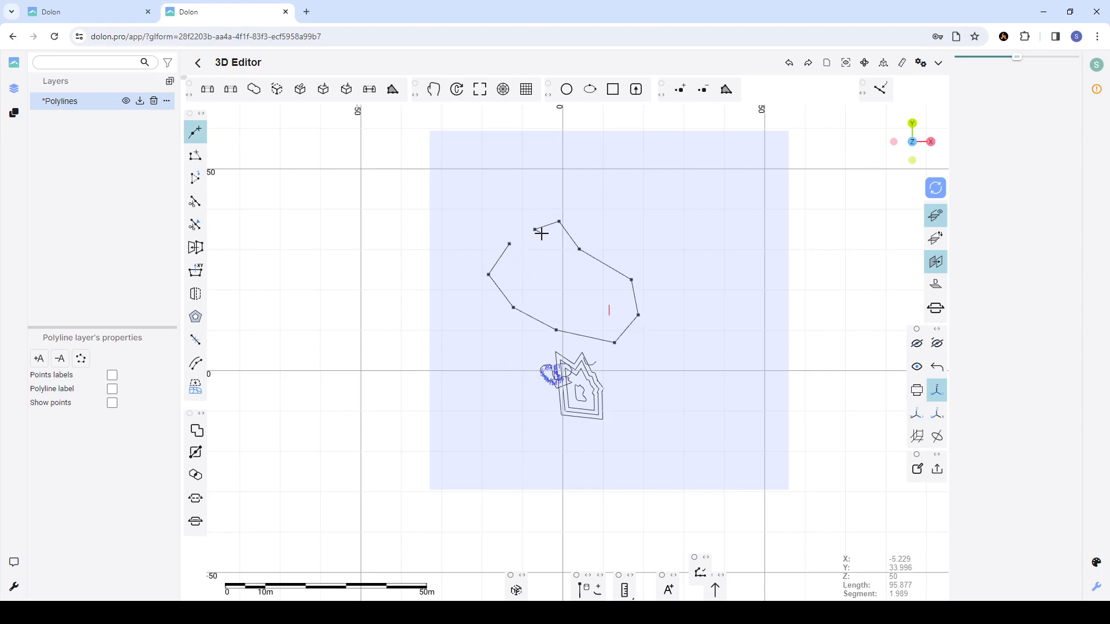
{"action": "key", "text": "c"}
- Move the inward vertex on the upper-right side of the ten-point polyline outward to even out its outline, and leave it deselected
{"action": "left_click", "coordinate": [571, 239]}
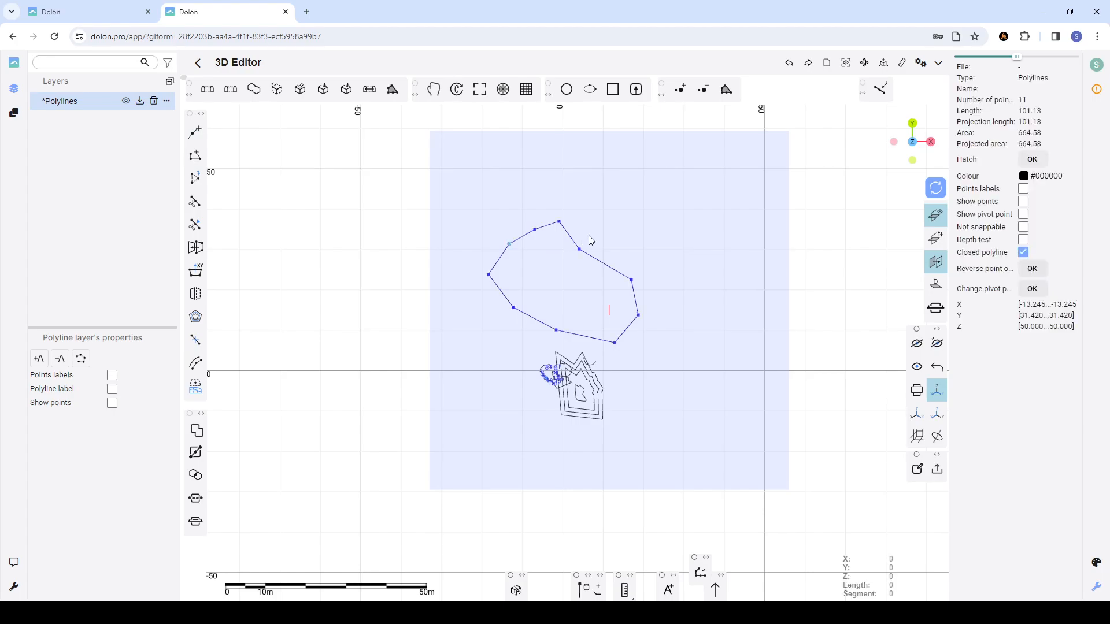
{"action": "left_click_drag", "start_coordinate": [579, 249], "coordinate": [590, 237]}
{"action": "left_click", "coordinate": [612, 217]}
{"action": "left_click", "coordinate": [565, 232]}
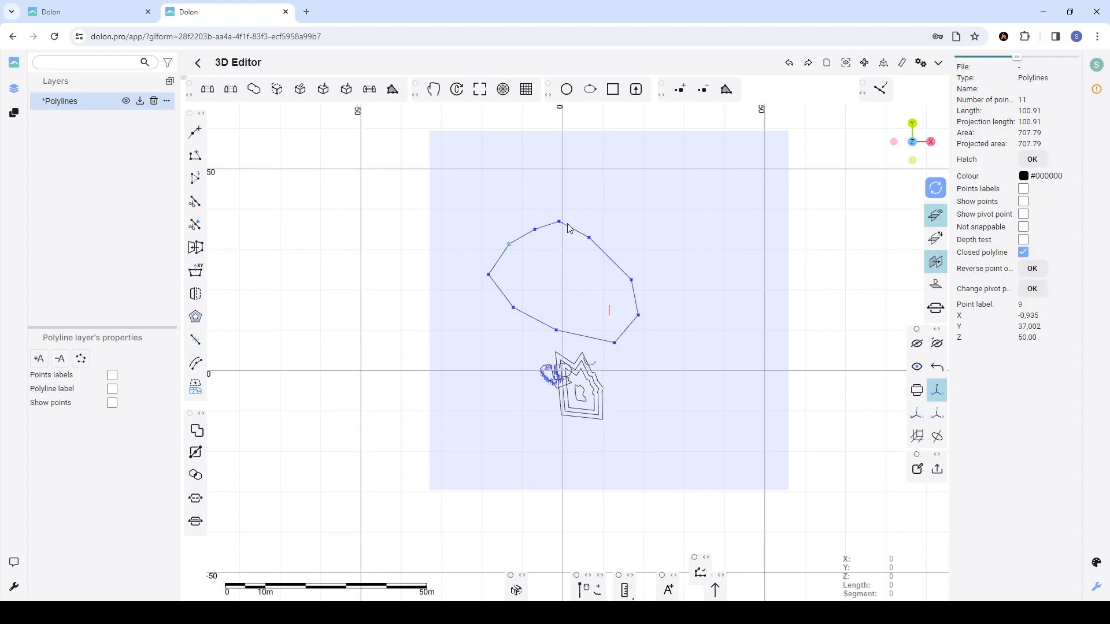
{"action": "left_click", "coordinate": [597, 226]}
- Draw a smaller closed seven-point polyline about 21 m wide on the reference plane, up and to the right of the ten-point polyline
{"action": "left_click", "coordinate": [196, 133]}
{"action": "left_click", "coordinate": [646, 215]}
{"action": "left_click", "coordinate": [651, 246]}
{"action": "left_click", "coordinate": [685, 269]}
{"action": "left_click", "coordinate": [733, 249]}
{"action": "left_click", "coordinate": [731, 214]}
{"action": "left_click", "coordinate": [702, 200]}
{"action": "left_click", "coordinate": [676, 202]}
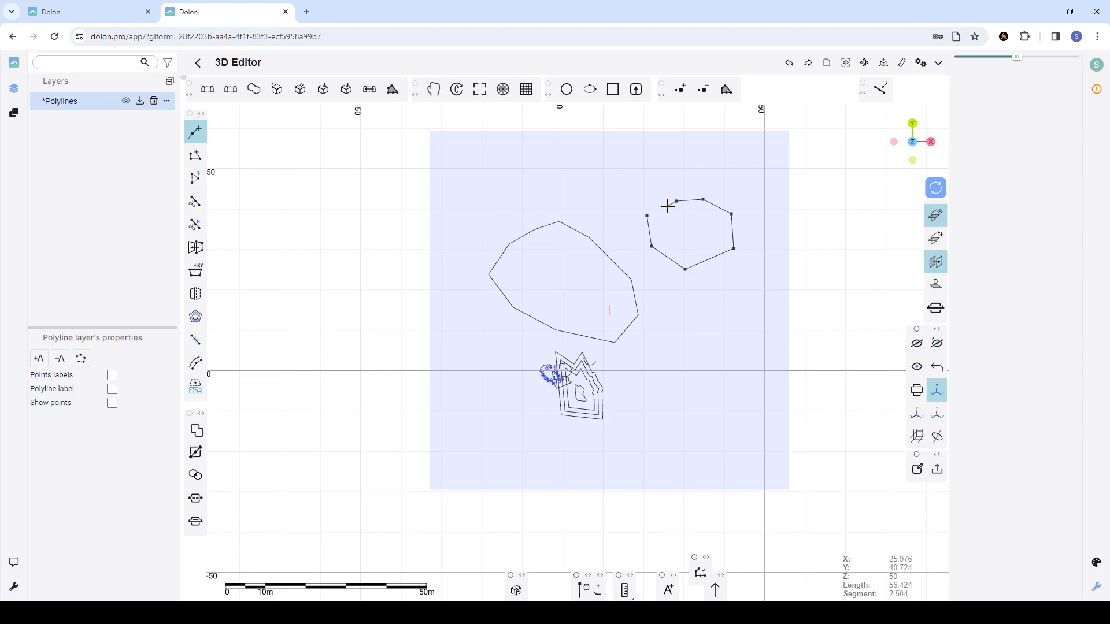
{"action": "double_click", "coordinate": [668, 206]}
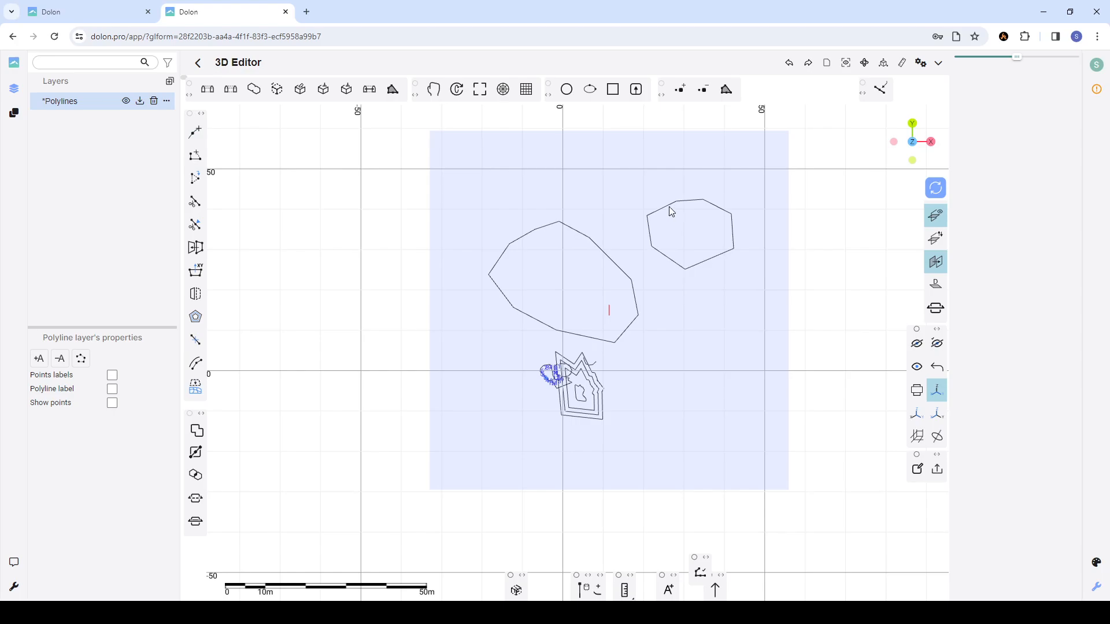
- Open the seven-point polyline by removing its closing segment, and close it again
{"action": "left_click", "coordinate": [669, 208]}
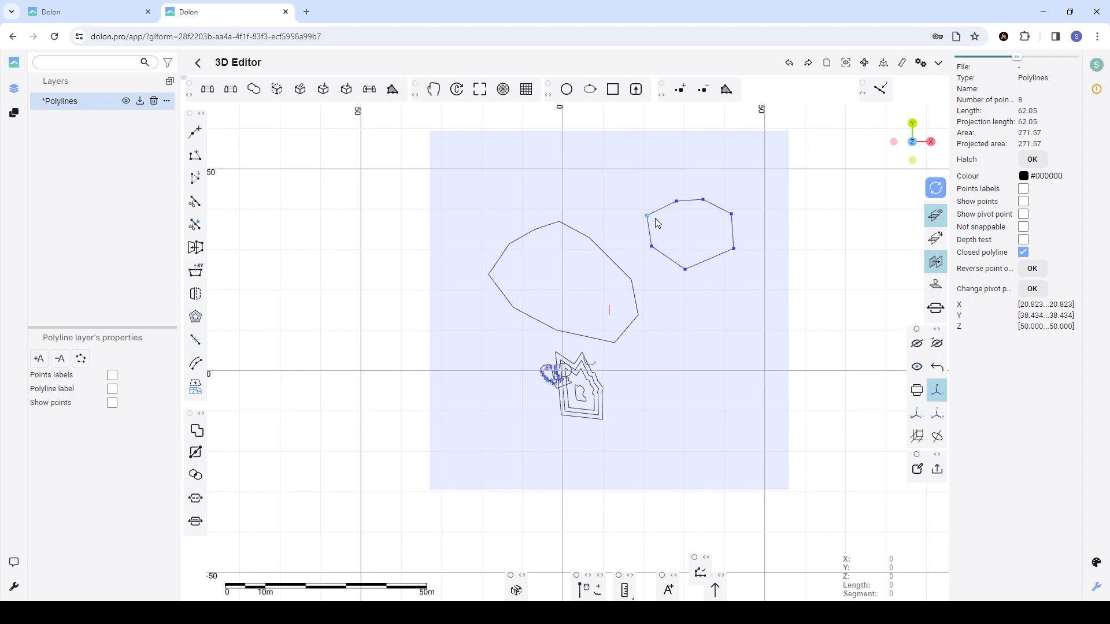
{"action": "key", "text": "Delete"}
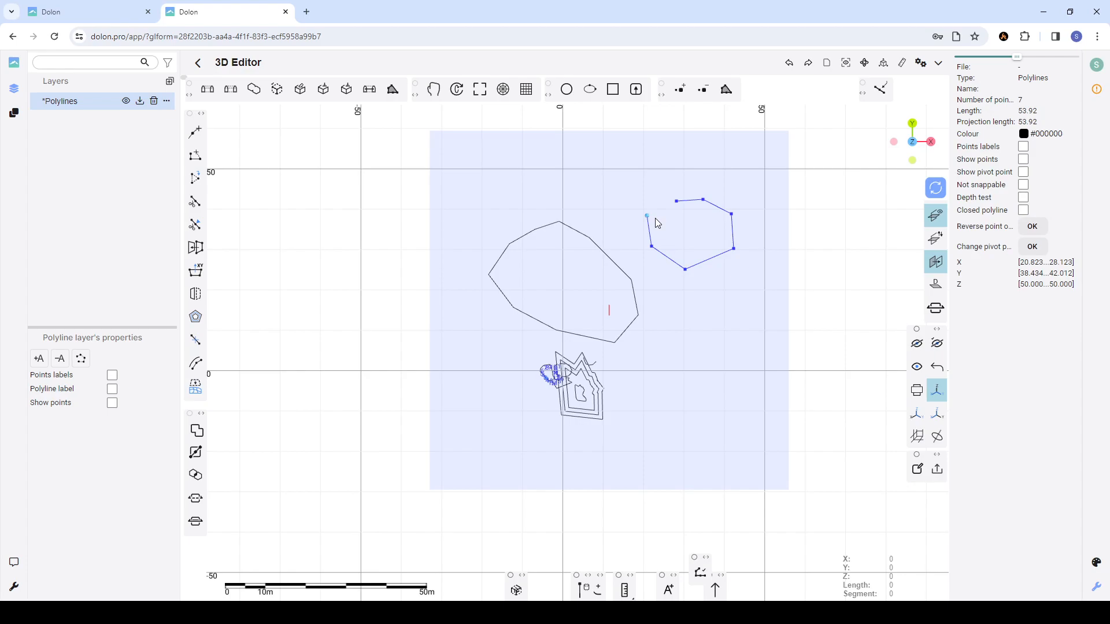
{"action": "left_click", "coordinate": [677, 224]}
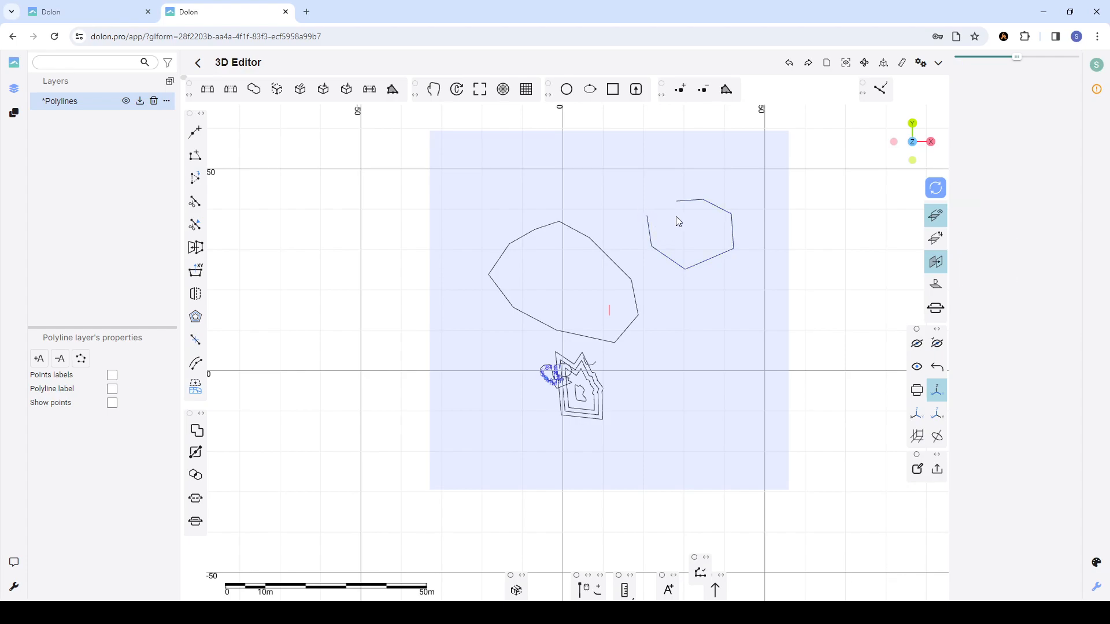
{"action": "left_click", "coordinate": [685, 202]}
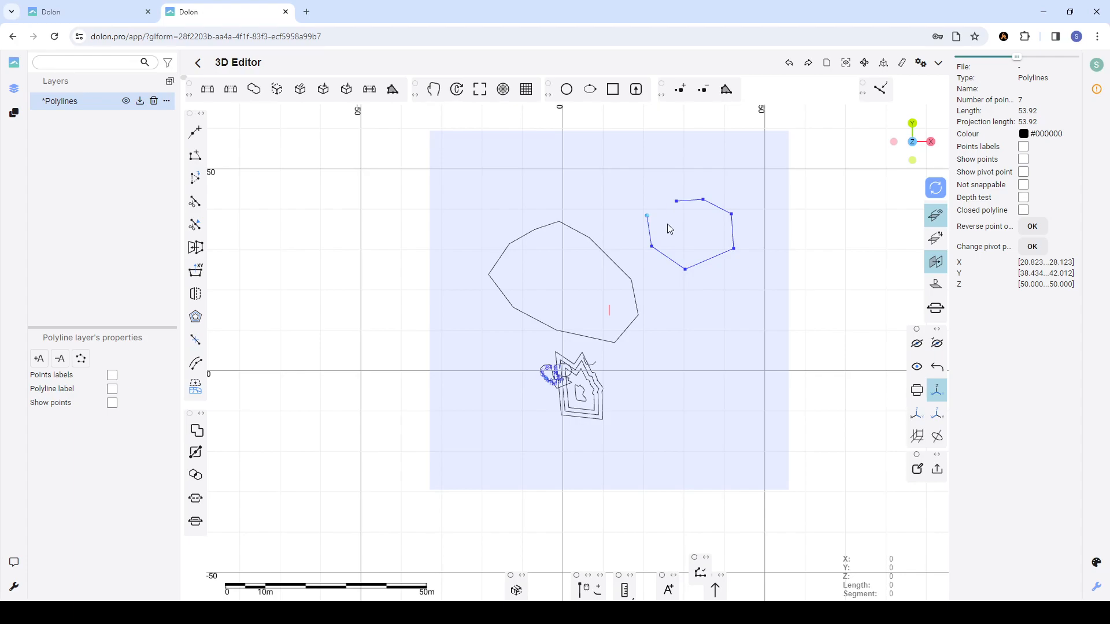
{"action": "key", "text": "c"}
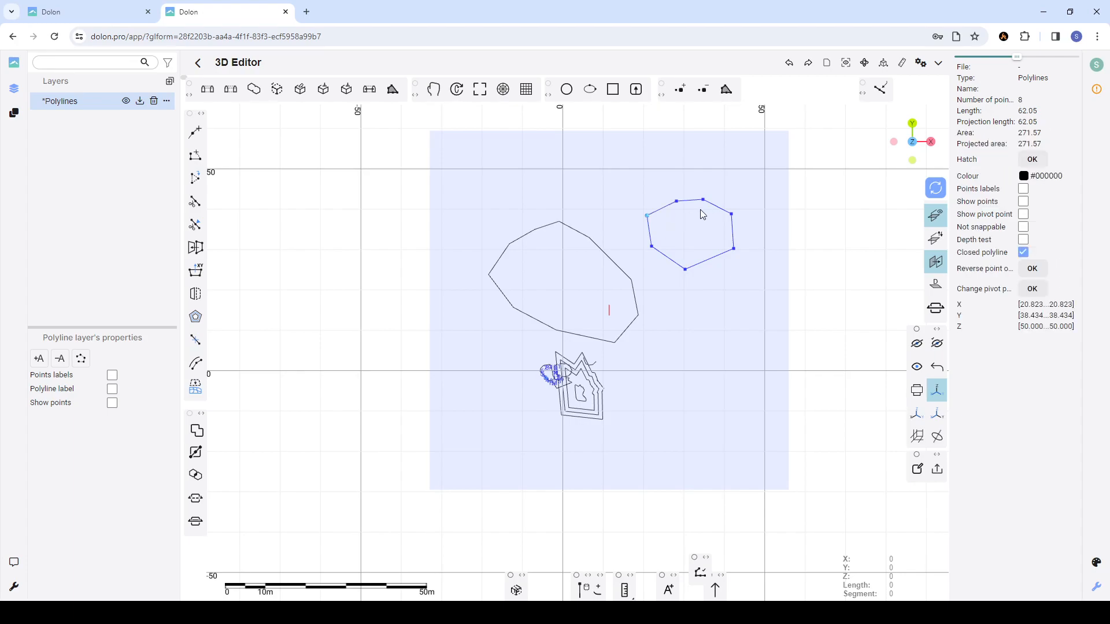
- Draw a closed ten-point polyline about 71 m wide and 86 m high outside the displayed plane, around X -300 to -240
{"action": "right_click_drag", "start_coordinate": [668, 223], "coordinate": [653, 227]}
{"action": "left_click_drag", "start_coordinate": [701, 398], "coordinate": [657, 227]}
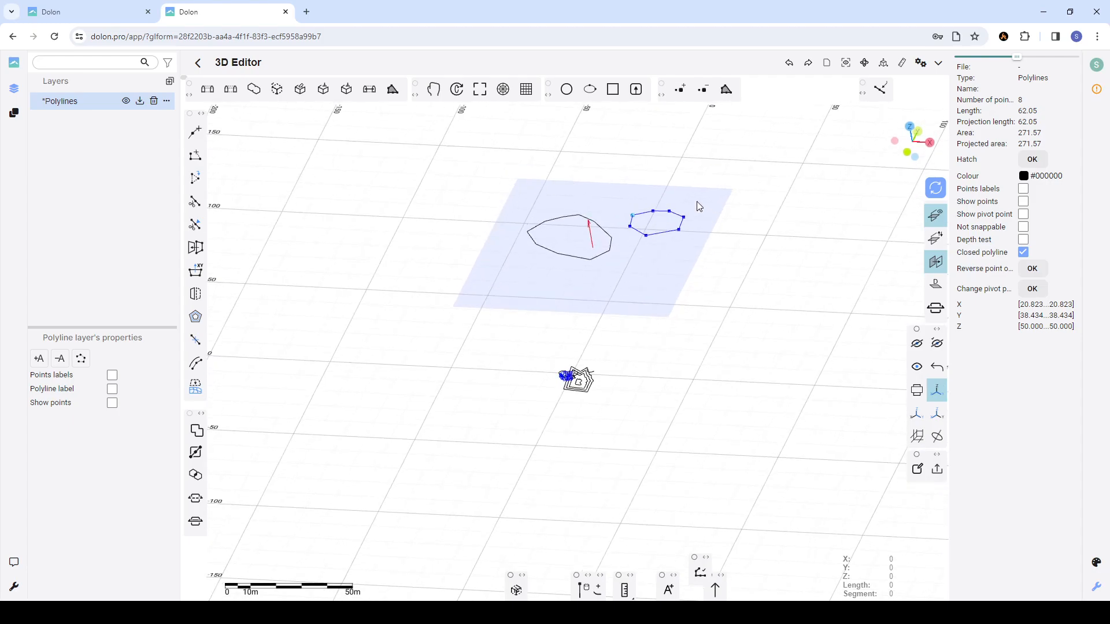
{"action": "left_click", "coordinate": [914, 132]}
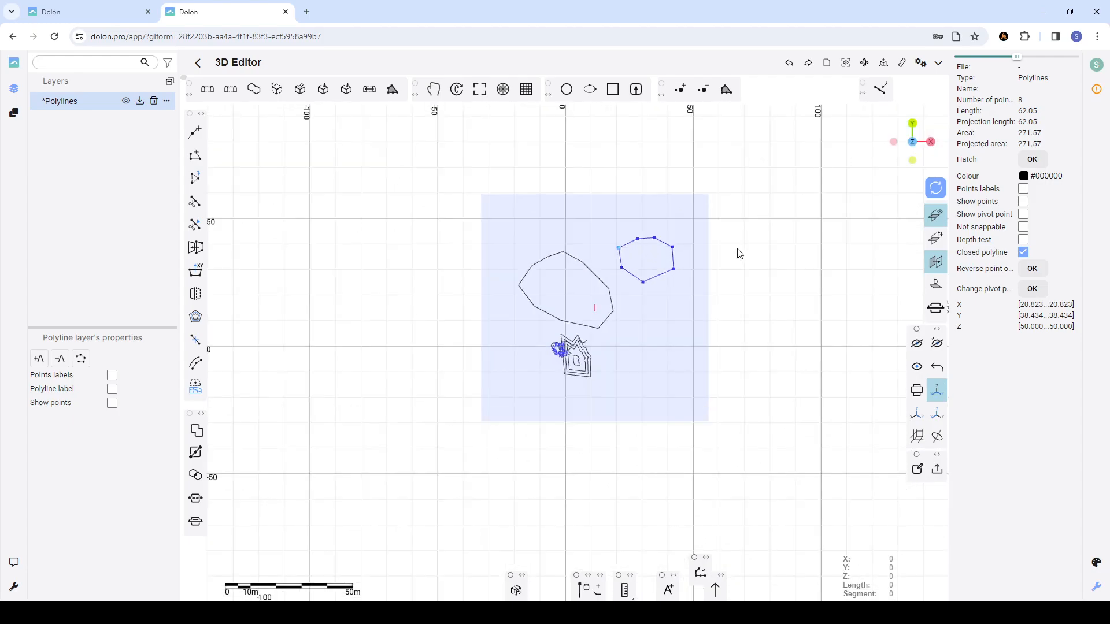
{"action": "left_click", "coordinate": [737, 254]}
{"action": "scroll", "coordinate": [536, 270], "scroll_direction": "down", "scroll_amount": 1}
{"action": "middle_click_drag", "start_coordinate": [538, 271], "coordinate": [675, 301]}
{"action": "scroll", "coordinate": [614, 298], "scroll_direction": "up", "scroll_amount": 1}
{"action": "left_click", "coordinate": [194, 133]}
{"action": "left_click", "coordinate": [341, 189]}
{"action": "left_click", "coordinate": [282, 220]}
{"action": "left_click", "coordinate": [284, 265]}
{"action": "left_click", "coordinate": [334, 292]}
{"action": "left_click", "coordinate": [348, 325]}
{"action": "left_click", "coordinate": [395, 313]}
{"action": "left_click", "coordinate": [397, 270]}
{"action": "left_click", "coordinate": [375, 246]}
{"action": "left_click", "coordinate": [388, 213]}
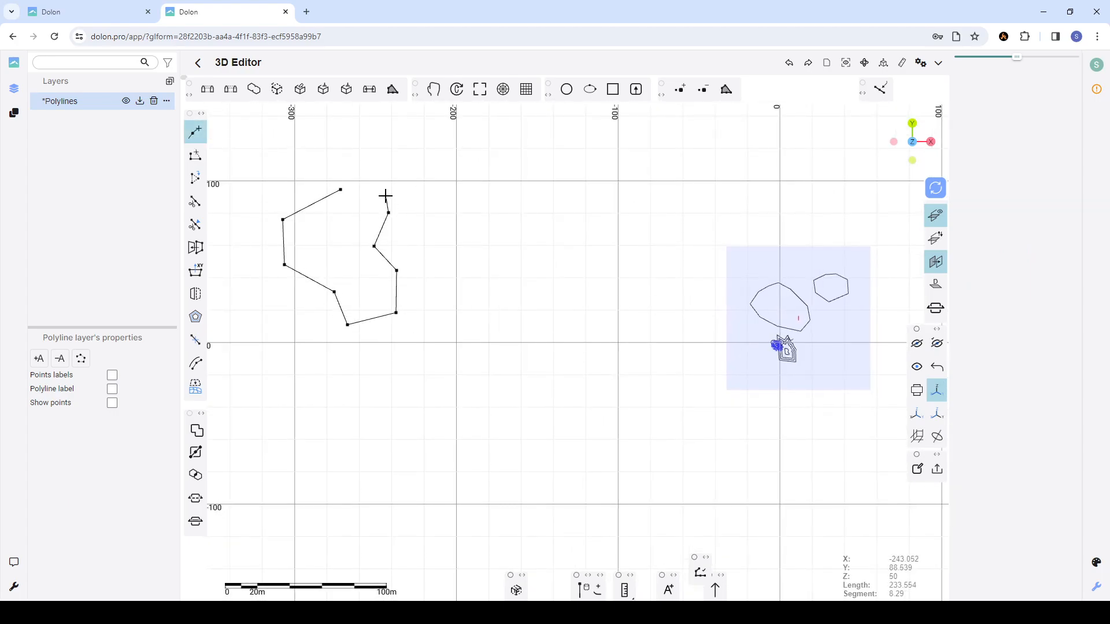
{"action": "double_click", "coordinate": [379, 186]}
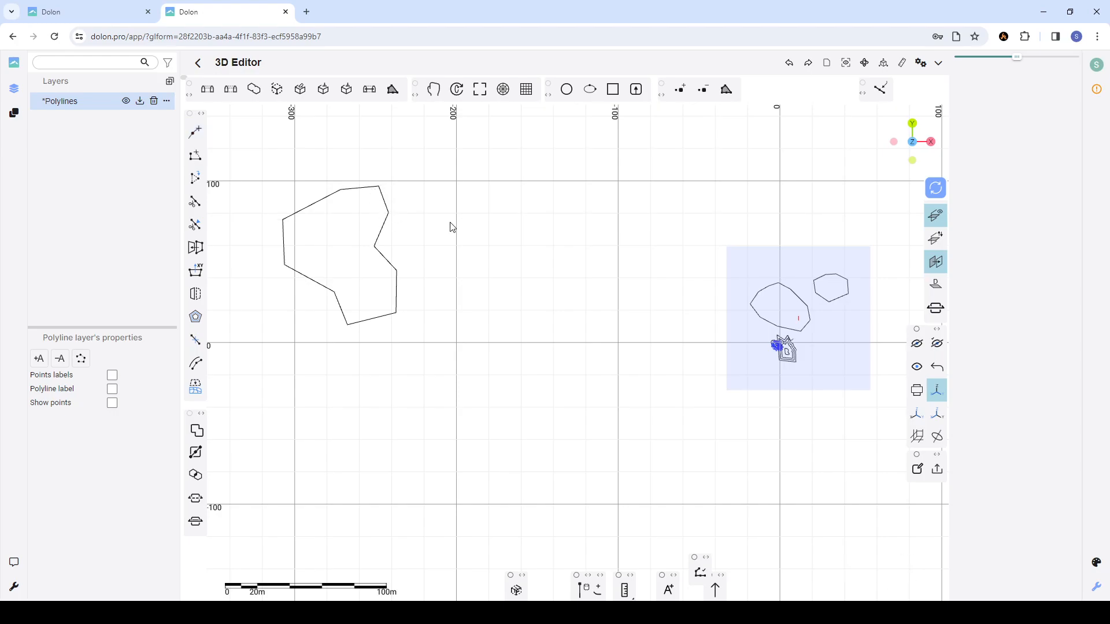
- Draw an open eight-point polyline about 79 m wide below the X axis, between the large closed polyline and the displayed plane
{"action": "left_click", "coordinate": [194, 133]}
{"action": "left_click", "coordinate": [552, 483]}
{"action": "left_click", "coordinate": [524, 518]}
{"action": "left_click", "coordinate": [566, 530]}
{"action": "left_click", "coordinate": [605, 532]}
{"action": "left_click", "coordinate": [652, 495]}
{"action": "left_click", "coordinate": [620, 476]}
{"action": "left_click", "coordinate": [605, 455]}
{"action": "double_click", "coordinate": [580, 430]}
{"action": "scroll", "coordinate": [607, 393], "scroll_direction": "down", "scroll_amount": 4}
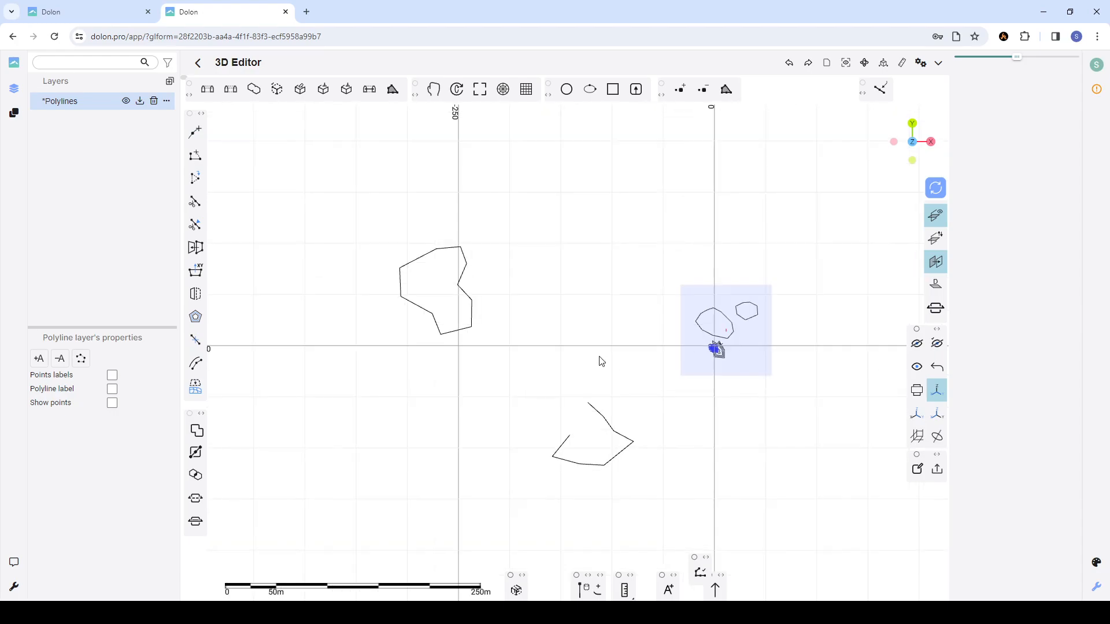
- Examine from tilted views how the new polylines outside the displayed plane lie relative to its elevation
{"action": "scroll", "coordinate": [564, 341], "scroll_direction": "up", "scroll_amount": 3}
{"action": "scroll", "coordinate": [638, 411], "scroll_direction": "down", "scroll_amount": 3}
{"action": "left_click_drag", "start_coordinate": [692, 520], "coordinate": [655, 300]}
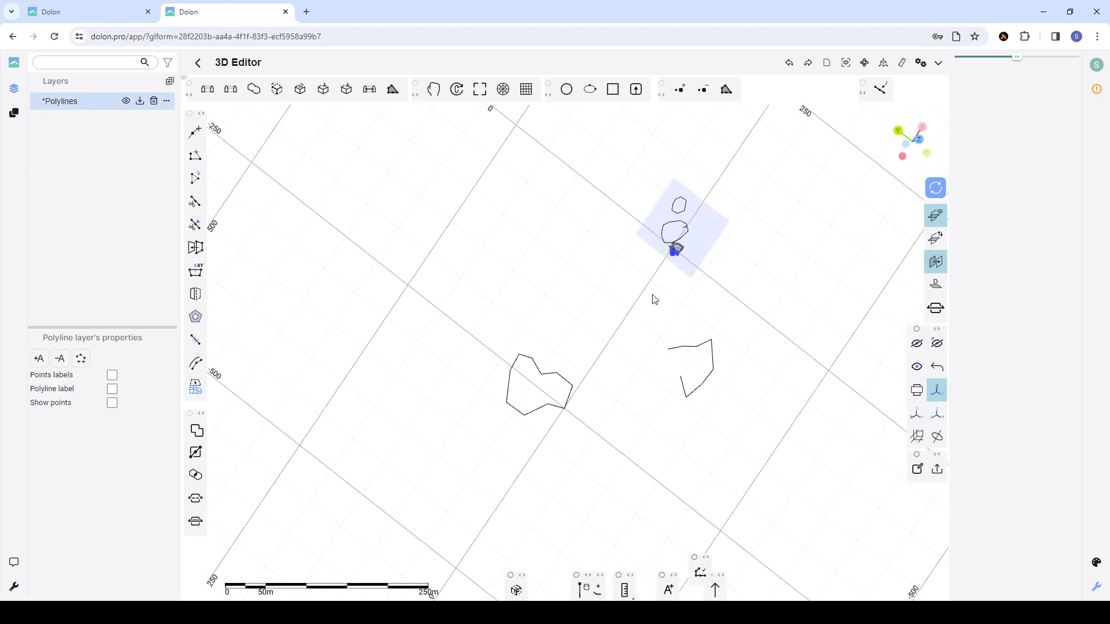
{"action": "left_click_drag", "start_coordinate": [580, 262], "coordinate": [587, 310]}
{"action": "right_click_drag", "start_coordinate": [636, 208], "coordinate": [665, 240]}
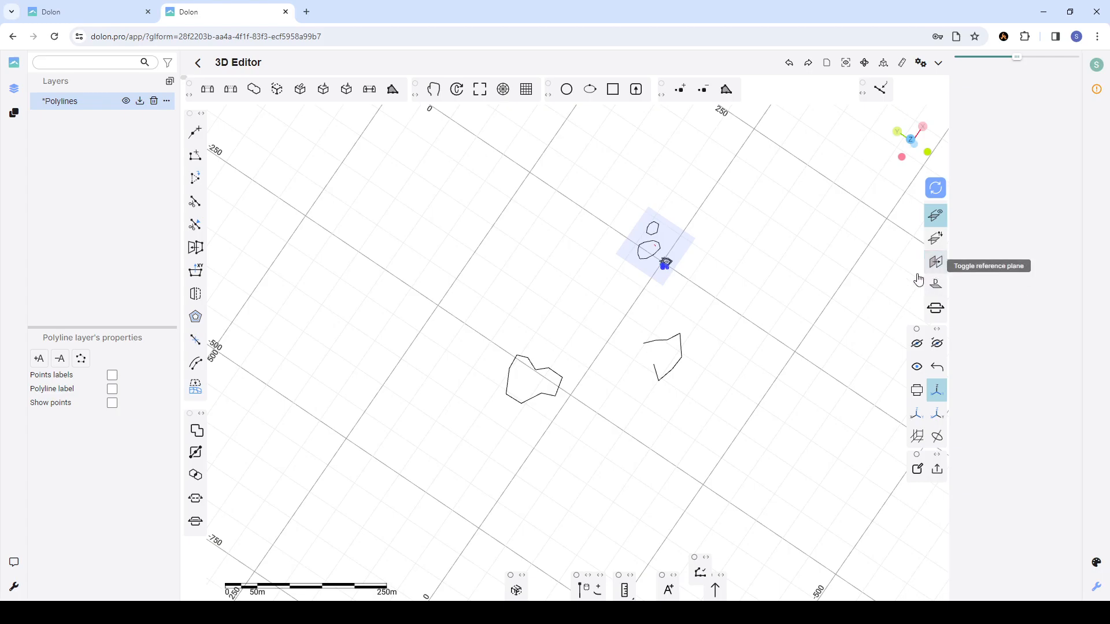
{"action": "scroll", "coordinate": [708, 286], "scroll_direction": "down", "scroll_amount": 3}
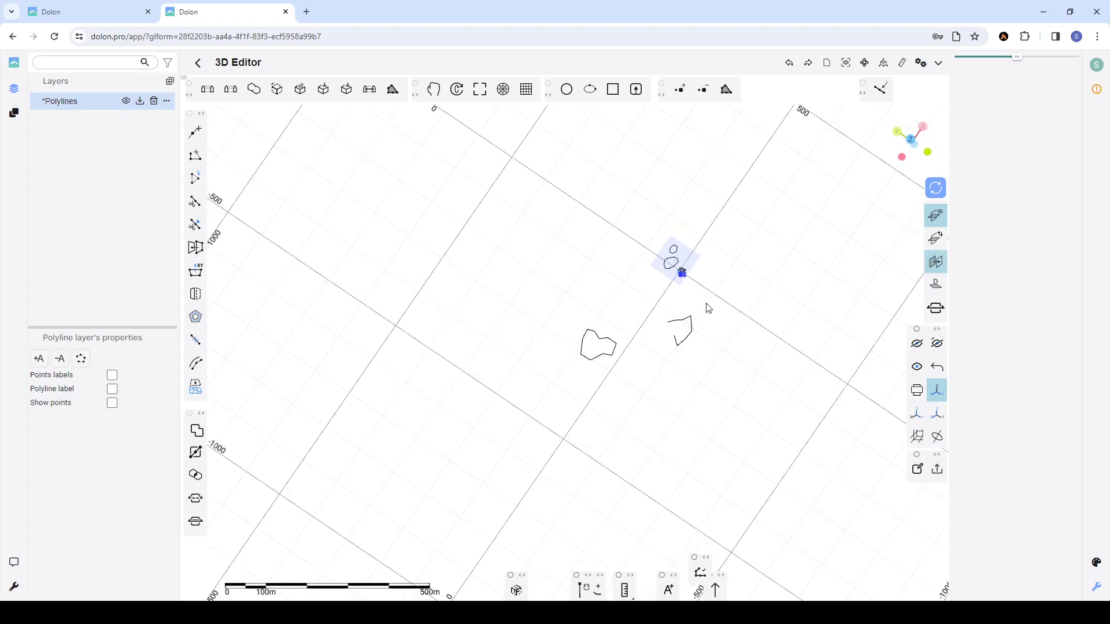
{"action": "scroll", "coordinate": [704, 302], "scroll_direction": "up", "scroll_amount": 3}
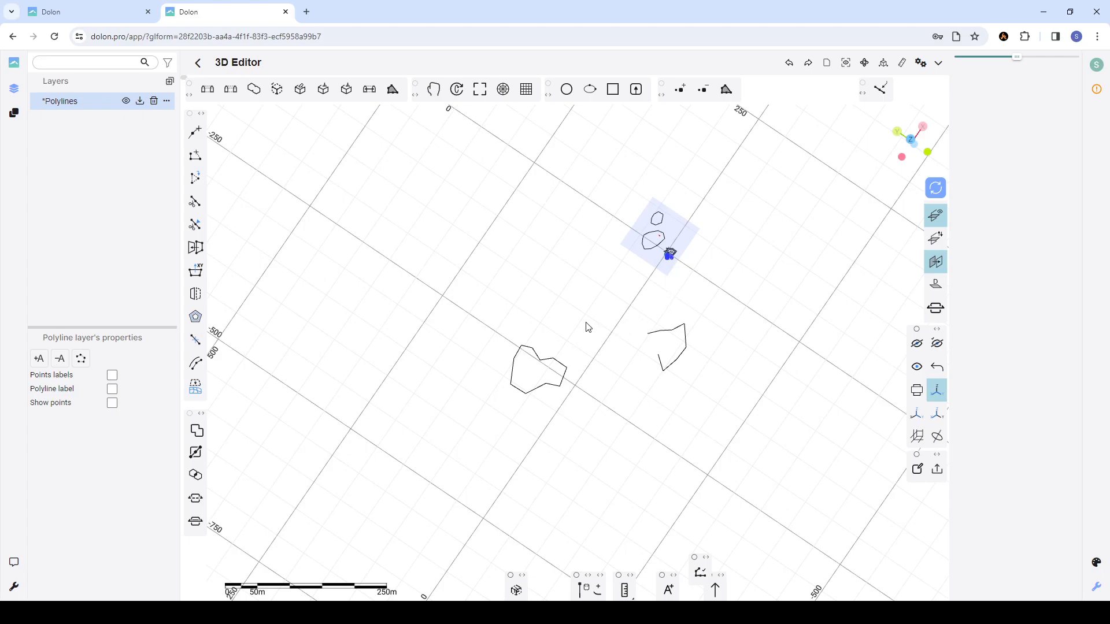
{"action": "left_click_drag", "start_coordinate": [586, 315], "coordinate": [609, 317]}
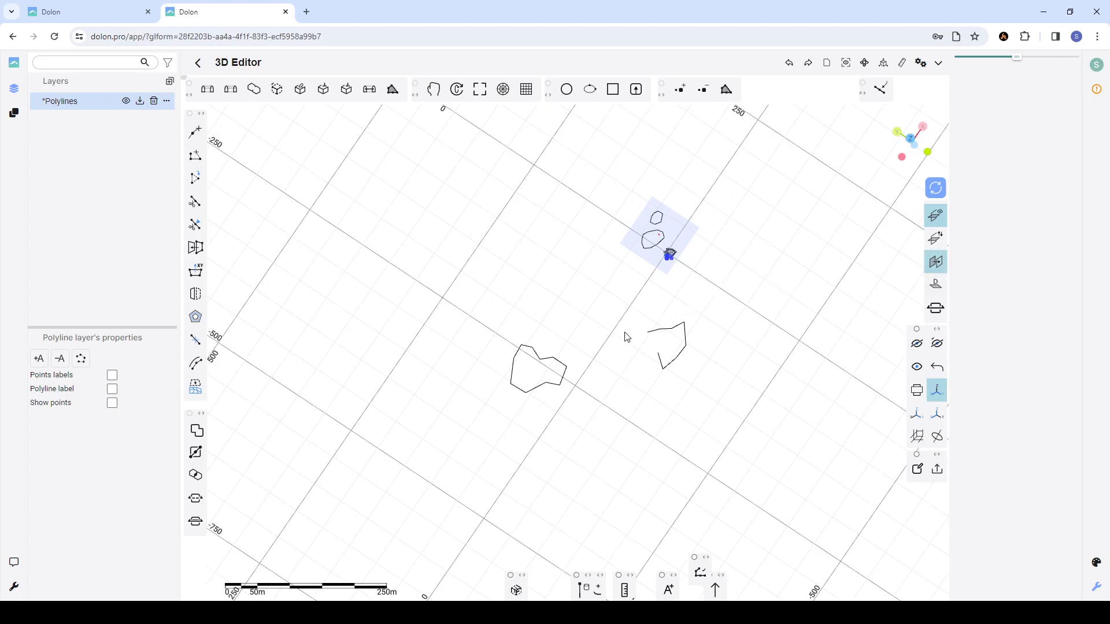
{"action": "scroll", "coordinate": [651, 340], "scroll_direction": "up", "scroll_amount": 3}
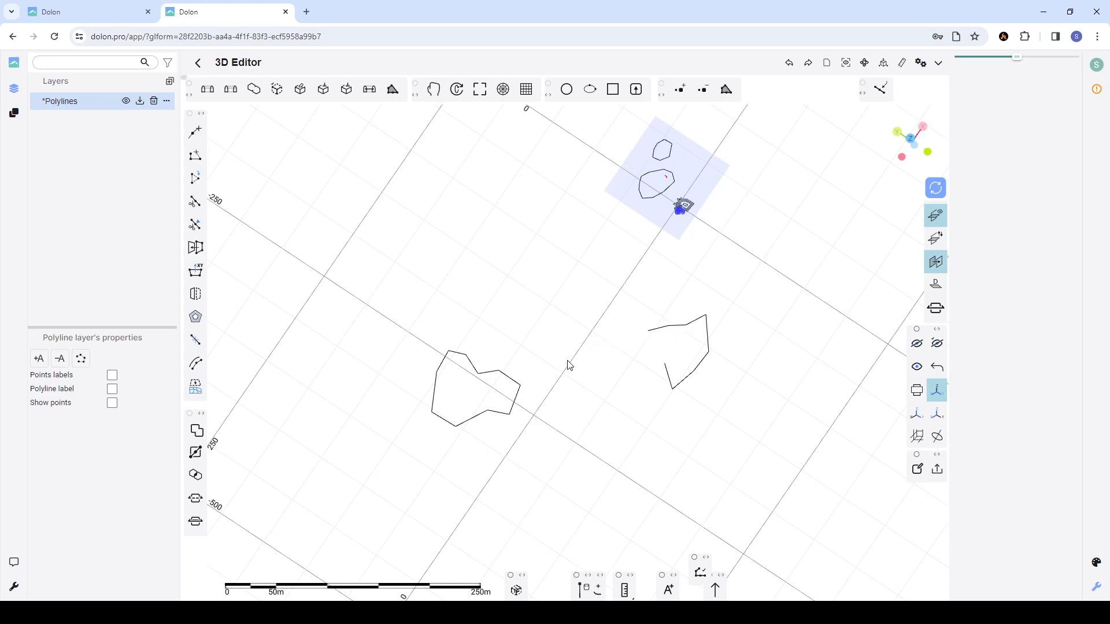
{"action": "left_click_drag", "start_coordinate": [564, 358], "coordinate": [802, 247]}
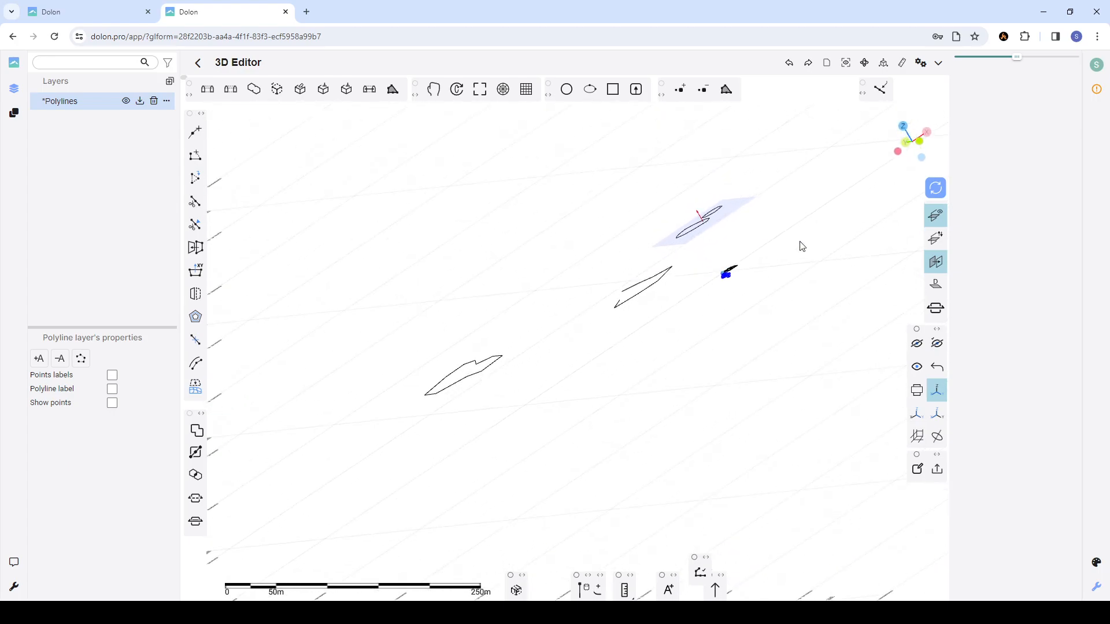
- Turn off drawing on the horizontal reference plane and place a vertical plane beside the two large distant polylines
{"action": "left_click", "coordinate": [936, 266]}
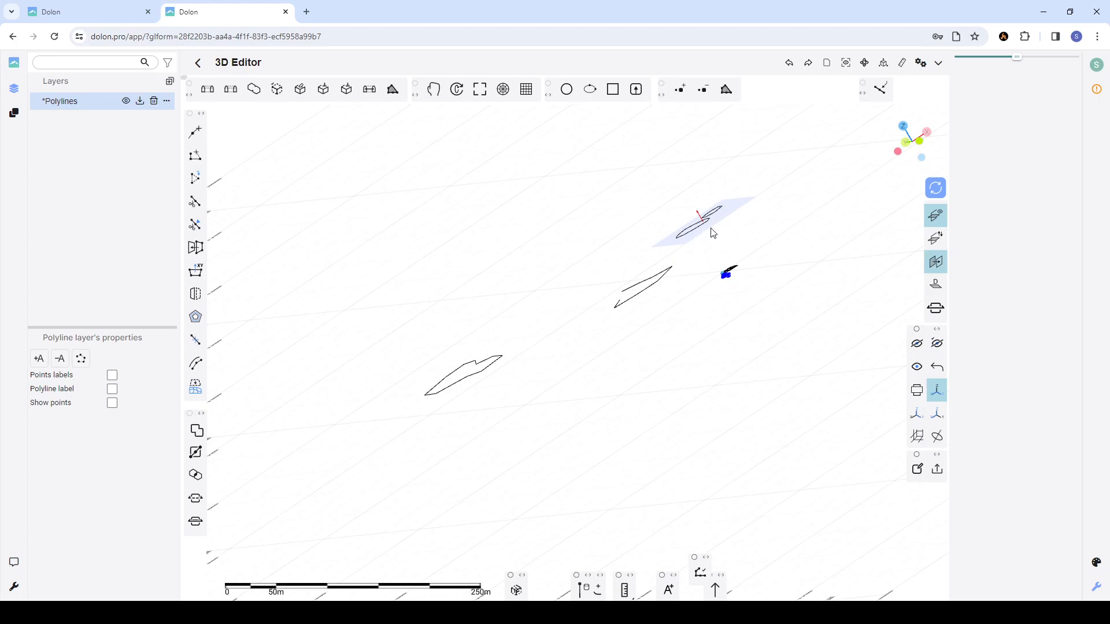
{"action": "left_click", "coordinate": [936, 288]}
{"action": "scroll", "coordinate": [636, 322], "scroll_direction": "down", "scroll_amount": 5}
{"action": "scroll", "coordinate": [649, 317], "scroll_direction": "up", "scroll_amount": 5}
{"action": "left_click_drag", "start_coordinate": [707, 337], "coordinate": [602, 316]}
{"action": "scroll", "coordinate": [627, 327], "scroll_direction": "up", "scroll_amount": 2}
{"action": "scroll", "coordinate": [616, 324], "scroll_direction": "up", "scroll_amount": 3}
{"action": "scroll", "coordinate": [602, 324], "scroll_direction": "down", "scroll_amount": 2}
{"action": "scroll", "coordinate": [604, 318], "scroll_direction": "down", "scroll_amount": 3}
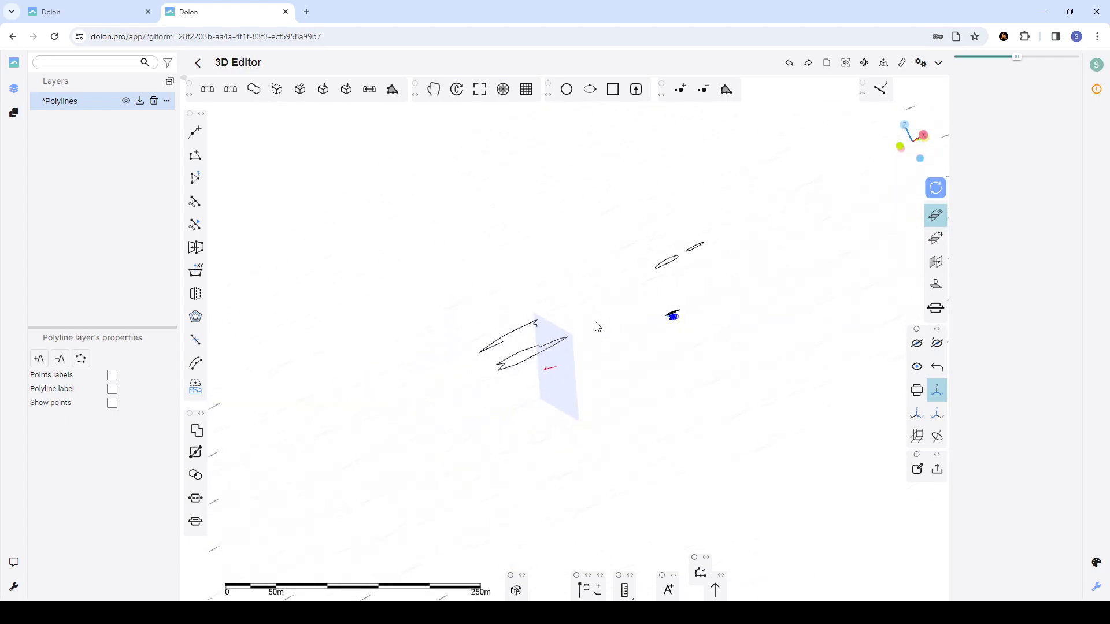
{"action": "scroll", "coordinate": [605, 317], "scroll_direction": "up", "scroll_amount": 5}
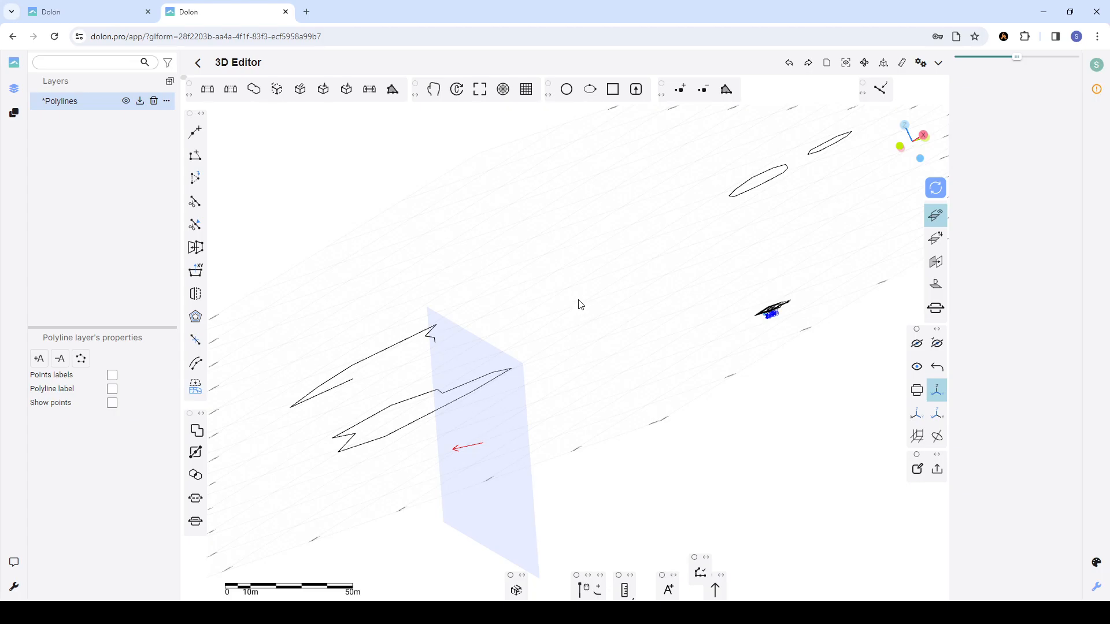
- Draw a closed eight-point polyline about 121 m long within the displayed vertical reference plane
{"action": "left_click_drag", "start_coordinate": [508, 375], "coordinate": [611, 329]}
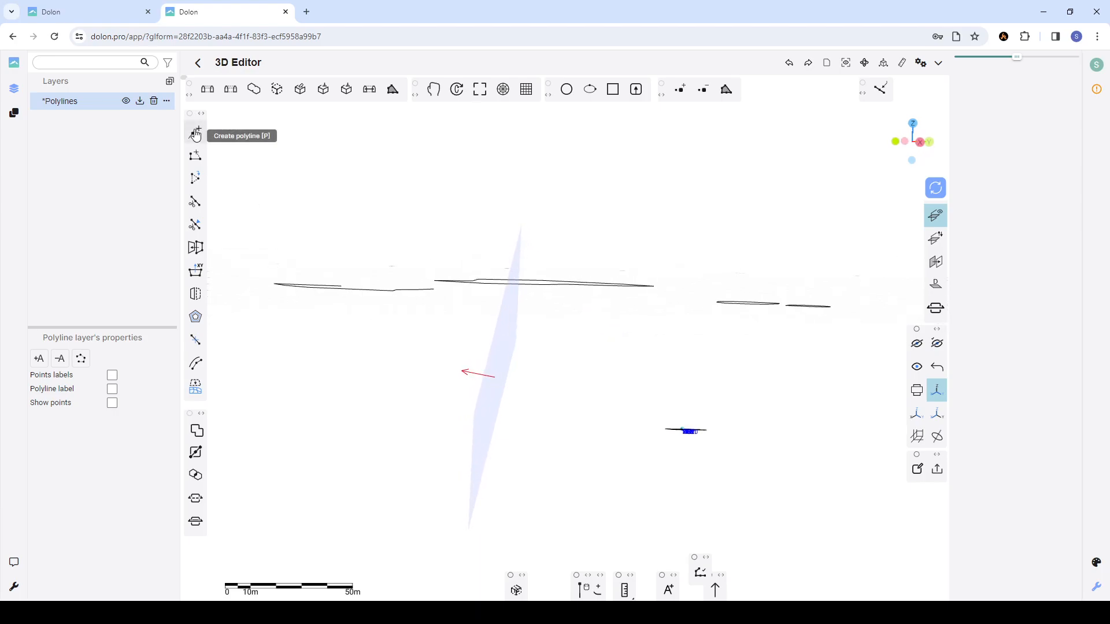
{"action": "left_click", "coordinate": [196, 136]}
{"action": "left_click", "coordinate": [619, 307]}
{"action": "left_click", "coordinate": [571, 310]}
{"action": "left_click", "coordinate": [536, 339]}
{"action": "left_click", "coordinate": [546, 374]}
{"action": "left_click", "coordinate": [586, 391]}
{"action": "left_click", "coordinate": [634, 381]}
{"action": "left_click", "coordinate": [650, 358]}
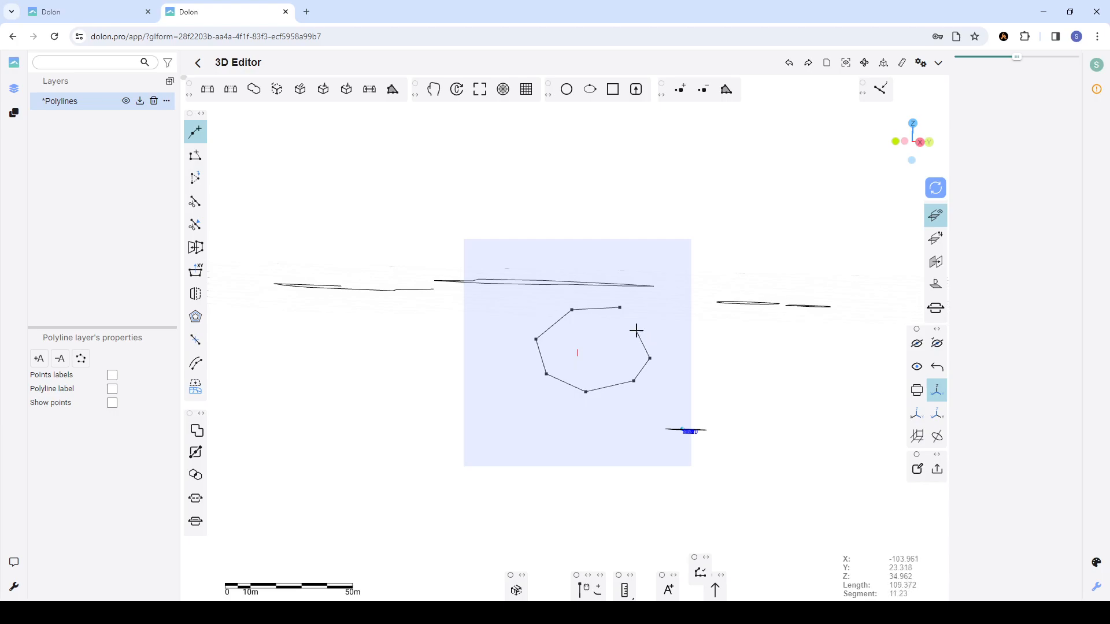
{"action": "double_click", "coordinate": [635, 325]}
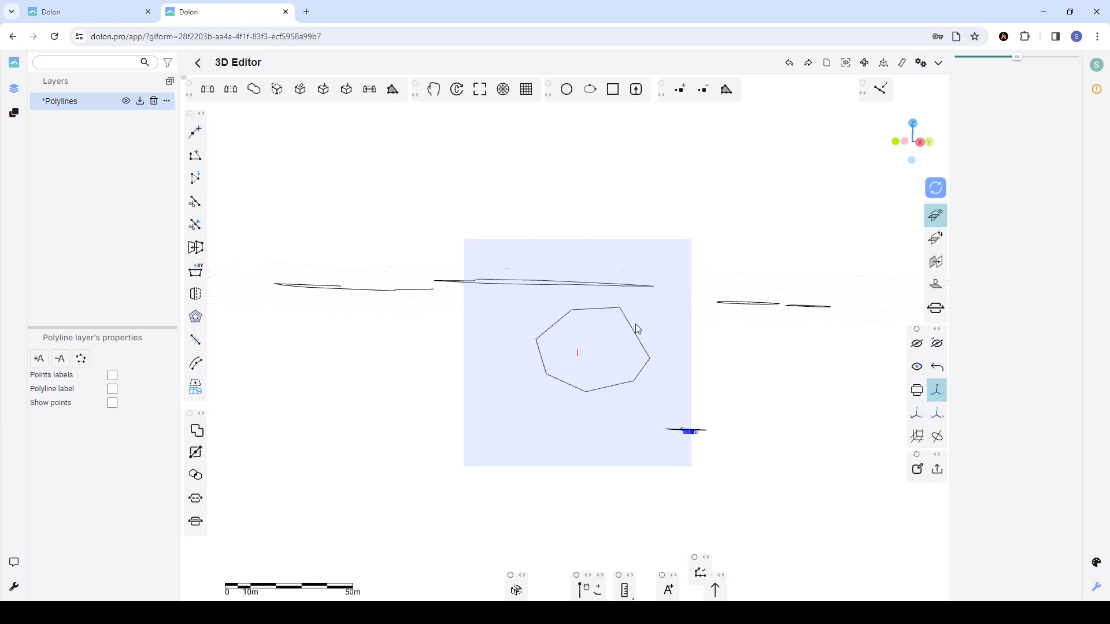
{"action": "left_click", "coordinate": [638, 329]}
{"action": "left_click", "coordinate": [731, 329]}
- Draw an open eight-point polyline about 92 m long in the empty space beside the vertical reference plane
{"action": "mouse_move", "coordinate": [775, 320]}
{"action": "left_mouse_down"}
{"action": "mouse_move", "coordinate": [632, 361]}
{"action": "mouse_move", "coordinate": [549, 364]}
{"action": "mouse_move", "coordinate": [549, 354]}
{"action": "left_mouse_up"}
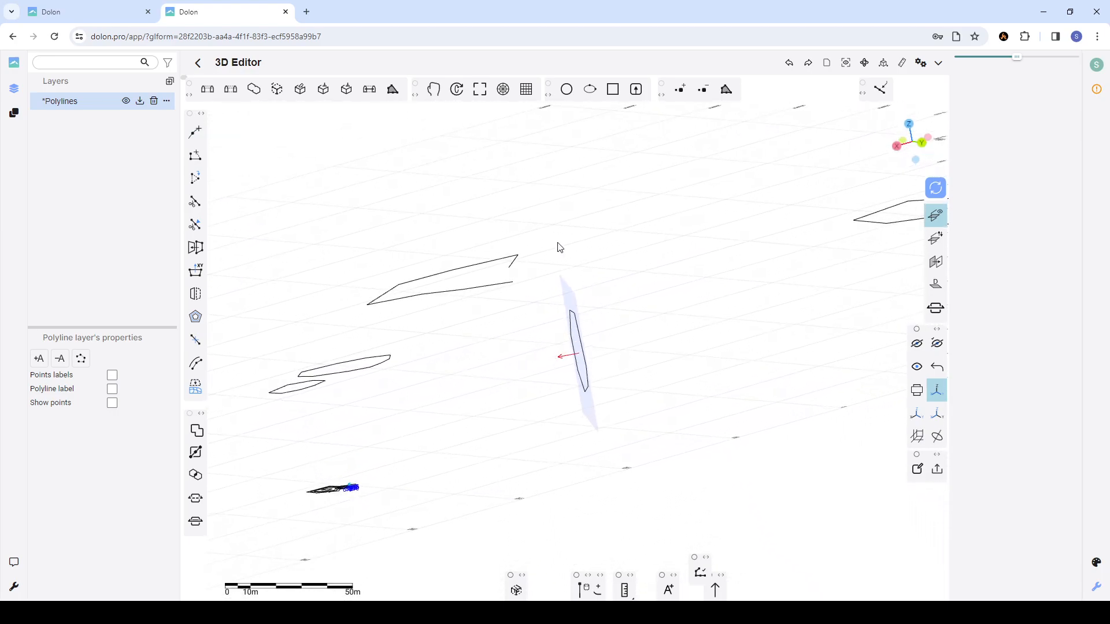
{"action": "left_click", "coordinate": [196, 132]}
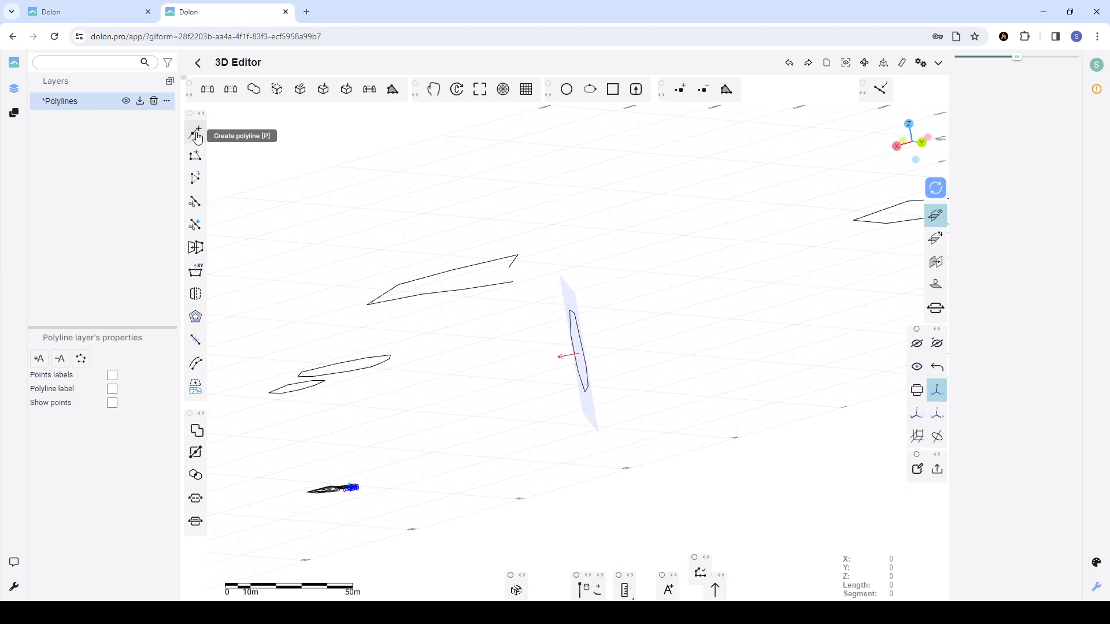
{"action": "left_click", "coordinate": [671, 266]}
{"action": "left_click", "coordinate": [642, 291]}
{"action": "left_click", "coordinate": [652, 317]}
{"action": "left_click", "coordinate": [688, 333]}
{"action": "left_click", "coordinate": [731, 325]}
{"action": "left_click", "coordinate": [742, 306]}
{"action": "left_click", "coordinate": [743, 283]}
{"action": "left_click", "coordinate": [709, 261]}
{"action": "key", "text": "Escape"}
{"action": "mouse_move", "coordinate": [575, 337]}
{"action": "left_mouse_down"}
{"action": "mouse_move", "coordinate": [820, 345]}
{"action": "mouse_move", "coordinate": [674, 362]}
{"action": "mouse_move", "coordinate": [590, 357]}
{"action": "mouse_move", "coordinate": [624, 363]}
{"action": "mouse_move", "coordinate": [616, 337]}
{"action": "mouse_move", "coordinate": [642, 349]}
{"action": "mouse_move", "coordinate": [635, 328]}
{"action": "mouse_move", "coordinate": [612, 326]}
{"action": "left_mouse_up"}
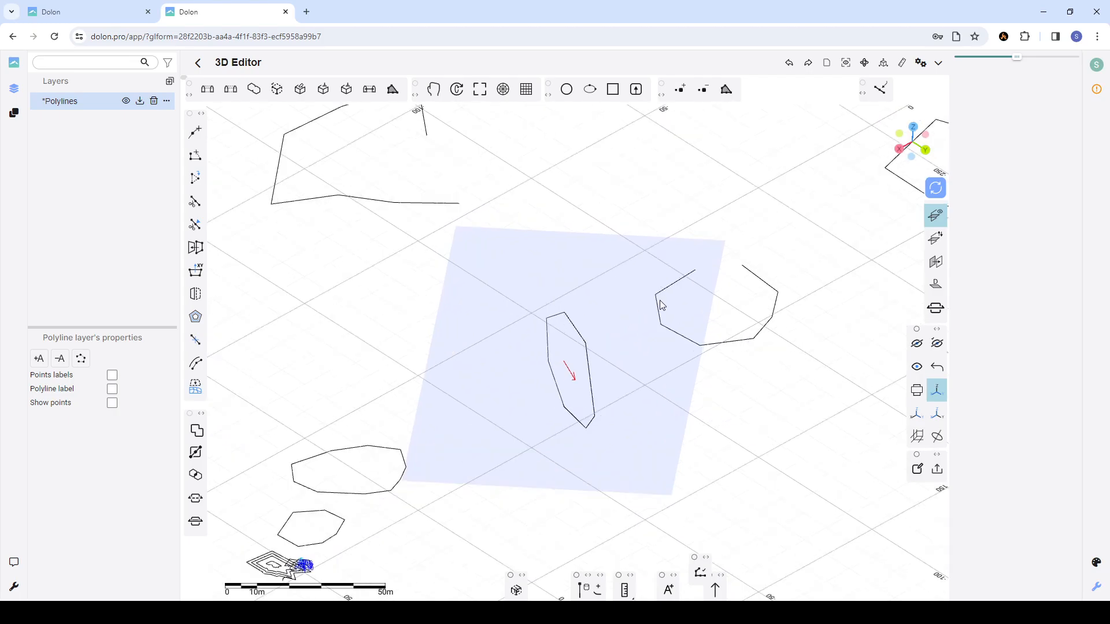
- Define a tilted reference plane through snapped points on the open eight-point polyline, the closed eight-point polyline and the end of the large open polyline
{"action": "left_click", "coordinate": [938, 266]}
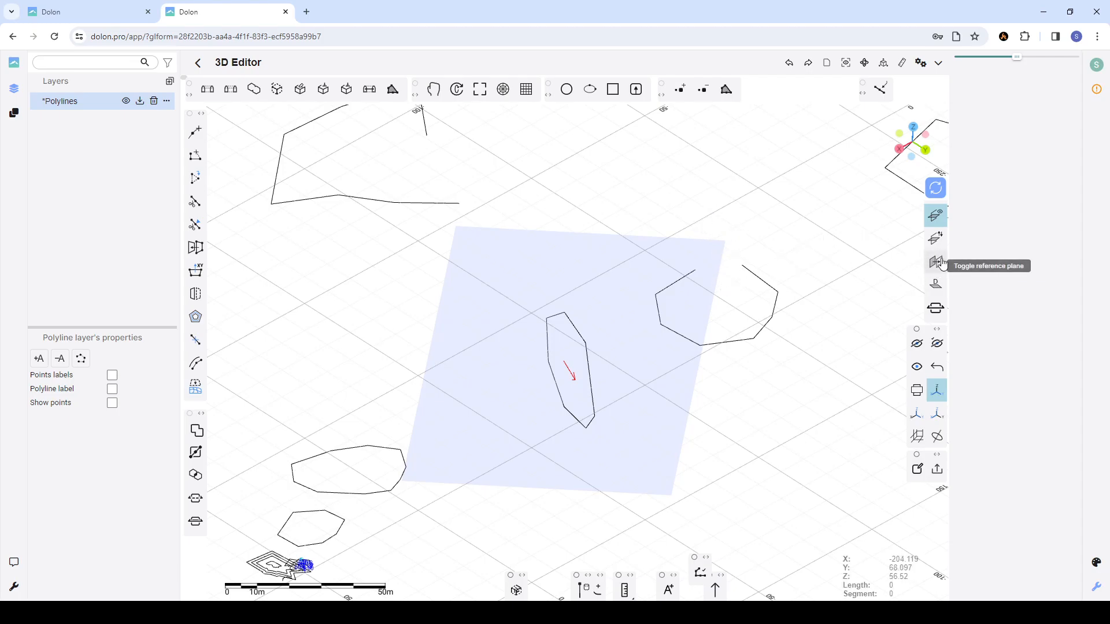
{"action": "left_click", "coordinate": [884, 89]}
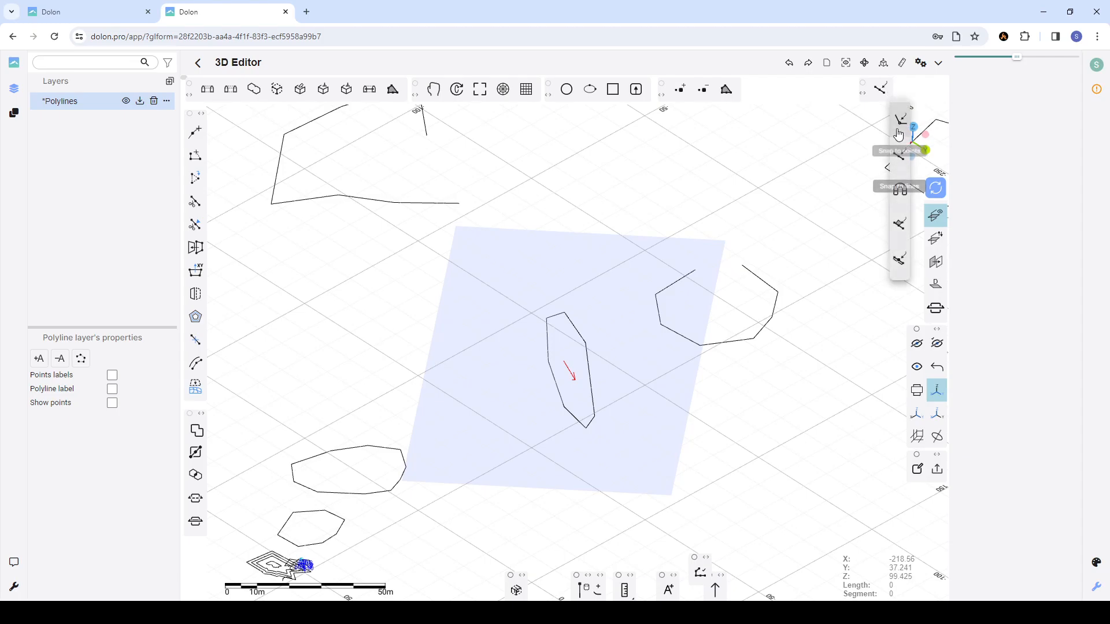
{"action": "left_click", "coordinate": [899, 125]}
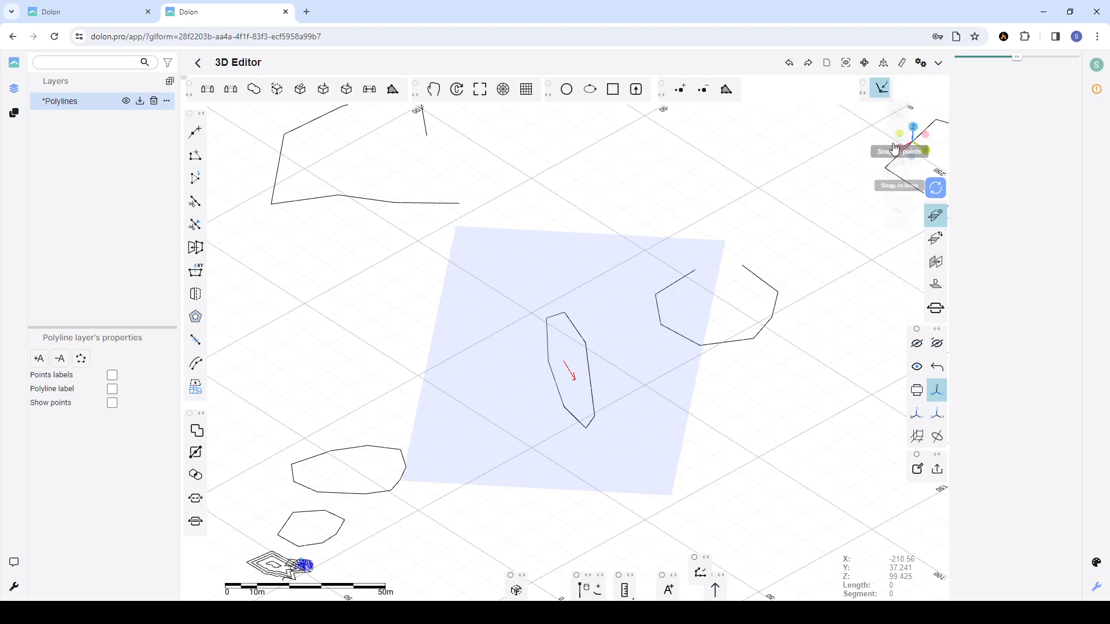
{"action": "left_click", "coordinate": [659, 328]}
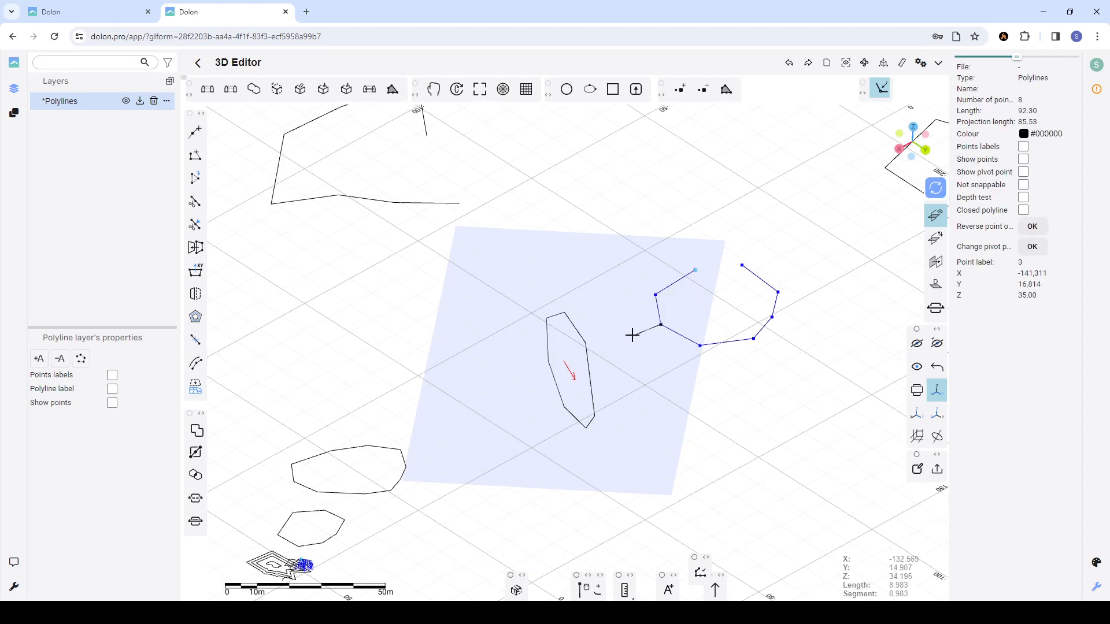
{"action": "left_click", "coordinate": [585, 342]}
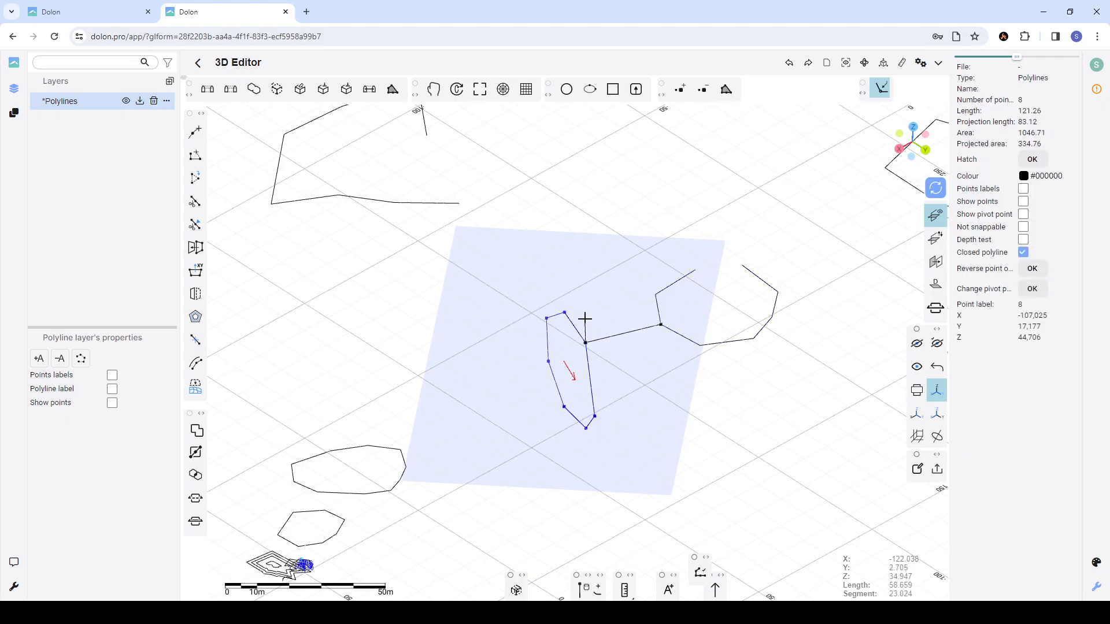
{"action": "left_click", "coordinate": [460, 204]}
{"action": "left_click", "coordinate": [590, 232]}
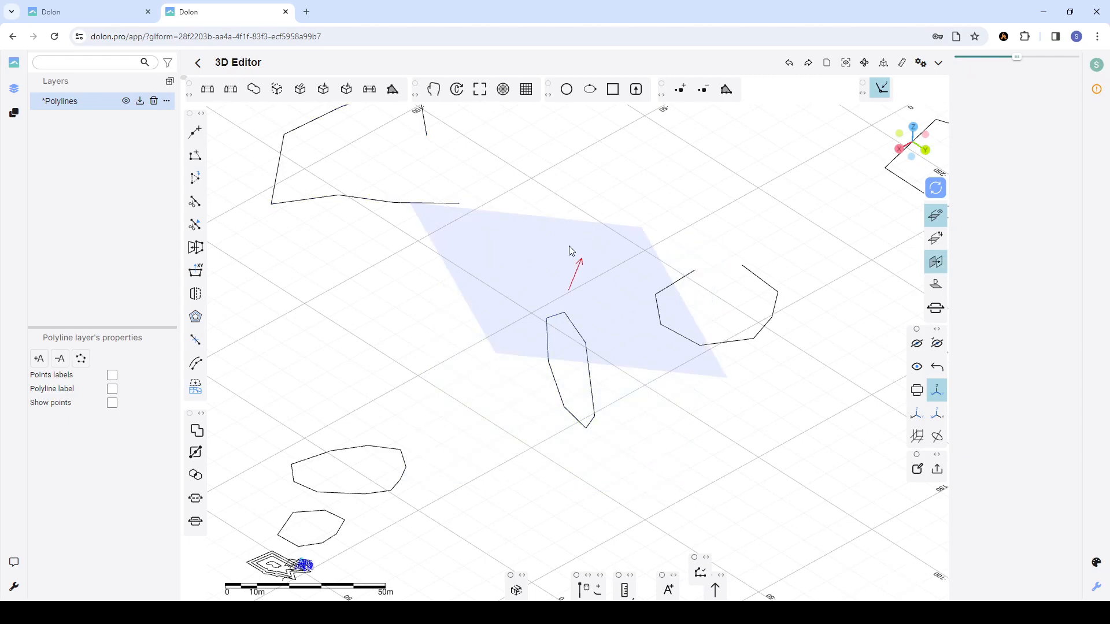
- Draw an open nine-point polyline about 122 m long across the tilted plane's edge, near the end of the large open polyline
{"action": "left_click_drag", "start_coordinate": [651, 385], "coordinate": [588, 319]}
{"action": "scroll", "coordinate": [588, 264], "scroll_direction": "up", "scroll_amount": 2}
{"action": "scroll", "coordinate": [607, 250], "scroll_direction": "down", "scroll_amount": 3}
{"action": "scroll", "coordinate": [599, 255], "scroll_direction": "up", "scroll_amount": 2}
{"action": "scroll", "coordinate": [605, 254], "scroll_direction": "down", "scroll_amount": 1}
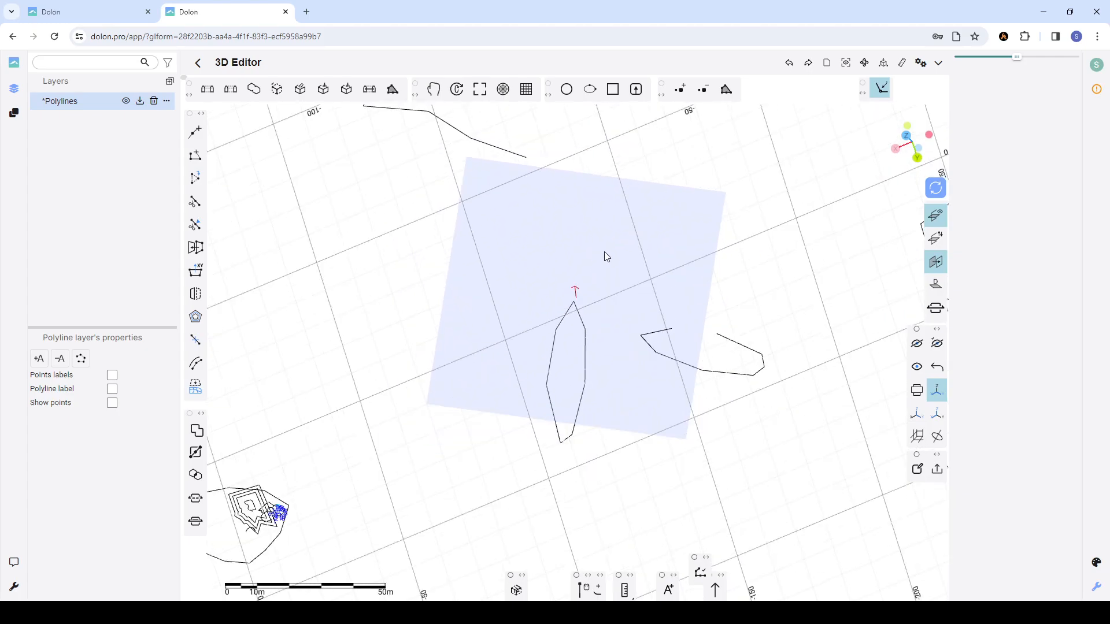
{"action": "left_click", "coordinate": [194, 132]}
{"action": "left_click", "coordinate": [505, 183]}
{"action": "left_click", "coordinate": [399, 185]}
{"action": "left_click", "coordinate": [391, 231]}
{"action": "left_click", "coordinate": [381, 275]}
{"action": "left_click", "coordinate": [383, 304]}
{"action": "left_click", "coordinate": [426, 319]}
{"action": "left_click", "coordinate": [466, 276]}
{"action": "left_click", "coordinate": [492, 266]}
{"action": "left_click", "coordinate": [495, 241]}
{"action": "key", "text": "Escape"}
{"action": "left_click", "coordinate": [492, 185]}
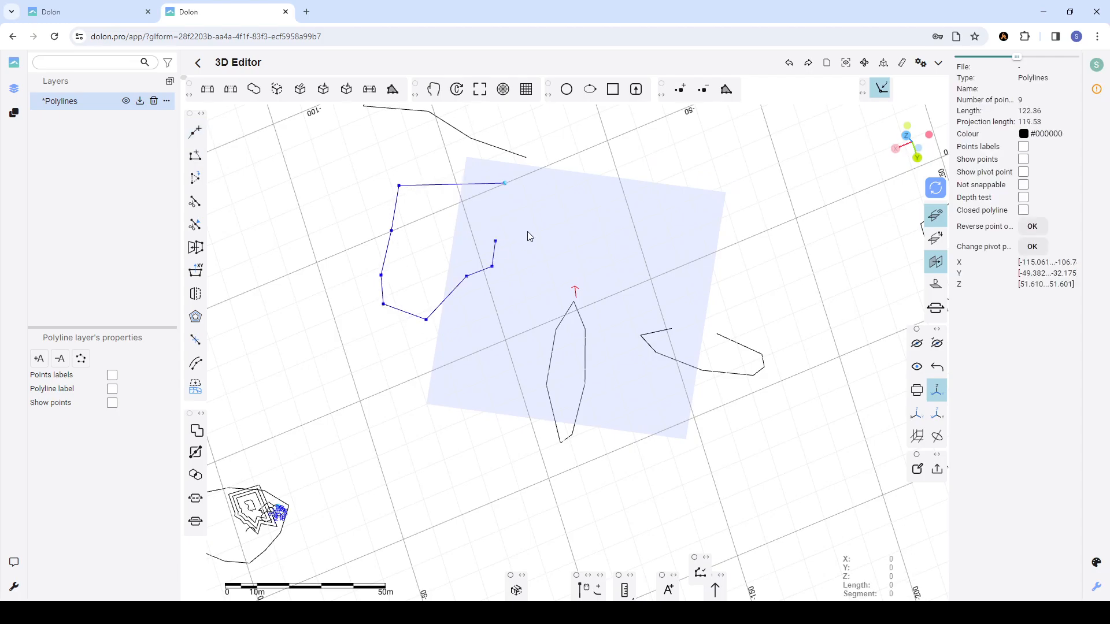
{"action": "scroll", "coordinate": [560, 245], "scroll_direction": "down", "scroll_amount": 2}
{"action": "left_click", "coordinate": [532, 438]}
- Try projecting the open eight-point polyline along the tilted reference plane, inspect its shape, and undo the operation
{"action": "left_click_drag", "start_coordinate": [581, 363], "coordinate": [675, 299]}
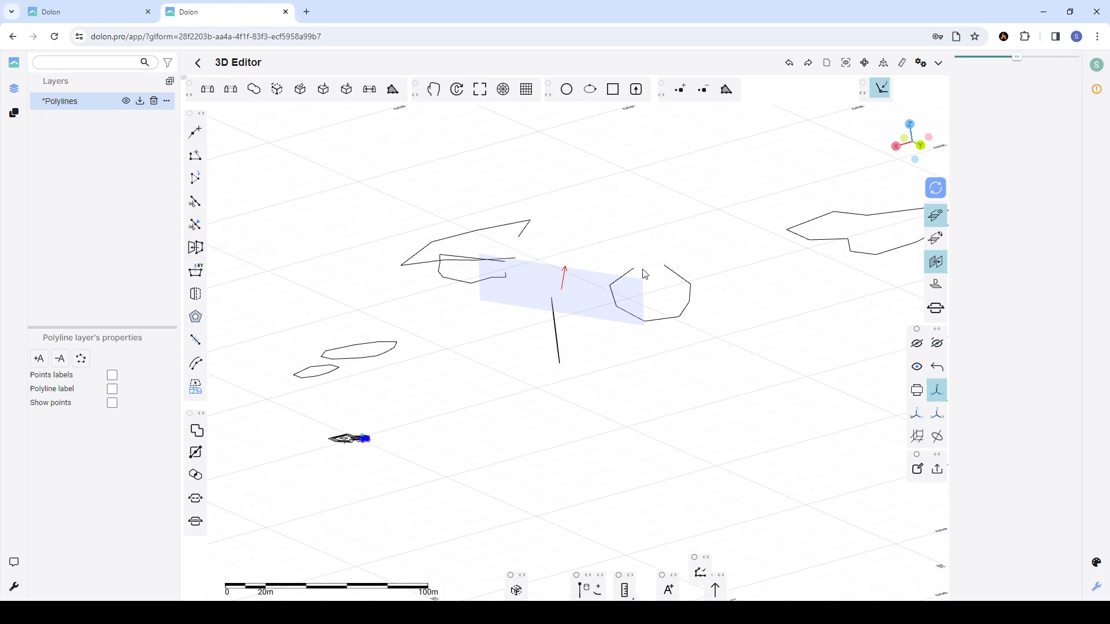
{"action": "scroll", "coordinate": [640, 296], "scroll_direction": "up", "scroll_amount": 2}
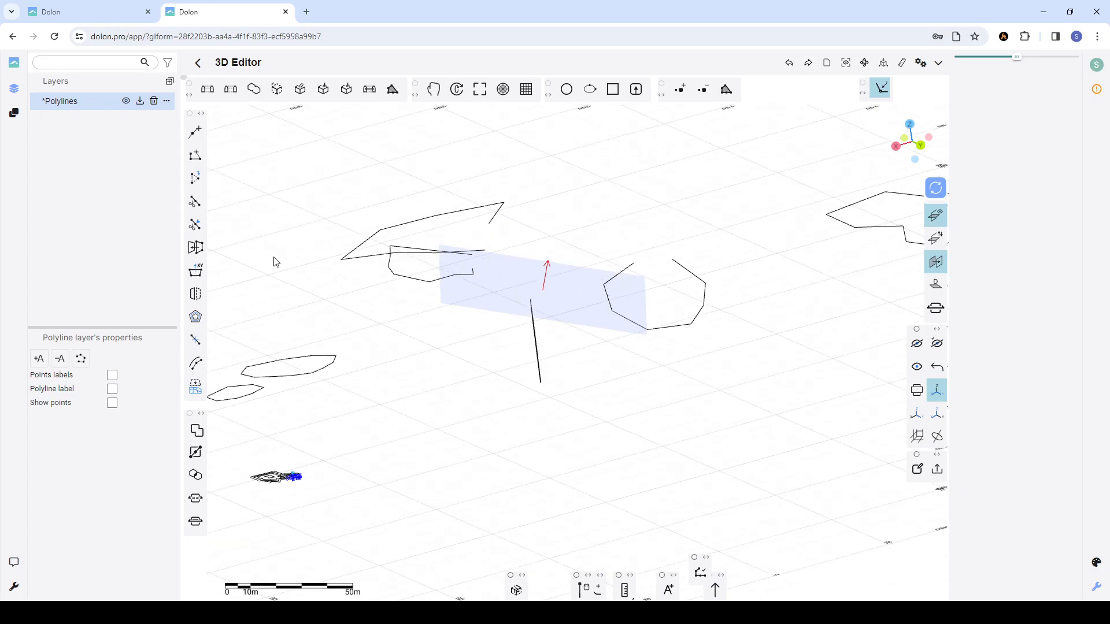
{"action": "left_click", "coordinate": [634, 265]}
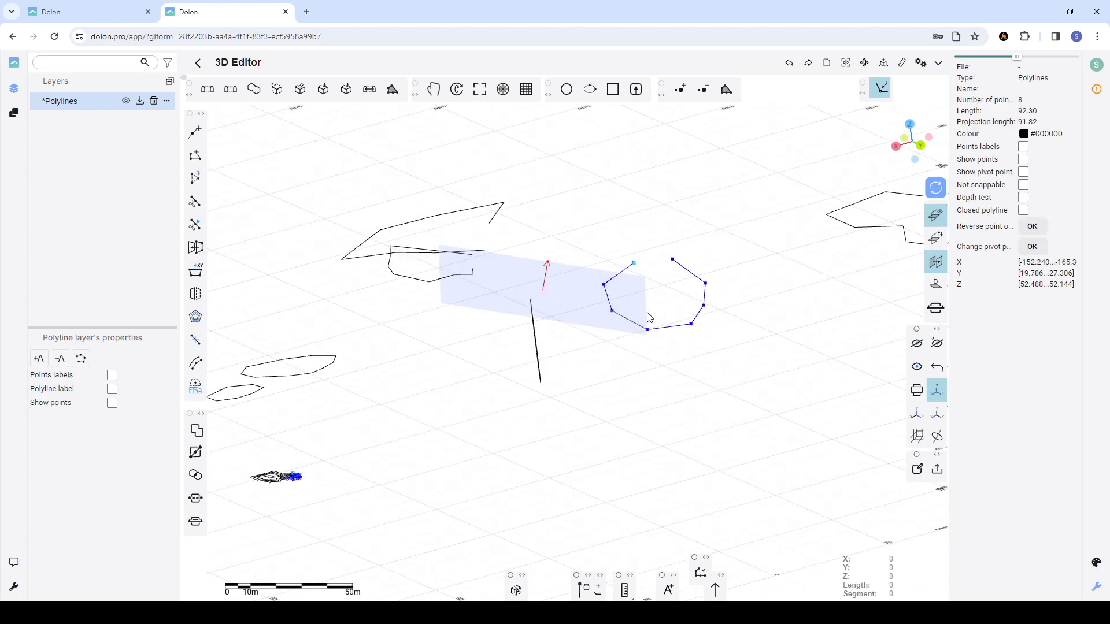
{"action": "left_click_drag", "start_coordinate": [739, 264], "coordinate": [619, 291]}
{"action": "mouse_move", "coordinate": [632, 373]}
{"action": "left_mouse_down"}
{"action": "mouse_move", "coordinate": [520, 272]}
{"action": "mouse_move", "coordinate": [606, 383]}
{"action": "mouse_move", "coordinate": [582, 381]}
{"action": "mouse_move", "coordinate": [694, 381]}
{"action": "mouse_move", "coordinate": [723, 343]}
{"action": "mouse_move", "coordinate": [652, 344]}
{"action": "mouse_move", "coordinate": [631, 329]}
{"action": "mouse_move", "coordinate": [615, 359]}
{"action": "left_mouse_up"}
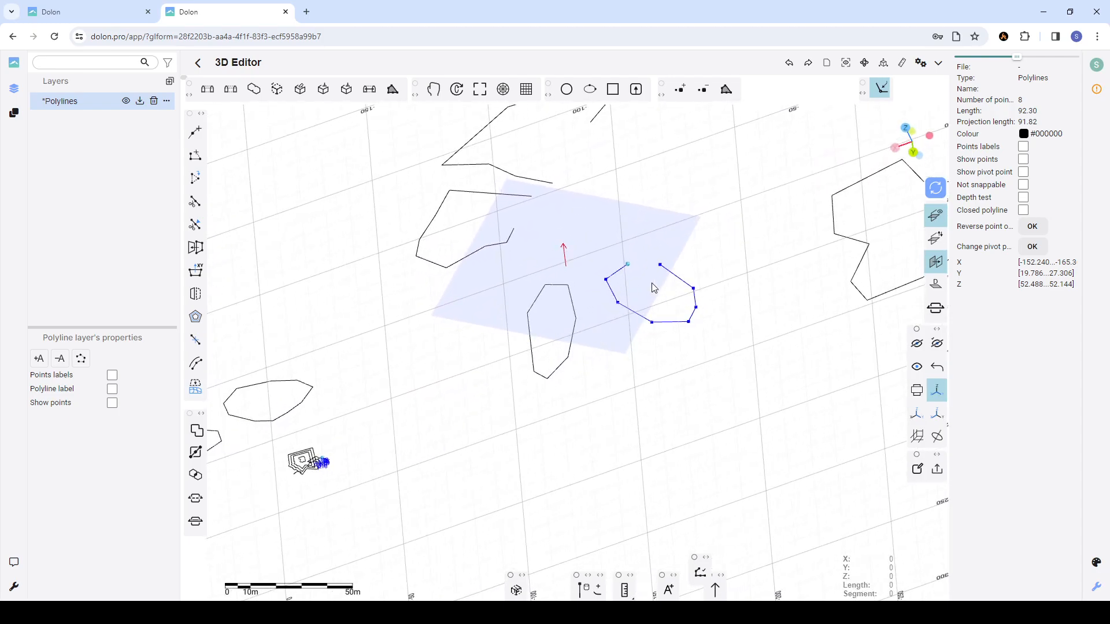
{"action": "left_click_drag", "start_coordinate": [616, 371], "coordinate": [569, 309]}
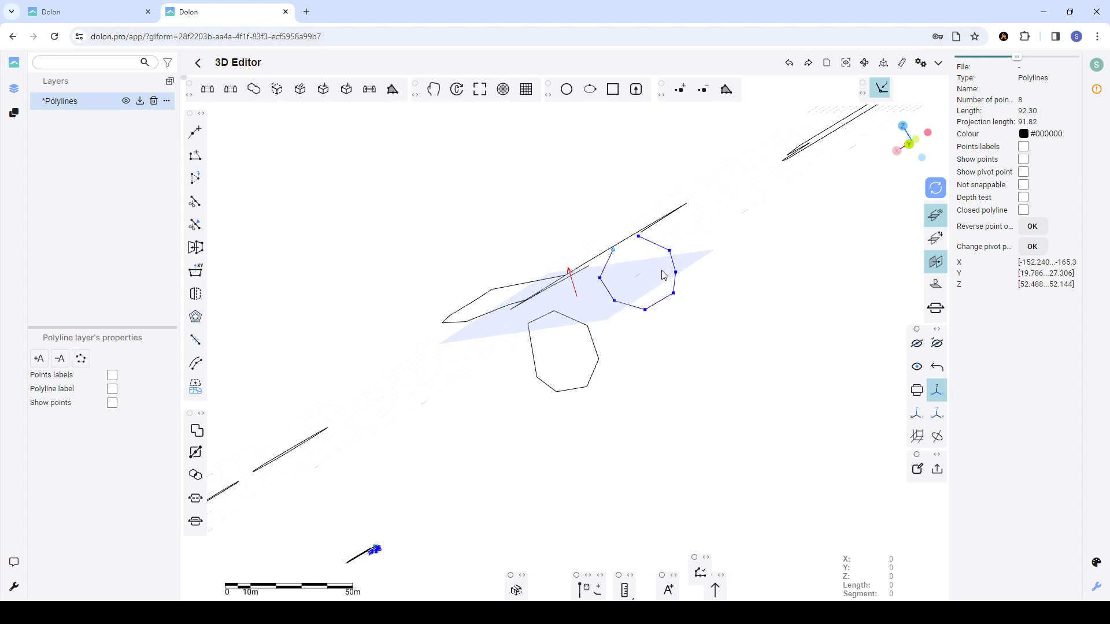
{"action": "left_click", "coordinate": [197, 252]}
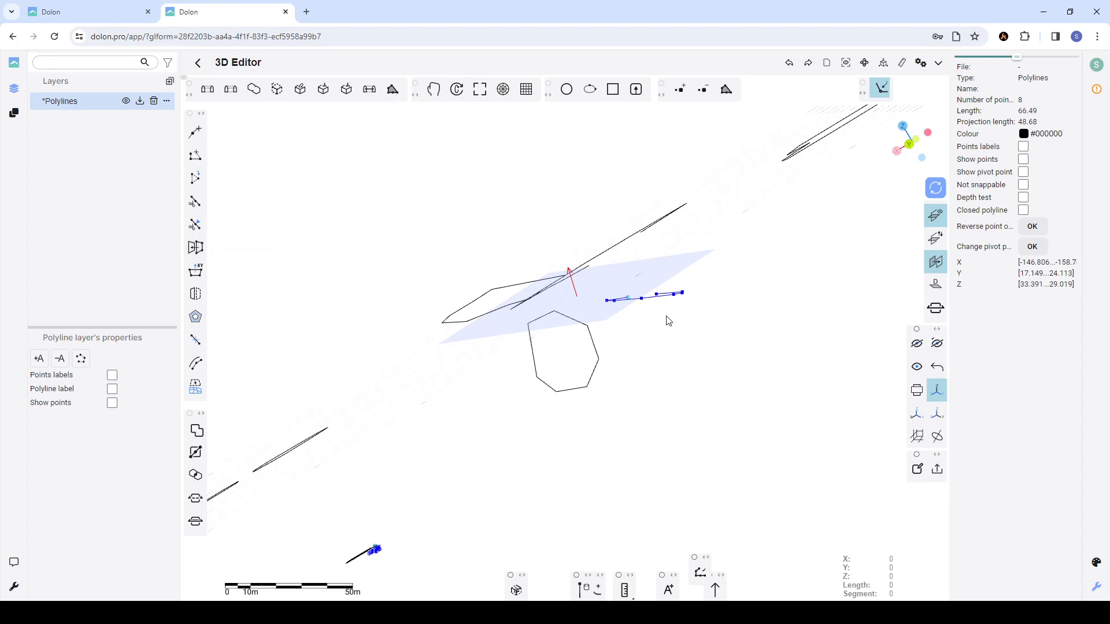
{"action": "scroll", "coordinate": [703, 302], "scroll_direction": "down", "scroll_amount": 3}
{"action": "scroll", "coordinate": [667, 306], "scroll_direction": "up", "scroll_amount": 10}
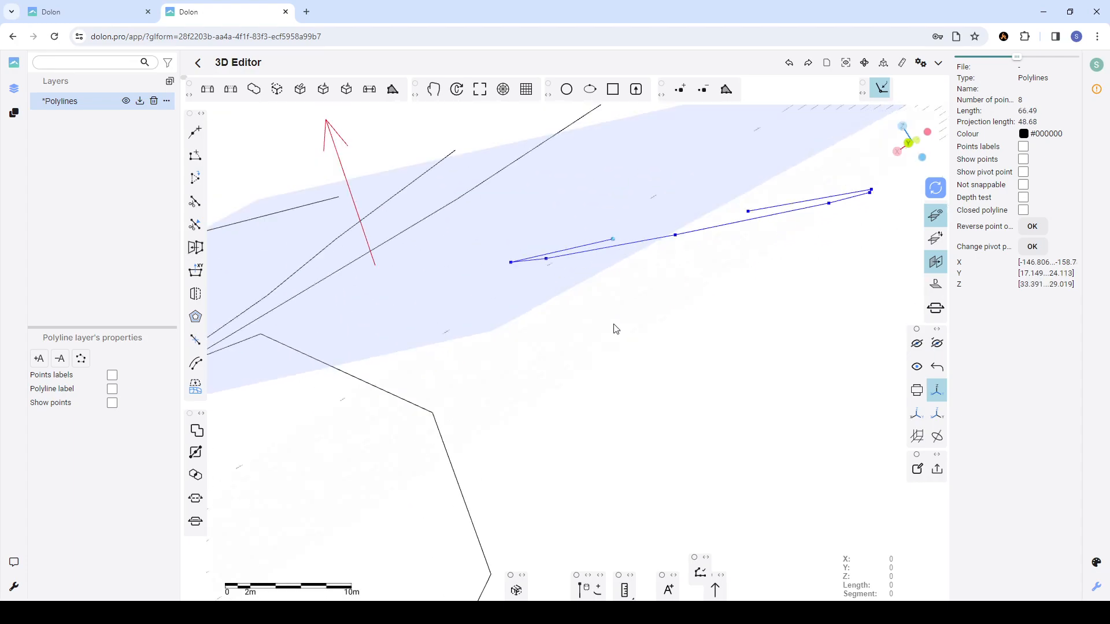
{"action": "mouse_move", "coordinate": [565, 323]}
{"action": "left_mouse_down"}
{"action": "mouse_move", "coordinate": [540, 324]}
{"action": "mouse_move", "coordinate": [522, 341]}
{"action": "mouse_move", "coordinate": [549, 423]}
{"action": "mouse_move", "coordinate": [532, 457]}
{"action": "mouse_move", "coordinate": [542, 443]}
{"action": "mouse_move", "coordinate": [505, 411]}
{"action": "mouse_move", "coordinate": [460, 289]}
{"action": "mouse_move", "coordinate": [570, 413]}
{"action": "mouse_move", "coordinate": [599, 391]}
{"action": "mouse_move", "coordinate": [621, 393]}
{"action": "mouse_move", "coordinate": [599, 367]}
{"action": "left_mouse_up"}
{"action": "scroll", "coordinate": [644, 417], "scroll_direction": "down", "scroll_amount": 5}
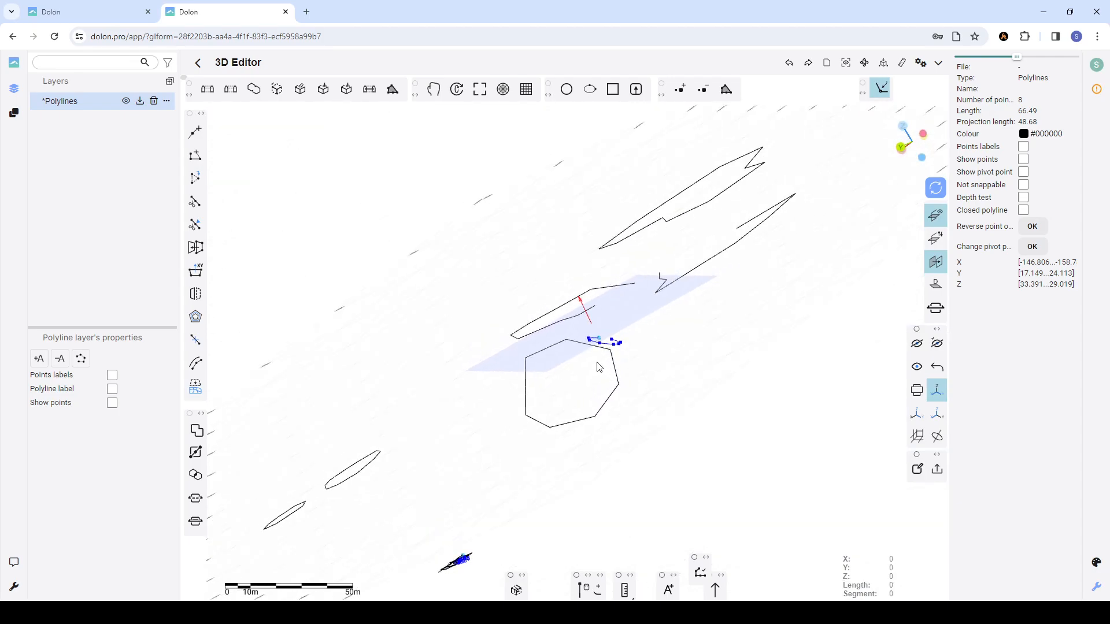
{"action": "scroll", "coordinate": [648, 352], "scroll_direction": "up", "scroll_amount": 3}
{"action": "key", "text": "ctrl+z"}
- Rotate the open eight-point polyline by 90 degrees around the x-axis in Rotation mode
{"action": "scroll", "coordinate": [615, 343], "scroll_direction": "up", "scroll_amount": 3}
{"action": "scroll", "coordinate": [615, 343], "scroll_direction": "down", "scroll_amount": 2}
{"action": "mouse_move", "coordinate": [624, 359]}
{"action": "left_mouse_down"}
{"action": "mouse_move", "coordinate": [594, 351]}
{"action": "mouse_move", "coordinate": [666, 344]}
{"action": "mouse_move", "coordinate": [692, 358]}
{"action": "mouse_move", "coordinate": [680, 360]}
{"action": "left_mouse_up"}
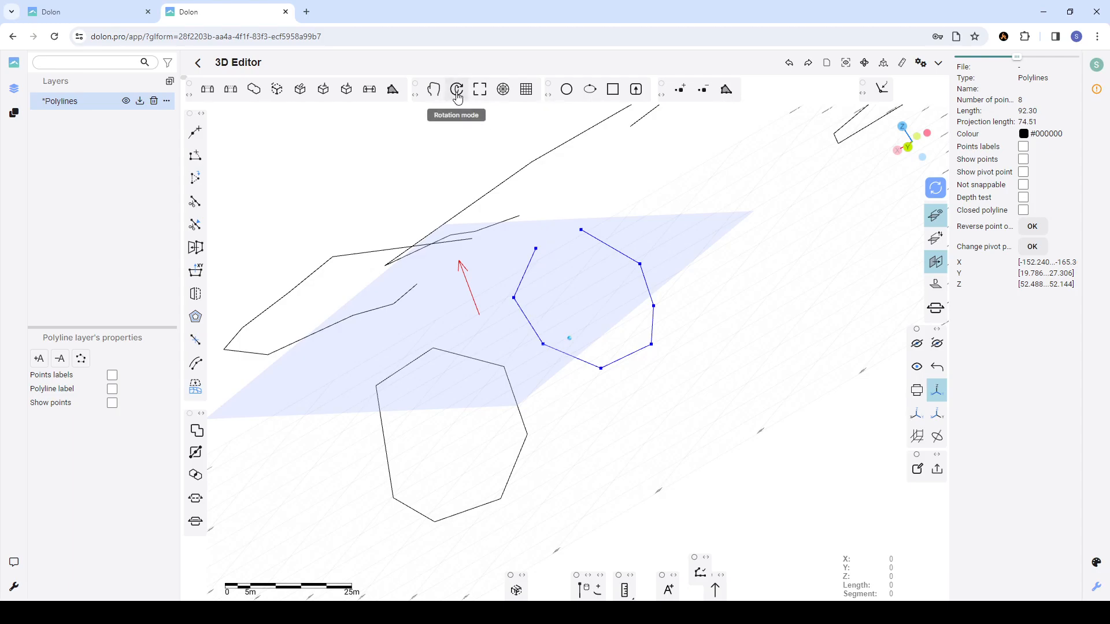
{"action": "left_click", "coordinate": [640, 247]}
{"action": "left_click", "coordinate": [613, 252]}
{"action": "mouse_move", "coordinate": [574, 306]}
{"action": "left_mouse_down"}
{"action": "mouse_move", "coordinate": [568, 313]}
{"action": "mouse_move", "coordinate": [588, 303]}
{"action": "mouse_move", "coordinate": [538, 321]}
{"action": "mouse_move", "coordinate": [593, 316]}
{"action": "left_mouse_up"}
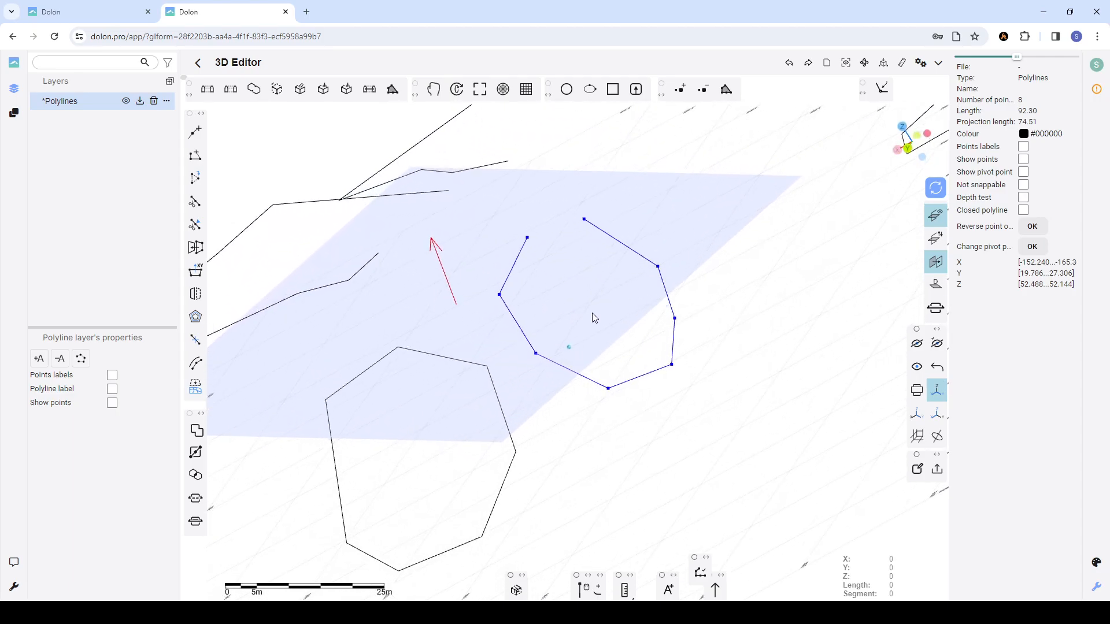
{"action": "left_click", "coordinate": [460, 94]}
{"action": "scroll", "coordinate": [553, 394], "scroll_direction": "up", "scroll_amount": 2}
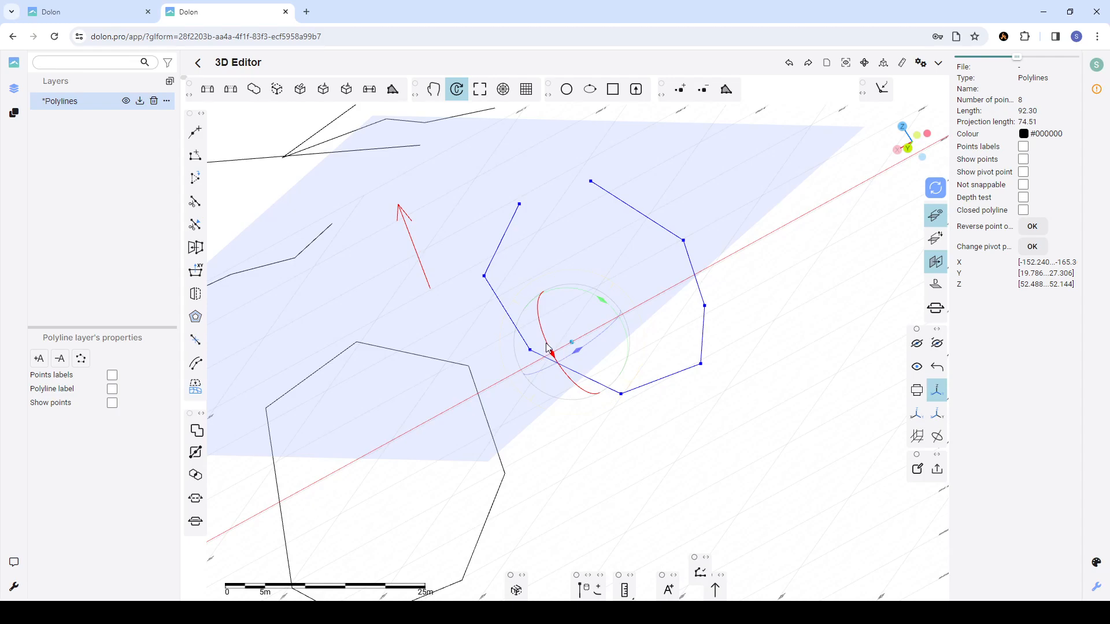
{"action": "left_click_drag", "start_coordinate": [547, 345], "coordinate": [542, 298]}
{"action": "key", "text": "shift+Left"}
{"action": "key", "text": "shift+Left"}
{"action": "key", "text": "shift+Left"}
{"action": "key", "text": "shift+Left"}
{"action": "key", "text": "shift+Left"}
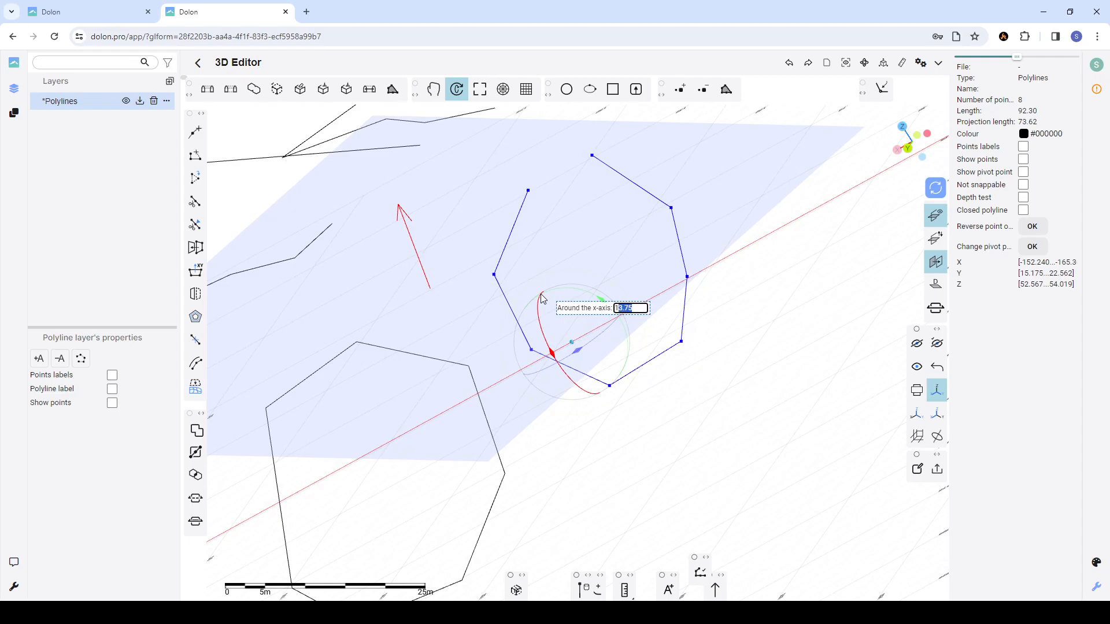
{"action": "type", "text": "90"}
{"action": "key", "text": "Return"}
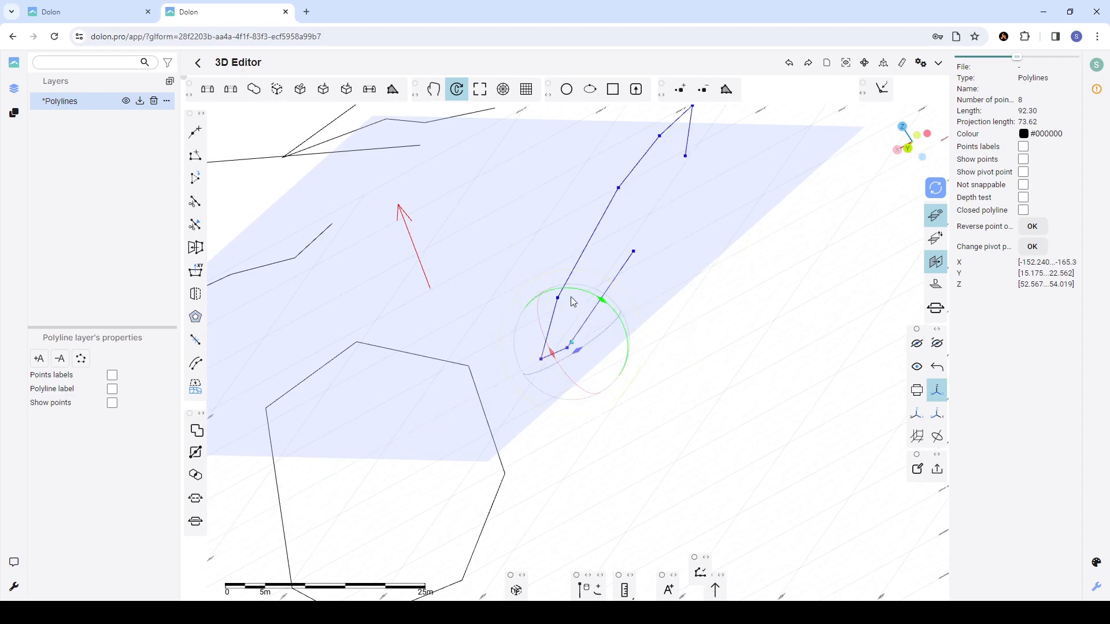
- Rotate the open eight-point polyline freehand around the y-axis and the x-axis
{"action": "left_click_drag", "start_coordinate": [715, 347], "coordinate": [779, 374]}
{"action": "left_click_drag", "start_coordinate": [575, 297], "coordinate": [698, 339]}
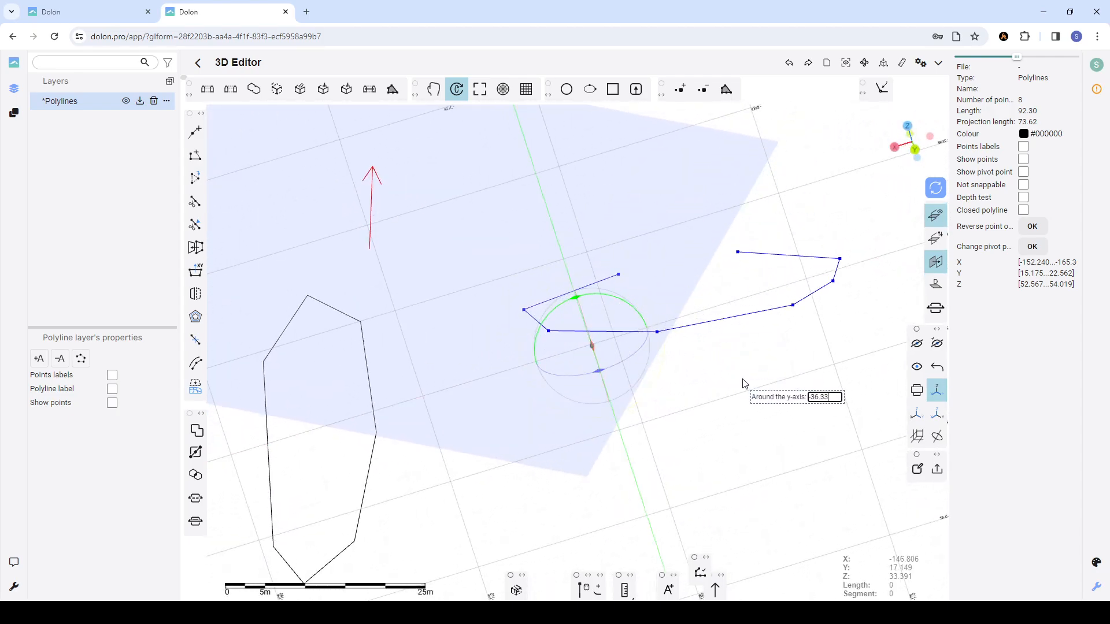
{"action": "left_click_drag", "start_coordinate": [577, 297], "coordinate": [621, 388]}
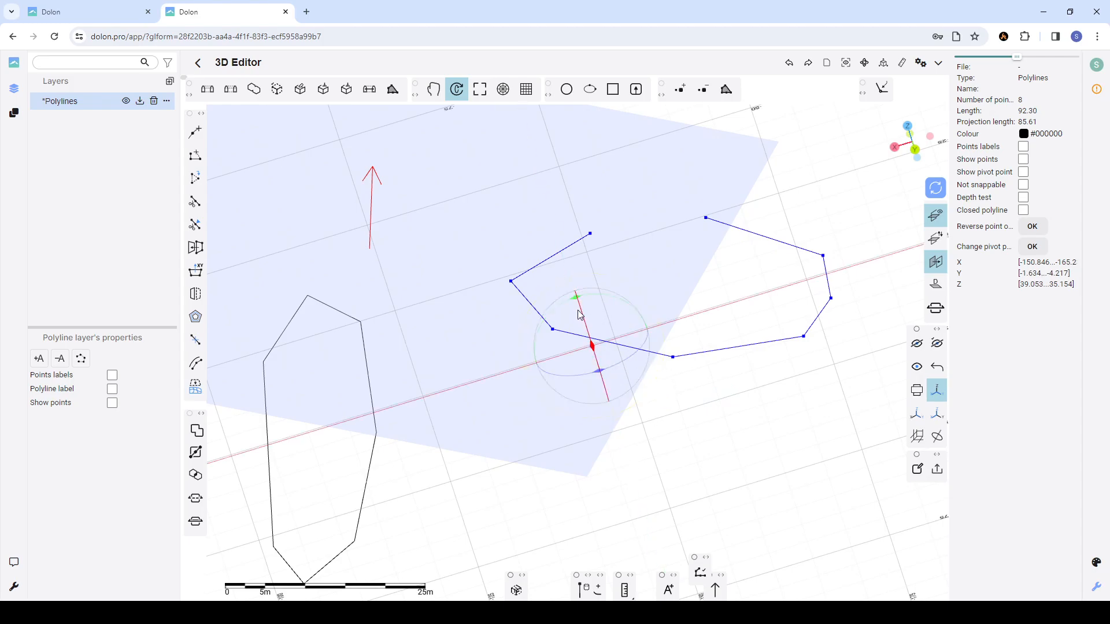
{"action": "left_click_drag", "start_coordinate": [582, 309], "coordinate": [577, 303]}
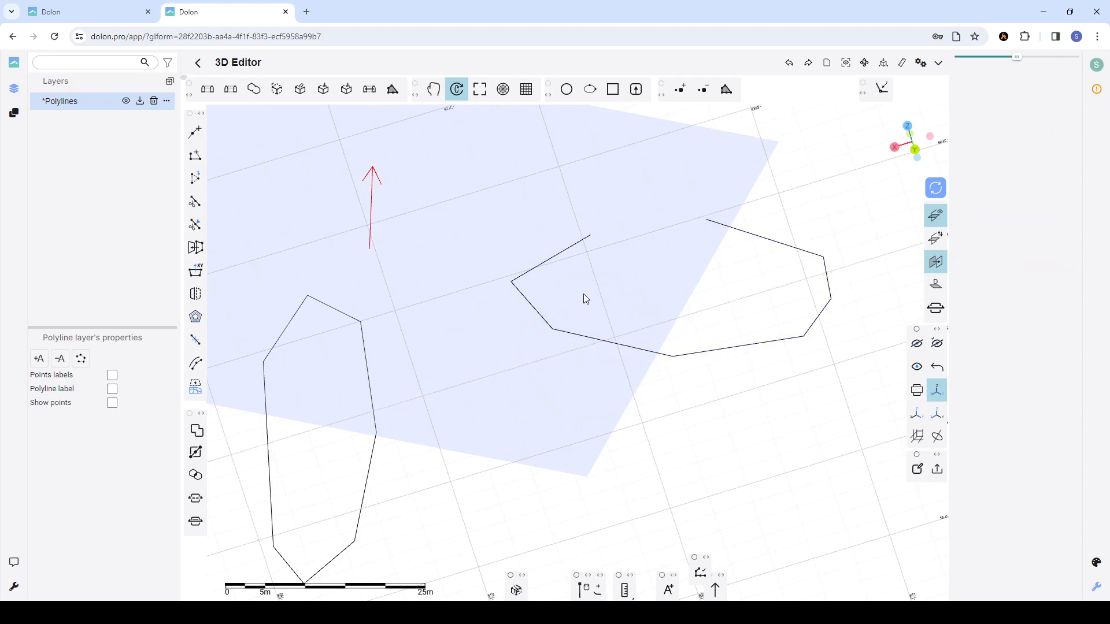
{"action": "left_click", "coordinate": [586, 336]}
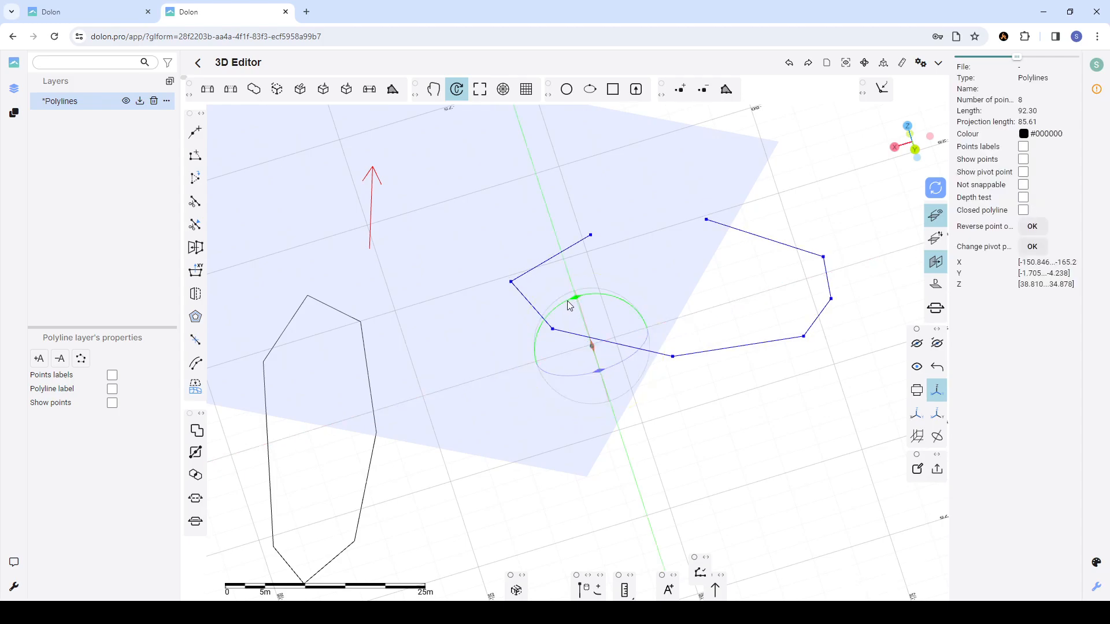
{"action": "left_click_drag", "start_coordinate": [587, 296], "coordinate": [583, 307]}
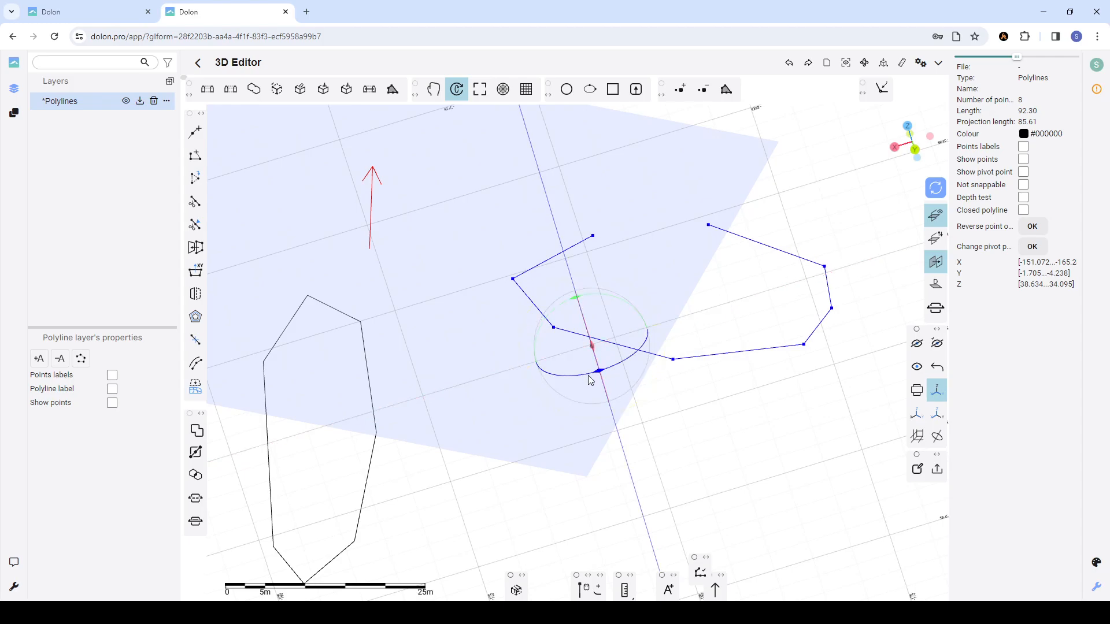
- Rotate the open eight-point polyline slightly around the z-axis and within the plane of the current view
{"action": "left_click_drag", "start_coordinate": [576, 382], "coordinate": [595, 379]}
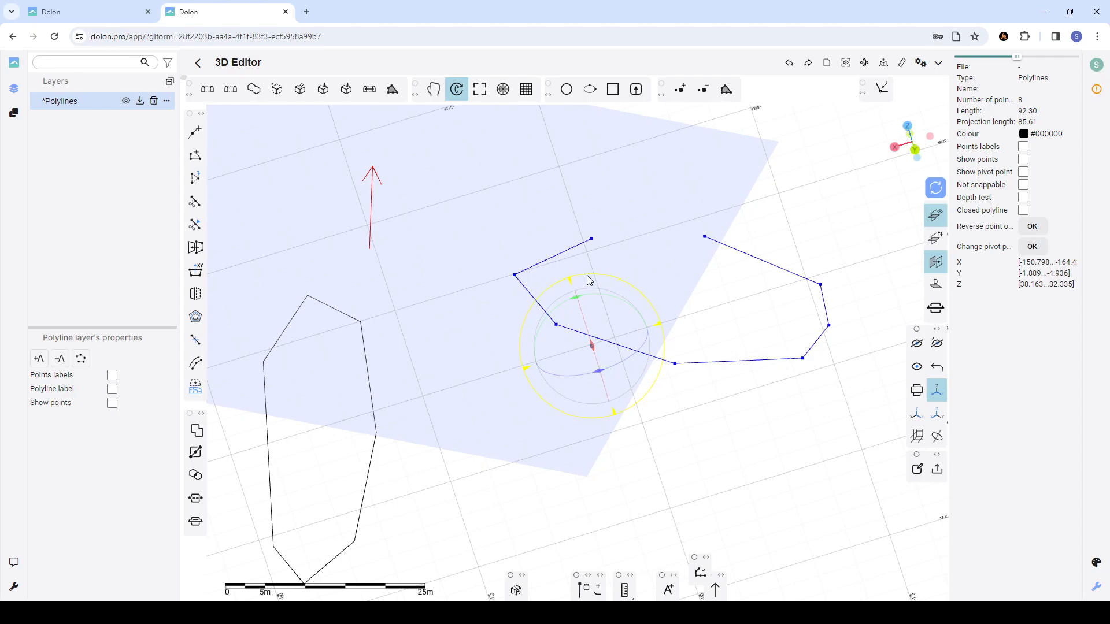
{"action": "left_click_drag", "start_coordinate": [735, 320], "coordinate": [651, 347]}
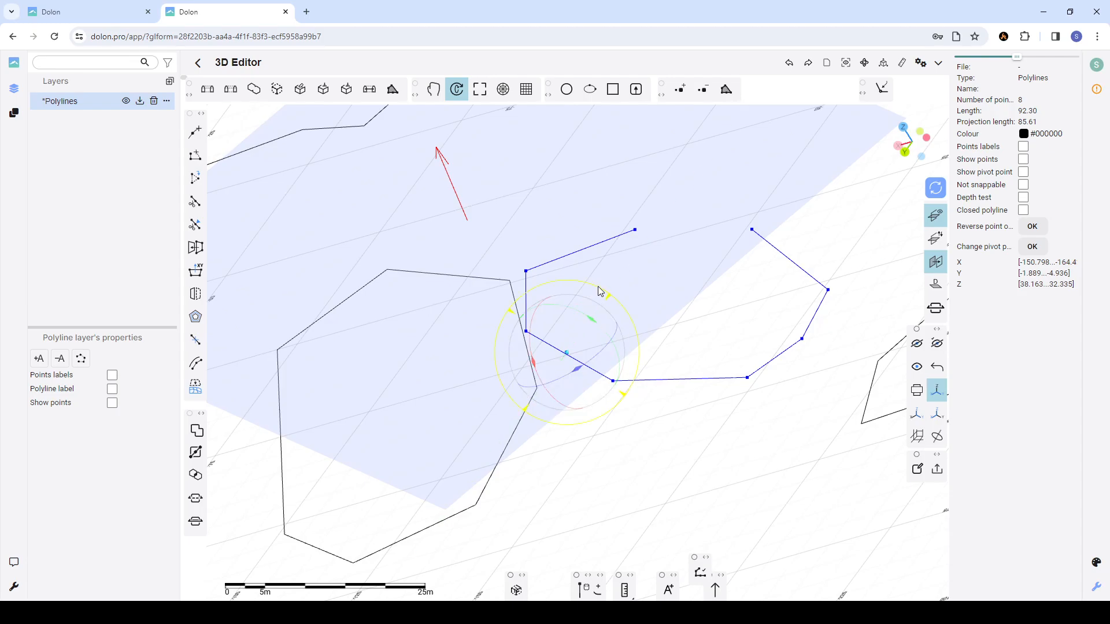
{"action": "mouse_move", "coordinate": [598, 287]}
{"action": "left_mouse_down"}
{"action": "mouse_move", "coordinate": [628, 316]}
{"action": "mouse_move", "coordinate": [591, 282]}
{"action": "mouse_move", "coordinate": [622, 315]}
{"action": "mouse_move", "coordinate": [532, 288]}
{"action": "mouse_move", "coordinate": [630, 317]}
{"action": "mouse_move", "coordinate": [541, 282]}
{"action": "mouse_move", "coordinate": [530, 293]}
{"action": "mouse_move", "coordinate": [588, 296]}
{"action": "left_mouse_up"}
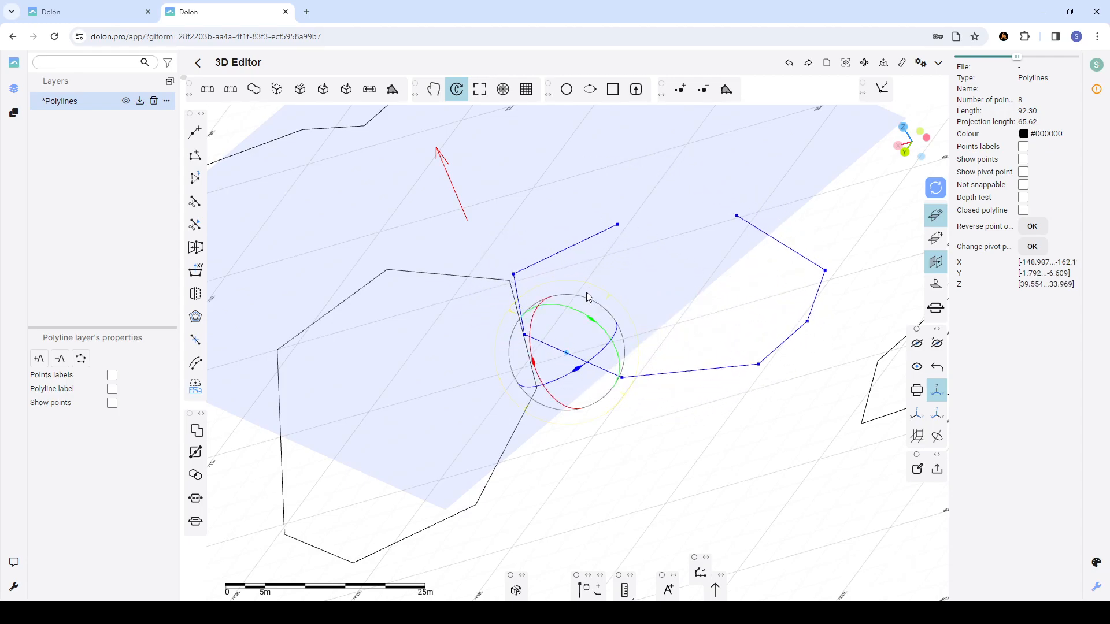
- Leave Rotation mode, clear the selection, and reselect the open eight-point polyline beside the tilted reference plane
{"action": "left_click", "coordinate": [648, 301]}
{"action": "left_click", "coordinate": [584, 250]}
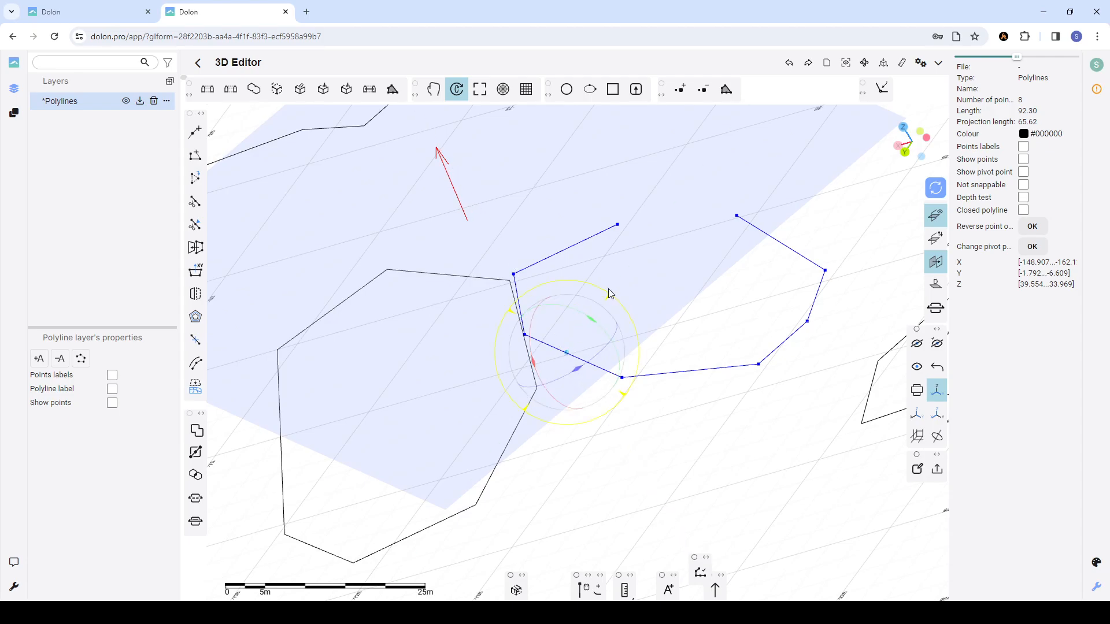
{"action": "left_click", "coordinate": [457, 91]}
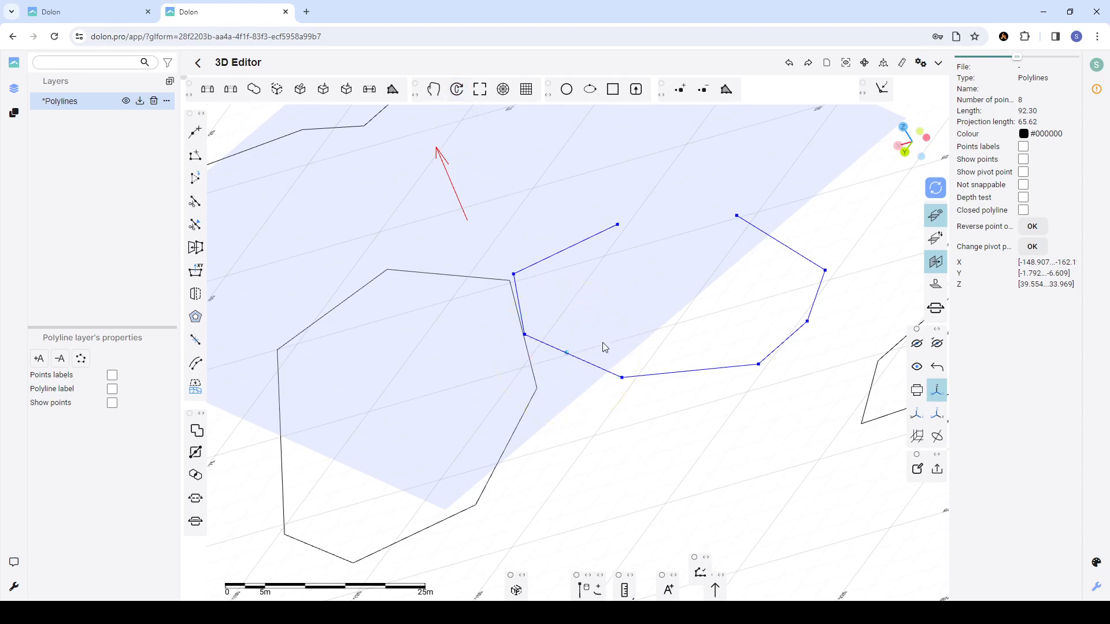
{"action": "mouse_move", "coordinate": [607, 362]}
{"action": "left_mouse_down"}
{"action": "mouse_move", "coordinate": [567, 374]}
{"action": "mouse_move", "coordinate": [591, 365]}
{"action": "left_mouse_up"}
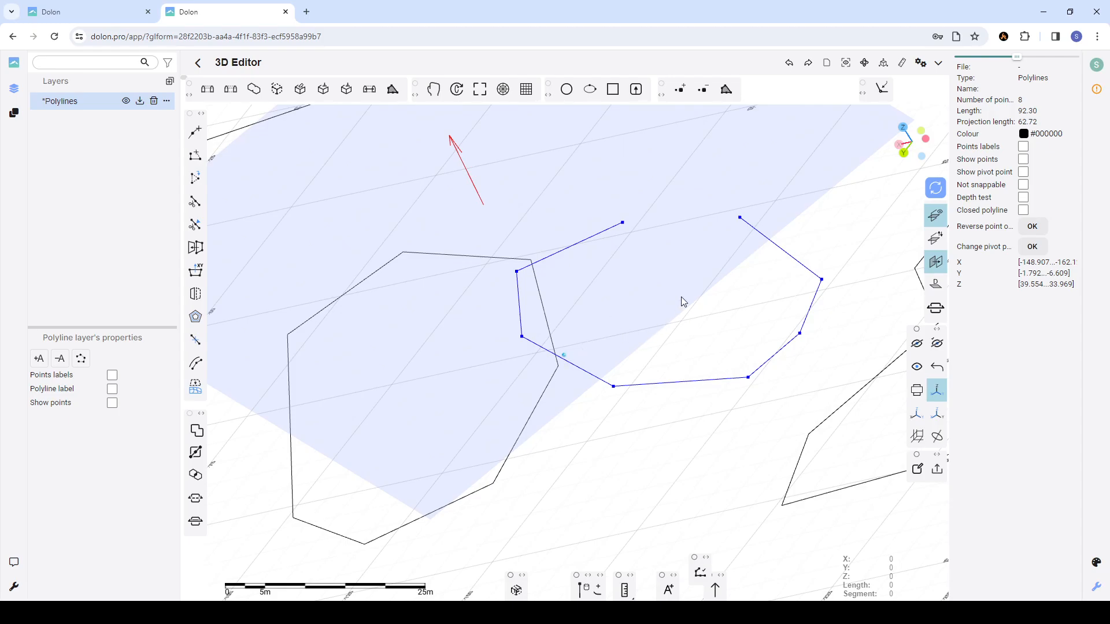
{"action": "mouse_move", "coordinate": [716, 307]}
{"action": "left_mouse_down"}
{"action": "mouse_move", "coordinate": [639, 302]}
{"action": "mouse_move", "coordinate": [735, 302]}
{"action": "mouse_move", "coordinate": [711, 300]}
{"action": "left_mouse_up"}
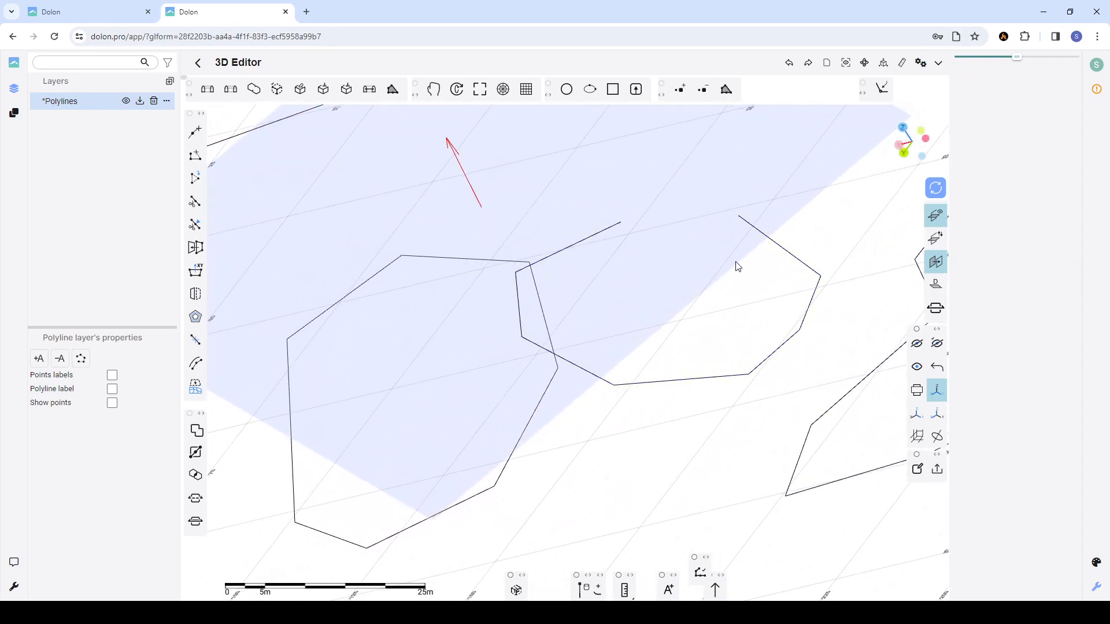
{"action": "left_click", "coordinate": [769, 240]}
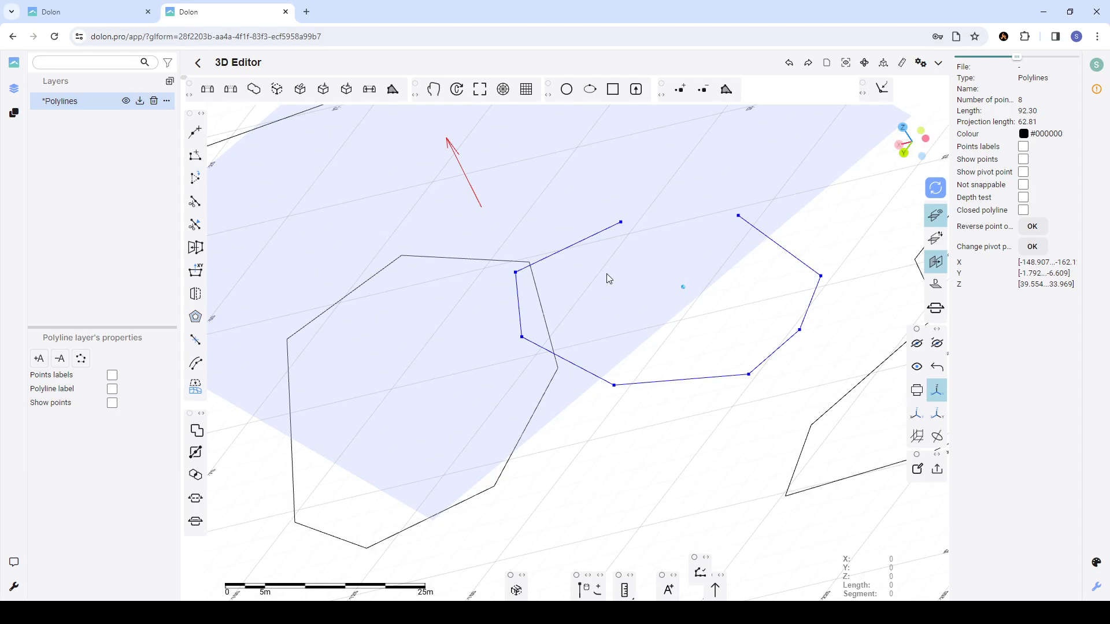
{"action": "left_click", "coordinate": [753, 299]}
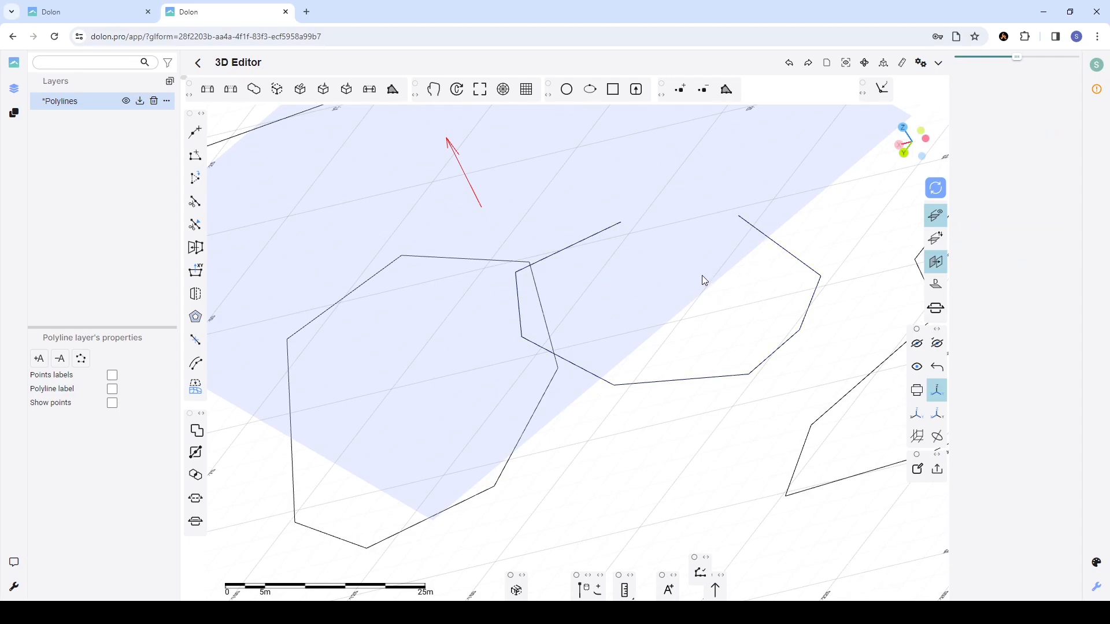
{"action": "left_click", "coordinate": [759, 234]}
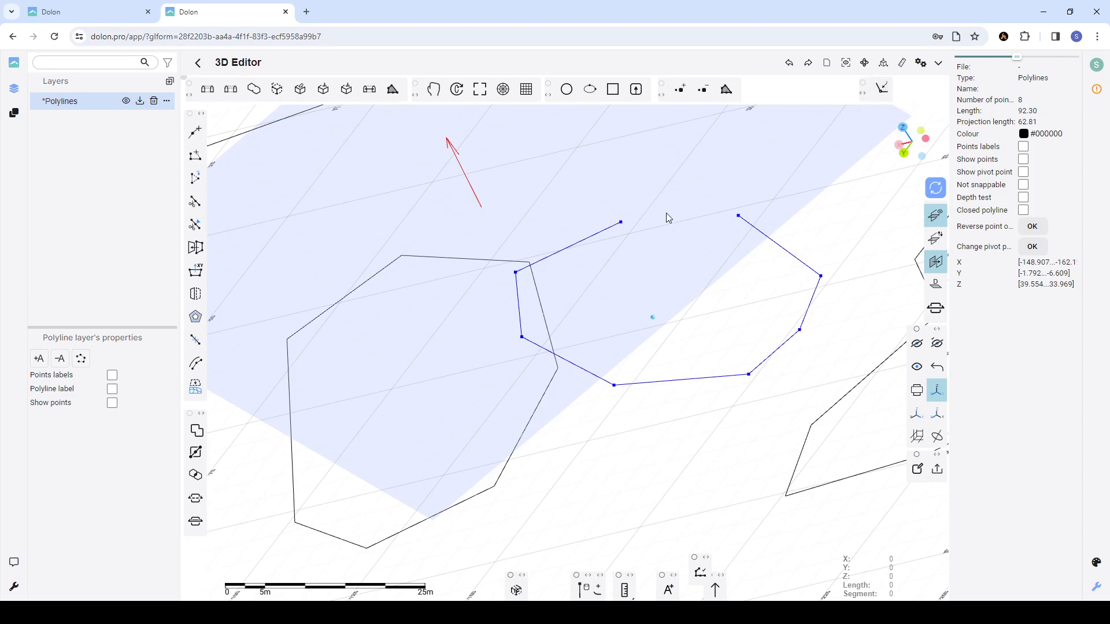
- Examine the orientation of the open eight-point polyline relative to the tilted reference plane from several angles
{"action": "left_click_drag", "start_coordinate": [716, 276], "coordinate": [661, 314]}
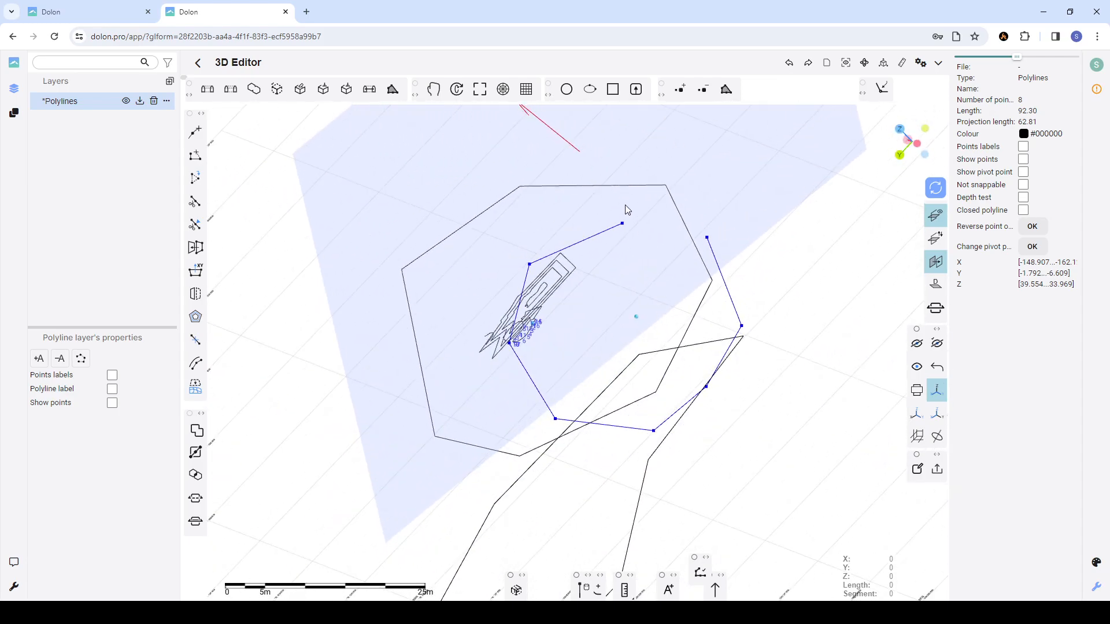
{"action": "left_click_drag", "start_coordinate": [625, 206], "coordinate": [630, 249]}
{"action": "left_click_drag", "start_coordinate": [602, 288], "coordinate": [548, 260]}
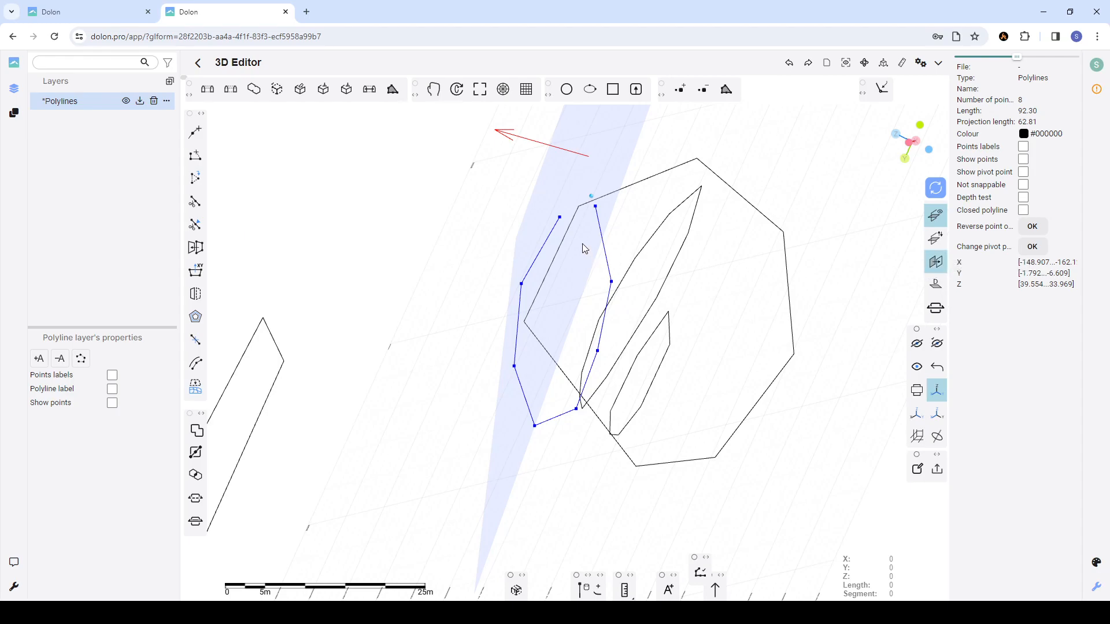
{"action": "left_click_drag", "start_coordinate": [565, 240], "coordinate": [601, 216]}
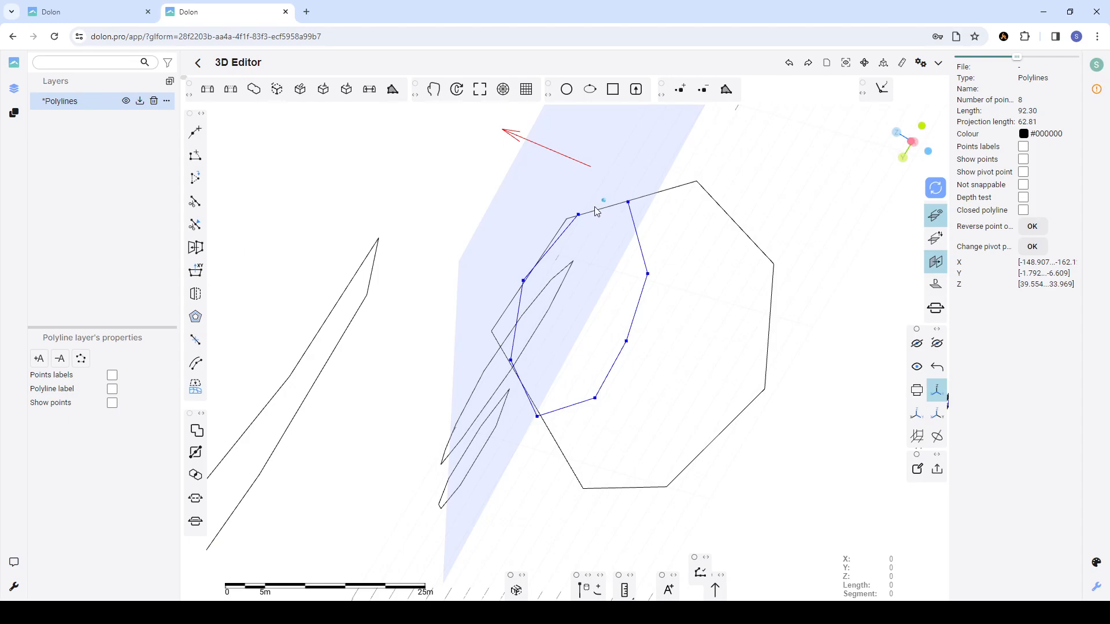
{"action": "left_click_drag", "start_coordinate": [610, 303], "coordinate": [590, 300]}
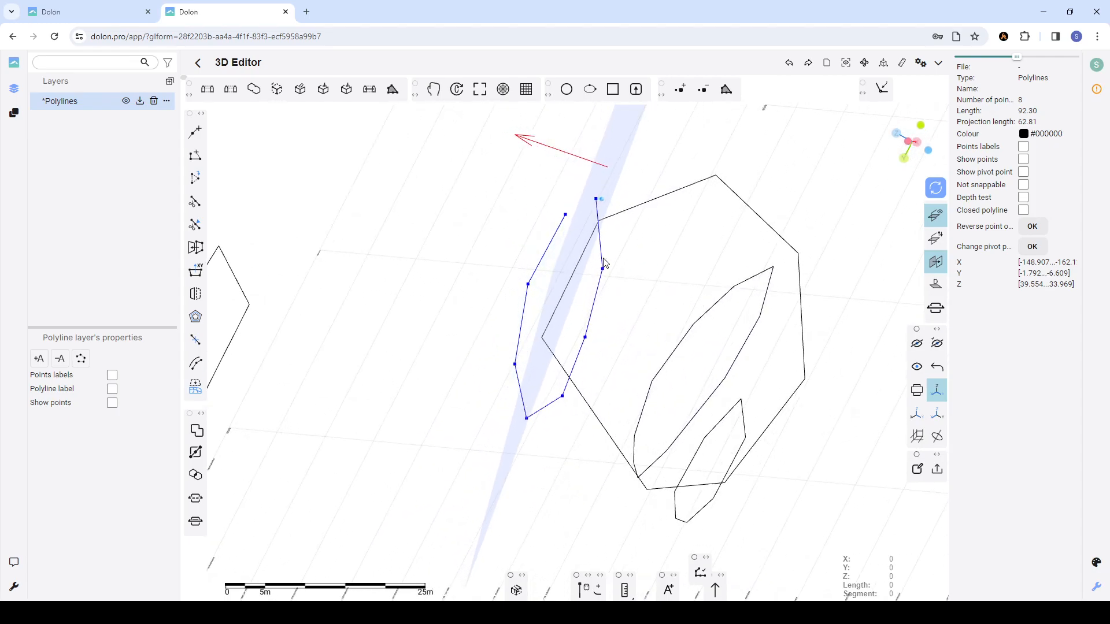
{"action": "left_click_drag", "start_coordinate": [604, 261], "coordinate": [585, 251]}
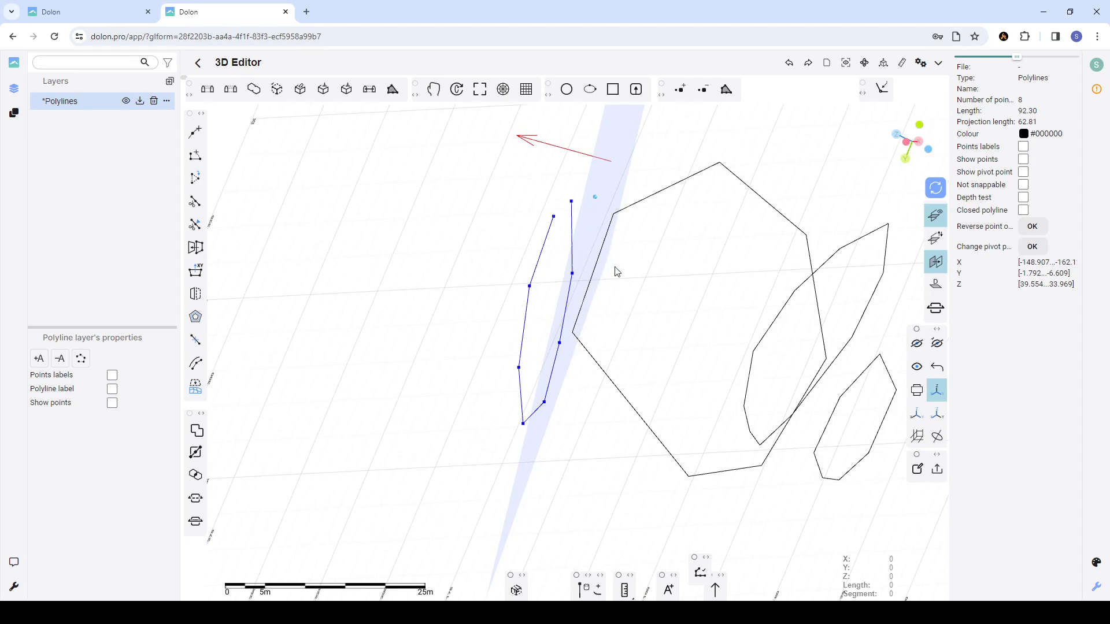
{"action": "left_click_drag", "start_coordinate": [558, 310], "coordinate": [629, 315]}
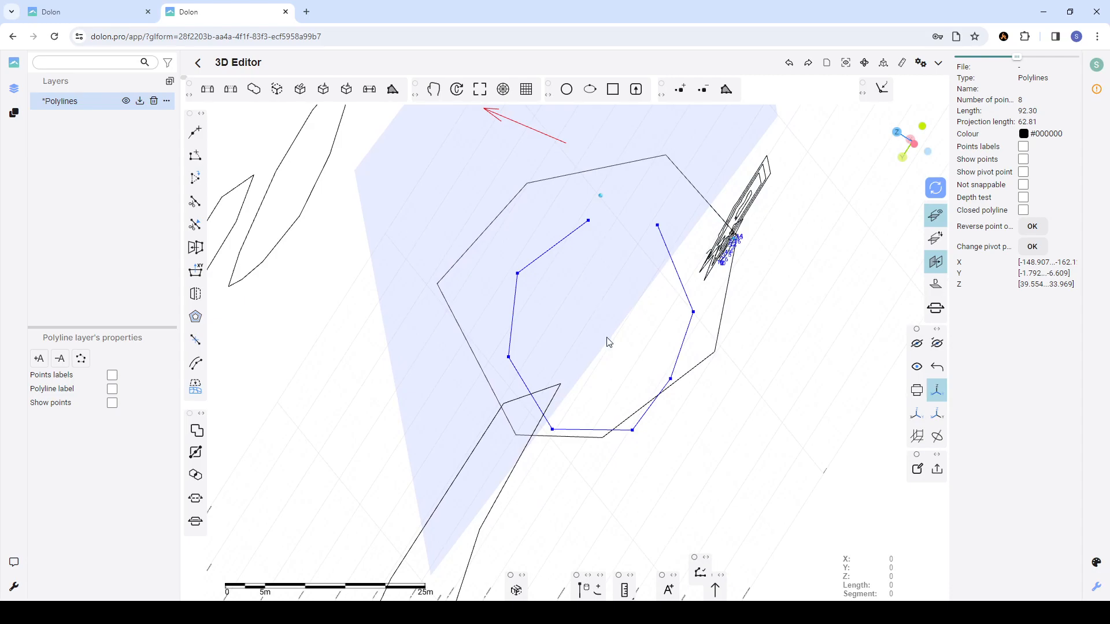
{"action": "left_click_drag", "start_coordinate": [637, 308], "coordinate": [537, 320]}
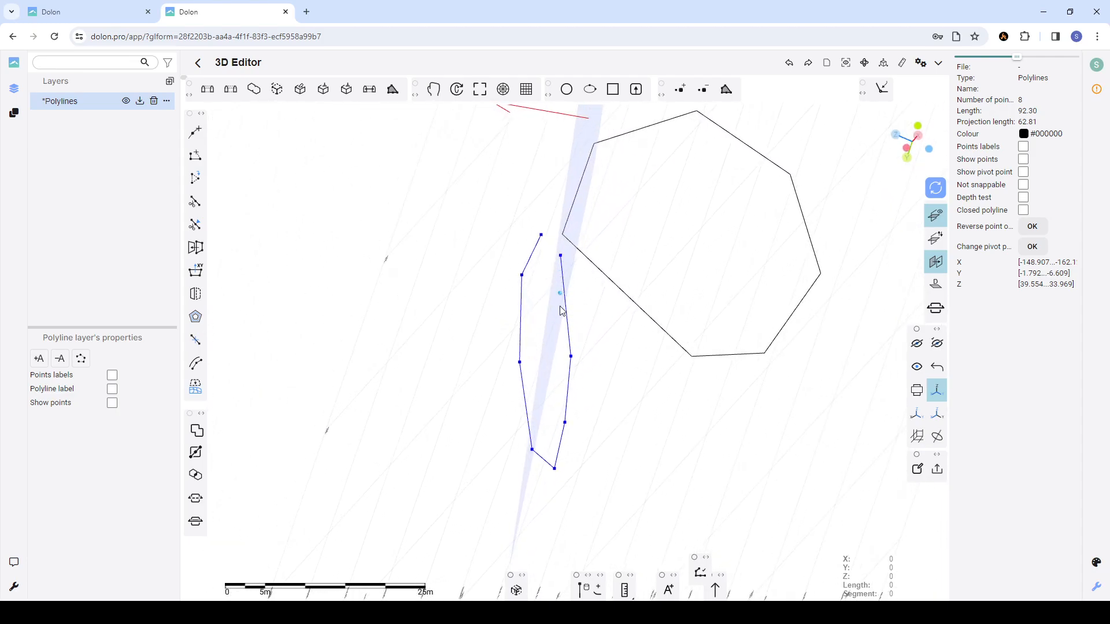
{"action": "left_click_drag", "start_coordinate": [544, 342], "coordinate": [679, 308]}
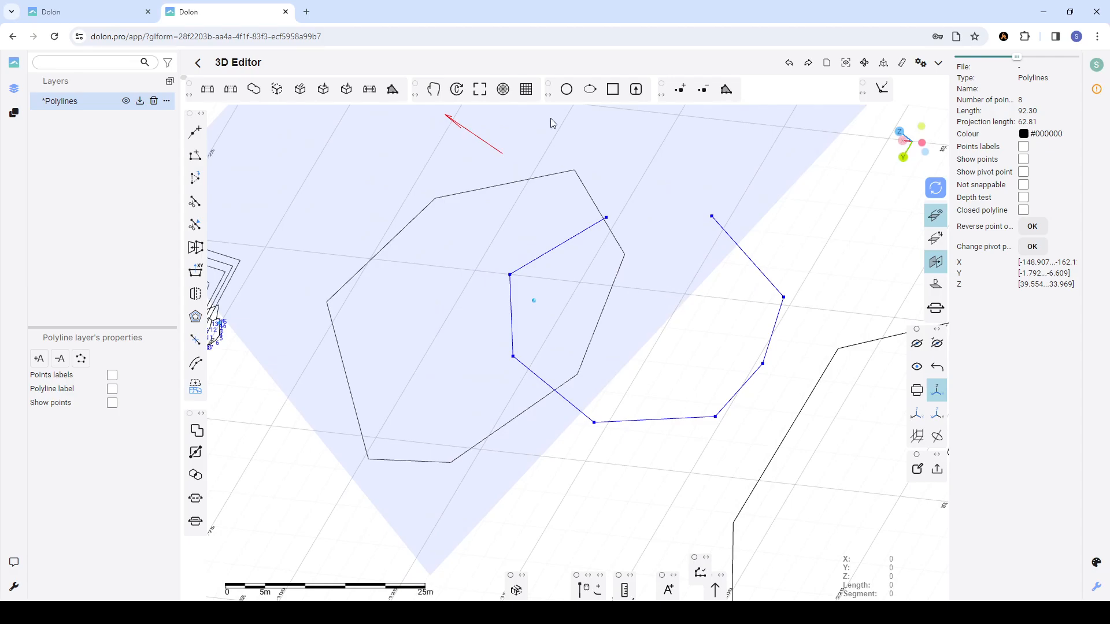
- Rotate the open eight-point polyline freehand around several axes in Rotation mode, ending with a slight turn around the y-axis
{"action": "left_click", "coordinate": [458, 89]}
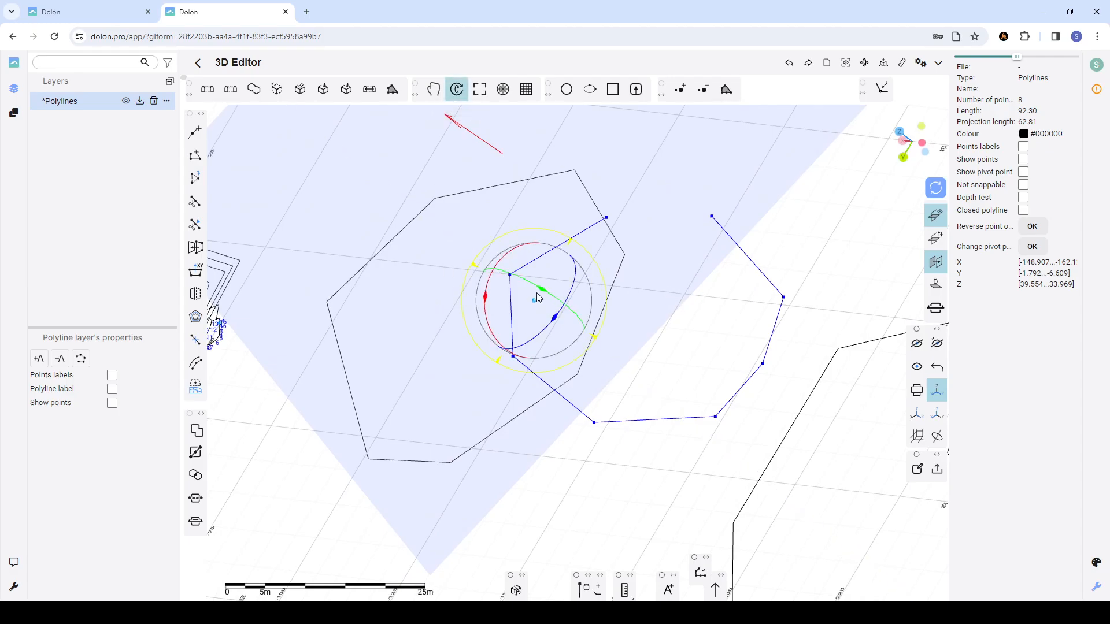
{"action": "left_click_drag", "start_coordinate": [528, 285], "coordinate": [655, 371]}
{"action": "left_click_drag", "start_coordinate": [528, 282], "coordinate": [502, 268]}
{"action": "left_click_drag", "start_coordinate": [672, 350], "coordinate": [488, 281]}
{"action": "mouse_move", "coordinate": [576, 324]}
{"action": "left_mouse_down"}
{"action": "mouse_move", "coordinate": [656, 353]}
{"action": "mouse_move", "coordinate": [567, 318]}
{"action": "left_mouse_up"}
{"action": "mouse_move", "coordinate": [625, 298]}
{"action": "left_mouse_down"}
{"action": "mouse_move", "coordinate": [634, 314]}
{"action": "mouse_move", "coordinate": [625, 375]}
{"action": "mouse_move", "coordinate": [631, 298]}
{"action": "left_mouse_up"}
{"action": "left_click", "coordinate": [554, 315]}
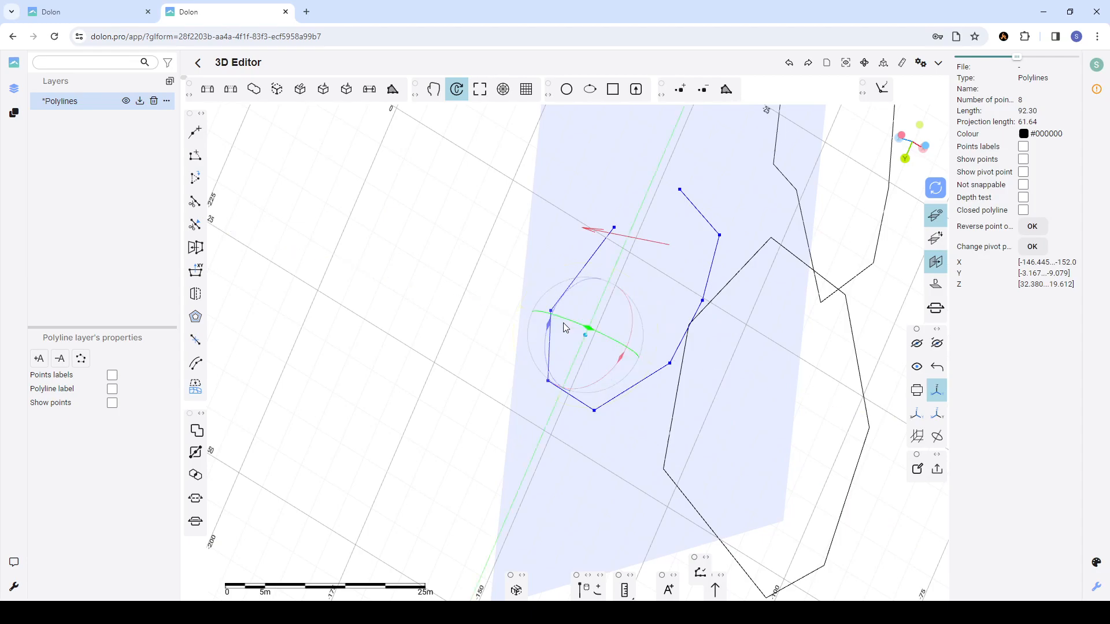
{"action": "mouse_move", "coordinate": [569, 322]}
{"action": "left_mouse_down"}
{"action": "mouse_move", "coordinate": [643, 352]}
{"action": "mouse_move", "coordinate": [557, 317]}
{"action": "left_mouse_up"}
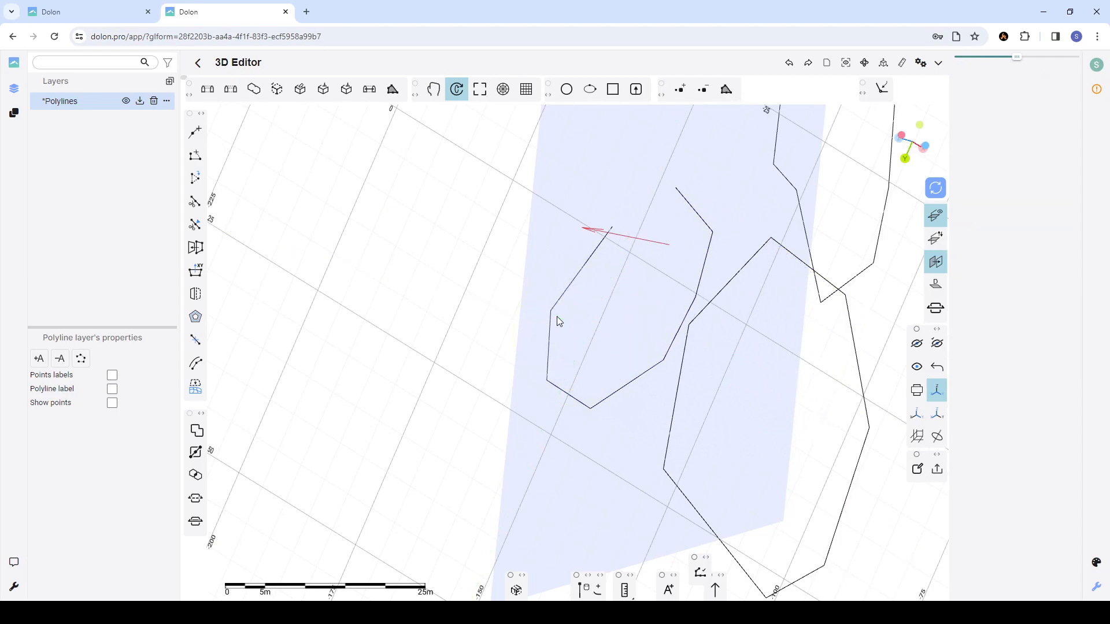
{"action": "left_click_drag", "start_coordinate": [453, 357], "coordinate": [644, 375]}
{"action": "left_click", "coordinate": [531, 352]}
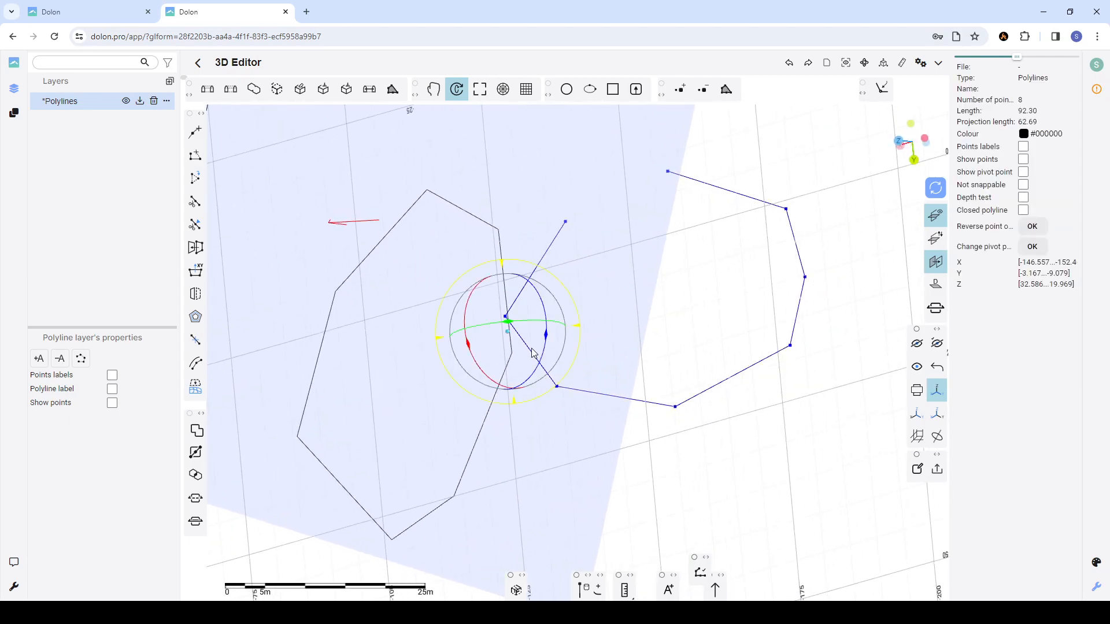
{"action": "left_click", "coordinate": [456, 90]}
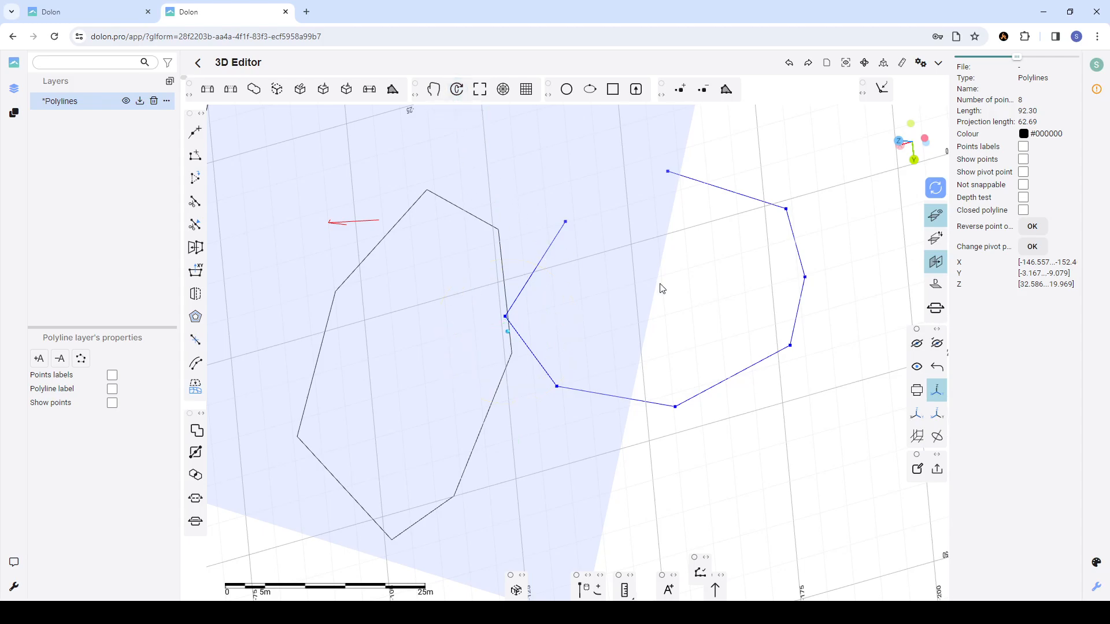
- Release the tilted reference plane and inspect the plane fitted to the selected open eight-point polyline
{"action": "left_click", "coordinate": [936, 263]}
{"action": "left_click", "coordinate": [936, 289]}
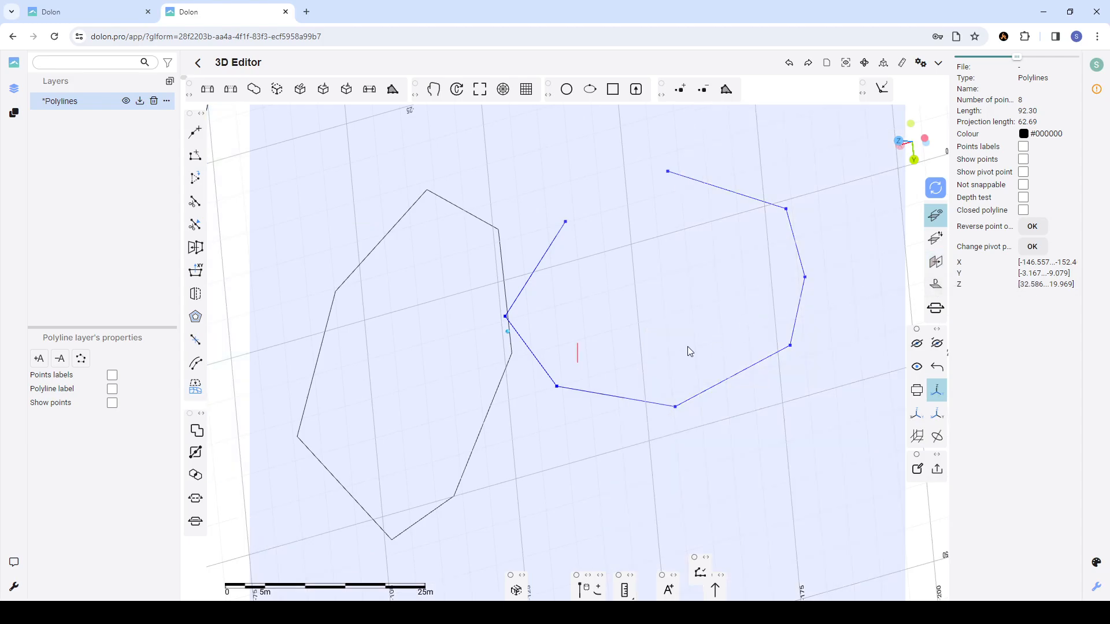
{"action": "left_click_drag", "start_coordinate": [728, 380], "coordinate": [590, 372]}
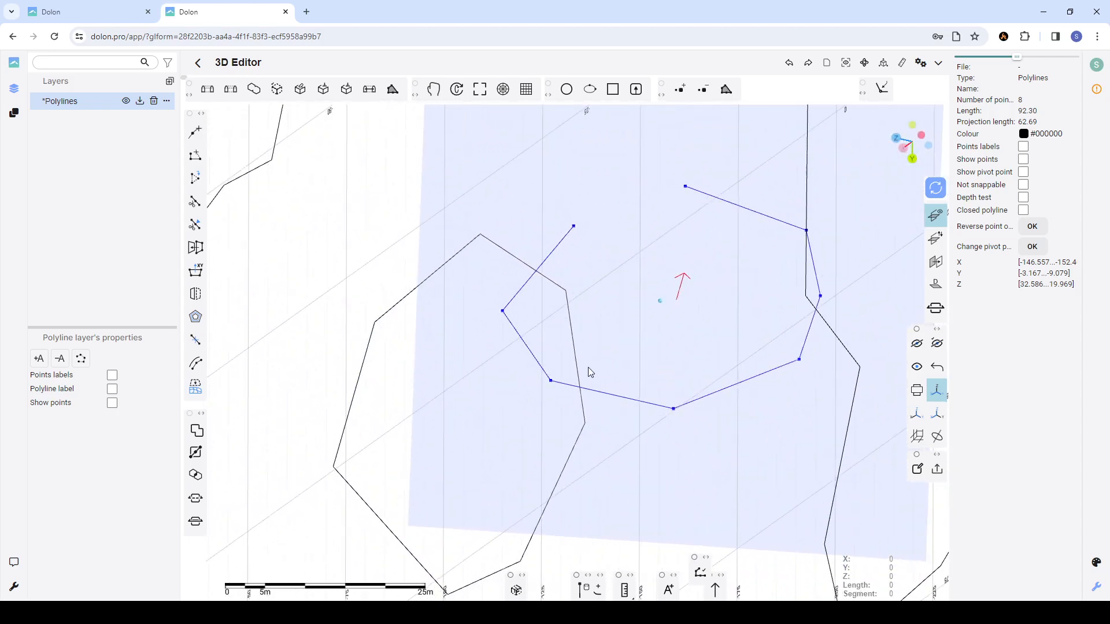
{"action": "left_click", "coordinate": [568, 310]}
{"action": "mouse_move", "coordinate": [656, 310]}
{"action": "left_mouse_down"}
{"action": "mouse_move", "coordinate": [507, 317]}
{"action": "mouse_move", "coordinate": [572, 257]}
{"action": "mouse_move", "coordinate": [686, 257]}
{"action": "mouse_move", "coordinate": [654, 360]}
{"action": "mouse_move", "coordinate": [684, 354]}
{"action": "mouse_move", "coordinate": [644, 312]}
{"action": "left_mouse_up"}
{"action": "scroll", "coordinate": [686, 258], "scroll_direction": "down", "scroll_amount": 5}
{"action": "left_click", "coordinate": [647, 312]}
{"action": "left_click_drag", "start_coordinate": [733, 271], "coordinate": [654, 283]}
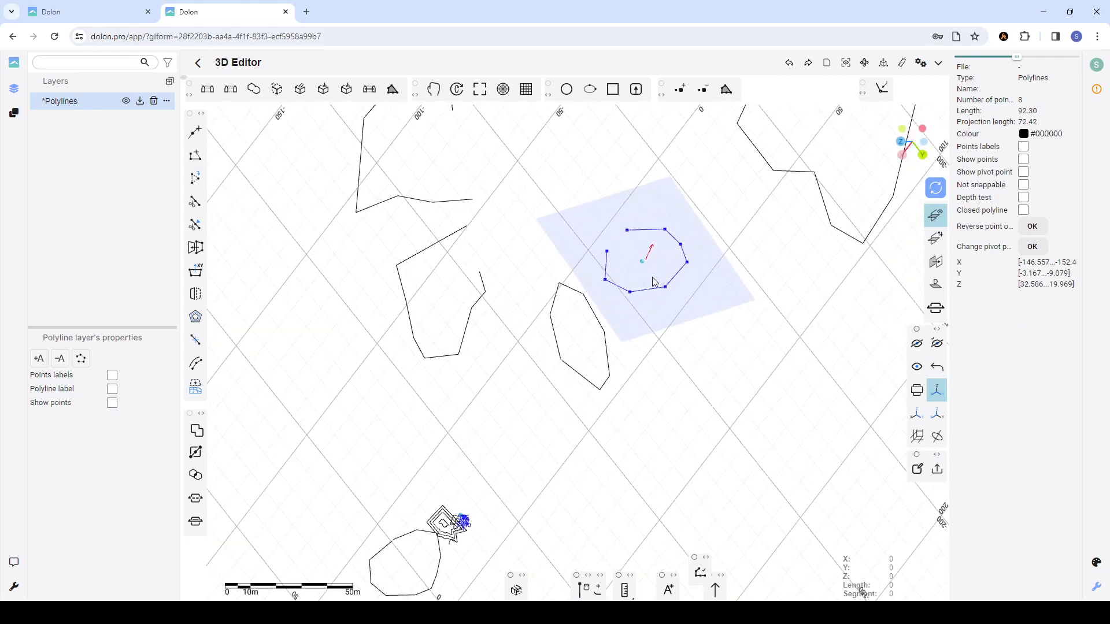
- Select the nine-point polyline, the other open eight-point polyline and the closed eleven-point polyline in turn to compare their reference planes
{"action": "left_click", "coordinate": [476, 308]}
{"action": "left_click_drag", "start_coordinate": [478, 309], "coordinate": [641, 279]}
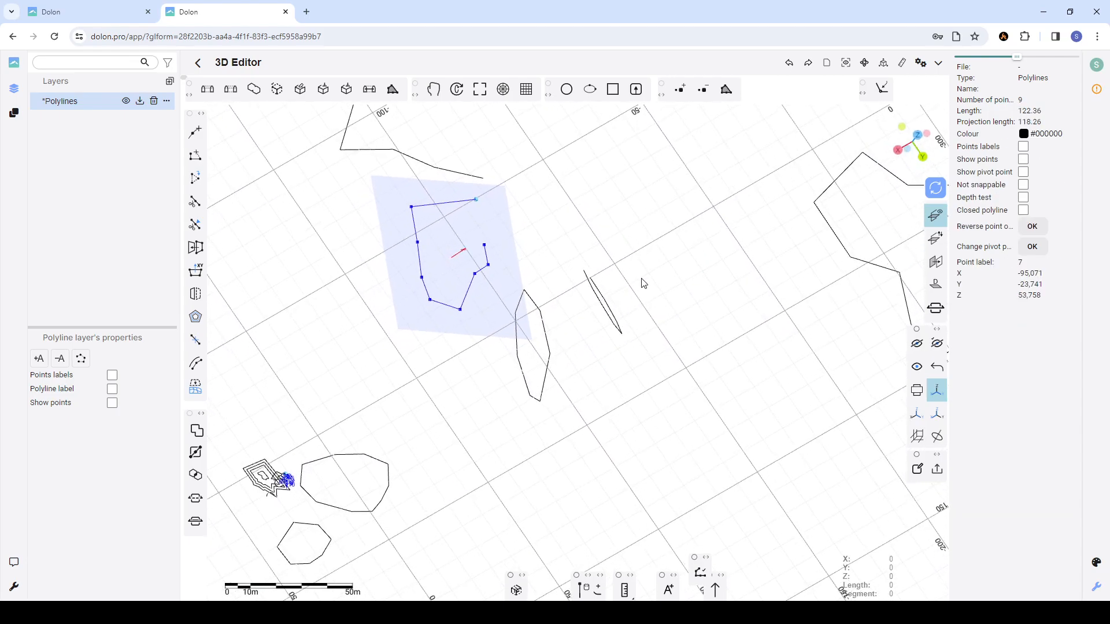
{"action": "left_click", "coordinate": [458, 177]}
{"action": "scroll", "coordinate": [598, 295], "scroll_direction": "down", "scroll_amount": 3}
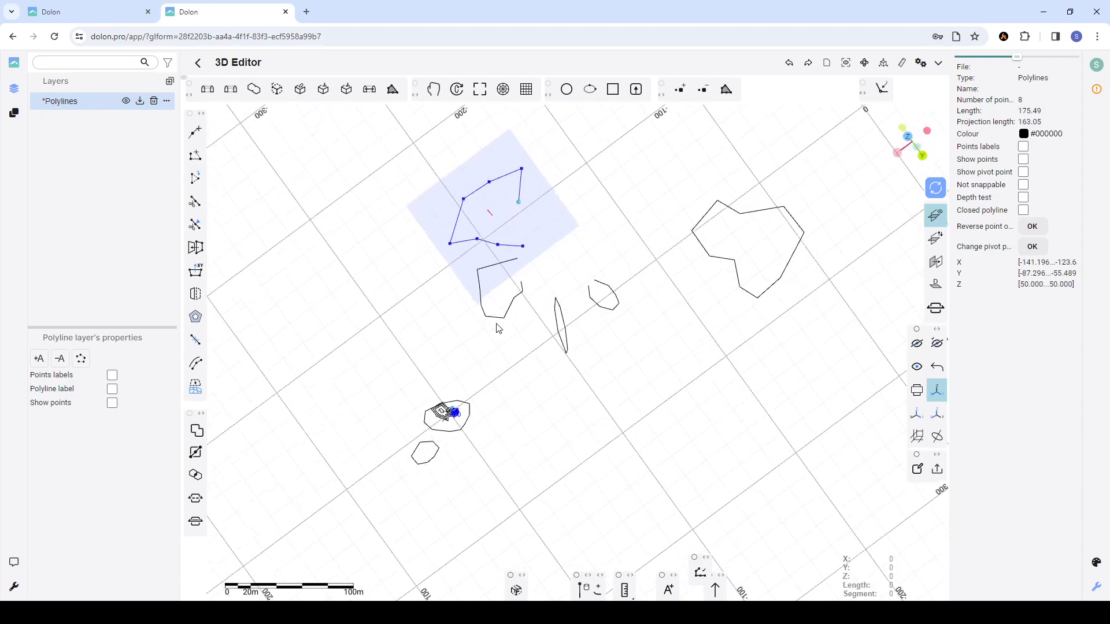
{"action": "left_click", "coordinate": [722, 267]}
{"action": "scroll", "coordinate": [805, 264], "scroll_direction": "down", "scroll_amount": 2}
{"action": "scroll", "coordinate": [740, 277], "scroll_direction": "up", "scroll_amount": 3}
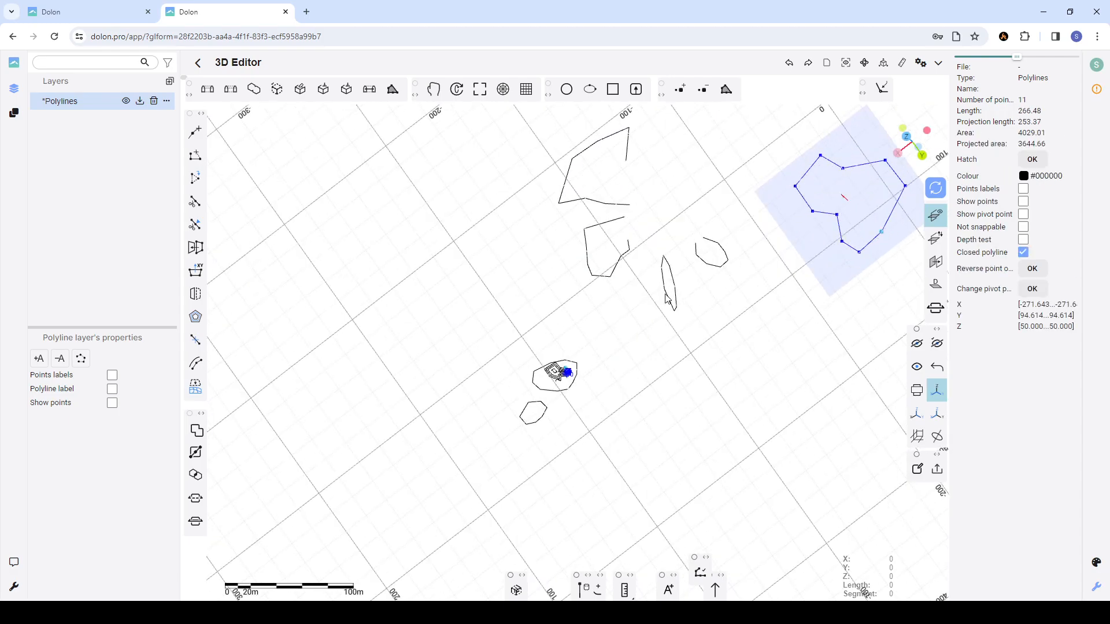
- Rotate the closed eleven-point polyline freehand around its default rotation centre in Rotation mode
{"action": "scroll", "coordinate": [468, 326], "scroll_direction": "down", "scroll_amount": 4}
{"action": "scroll", "coordinate": [576, 282], "scroll_direction": "up", "scroll_amount": 7}
{"action": "scroll", "coordinate": [585, 291], "scroll_direction": "up", "scroll_amount": 4}
{"action": "left_click_drag", "start_coordinate": [632, 348], "coordinate": [646, 322]}
{"action": "scroll", "coordinate": [587, 318], "scroll_direction": "down", "scroll_amount": 6}
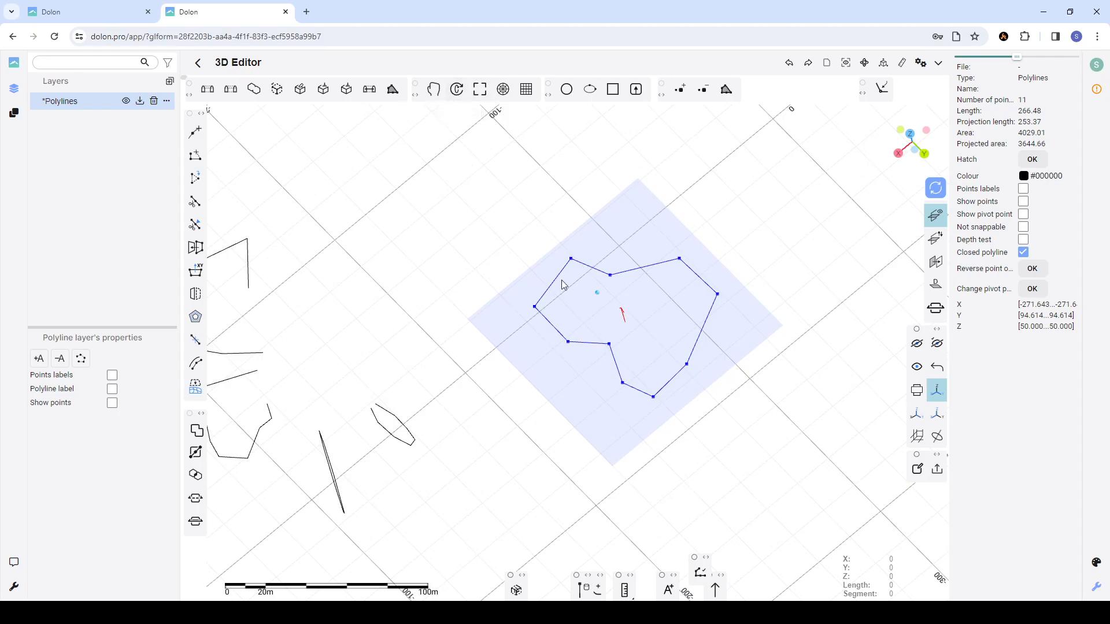
{"action": "left_click", "coordinate": [456, 89]}
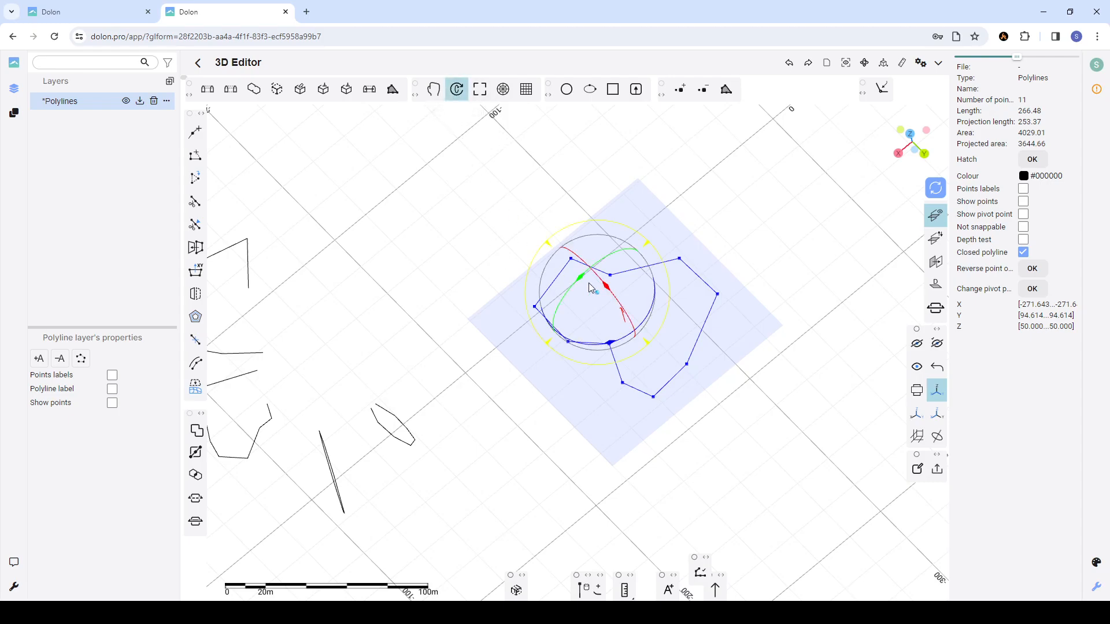
{"action": "scroll", "coordinate": [605, 289], "scroll_direction": "up", "scroll_amount": 2}
{"action": "mouse_move", "coordinate": [591, 277]}
{"action": "left_mouse_down"}
{"action": "mouse_move", "coordinate": [555, 307]}
{"action": "mouse_move", "coordinate": [597, 276]}
{"action": "mouse_move", "coordinate": [636, 347]}
{"action": "mouse_move", "coordinate": [591, 283]}
{"action": "mouse_move", "coordinate": [533, 342]}
{"action": "mouse_move", "coordinate": [592, 273]}
{"action": "left_mouse_up"}
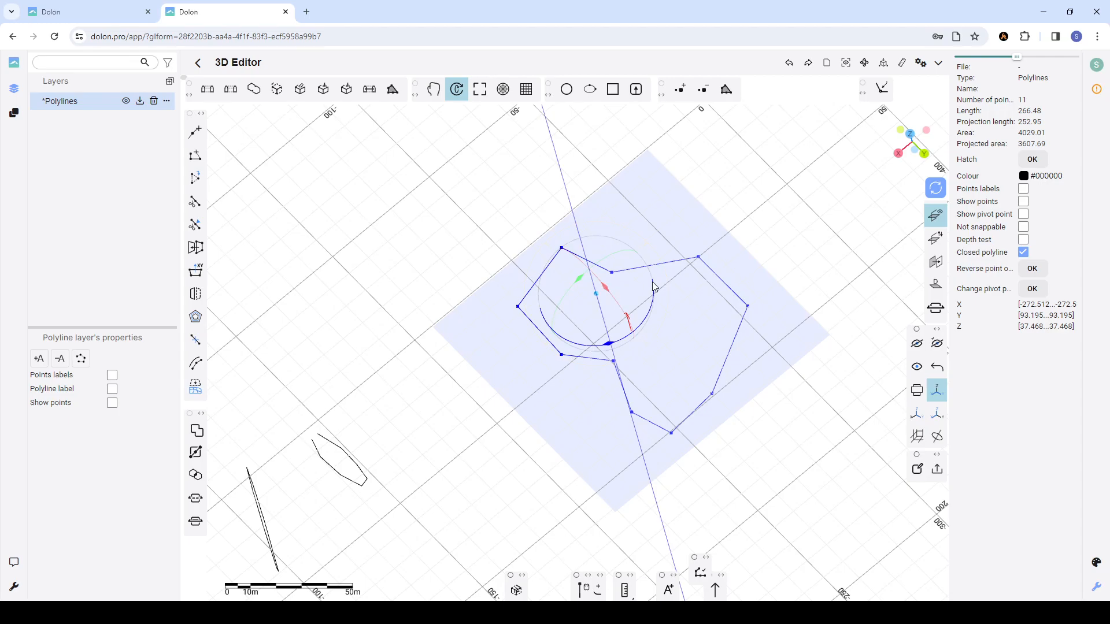
- Rotate the closed eleven-point polyline slightly around custom centres picked on its outline, and reselect it to restore the default centre
{"action": "left_click", "coordinate": [699, 259]}
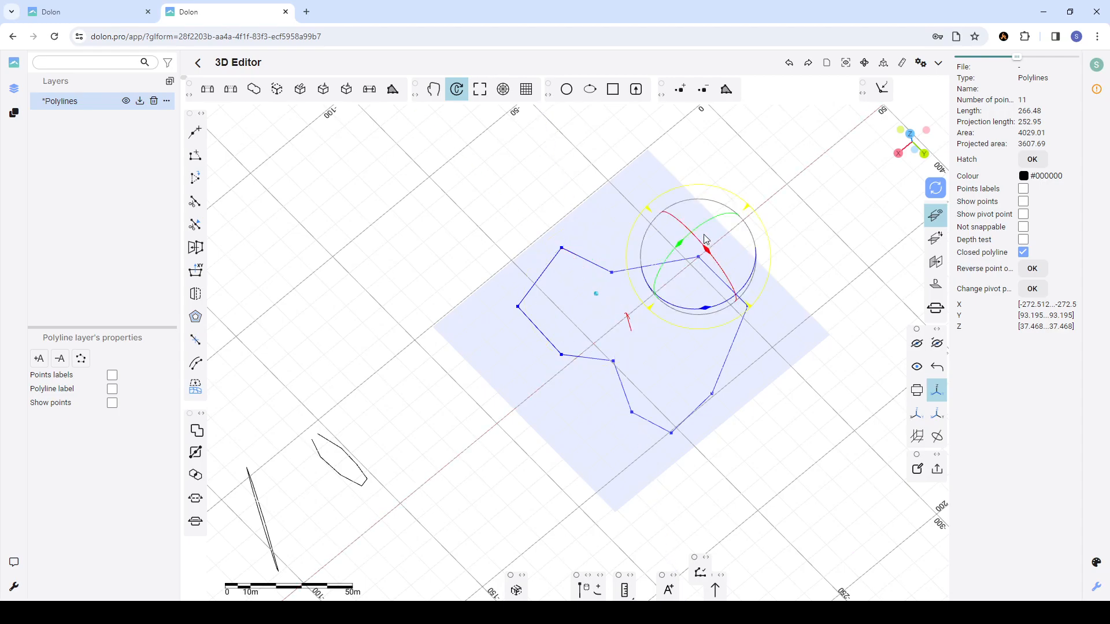
{"action": "mouse_move", "coordinate": [697, 241]}
{"action": "left_mouse_down"}
{"action": "mouse_move", "coordinate": [736, 299]}
{"action": "mouse_move", "coordinate": [700, 247]}
{"action": "left_mouse_up"}
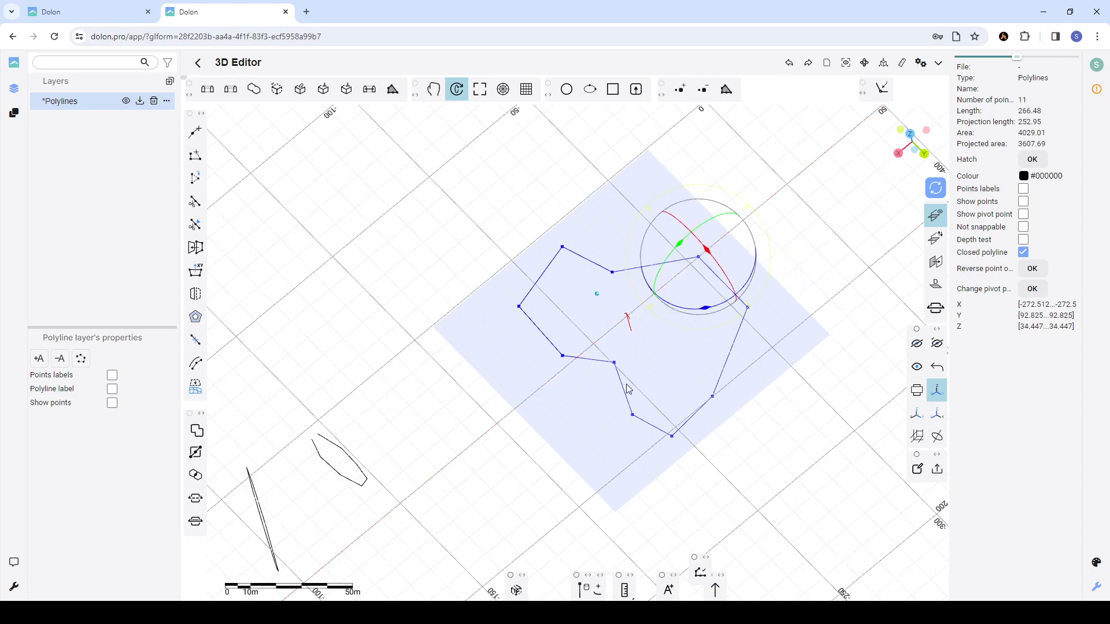
{"action": "left_click", "coordinate": [616, 364]}
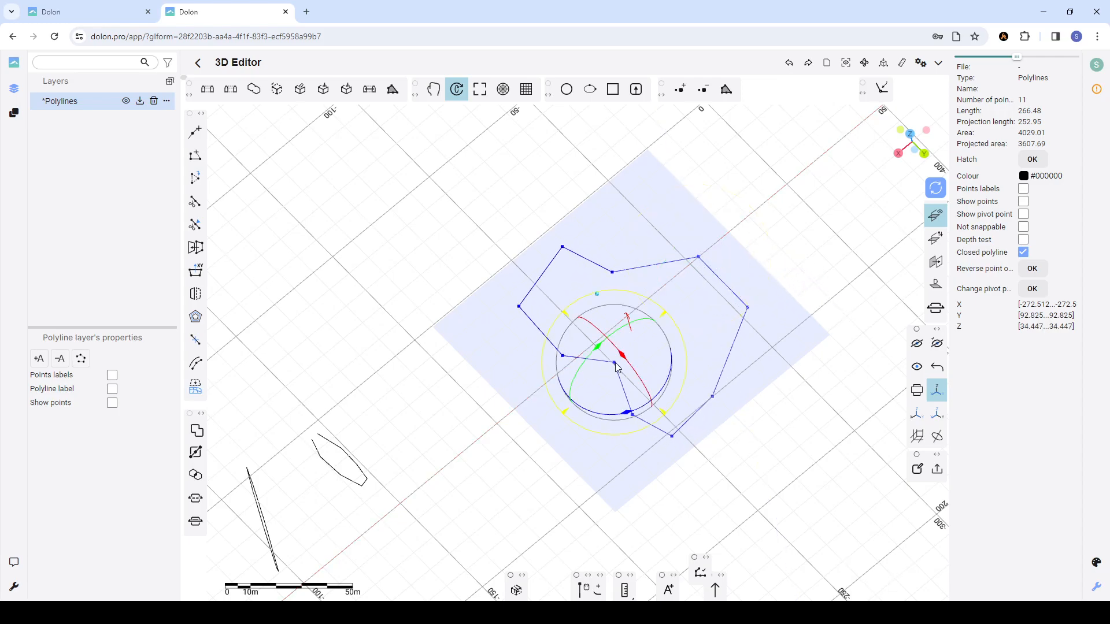
{"action": "left_click", "coordinate": [732, 349]}
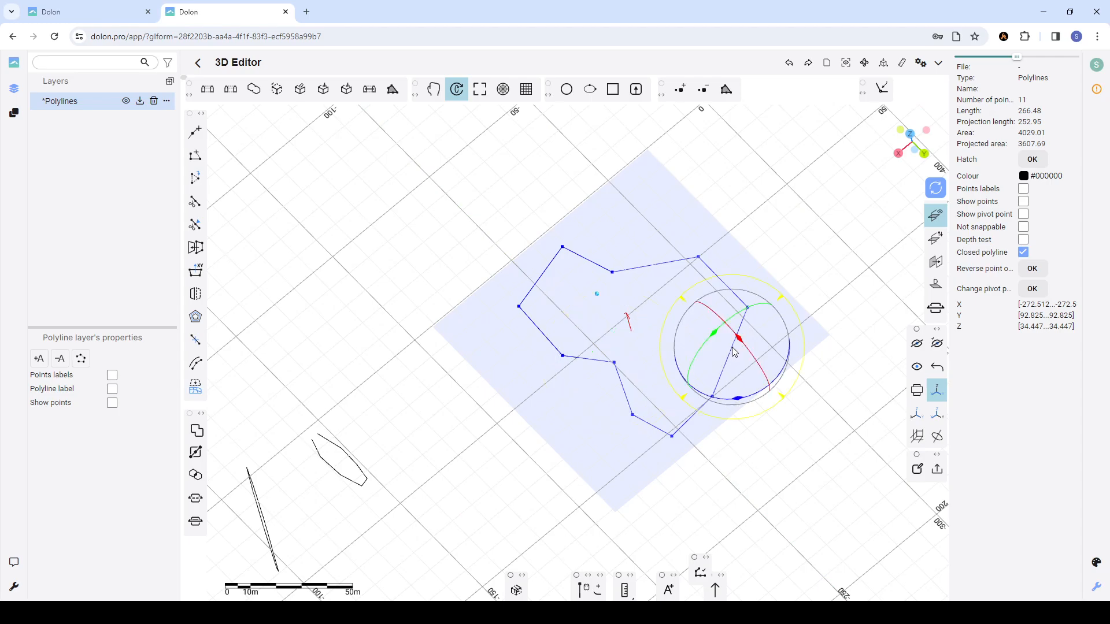
{"action": "left_click_drag", "start_coordinate": [736, 346], "coordinate": [707, 310]}
{"action": "key", "text": "Escape"}
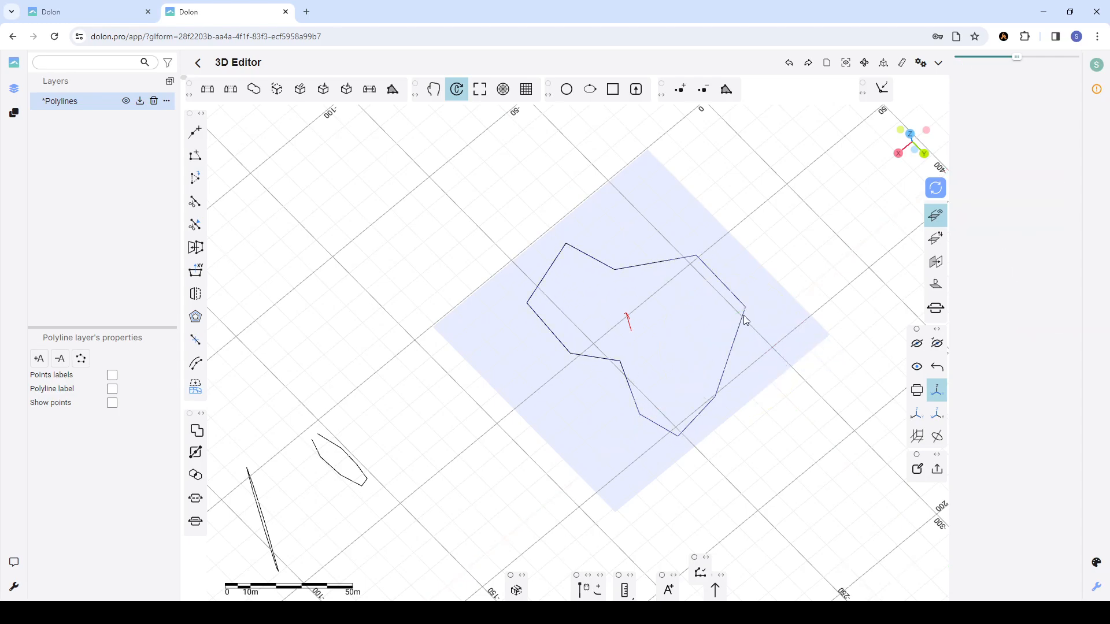
{"action": "left_click", "coordinate": [745, 318]}
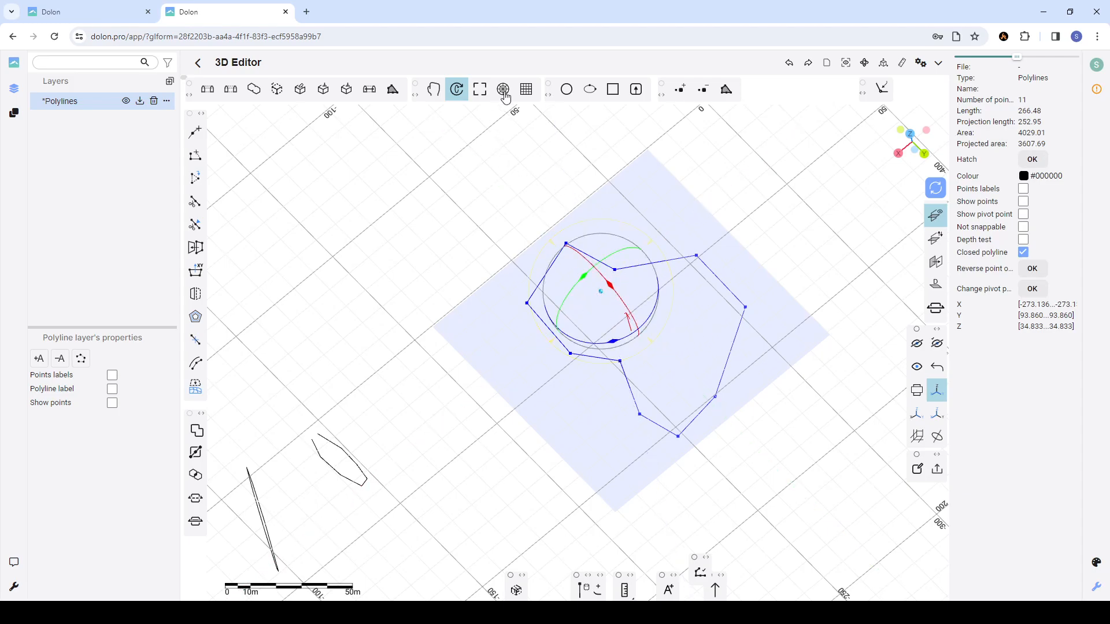
- Leave Rotation mode and scale the closed eleven-point polyline freehand around its current centre, compressing it along the Y axis
{"action": "left_click", "coordinate": [457, 89]}
{"action": "left_click", "coordinate": [645, 264]}
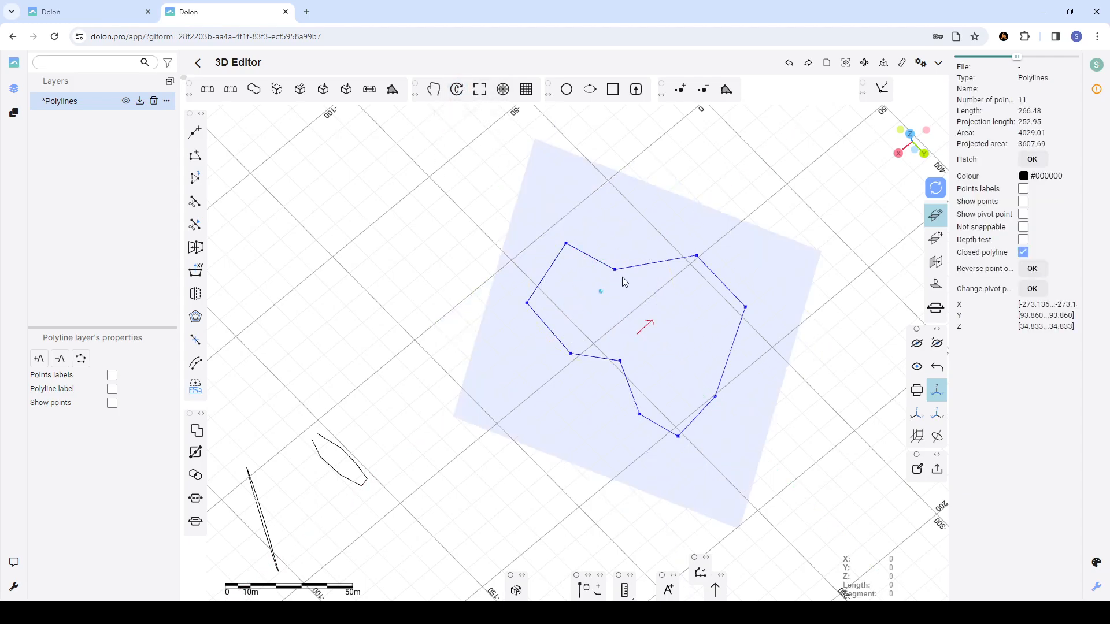
{"action": "left_click", "coordinate": [590, 240]}
{"action": "left_click", "coordinate": [577, 253]}
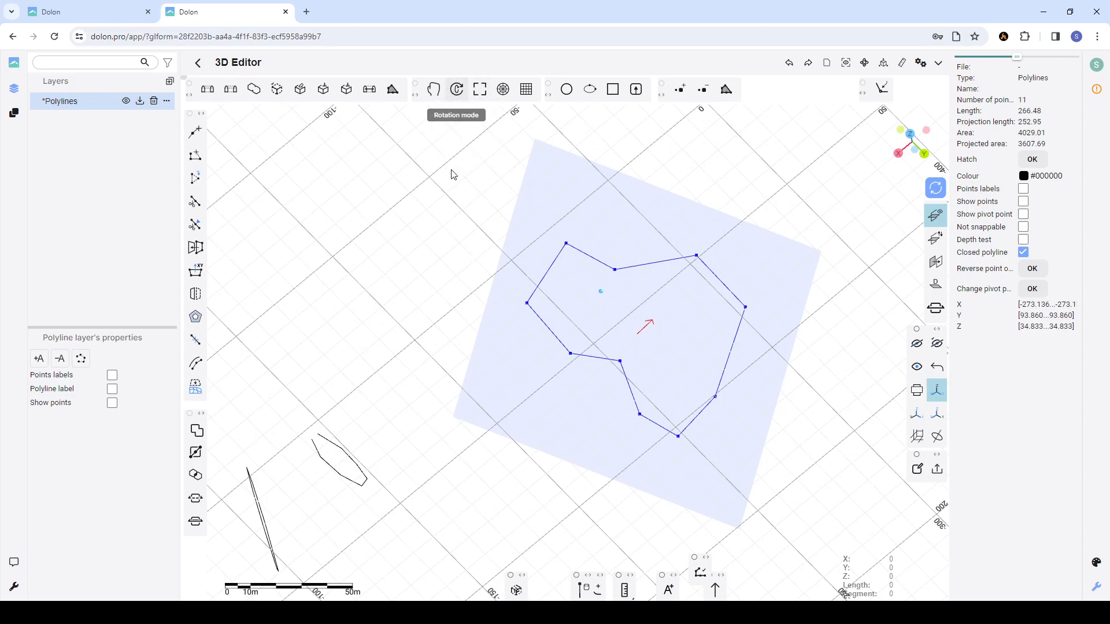
{"action": "left_click", "coordinate": [485, 99]}
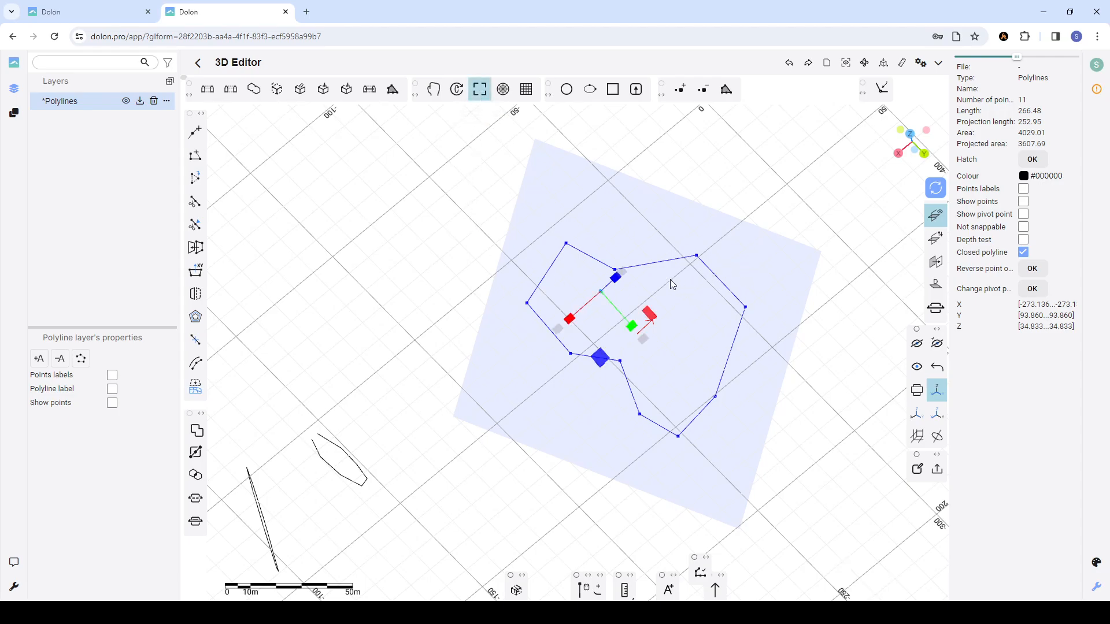
{"action": "scroll", "coordinate": [671, 280], "scroll_direction": "down", "scroll_amount": 1}
{"action": "scroll", "coordinate": [695, 288], "scroll_direction": "up", "scroll_amount": 3}
{"action": "scroll", "coordinate": [676, 279], "scroll_direction": "down", "scroll_amount": 2}
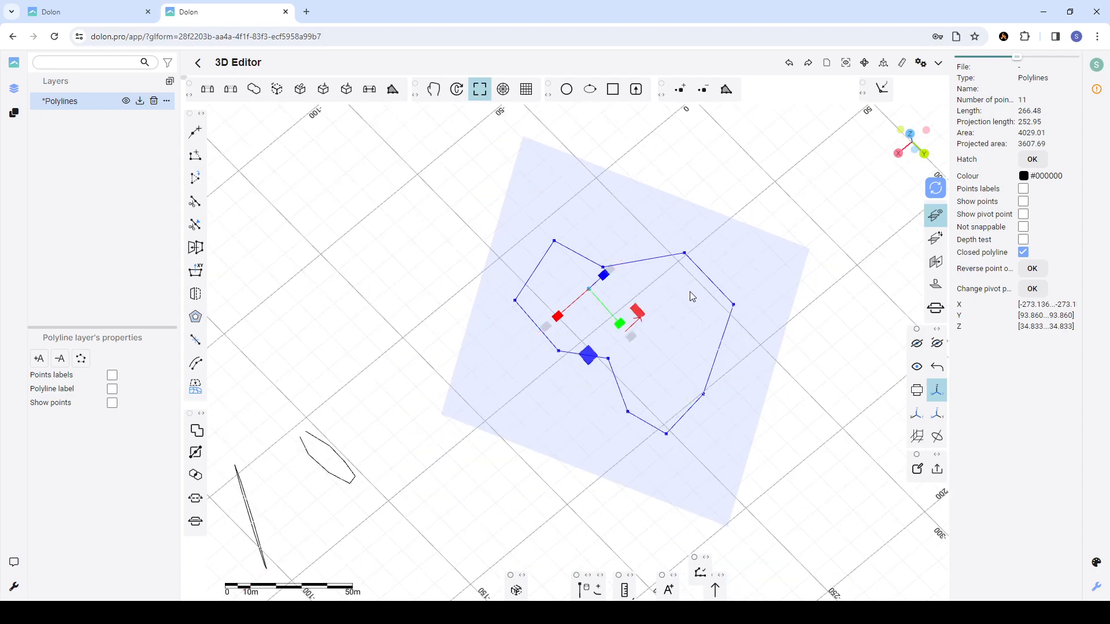
{"action": "left_click_drag", "start_coordinate": [730, 351], "coordinate": [681, 247]}
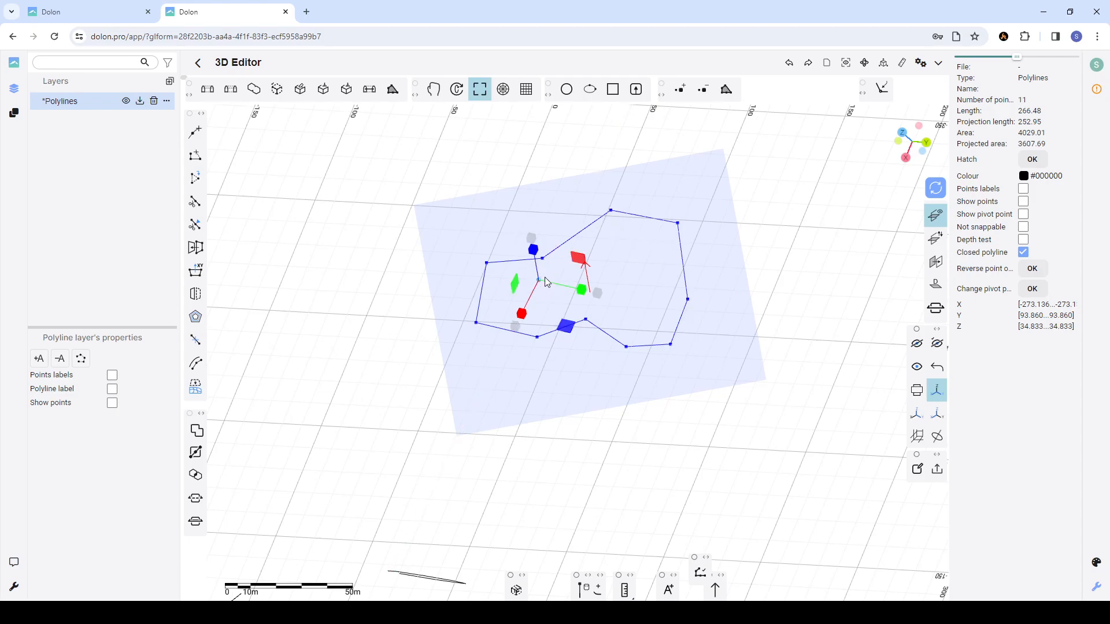
{"action": "left_click_drag", "start_coordinate": [536, 288], "coordinate": [518, 327]}
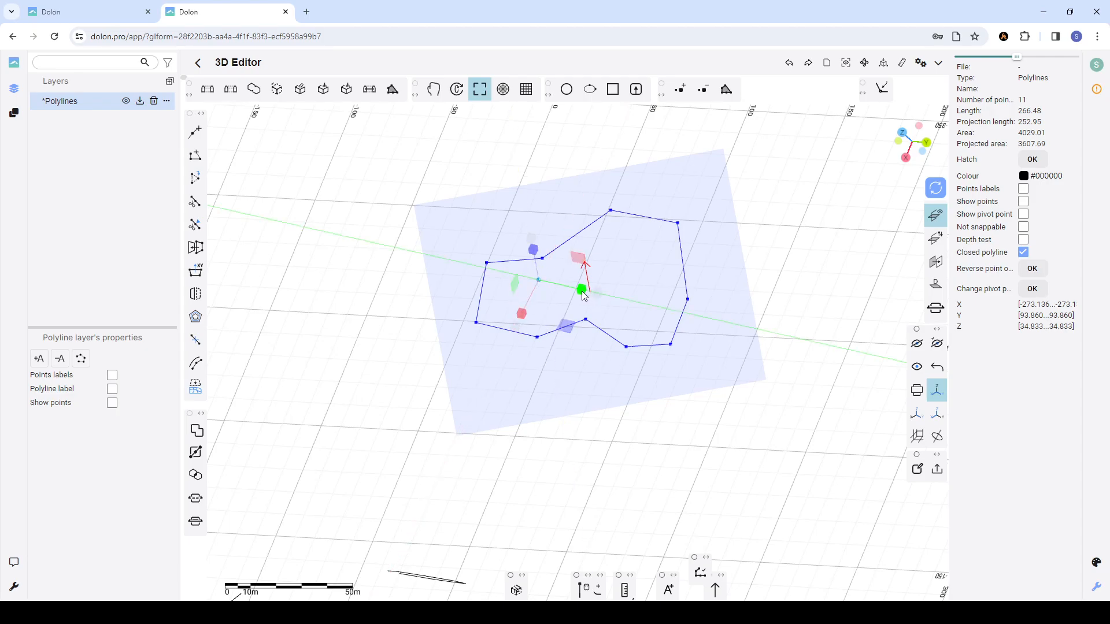
{"action": "left_click_drag", "start_coordinate": [584, 297], "coordinate": [567, 290]}
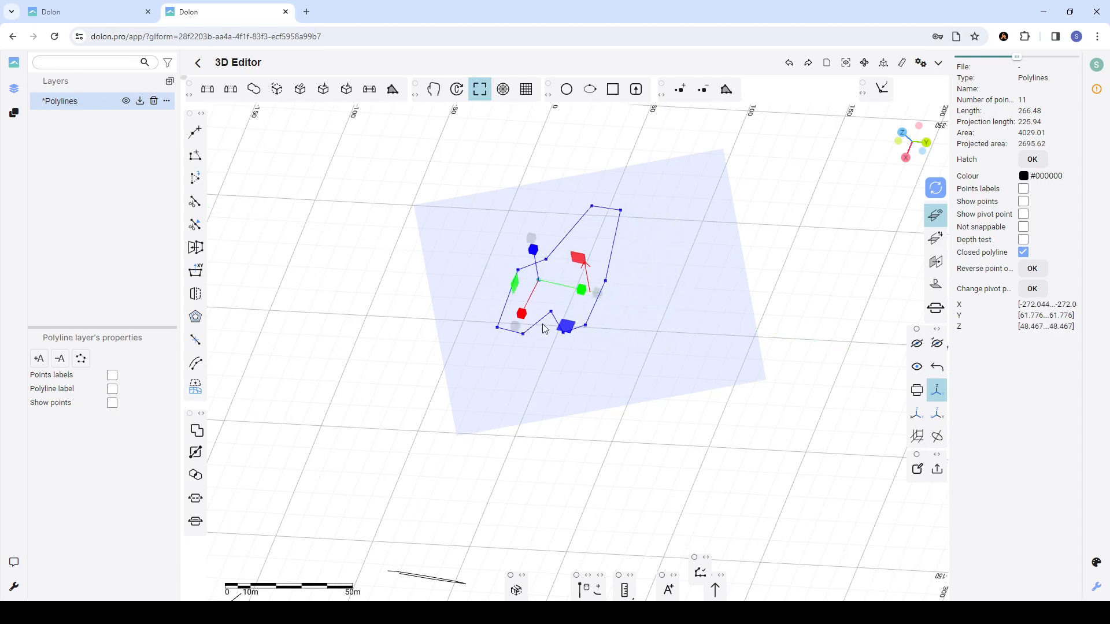
{"action": "mouse_move", "coordinate": [521, 350]}
{"action": "left_mouse_down"}
{"action": "mouse_move", "coordinate": [556, 287]}
{"action": "mouse_move", "coordinate": [575, 216]}
{"action": "mouse_move", "coordinate": [558, 294]}
{"action": "mouse_move", "coordinate": [548, 322]}
{"action": "mouse_move", "coordinate": [529, 325]}
{"action": "mouse_move", "coordinate": [534, 337]}
{"action": "left_mouse_up"}
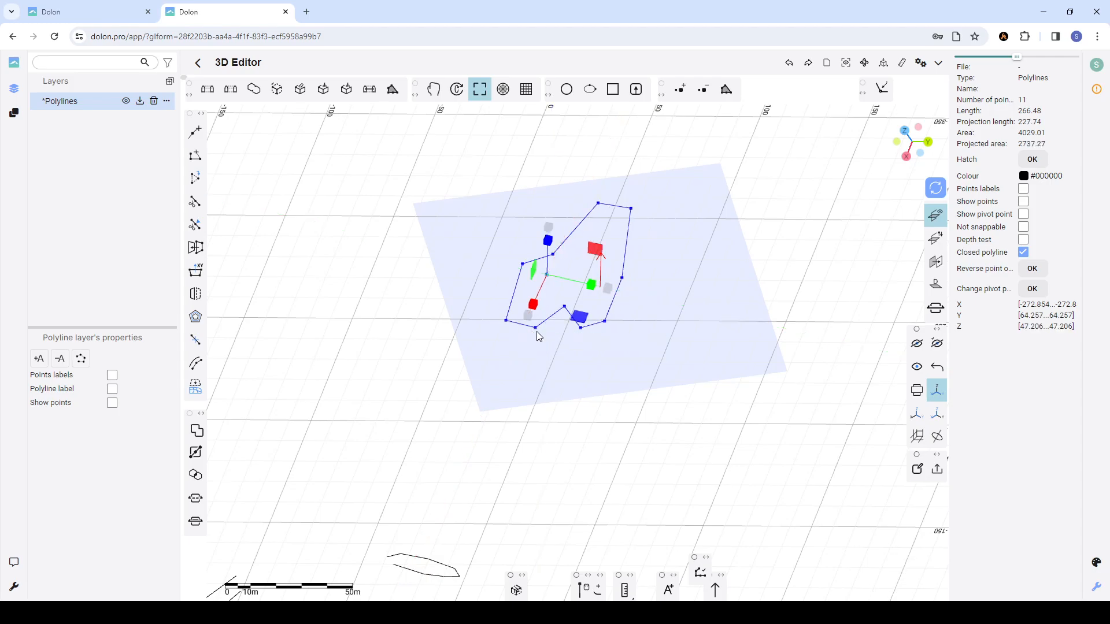
- Rescale the closed eleven-point polyline freehand along the Y axis, pick its point 8 as a custom scaling centre, and deselect it
{"action": "left_click", "coordinate": [479, 89]}
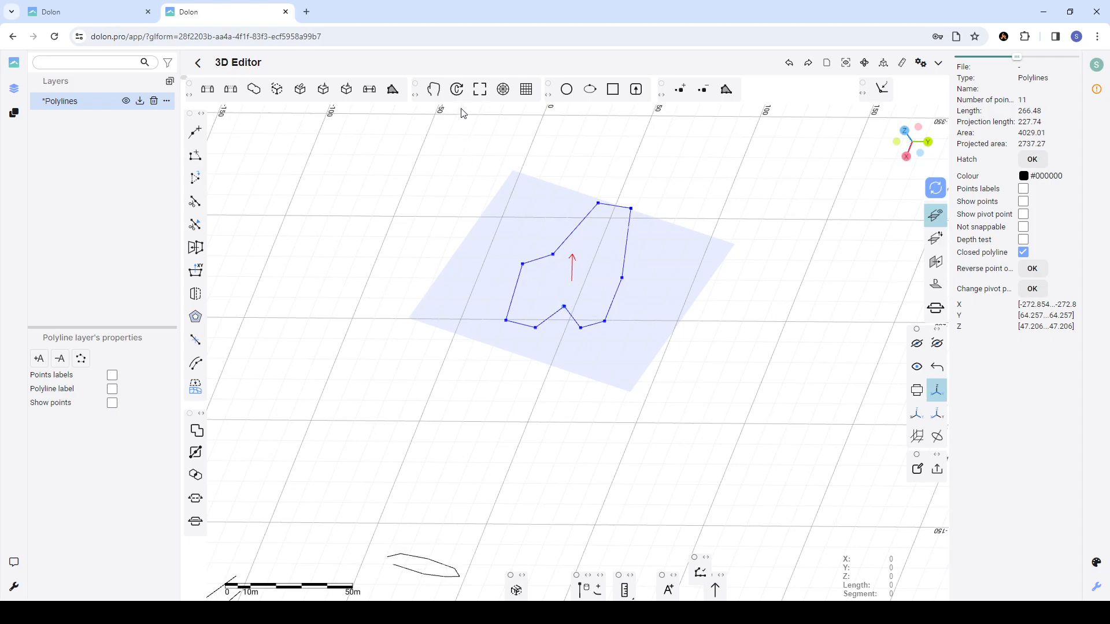
{"action": "left_click", "coordinate": [479, 89]}
{"action": "scroll", "coordinate": [563, 326], "scroll_direction": "up", "scroll_amount": 5}
{"action": "left_click_drag", "start_coordinate": [549, 310], "coordinate": [623, 291]}
{"action": "left_click", "coordinate": [564, 306]}
{"action": "left_click", "coordinate": [568, 284]}
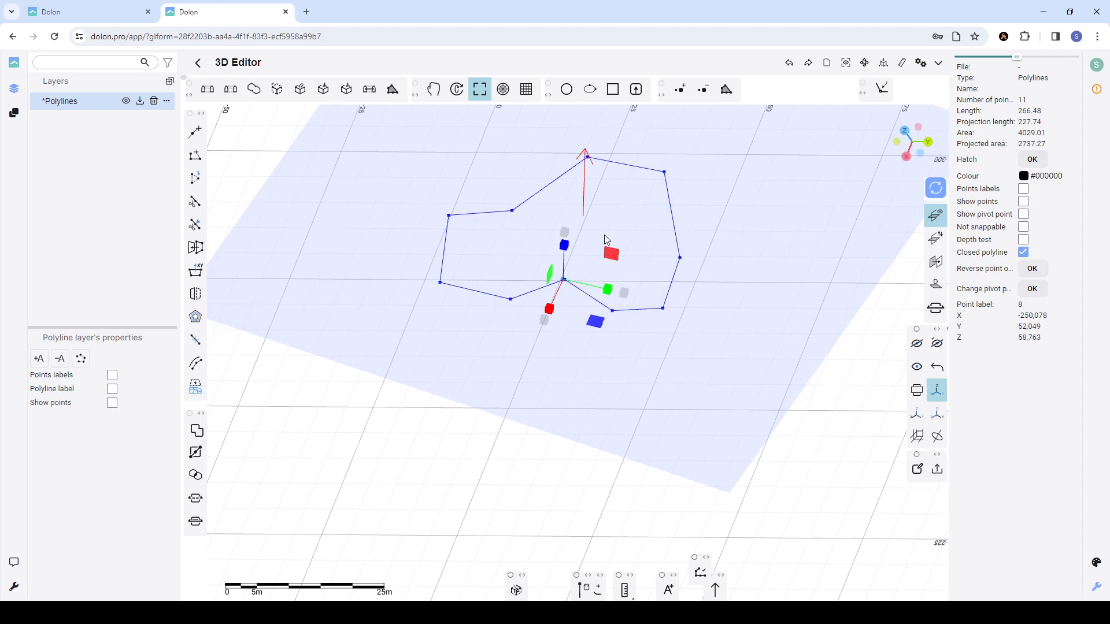
{"action": "scroll", "coordinate": [605, 239], "scroll_direction": "down", "scroll_amount": 5}
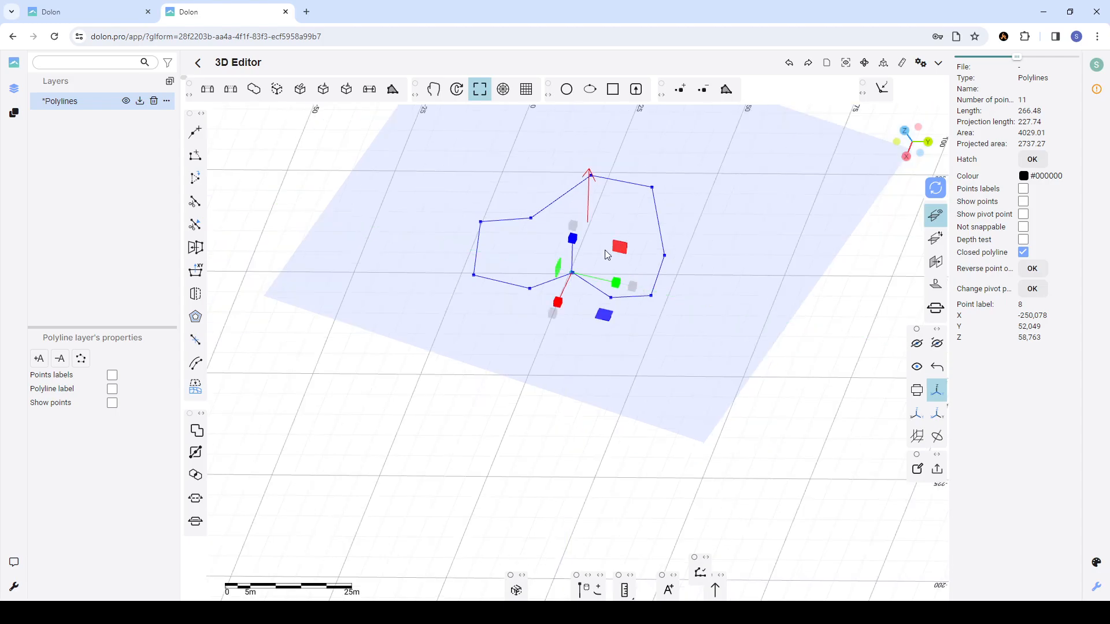
{"action": "scroll", "coordinate": [616, 247], "scroll_direction": "up", "scroll_amount": 3}
{"action": "scroll", "coordinate": [616, 247], "scroll_direction": "up", "scroll_amount": 1}
{"action": "left_click", "coordinate": [480, 89]}
{"action": "scroll", "coordinate": [659, 241], "scroll_direction": "down", "scroll_amount": 3}
{"action": "key", "text": "Escape"}
{"action": "scroll", "coordinate": [672, 290], "scroll_direction": "down", "scroll_amount": 1}
{"action": "scroll", "coordinate": [639, 303], "scroll_direction": "up", "scroll_amount": 1}
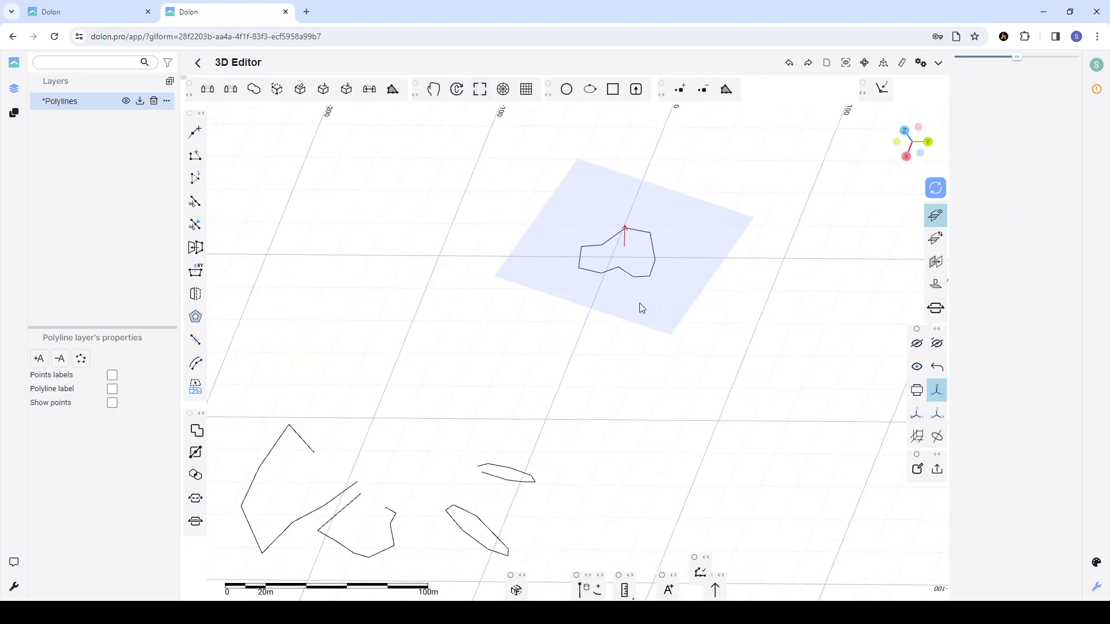
- Draw a freehand circle just above the open polylines, using the reference plane parallel to the current view
{"action": "scroll", "coordinate": [641, 302], "scroll_direction": "down", "scroll_amount": 5}
{"action": "left_click_drag", "start_coordinate": [644, 302], "coordinate": [602, 324]}
{"action": "scroll", "coordinate": [611, 325], "scroll_direction": "up", "scroll_amount": 3}
{"action": "scroll", "coordinate": [612, 323], "scroll_direction": "down", "scroll_amount": 3}
{"action": "left_click_drag", "start_coordinate": [652, 294], "coordinate": [637, 327]}
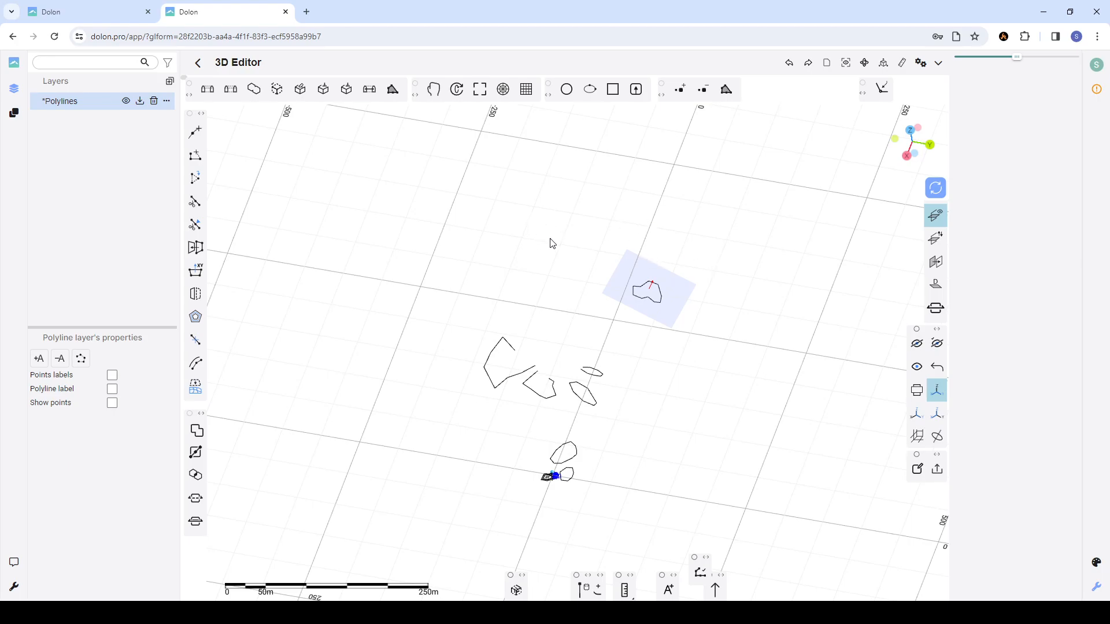
{"action": "scroll", "coordinate": [552, 243], "scroll_direction": "up", "scroll_amount": 3}
{"action": "scroll", "coordinate": [617, 245], "scroll_direction": "down", "scroll_amount": 2}
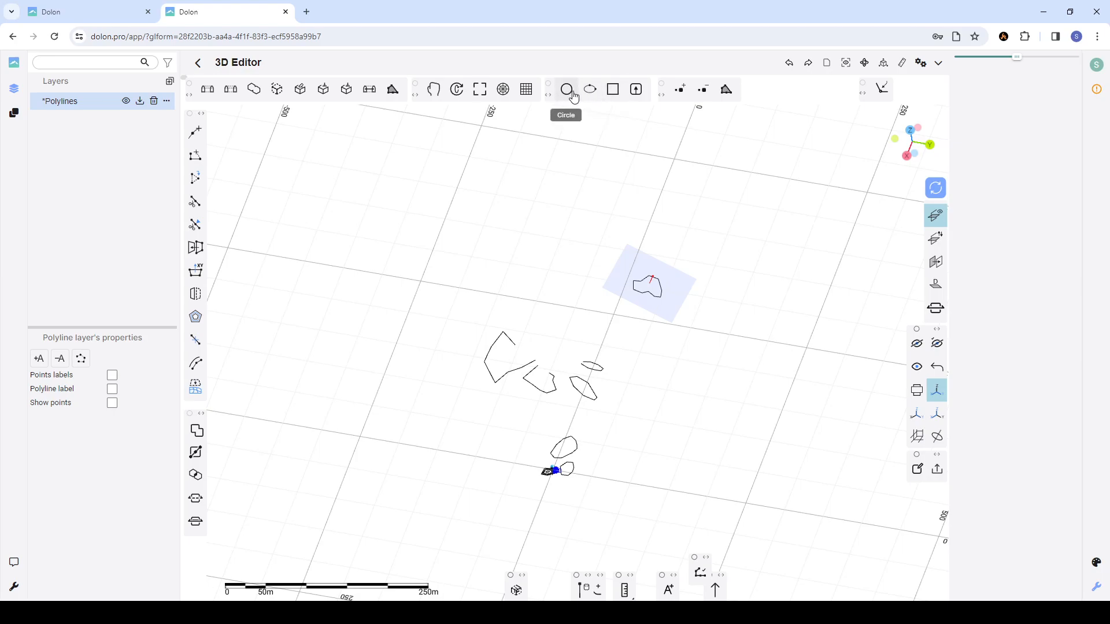
{"action": "scroll", "coordinate": [582, 231], "scroll_direction": "up", "scroll_amount": 2}
{"action": "scroll", "coordinate": [583, 223], "scroll_direction": "down", "scroll_amount": 2}
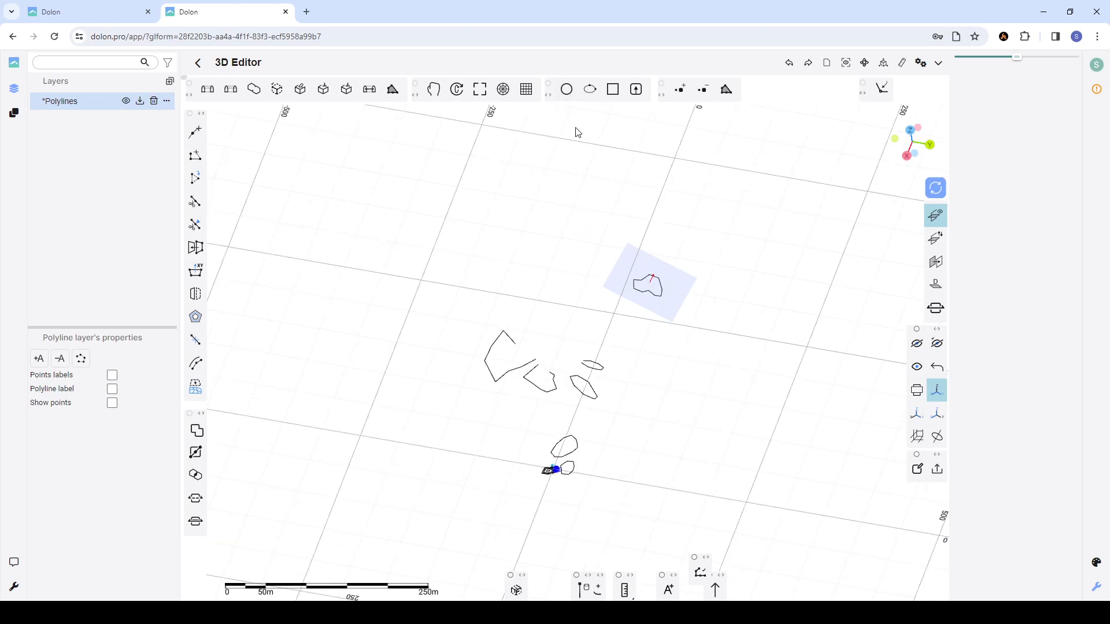
{"action": "left_click", "coordinate": [568, 92]}
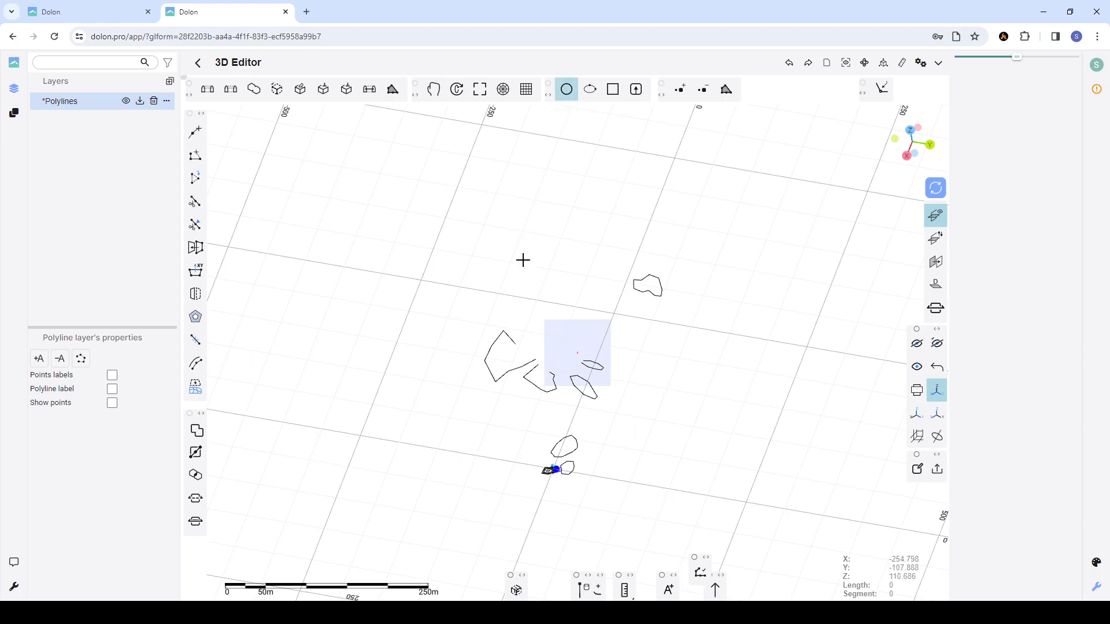
{"action": "left_click", "coordinate": [541, 308]}
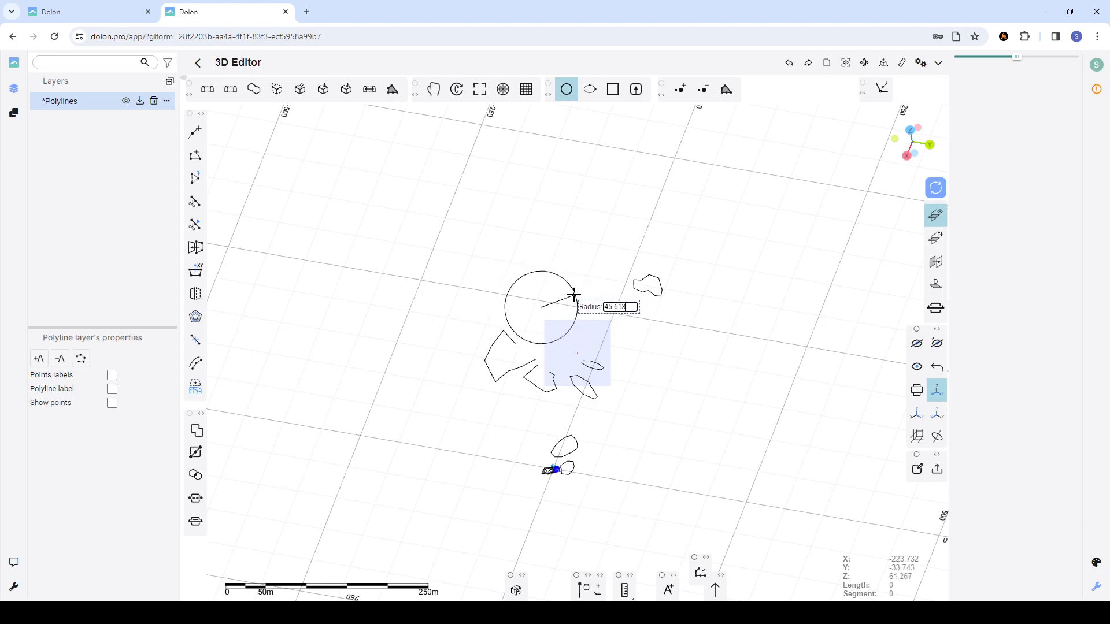
{"action": "left_click", "coordinate": [571, 302]}
{"action": "left_click", "coordinate": [576, 247]}
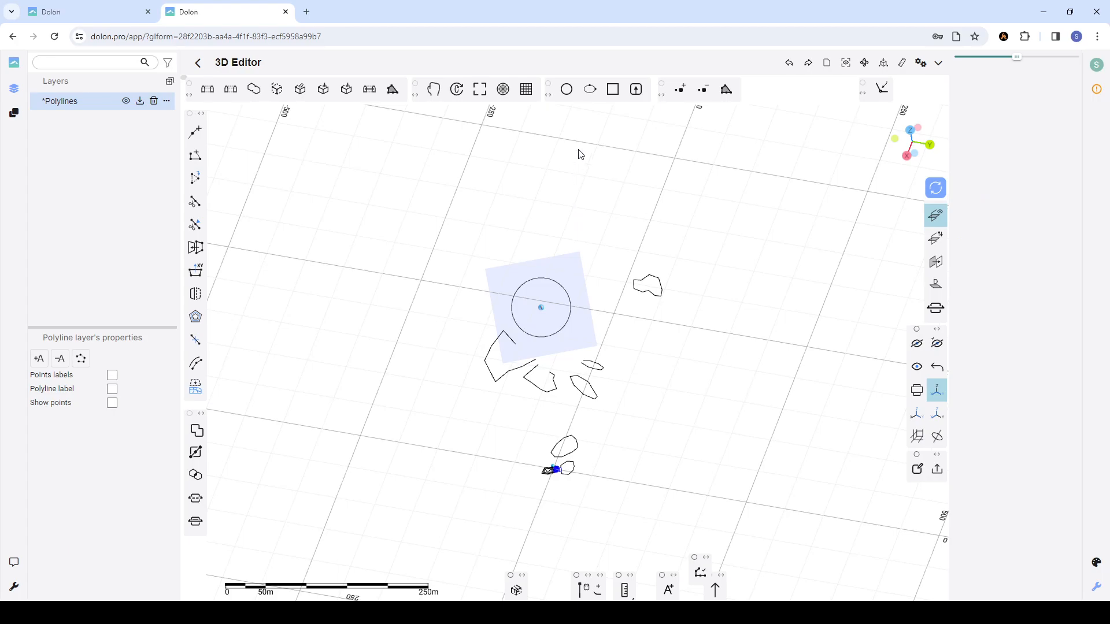
- Draw a second circle with a radius of about 39 m above the closed eleven-point polyline
{"action": "left_click", "coordinate": [567, 89]}
{"action": "left_click", "coordinate": [612, 198]}
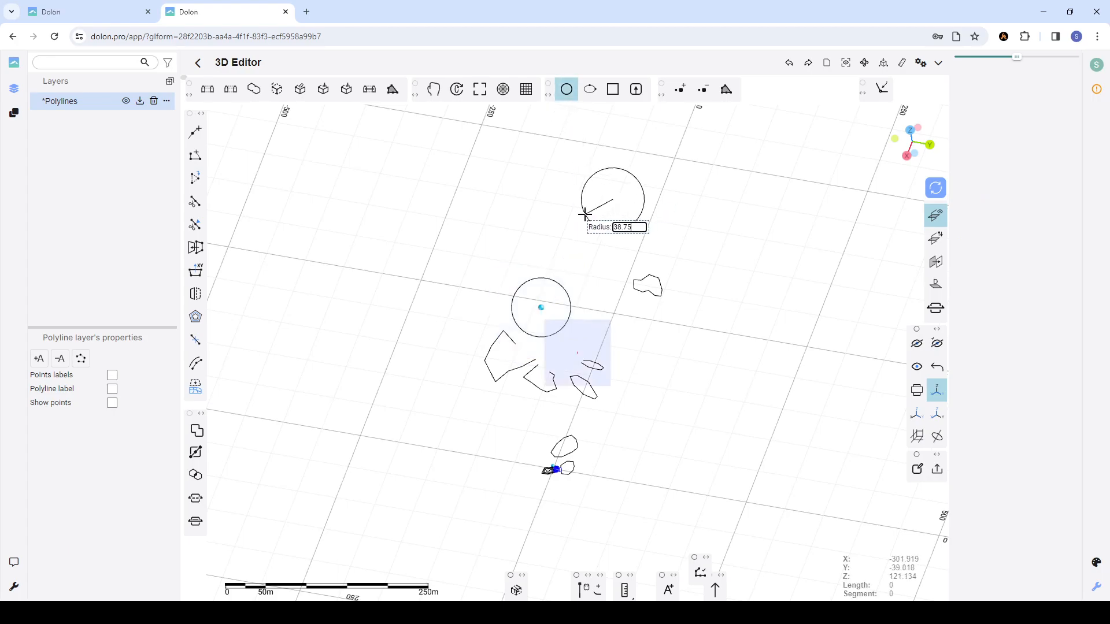
{"action": "left_click", "coordinate": [584, 213]}
{"action": "left_click", "coordinate": [712, 213]}
- Draw a third circle with a radius of about 34 m below the polylines from a nearly horizontal side view
{"action": "scroll", "coordinate": [687, 237], "scroll_direction": "down", "scroll_amount": 2}
{"action": "left_click_drag", "start_coordinate": [726, 250], "coordinate": [492, 300]}
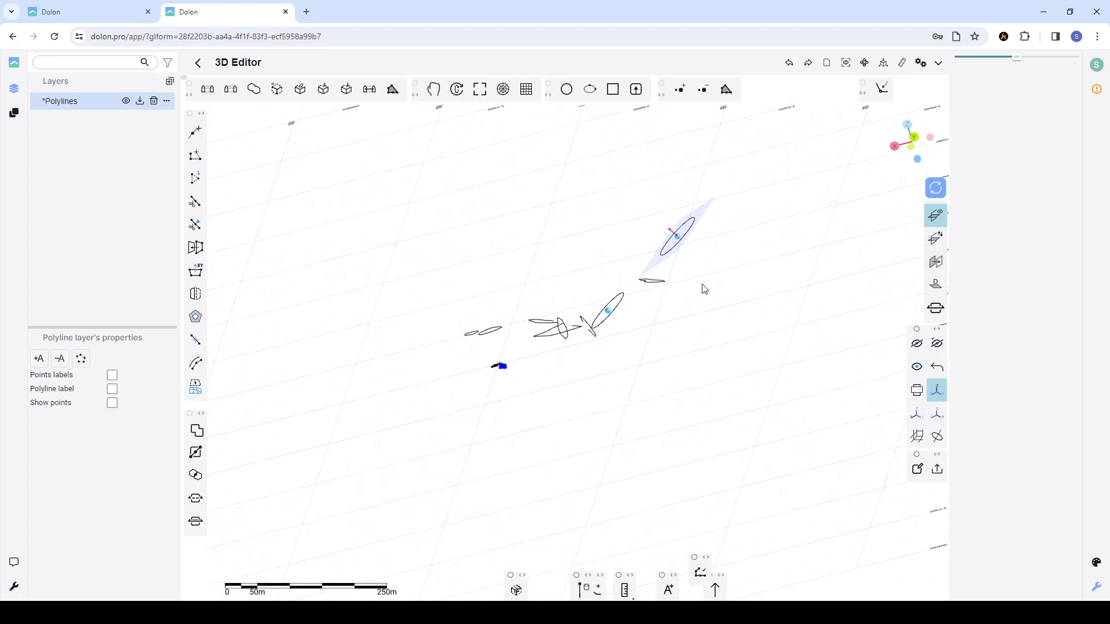
{"action": "left_click_drag", "start_coordinate": [733, 283], "coordinate": [684, 334]}
{"action": "left_click_drag", "start_coordinate": [618, 349], "coordinate": [620, 354]}
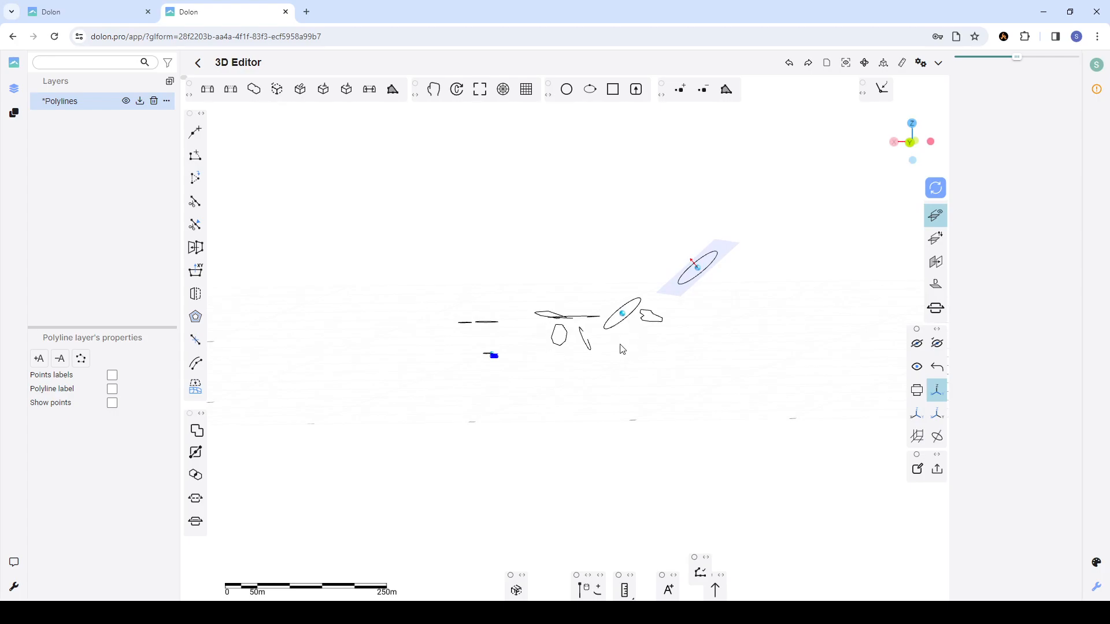
{"action": "left_click_drag", "start_coordinate": [649, 360], "coordinate": [566, 374]}
{"action": "scroll", "coordinate": [605, 348], "scroll_direction": "up", "scroll_amount": 3}
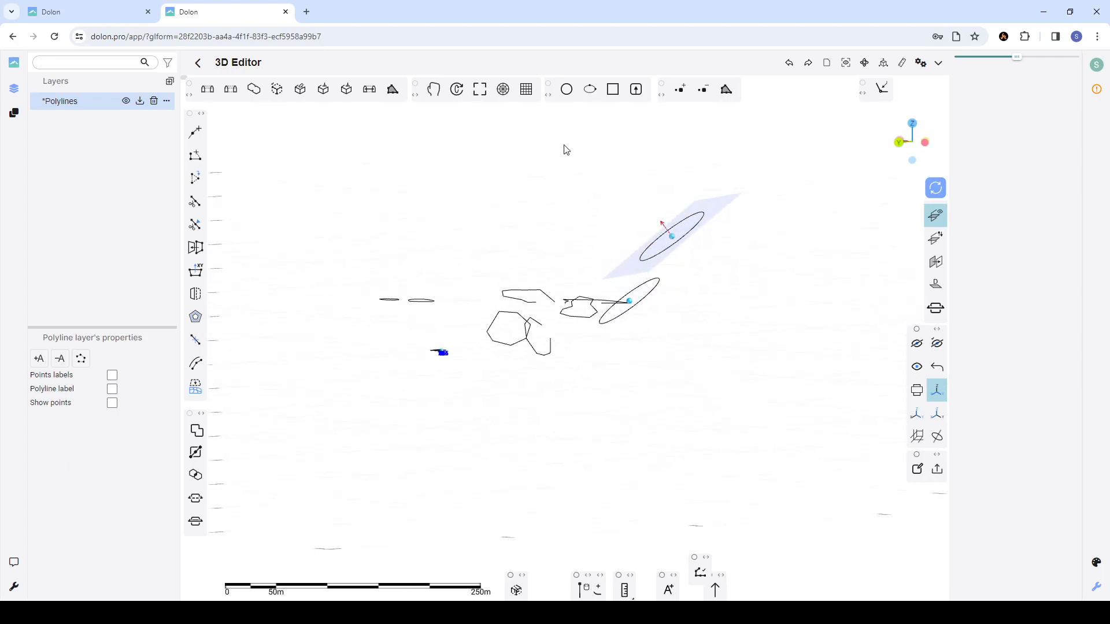
{"action": "left_click", "coordinate": [567, 89]}
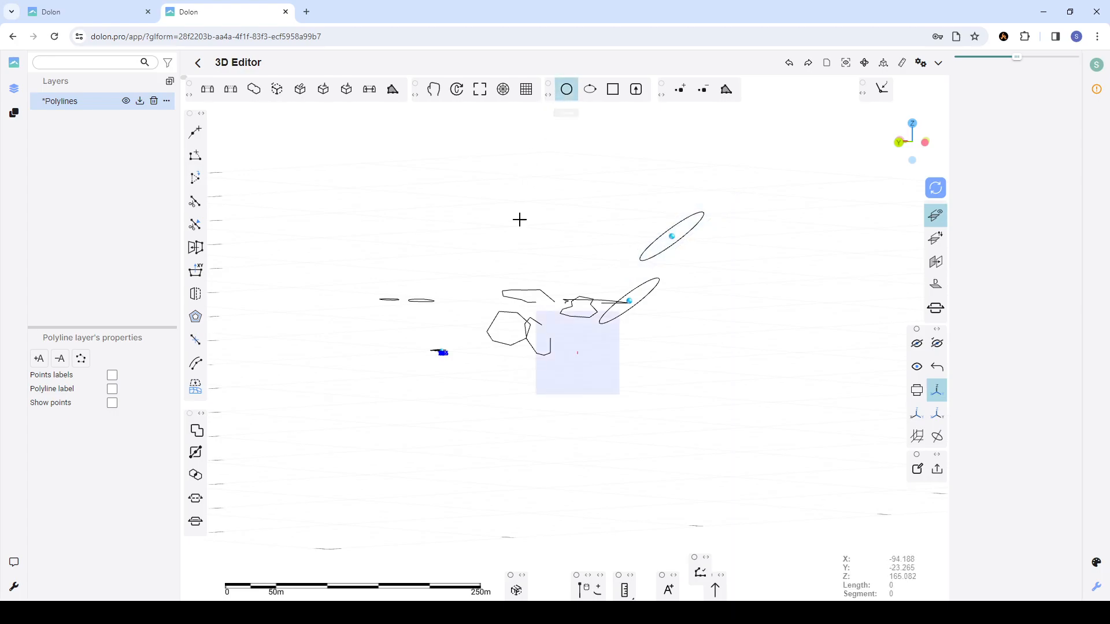
{"action": "left_click", "coordinate": [590, 355]}
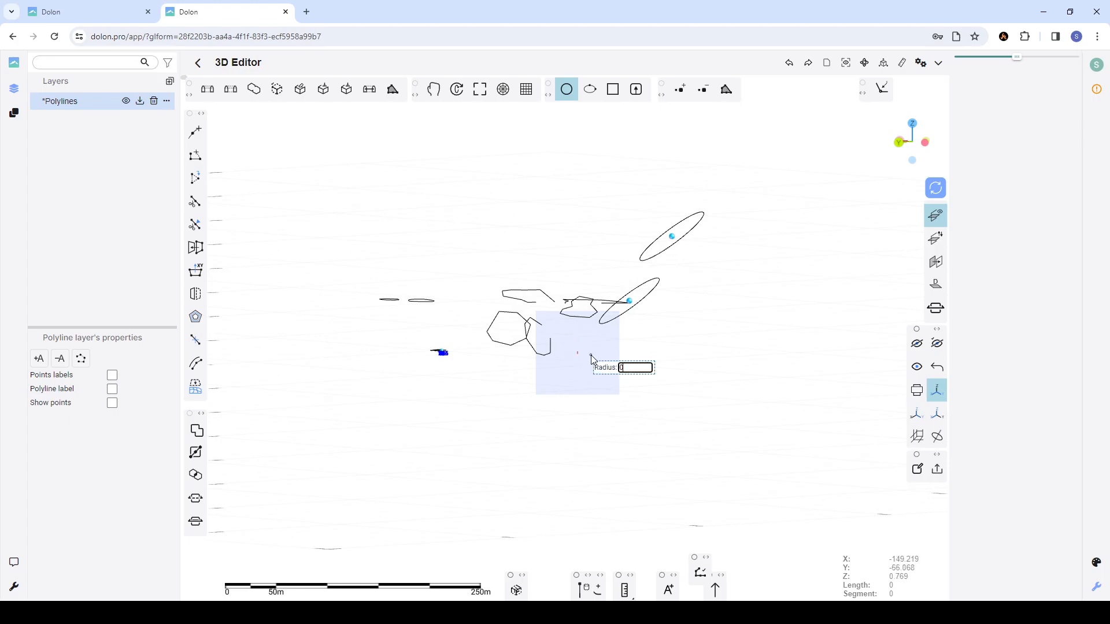
{"action": "left_click", "coordinate": [568, 383]}
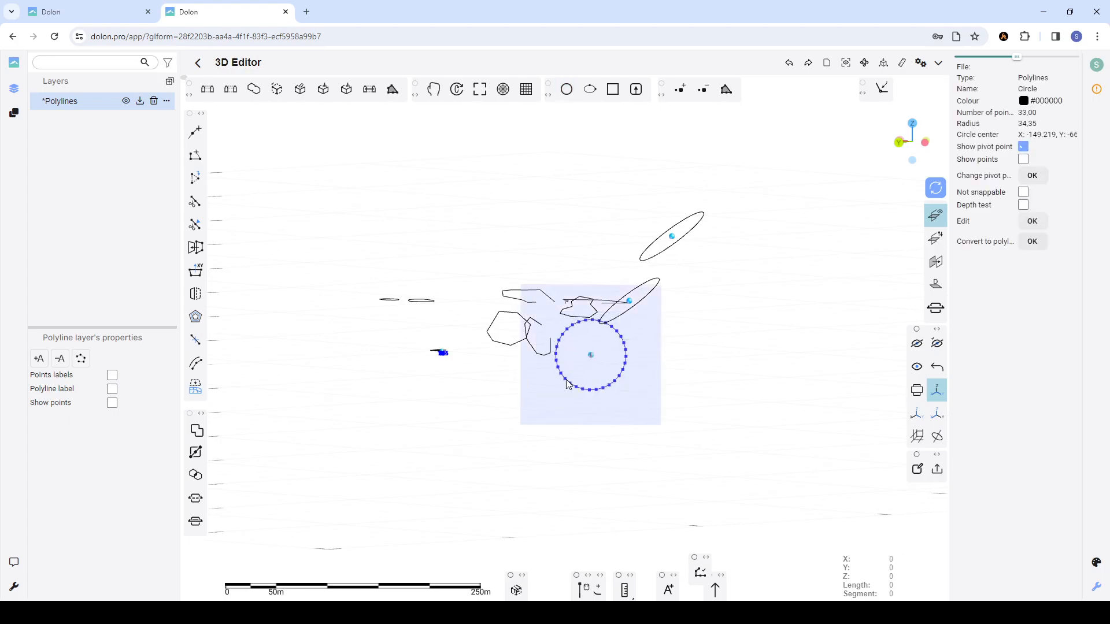
{"action": "left_click", "coordinate": [686, 355]}
- Draw a rectangle about 40 m high and 64 m wide below the third circle from another view angle
{"action": "left_click_drag", "start_coordinate": [751, 336], "coordinate": [503, 396]}
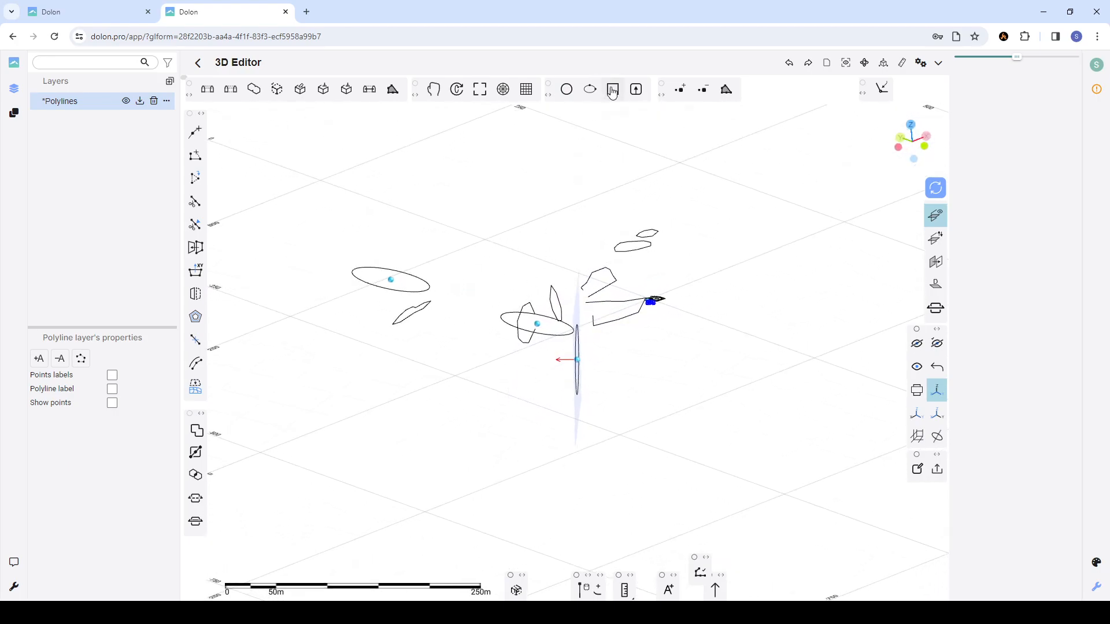
{"action": "left_click", "coordinate": [614, 90]}
{"action": "left_click", "coordinate": [500, 392]}
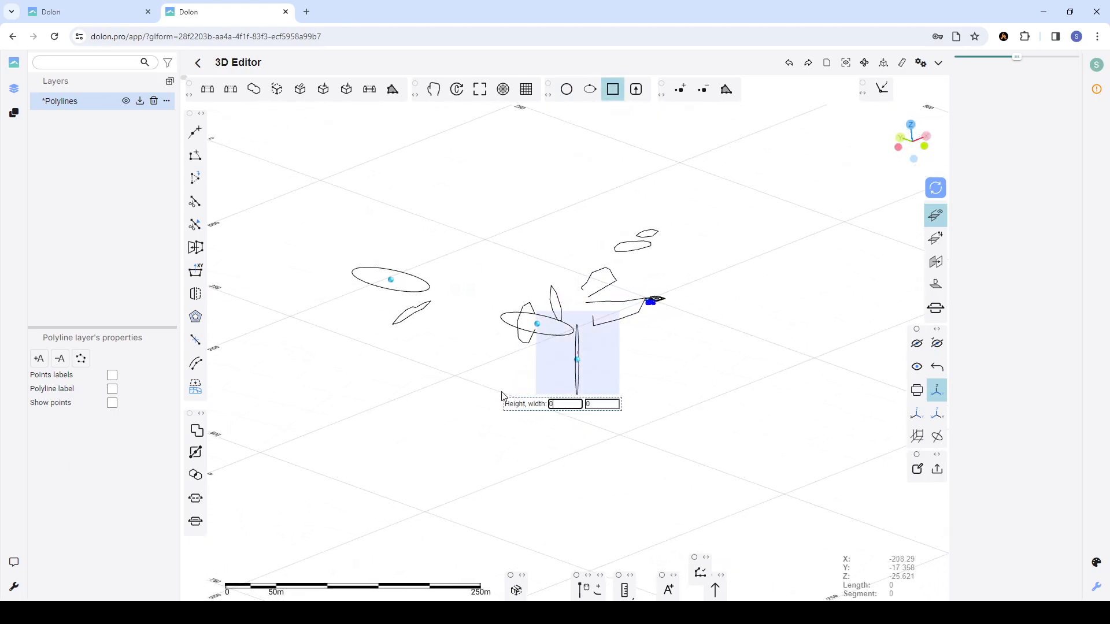
{"action": "left_click", "coordinate": [566, 432]}
- Draw a second freehand rectangle beside the third circle after turning the view to a new angle
{"action": "left_click_drag", "start_coordinate": [686, 401], "coordinate": [653, 413]}
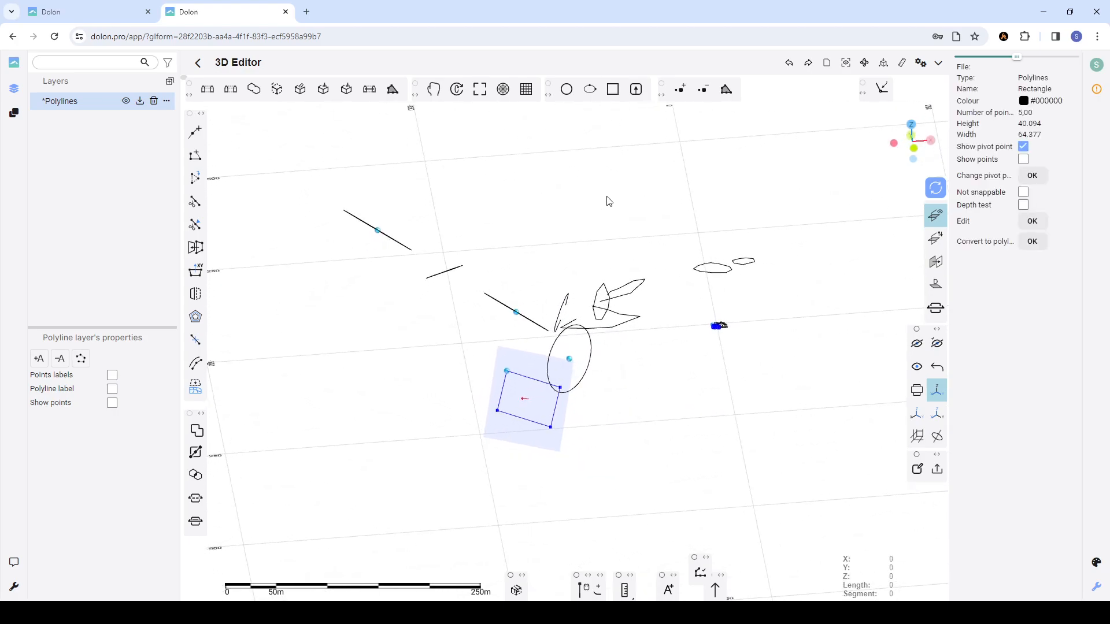
{"action": "left_click", "coordinate": [613, 90]}
{"action": "left_click", "coordinate": [641, 357]}
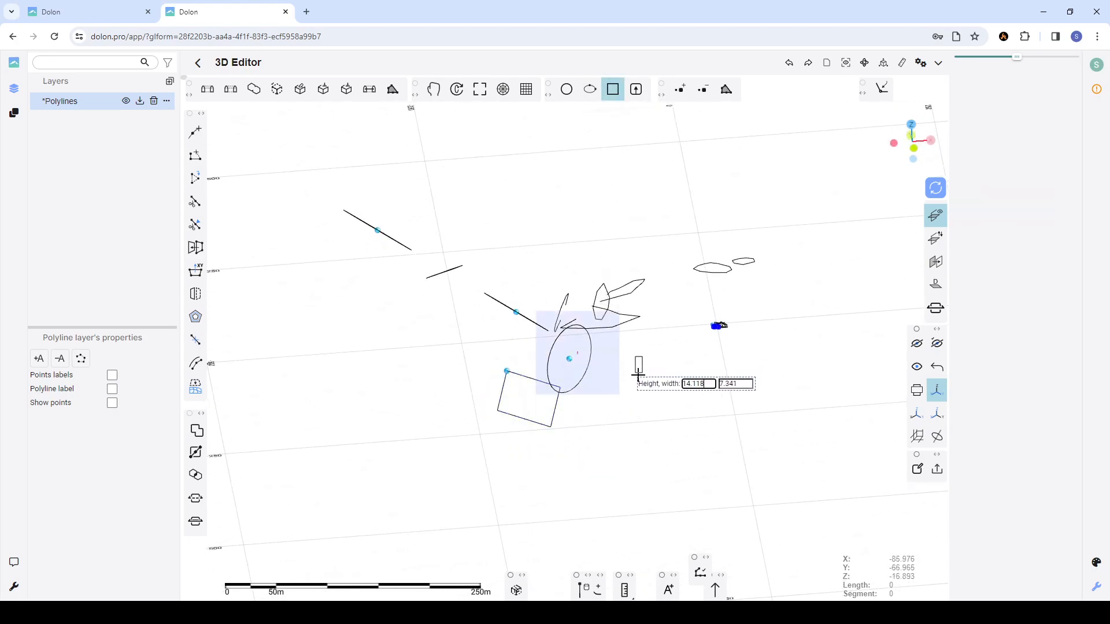
{"action": "left_click", "coordinate": [688, 396]}
- Draw an ellipse above the polylines with axes of about 70 m and 22 m and an azimuth of about 71 degrees
{"action": "left_click_drag", "start_coordinate": [674, 355], "coordinate": [651, 300]}
{"action": "scroll", "coordinate": [630, 236], "scroll_direction": "up", "scroll_amount": 4}
{"action": "scroll", "coordinate": [637, 244], "scroll_direction": "down", "scroll_amount": 8}
{"action": "left_click_drag", "start_coordinate": [556, 340], "coordinate": [563, 311]}
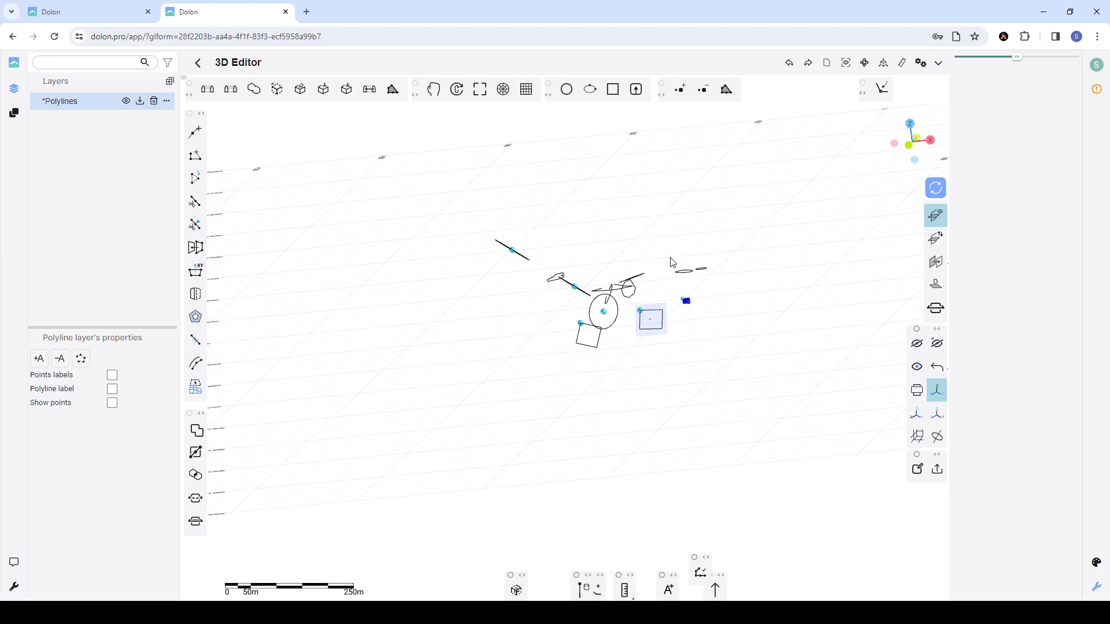
{"action": "scroll", "coordinate": [662, 260], "scroll_direction": "up", "scroll_amount": 3}
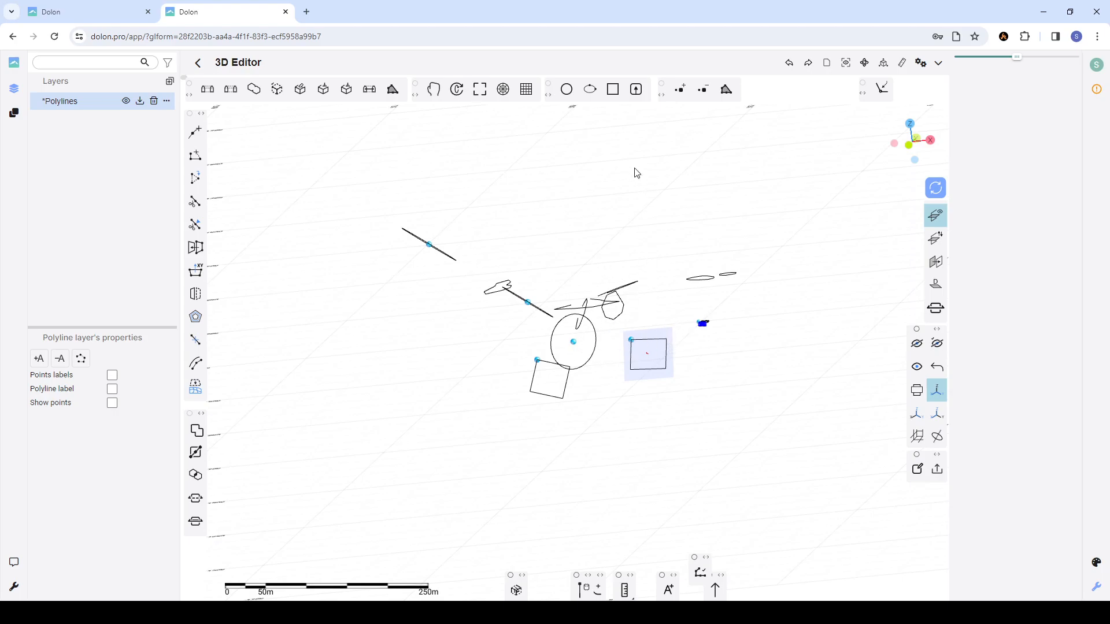
{"action": "left_click", "coordinate": [590, 89]}
{"action": "left_click", "coordinate": [631, 245]}
{"action": "left_click", "coordinate": [688, 222]}
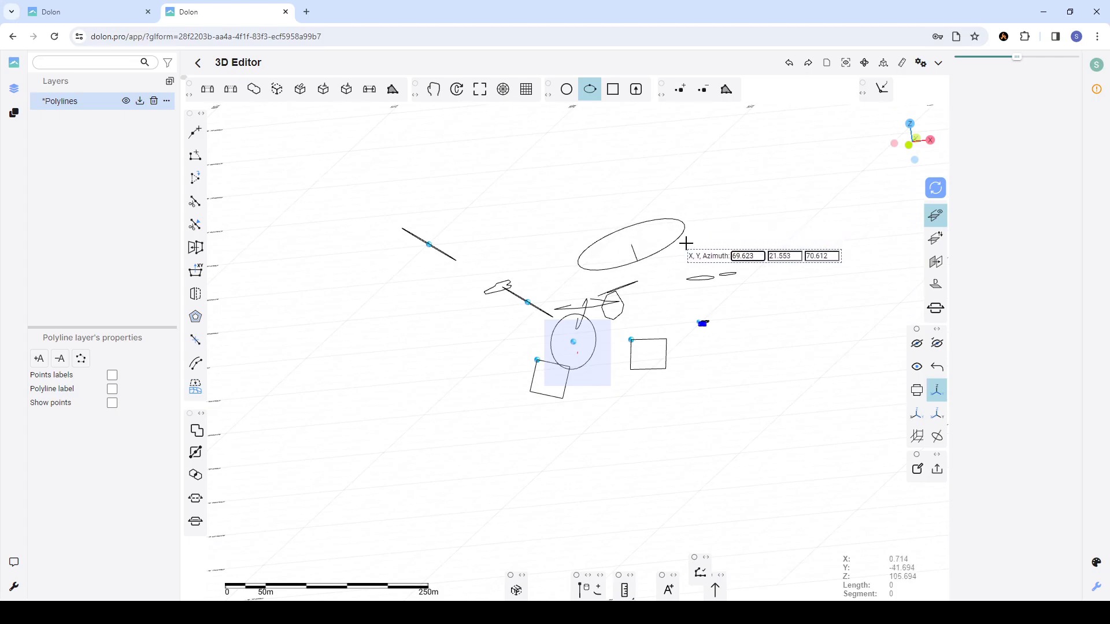
{"action": "left_click", "coordinate": [687, 243]}
- Select the ellipse and inspect its fitted reference plane and its properties
{"action": "scroll", "coordinate": [728, 218], "scroll_direction": "down", "scroll_amount": 3}
{"action": "left_click_drag", "start_coordinate": [728, 217], "coordinate": [649, 228]}
{"action": "scroll", "coordinate": [649, 228], "scroll_direction": "up", "scroll_amount": 4}
{"action": "scroll", "coordinate": [650, 228], "scroll_direction": "up", "scroll_amount": 2}
{"action": "scroll", "coordinate": [603, 318], "scroll_direction": "down", "scroll_amount": 3}
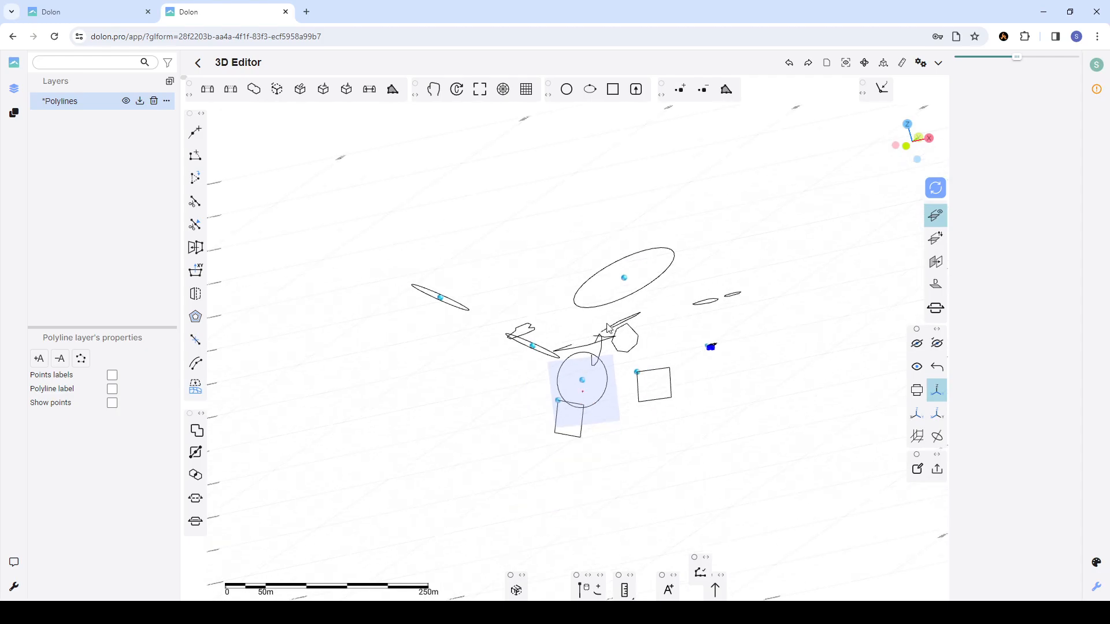
{"action": "scroll", "coordinate": [600, 308], "scroll_direction": "up", "scroll_amount": 3}
{"action": "scroll", "coordinate": [592, 295], "scroll_direction": "down", "scroll_amount": 2}
{"action": "scroll", "coordinate": [574, 280], "scroll_direction": "up", "scroll_amount": 3}
{"action": "scroll", "coordinate": [565, 287], "scroll_direction": "down", "scroll_amount": 2}
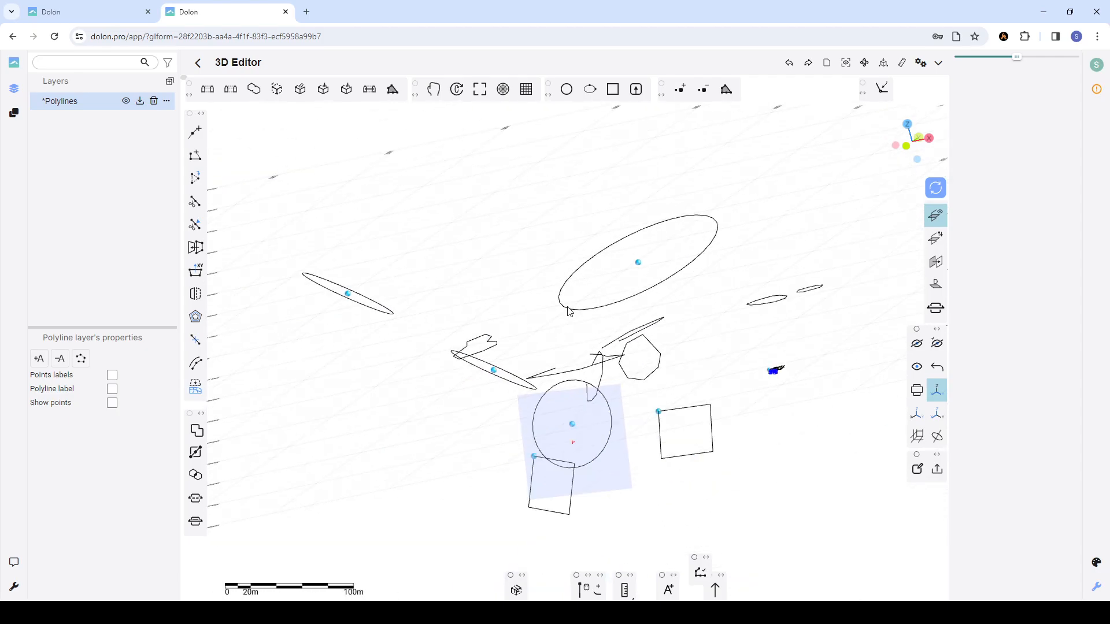
{"action": "left_click", "coordinate": [569, 313]}
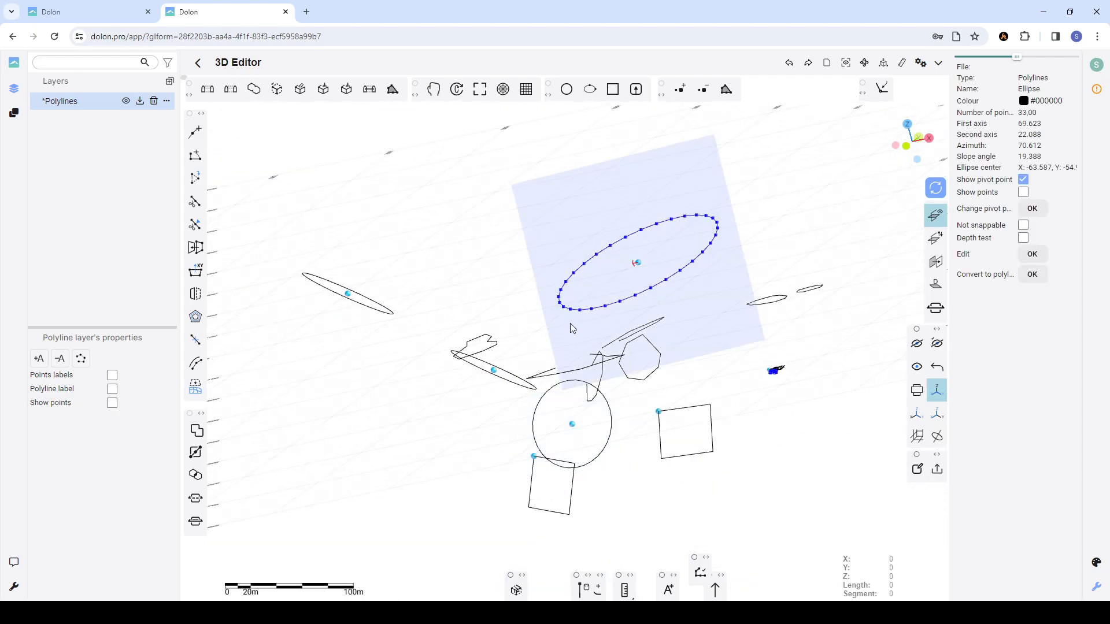
- Compare the properties of the third circle, the rectangle beside it and the two small closed polylines
{"action": "left_click", "coordinate": [605, 408]}
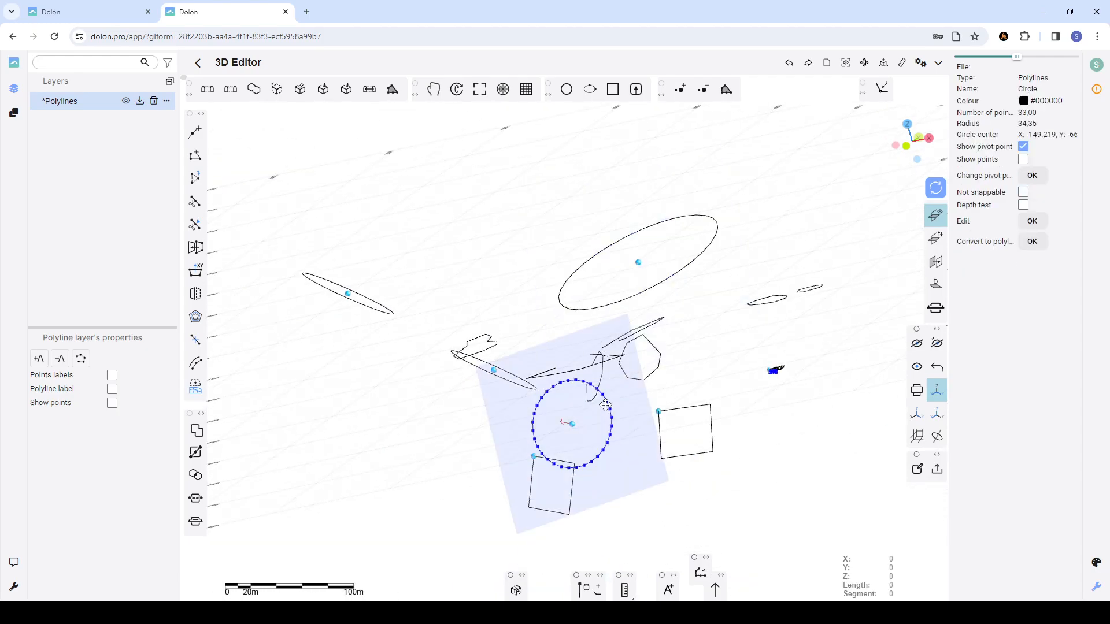
{"action": "left_click", "coordinate": [681, 416]}
{"action": "scroll", "coordinate": [638, 286], "scroll_direction": "down", "scroll_amount": 5}
{"action": "scroll", "coordinate": [647, 321], "scroll_direction": "up", "scroll_amount": 2}
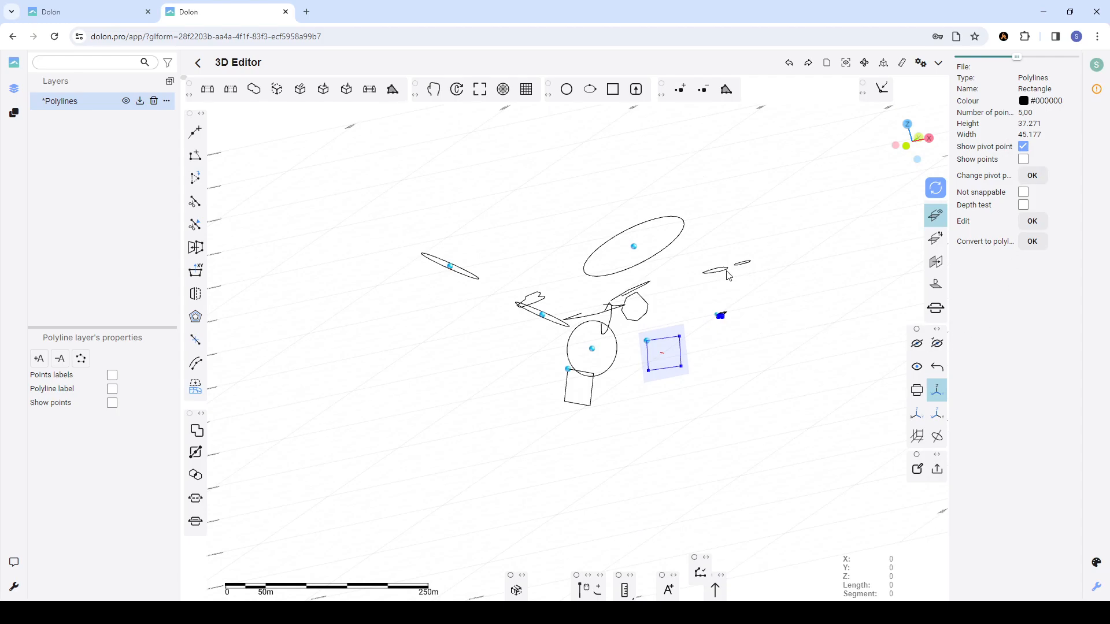
{"action": "left_click", "coordinate": [728, 272]}
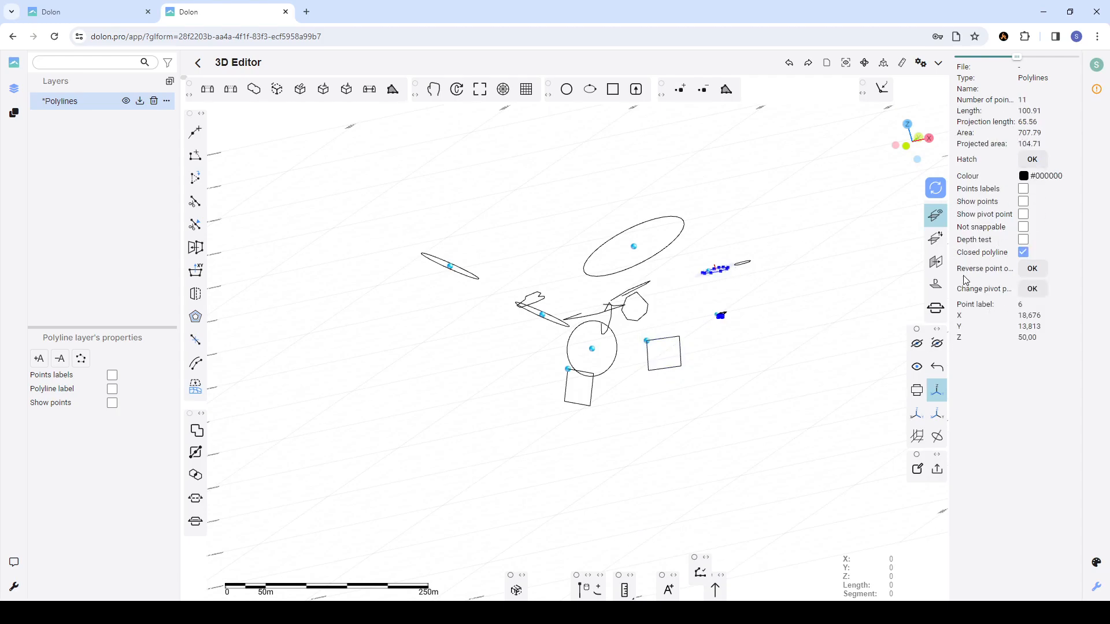
{"action": "scroll", "coordinate": [741, 273], "scroll_direction": "up", "scroll_amount": 3}
{"action": "left_click", "coordinate": [753, 263]}
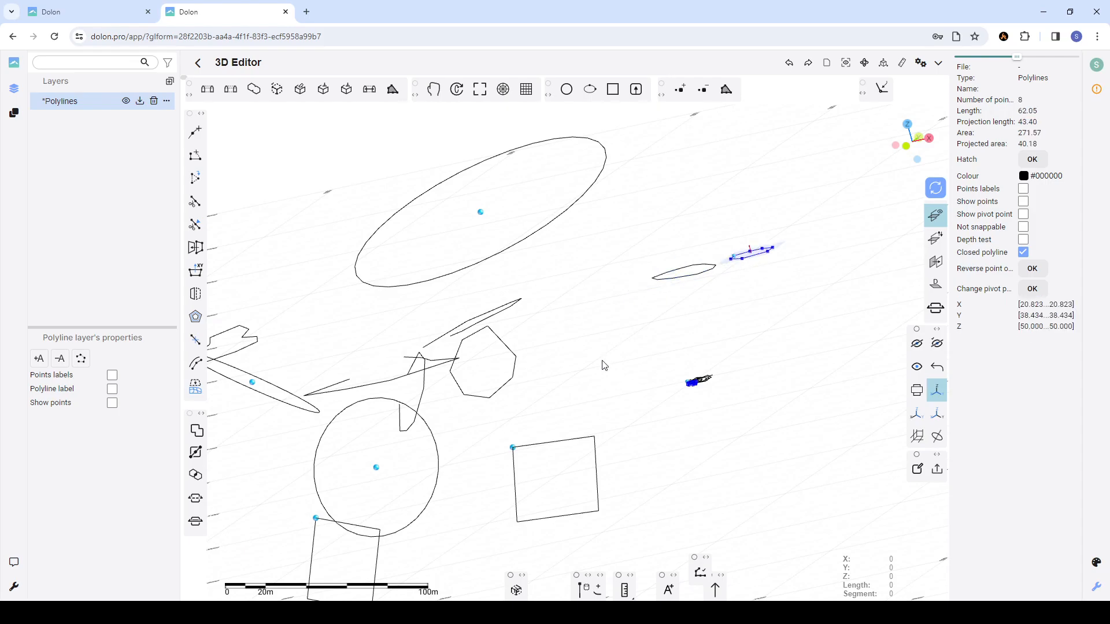
- Resize the rectangle beside the third circle to about 38 m high and 108 m wide
{"action": "left_click", "coordinate": [568, 444]}
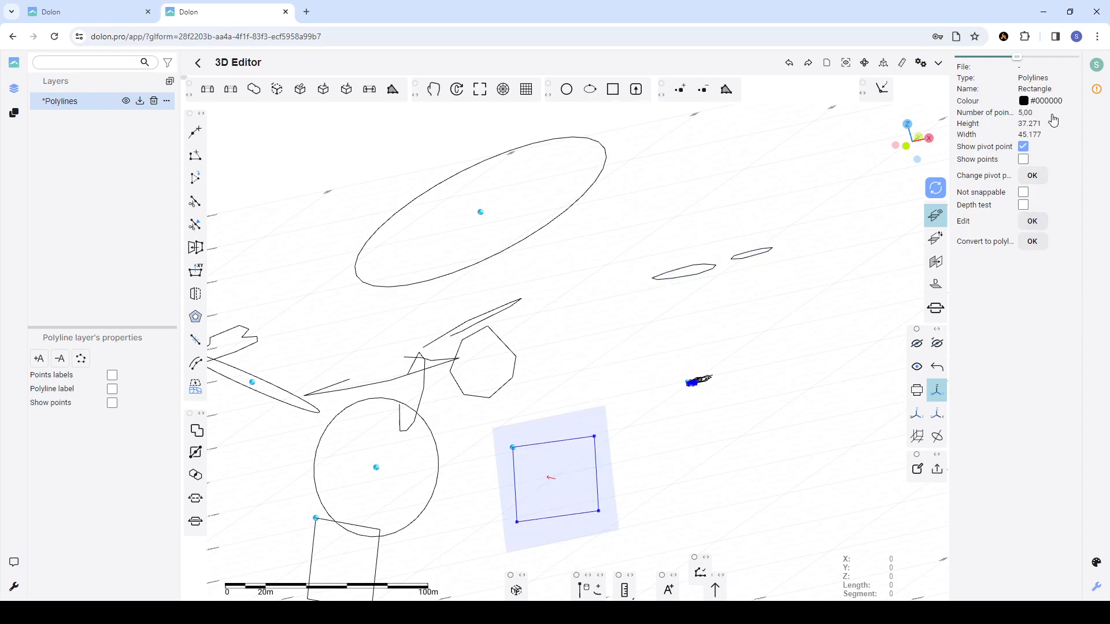
{"action": "scroll", "coordinate": [720, 281], "scroll_direction": "down", "scroll_amount": 2}
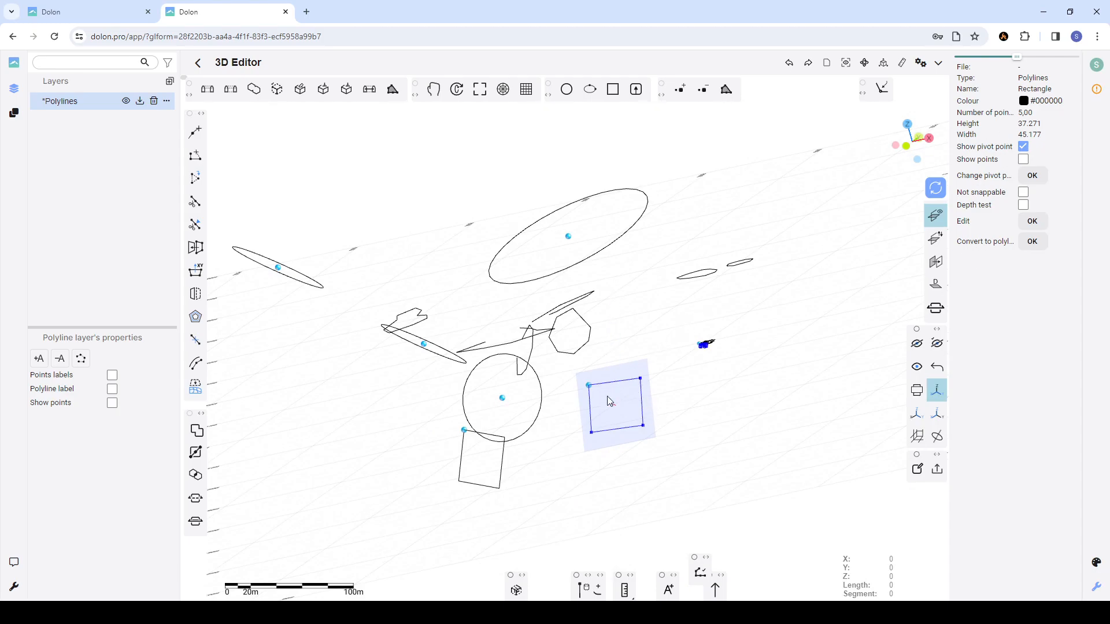
{"action": "scroll", "coordinate": [608, 398], "scroll_direction": "up", "scroll_amount": 5}
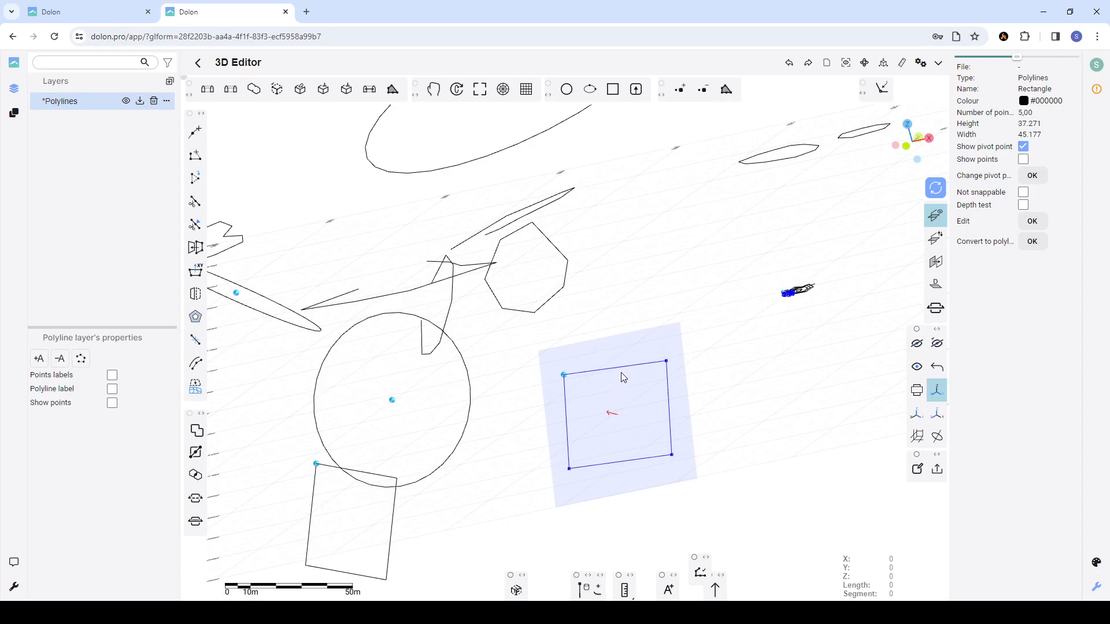
{"action": "left_click", "coordinate": [1034, 223]}
{"action": "left_click_drag", "start_coordinate": [672, 455], "coordinate": [845, 444]}
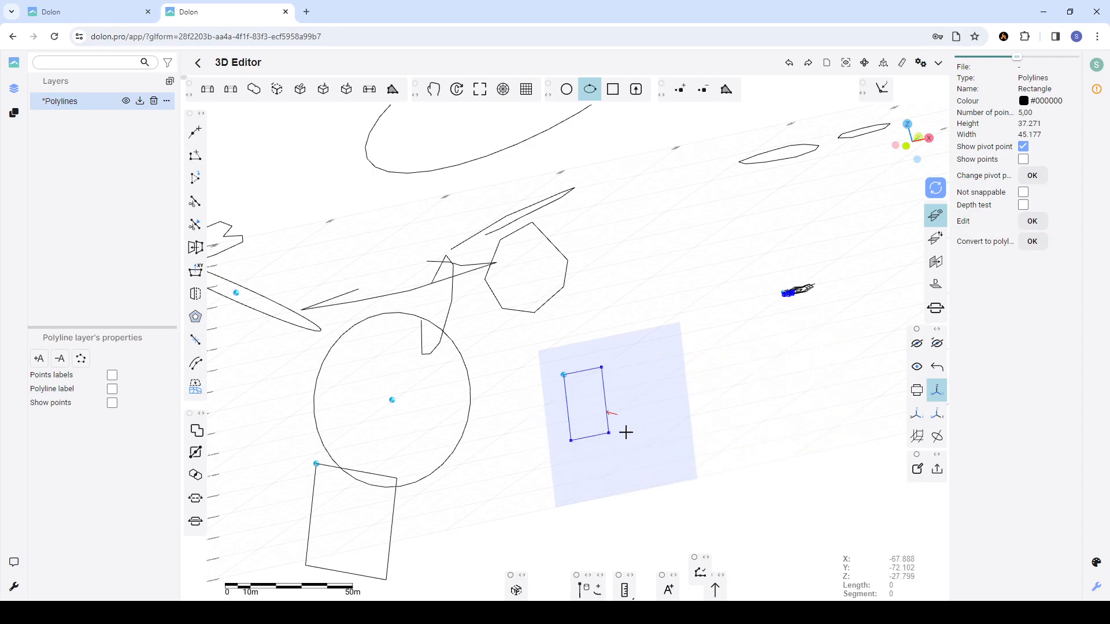
{"action": "left_click", "coordinate": [819, 421]}
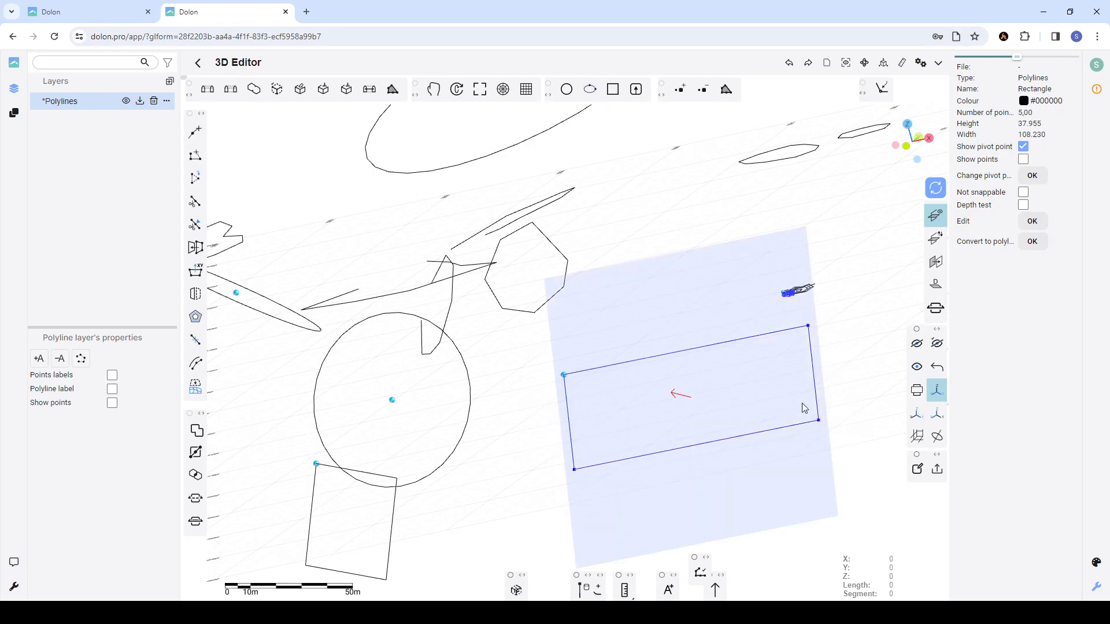
- Convert the widened rectangle to a polyline
{"action": "left_click", "coordinate": [1028, 246]}
{"action": "left_click", "coordinate": [825, 346]}
{"action": "left_click", "coordinate": [812, 342]}
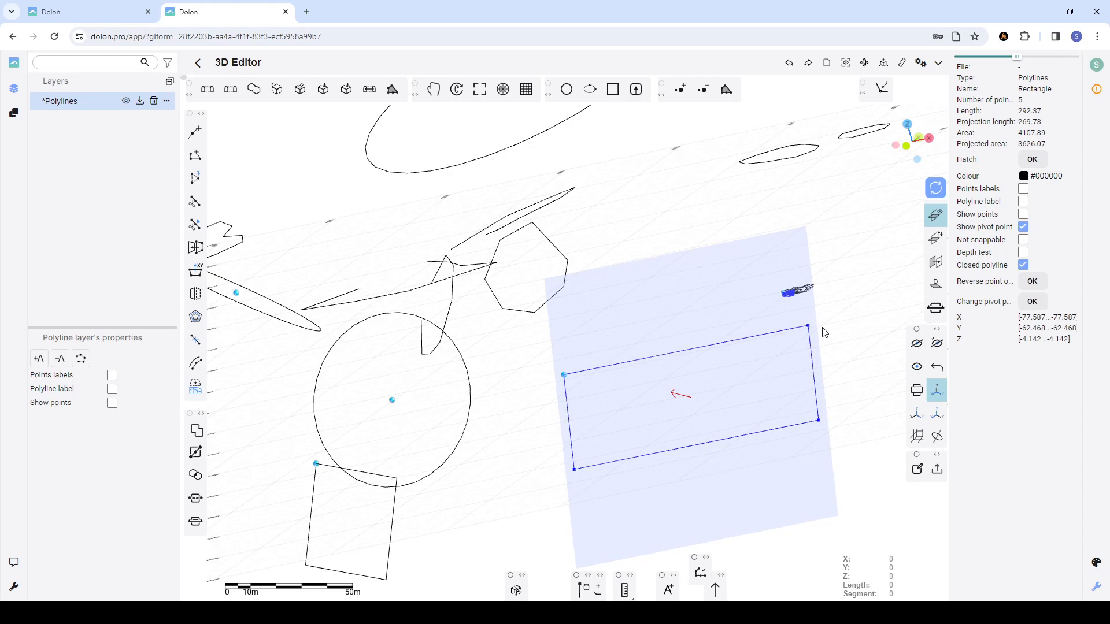
- Reshape the converted rectangle into a slanted quadrilateral by moving three of its corners inward individually, and deselect it
{"action": "scroll", "coordinate": [675, 362], "scroll_direction": "down", "scroll_amount": 2}
{"action": "mouse_move", "coordinate": [736, 380]}
{"action": "left_mouse_down"}
{"action": "mouse_move", "coordinate": [578, 378]}
{"action": "mouse_move", "coordinate": [753, 381]}
{"action": "left_mouse_up"}
{"action": "mouse_move", "coordinate": [623, 420]}
{"action": "left_mouse_down"}
{"action": "mouse_move", "coordinate": [612, 364]}
{"action": "mouse_move", "coordinate": [610, 417]}
{"action": "left_mouse_up"}
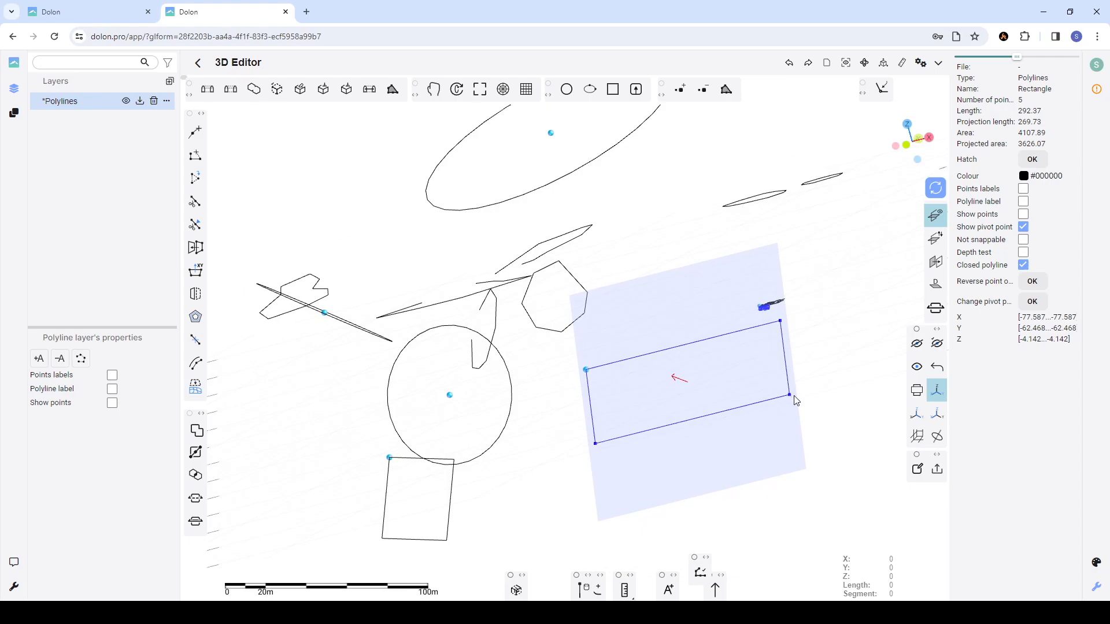
{"action": "left_click_drag", "start_coordinate": [790, 396], "coordinate": [763, 394]}
{"action": "left_click_drag", "start_coordinate": [780, 325], "coordinate": [725, 345]}
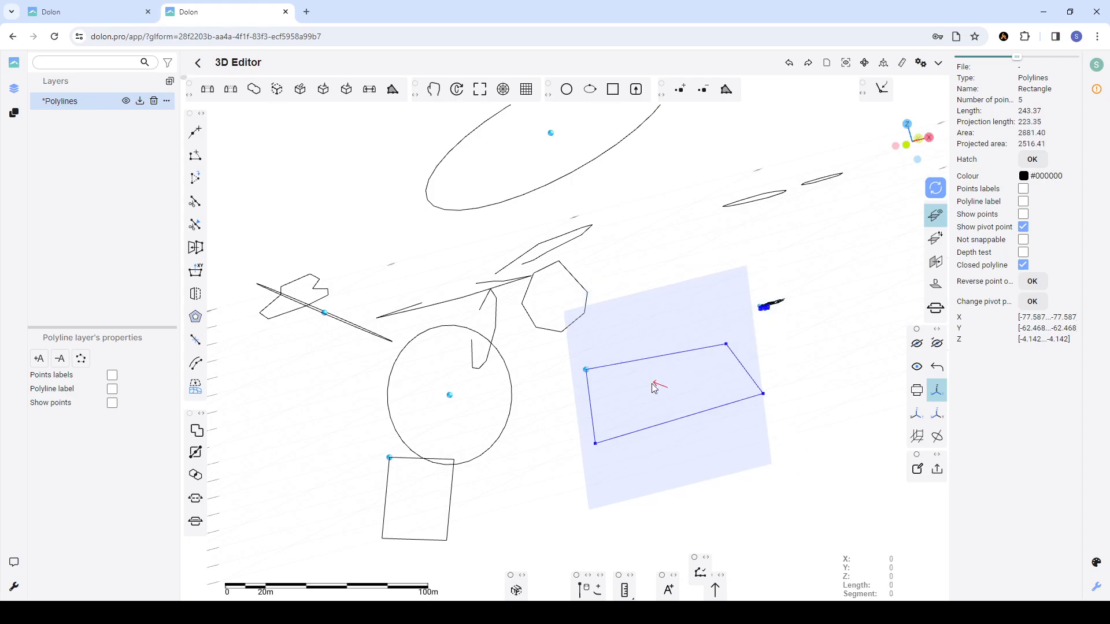
{"action": "left_click_drag", "start_coordinate": [595, 443], "coordinate": [608, 424]}
{"action": "key", "text": "Escape"}
- Enlarge the third circle to a radius of about 41 m and convert it to a polyline
{"action": "left_click_drag", "start_coordinate": [755, 379], "coordinate": [522, 393]}
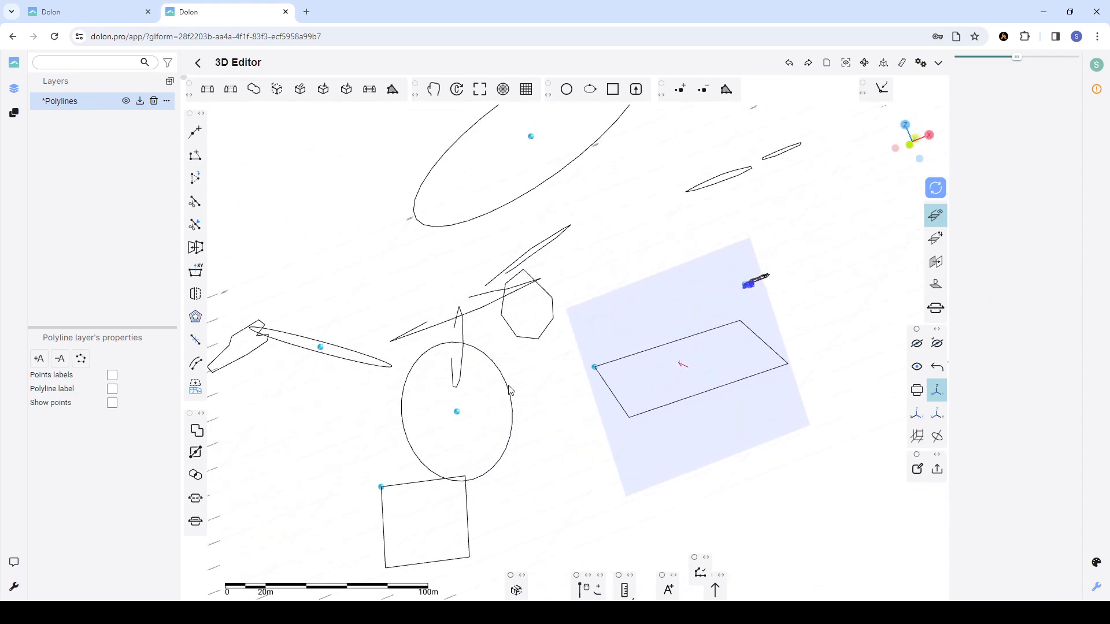
{"action": "left_click", "coordinate": [511, 391]}
{"action": "scroll", "coordinate": [475, 401], "scroll_direction": "up", "scroll_amount": 5}
{"action": "scroll", "coordinate": [494, 399], "scroll_direction": "down", "scroll_amount": 5}
{"action": "scroll", "coordinate": [578, 381], "scroll_direction": "up", "scroll_amount": 3}
{"action": "left_click_drag", "start_coordinate": [608, 371], "coordinate": [683, 368]}
{"action": "left_click", "coordinate": [1031, 222]}
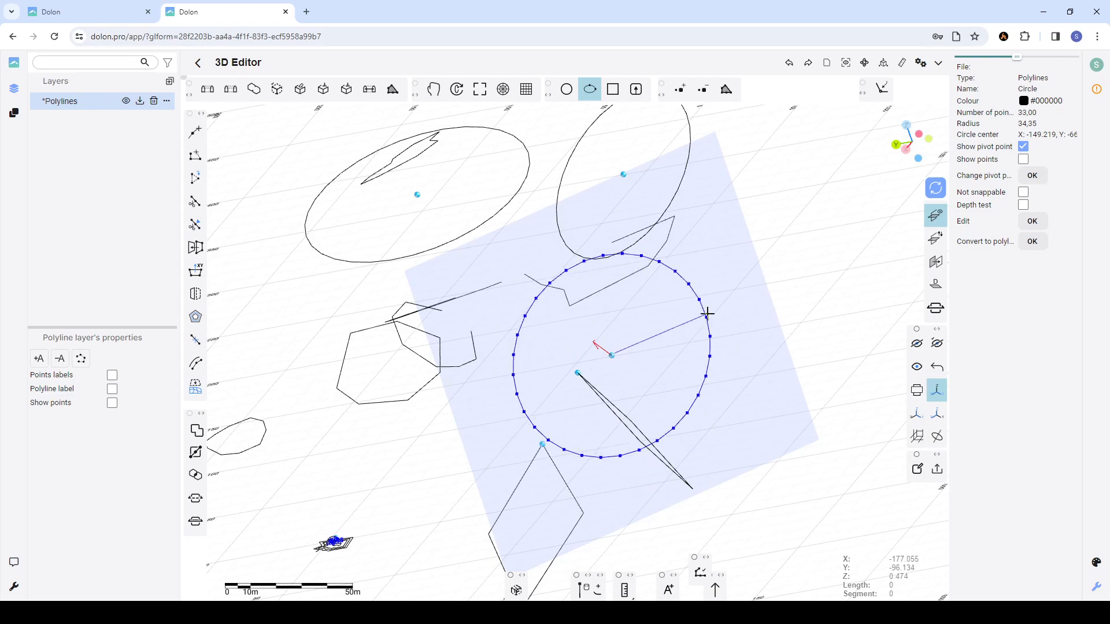
{"action": "left_click", "coordinate": [705, 314]}
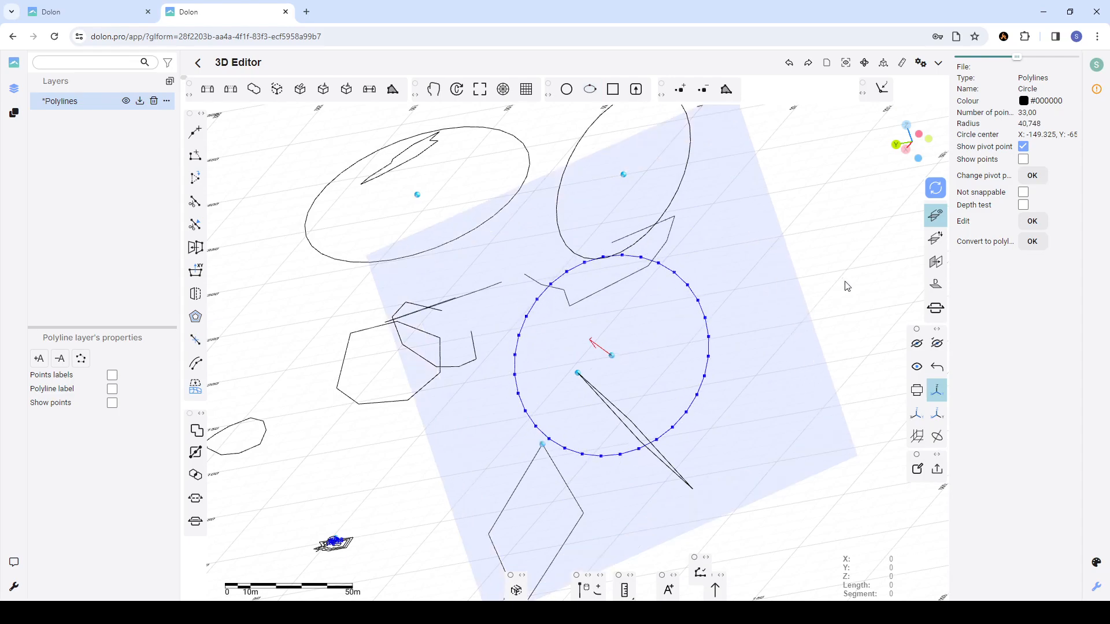
{"action": "left_click", "coordinate": [1029, 246]}
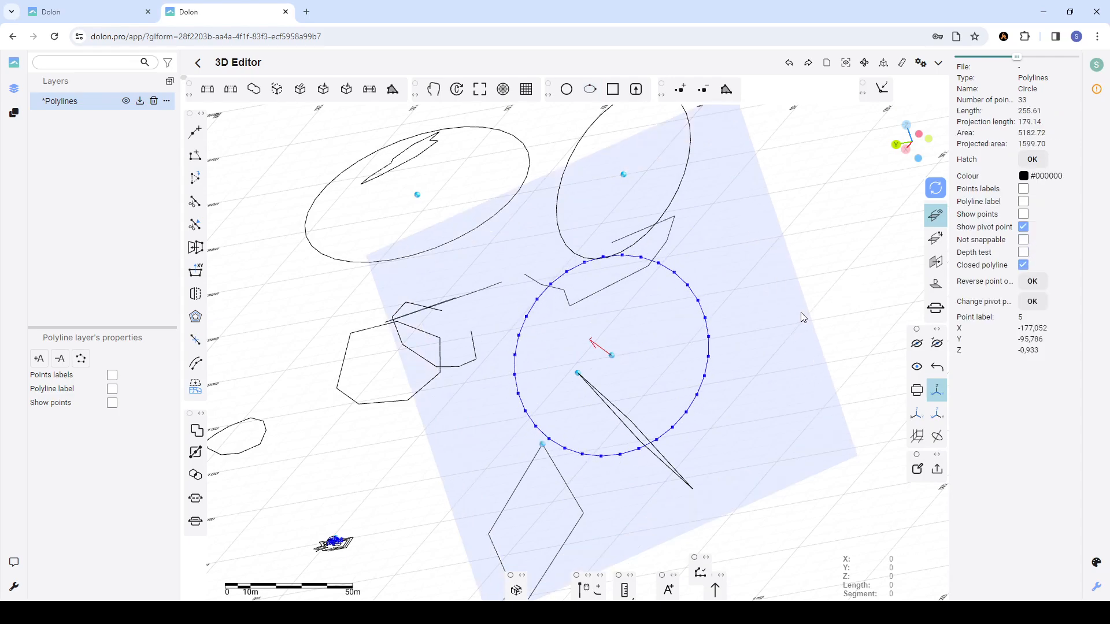
- Reshape the selected circle by moving several of its perimeter points outward, and finish by deselecting it
{"action": "left_click", "coordinate": [782, 311]}
{"action": "left_click", "coordinate": [704, 307]}
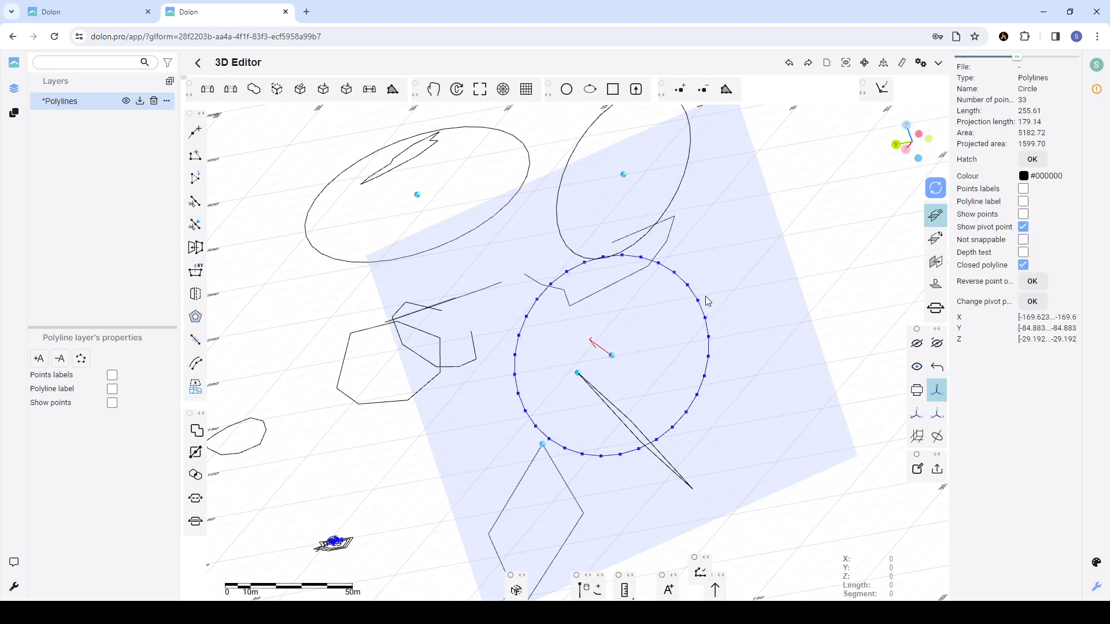
{"action": "left_click_drag", "start_coordinate": [697, 301], "coordinate": [675, 436]}
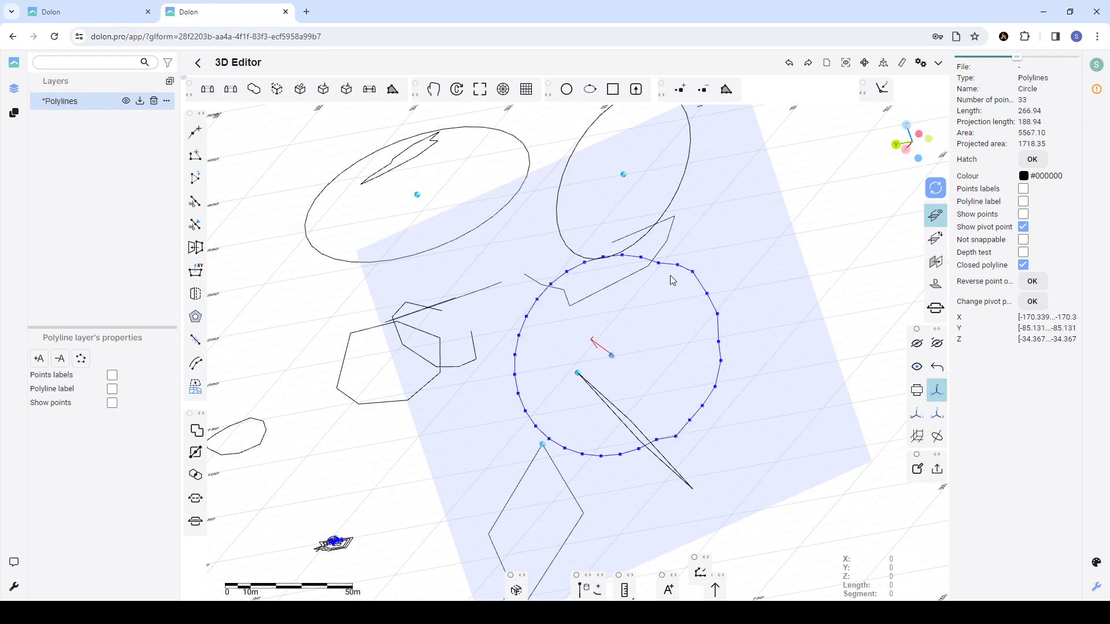
{"action": "left_click_drag", "start_coordinate": [659, 263], "coordinate": [664, 253]}
{"action": "key", "text": "Escape"}
- Examine the reshaped circle and the surrounding ellipses and polylines from different angles and distances
{"action": "scroll", "coordinate": [707, 299], "scroll_direction": "down", "scroll_amount": 5}
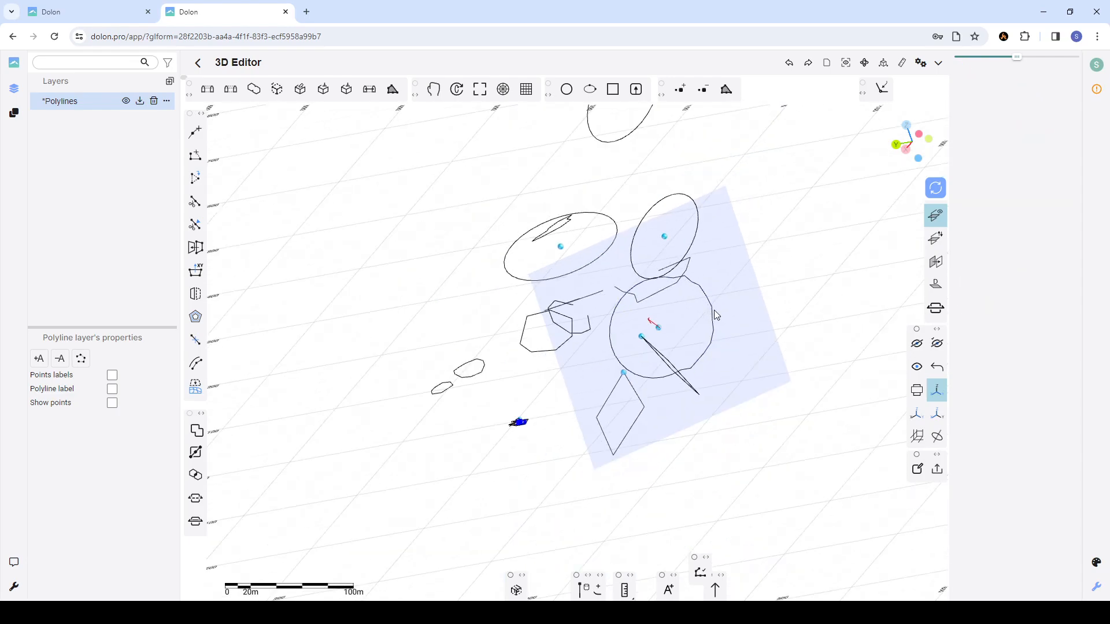
{"action": "scroll", "coordinate": [737, 307], "scroll_direction": "up", "scroll_amount": 4}
{"action": "mouse_move", "coordinate": [757, 306]}
{"action": "left_mouse_down"}
{"action": "mouse_move", "coordinate": [636, 324]}
{"action": "mouse_move", "coordinate": [763, 309]}
{"action": "mouse_move", "coordinate": [763, 291]}
{"action": "left_mouse_up"}
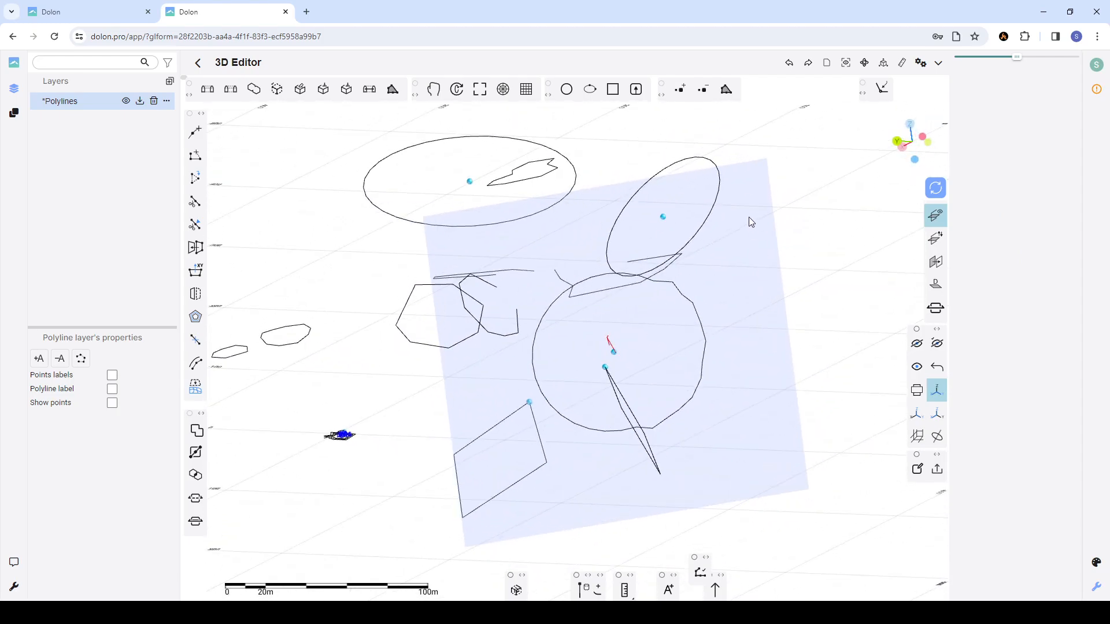
{"action": "scroll", "coordinate": [760, 255], "scroll_direction": "down", "scroll_amount": 3}
{"action": "scroll", "coordinate": [776, 249], "scroll_direction": "down", "scroll_amount": 3}
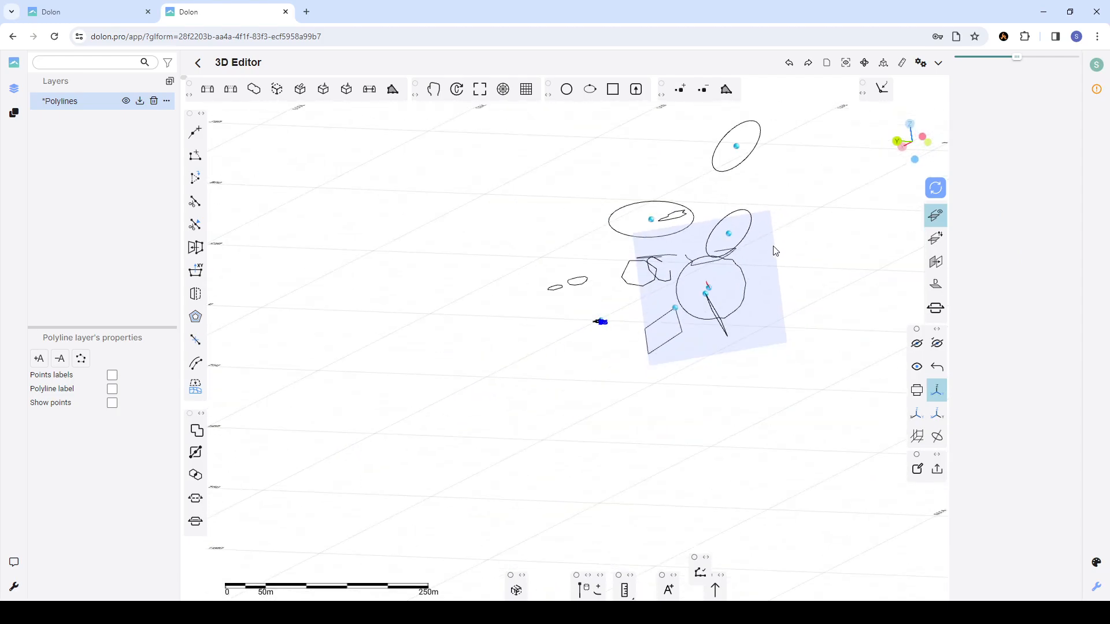
{"action": "scroll", "coordinate": [506, 310], "scroll_direction": "down", "scroll_amount": 2}
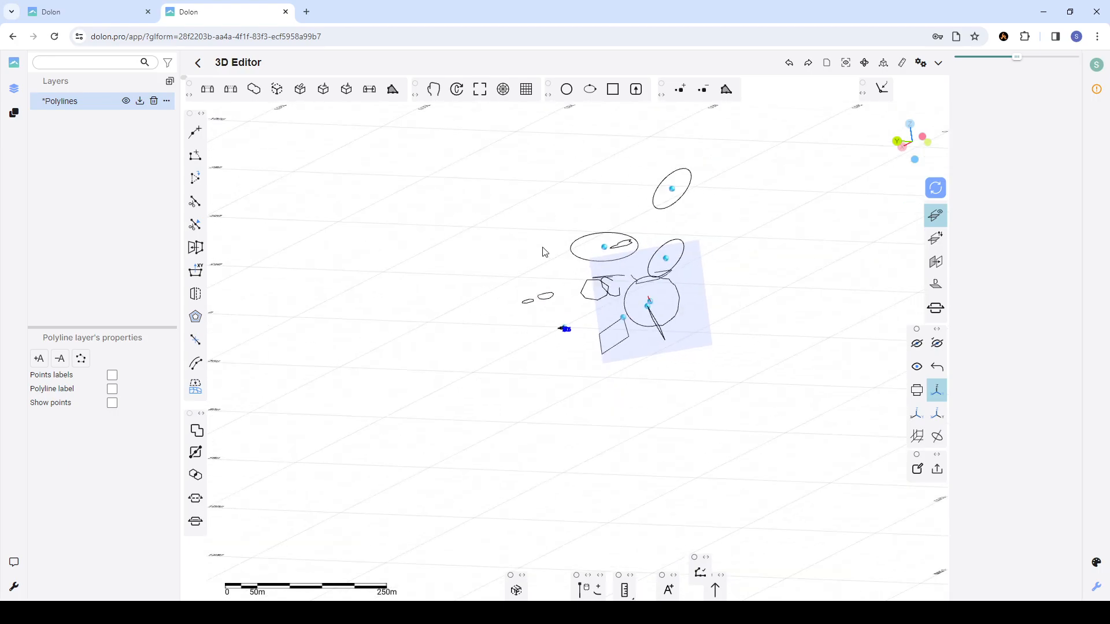
{"action": "scroll", "coordinate": [613, 260], "scroll_direction": "up", "scroll_amount": 3}
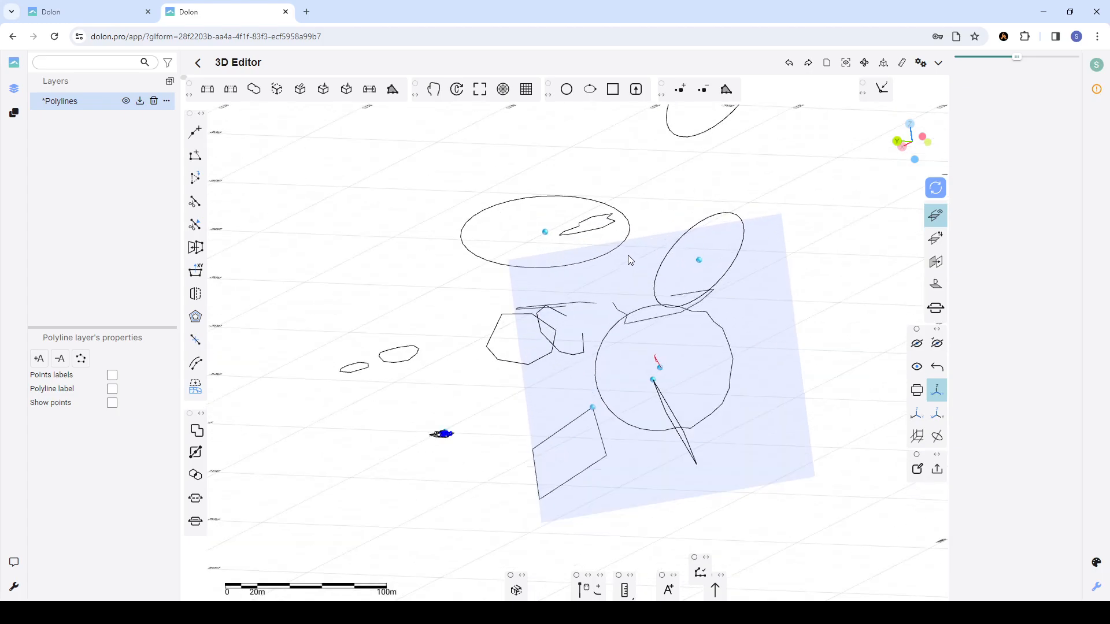
{"action": "left_click", "coordinate": [610, 249]}
{"action": "left_click", "coordinate": [689, 216]}
{"action": "scroll", "coordinate": [718, 274], "scroll_direction": "down", "scroll_amount": 3}
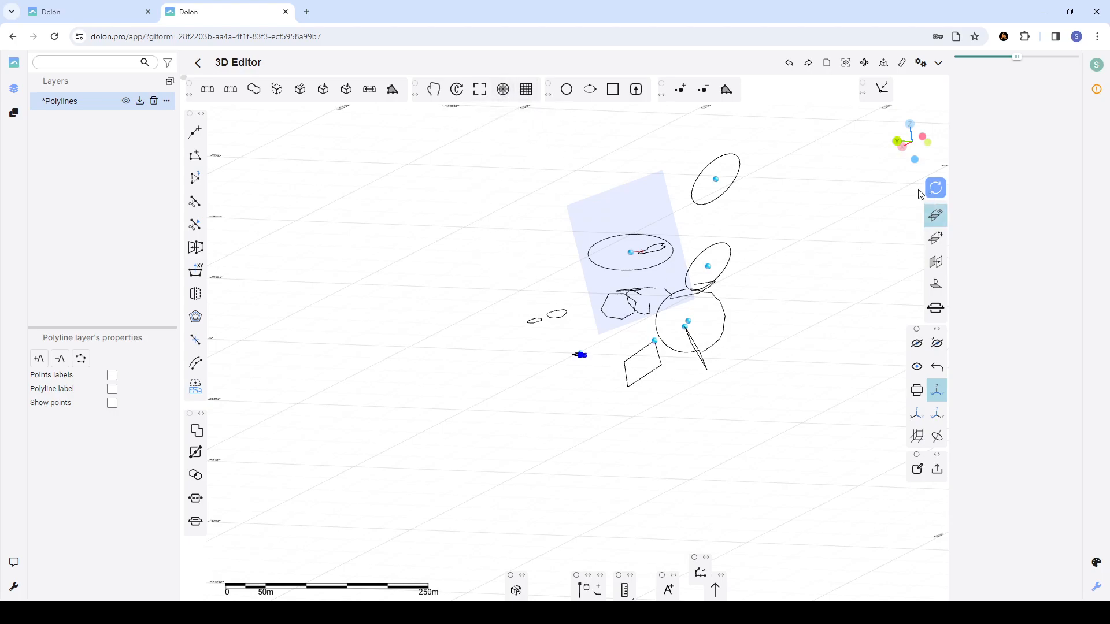
{"action": "scroll", "coordinate": [613, 261], "scroll_direction": "down", "scroll_amount": 2}
{"action": "scroll", "coordinate": [644, 249], "scroll_direction": "up", "scroll_amount": 1}
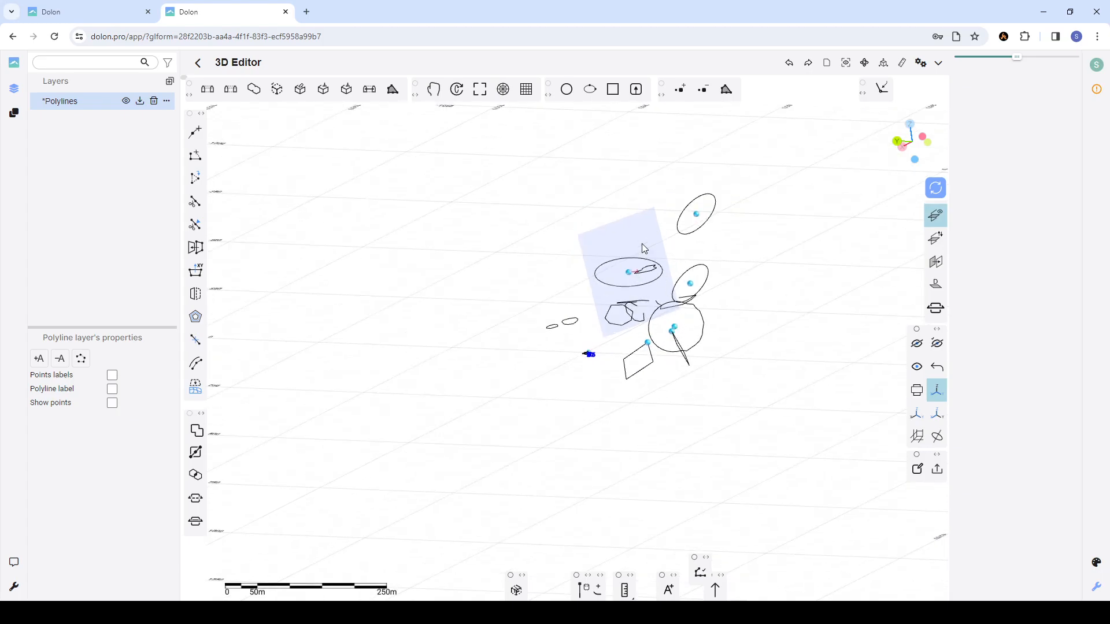
- Hide the existing Polylines layer and create a new layer of type Polylines
{"action": "left_click", "coordinate": [102, 105]}
{"action": "left_click", "coordinate": [125, 103]}
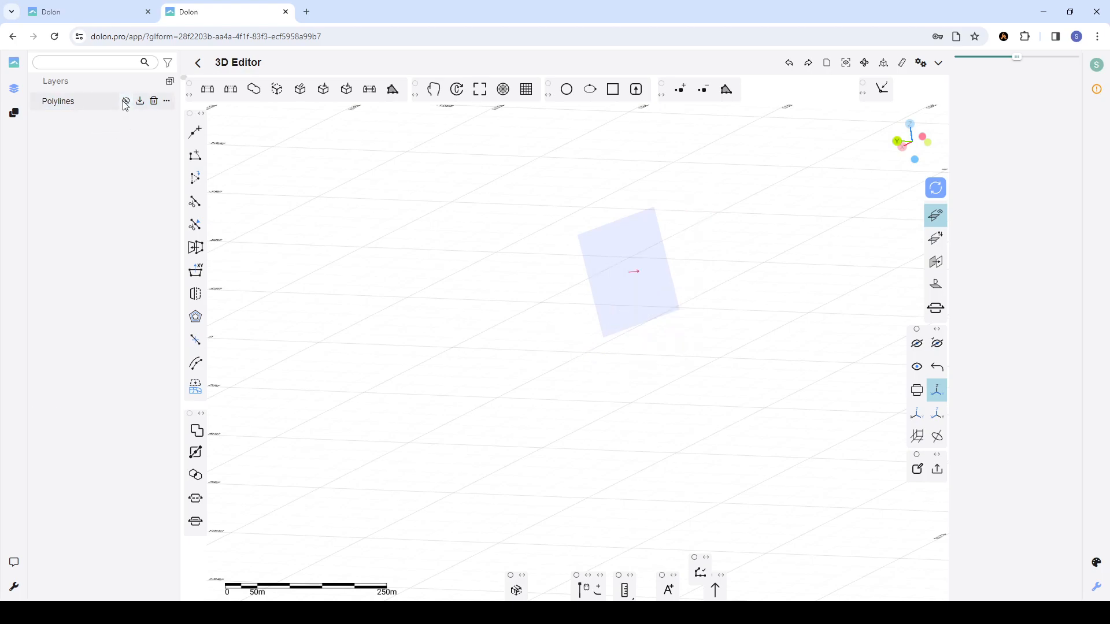
{"action": "left_click", "coordinate": [170, 83]}
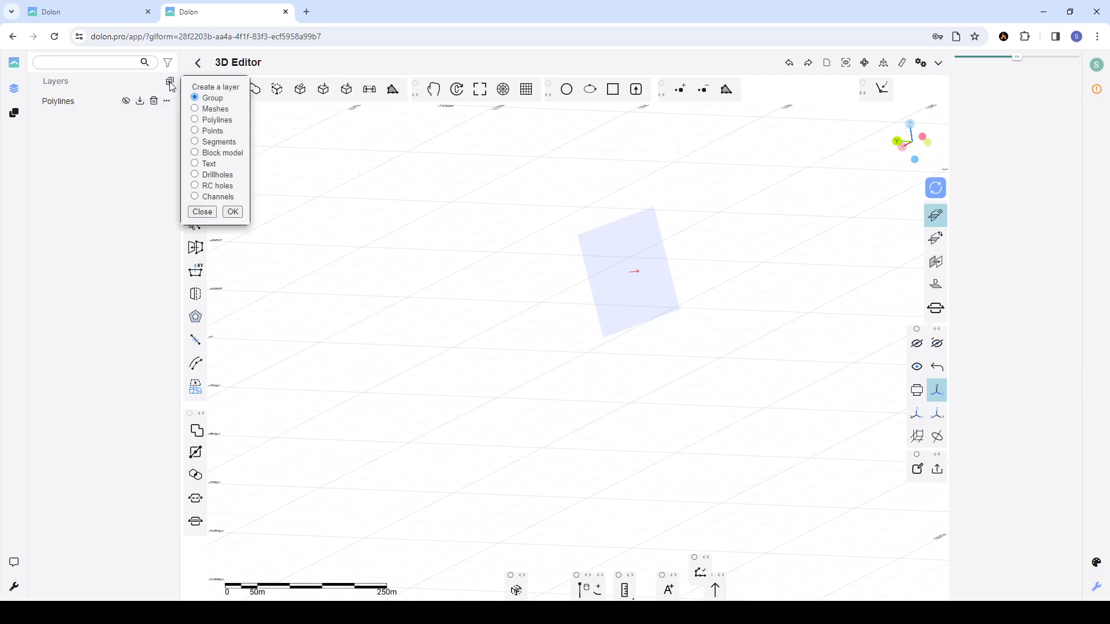
{"action": "left_click", "coordinate": [197, 120]}
{"action": "left_click", "coordinate": [233, 212]}
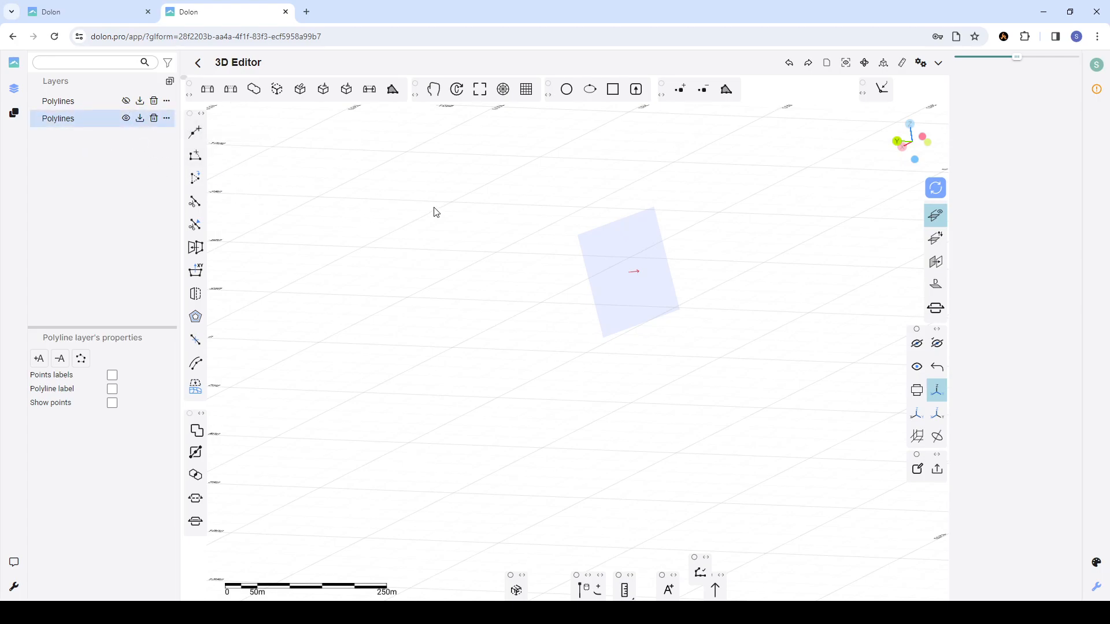
- In top view on the new layer, start a polyline with Cartesian coordinate input at about X -124, Y -13, Z 0
{"action": "left_click", "coordinate": [912, 123]}
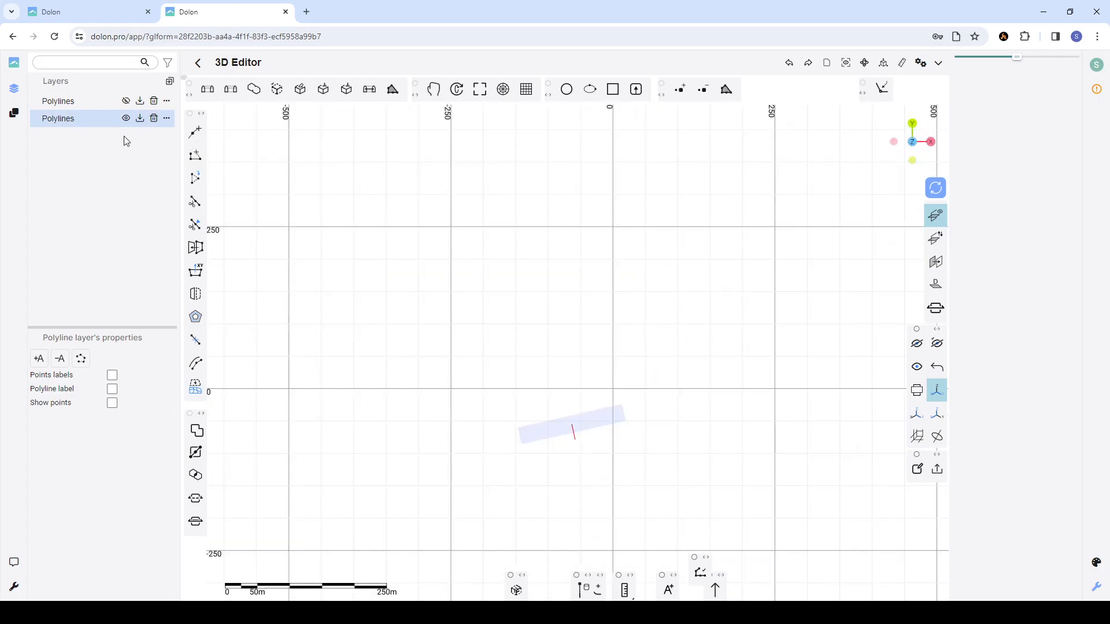
{"action": "left_click", "coordinate": [91, 120]}
{"action": "scroll", "coordinate": [588, 378], "scroll_direction": "up", "scroll_amount": 5}
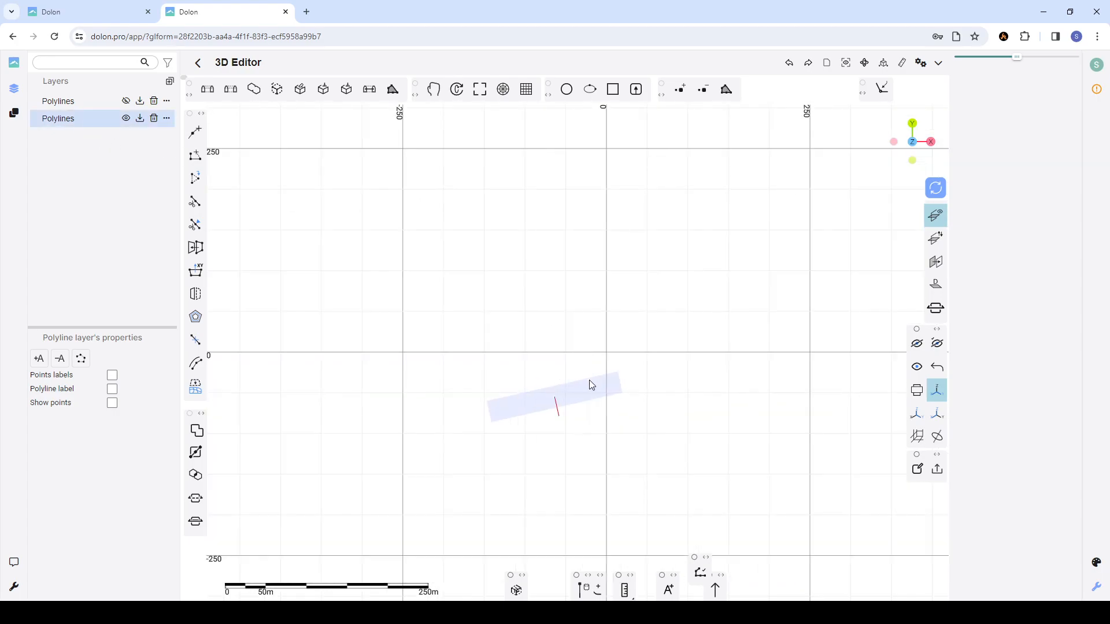
{"action": "scroll", "coordinate": [532, 324], "scroll_direction": "down", "scroll_amount": 3}
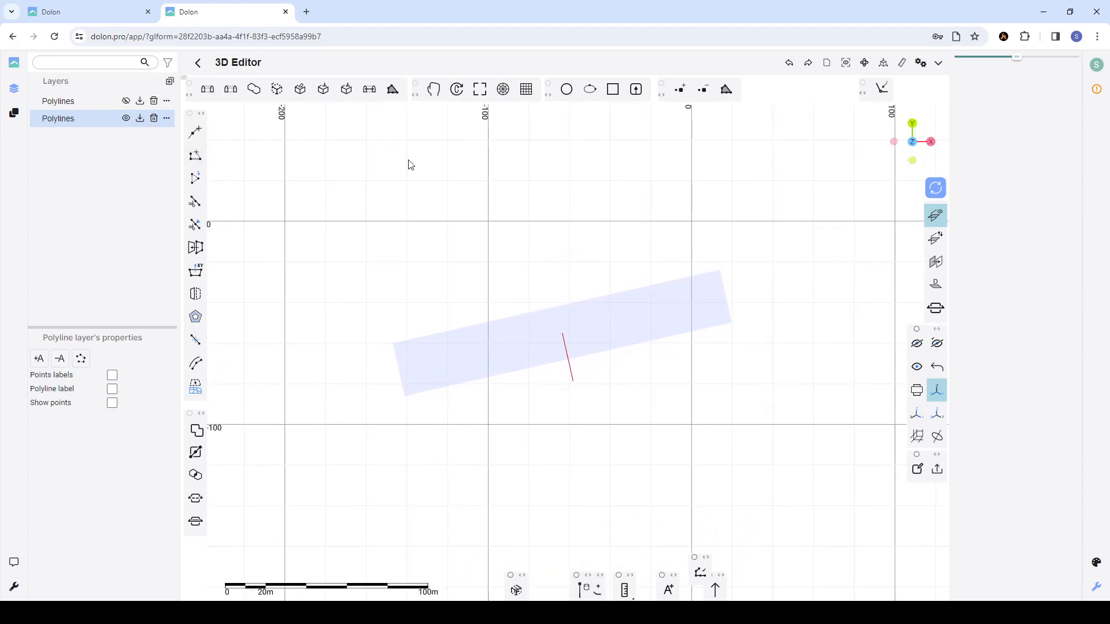
{"action": "left_click", "coordinate": [197, 140]}
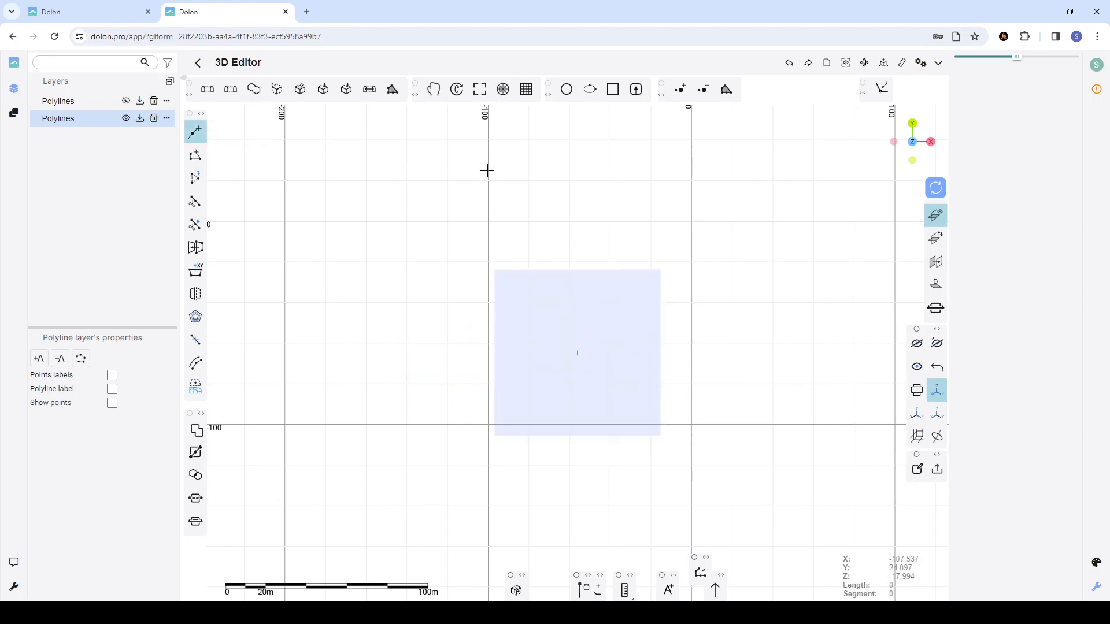
{"action": "left_click", "coordinate": [526, 91]}
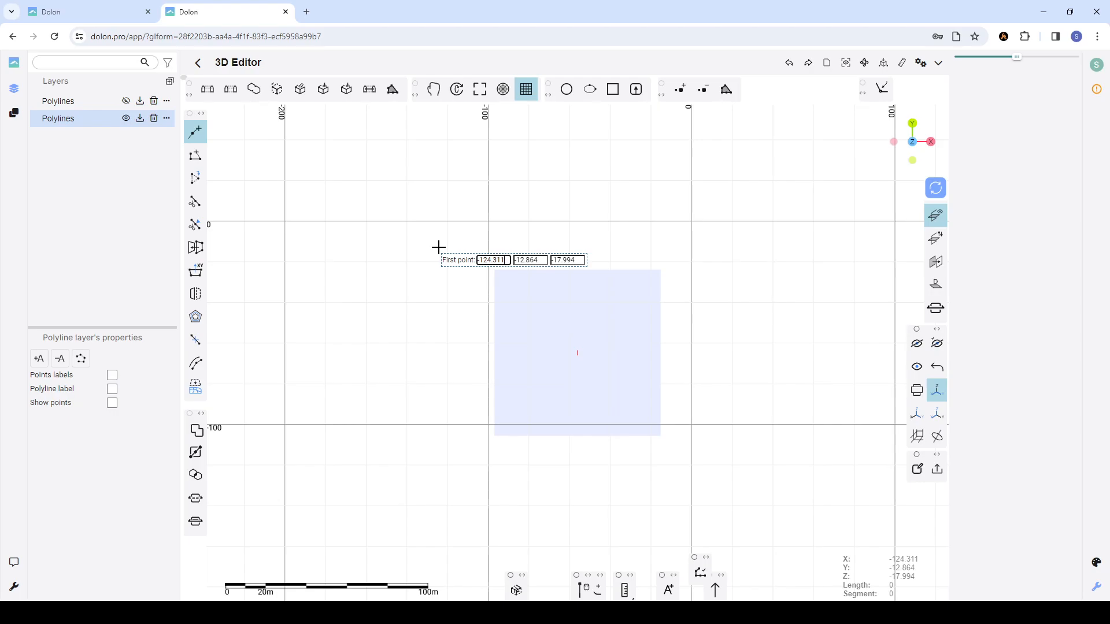
{"action": "key", "text": "Tab"}
{"action": "key", "text": "Tab"}
{"action": "type", "text": "0"}
{"action": "key", "text": "Return"}
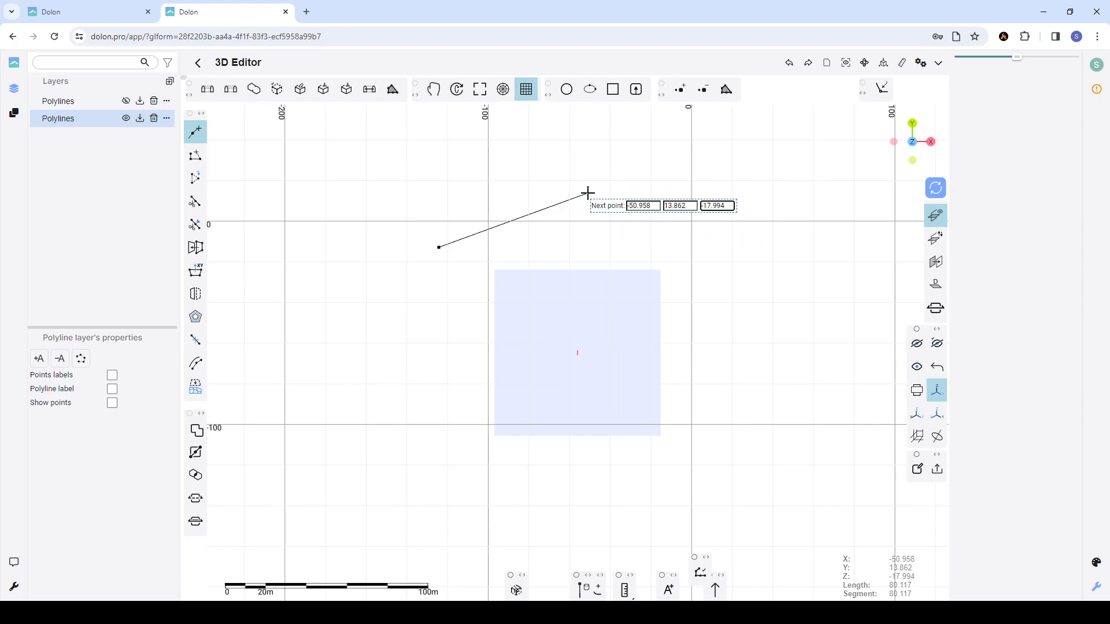
- Add three more points at Z 0, the first near X -51, Y 14 and the last near X -4, Y -79, and finish the polyline
{"action": "key", "text": "ctrl+a"}
{"action": "type", "text": "0"}
{"action": "key", "text": "Return"}
{"action": "key", "text": "ctrl+a"}
{"action": "type", "text": "0"}
{"action": "key", "text": "Return"}
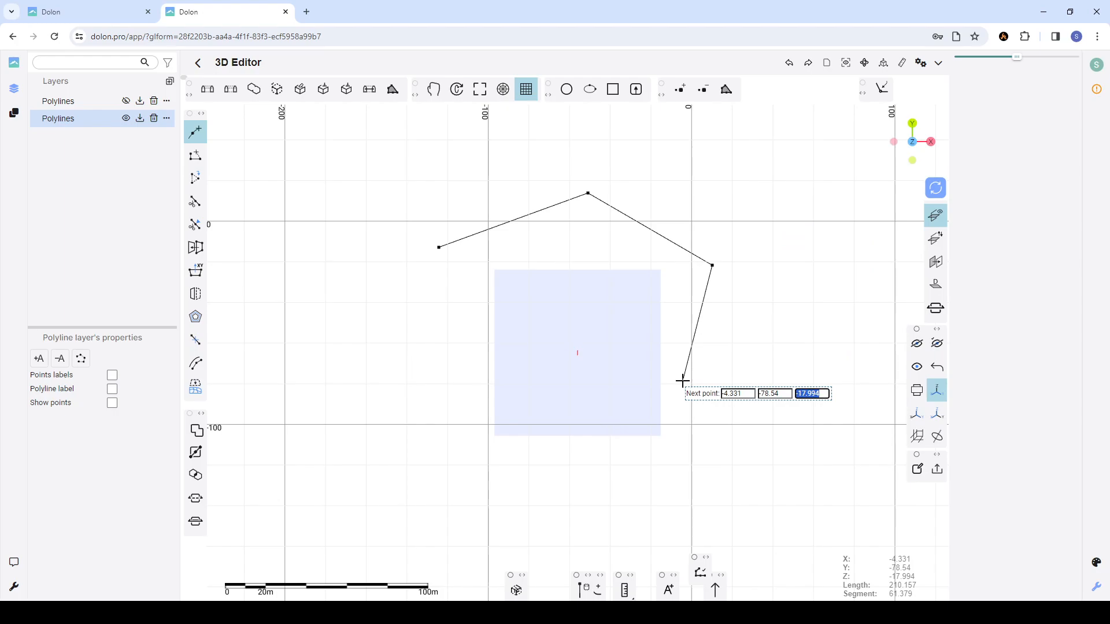
{"action": "type", "text": "0"}
{"action": "key", "text": "Return"}
{"action": "key", "text": "Escape"}
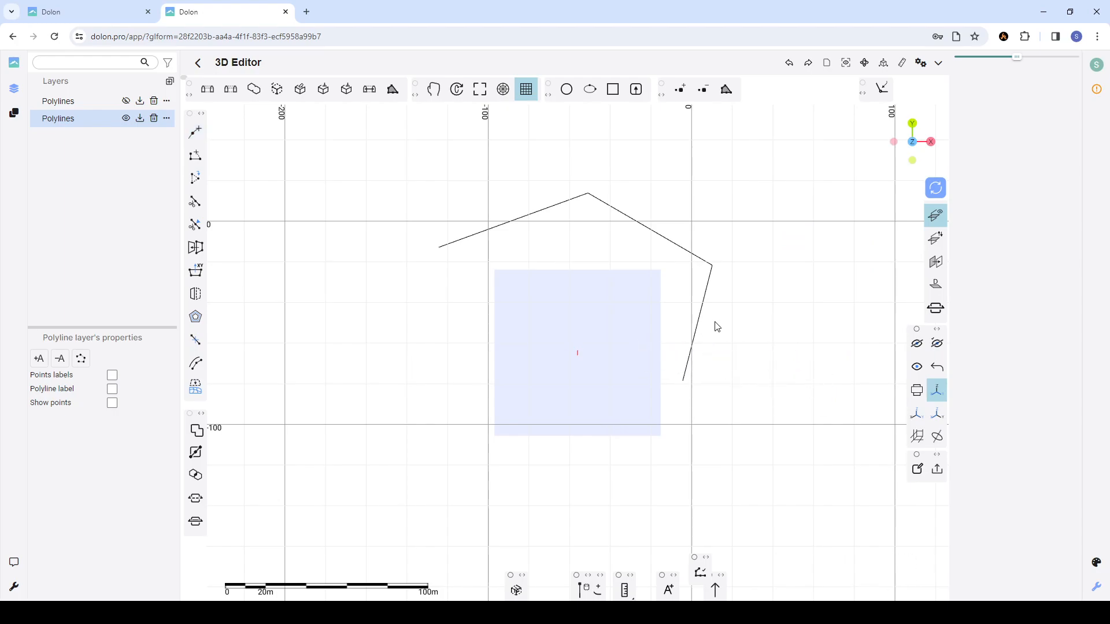
- Inspect the four-point polyline's coordinates and its shape from tilted angles, and return to the top view
{"action": "left_click", "coordinate": [700, 318]}
{"action": "left_click_drag", "start_coordinate": [758, 332], "coordinate": [951, 180]}
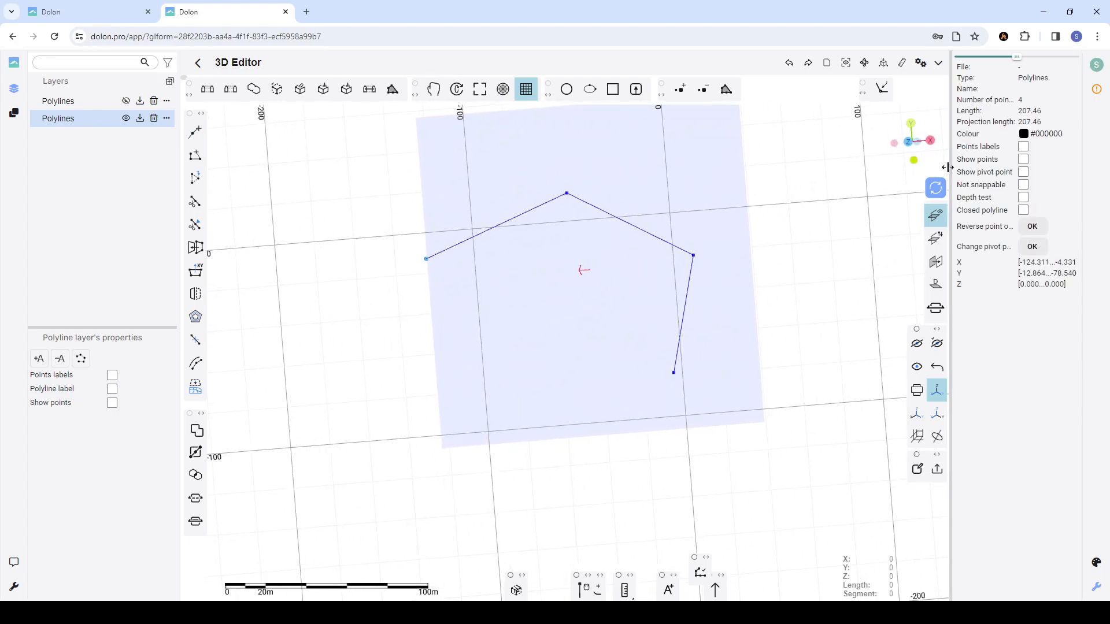
{"action": "left_click", "coordinate": [845, 63]}
{"action": "scroll", "coordinate": [630, 291], "scroll_direction": "down", "scroll_amount": 4}
{"action": "left_click_drag", "start_coordinate": [634, 350], "coordinate": [709, 308]}
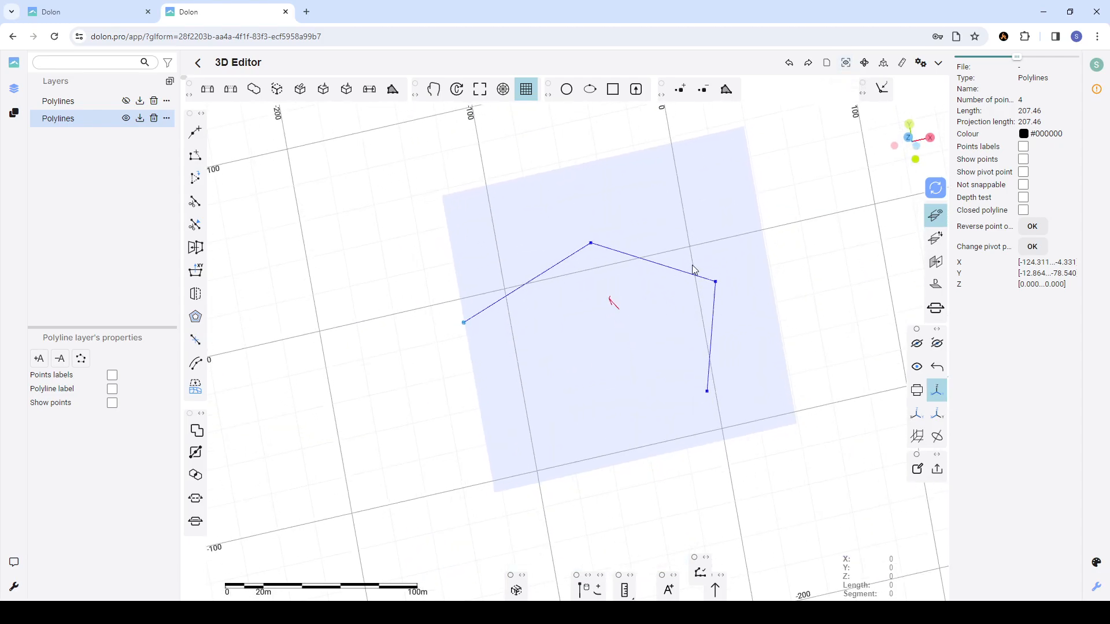
{"action": "left_click", "coordinate": [910, 138]}
{"action": "scroll", "coordinate": [627, 228], "scroll_direction": "down", "scroll_amount": 2}
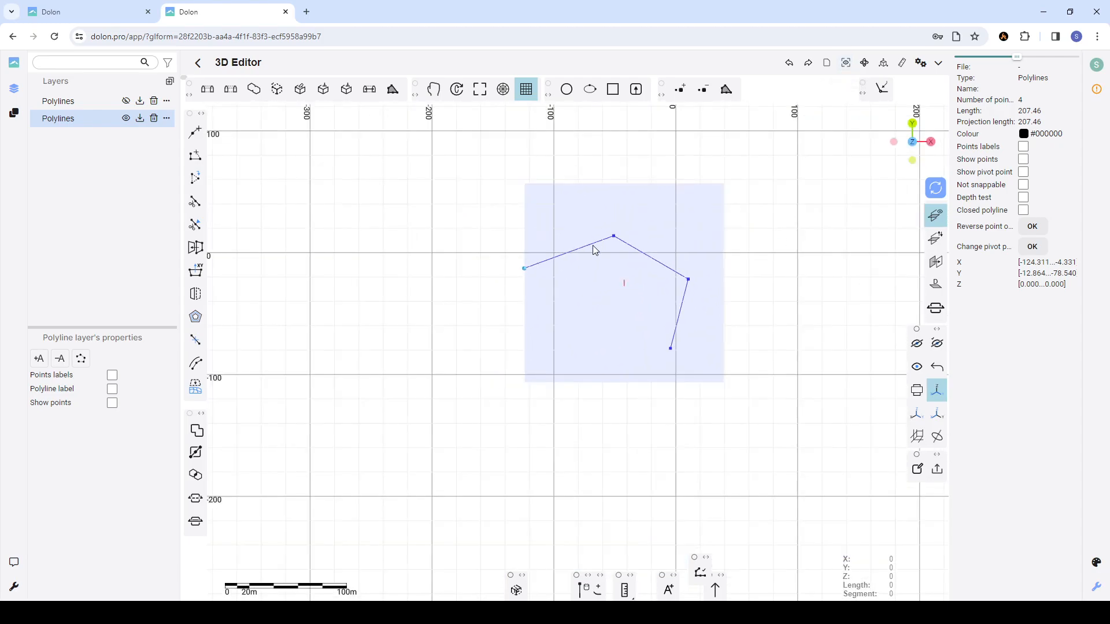
{"action": "left_click", "coordinate": [557, 214]}
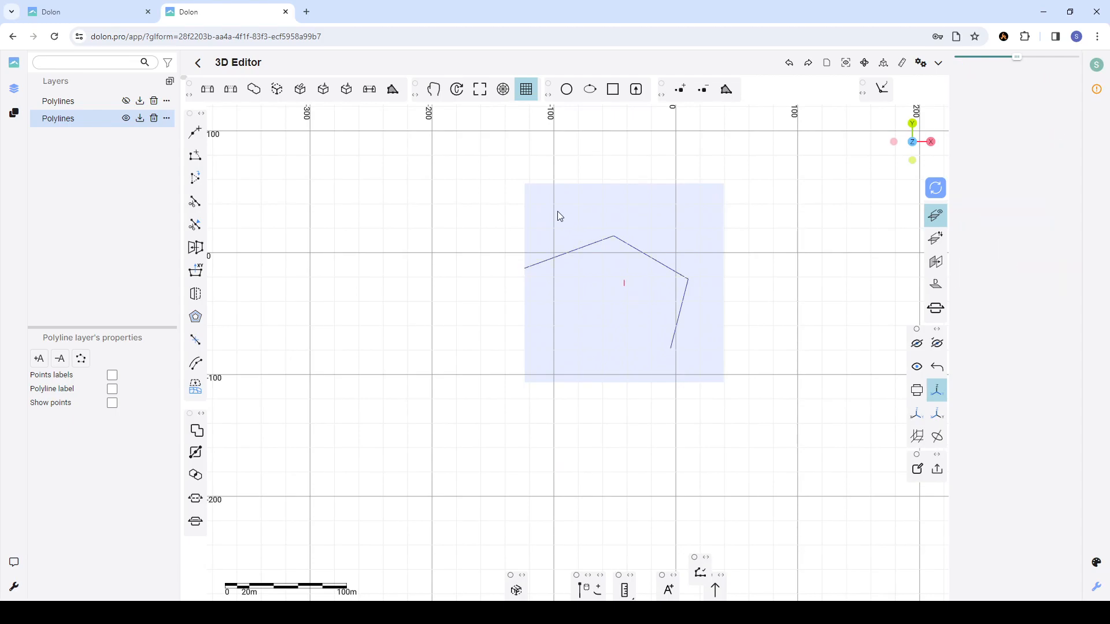
- With polar coordinate input enabled, start a polyline at about X -199, Y -15 and add a 50 m segment at 0°
{"action": "left_click", "coordinate": [504, 93]}
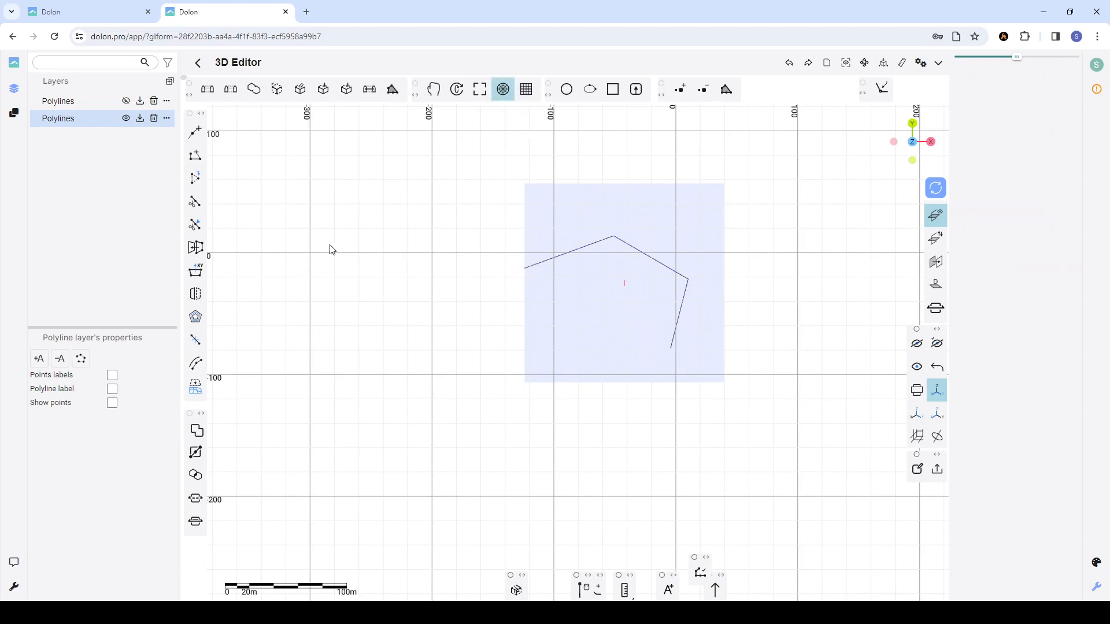
{"action": "left_click", "coordinate": [196, 133]}
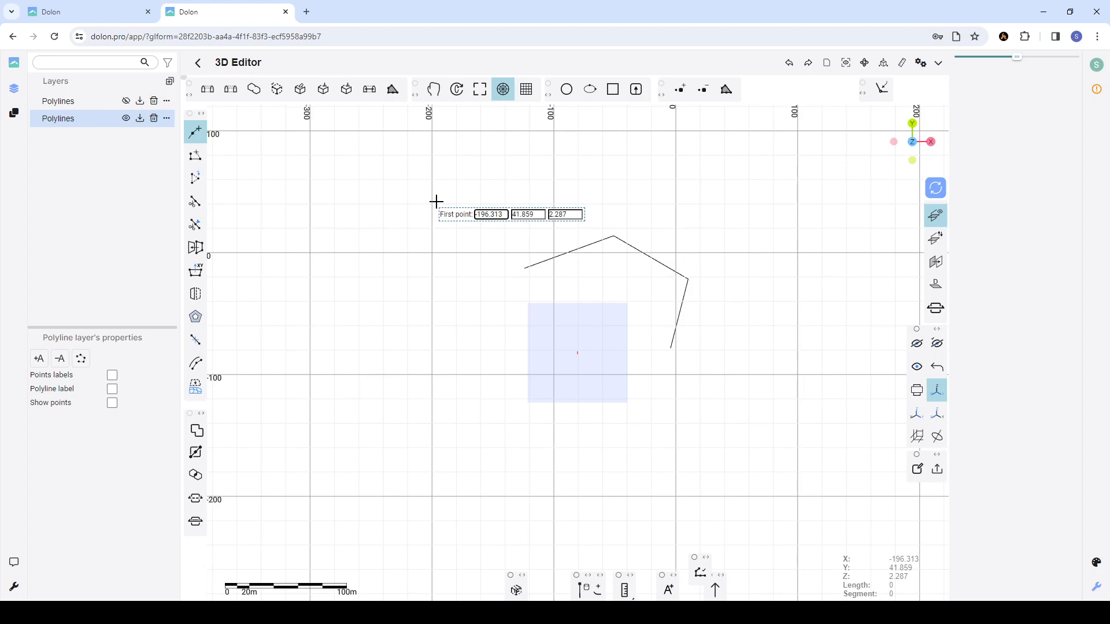
{"action": "left_click", "coordinate": [433, 269]}
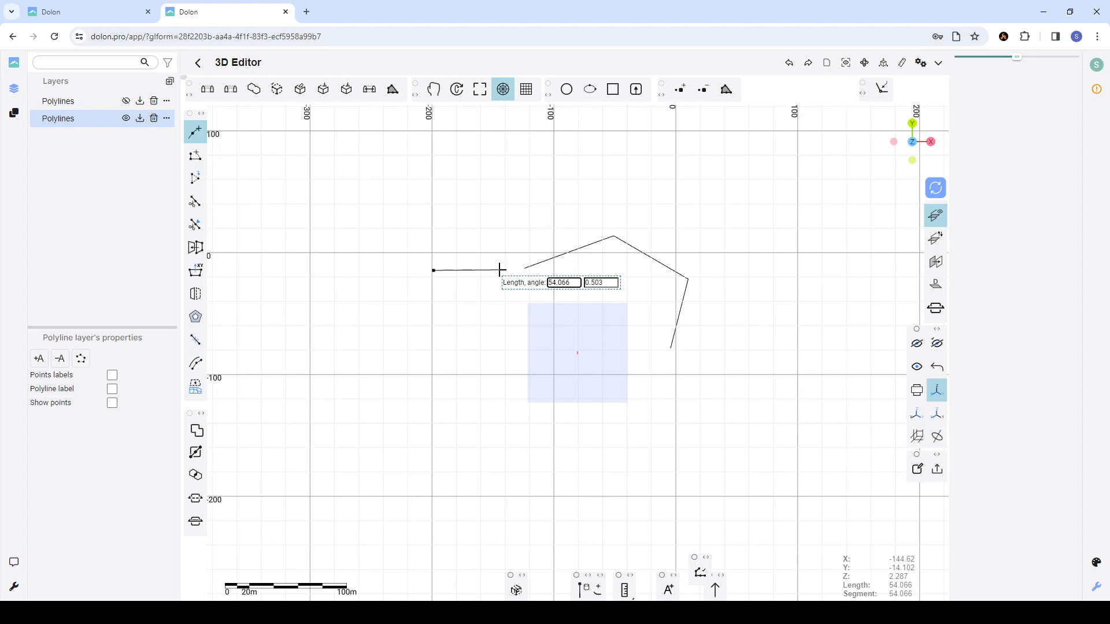
{"action": "key", "text": "ctrl+a"}
{"action": "type", "text": "50"}
{"action": "key", "text": "Tab"}
{"action": "type", "text": "0"}
{"action": "key", "text": "Return"}
- Continue the polyline with three 50 m segments at 45°, -45° and -90°
{"action": "type", "text": "45"}
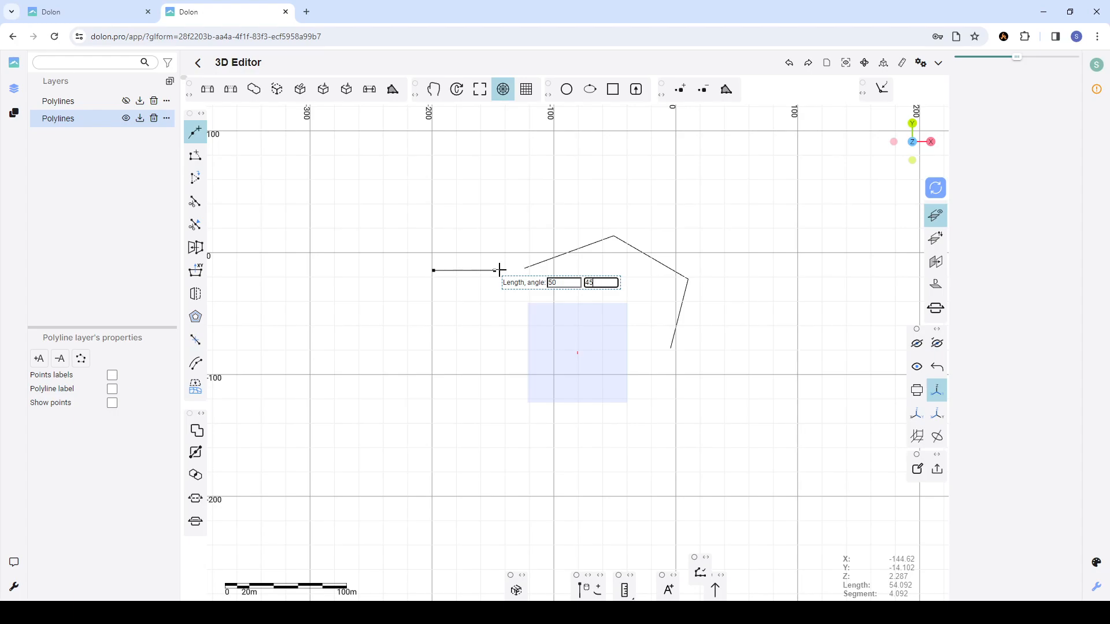
{"action": "key", "text": "Return"}
{"action": "type", "text": "-"}
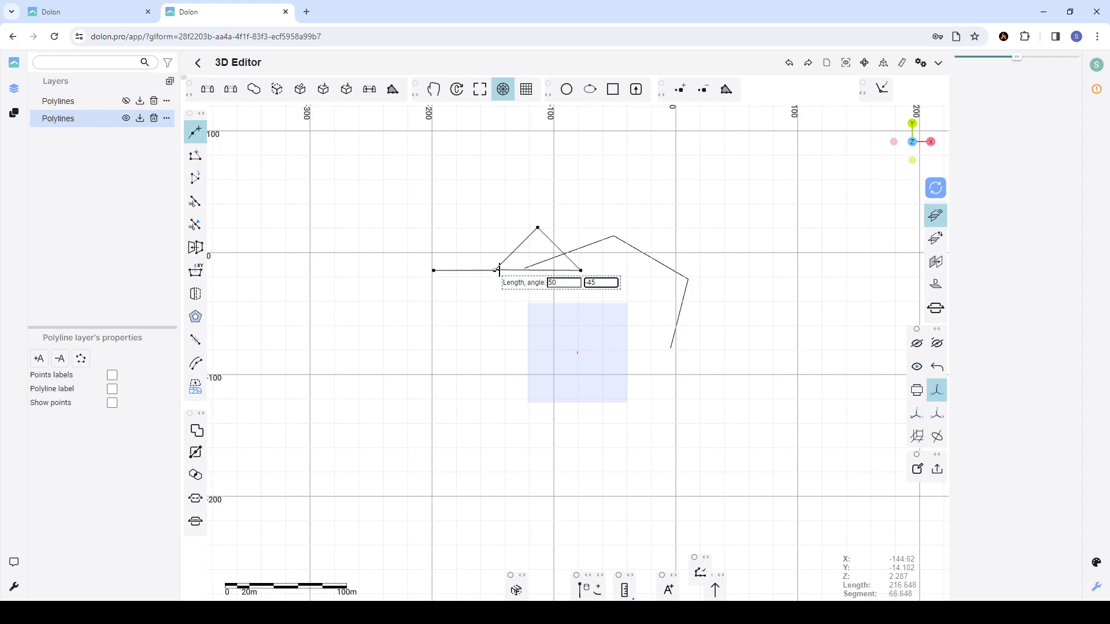
{"action": "key", "text": "ctrl+a"}
{"action": "type", "text": "-990"}
{"action": "key", "text": "Return"}
- Add a 100 m segment at 180° and finish the polyline
{"action": "key", "text": "ctrl+a"}
{"action": "key", "text": "shift+Tab"}
{"action": "type", "text": "100"}
{"action": "key", "text": "Tab"}
{"action": "type", "text": "180"}
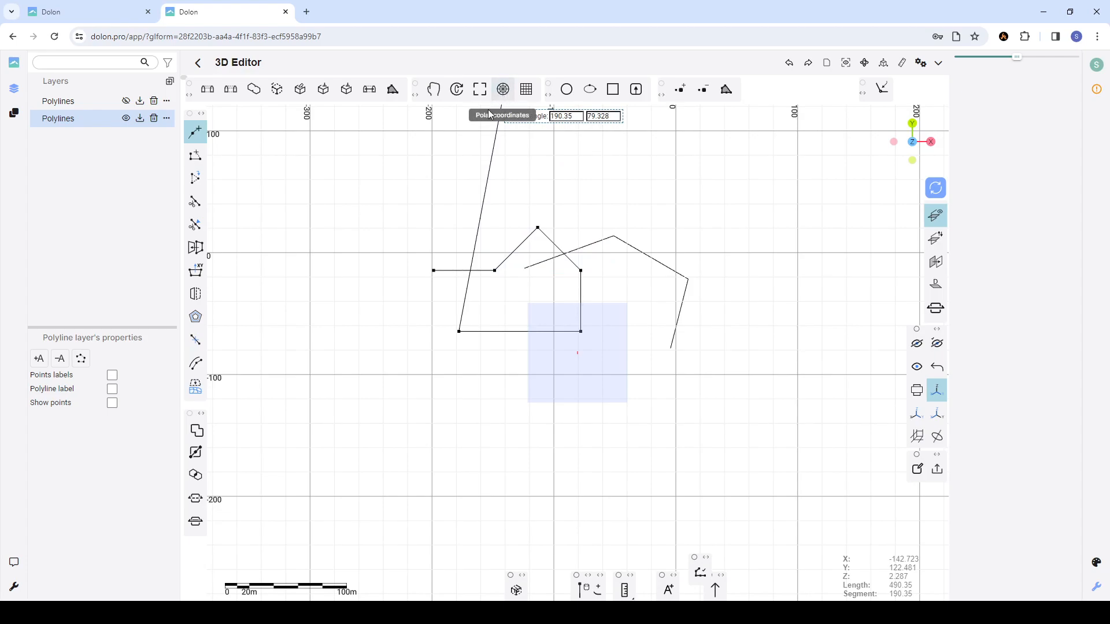
{"action": "key", "text": "Escape"}
- Make the six-point polyline closed and compare it with the neighbouring open polyline from a tilted view
{"action": "left_click", "coordinate": [498, 270]}
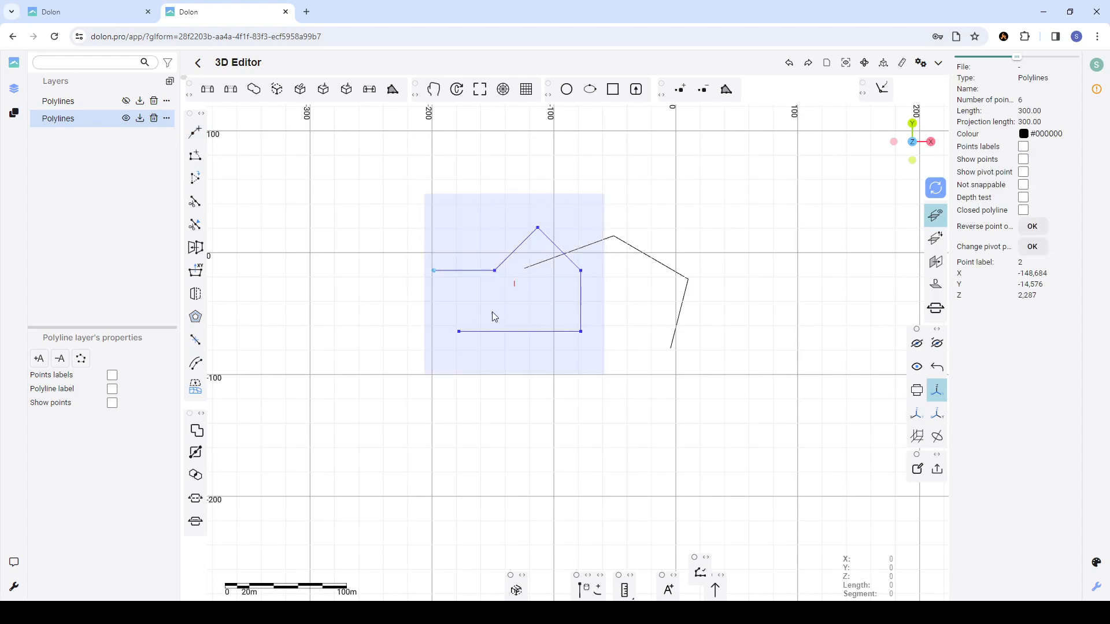
{"action": "scroll", "coordinate": [478, 318], "scroll_direction": "up", "scroll_amount": 5}
{"action": "scroll", "coordinate": [498, 334], "scroll_direction": "down", "scroll_amount": 5}
{"action": "left_click_drag", "start_coordinate": [537, 356], "coordinate": [535, 272]}
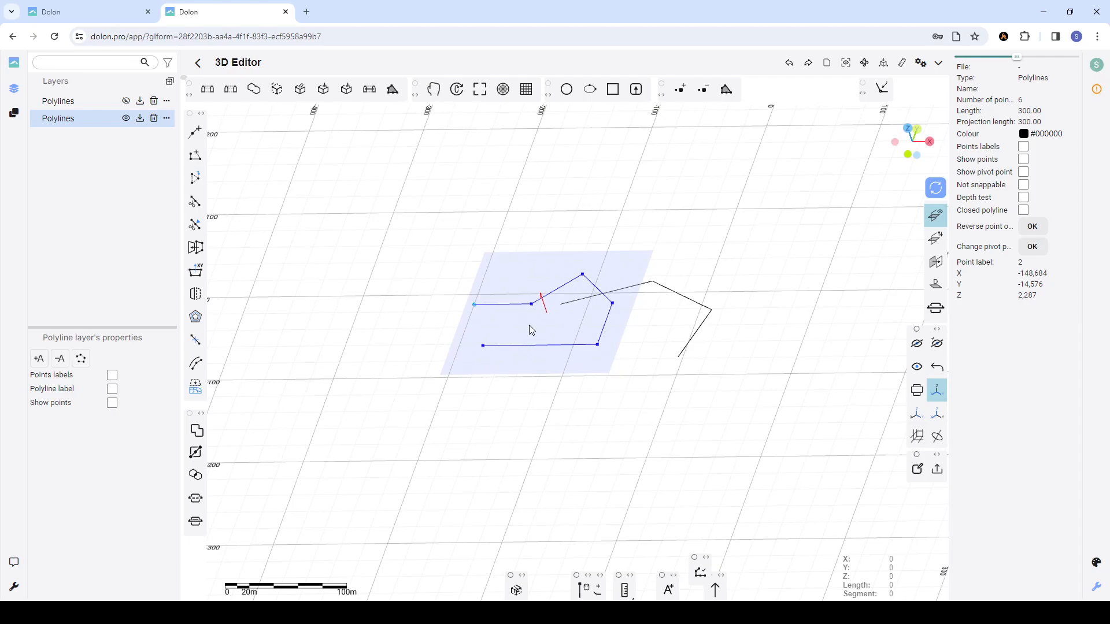
{"action": "left_click", "coordinate": [595, 296]}
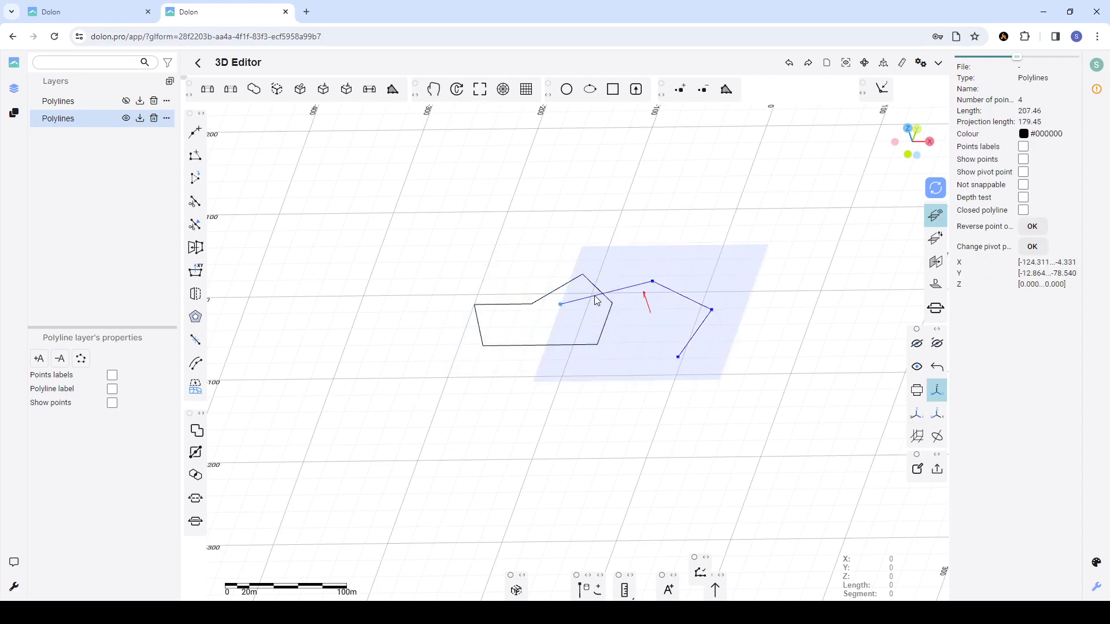
{"action": "left_click", "coordinate": [631, 308]}
{"action": "left_click", "coordinate": [594, 290]}
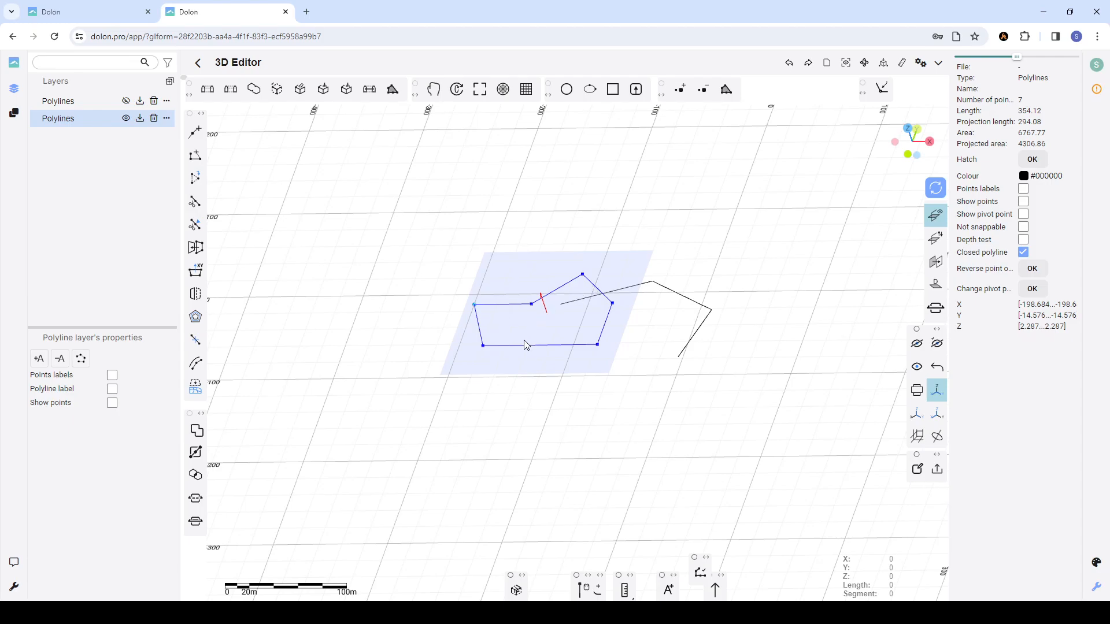
{"action": "left_click_drag", "start_coordinate": [528, 411], "coordinate": [552, 430]}
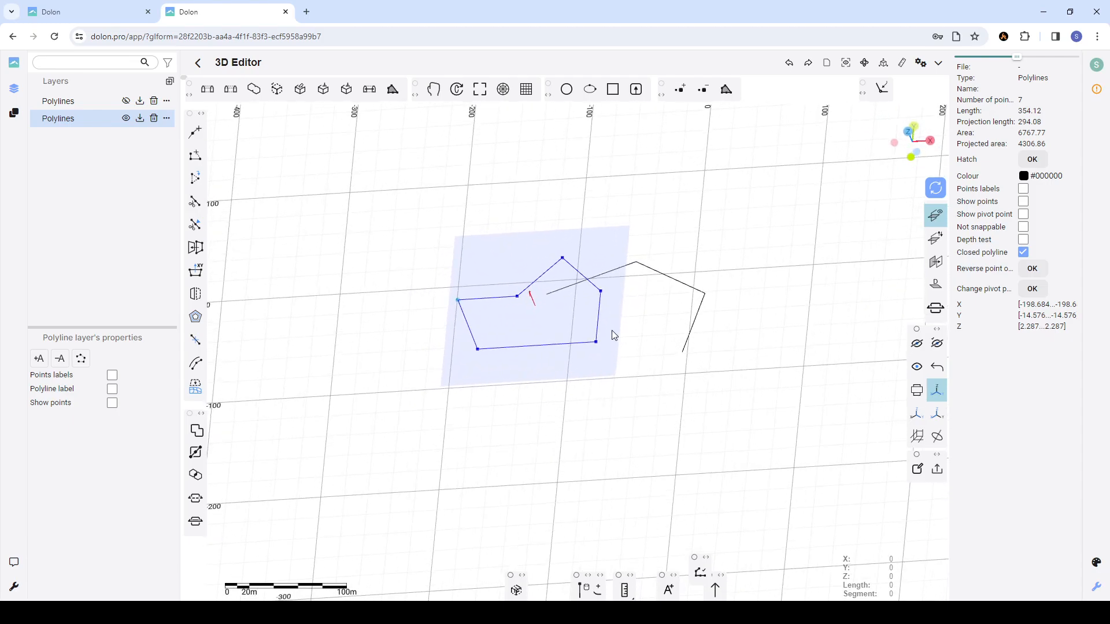
- In a front view, copy the closed polyline straight up twice, with the copies at Z about 37 and 71
{"action": "left_click", "coordinate": [607, 276]}
{"action": "left_click", "coordinate": [593, 277]}
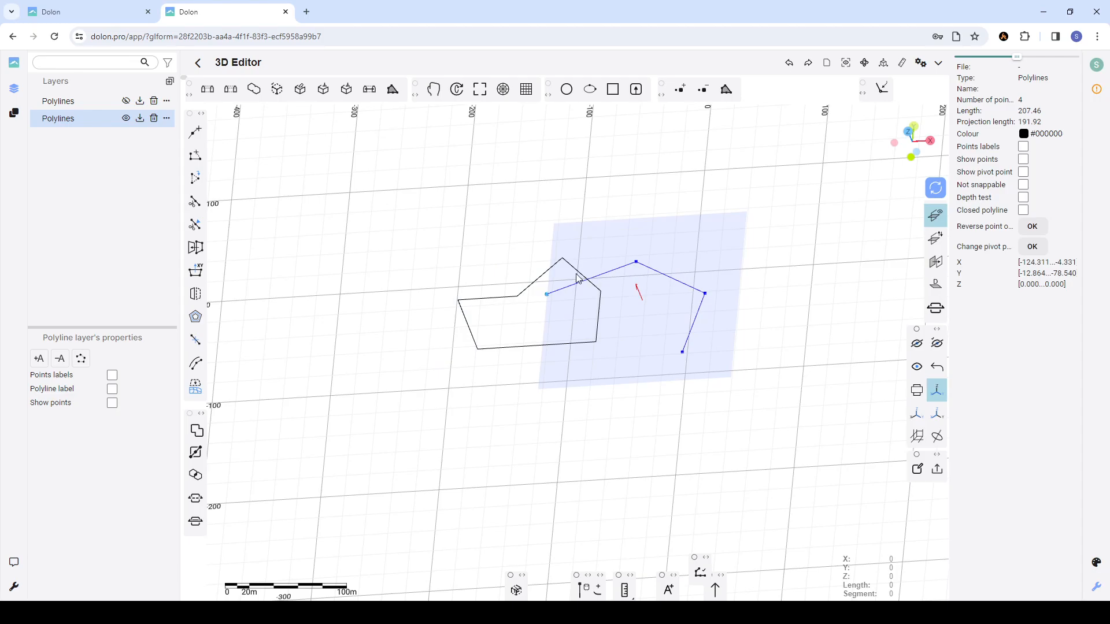
{"action": "left_click", "coordinate": [576, 270]}
{"action": "left_click", "coordinate": [534, 333]}
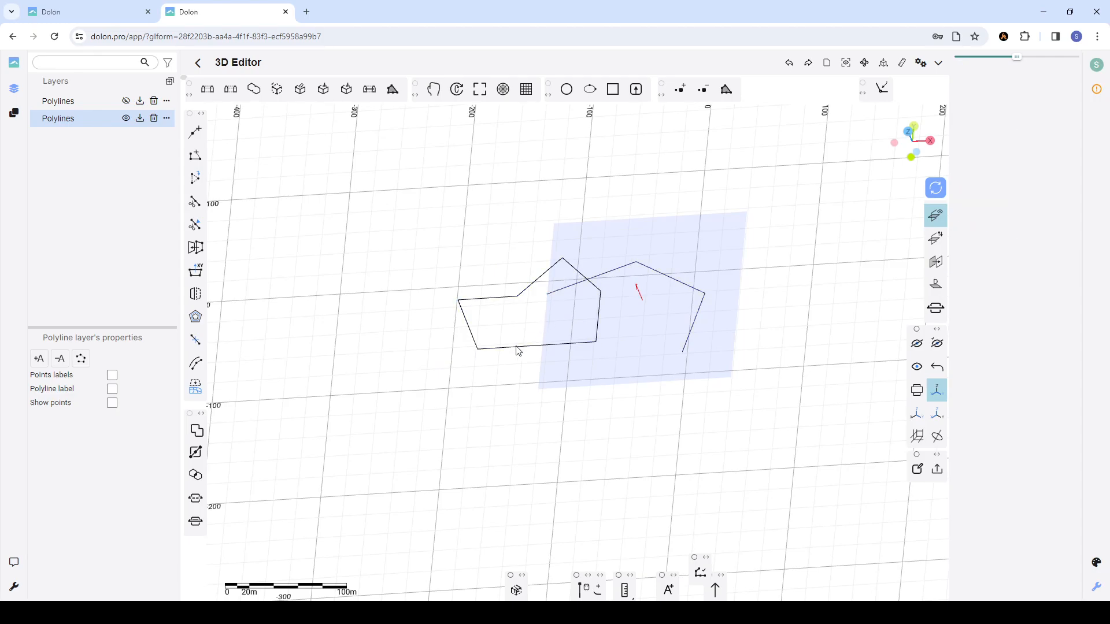
{"action": "left_click", "coordinate": [534, 346]}
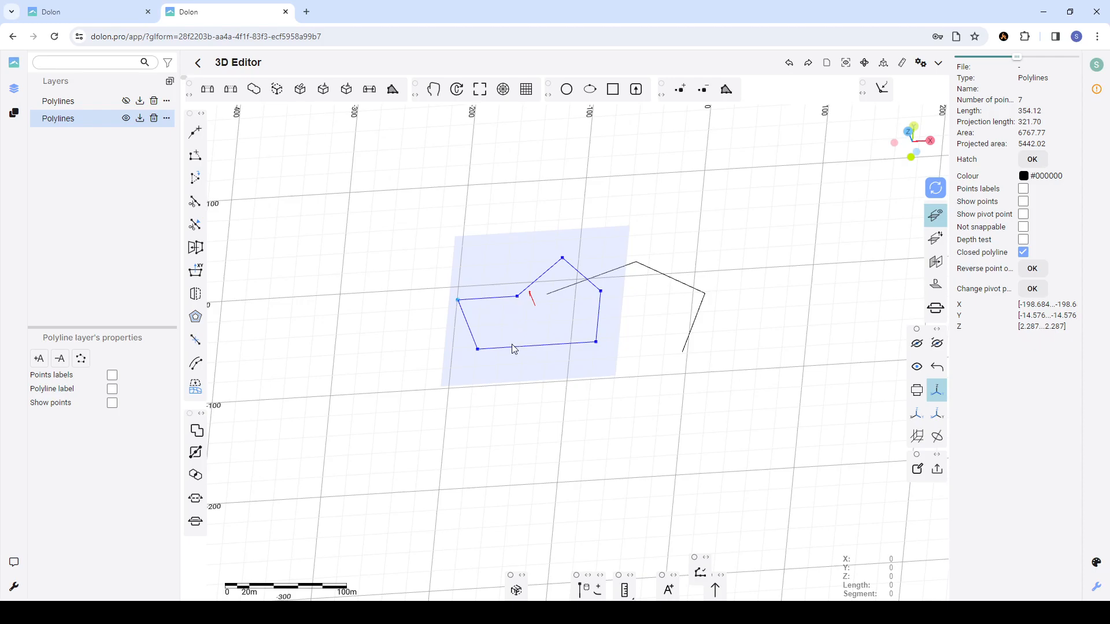
{"action": "left_click", "coordinate": [911, 160]}
{"action": "scroll", "coordinate": [530, 363], "scroll_direction": "up", "scroll_amount": 3}
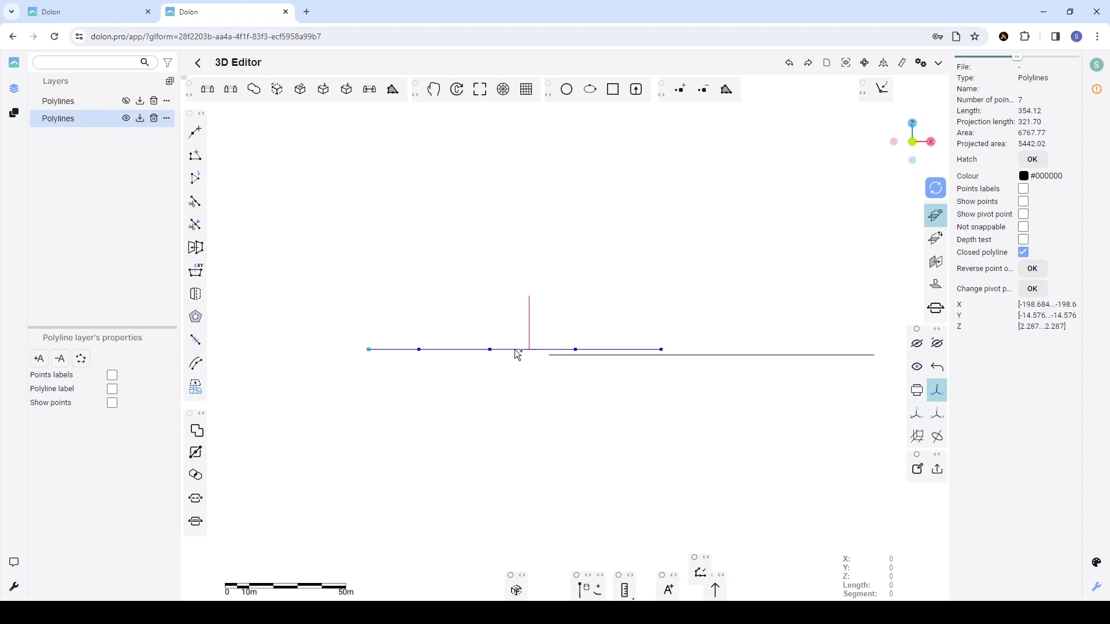
{"action": "left_click", "coordinate": [515, 350]}
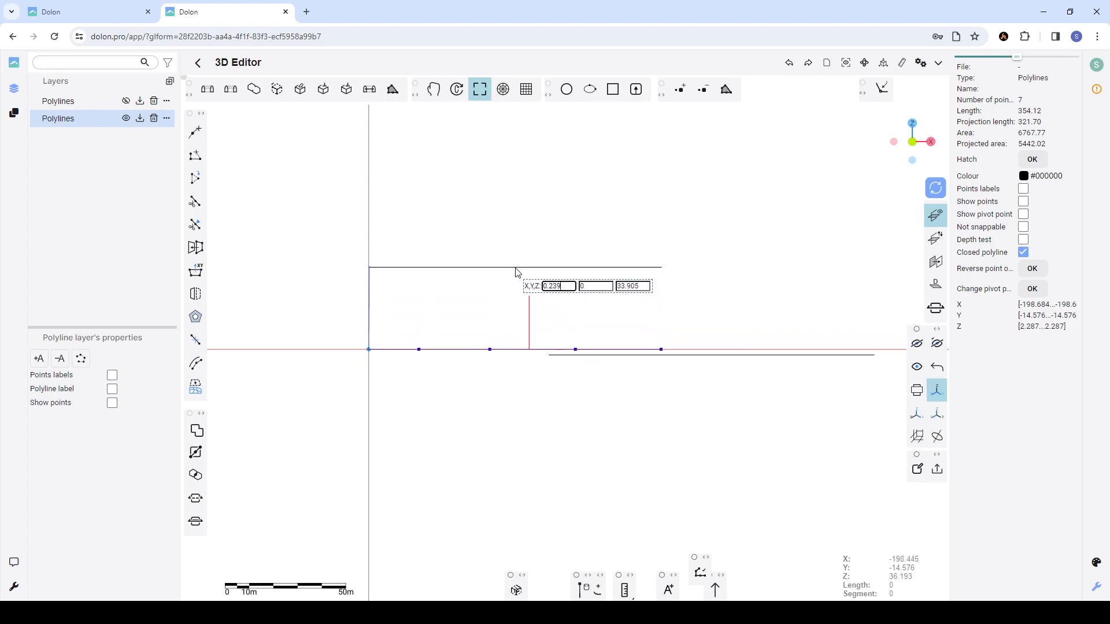
{"action": "left_click", "coordinate": [516, 270]}
{"action": "left_click", "coordinate": [516, 268]}
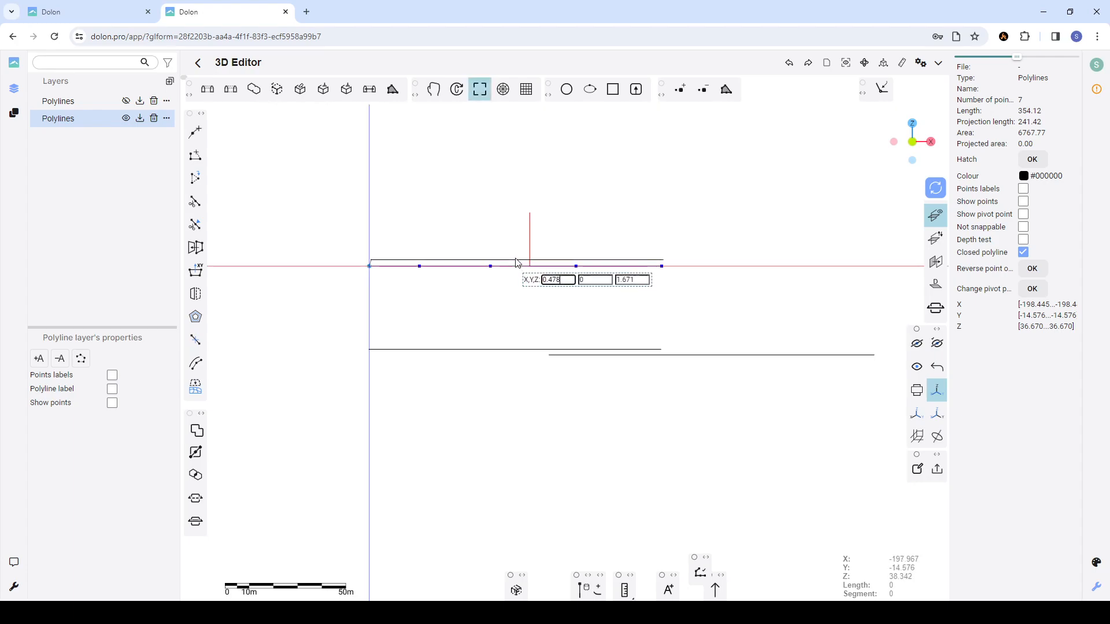
{"action": "left_click", "coordinate": [516, 188]}
- Copy the uppermost closed polyline upward twice more, with the copies at Z about 132 and 176
{"action": "scroll", "coordinate": [508, 277], "scroll_direction": "down", "scroll_amount": 5}
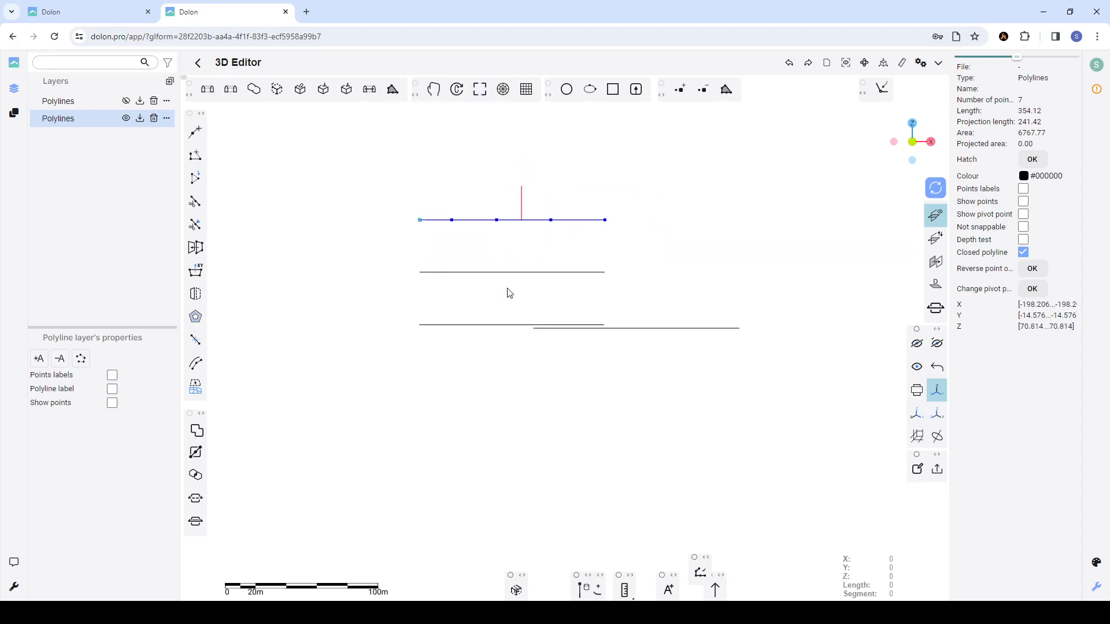
{"action": "left_click", "coordinate": [516, 261]}
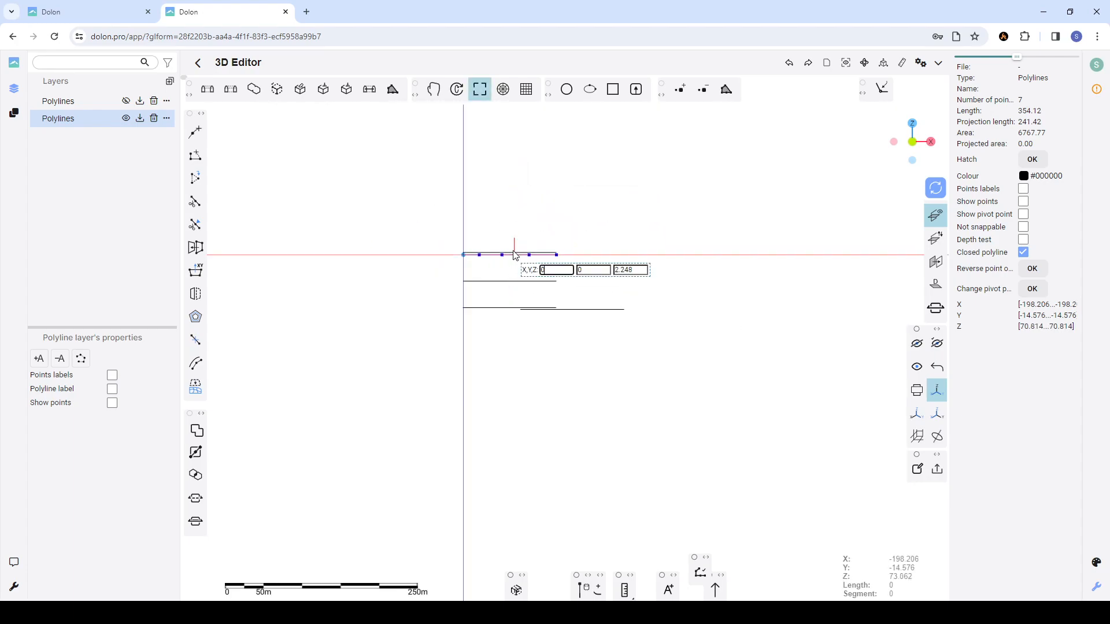
{"action": "left_click", "coordinate": [515, 219]}
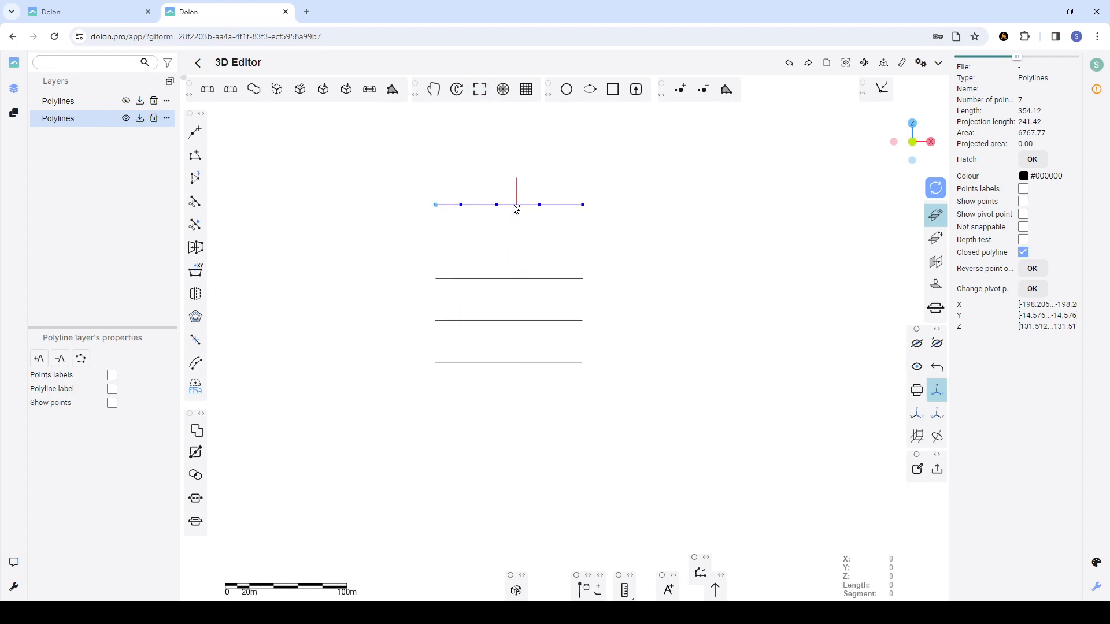
{"action": "scroll", "coordinate": [515, 214], "scroll_direction": "up", "scroll_amount": 3}
{"action": "left_click", "coordinate": [515, 205]}
{"action": "left_click", "coordinate": [513, 153]}
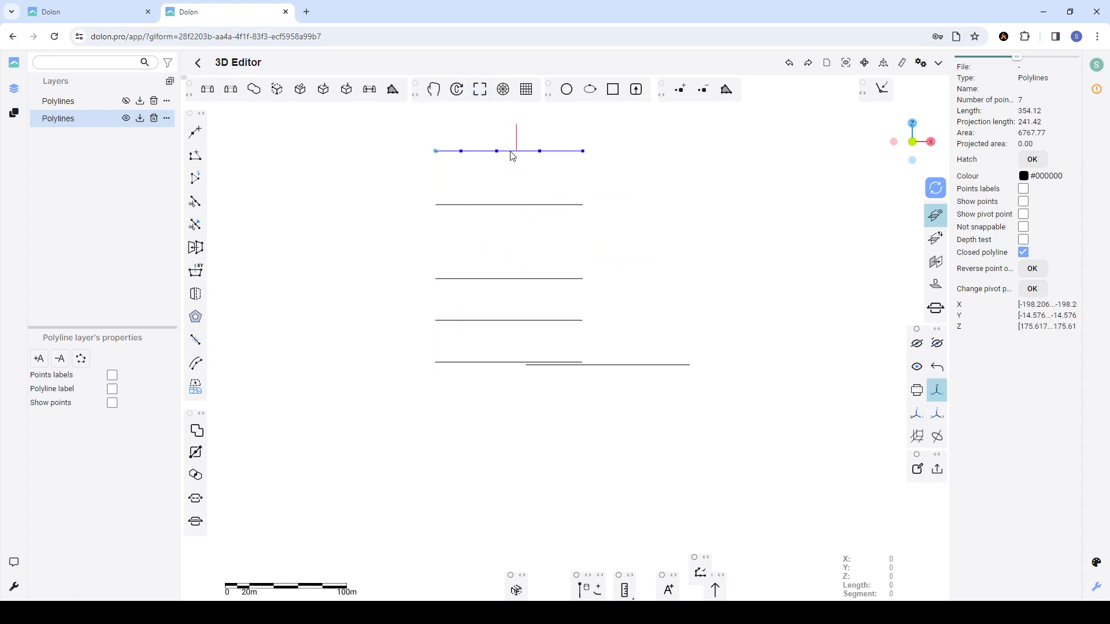
- Examine the stack of five closed polylines and the open polyline from a tilted view
{"action": "scroll", "coordinate": [540, 266], "scroll_direction": "down", "scroll_amount": 3}
{"action": "left_click_drag", "start_coordinate": [541, 266], "coordinate": [581, 290]}
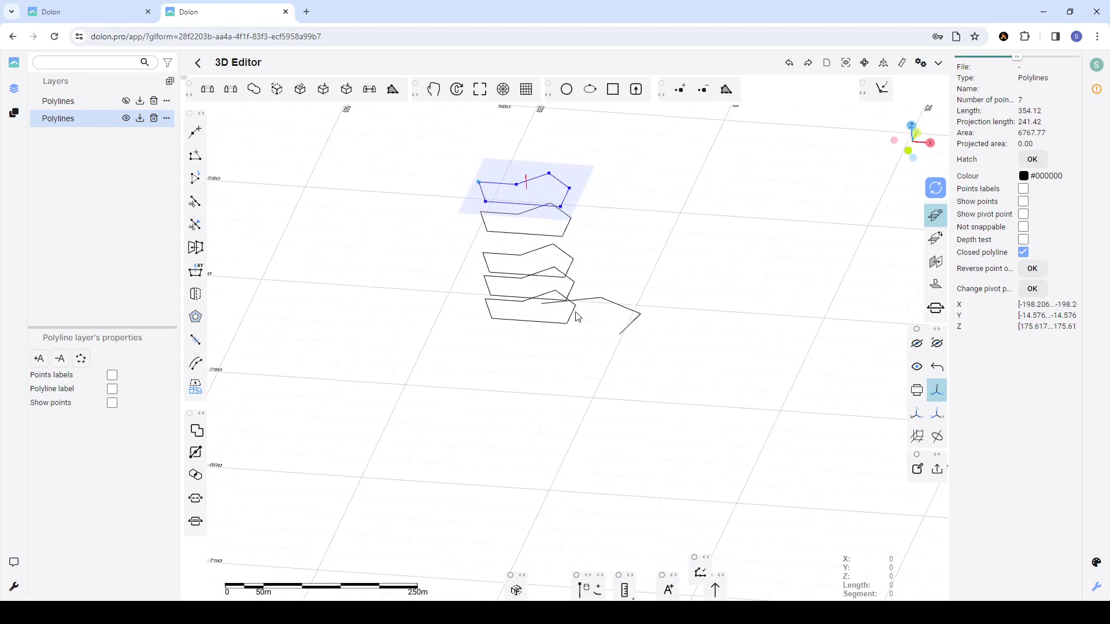
{"action": "left_click", "coordinate": [571, 292]}
{"action": "scroll", "coordinate": [587, 292], "scroll_direction": "down", "scroll_amount": 3}
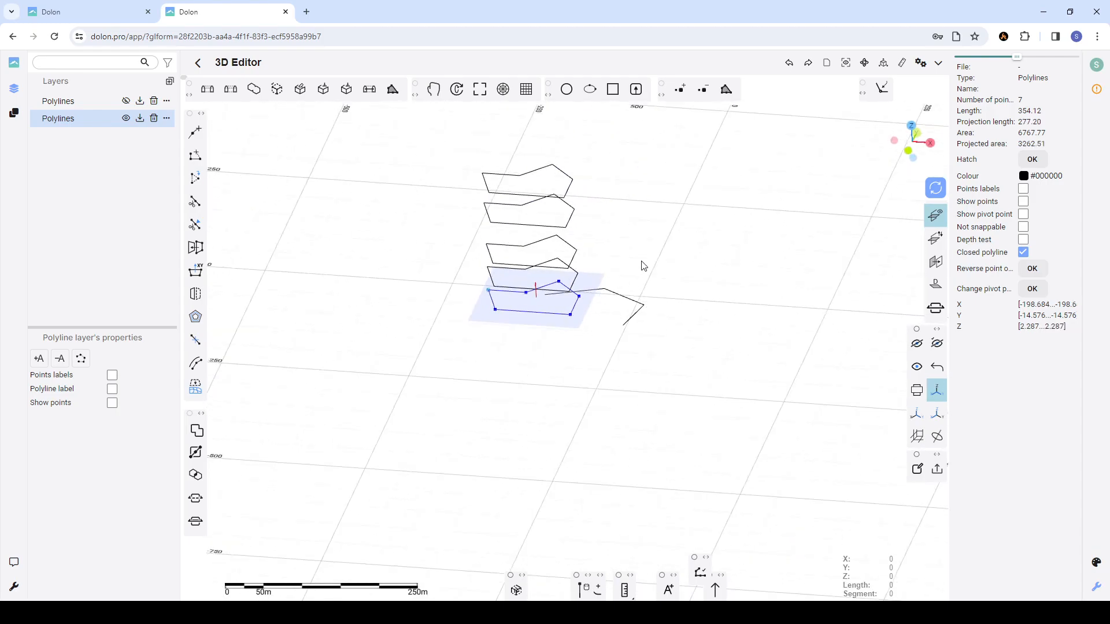
{"action": "left_click", "coordinate": [642, 265]}
{"action": "scroll", "coordinate": [612, 213], "scroll_direction": "down", "scroll_amount": 2}
{"action": "scroll", "coordinate": [617, 228], "scroll_direction": "up", "scroll_amount": 3}
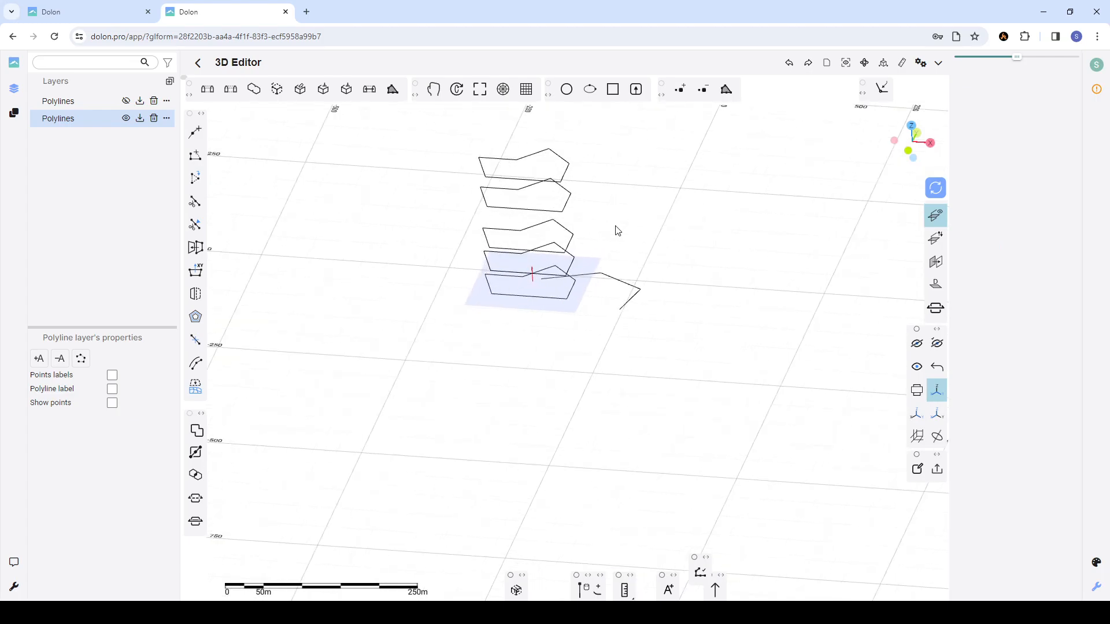
{"action": "scroll", "coordinate": [641, 222], "scroll_direction": "down", "scroll_amount": 1}
{"action": "scroll", "coordinate": [642, 226], "scroll_direction": "down", "scroll_amount": 1}
- Select only the five stacked closed polylines and move them along the X axis, away from the open polyline
{"action": "left_click_drag", "start_coordinate": [440, 135], "coordinate": [661, 316]}
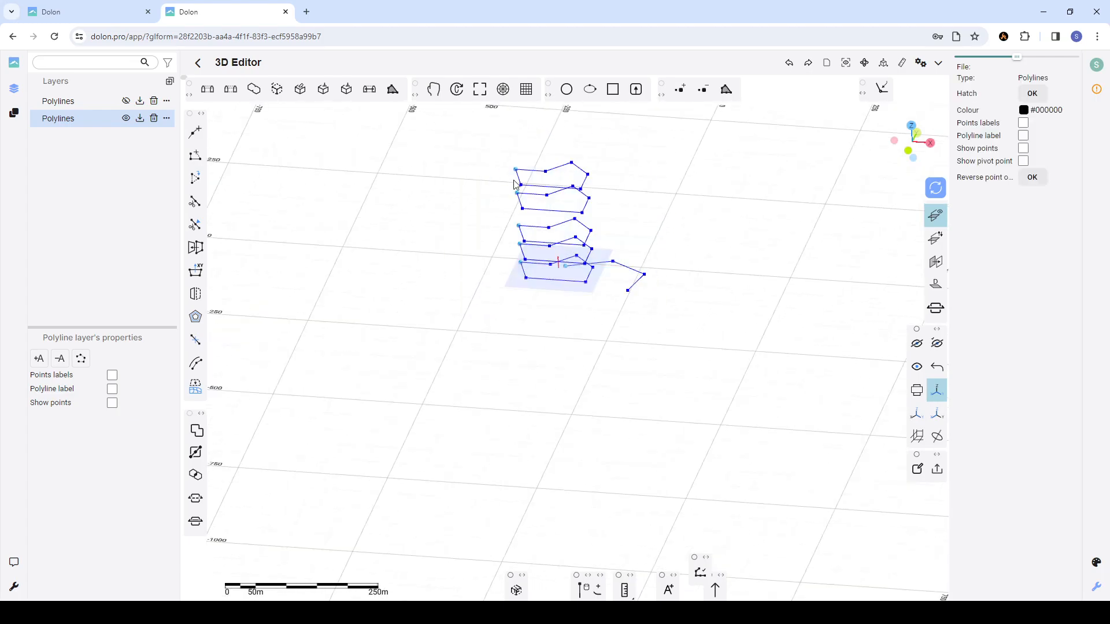
{"action": "left_click", "coordinate": [630, 231]}
{"action": "left_click_drag", "start_coordinate": [478, 144], "coordinate": [642, 340]}
{"action": "left_click", "coordinate": [435, 90]}
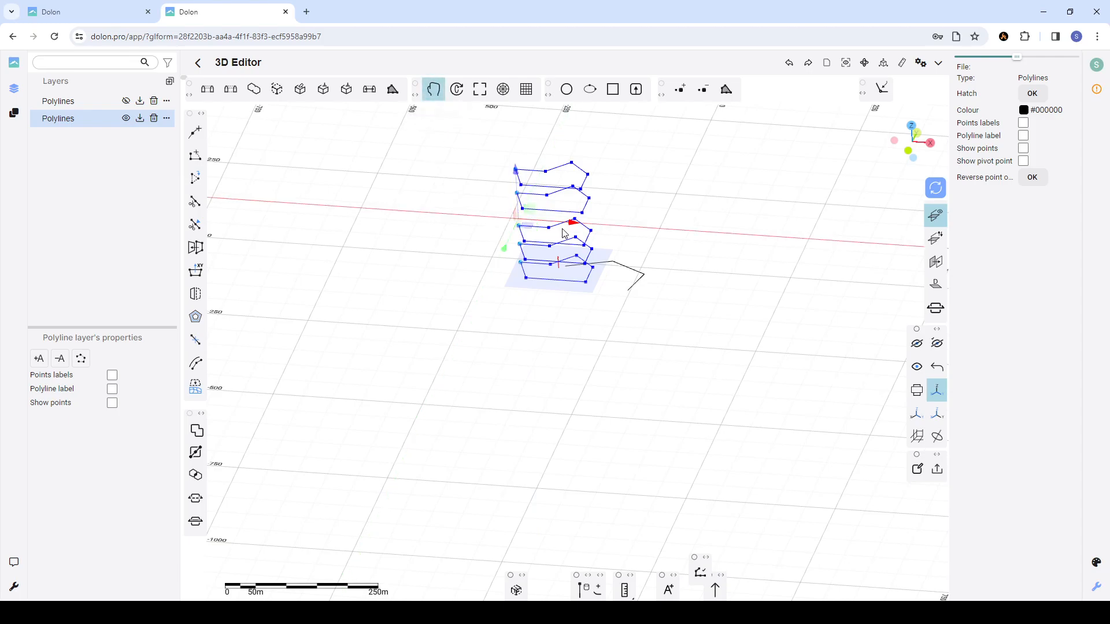
{"action": "left_click_drag", "start_coordinate": [574, 228], "coordinate": [496, 254]}
{"action": "left_click", "coordinate": [571, 264]}
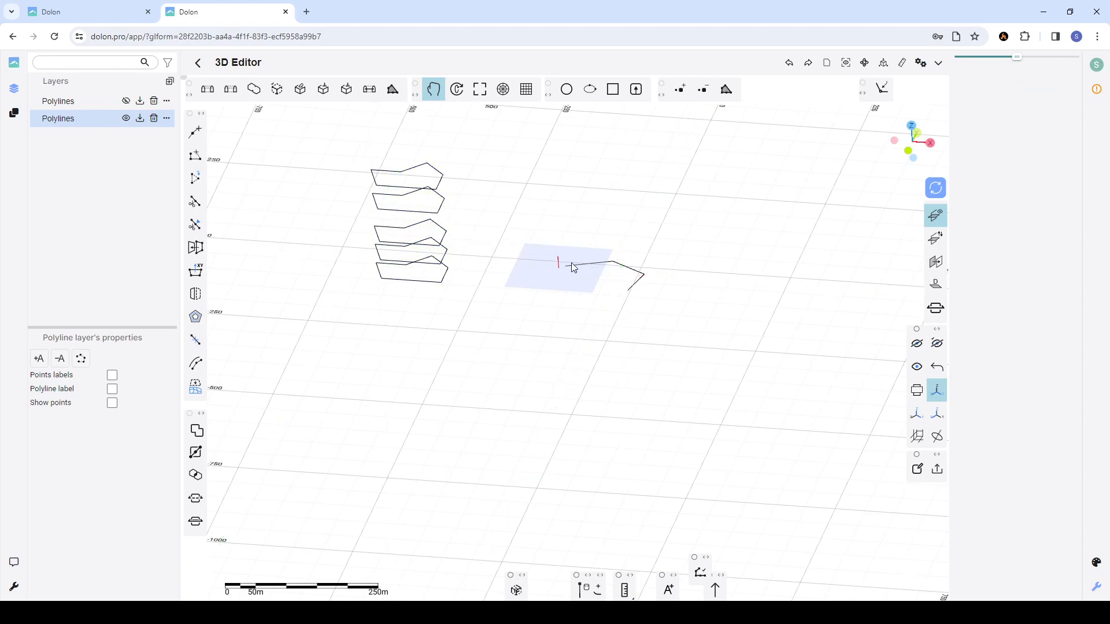
- Move the open polyline away from the stack so its first point sits at about X 30, Y 45, Z 30
{"action": "left_click", "coordinate": [580, 265]}
{"action": "left_click_drag", "start_coordinate": [569, 268], "coordinate": [668, 242]}
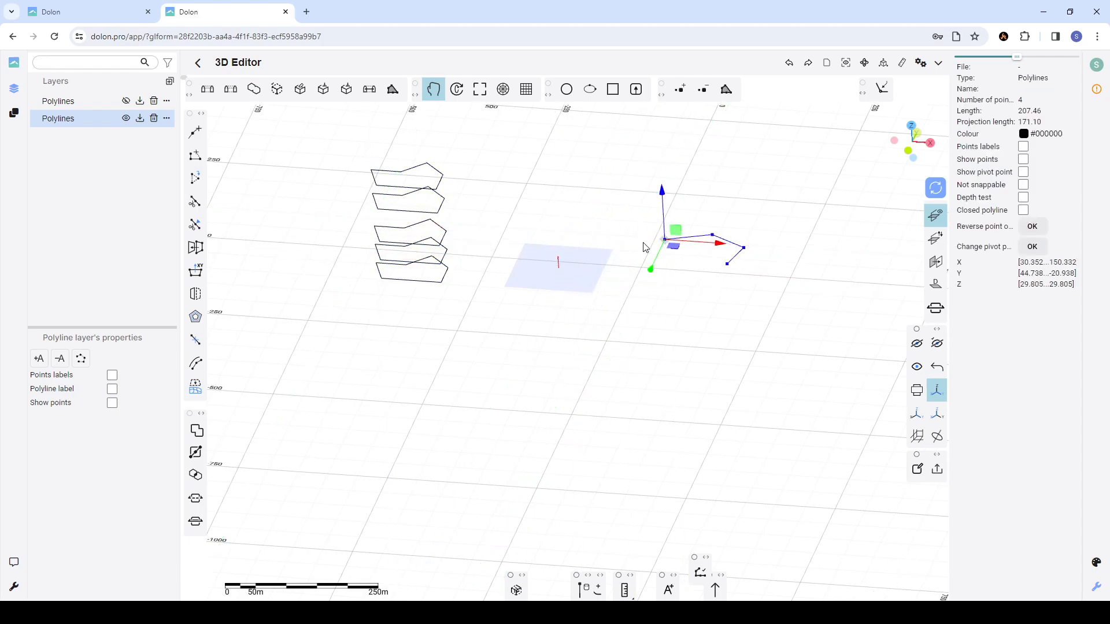
{"action": "left_click", "coordinate": [630, 222]}
{"action": "left_click", "coordinate": [675, 241]}
{"action": "left_click", "coordinate": [478, 216]}
- Rotate the five stacked closed polylines together so the whole stack tilts out of horizontal
{"action": "left_click_drag", "start_coordinate": [344, 155], "coordinate": [516, 321]}
{"action": "scroll", "coordinate": [532, 224], "scroll_direction": "down", "scroll_amount": 2}
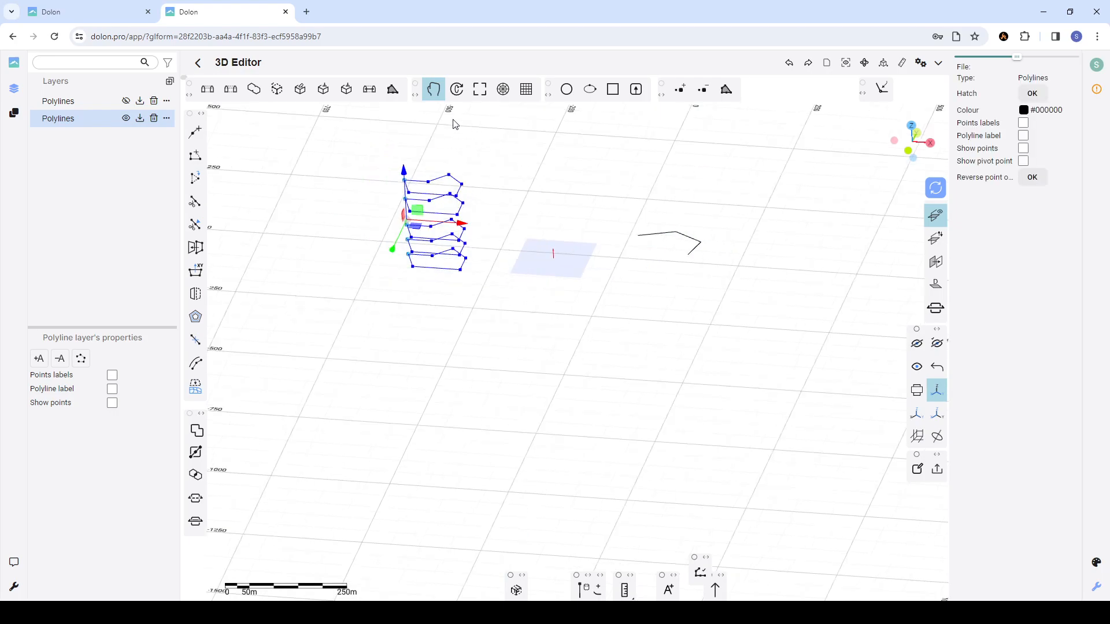
{"action": "left_click", "coordinate": [459, 90]}
{"action": "left_click_drag", "start_coordinate": [412, 167], "coordinate": [406, 344]}
{"action": "left_click_drag", "start_coordinate": [370, 249], "coordinate": [321, 247]}
{"action": "left_click", "coordinate": [486, 183]}
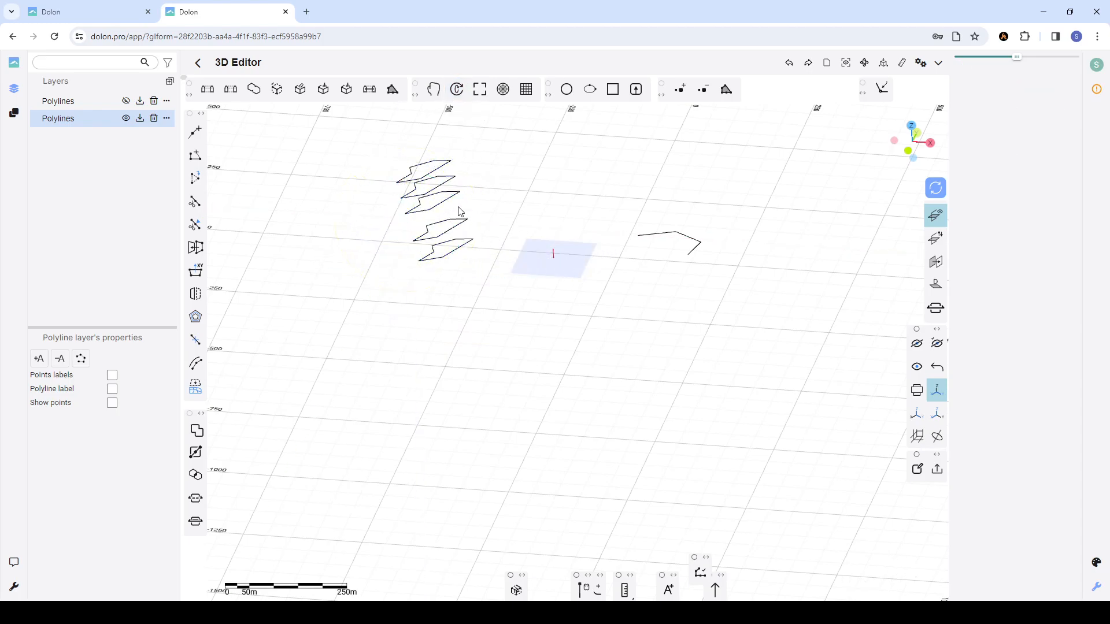
- Examine the tilted stack and how the reference plane follows the selected uppermost and lowest closed polylines
{"action": "scroll", "coordinate": [456, 214], "scroll_direction": "down", "scroll_amount": 3}
{"action": "scroll", "coordinate": [467, 186], "scroll_direction": "up", "scroll_amount": 3}
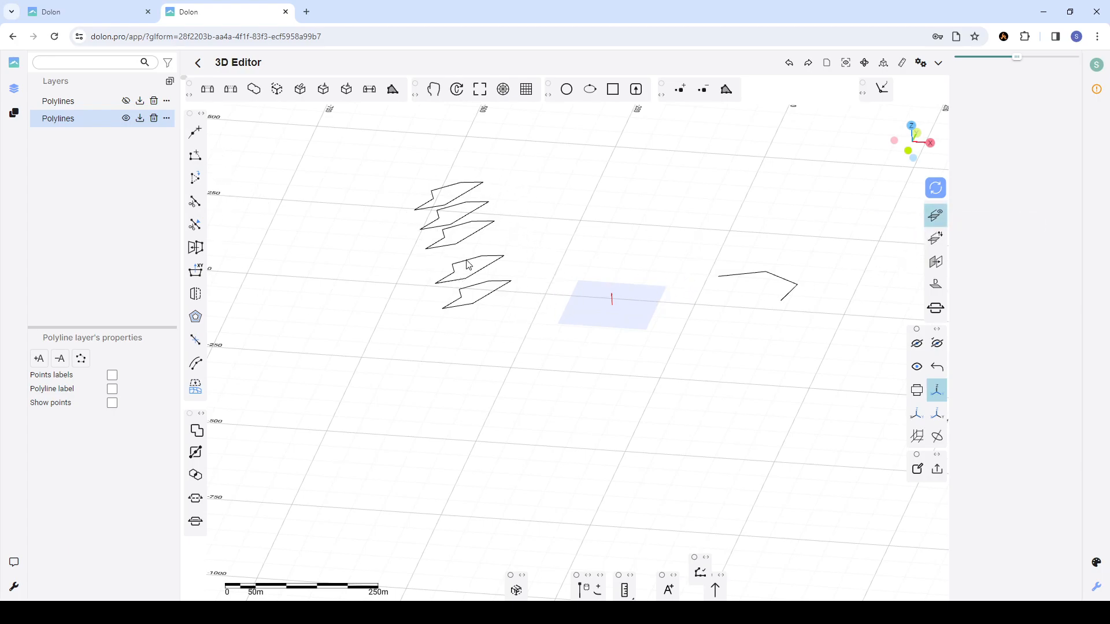
{"action": "scroll", "coordinate": [564, 263], "scroll_direction": "down", "scroll_amount": 2}
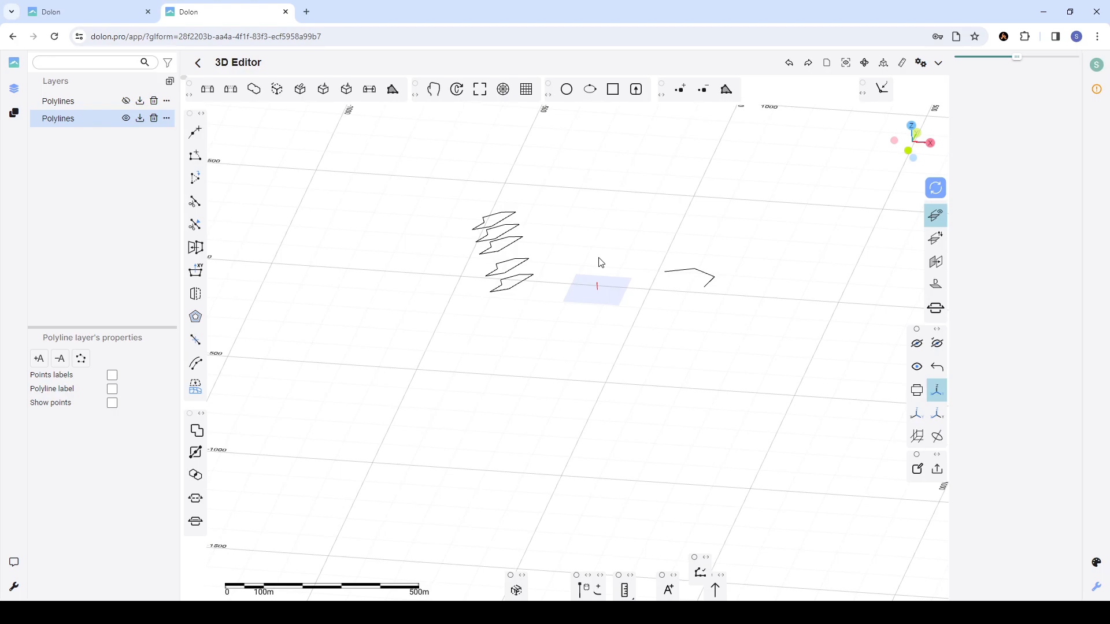
{"action": "scroll", "coordinate": [541, 271], "scroll_direction": "up", "scroll_amount": 3}
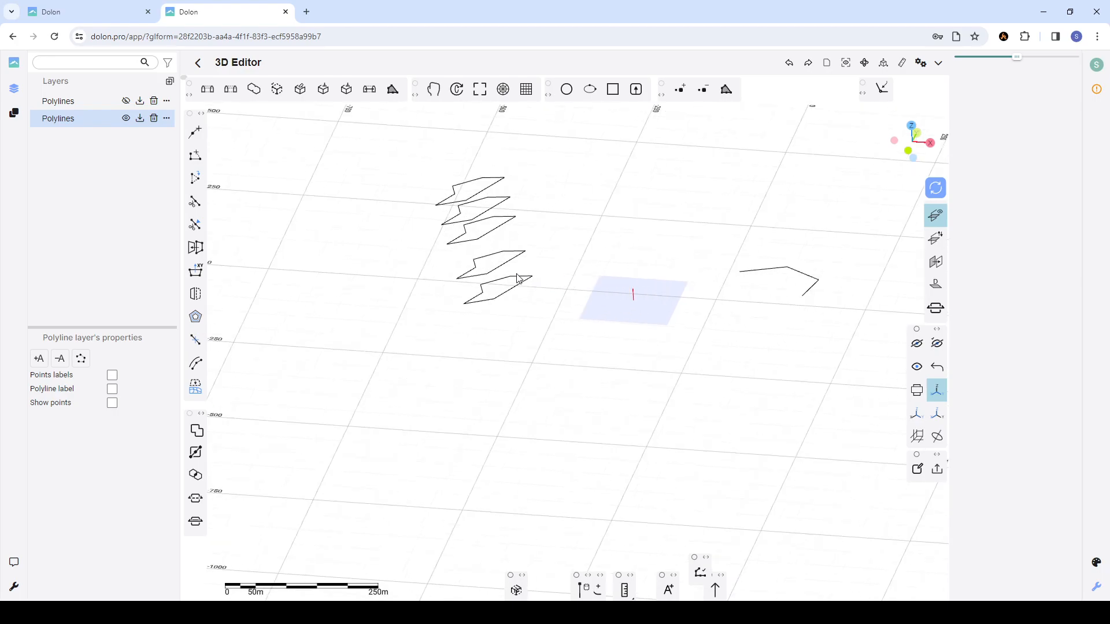
{"action": "left_click", "coordinate": [488, 183]}
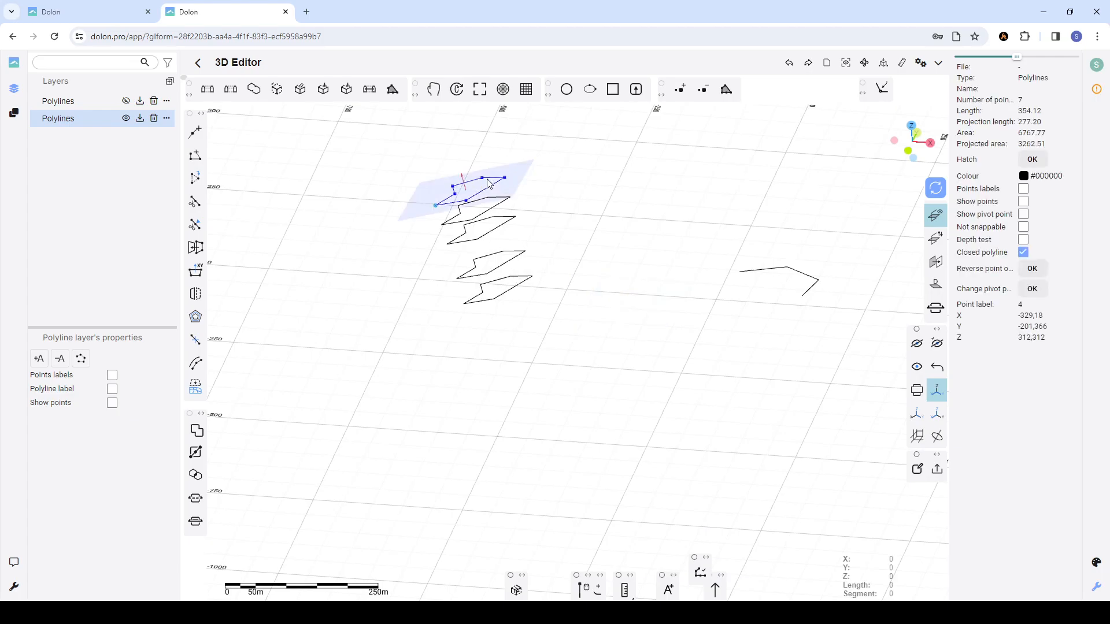
{"action": "left_click", "coordinate": [496, 286]}
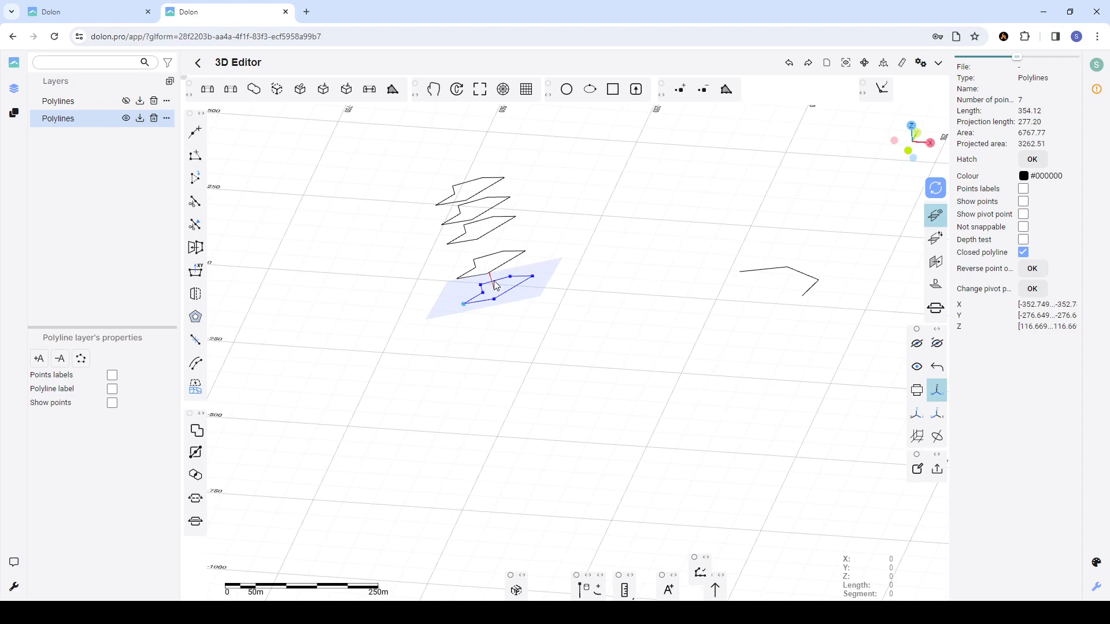
{"action": "left_click", "coordinate": [543, 208]}
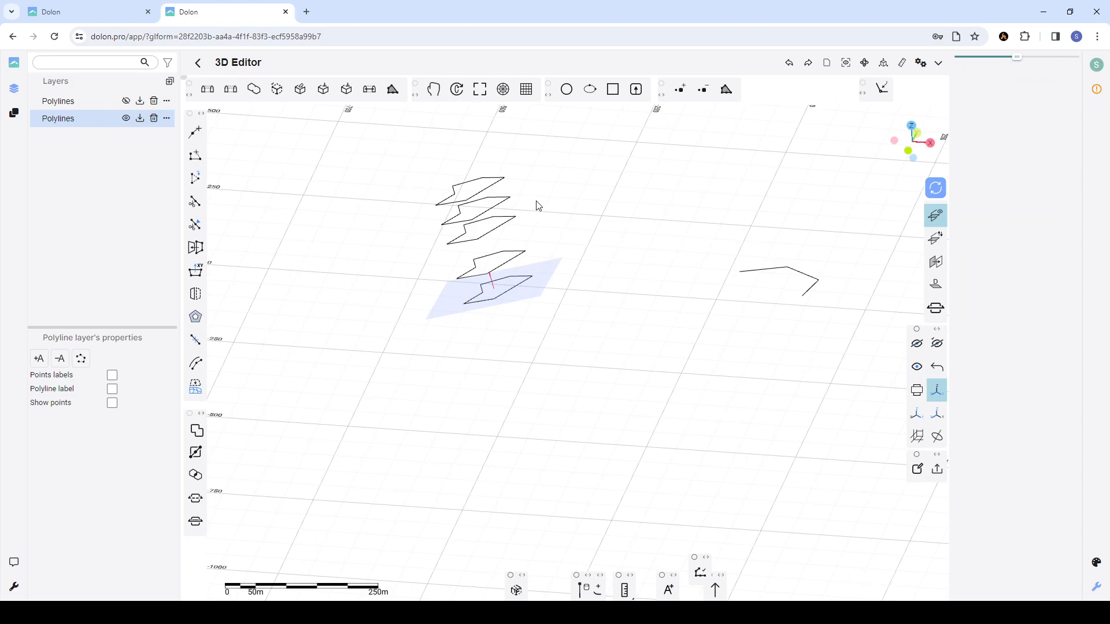
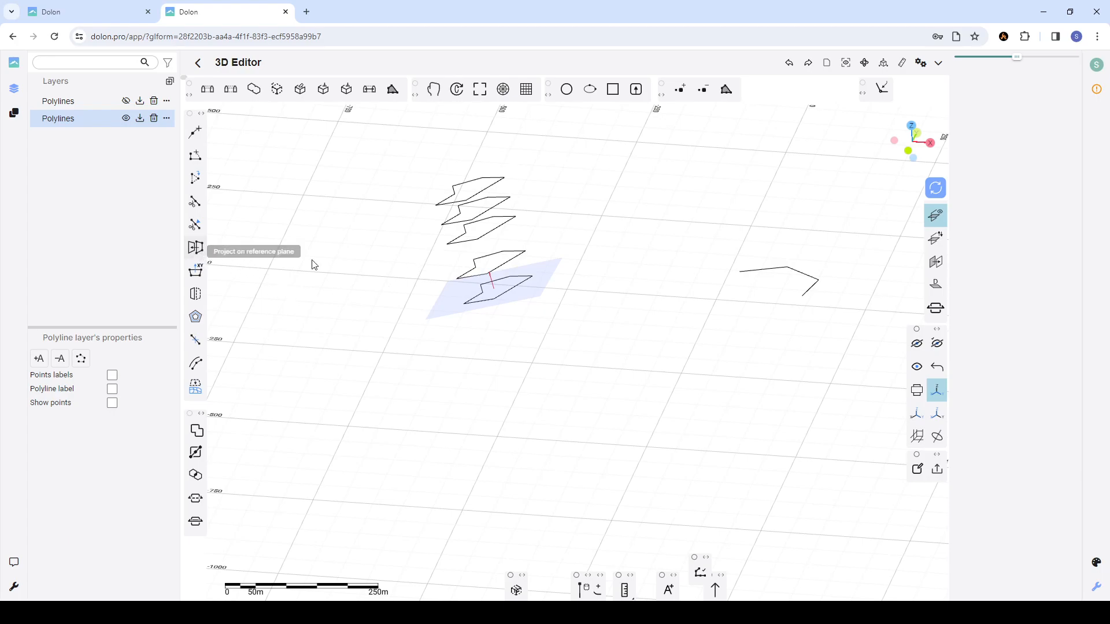
{"action": "left_click", "coordinate": [483, 291]}
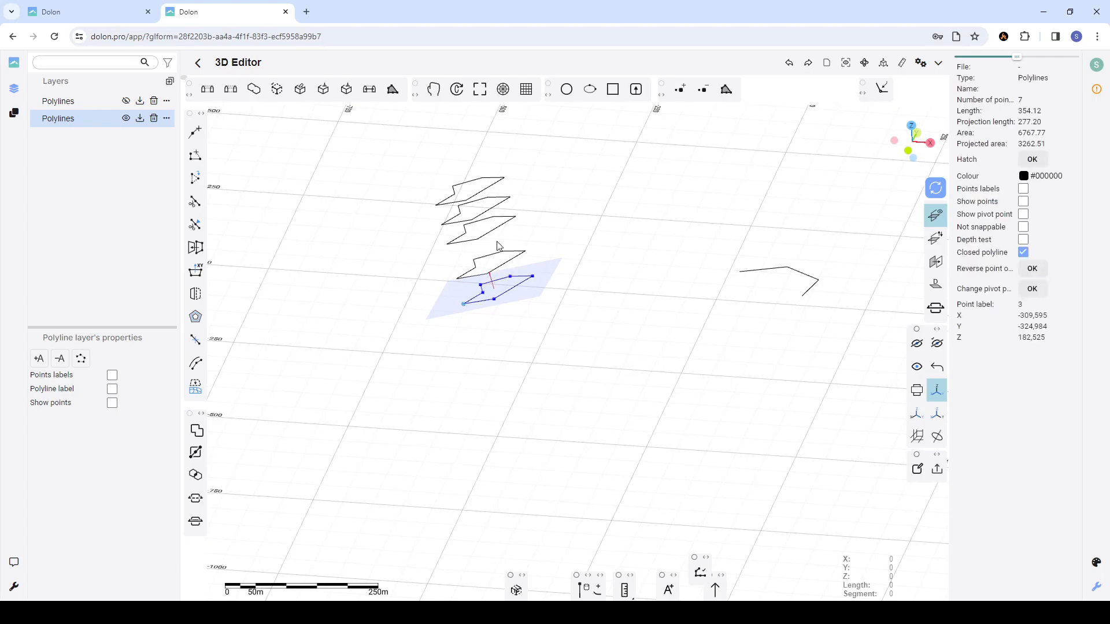
- Inspect the reference plane and its direction arrow on the lowest closed polyline from several angles
{"action": "left_click", "coordinate": [315, 249]}
{"action": "scroll", "coordinate": [503, 284], "scroll_direction": "up", "scroll_amount": 3}
{"action": "scroll", "coordinate": [487, 296], "scroll_direction": "down", "scroll_amount": 2}
{"action": "scroll", "coordinate": [486, 296], "scroll_direction": "up", "scroll_amount": 6}
{"action": "scroll", "coordinate": [484, 296], "scroll_direction": "down", "scroll_amount": 4}
{"action": "mouse_move", "coordinate": [460, 335]}
{"action": "left_mouse_down"}
{"action": "mouse_move", "coordinate": [454, 293]}
{"action": "mouse_move", "coordinate": [468, 257]}
{"action": "mouse_move", "coordinate": [505, 345]}
{"action": "mouse_move", "coordinate": [579, 352]}
{"action": "mouse_move", "coordinate": [720, 315]}
{"action": "mouse_move", "coordinate": [639, 240]}
{"action": "mouse_move", "coordinate": [592, 295]}
{"action": "mouse_move", "coordinate": [644, 262]}
{"action": "mouse_move", "coordinate": [554, 330]}
{"action": "mouse_move", "coordinate": [584, 310]}
{"action": "mouse_move", "coordinate": [478, 332]}
{"action": "mouse_move", "coordinate": [623, 303]}
{"action": "left_mouse_up"}
{"action": "scroll", "coordinate": [616, 267], "scroll_direction": "up", "scroll_amount": 4}
{"action": "left_click_drag", "start_coordinate": [545, 294], "coordinate": [645, 268]}
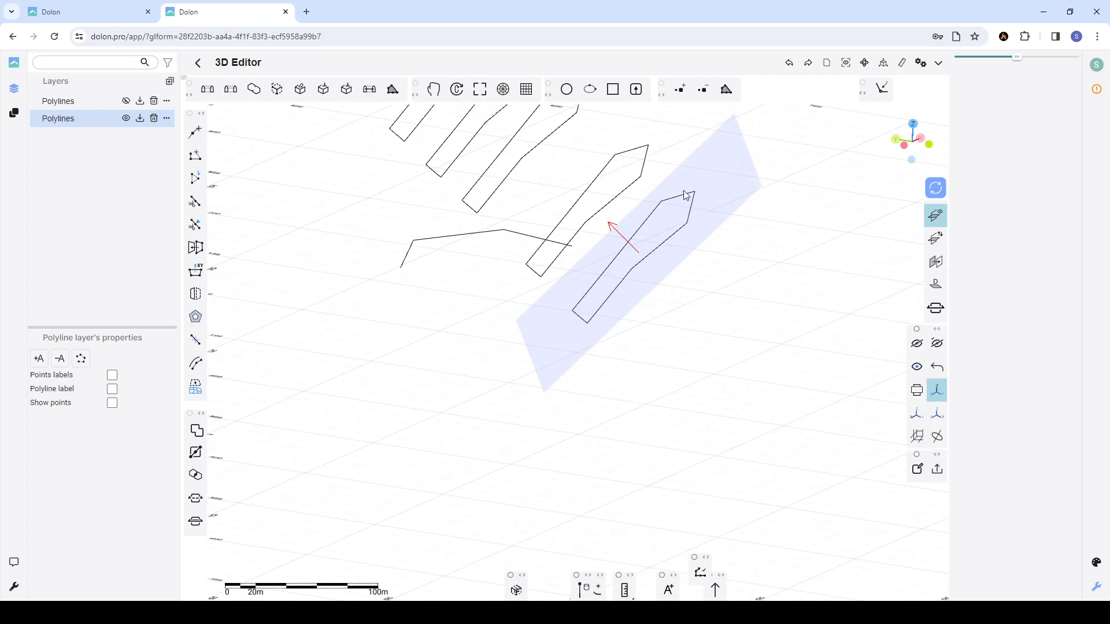
{"action": "scroll", "coordinate": [684, 250], "scroll_direction": "up", "scroll_amount": 2}
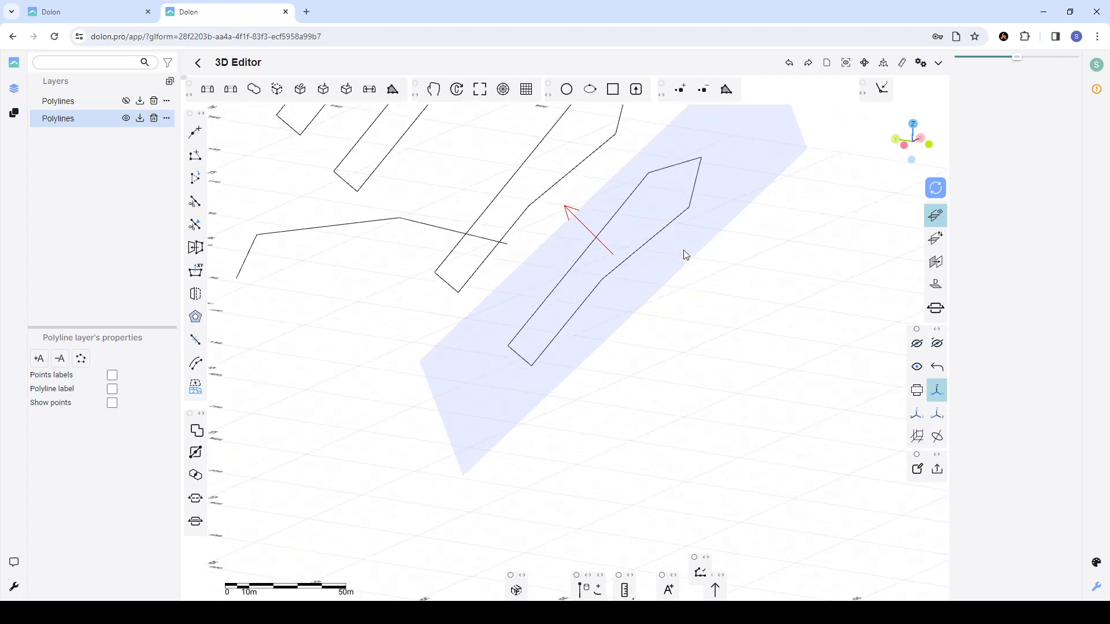
- With the stack seen edge-on, define a new reference plane from a line about 318 m long between the lowest closed polyline and the open one
{"action": "scroll", "coordinate": [691, 258], "scroll_direction": "down", "scroll_amount": 4}
{"action": "left_click_drag", "start_coordinate": [713, 265], "coordinate": [630, 198]}
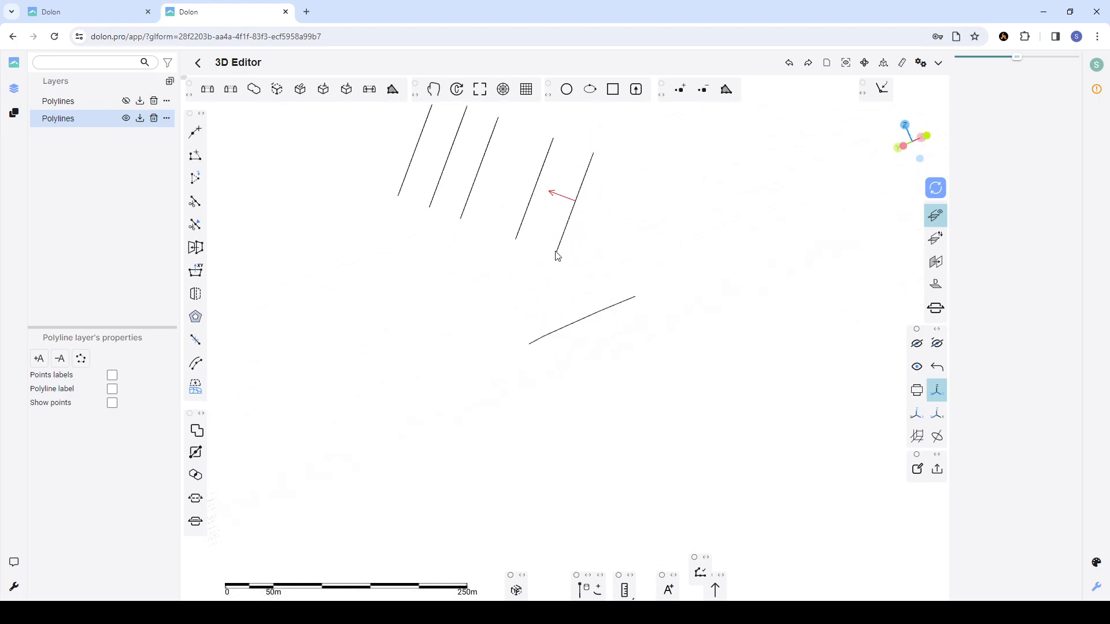
{"action": "left_click", "coordinate": [935, 264]}
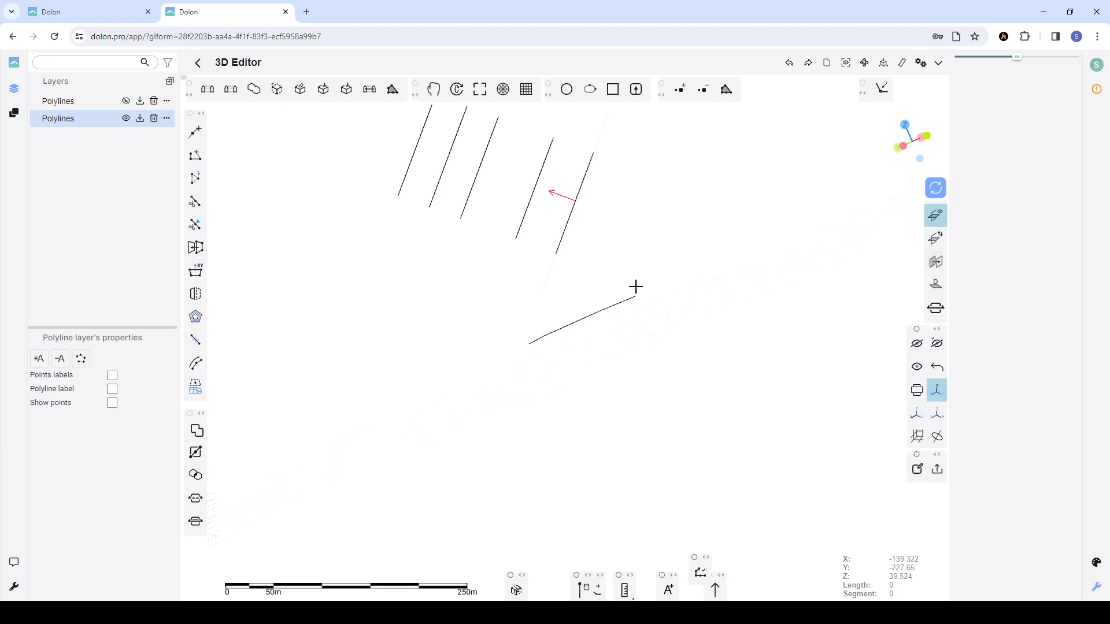
{"action": "left_click", "coordinate": [480, 293]}
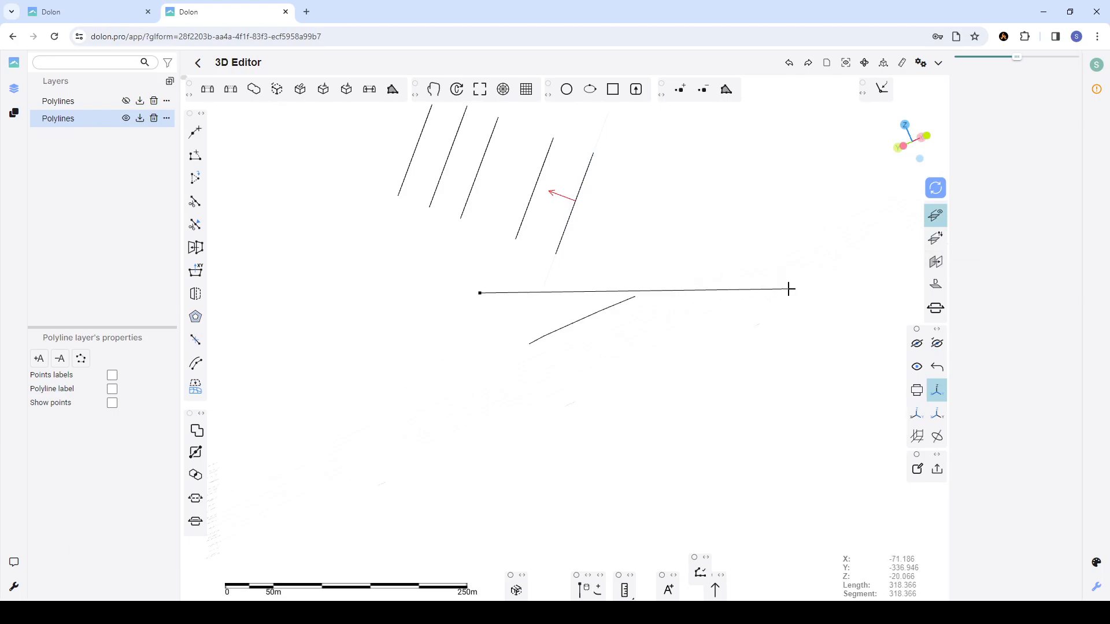
{"action": "left_click", "coordinate": [789, 289]}
{"action": "right_click", "coordinate": [809, 293]}
{"action": "mouse_move", "coordinate": [686, 260]}
{"action": "left_mouse_down"}
{"action": "mouse_move", "coordinate": [675, 289]}
{"action": "mouse_move", "coordinate": [488, 320]}
{"action": "mouse_move", "coordinate": [577, 310]}
{"action": "mouse_move", "coordinate": [521, 248]}
{"action": "left_mouse_up"}
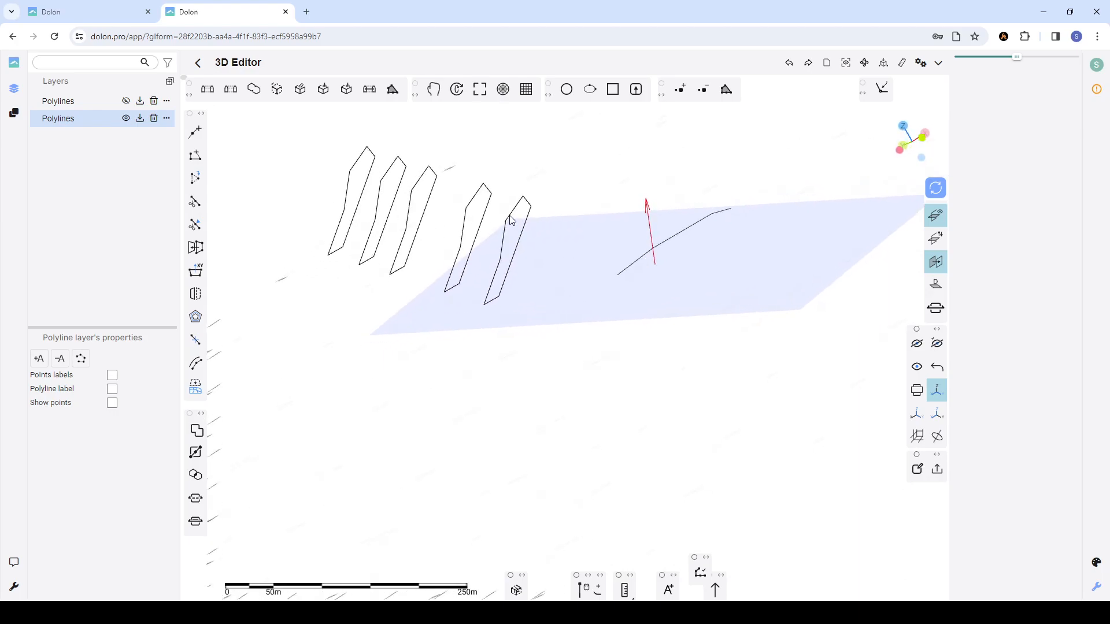
- Project the lowest closed polyline onto the reference plane and select the next closed polyline in the stack
{"action": "left_click", "coordinate": [510, 220]}
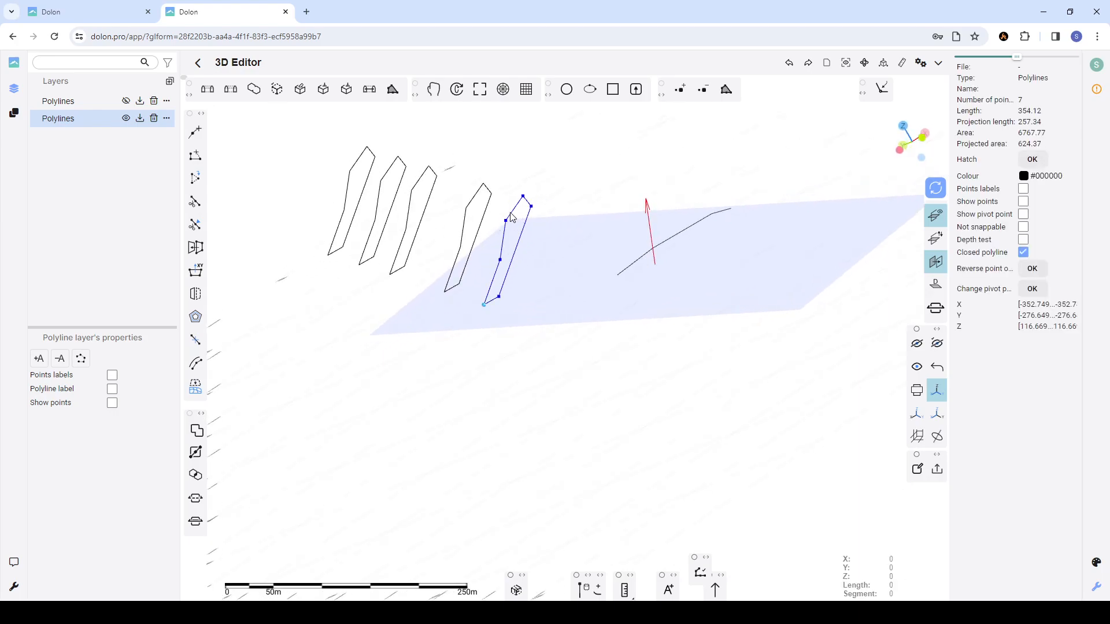
{"action": "left_click", "coordinate": [196, 248]}
{"action": "left_click_drag", "start_coordinate": [595, 327], "coordinate": [523, 251]}
{"action": "left_click", "coordinate": [522, 246]}
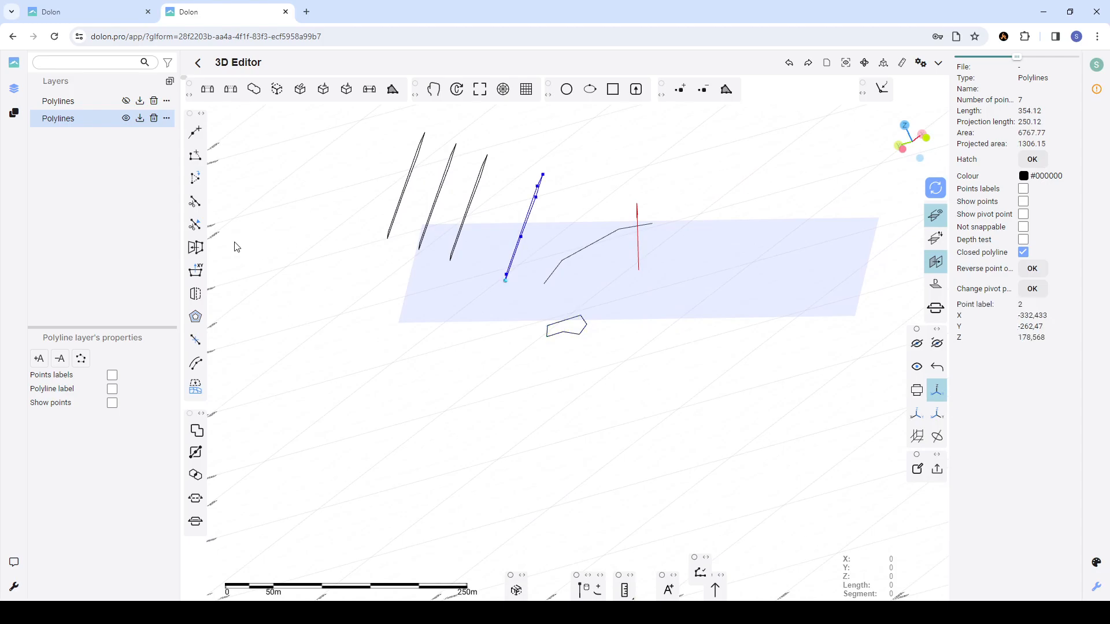
- Project the selected closed polyline onto the reference plane and select the nearest of the three remaining in the tilted stack
{"action": "left_click", "coordinate": [197, 248]}
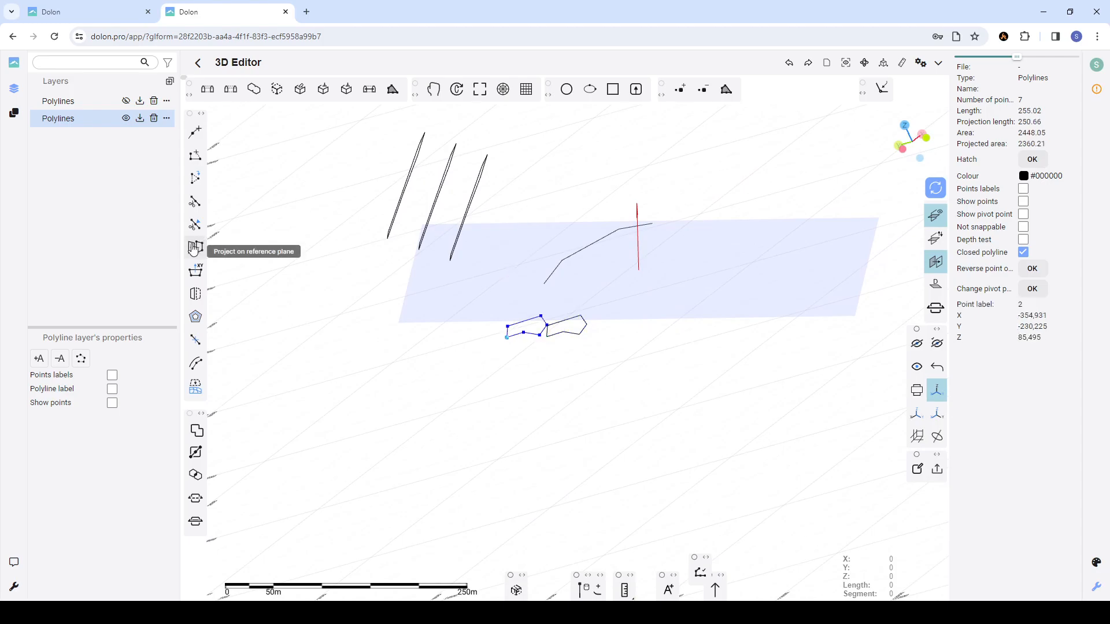
{"action": "left_click", "coordinate": [554, 293]}
{"action": "left_click", "coordinate": [517, 273]}
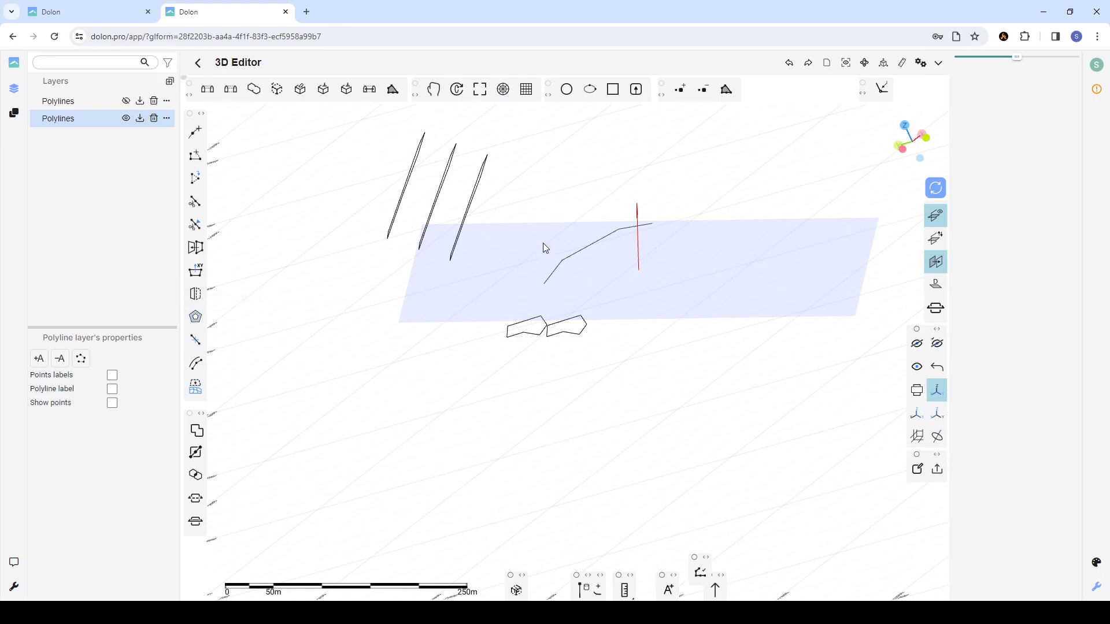
{"action": "left_click", "coordinate": [461, 235]}
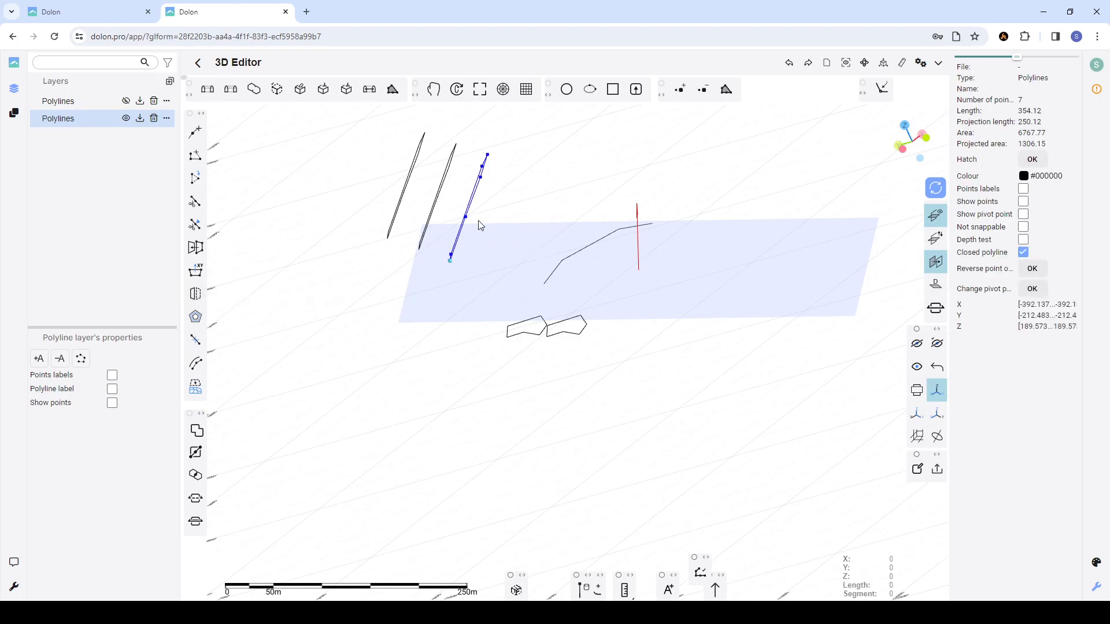
{"action": "left_click_drag", "start_coordinate": [492, 210], "coordinate": [501, 209]}
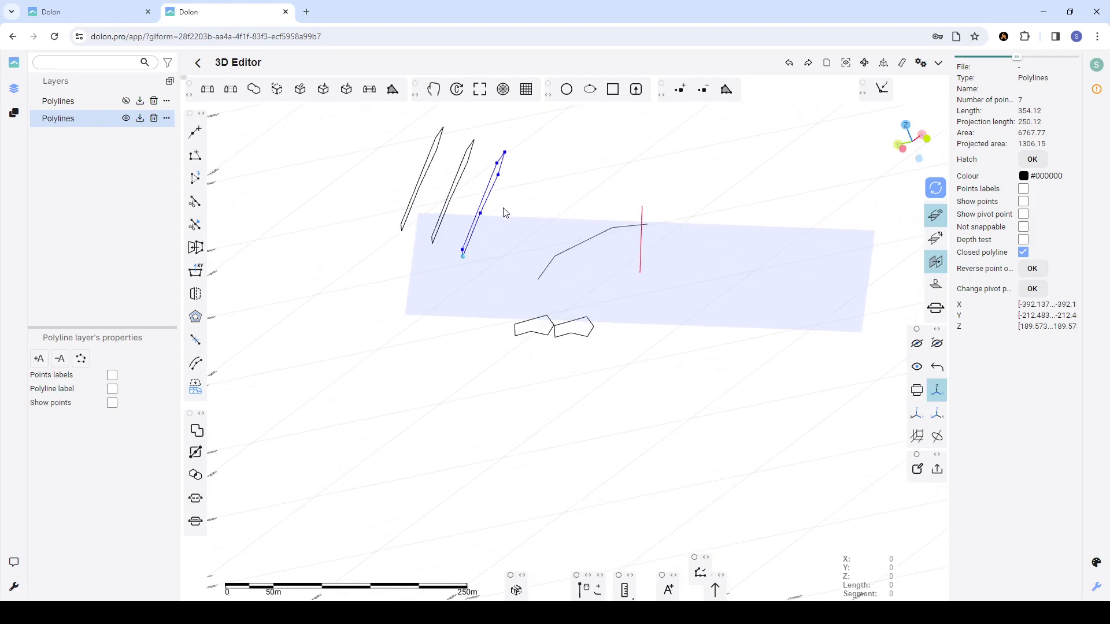
- Mirror the first projected closed polyline across a line about 318 m long drawn beside the projected pair
{"action": "left_click", "coordinate": [580, 325]}
{"action": "scroll", "coordinate": [595, 300], "scroll_direction": "down", "scroll_amount": 1}
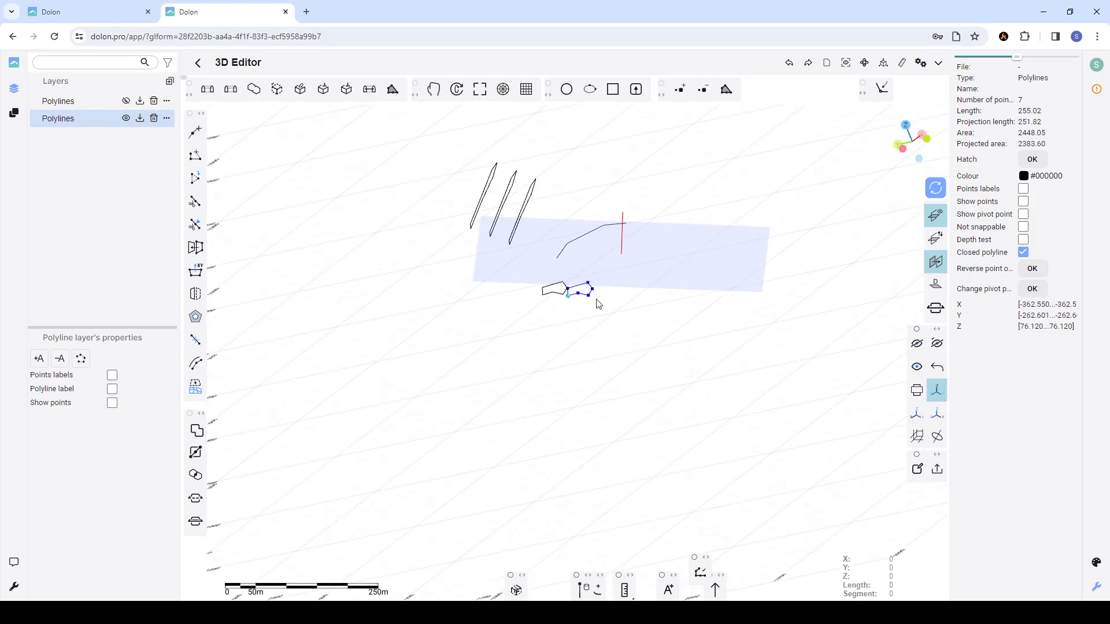
{"action": "scroll", "coordinate": [586, 302], "scroll_direction": "up", "scroll_amount": 3}
{"action": "scroll", "coordinate": [573, 265], "scroll_direction": "up", "scroll_amount": 2}
{"action": "scroll", "coordinate": [580, 266], "scroll_direction": "down", "scroll_amount": 2}
{"action": "mouse_move", "coordinate": [579, 266]}
{"action": "left_mouse_down"}
{"action": "mouse_move", "coordinate": [559, 230]}
{"action": "mouse_move", "coordinate": [555, 265]}
{"action": "mouse_move", "coordinate": [555, 230]}
{"action": "mouse_move", "coordinate": [549, 260]}
{"action": "mouse_move", "coordinate": [560, 252]}
{"action": "mouse_move", "coordinate": [574, 266]}
{"action": "left_mouse_up"}
{"action": "scroll", "coordinate": [562, 227], "scroll_direction": "down", "scroll_amount": 6}
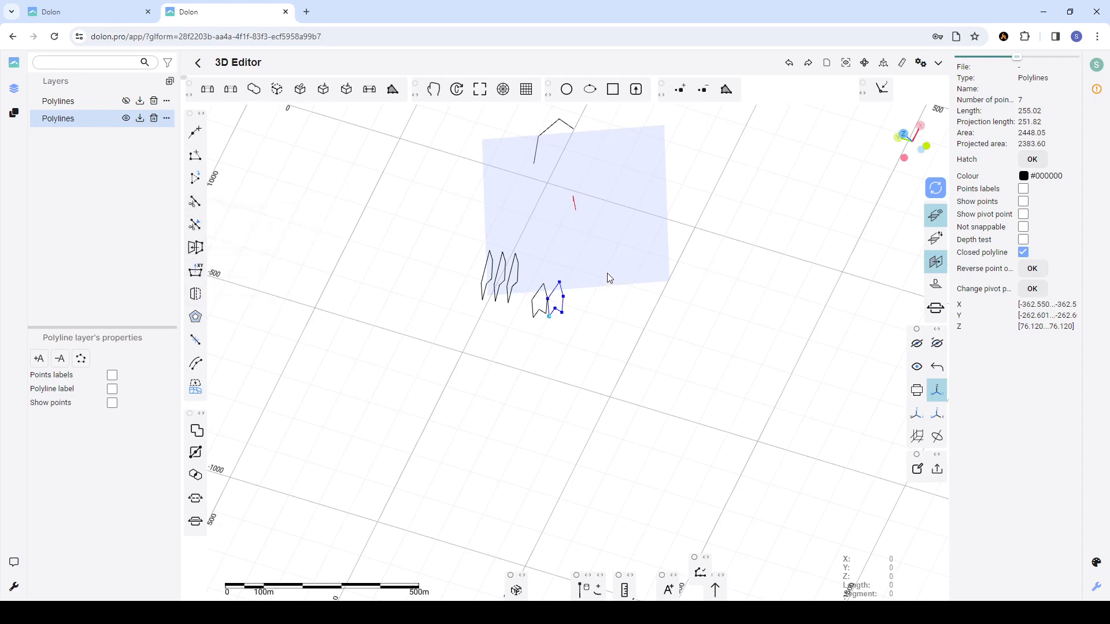
{"action": "left_click", "coordinate": [196, 295]}
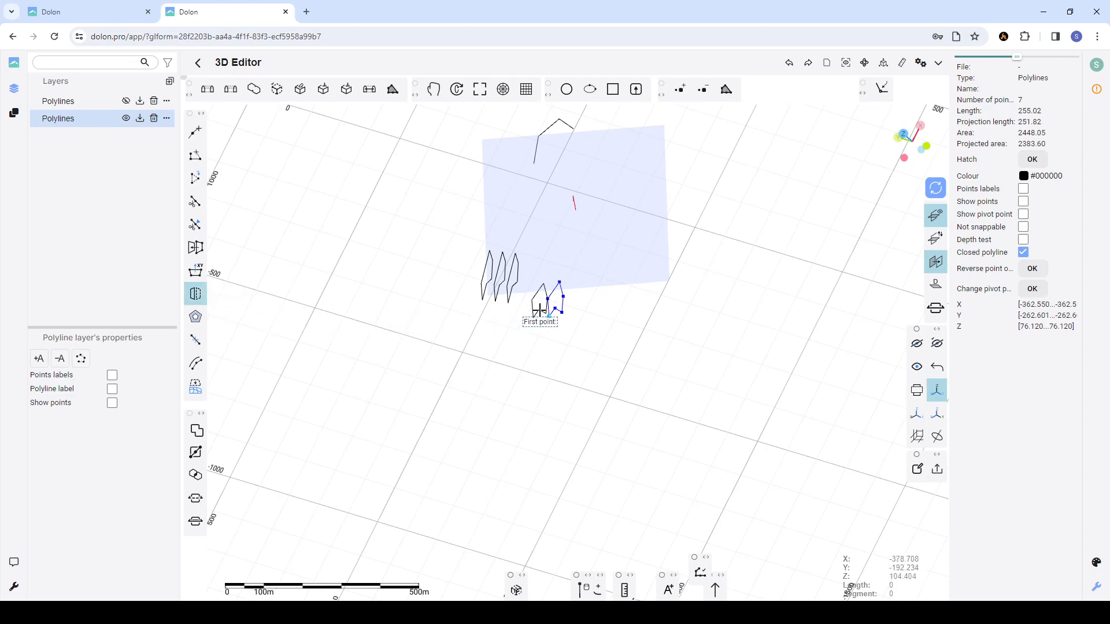
{"action": "scroll", "coordinate": [584, 274], "scroll_direction": "up", "scroll_amount": 2}
{"action": "left_click", "coordinate": [567, 261]}
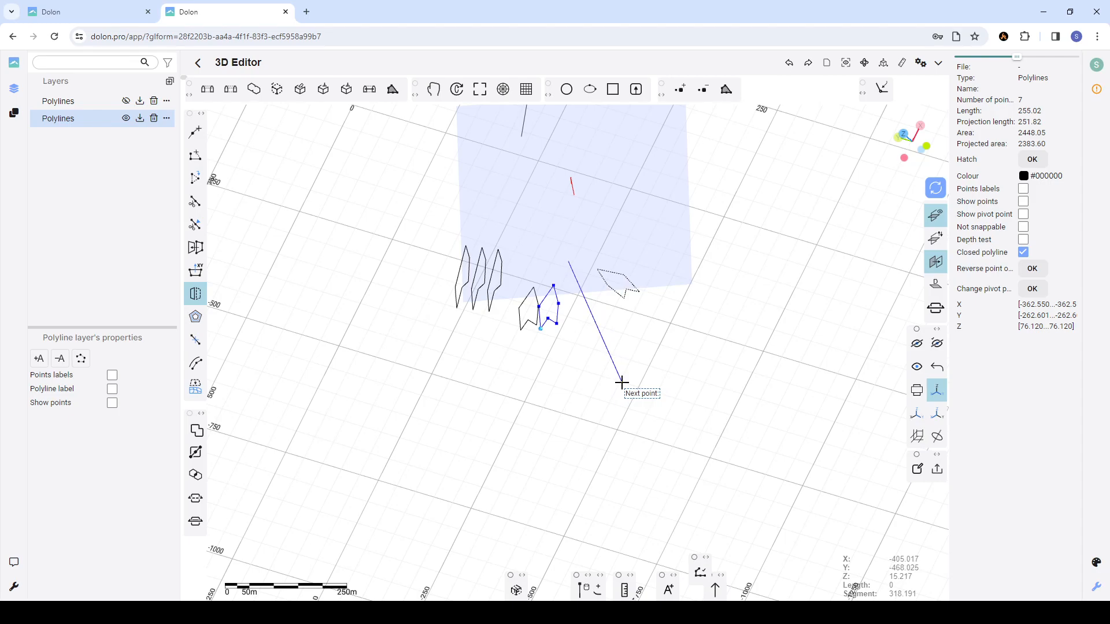
{"action": "left_click", "coordinate": [621, 382]}
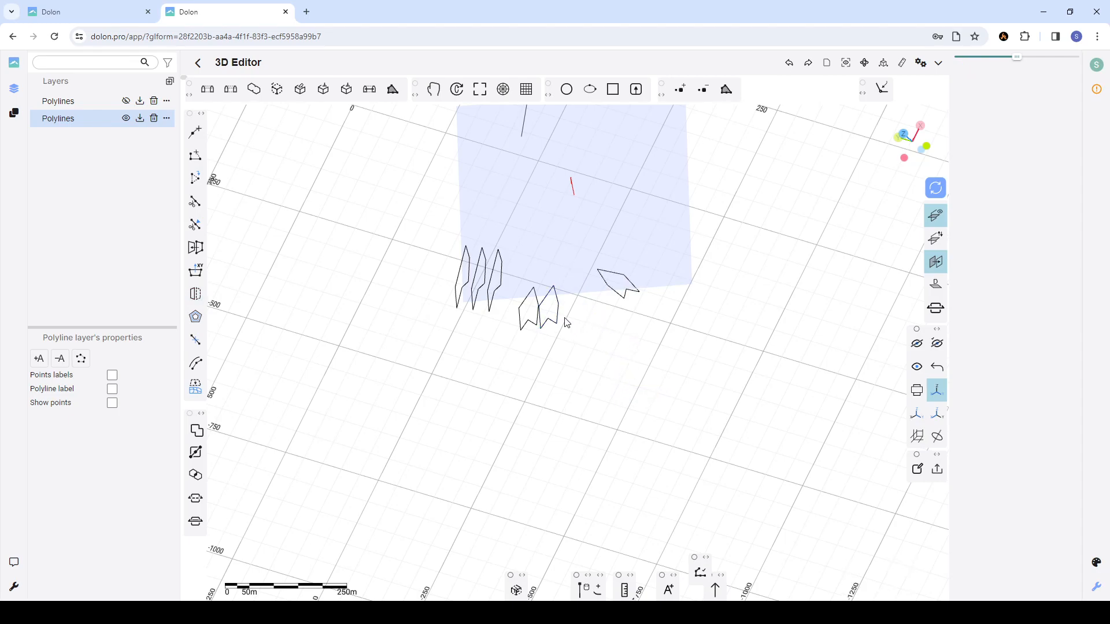
- Mirror the stack's closed polyline nearest the reference plane across a slanted line running past the projected pair
{"action": "left_click", "coordinate": [502, 282]}
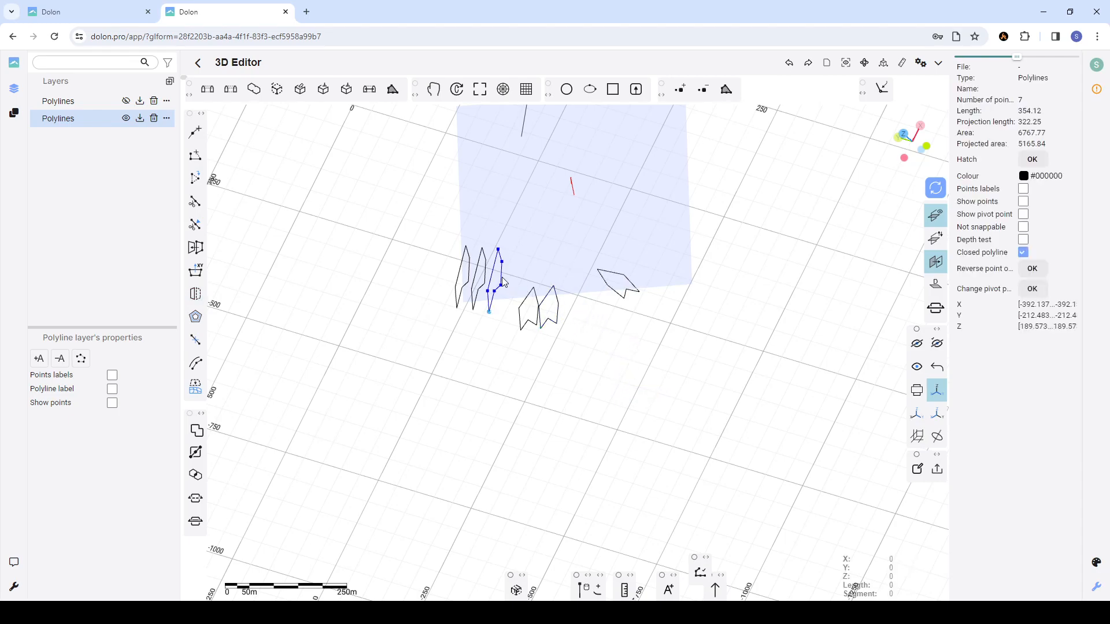
{"action": "left_click_drag", "start_coordinate": [549, 259], "coordinate": [464, 232]}
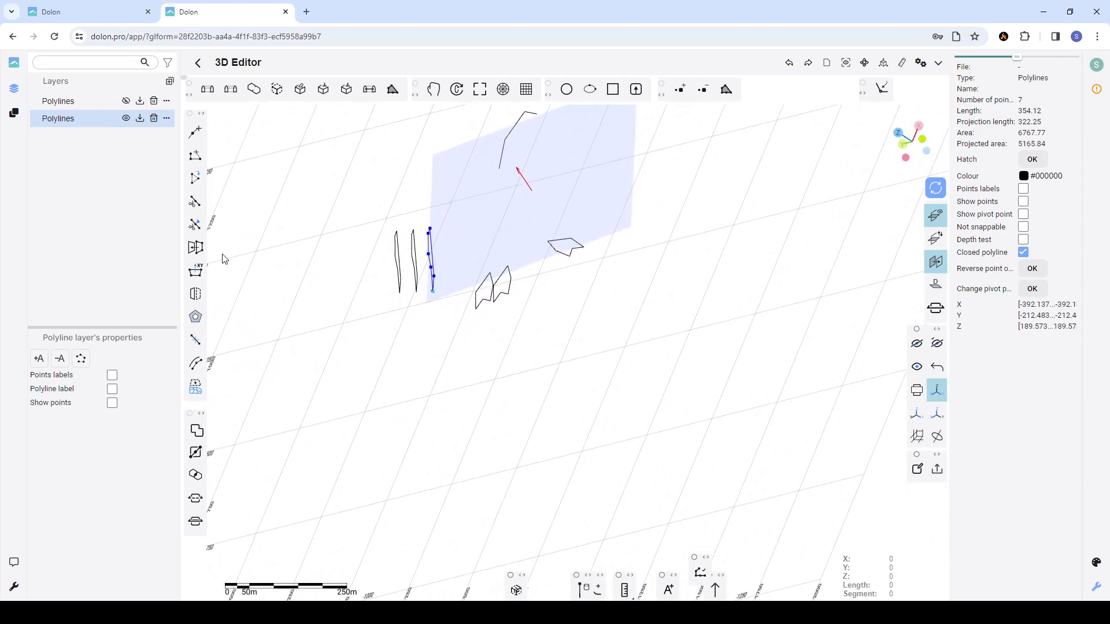
{"action": "left_click", "coordinate": [197, 295]}
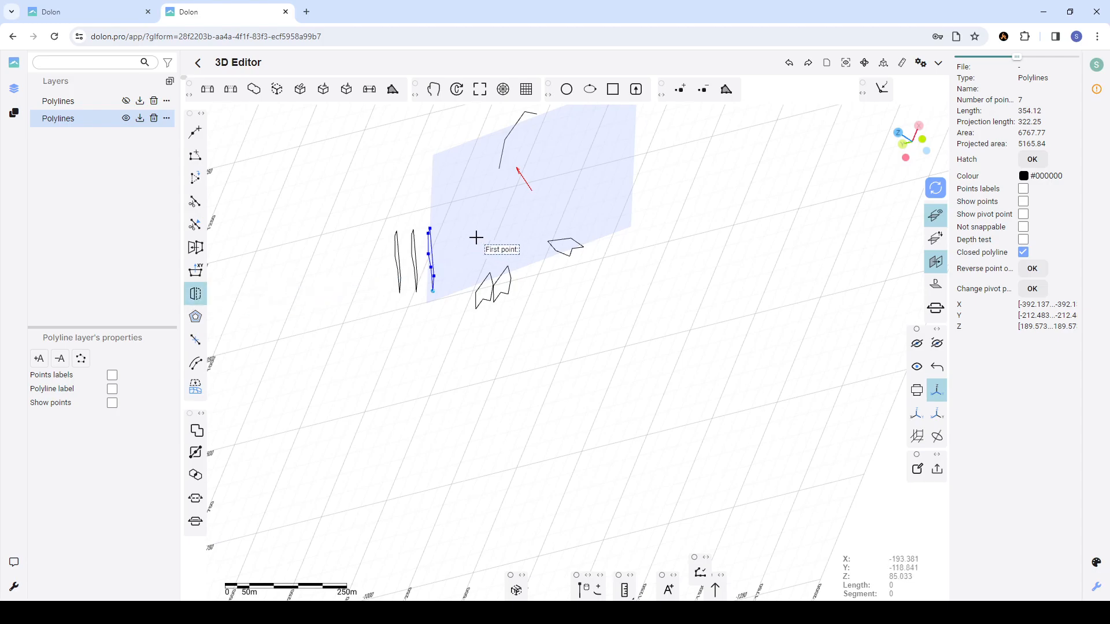
{"action": "left_click", "coordinate": [446, 212]}
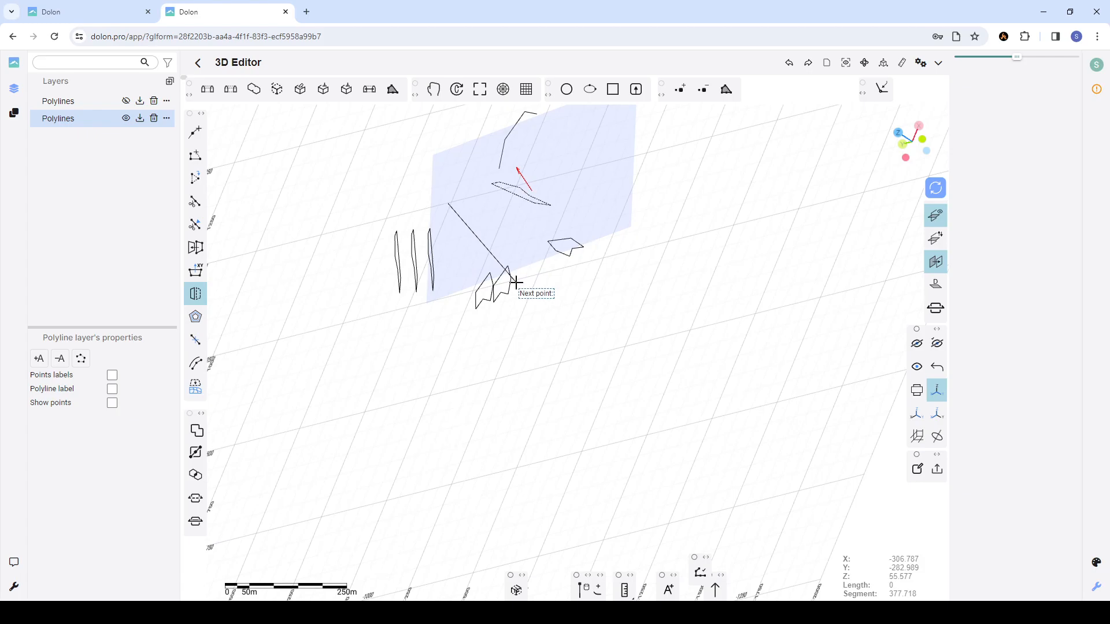
{"action": "left_click", "coordinate": [548, 295]}
{"action": "left_click_drag", "start_coordinate": [612, 255], "coordinate": [701, 272]}
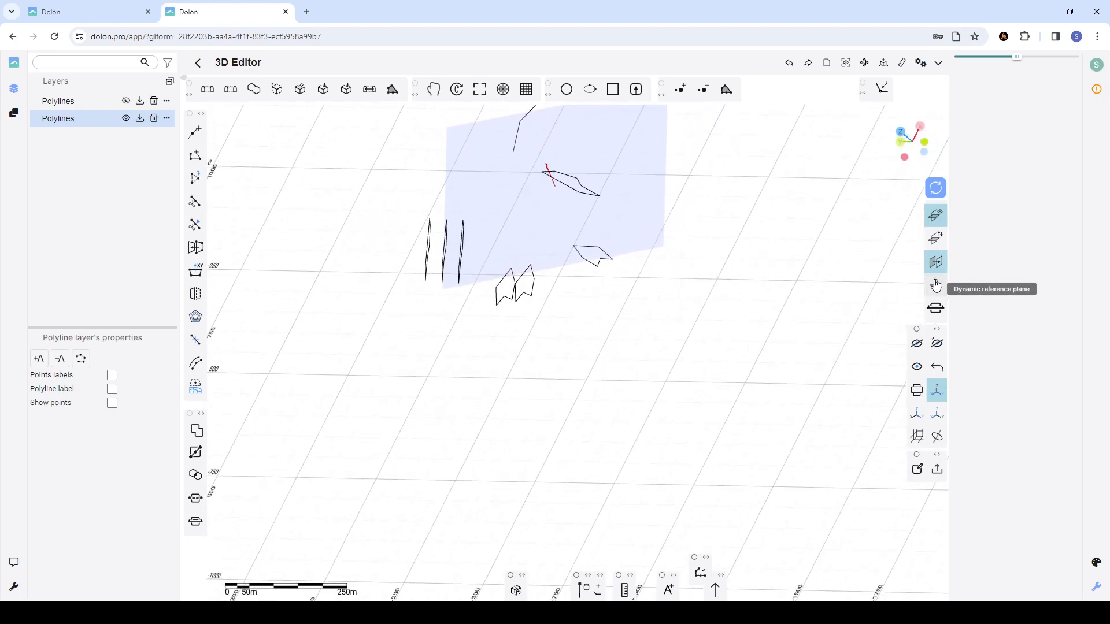
- Turn off the custom reference plane and mirror the stack's nearest closed polyline across a vertical line about 180 m long beside it
{"action": "left_click", "coordinate": [938, 266]}
{"action": "left_click", "coordinate": [940, 290]}
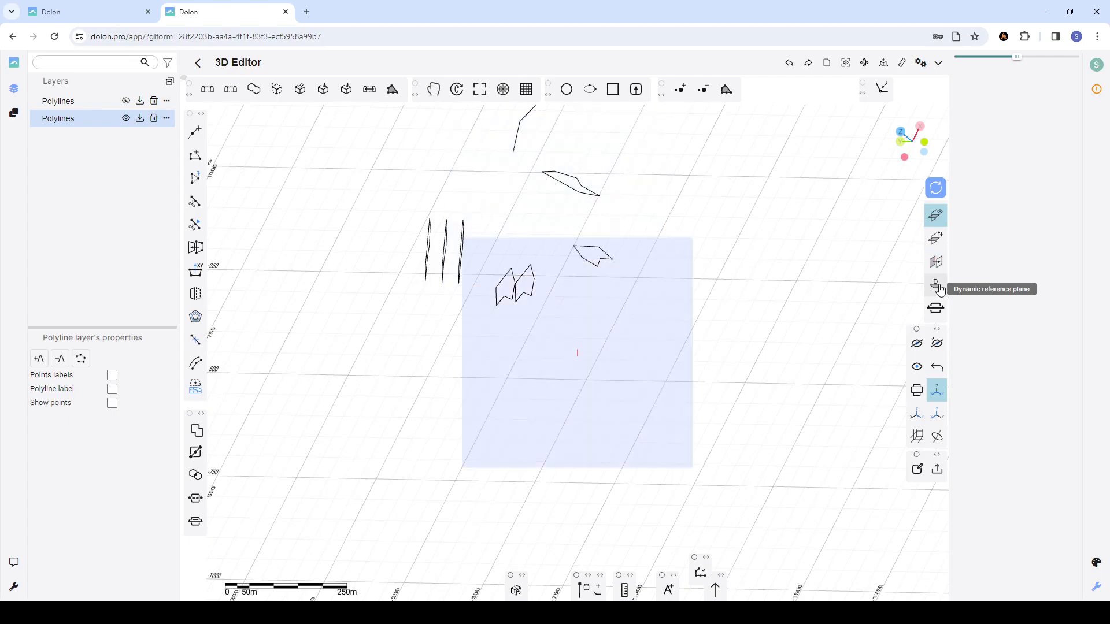
{"action": "scroll", "coordinate": [604, 286], "scroll_direction": "down", "scroll_amount": 2}
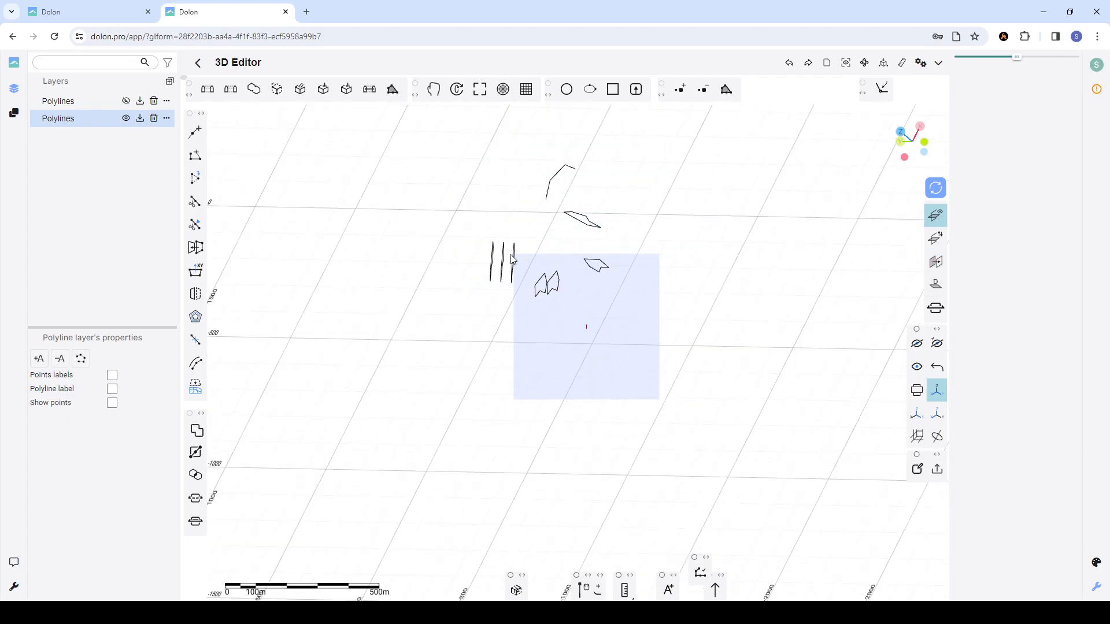
{"action": "left_click", "coordinate": [515, 257]}
{"action": "scroll", "coordinate": [520, 249], "scroll_direction": "up", "scroll_amount": 5}
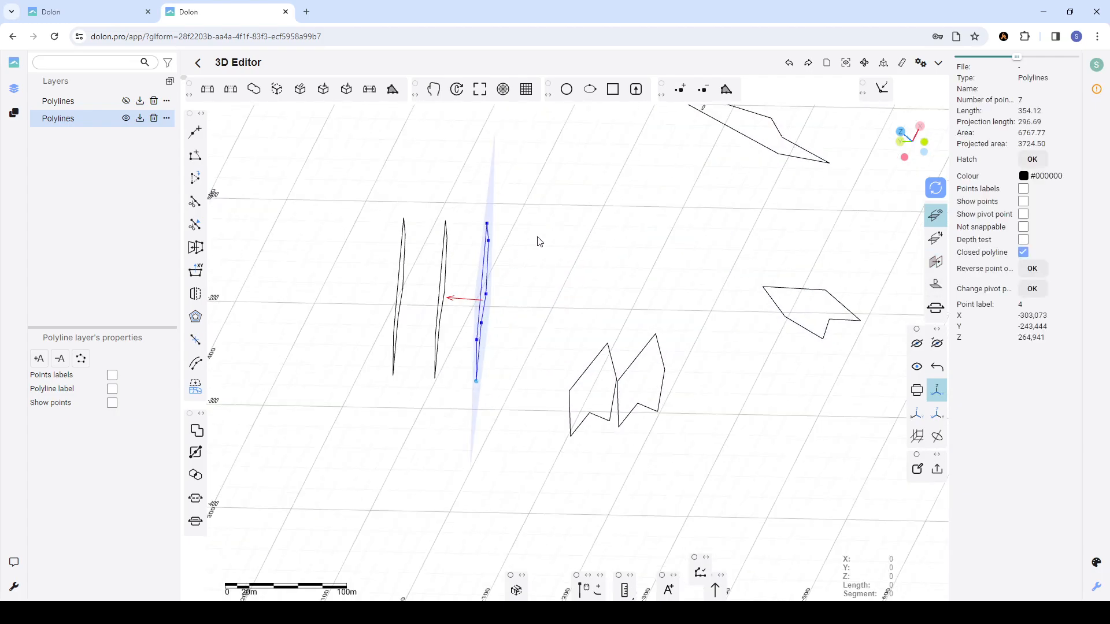
{"action": "left_click", "coordinate": [193, 297]}
{"action": "left_click", "coordinate": [519, 191]}
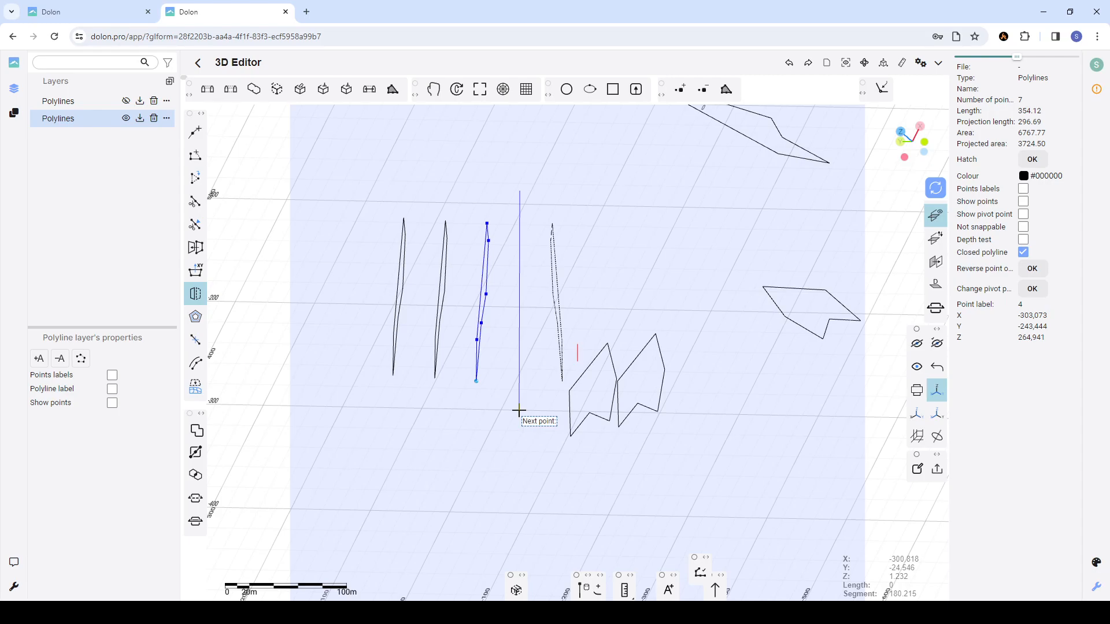
{"action": "left_click", "coordinate": [519, 410]}
{"action": "left_click_drag", "start_coordinate": [511, 433], "coordinate": [490, 414]}
- Examine how the reference plane follows the selected projected polyline and the elongated mirrored polyline
{"action": "left_click", "coordinate": [604, 388]}
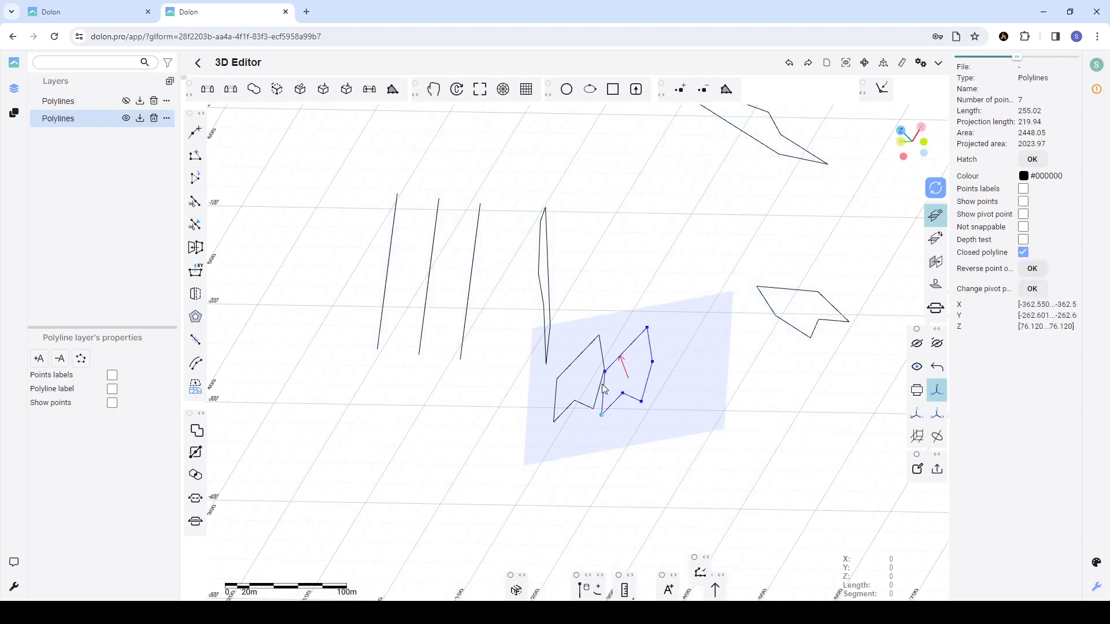
{"action": "left_click", "coordinate": [697, 331]}
{"action": "left_click", "coordinate": [652, 351]}
{"action": "left_click", "coordinate": [653, 287]}
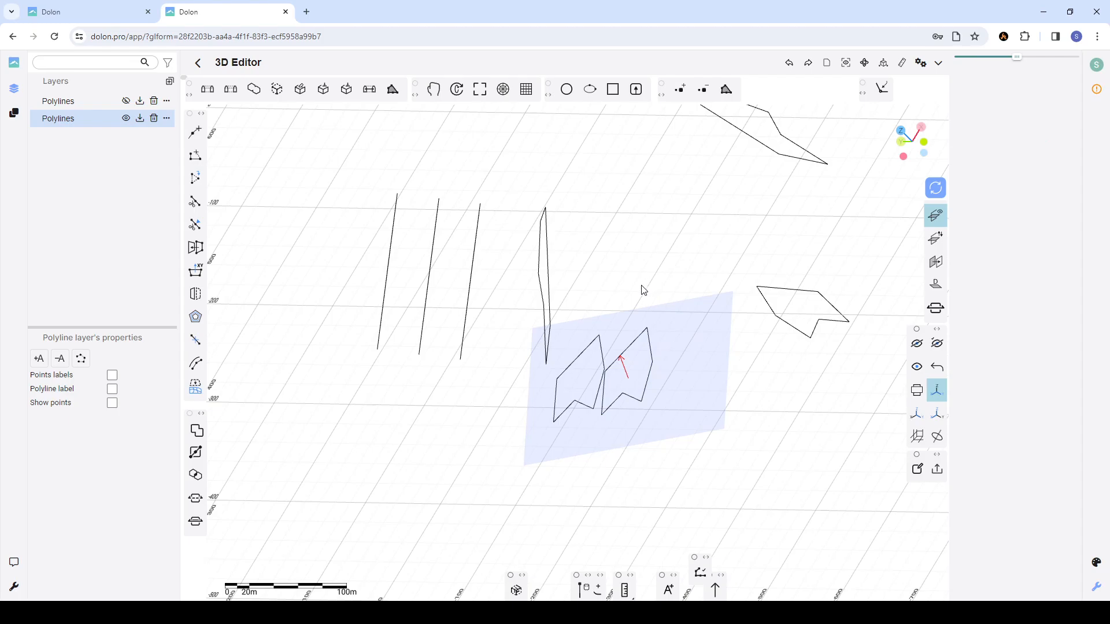
{"action": "scroll", "coordinate": [650, 283], "scroll_direction": "down", "scroll_amount": 6}
{"action": "left_click_drag", "start_coordinate": [646, 278], "coordinate": [647, 280]}
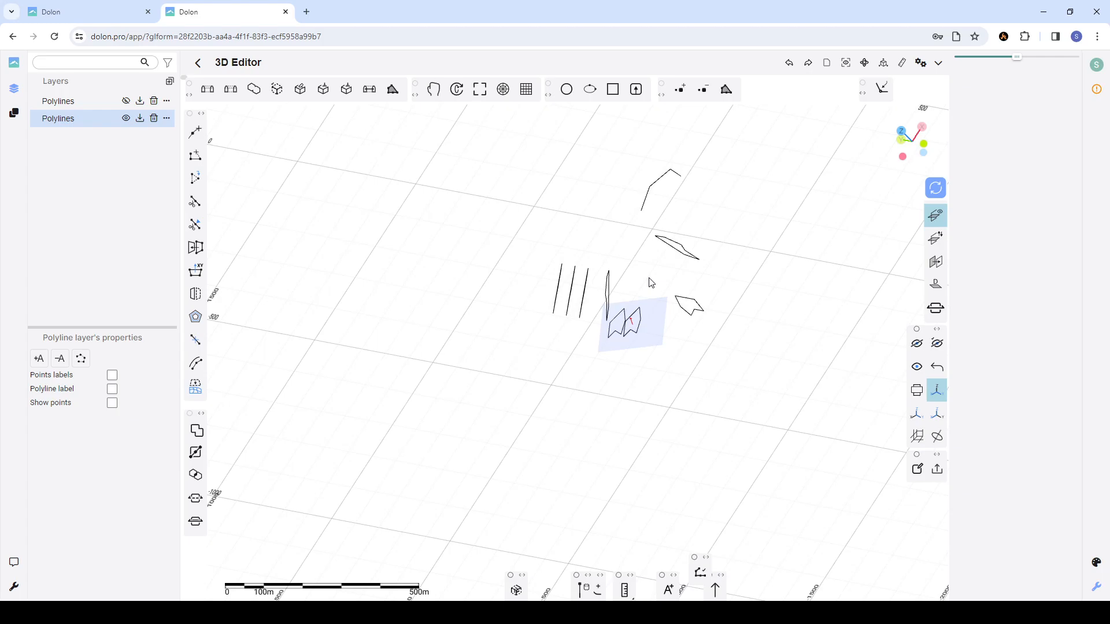
{"action": "left_click", "coordinate": [675, 252]}
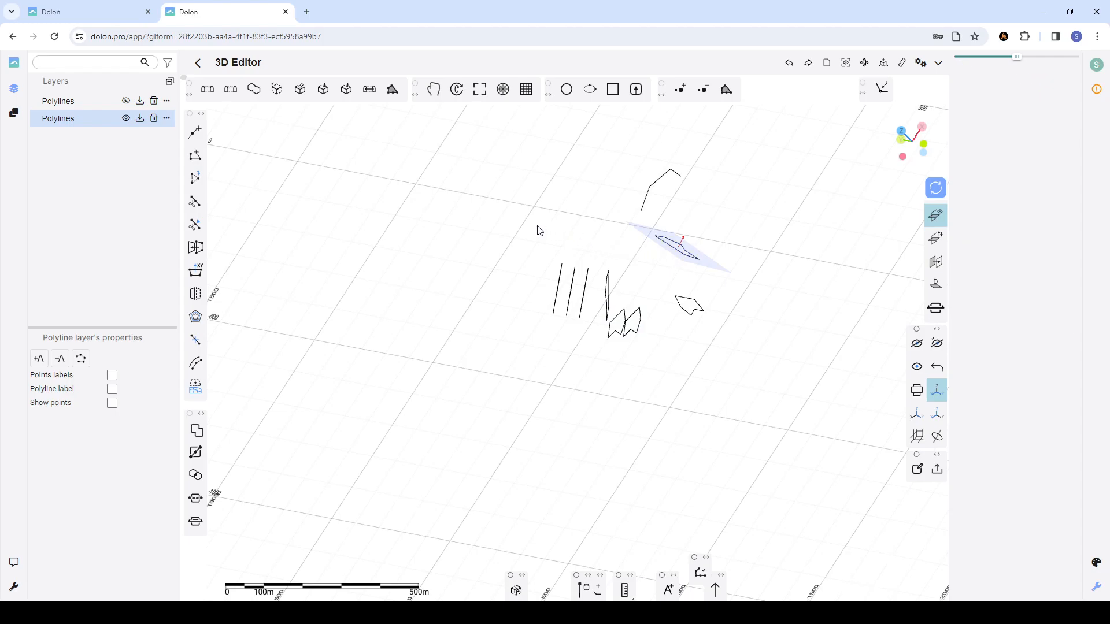
{"action": "scroll", "coordinate": [540, 231], "scroll_direction": "down", "scroll_amount": 3}
{"action": "scroll", "coordinate": [578, 211], "scroll_direction": "up", "scroll_amount": 2}
{"action": "scroll", "coordinate": [572, 214], "scroll_direction": "down", "scroll_amount": 3}
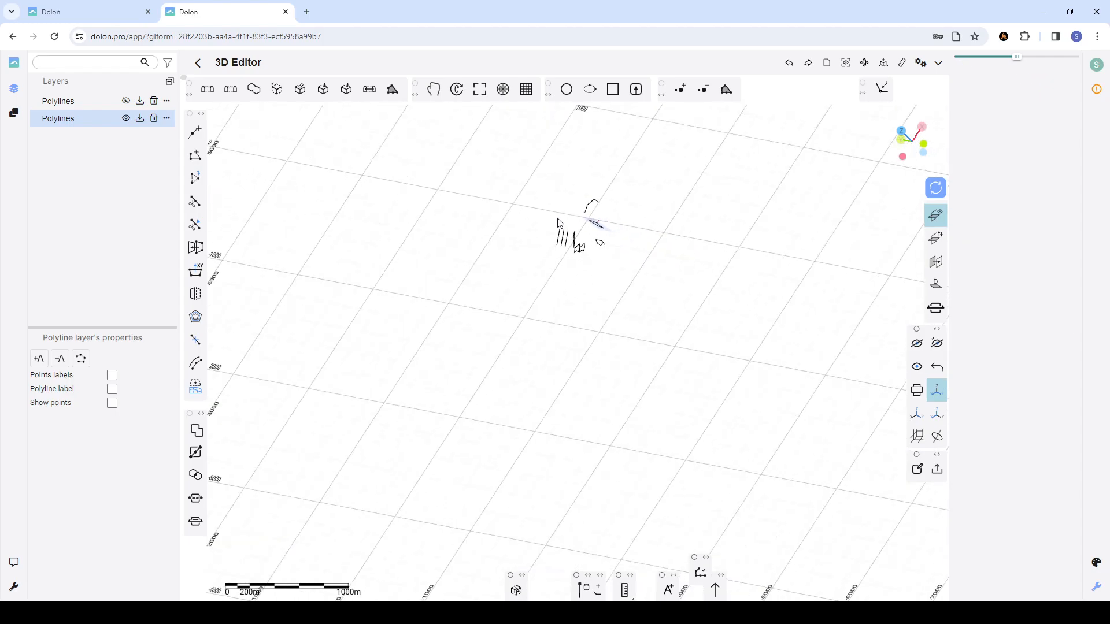
{"action": "left_click_drag", "start_coordinate": [557, 216], "coordinate": [590, 240]}
{"action": "scroll", "coordinate": [654, 228], "scroll_direction": "down", "scroll_amount": 1}
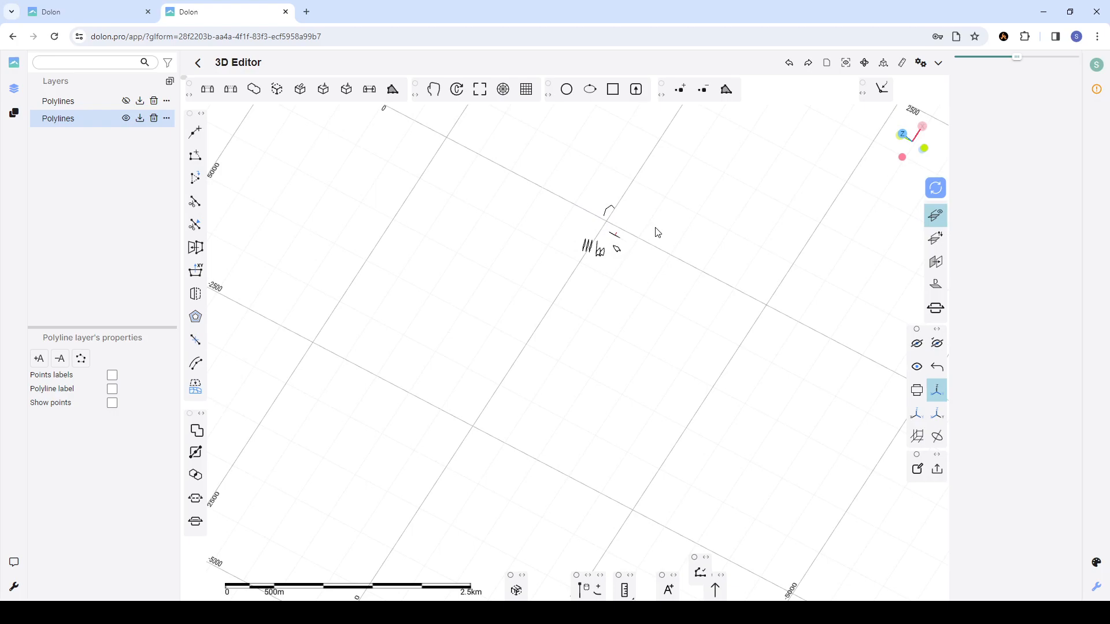
{"action": "scroll", "coordinate": [658, 237], "scroll_direction": "up", "scroll_amount": 2}
{"action": "scroll", "coordinate": [625, 278], "scroll_direction": "up", "scroll_amount": 2}
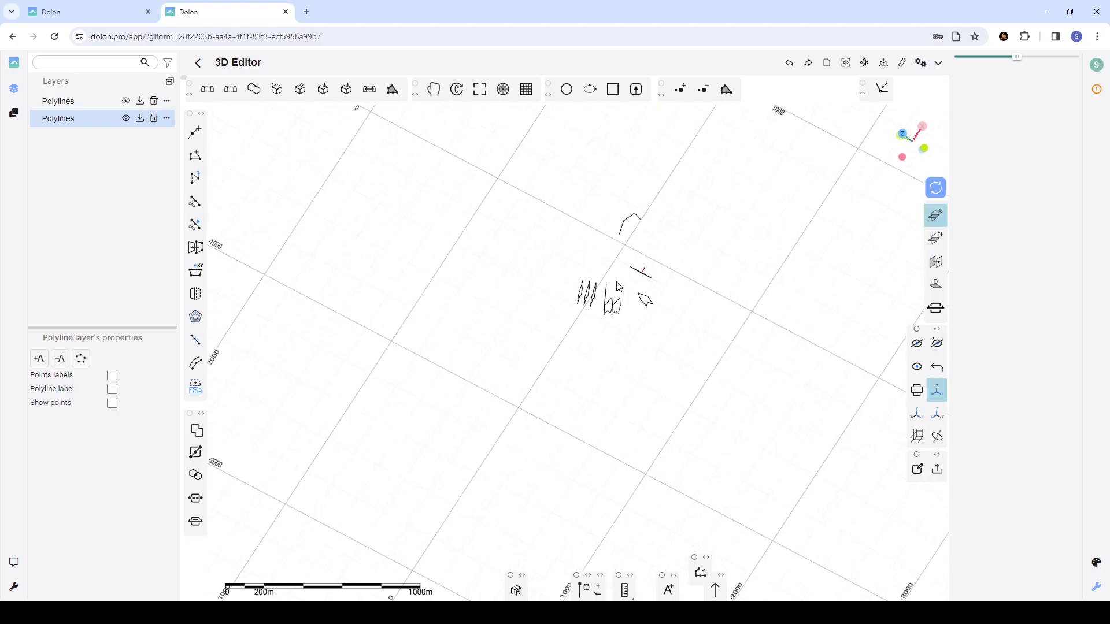
{"action": "scroll", "coordinate": [616, 283], "scroll_direction": "down", "scroll_amount": 1}
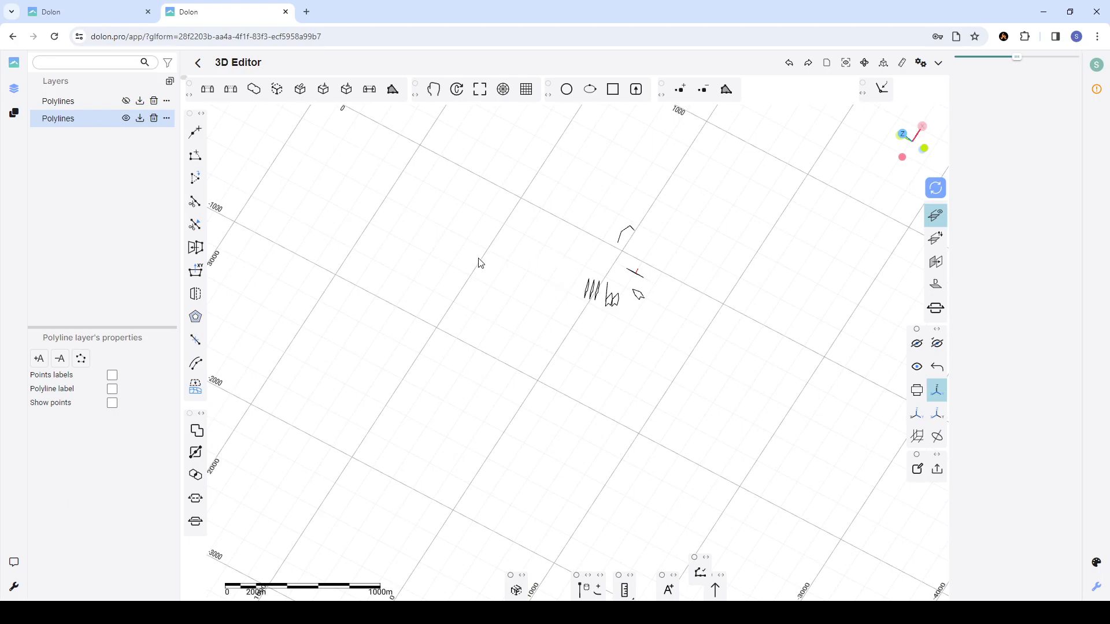
{"action": "scroll", "coordinate": [641, 246], "scroll_direction": "down", "scroll_amount": 2}
{"action": "scroll", "coordinate": [643, 245], "scroll_direction": "up", "scroll_amount": 2}
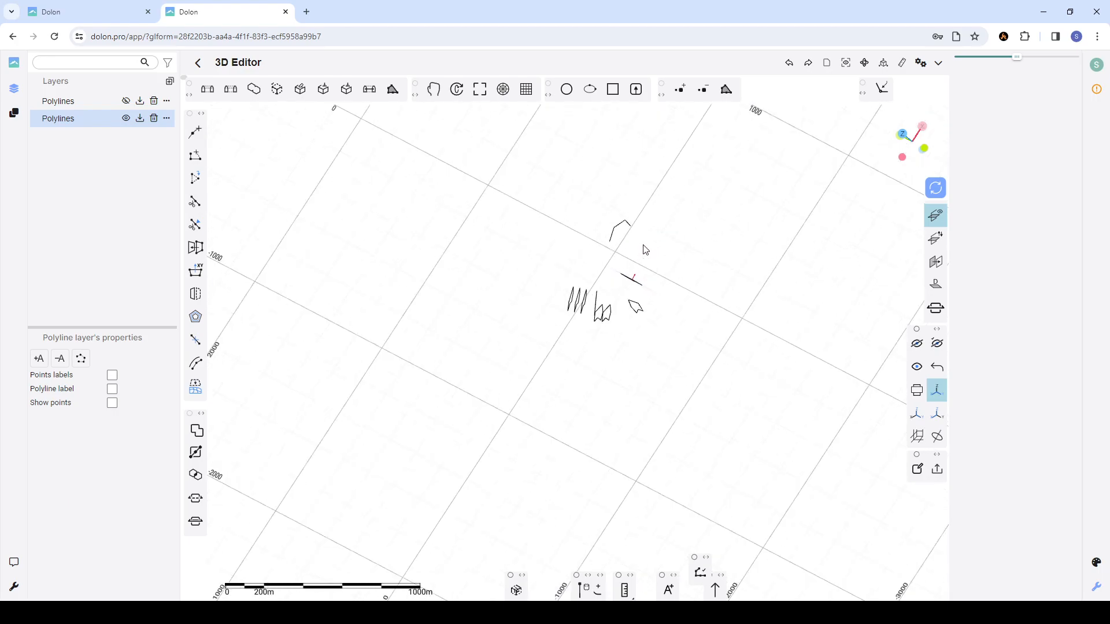
{"action": "scroll", "coordinate": [645, 250], "scroll_direction": "up", "scroll_amount": 2}
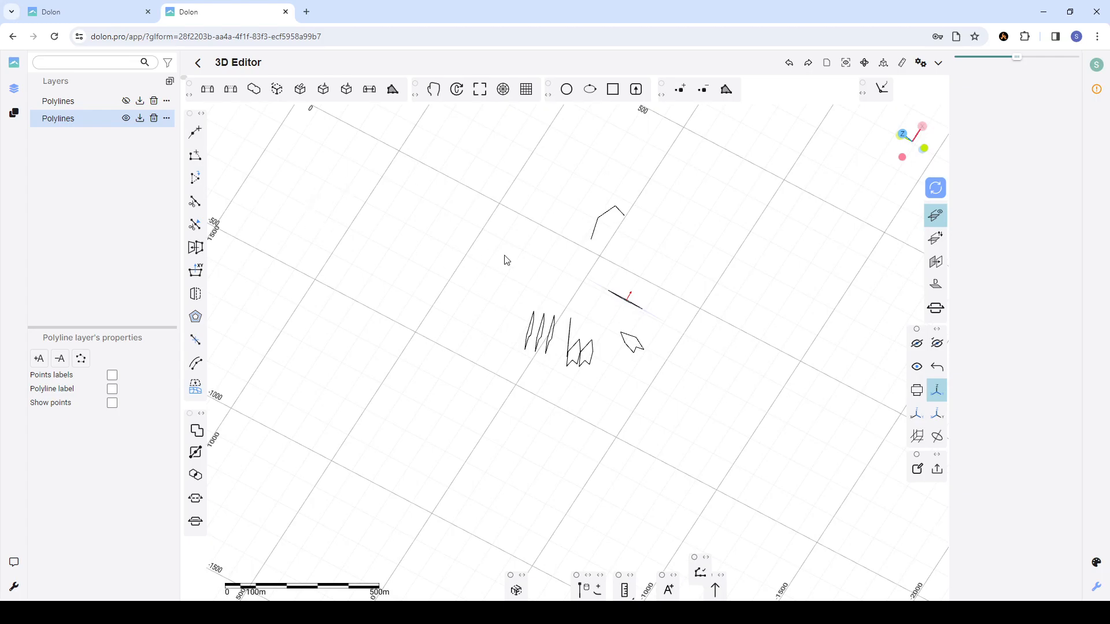
{"action": "scroll", "coordinate": [440, 220], "scroll_direction": "down", "scroll_amount": 1}
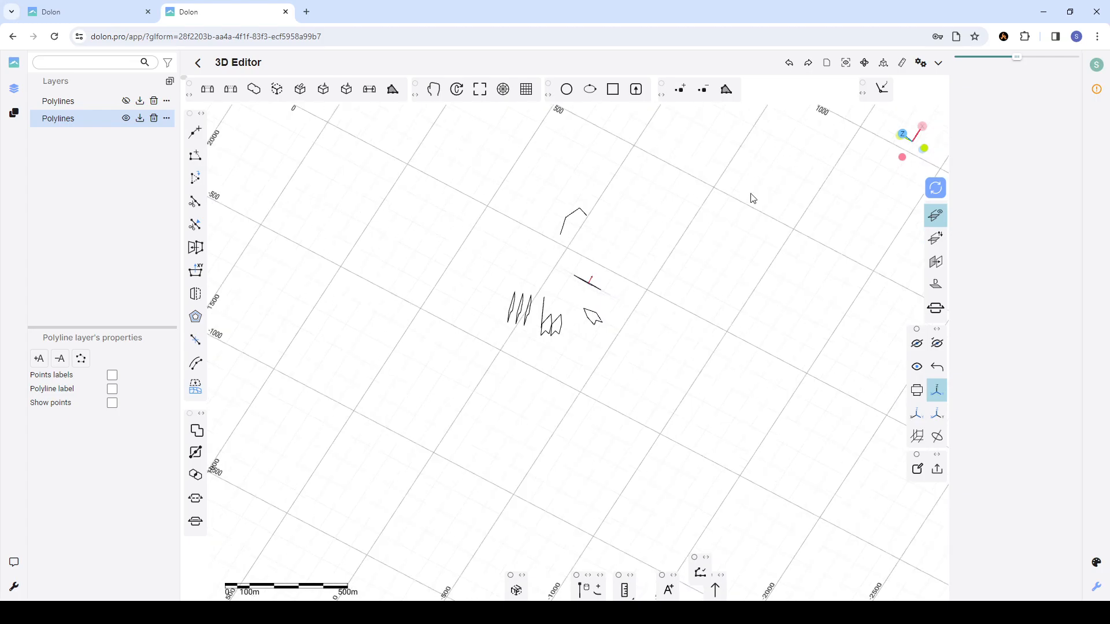
- Switch to the top view and inspect the reference plane on the uppermost closed polyline of the overlapping stack
{"action": "left_click", "coordinate": [900, 133]}
{"action": "scroll", "coordinate": [532, 263], "scroll_direction": "up", "scroll_amount": 2}
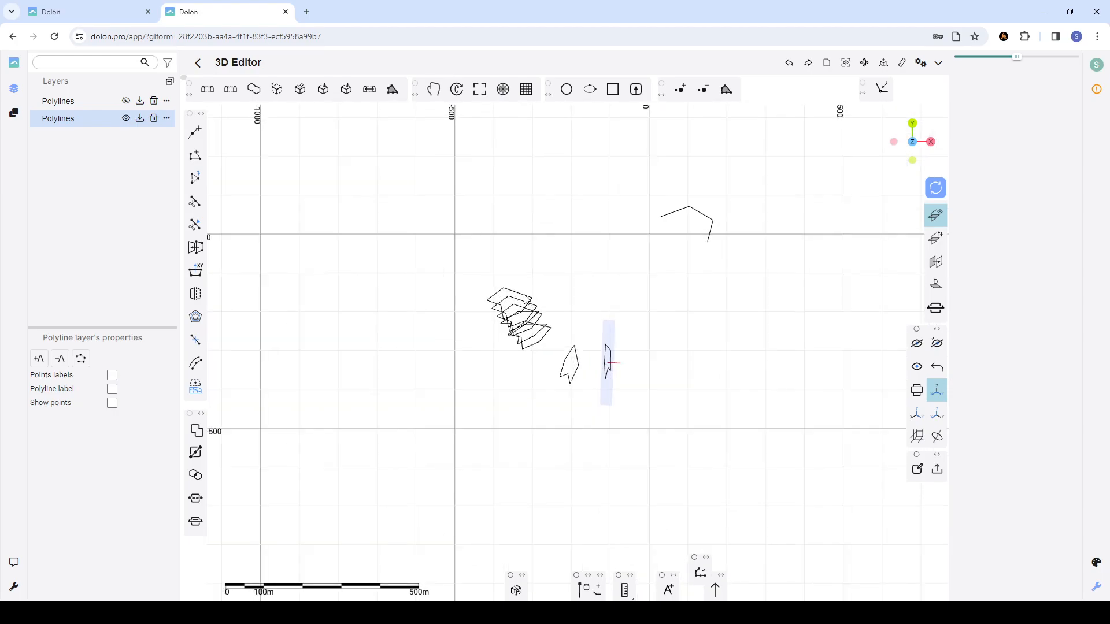
{"action": "left_click", "coordinate": [525, 295]}
{"action": "left_click", "coordinate": [563, 260]}
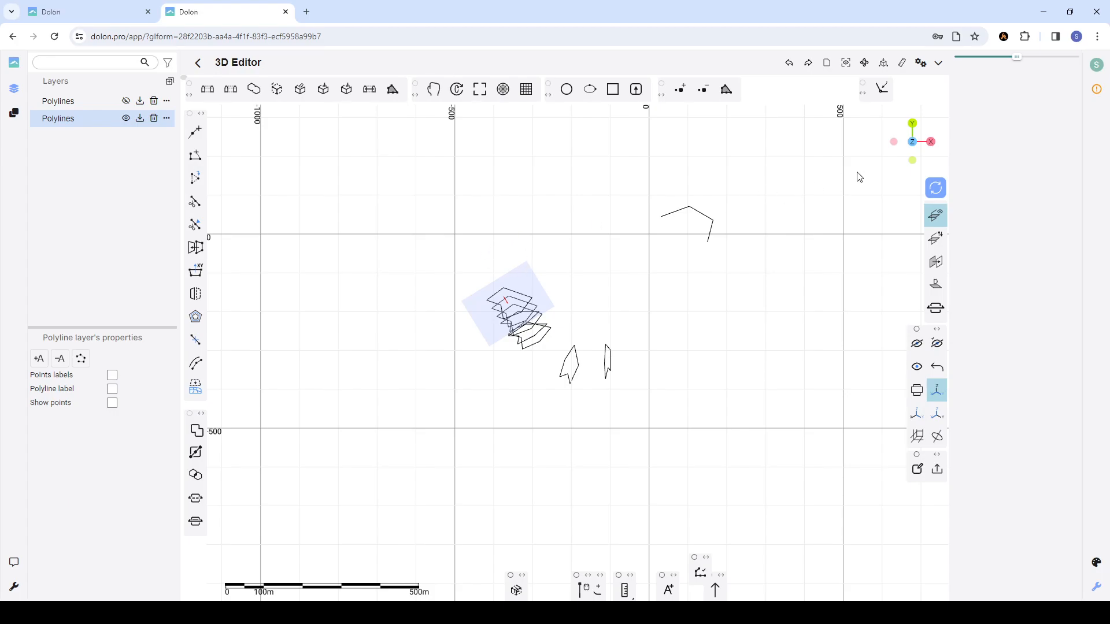
- Hide the edited polyline layer and check the other polyline layer's contents, leaving both layers hidden
{"action": "left_click", "coordinate": [124, 120]}
{"action": "left_click", "coordinate": [95, 115]}
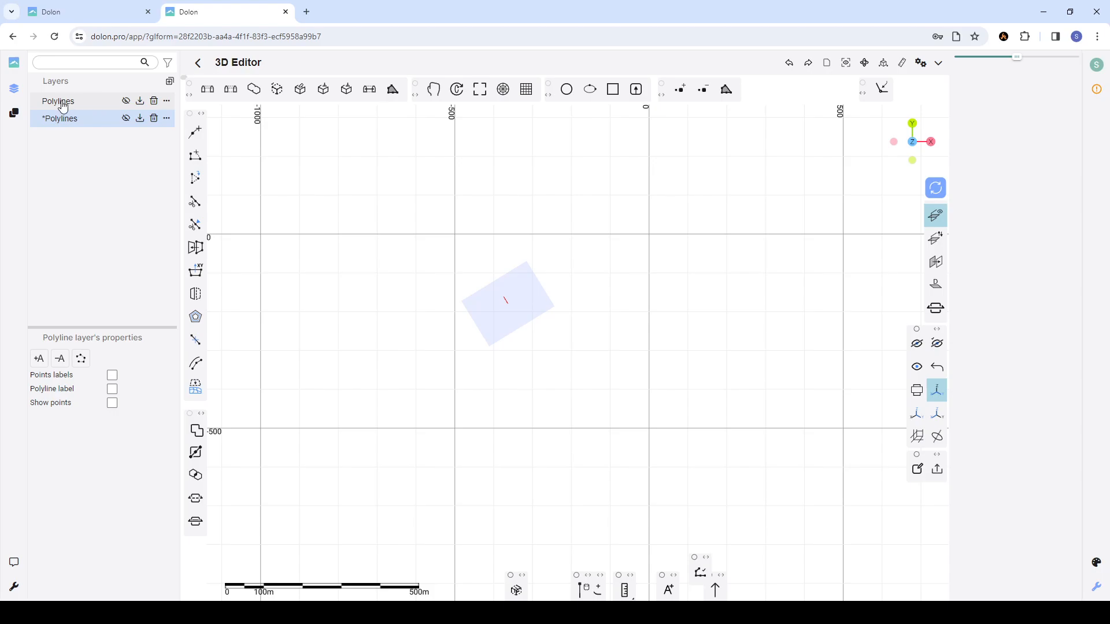
{"action": "left_click", "coordinate": [125, 101]}
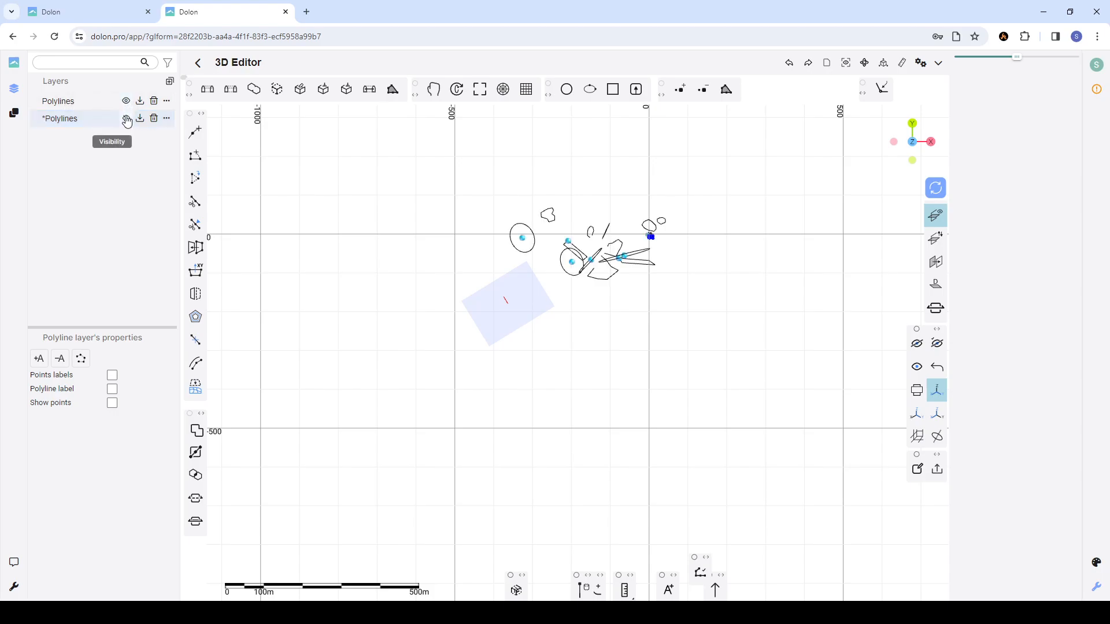
{"action": "left_click", "coordinate": [126, 120]}
{"action": "left_click", "coordinate": [127, 119]}
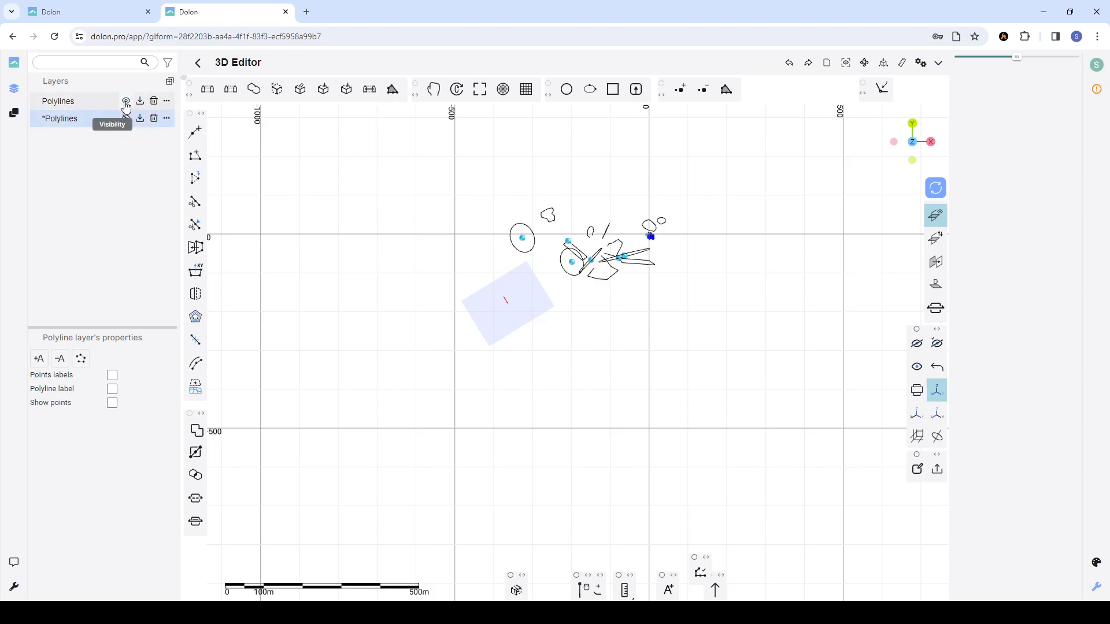
{"action": "left_click", "coordinate": [126, 102]}
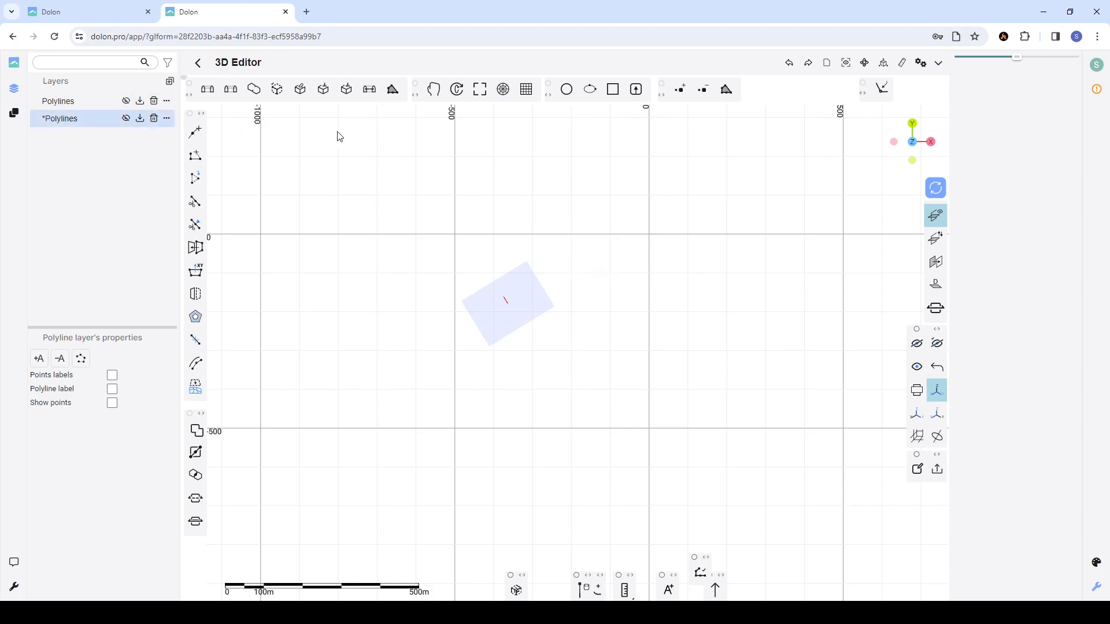
- Import the Micromine file Topo_Points.DAT as points with X, Y and Z coordinates and attributes loaded
{"action": "left_click", "coordinate": [847, 65]}
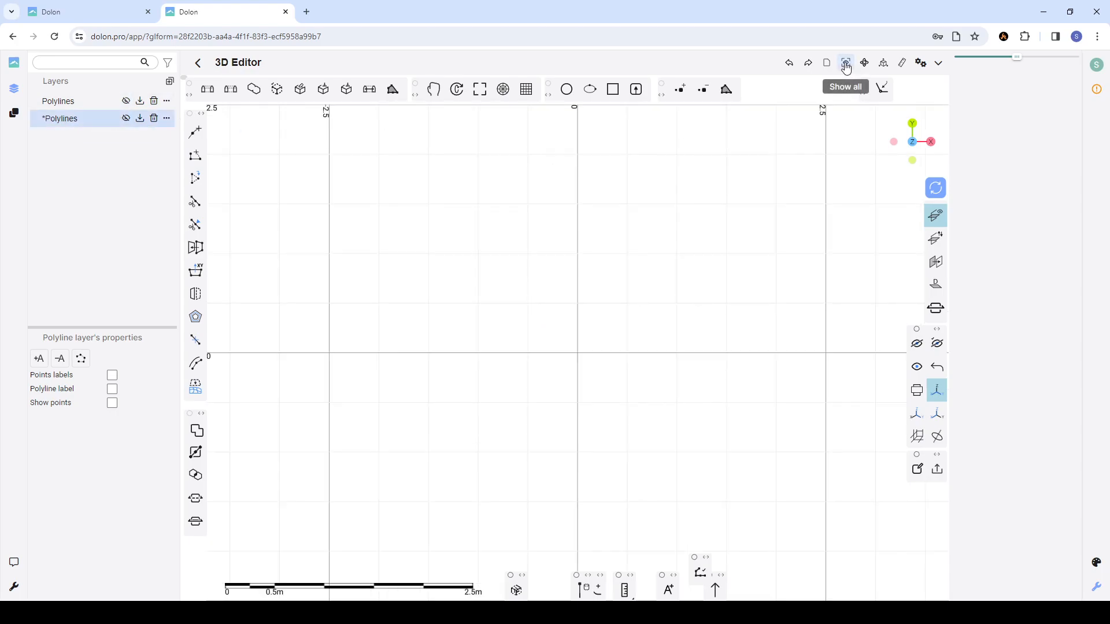
{"action": "scroll", "coordinate": [590, 221], "scroll_direction": "down", "scroll_amount": 1}
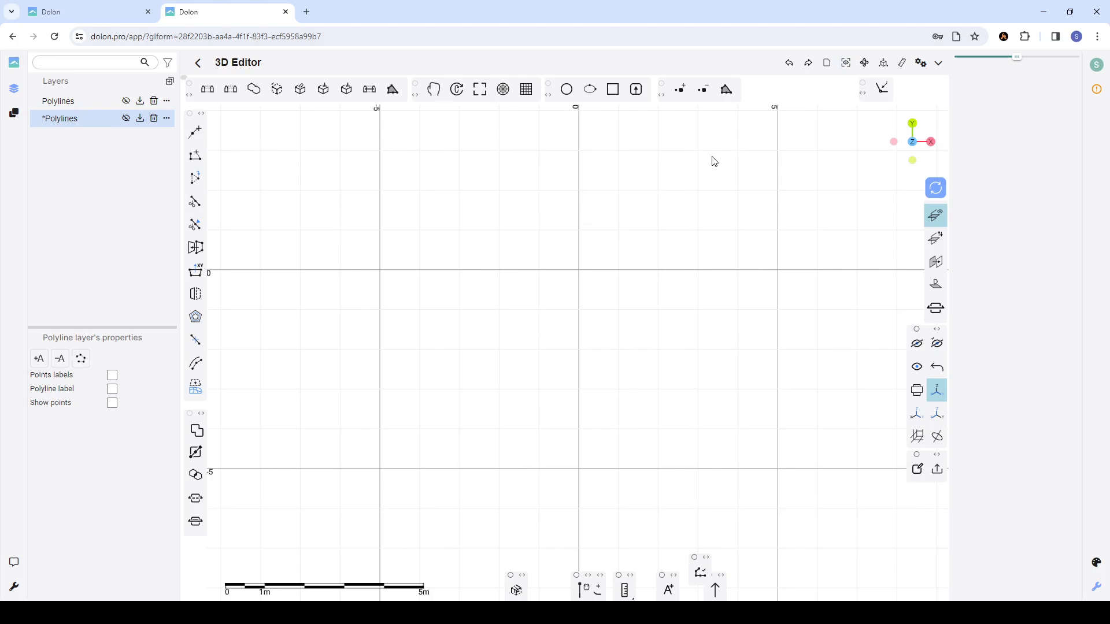
{"action": "left_click", "coordinate": [793, 84]}
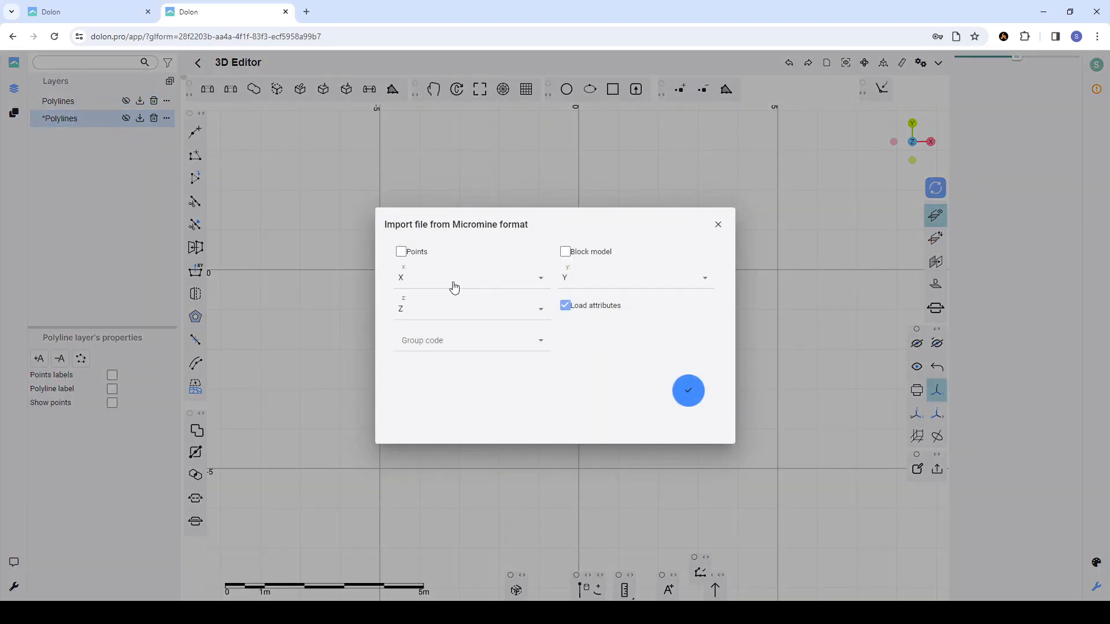
{"action": "left_click", "coordinate": [401, 253]}
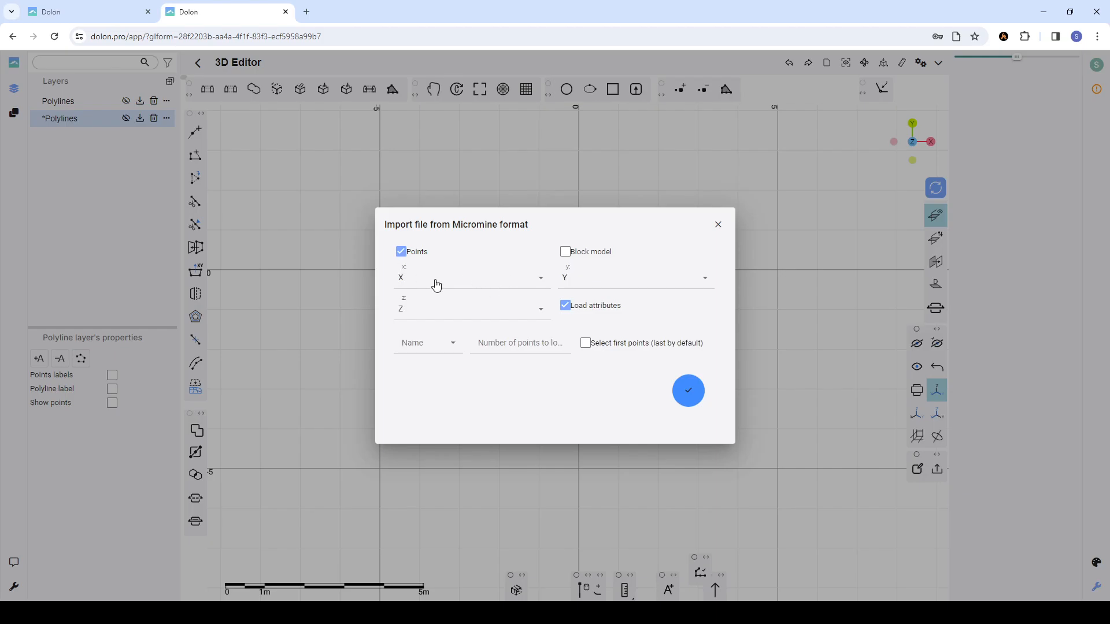
{"action": "left_click", "coordinate": [683, 391]}
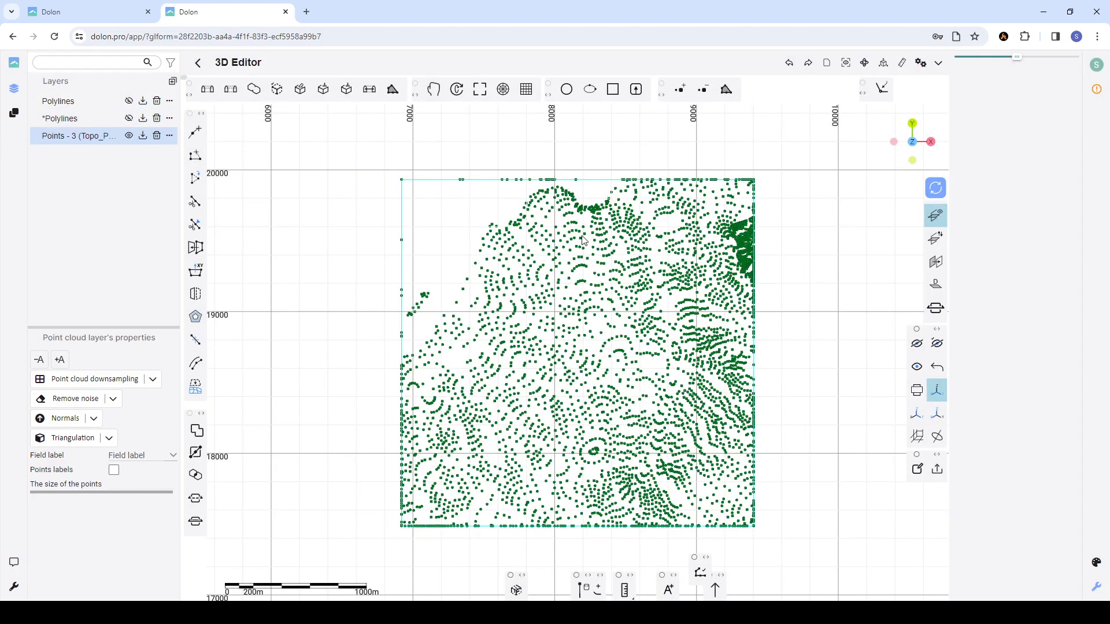
- Examine the imported topographic point cloud from tilted views and at different zoom levels
{"action": "scroll", "coordinate": [586, 239], "scroll_direction": "down", "scroll_amount": 4}
{"action": "left_click_drag", "start_coordinate": [568, 283], "coordinate": [646, 284]}
{"action": "scroll", "coordinate": [646, 284], "scroll_direction": "up", "scroll_amount": 5}
{"action": "scroll", "coordinate": [594, 283], "scroll_direction": "down", "scroll_amount": 4}
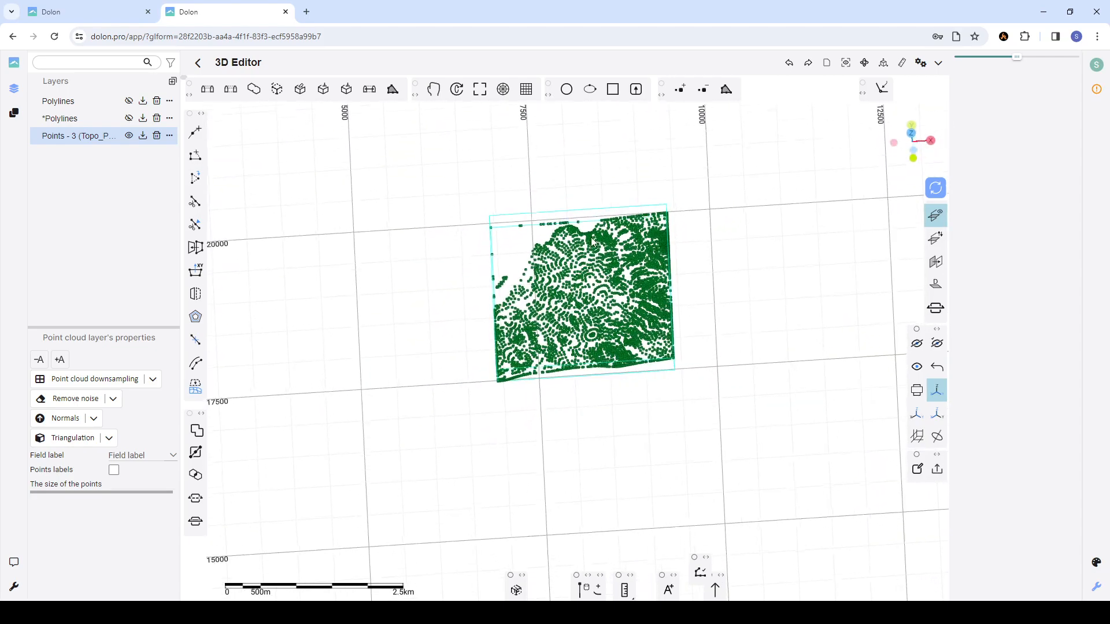
{"action": "left_click_drag", "start_coordinate": [600, 272], "coordinate": [646, 293]}
{"action": "scroll", "coordinate": [609, 272], "scroll_direction": "up", "scroll_amount": 4}
{"action": "scroll", "coordinate": [609, 271], "scroll_direction": "down", "scroll_amount": 3}
{"action": "left_click", "coordinate": [717, 272]}
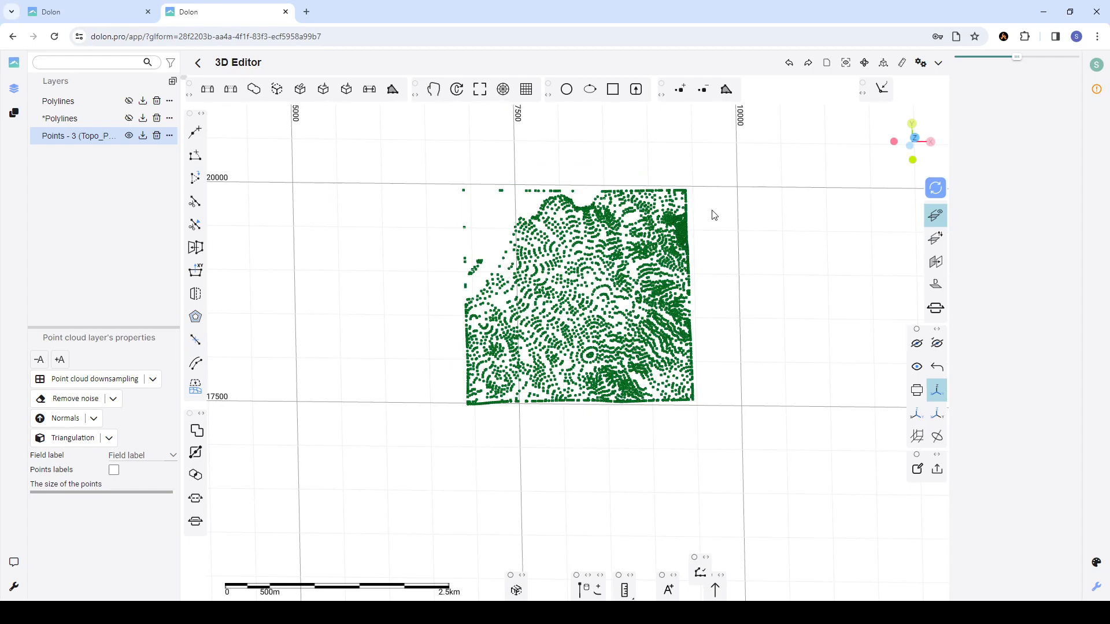
{"action": "left_click_drag", "start_coordinate": [715, 225], "coordinate": [691, 243]}
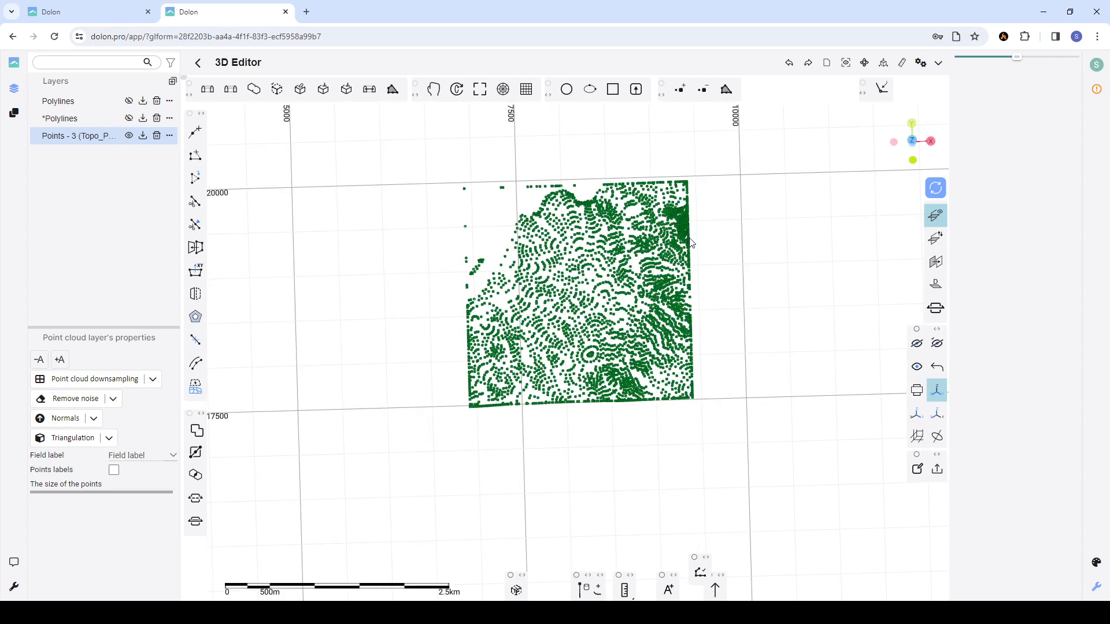
- Try building a surface from only the points in the cloud's northeast corner, and undo it
{"action": "left_click_drag", "start_coordinate": [431, 154], "coordinate": [744, 433]}
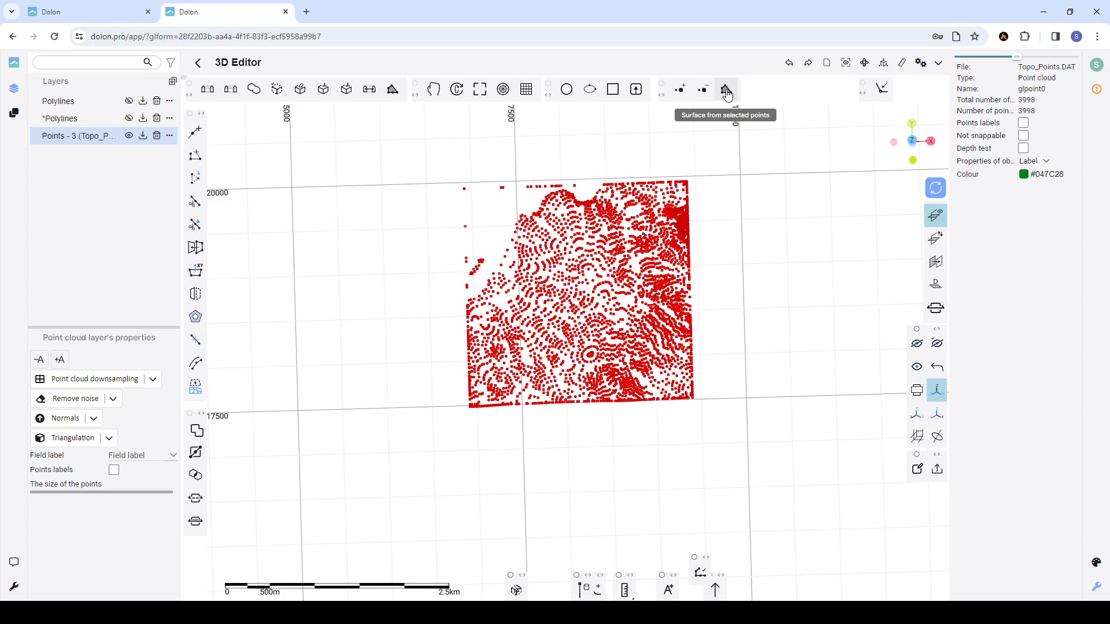
{"action": "key", "text": "Escape"}
{"action": "scroll", "coordinate": [698, 187], "scroll_direction": "up", "scroll_amount": 3}
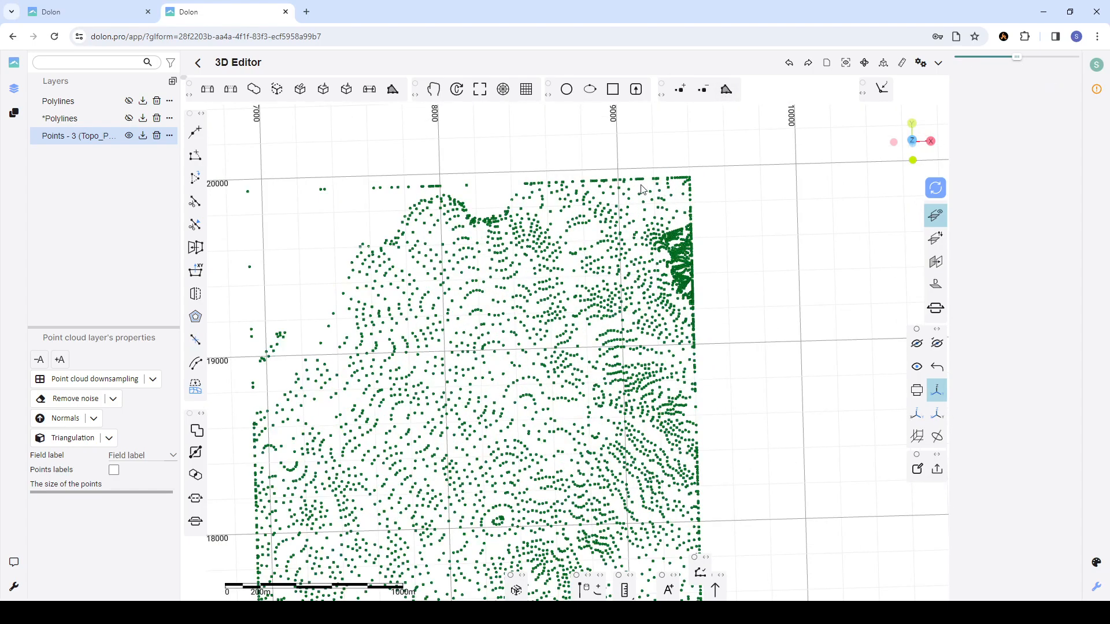
{"action": "scroll", "coordinate": [630, 169], "scroll_direction": "up", "scroll_amount": 2}
{"action": "left_click_drag", "start_coordinate": [578, 171], "coordinate": [771, 363]}
{"action": "left_click", "coordinate": [725, 90]}
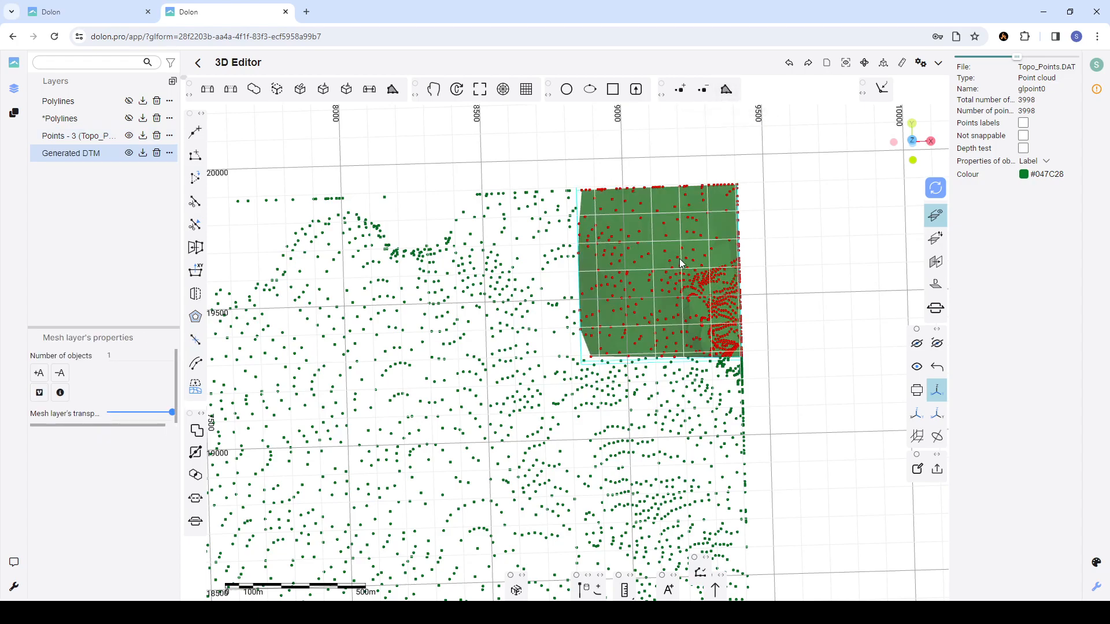
{"action": "scroll", "coordinate": [789, 246], "scroll_direction": "down", "scroll_amount": 1}
{"action": "left_click", "coordinate": [741, 230]}
{"action": "left_click", "coordinate": [776, 222]}
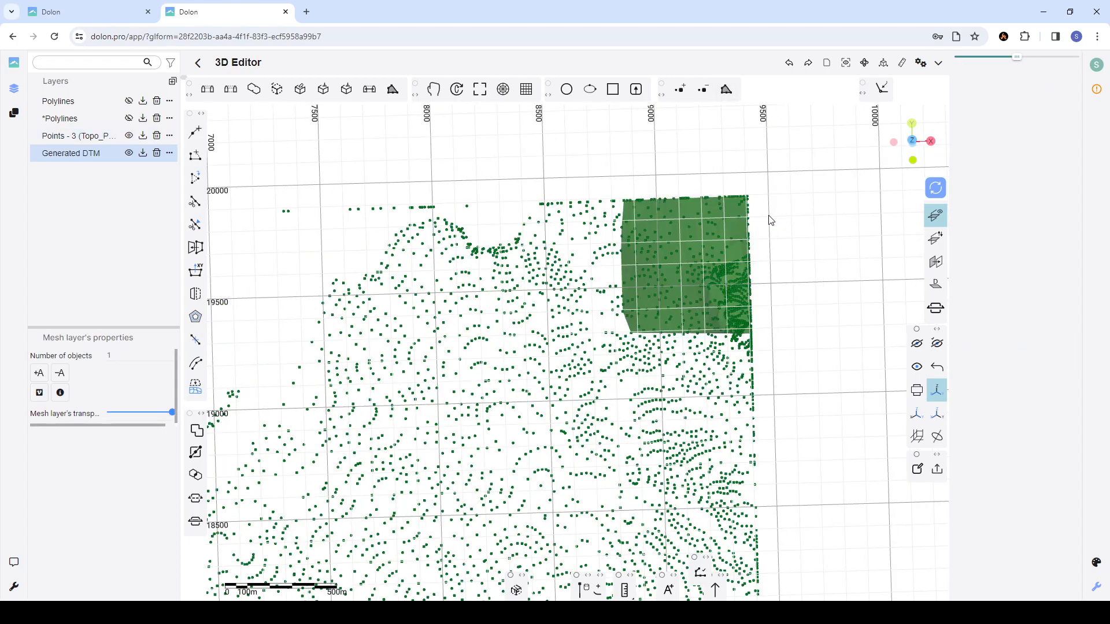
{"action": "key", "text": "ctrl+z"}
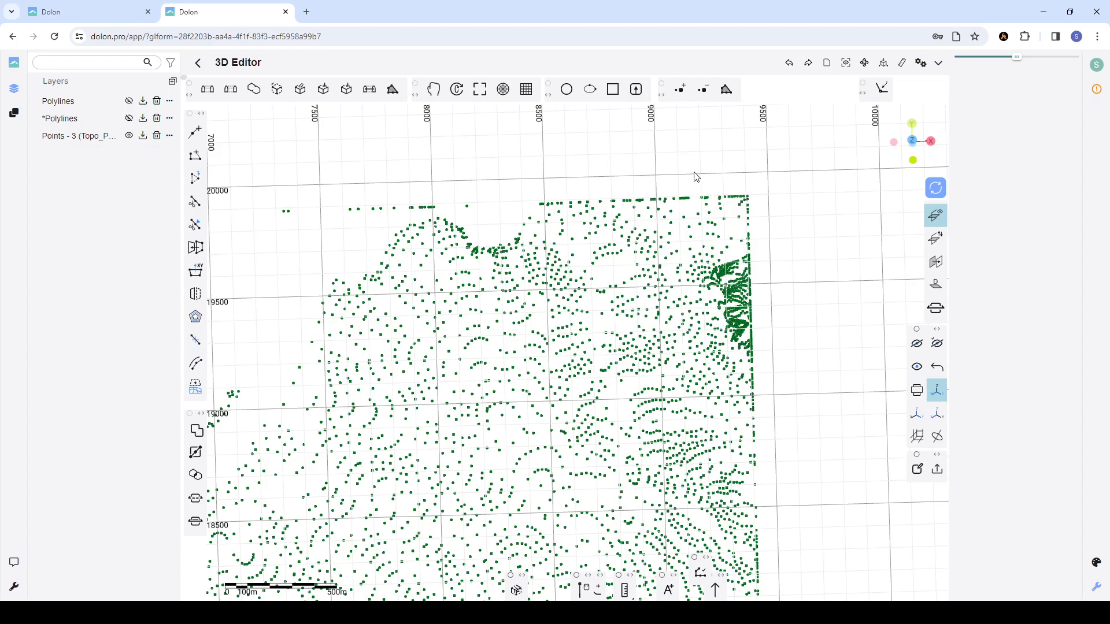
- Generate a surface from all points of the Topo_Points cloud
{"action": "scroll", "coordinate": [718, 168], "scroll_direction": "down", "scroll_amount": 4}
{"action": "left_click_drag", "start_coordinate": [470, 147], "coordinate": [776, 417]}
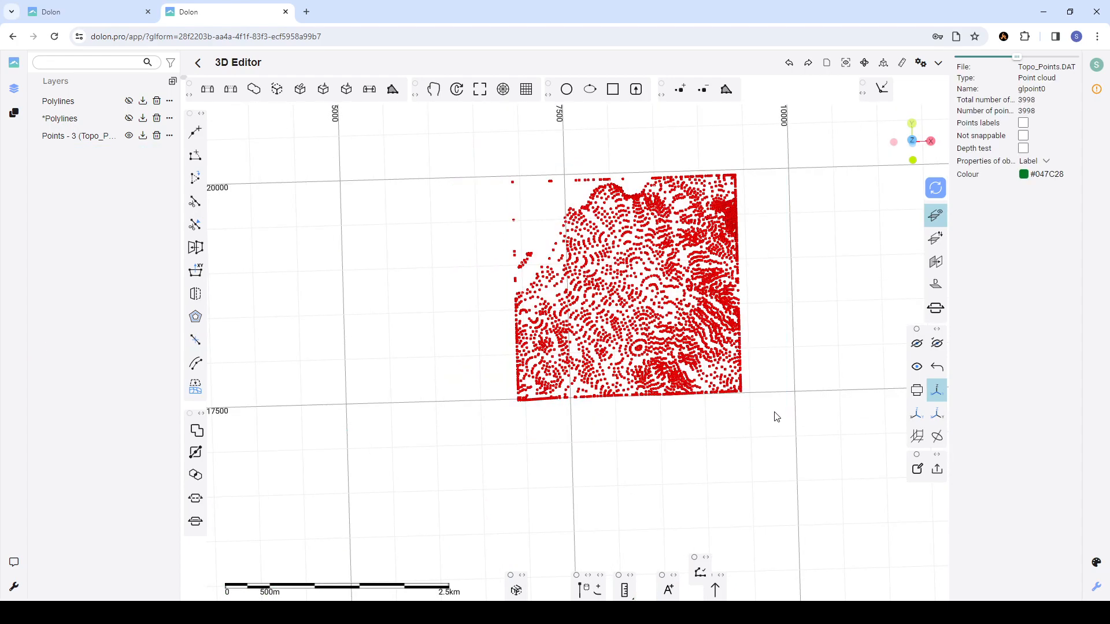
{"action": "left_click", "coordinate": [723, 97]}
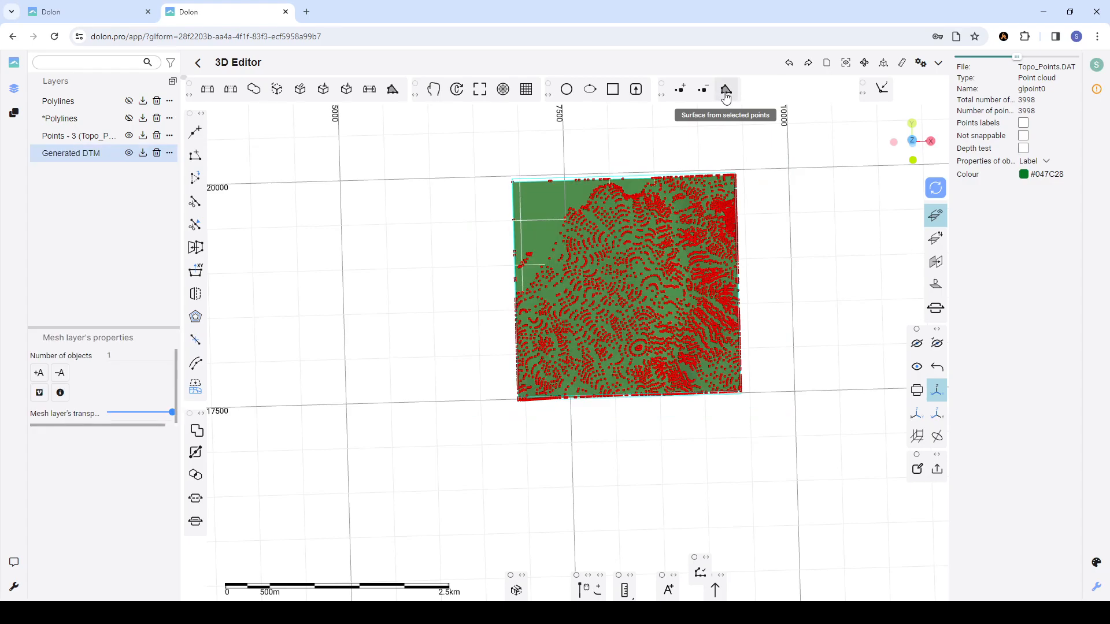
{"action": "left_click", "coordinate": [553, 207]}
{"action": "scroll", "coordinate": [619, 224], "scroll_direction": "up", "scroll_amount": 3}
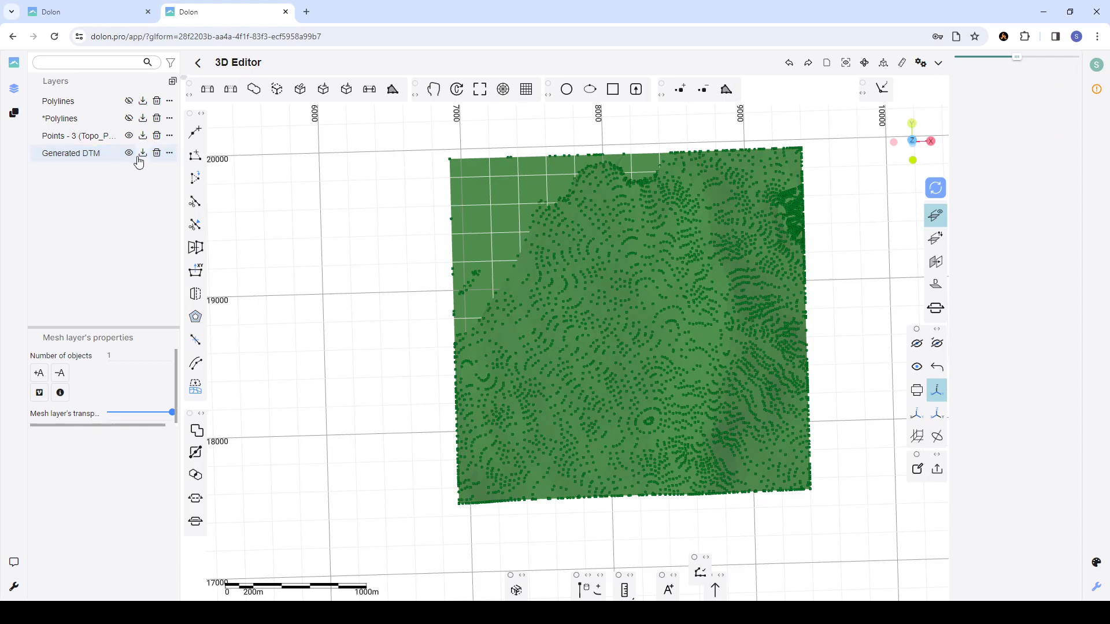
- Hide the point cloud layer and the XY grid, leaving only the generated terrain surface in view
{"action": "left_click", "coordinate": [129, 135]}
{"action": "scroll", "coordinate": [634, 246], "scroll_direction": "up", "scroll_amount": 2}
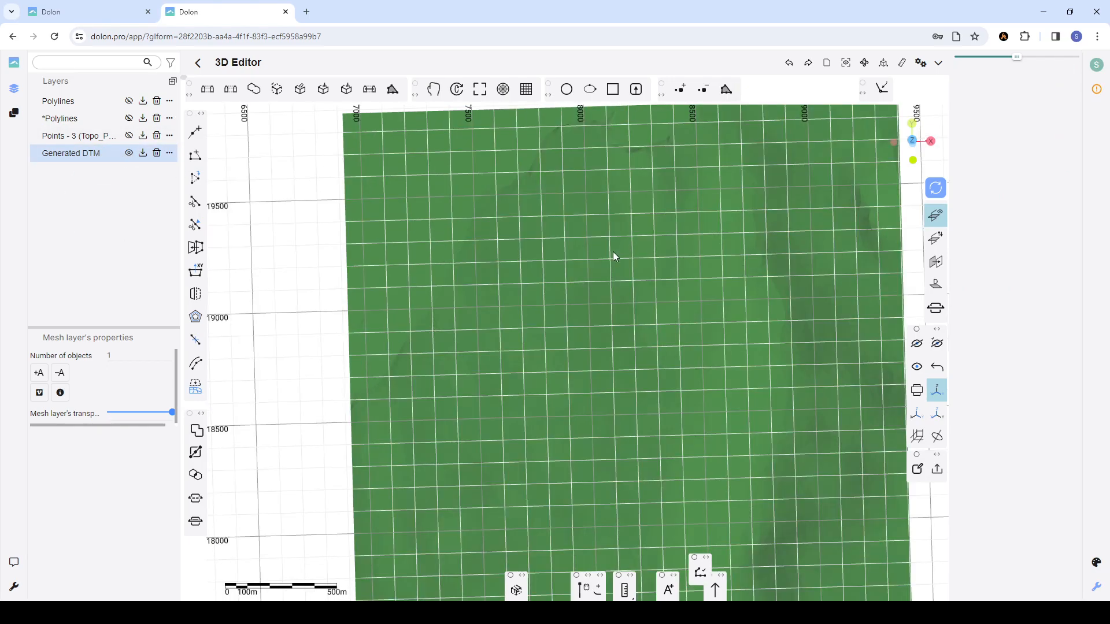
{"action": "left_click", "coordinate": [598, 256]}
{"action": "scroll", "coordinate": [598, 258], "scroll_direction": "down", "scroll_amount": 3}
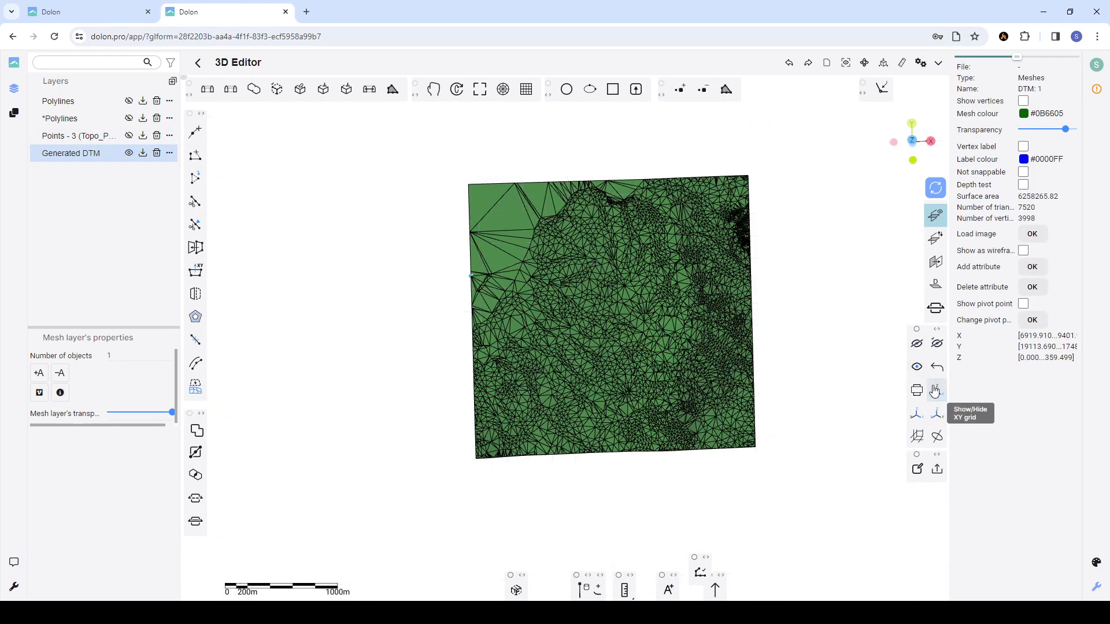
{"action": "left_click", "coordinate": [921, 369]}
- Examine the relief of the Generated DTM from tilted views, with and without its triangle edges
{"action": "scroll", "coordinate": [652, 301], "scroll_direction": "up", "scroll_amount": 1}
{"action": "left_click_drag", "start_coordinate": [592, 357], "coordinate": [792, 246]}
{"action": "left_click", "coordinate": [608, 365]}
{"action": "left_click", "coordinate": [788, 231]}
{"action": "left_click", "coordinate": [598, 296]}
{"action": "scroll", "coordinate": [552, 314], "scroll_direction": "down", "scroll_amount": 5}
{"action": "left_click_drag", "start_coordinate": [553, 314], "coordinate": [549, 383]}
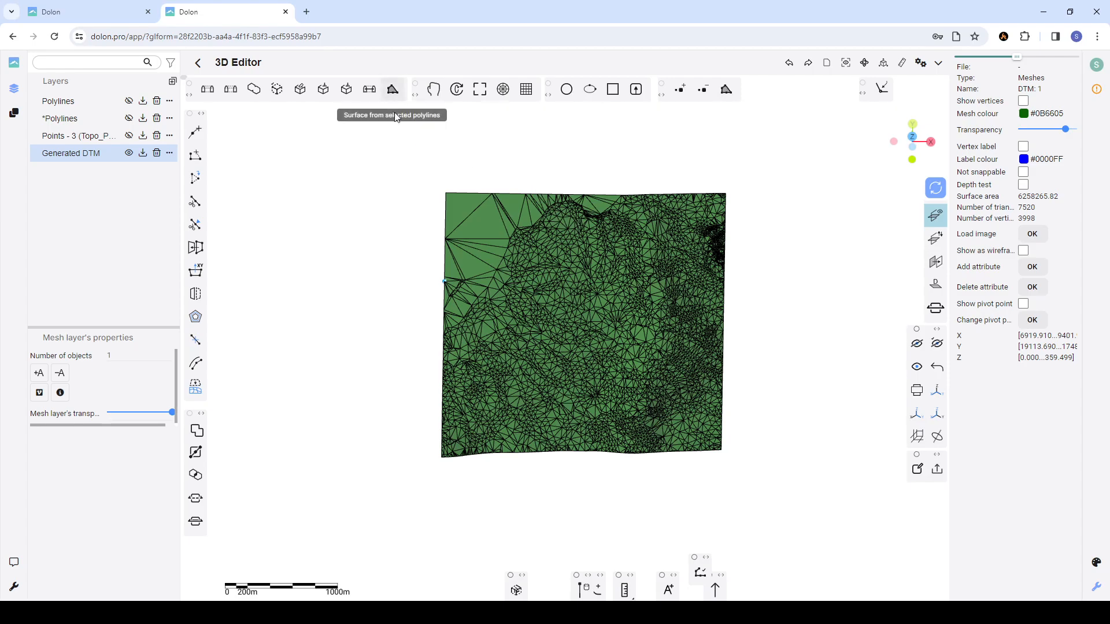
{"action": "left_click", "coordinate": [467, 176]}
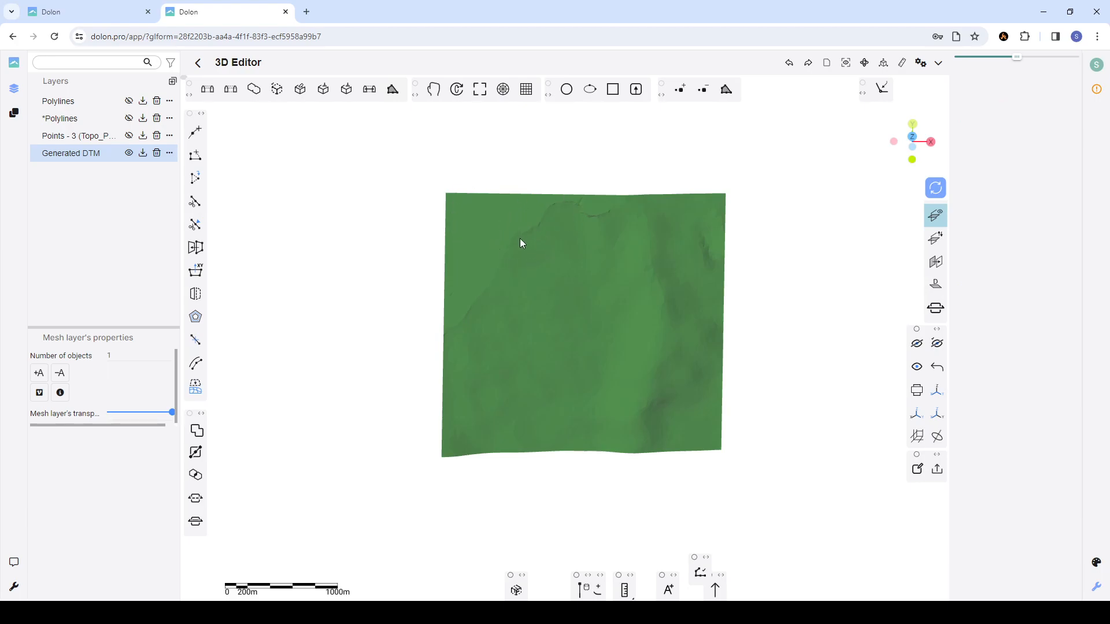
{"action": "left_click", "coordinate": [504, 239]}
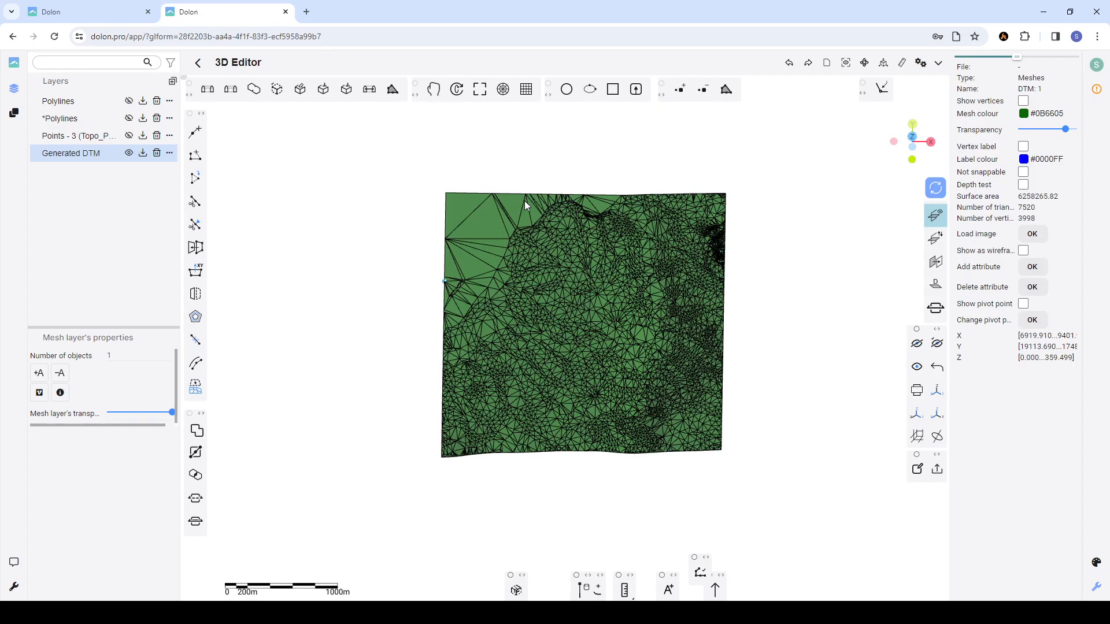
- Inspect the DTM's triangulation closely around the large triangles in its northwest corner
{"action": "left_click", "coordinate": [503, 181]}
{"action": "left_click", "coordinate": [473, 216]}
{"action": "scroll", "coordinate": [491, 165], "scroll_direction": "up", "scroll_amount": 1}
{"action": "scroll", "coordinate": [417, 166], "scroll_direction": "down", "scroll_amount": 2}
{"action": "scroll", "coordinate": [475, 222], "scroll_direction": "up", "scroll_amount": 2}
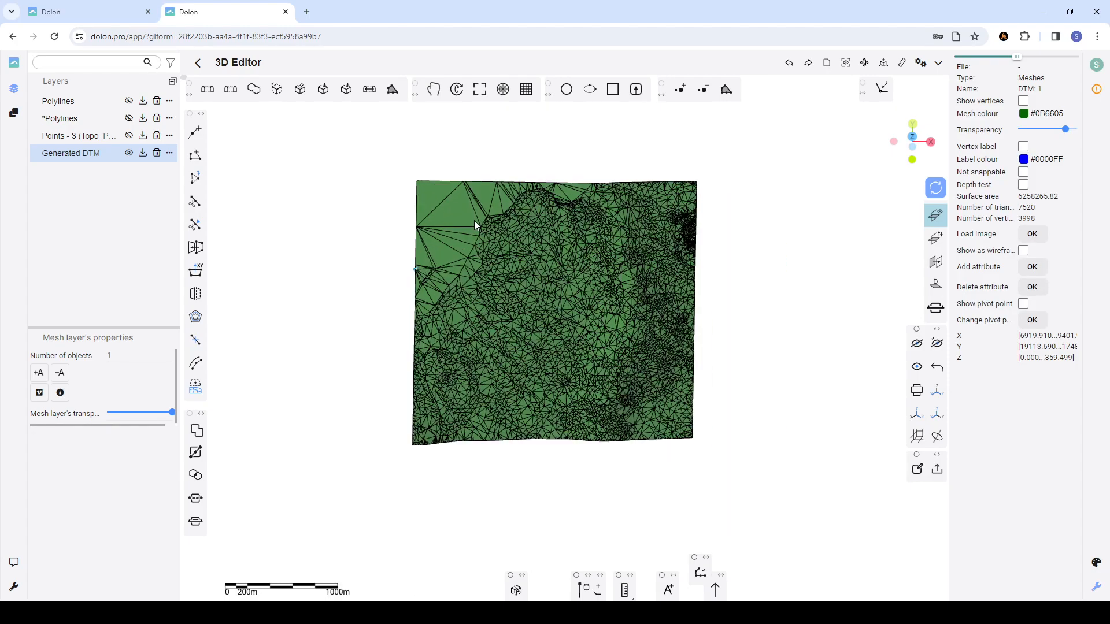
{"action": "left_click_drag", "start_coordinate": [478, 223], "coordinate": [550, 227]}
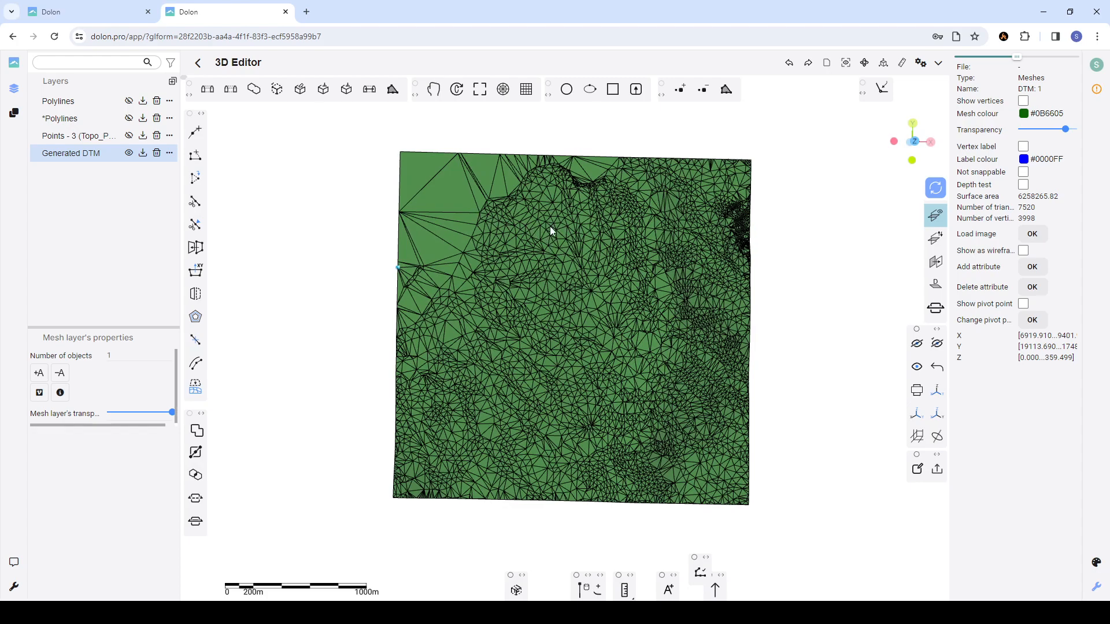
{"action": "scroll", "coordinate": [577, 232], "scroll_direction": "down", "scroll_amount": 2}
{"action": "right_click_drag", "start_coordinate": [580, 234], "coordinate": [595, 235]}
{"action": "left_click_drag", "start_coordinate": [594, 234], "coordinate": [503, 198]}
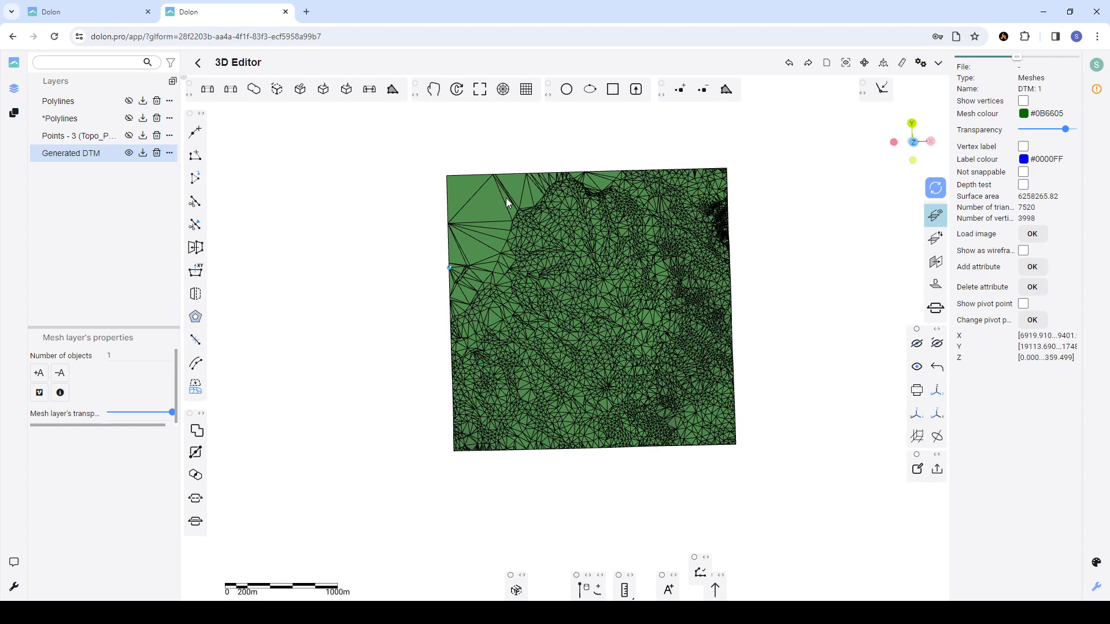
{"action": "scroll", "coordinate": [511, 217], "scroll_direction": "up", "scroll_amount": 5}
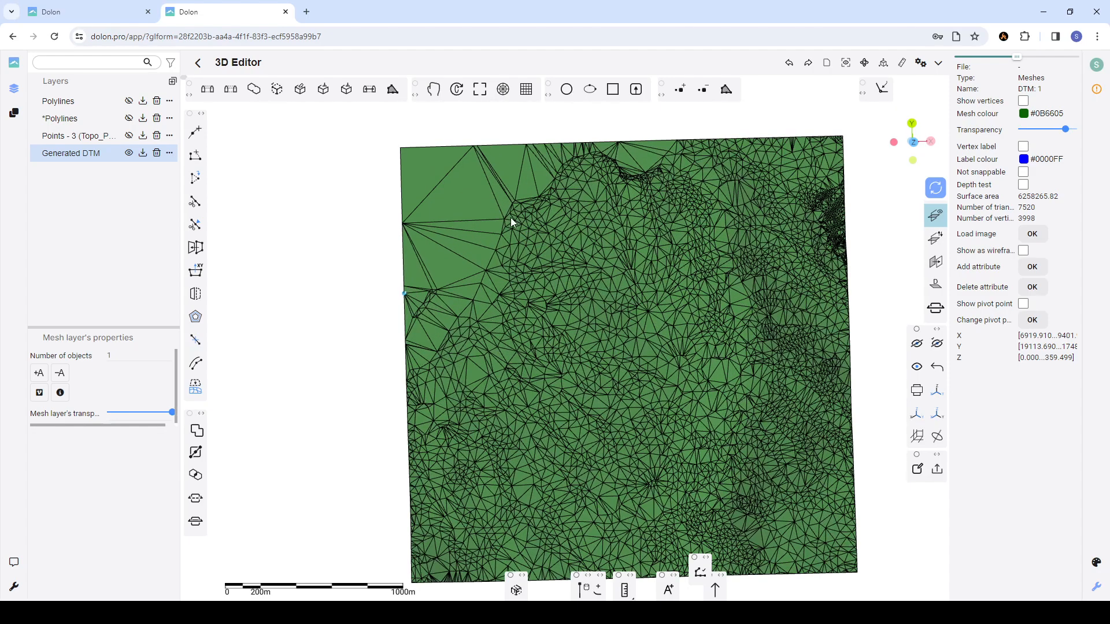
{"action": "scroll", "coordinate": [509, 218], "scroll_direction": "down", "scroll_amount": 1}
{"action": "scroll", "coordinate": [510, 219], "scroll_direction": "down", "scroll_amount": 2}
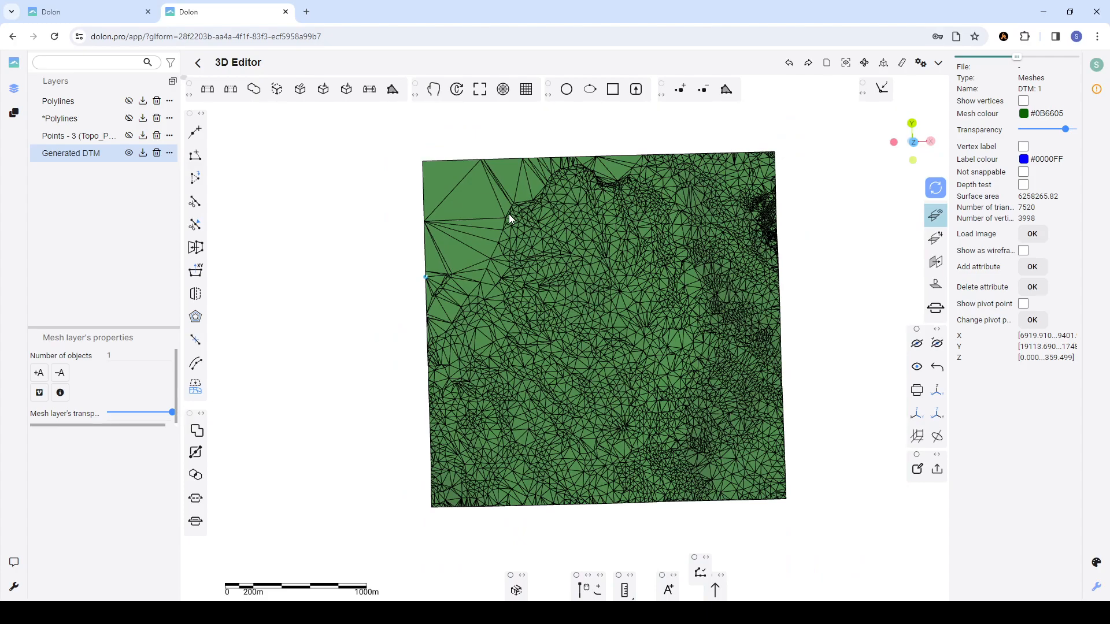
- Heal the selected DTM mesh and check its triangulation from a tilted view
{"action": "left_click", "coordinate": [303, 94]}
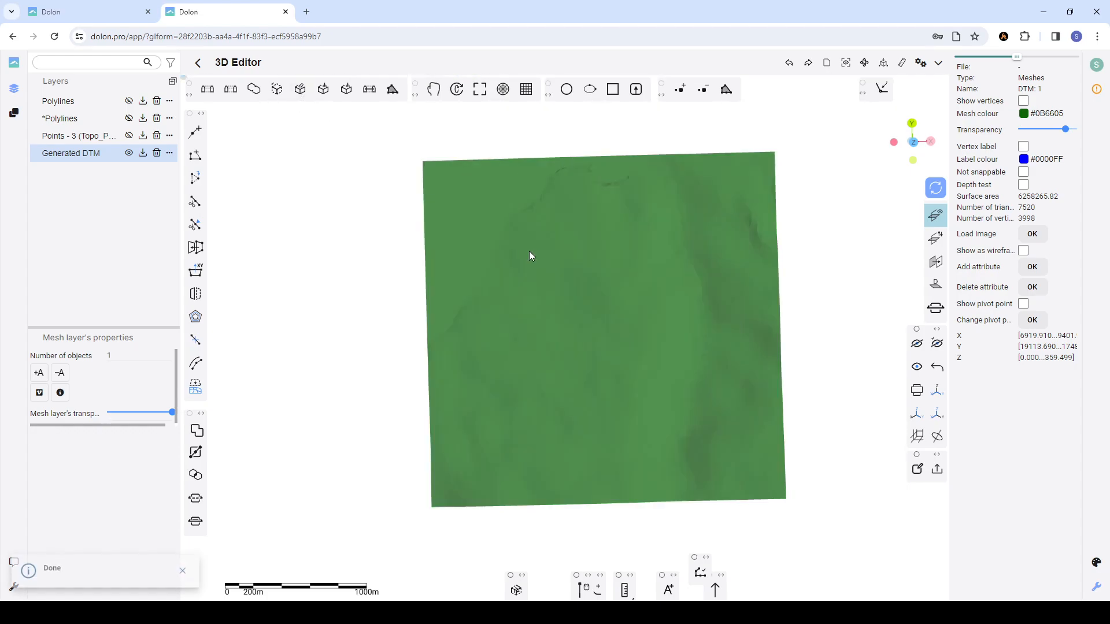
{"action": "left_click_drag", "start_coordinate": [582, 322], "coordinate": [553, 322]}
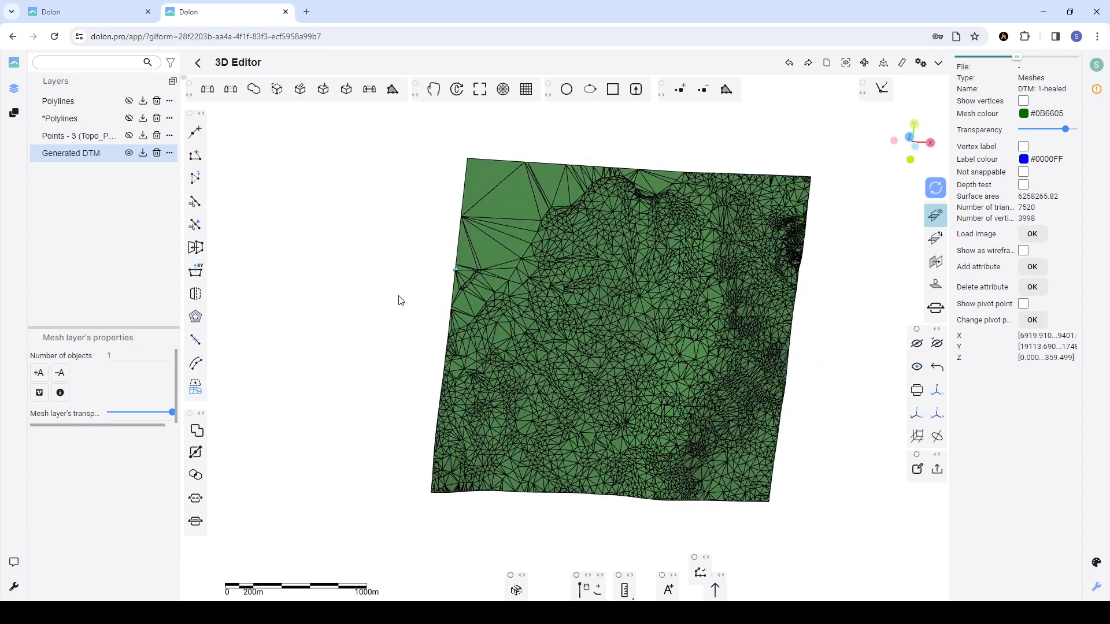
{"action": "scroll", "coordinate": [541, 300], "scroll_direction": "down", "scroll_amount": 3}
{"action": "scroll", "coordinate": [541, 301], "scroll_direction": "up", "scroll_amount": 3}
{"action": "left_click", "coordinate": [370, 265]}
{"action": "left_click", "coordinate": [618, 247]}
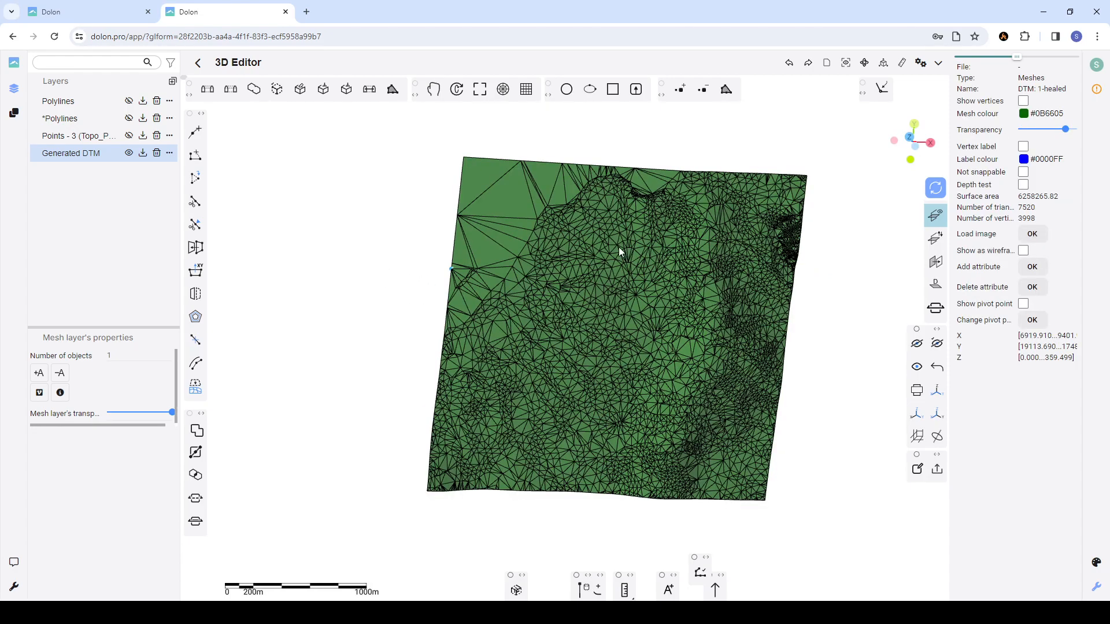
- Draw a closed polyline about 5500 m long around the middle of the DTM surface in the top view
{"action": "left_click", "coordinate": [909, 138]}
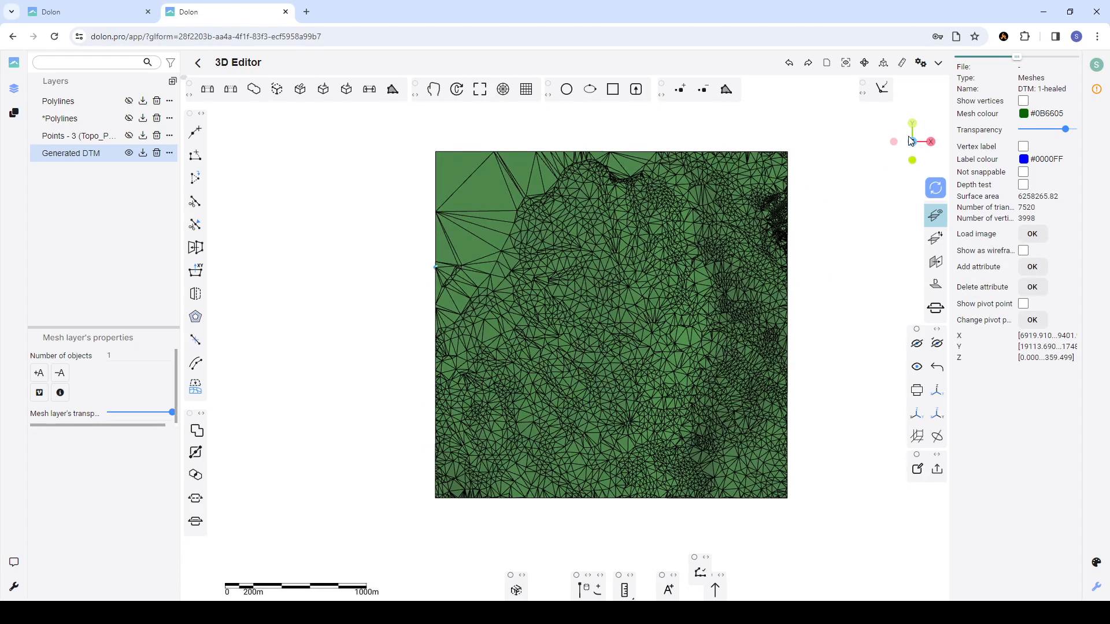
{"action": "left_click", "coordinate": [462, 147]}
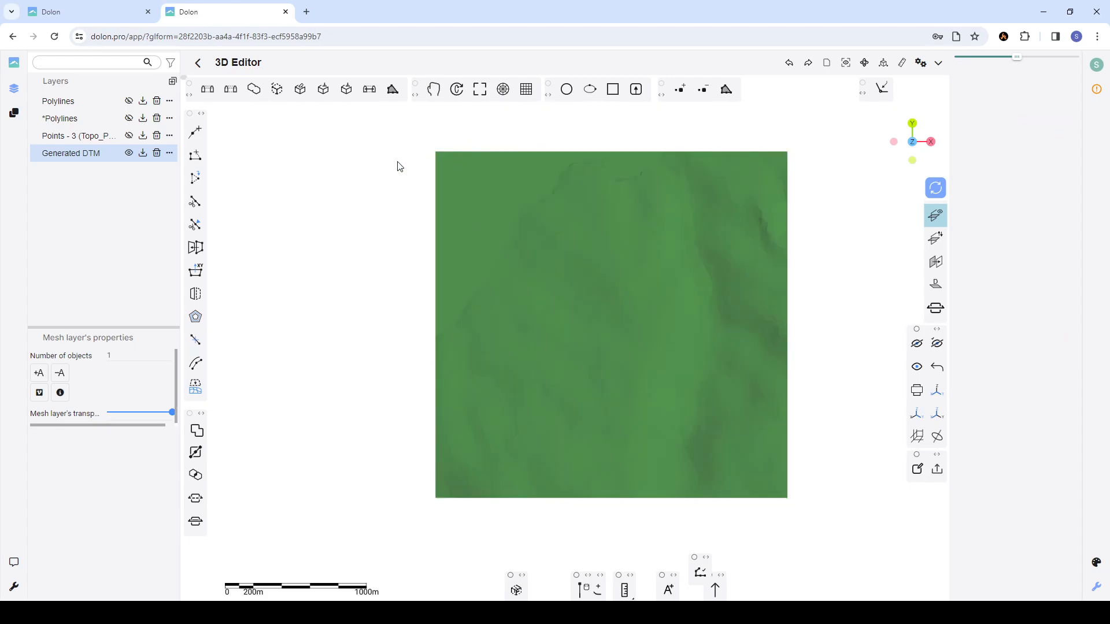
{"action": "left_click", "coordinate": [196, 133]}
{"action": "left_click", "coordinate": [552, 230]}
{"action": "left_click", "coordinate": [508, 286]}
{"action": "left_click", "coordinate": [501, 329]}
{"action": "left_click", "coordinate": [533, 385]}
{"action": "left_click", "coordinate": [552, 445]}
{"action": "left_click", "coordinate": [622, 444]}
{"action": "left_click", "coordinate": [674, 459]}
{"action": "left_click", "coordinate": [713, 428]}
{"action": "left_click", "coordinate": [744, 365]}
{"action": "left_click", "coordinate": [742, 300]}
{"action": "left_click", "coordinate": [711, 241]}
{"action": "left_click", "coordinate": [661, 241]}
{"action": "left_click", "coordinate": [599, 224]}
{"action": "left_click", "coordinate": [581, 228]}
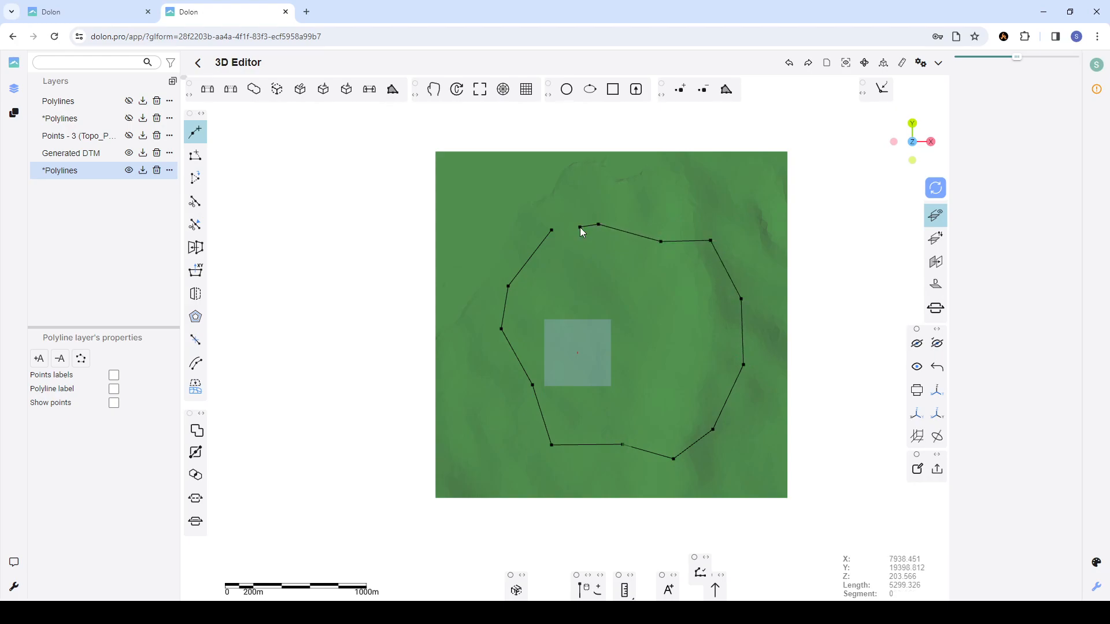
{"action": "key", "text": "c"}
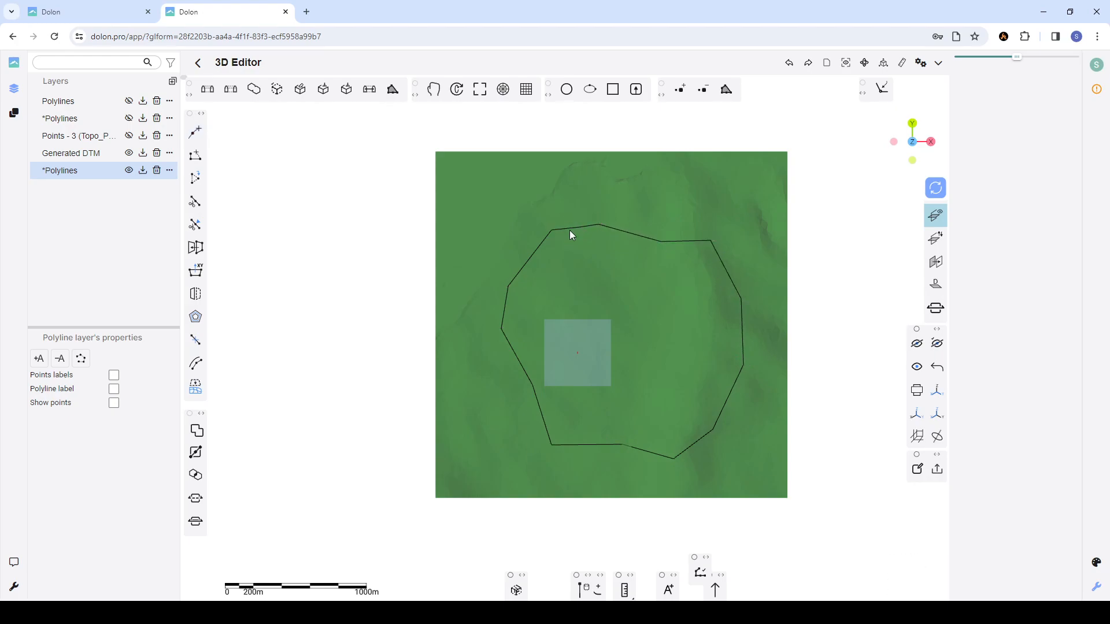
- Inspect the closed polyline against the terrain in a tilted view, and select the DTM mesh
{"action": "left_click", "coordinate": [584, 227]}
{"action": "middle_click_drag", "start_coordinate": [571, 411], "coordinate": [576, 335]}
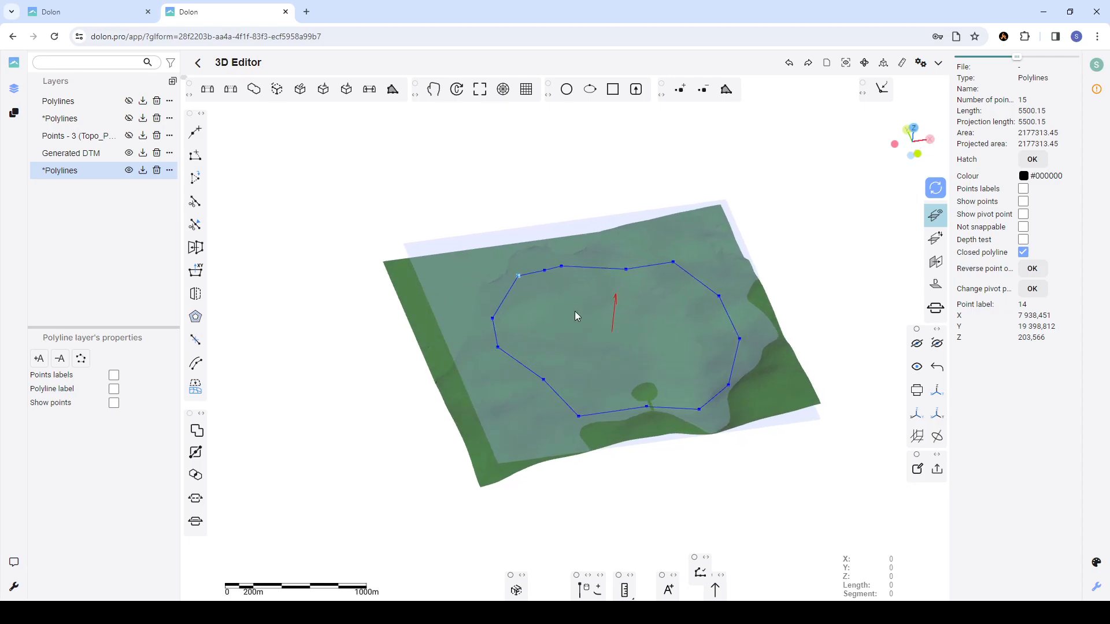
{"action": "left_click", "coordinate": [444, 359]}
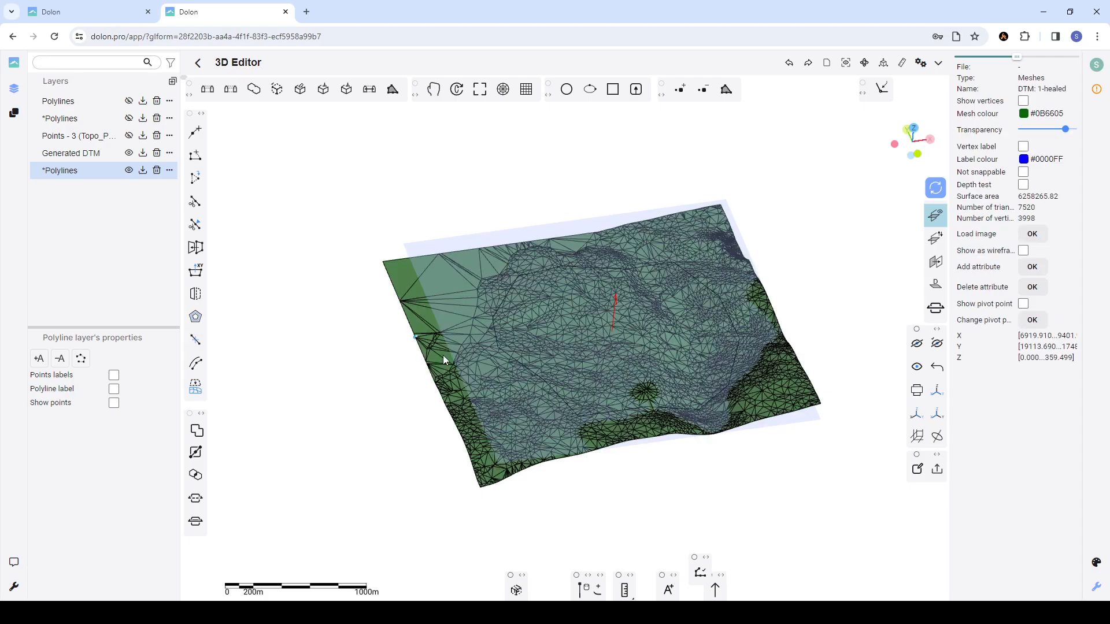
- Drape the closed polyline onto the DTM mesh using both selected objects, and clear the selection
{"action": "left_click", "coordinate": [495, 316]}
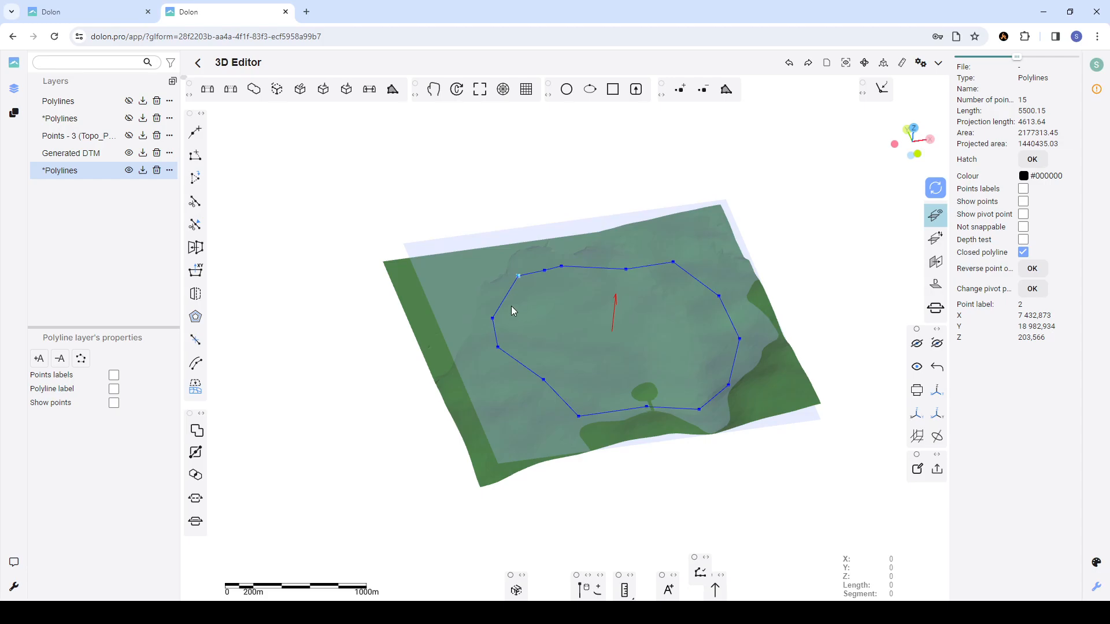
{"action": "left_click", "coordinate": [553, 220]}
{"action": "left_click", "coordinate": [521, 281]}
{"action": "left_click", "coordinate": [444, 362]}
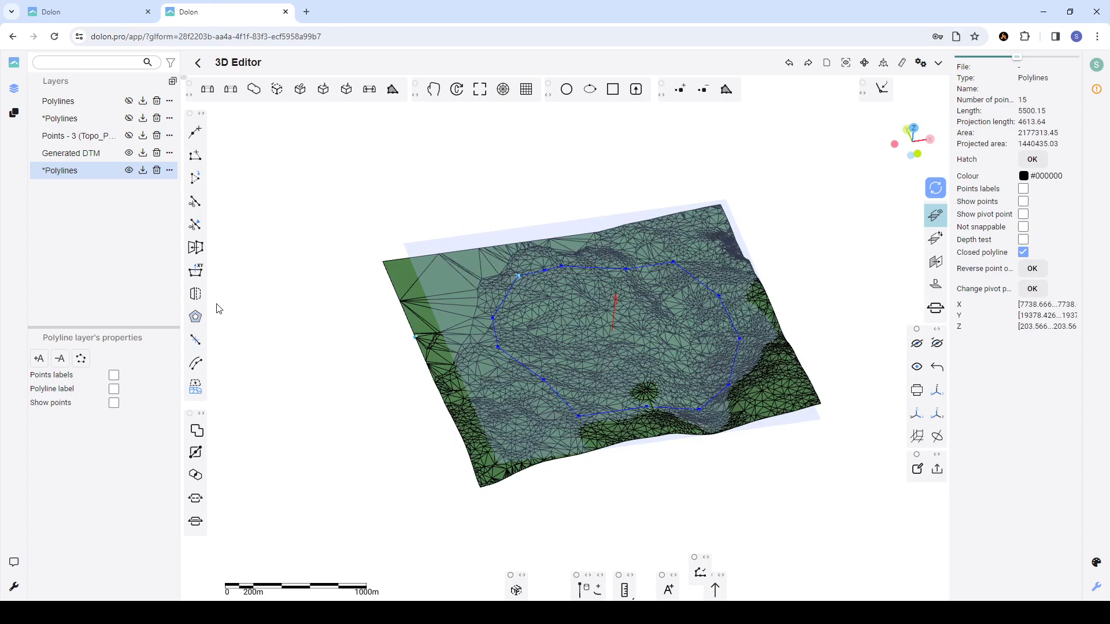
{"action": "left_click", "coordinate": [194, 390]}
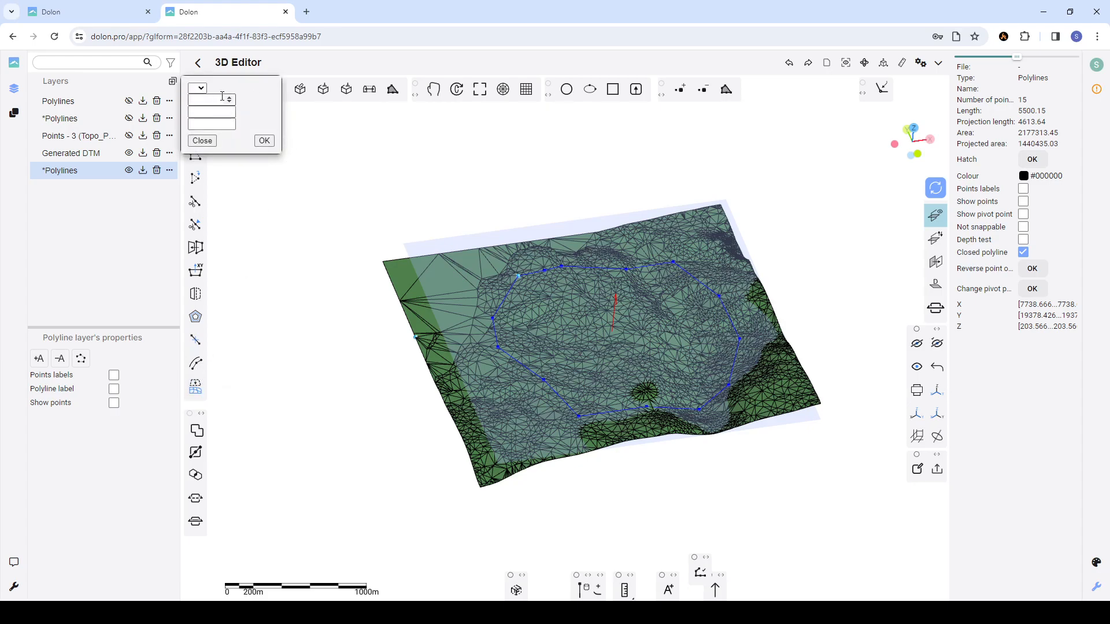
{"action": "left_click", "coordinate": [196, 127]}
{"action": "left_click", "coordinate": [263, 141]}
{"action": "key", "text": "Escape"}
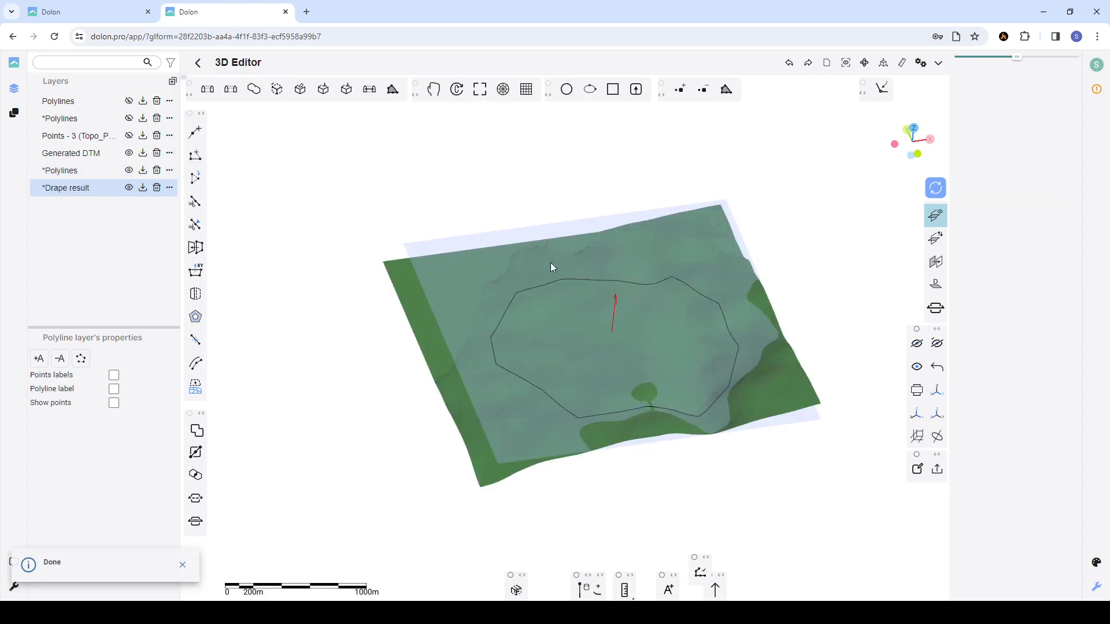
- Examine how the draped polyline follows the terrain from close-up and tilted views, and select it
{"action": "left_click", "coordinate": [549, 283]}
{"action": "scroll", "coordinate": [591, 269], "scroll_direction": "up", "scroll_amount": 5}
{"action": "scroll", "coordinate": [582, 276], "scroll_direction": "down", "scroll_amount": 5}
{"action": "left_click_drag", "start_coordinate": [581, 277], "coordinate": [543, 335]}
{"action": "left_click", "coordinate": [578, 278]}
{"action": "left_click", "coordinate": [817, 207]}
{"action": "left_click", "coordinate": [680, 235]}
{"action": "scroll", "coordinate": [670, 234], "scroll_direction": "up", "scroll_amount": 5}
{"action": "scroll", "coordinate": [667, 234], "scroll_direction": "down", "scroll_amount": 5}
{"action": "left_click_drag", "start_coordinate": [663, 208], "coordinate": [584, 223]}
{"action": "left_click", "coordinate": [595, 199]}
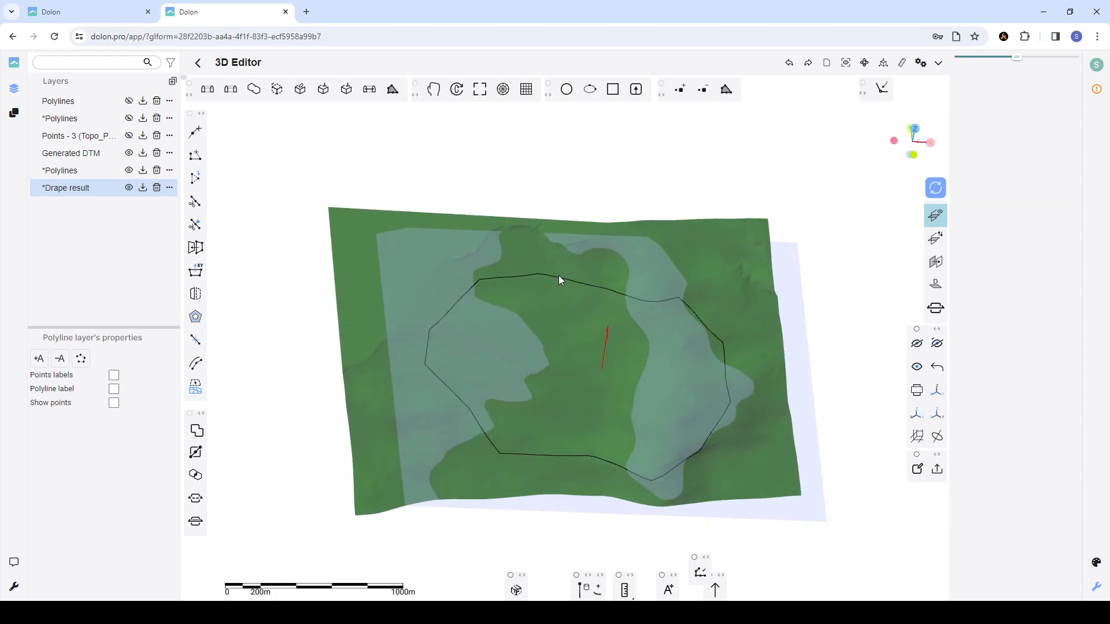
{"action": "left_click", "coordinate": [557, 278]}
{"action": "left_click", "coordinate": [575, 191]}
{"action": "left_click", "coordinate": [525, 280]}
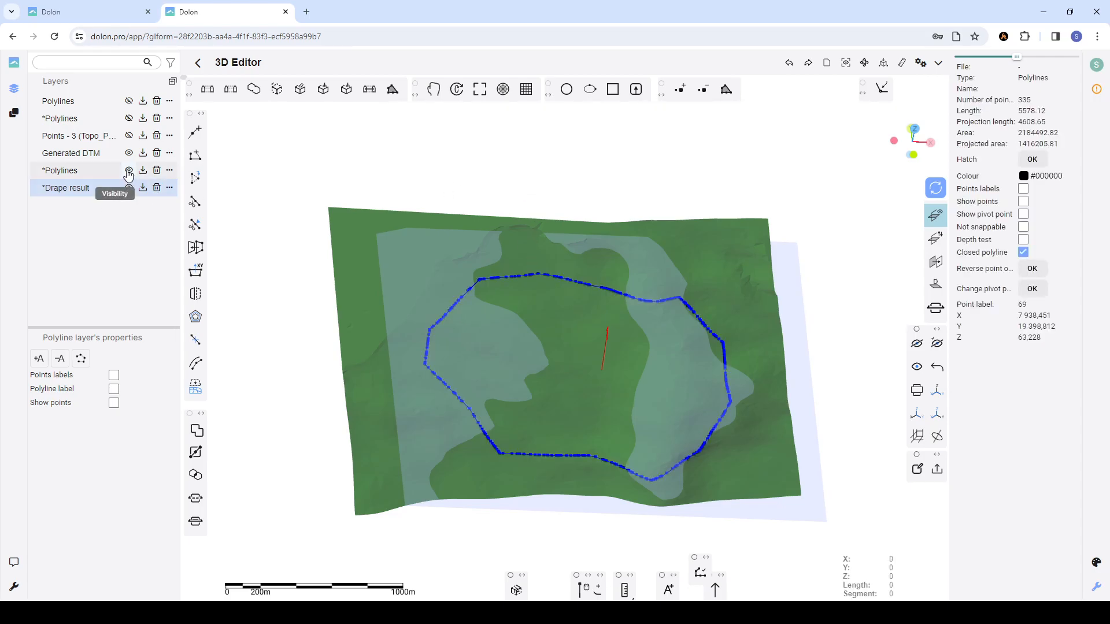
- Activate the lower Polylines layer, check the Drape result layer's content by hiding and showing it, and deselect the polyline
{"action": "left_click", "coordinate": [92, 175]}
{"action": "left_click", "coordinate": [129, 188]}
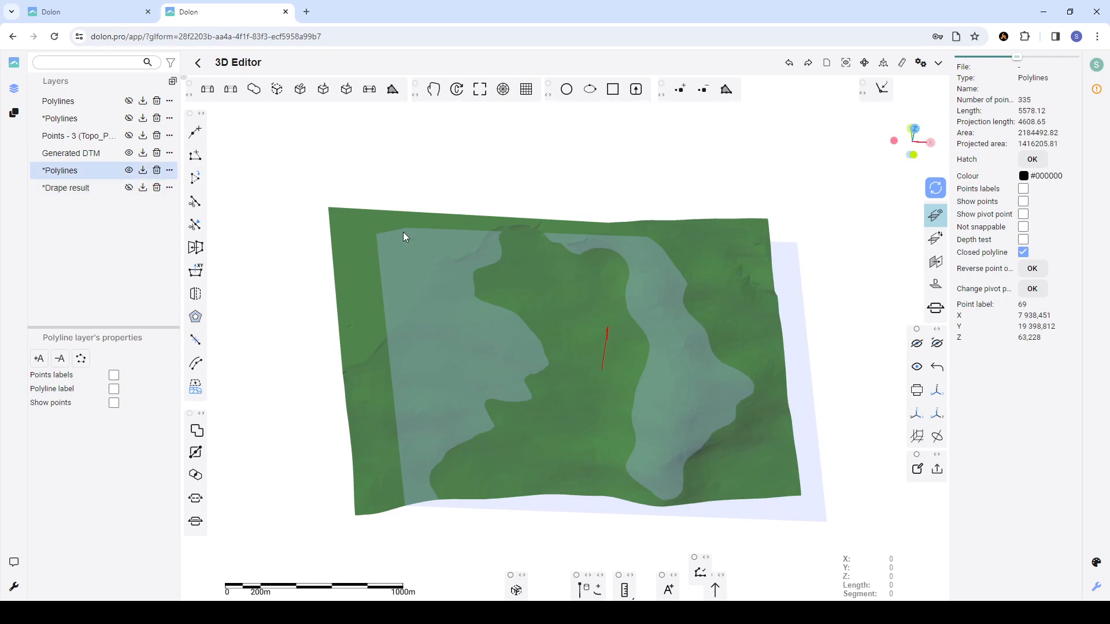
{"action": "left_click", "coordinate": [129, 188]}
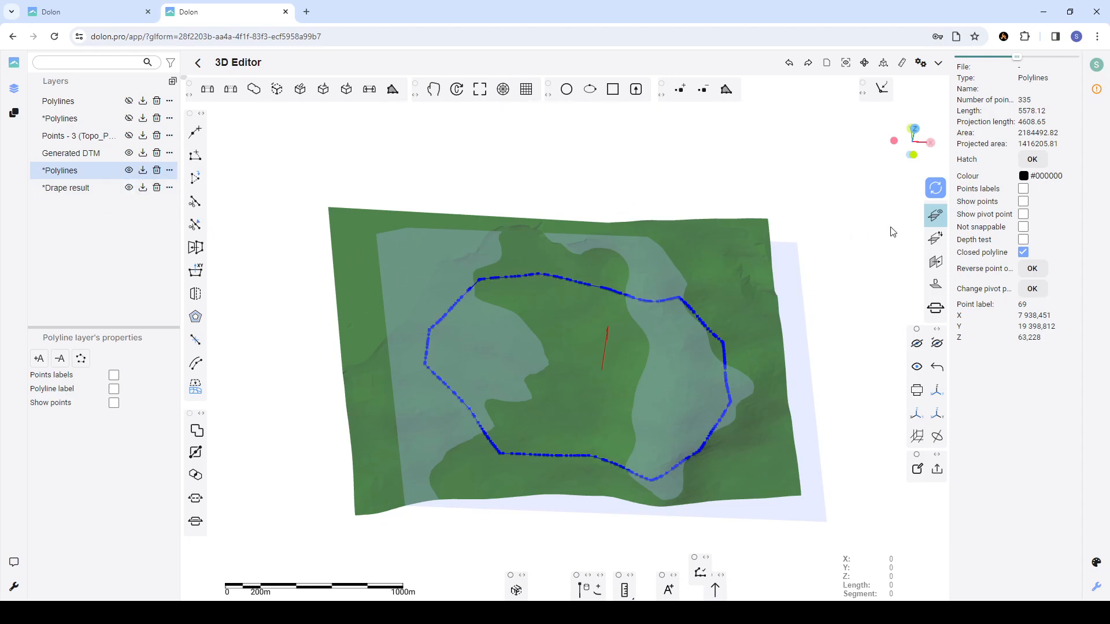
{"action": "left_click", "coordinate": [798, 208]}
{"action": "left_click", "coordinate": [747, 242]}
{"action": "left_click", "coordinate": [812, 203]}
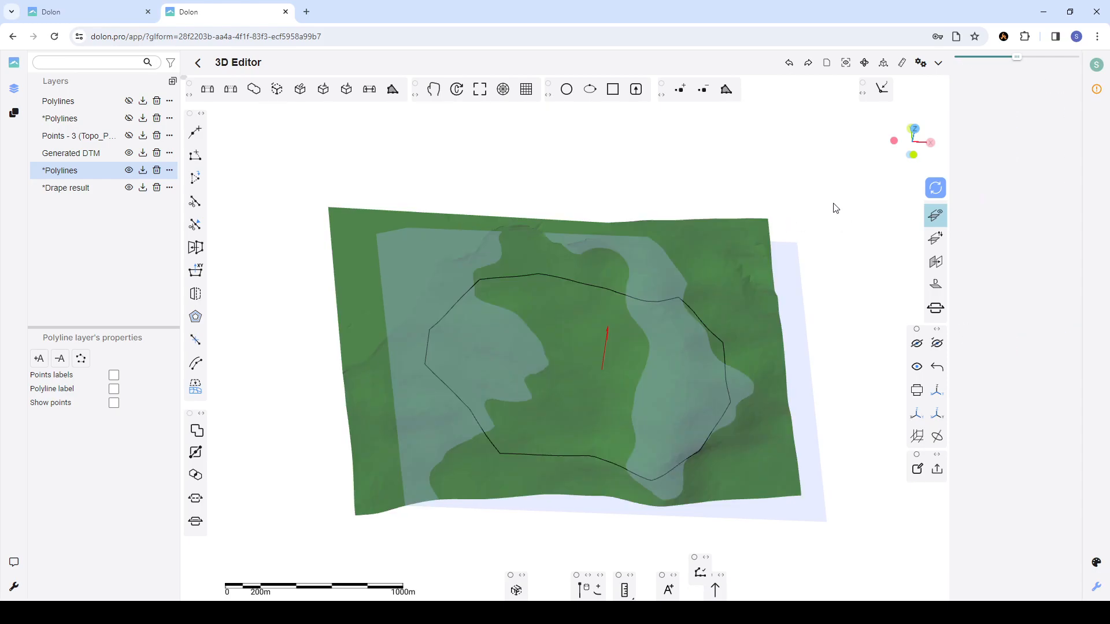
- Create a reference plane above the terrain from a horizontal line about 2390 m long drawn in the front view
{"action": "left_click", "coordinate": [915, 156]}
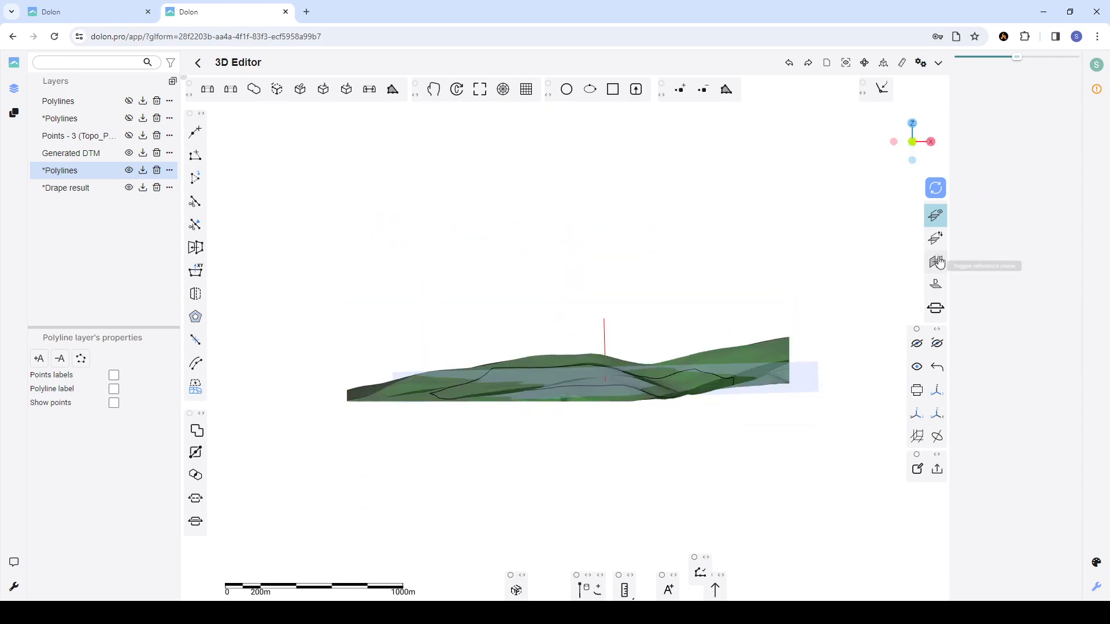
{"action": "left_click", "coordinate": [935, 284]}
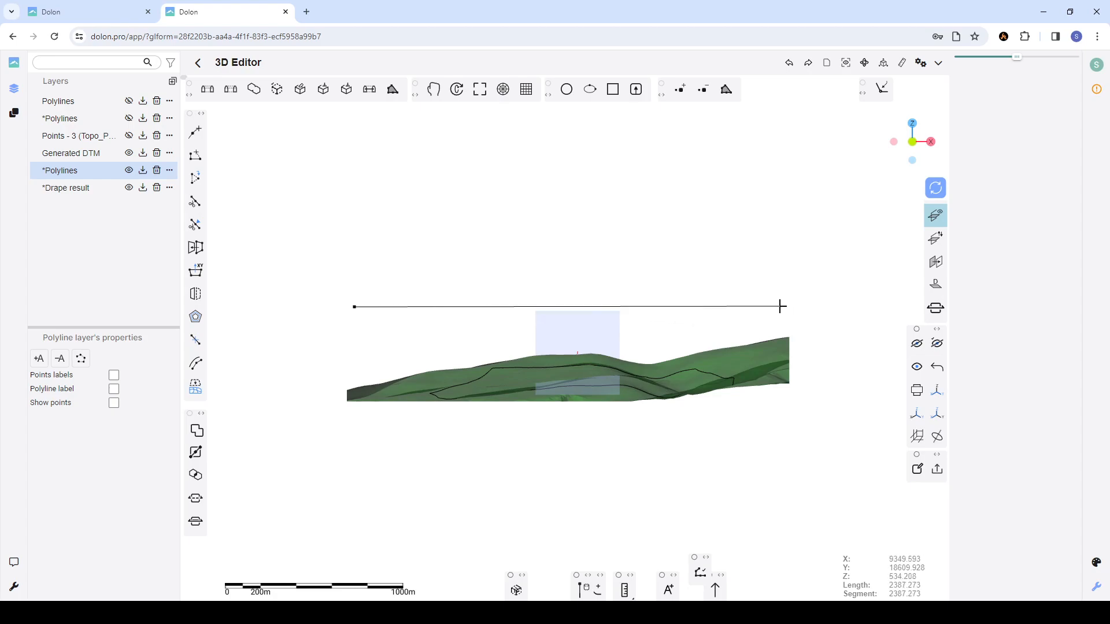
{"action": "left_click", "coordinate": [779, 306]}
{"action": "right_click", "coordinate": [783, 289]}
{"action": "left_click_drag", "start_coordinate": [844, 233], "coordinate": [448, 366]}
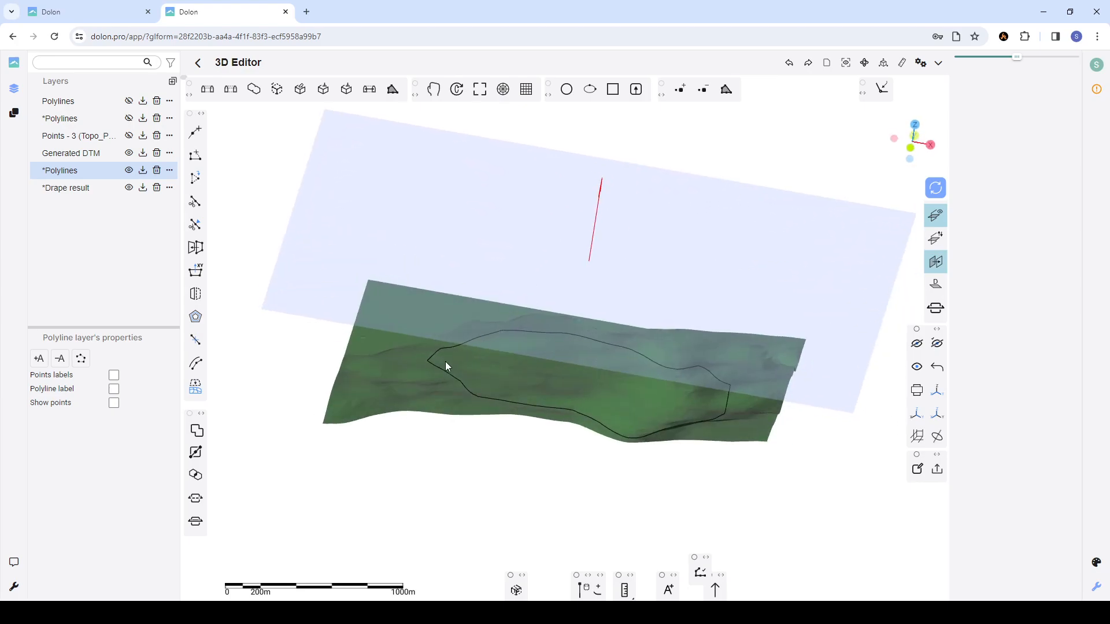
- Select the draped polyline and inspect its vertices closely on the terrain
{"action": "left_click", "coordinate": [431, 362]}
{"action": "scroll", "coordinate": [446, 375], "scroll_direction": "up", "scroll_amount": 2}
{"action": "scroll", "coordinate": [446, 376], "scroll_direction": "up", "scroll_amount": 8}
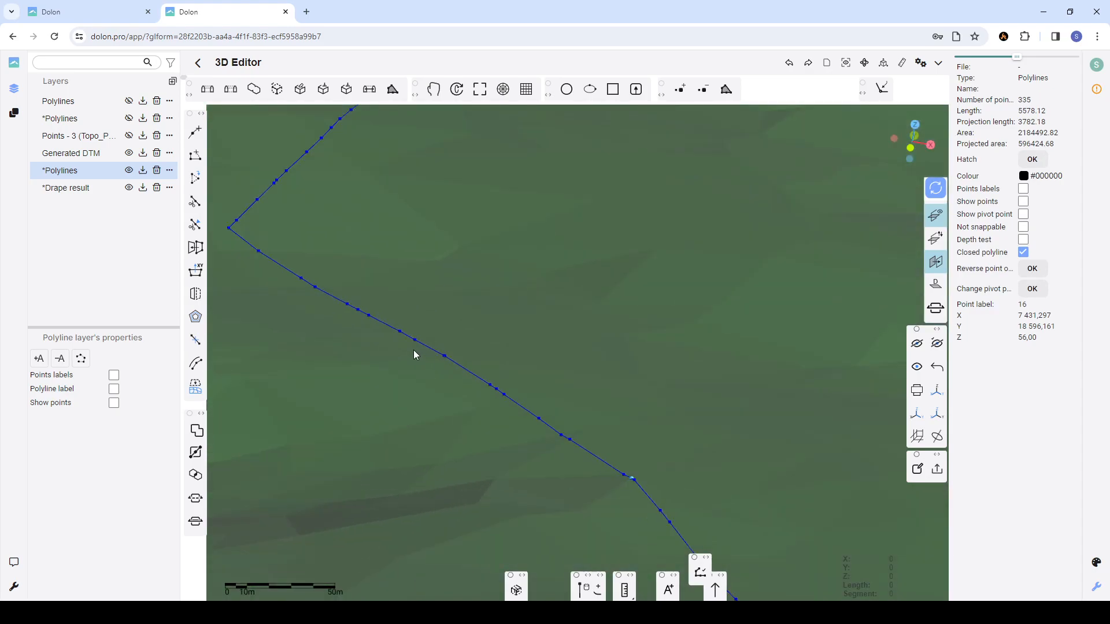
{"action": "scroll", "coordinate": [354, 305], "scroll_direction": "down", "scroll_amount": 5}
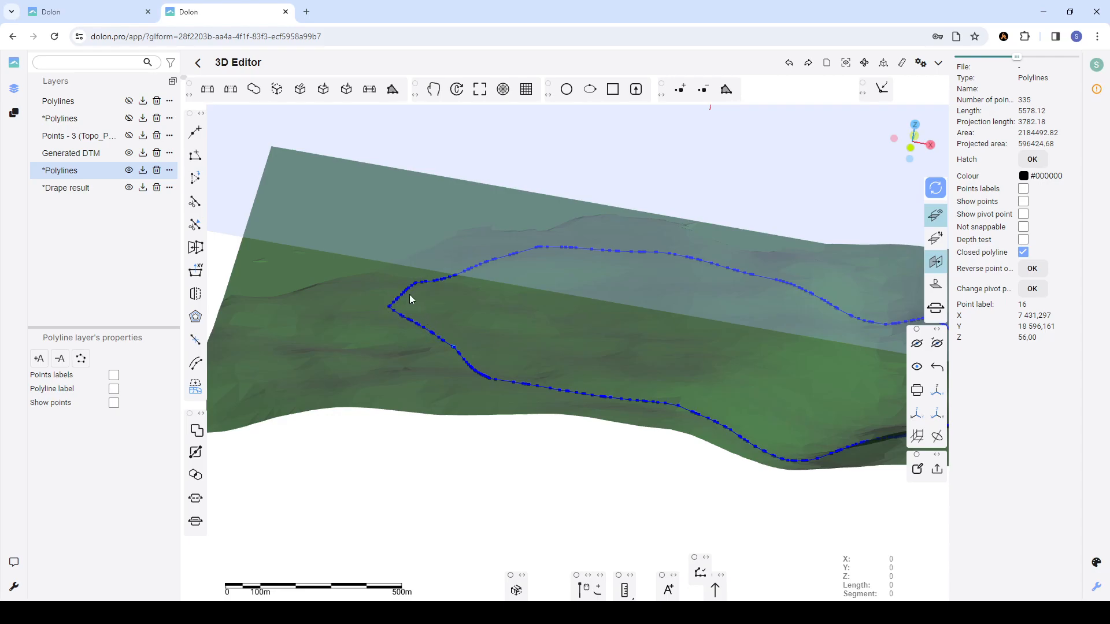
- Check that the draped polyline belongs to the Drape result layer by repeatedly hiding and showing that layer
{"action": "left_click", "coordinate": [71, 192]}
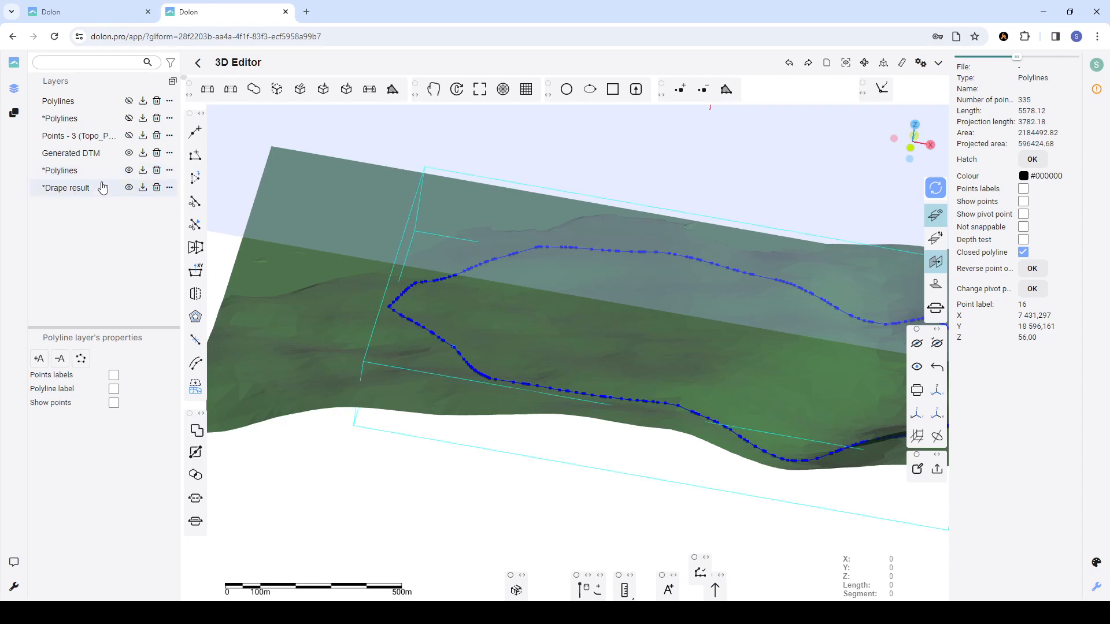
{"action": "left_click", "coordinate": [130, 189]}
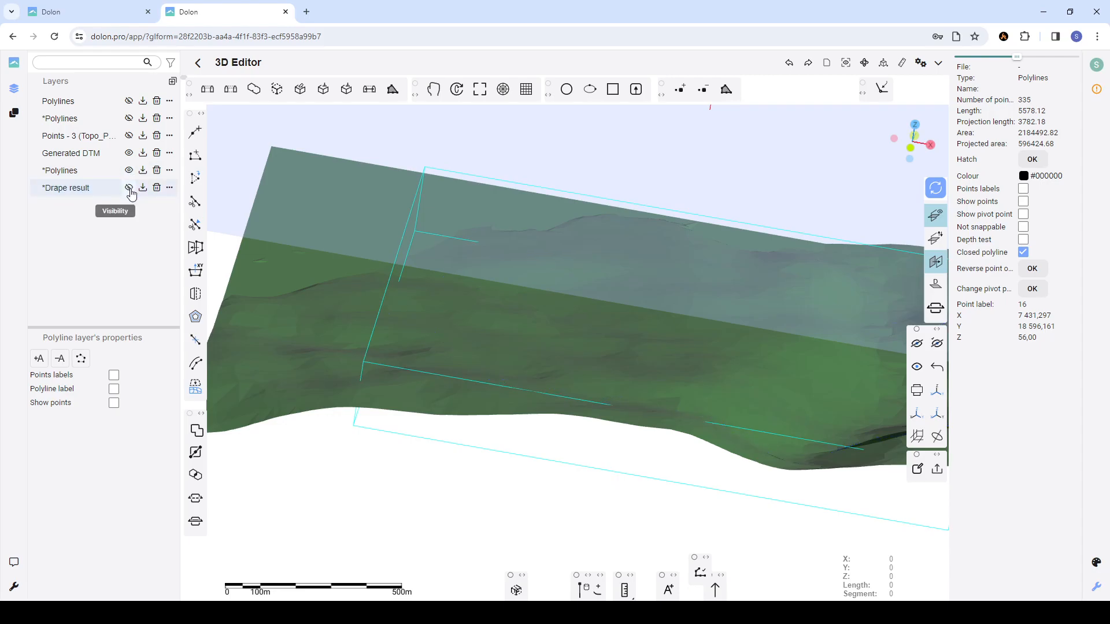
{"action": "left_click", "coordinate": [129, 189]}
{"action": "left_click", "coordinate": [129, 189]}
{"action": "left_click", "coordinate": [129, 189]}
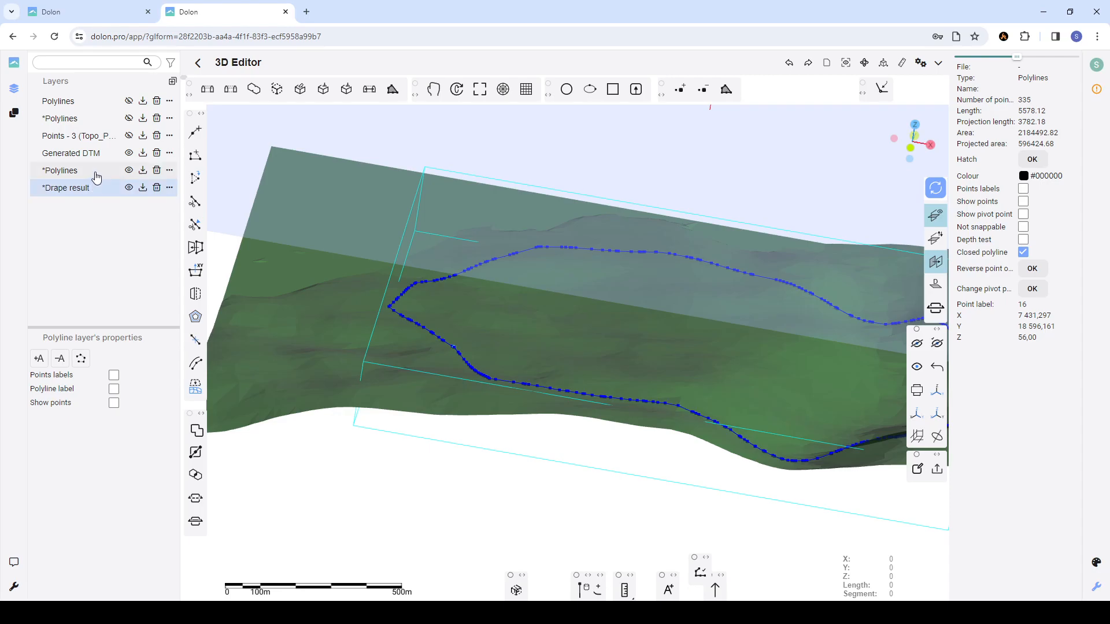
{"action": "left_click", "coordinate": [79, 172]}
{"action": "left_click", "coordinate": [130, 189]}
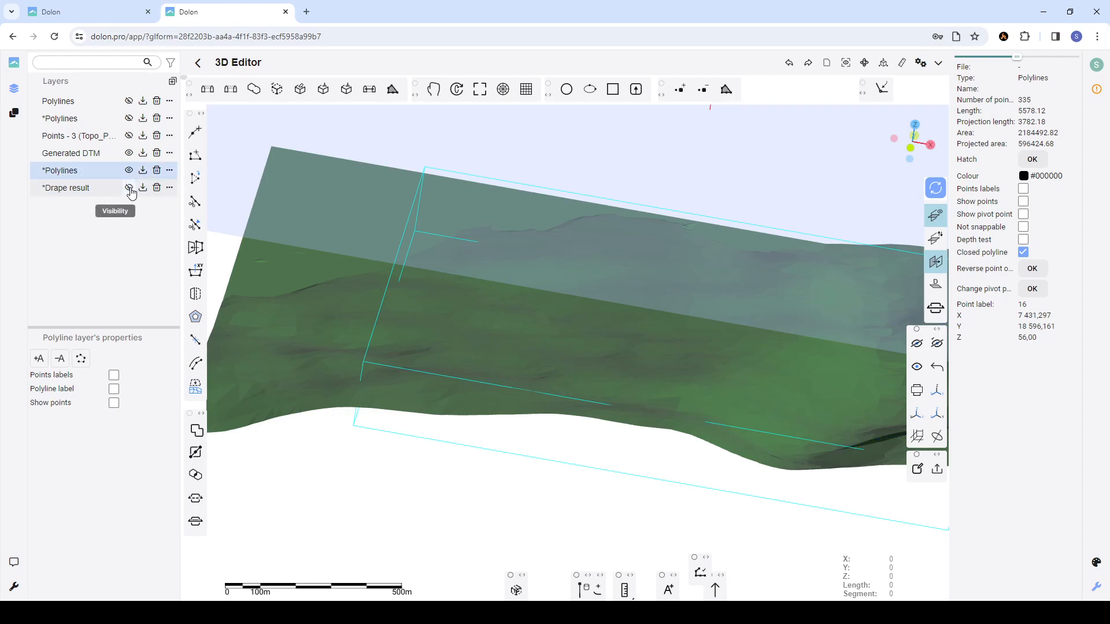
{"action": "left_click", "coordinate": [130, 188]}
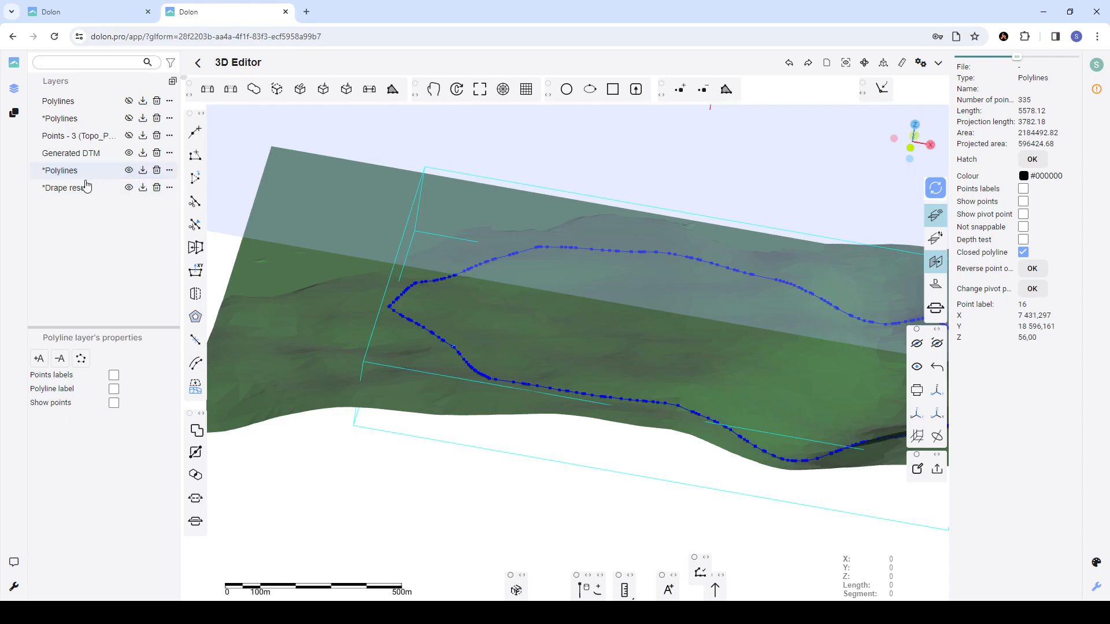
- Copy the draped polyline to the active Polylines layer and hide the Drape result layer
{"action": "left_click", "coordinate": [102, 174]}
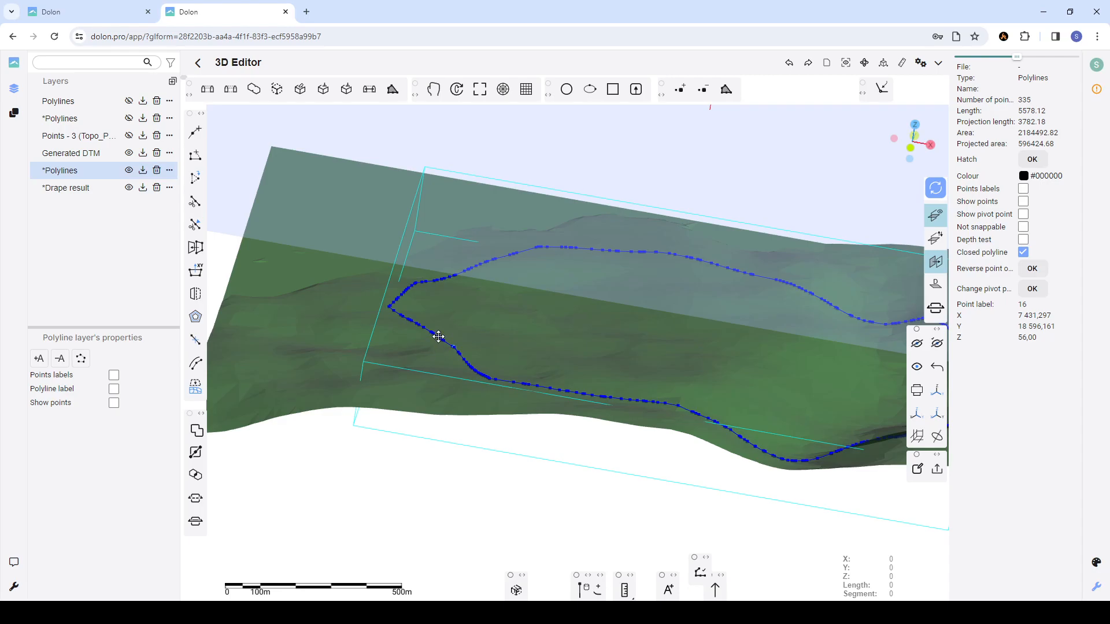
{"action": "scroll", "coordinate": [439, 337], "scroll_direction": "up", "scroll_amount": 10}
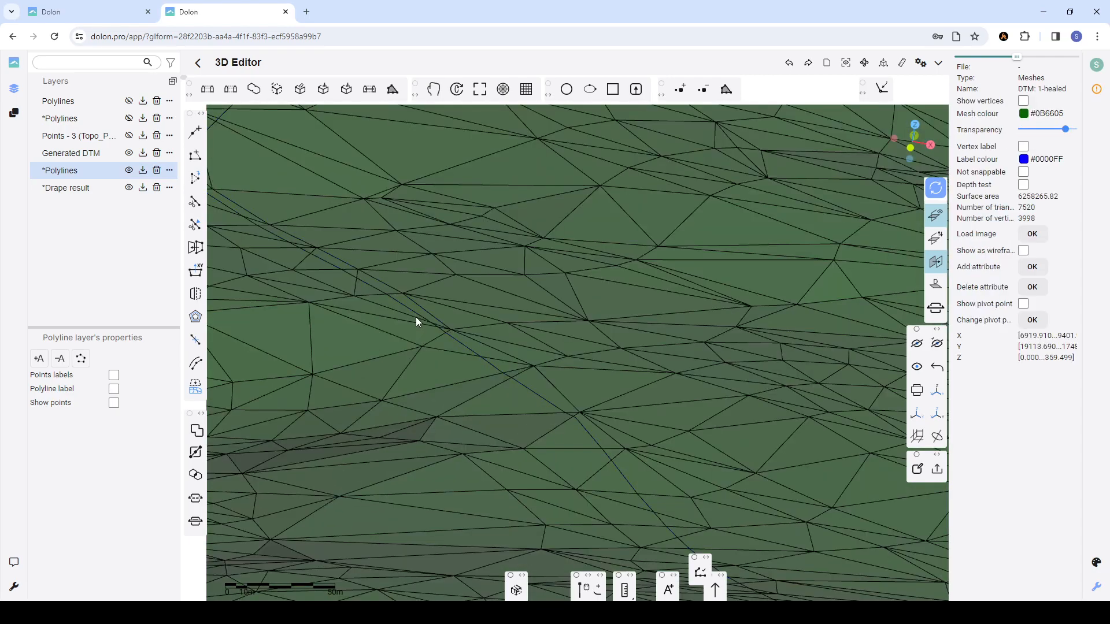
{"action": "left_click", "coordinate": [415, 317]}
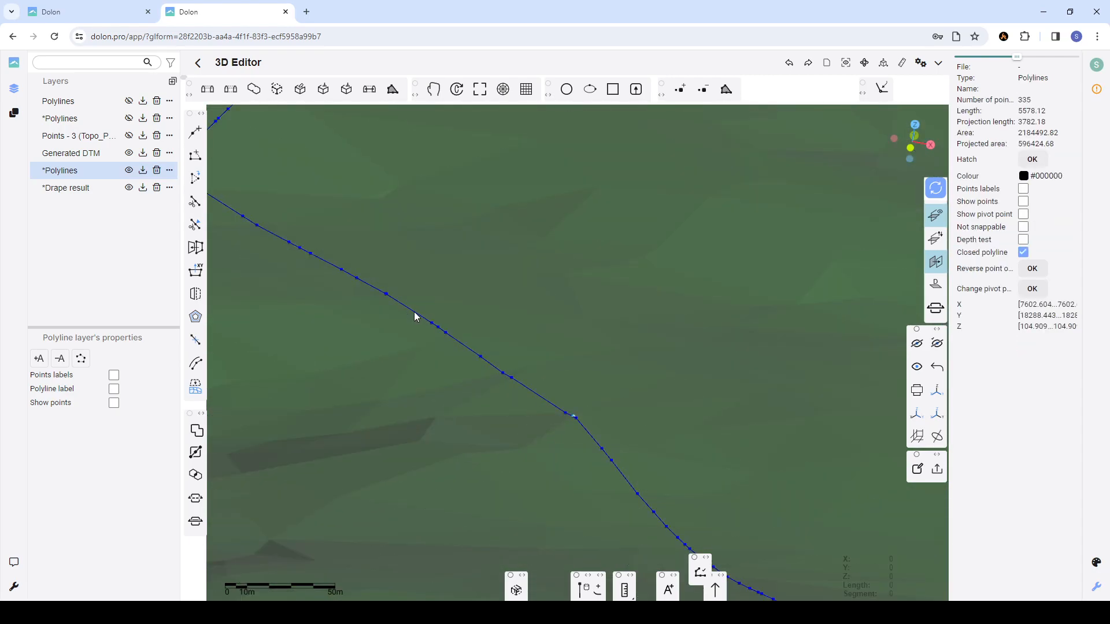
{"action": "right_click", "coordinate": [415, 315]}
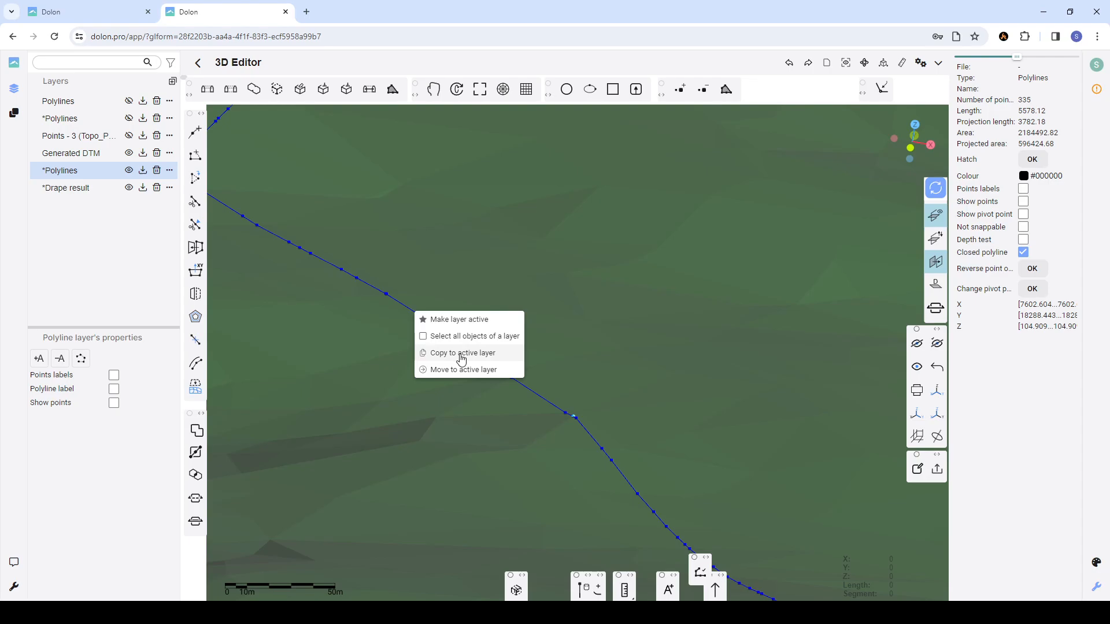
{"action": "left_click", "coordinate": [86, 172]}
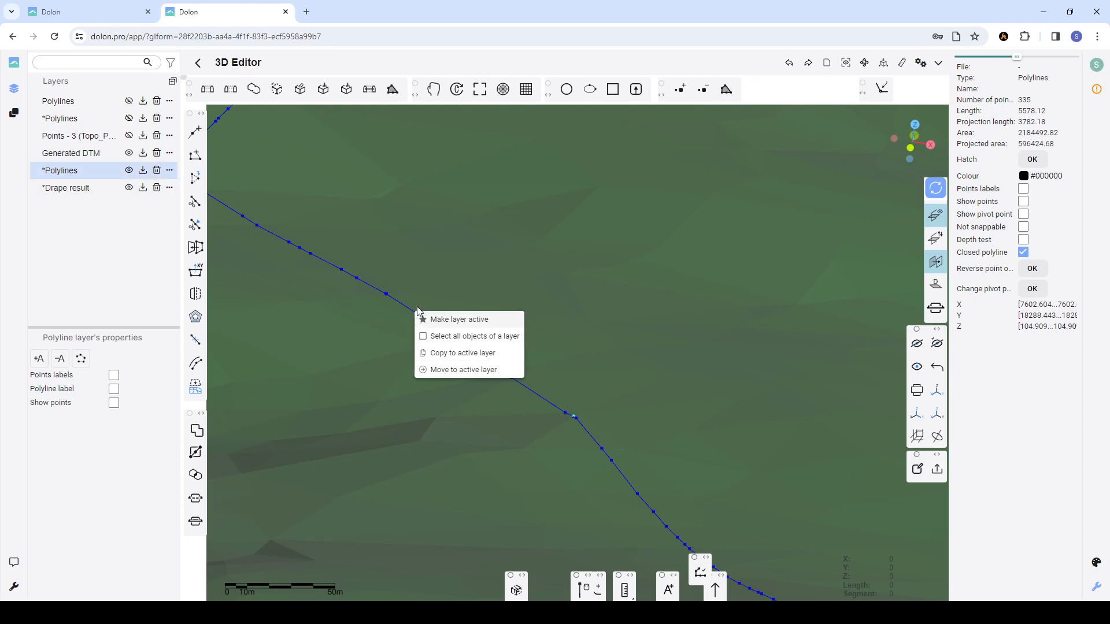
{"action": "left_click", "coordinate": [457, 359]}
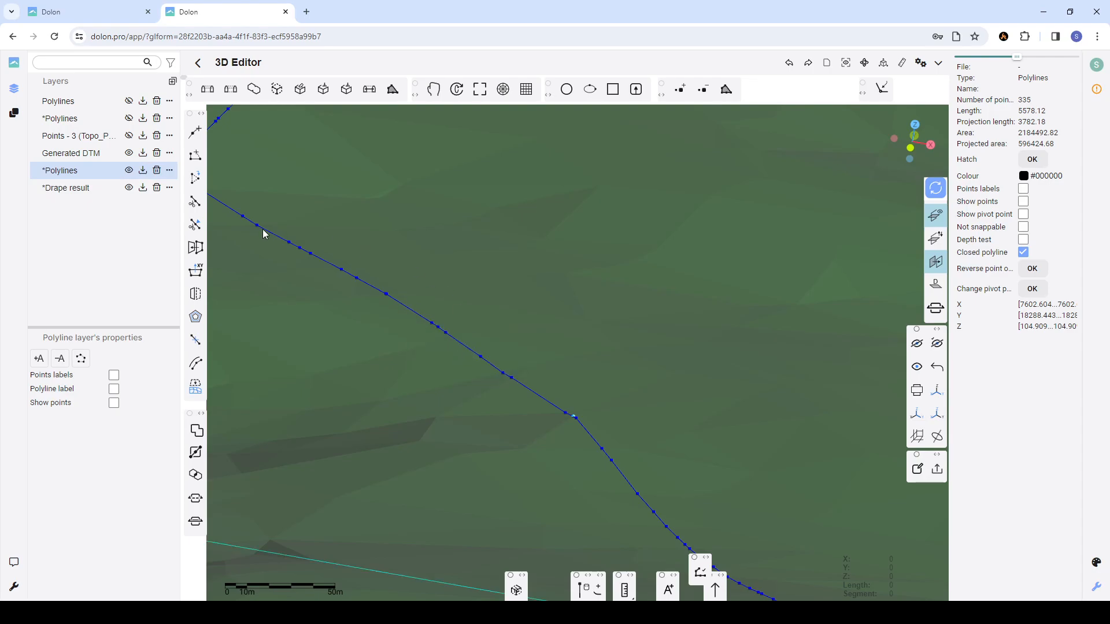
{"action": "left_click", "coordinate": [242, 258]}
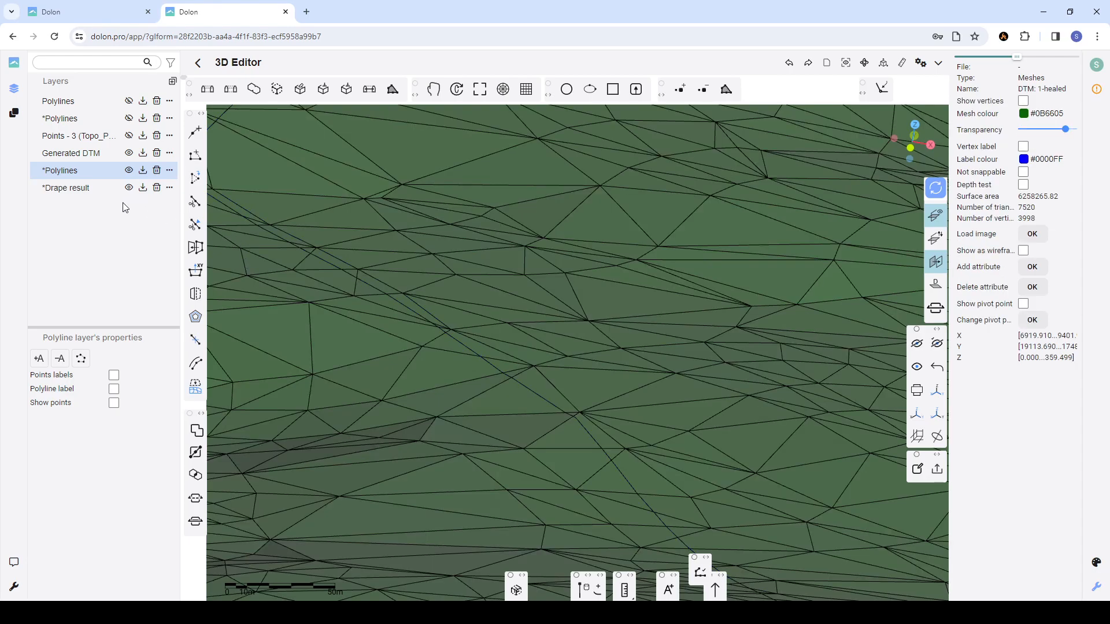
{"action": "left_click", "coordinate": [118, 188]}
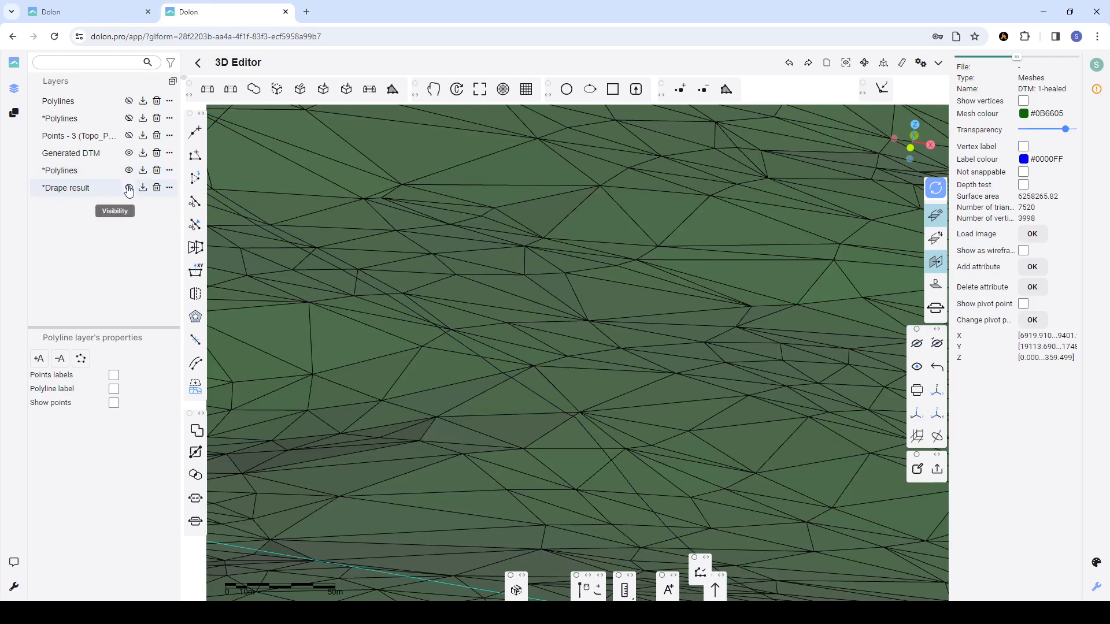
{"action": "left_click", "coordinate": [128, 189]}
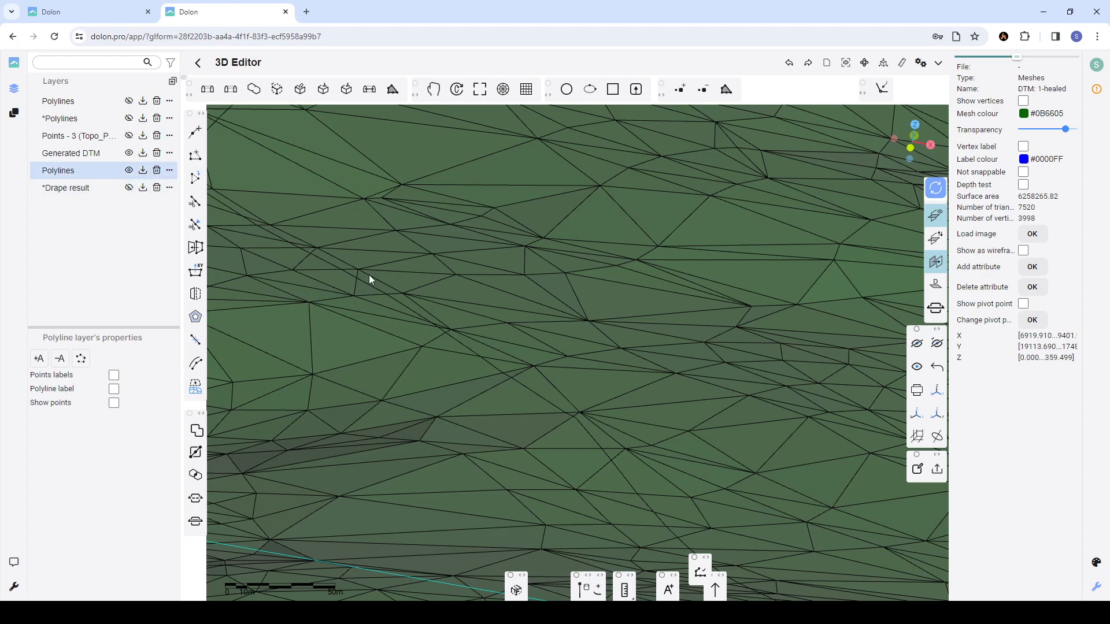
- Select the copied polyline in the Polylines layer and inspect its vertices up close
{"action": "scroll", "coordinate": [428, 283], "scroll_direction": "down", "scroll_amount": 8}
{"action": "left_click", "coordinate": [406, 414]}
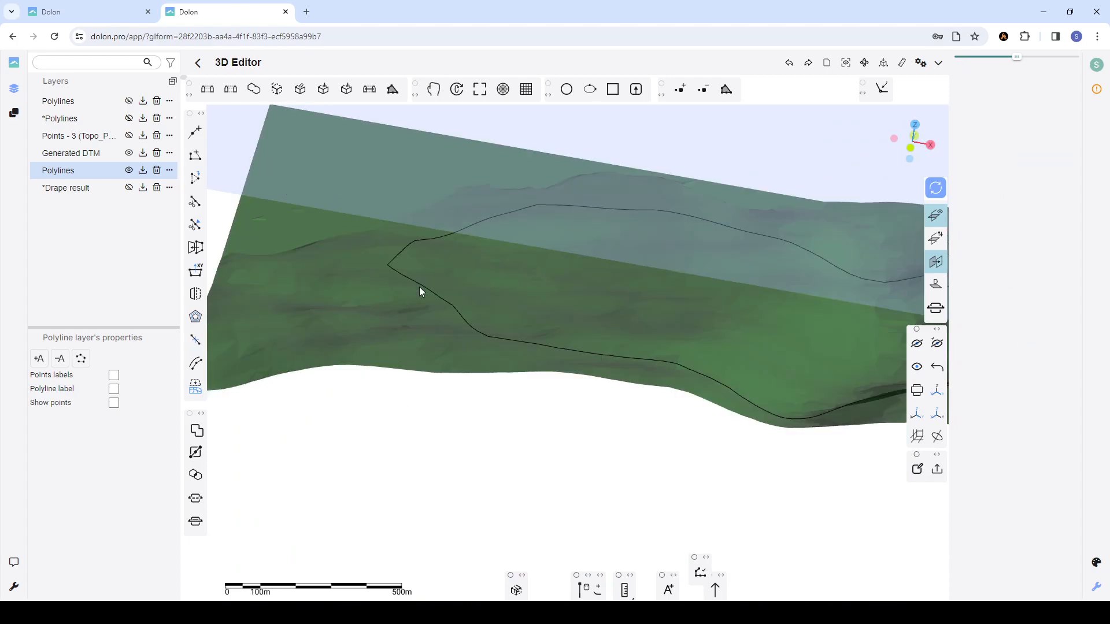
{"action": "scroll", "coordinate": [424, 284], "scroll_direction": "up", "scroll_amount": 3}
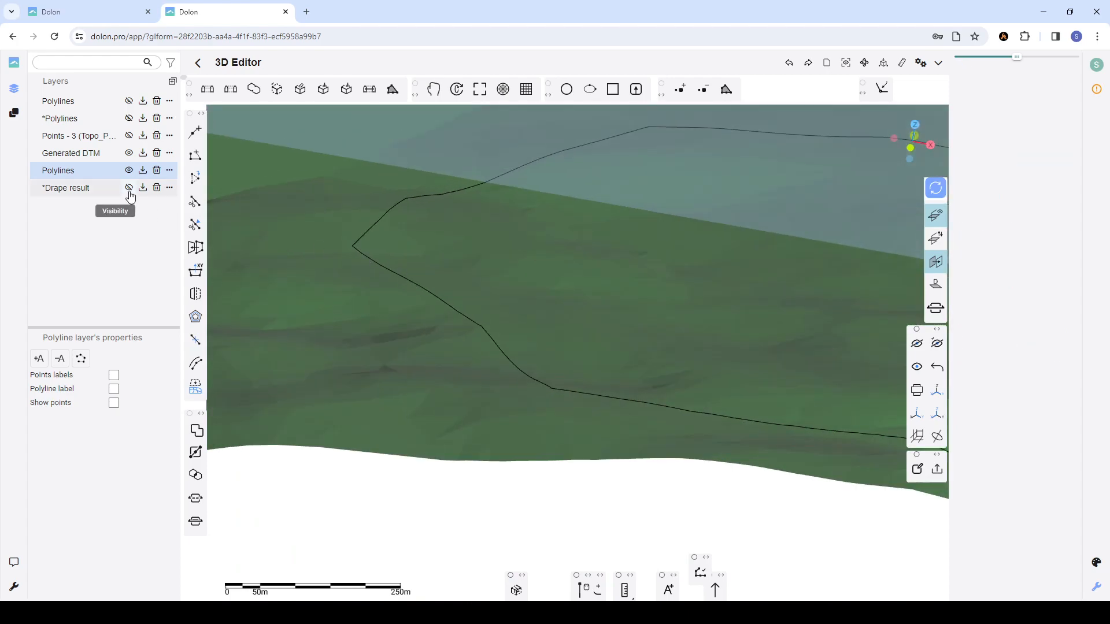
{"action": "left_click", "coordinate": [382, 268]}
{"action": "left_click", "coordinate": [366, 255]}
{"action": "left_click", "coordinate": [366, 255]}
{"action": "scroll", "coordinate": [367, 257], "scroll_direction": "up", "scroll_amount": 5}
{"action": "left_click", "coordinate": [317, 229]}
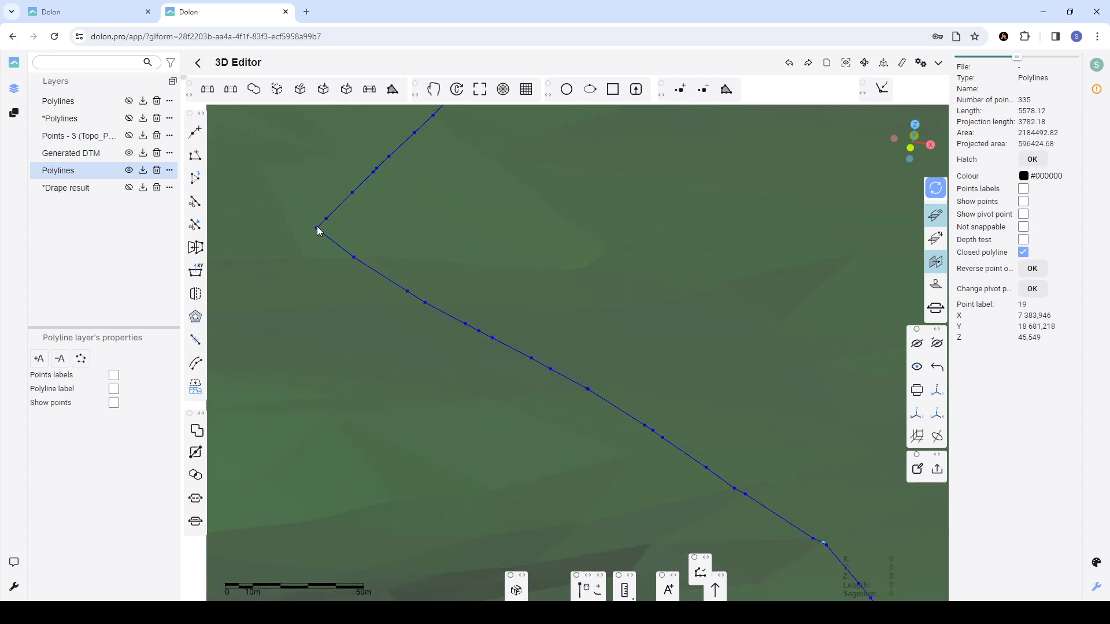
- Project the copied polyline onto the reference plane above the terrain
{"action": "scroll", "coordinate": [337, 236], "scroll_direction": "down", "scroll_amount": 7}
{"action": "left_click_drag", "start_coordinate": [664, 403], "coordinate": [675, 368]}
{"action": "left_click_drag", "start_coordinate": [568, 373], "coordinate": [572, 371]}
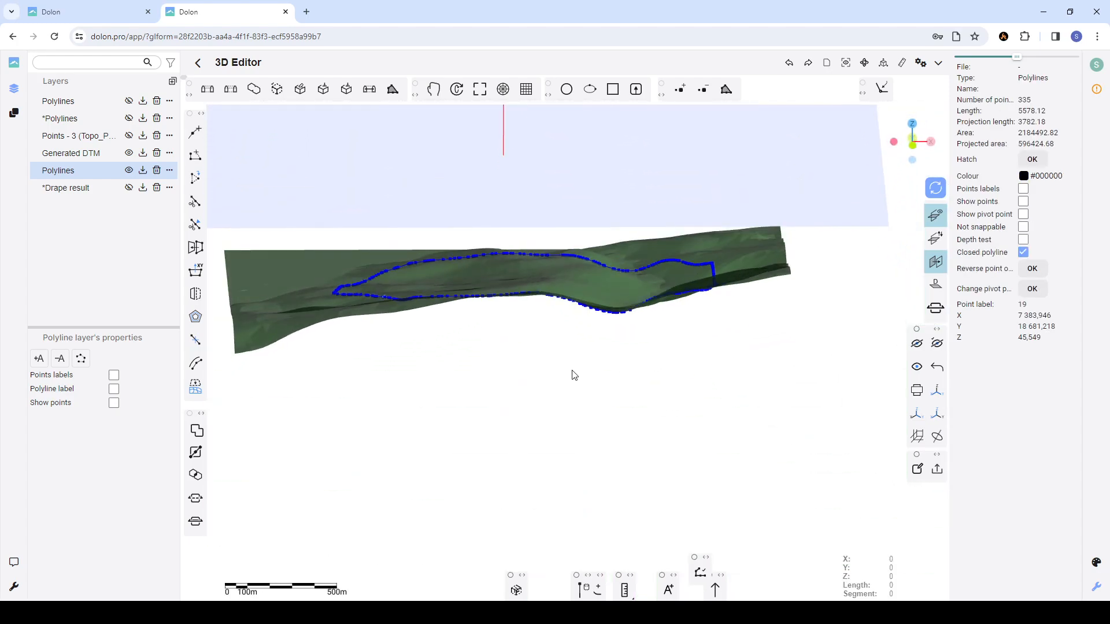
{"action": "scroll", "coordinate": [531, 342], "scroll_direction": "down", "scroll_amount": 3}
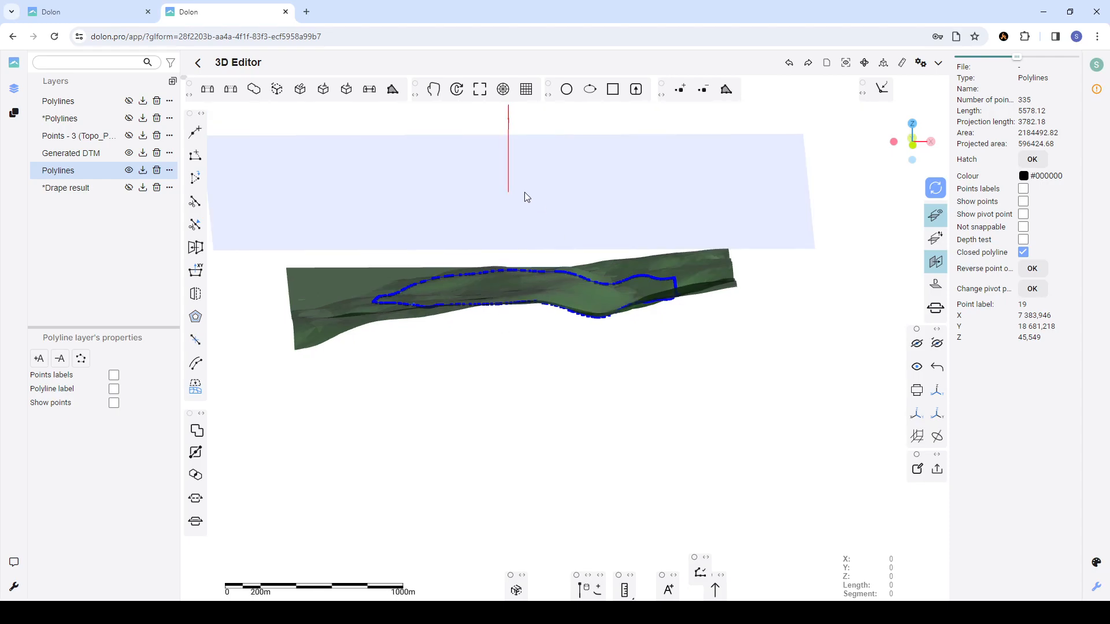
{"action": "mouse_move", "coordinate": [518, 224]}
{"action": "left_mouse_down"}
{"action": "mouse_move", "coordinate": [525, 196]}
{"action": "mouse_move", "coordinate": [522, 210]}
{"action": "left_mouse_up"}
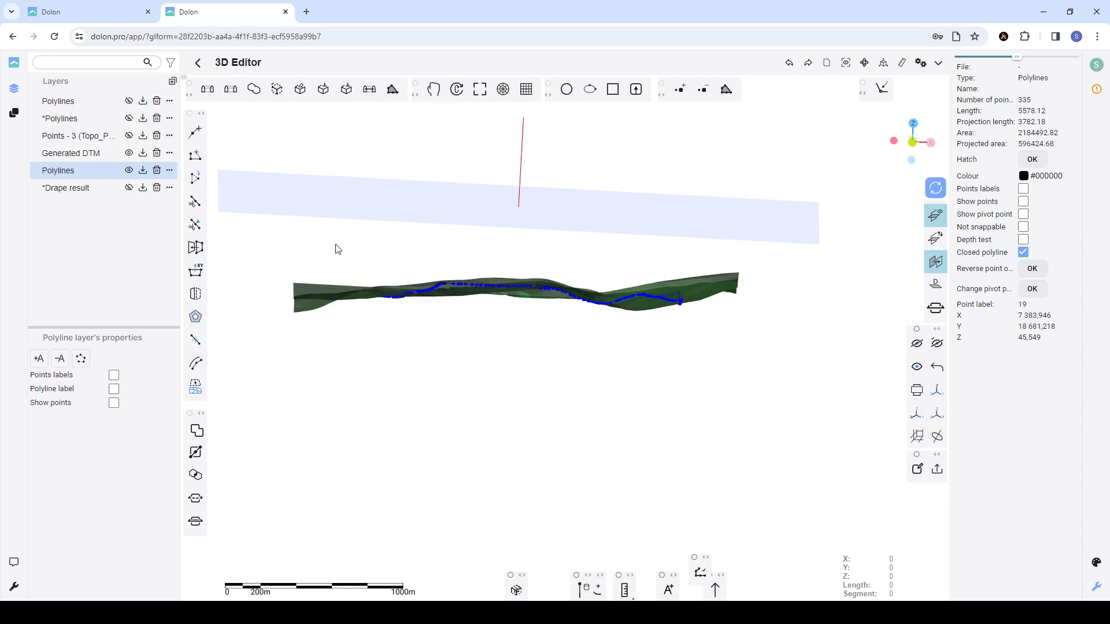
{"action": "left_click", "coordinate": [195, 248]}
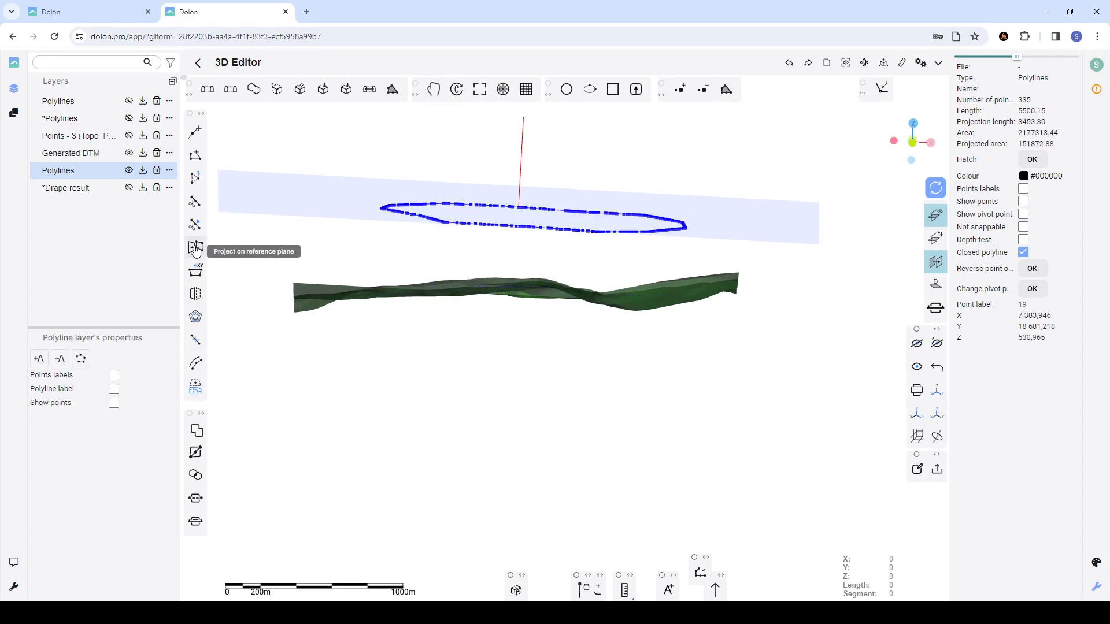
- Examine the vertex spacing along each side of the projected polyline, seen from above and up close
{"action": "left_click_drag", "start_coordinate": [491, 312], "coordinate": [581, 456]}
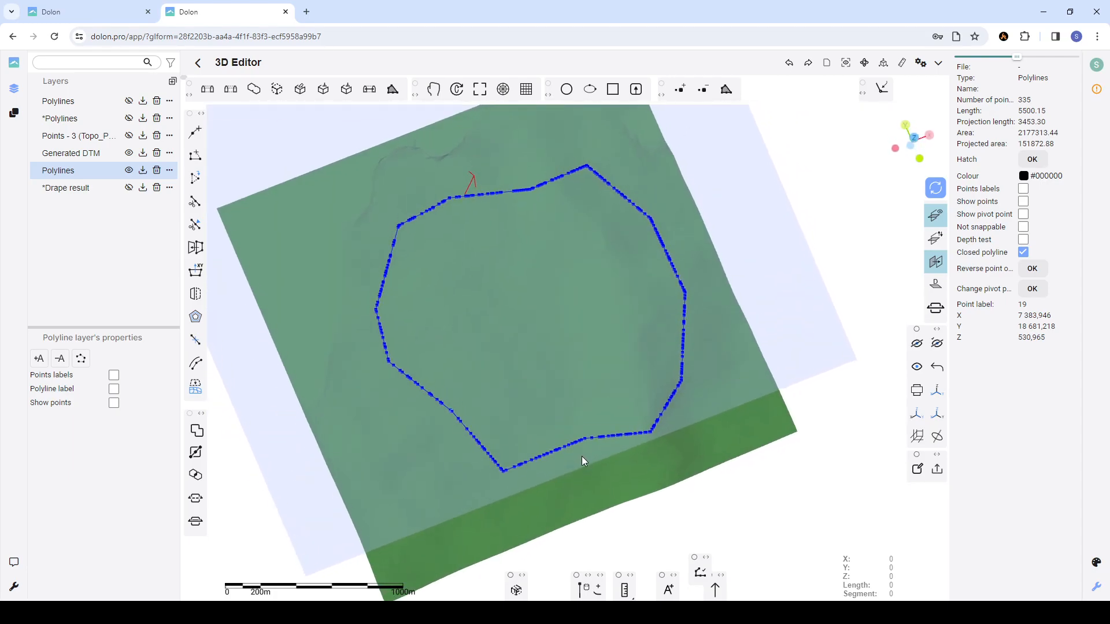
{"action": "scroll", "coordinate": [604, 300], "scroll_direction": "down", "scroll_amount": 3}
{"action": "scroll", "coordinate": [603, 300], "scroll_direction": "up", "scroll_amount": 3}
{"action": "scroll", "coordinate": [587, 222], "scroll_direction": "down", "scroll_amount": 2}
{"action": "scroll", "coordinate": [453, 221], "scroll_direction": "up", "scroll_amount": 10}
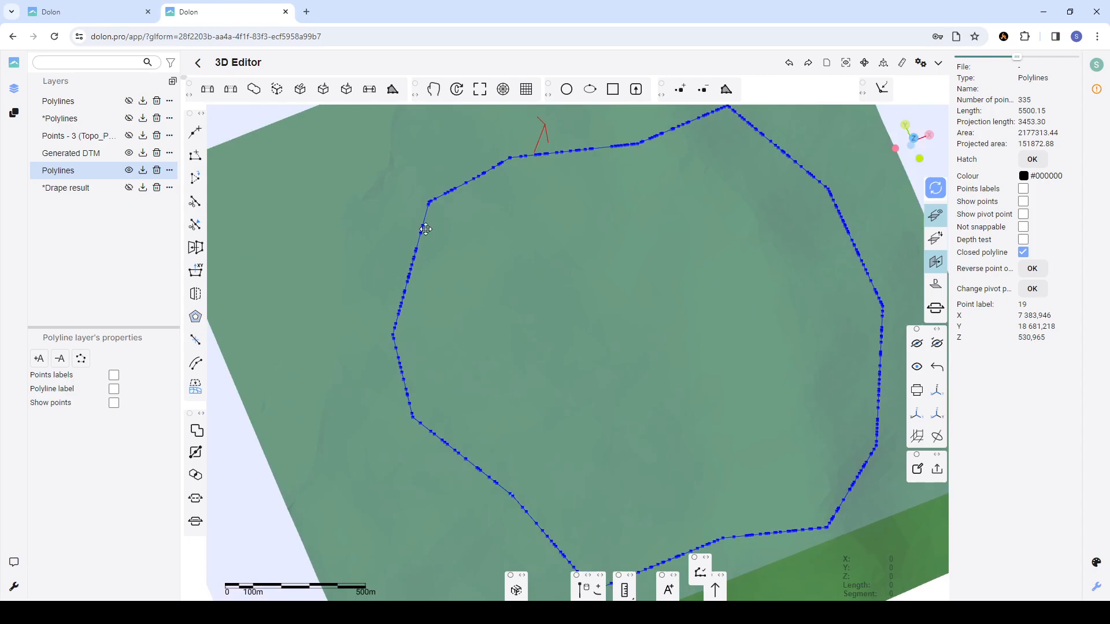
{"action": "scroll", "coordinate": [438, 220], "scroll_direction": "down", "scroll_amount": 8}
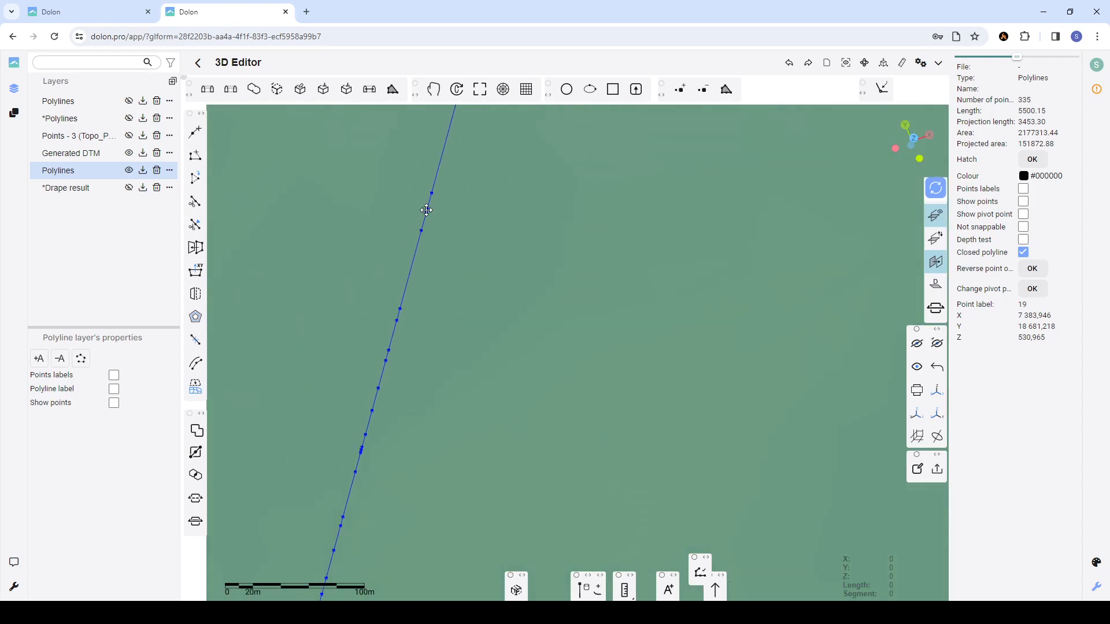
{"action": "scroll", "coordinate": [438, 203], "scroll_direction": "up", "scroll_amount": 5}
{"action": "scroll", "coordinate": [440, 194], "scroll_direction": "down", "scroll_amount": 4}
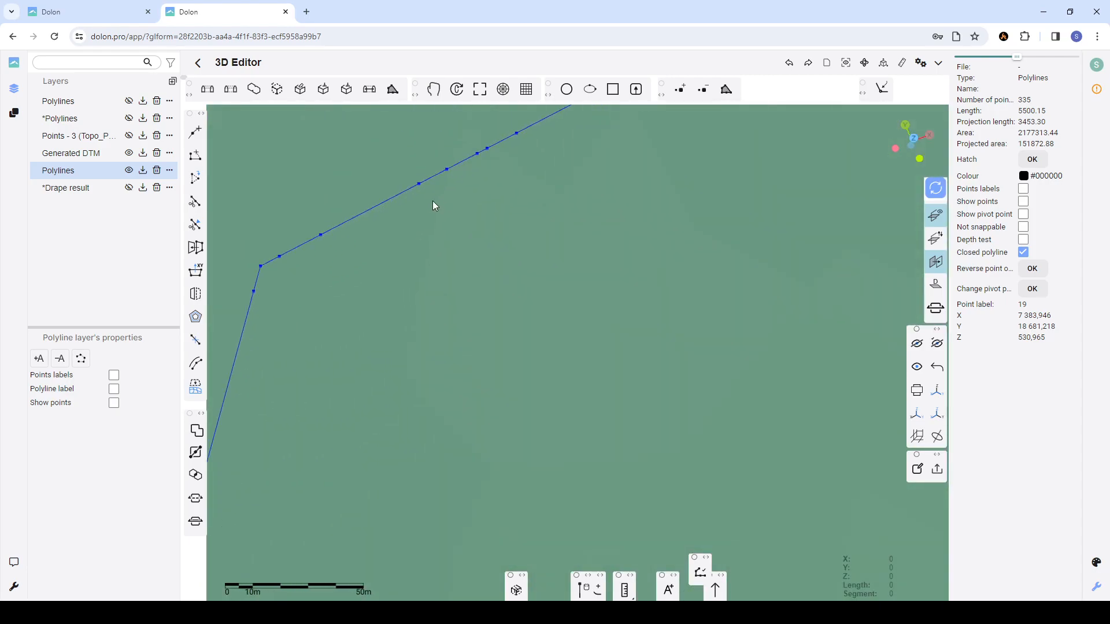
{"action": "scroll", "coordinate": [419, 286], "scroll_direction": "up", "scroll_amount": 6}
{"action": "scroll", "coordinate": [399, 272], "scroll_direction": "down", "scroll_amount": 6}
{"action": "scroll", "coordinate": [432, 327], "scroll_direction": "up", "scroll_amount": 2}
{"action": "scroll", "coordinate": [431, 329], "scroll_direction": "down", "scroll_amount": 4}
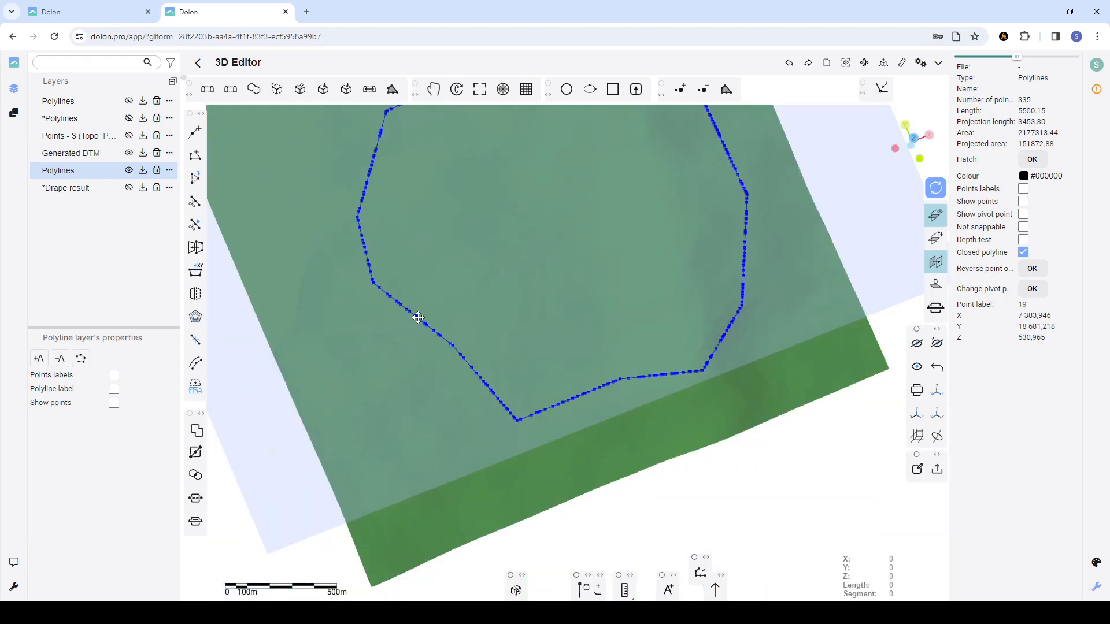
{"action": "scroll", "coordinate": [513, 354], "scroll_direction": "up", "scroll_amount": 4}
{"action": "scroll", "coordinate": [512, 355], "scroll_direction": "up", "scroll_amount": 3}
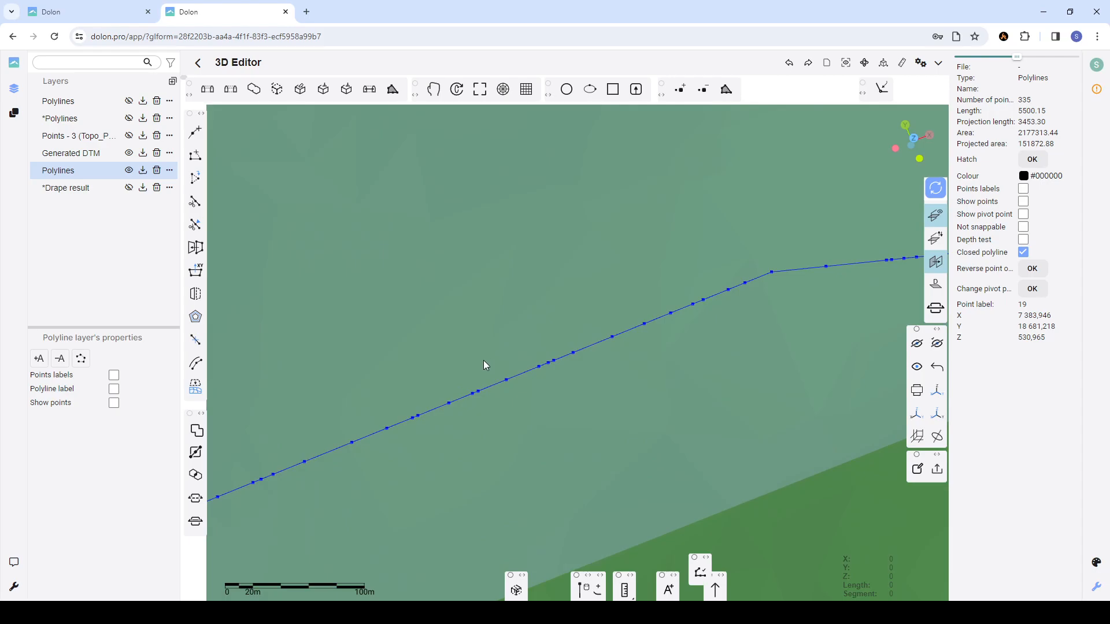
{"action": "scroll", "coordinate": [485, 364], "scroll_direction": "down", "scroll_amount": 5}
{"action": "scroll", "coordinate": [597, 319], "scroll_direction": "up", "scroll_amount": 3}
{"action": "scroll", "coordinate": [564, 297], "scroll_direction": "down", "scroll_amount": 2}
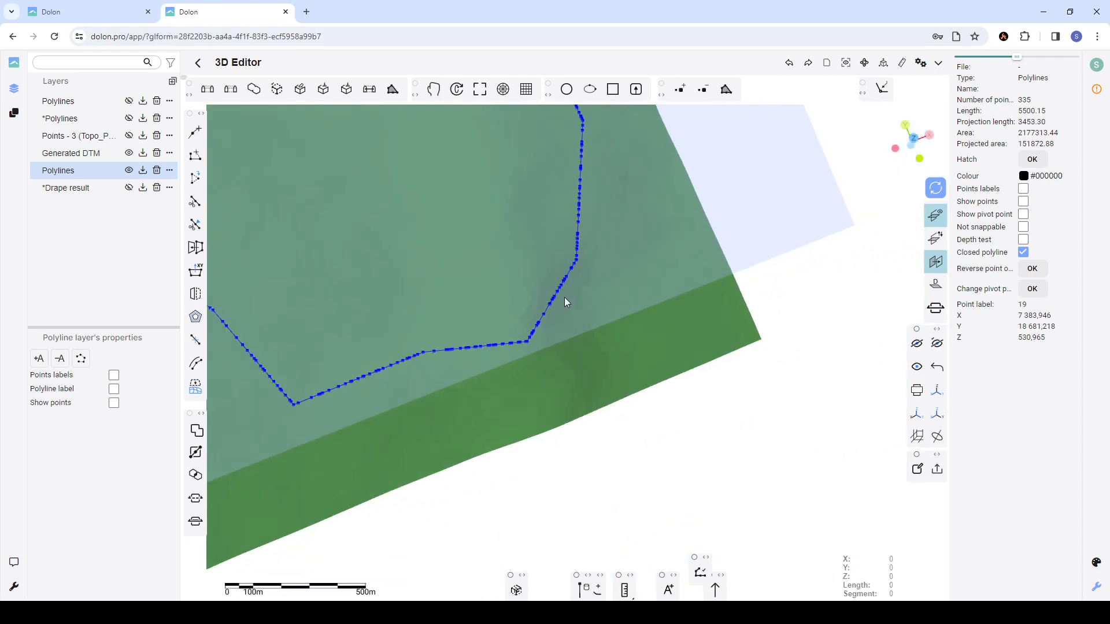
{"action": "scroll", "coordinate": [546, 328], "scroll_direction": "down", "scroll_amount": 3}
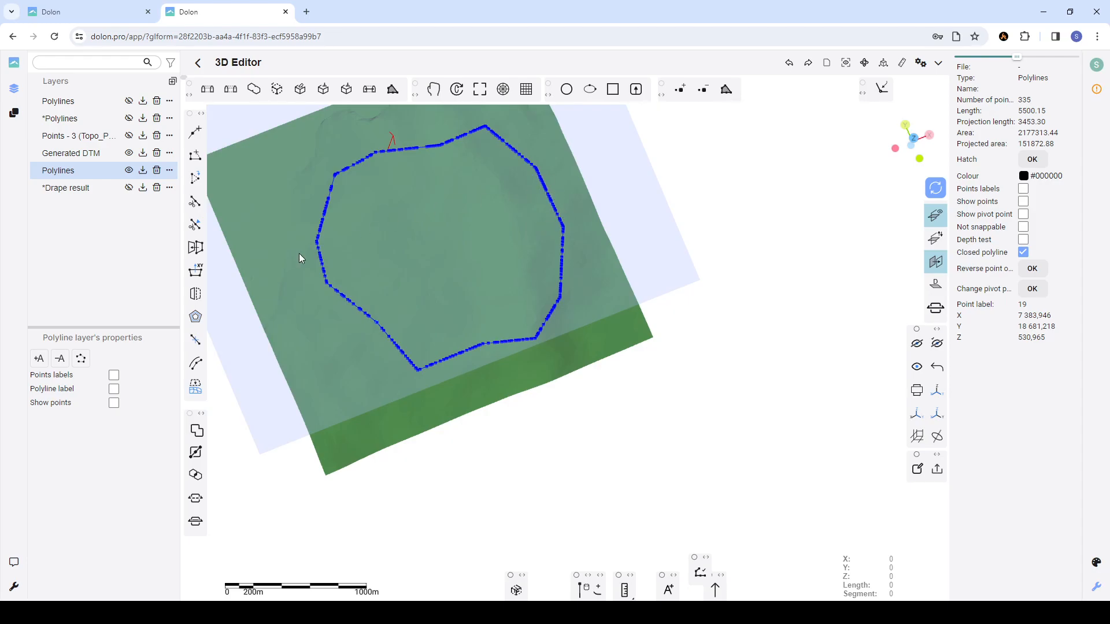
- Simplify the projected polyline by removing redundant points with a removal factor of 0.1 and a minimum removal angle of 160
{"action": "left_click", "coordinate": [196, 345]}
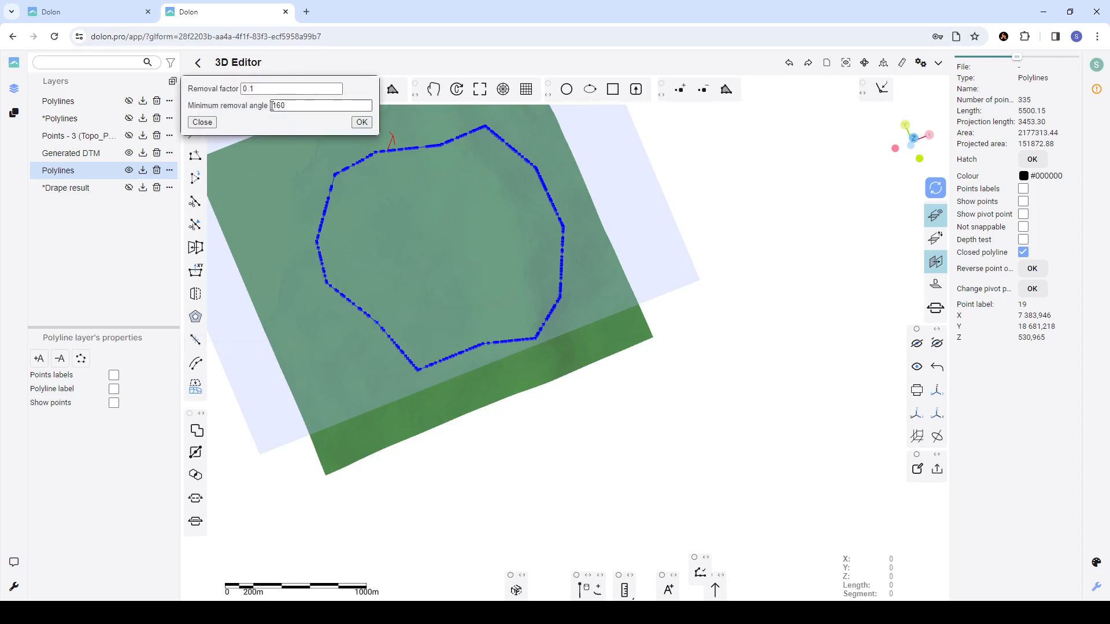
{"action": "left_click", "coordinate": [359, 125]}
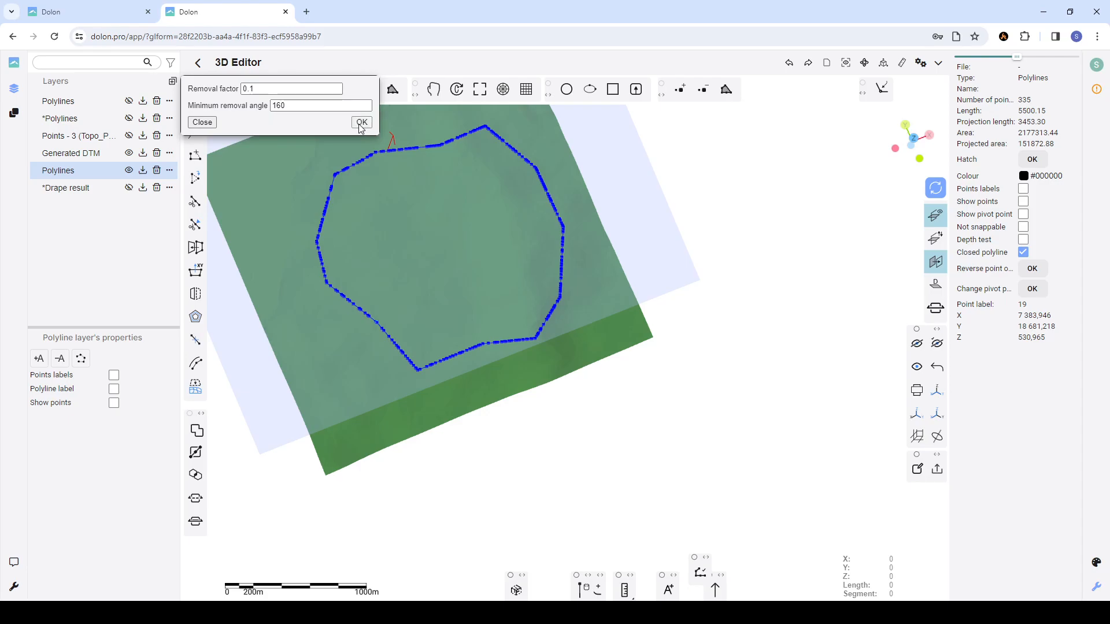
{"action": "left_click", "coordinate": [362, 160]}
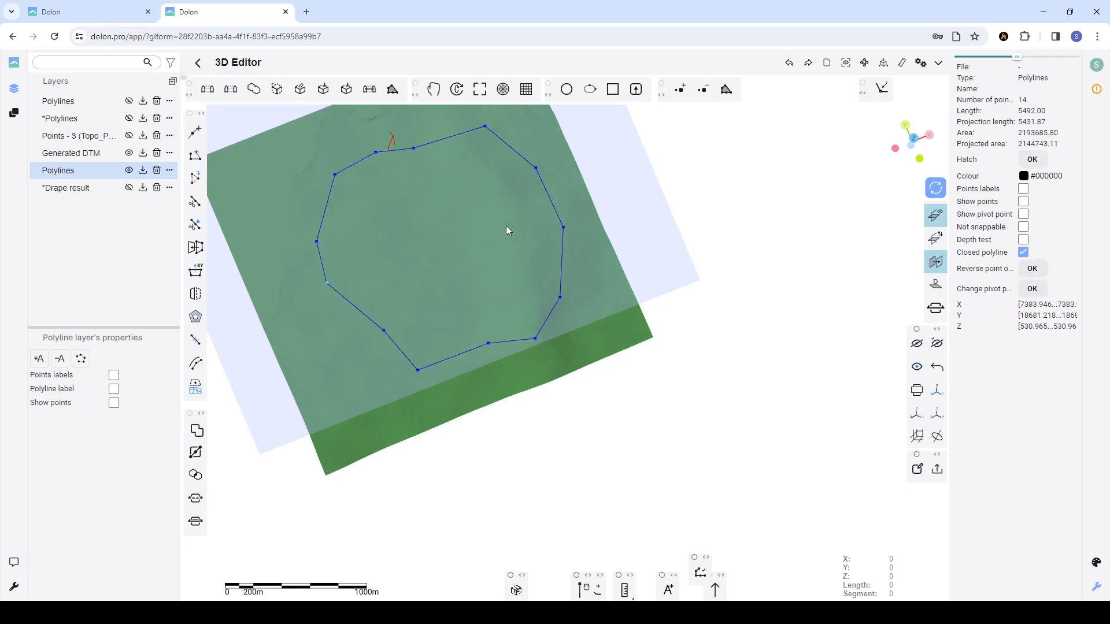
{"action": "scroll", "coordinate": [507, 230], "scroll_direction": "down", "scroll_amount": 2}
{"action": "scroll", "coordinate": [520, 298], "scroll_direction": "up", "scroll_amount": 6}
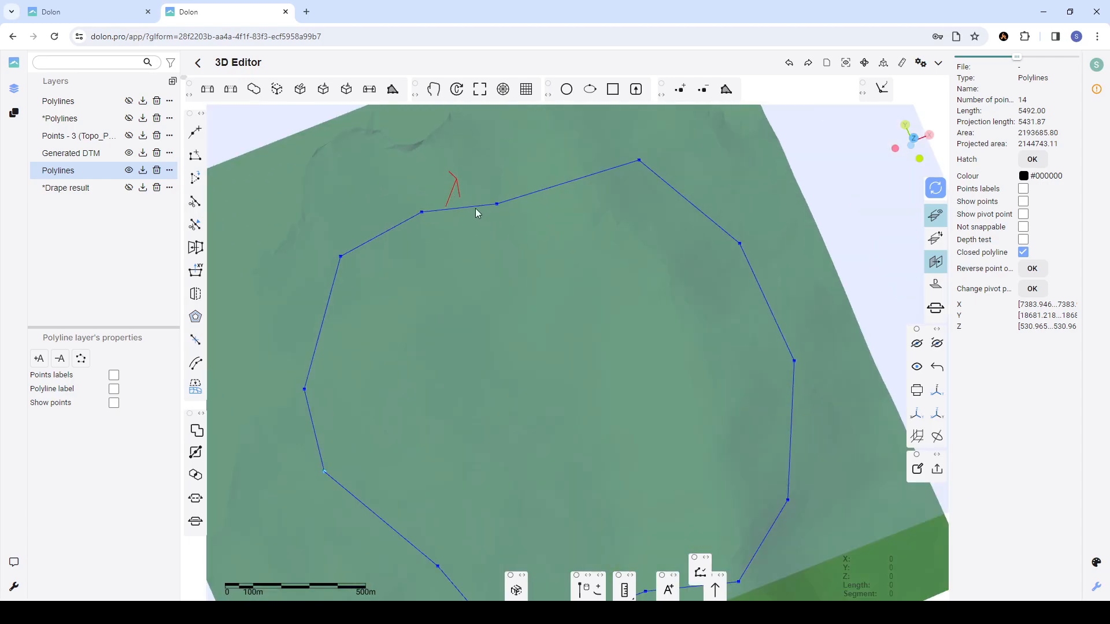
{"action": "scroll", "coordinate": [478, 212], "scroll_direction": "down", "scroll_amount": 5}
{"action": "left_click_drag", "start_coordinate": [472, 227], "coordinate": [528, 209]}
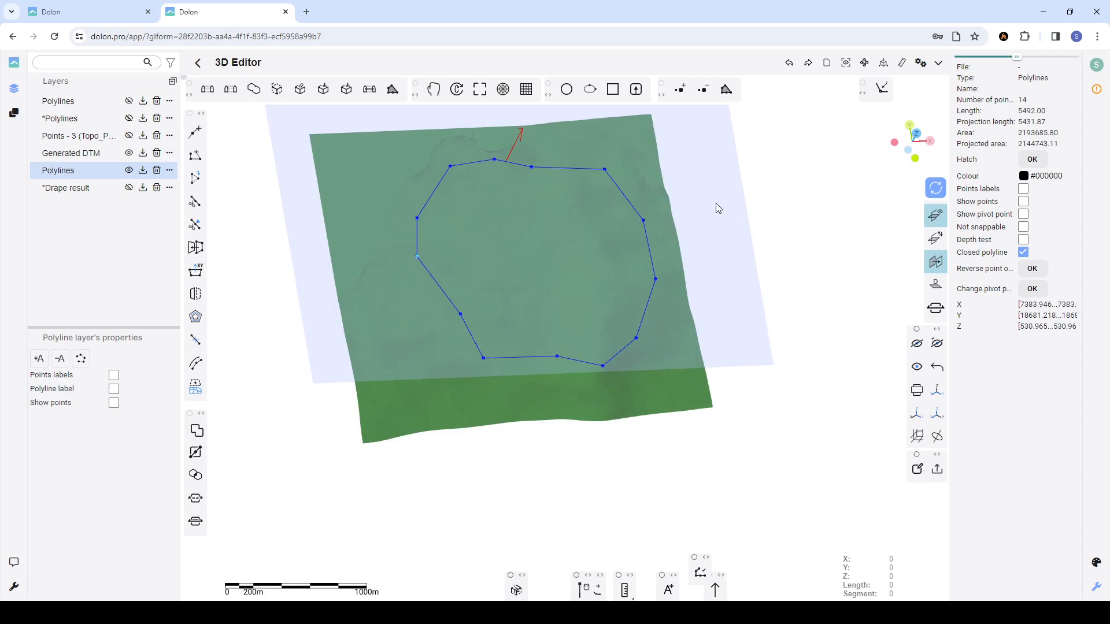
{"action": "left_click_drag", "start_coordinate": [667, 199], "coordinate": [652, 292]}
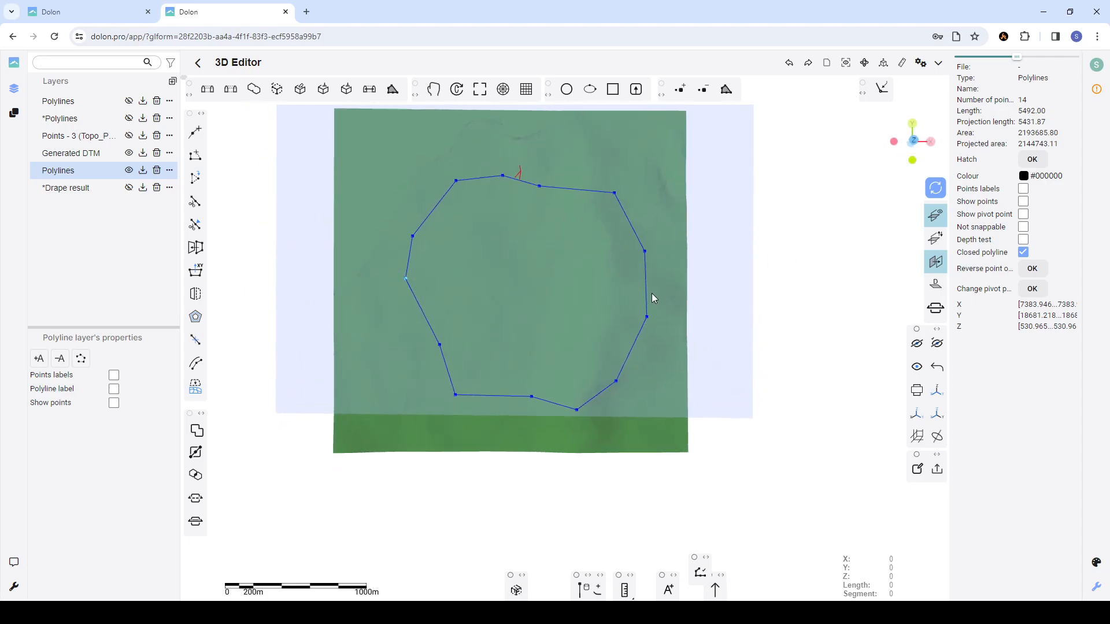
- Clear the selection of the polyline and the DTM, and hide the reference plane
{"action": "left_click", "coordinate": [812, 215]}
{"action": "left_click", "coordinate": [634, 236]}
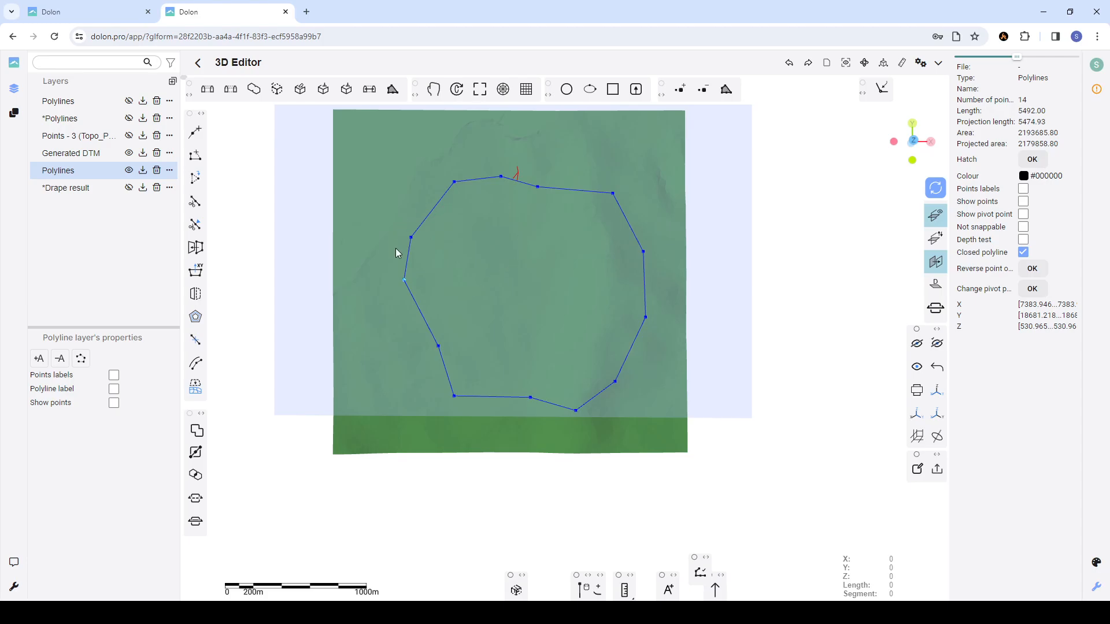
{"action": "mouse_move", "coordinate": [554, 270]}
{"action": "left_mouse_down"}
{"action": "mouse_move", "coordinate": [507, 277]}
{"action": "mouse_move", "coordinate": [538, 266]}
{"action": "left_mouse_up"}
{"action": "left_click", "coordinate": [529, 422]}
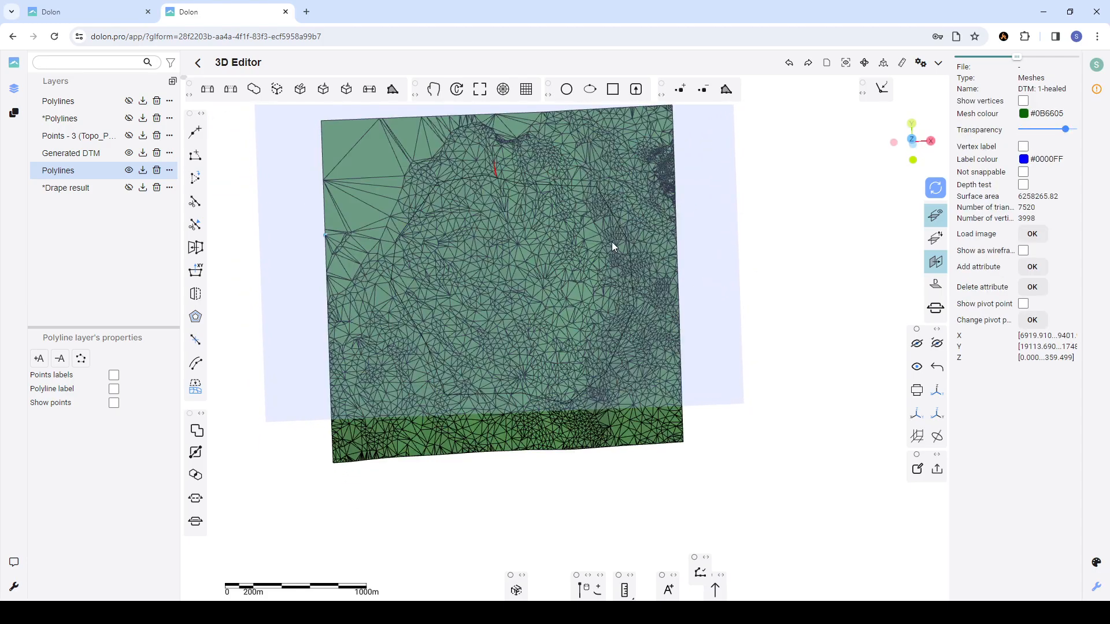
{"action": "mouse_move", "coordinate": [635, 345]}
{"action": "left_mouse_down"}
{"action": "mouse_move", "coordinate": [428, 359]}
{"action": "mouse_move", "coordinate": [654, 341]}
{"action": "left_mouse_up"}
{"action": "left_click", "coordinate": [812, 307]}
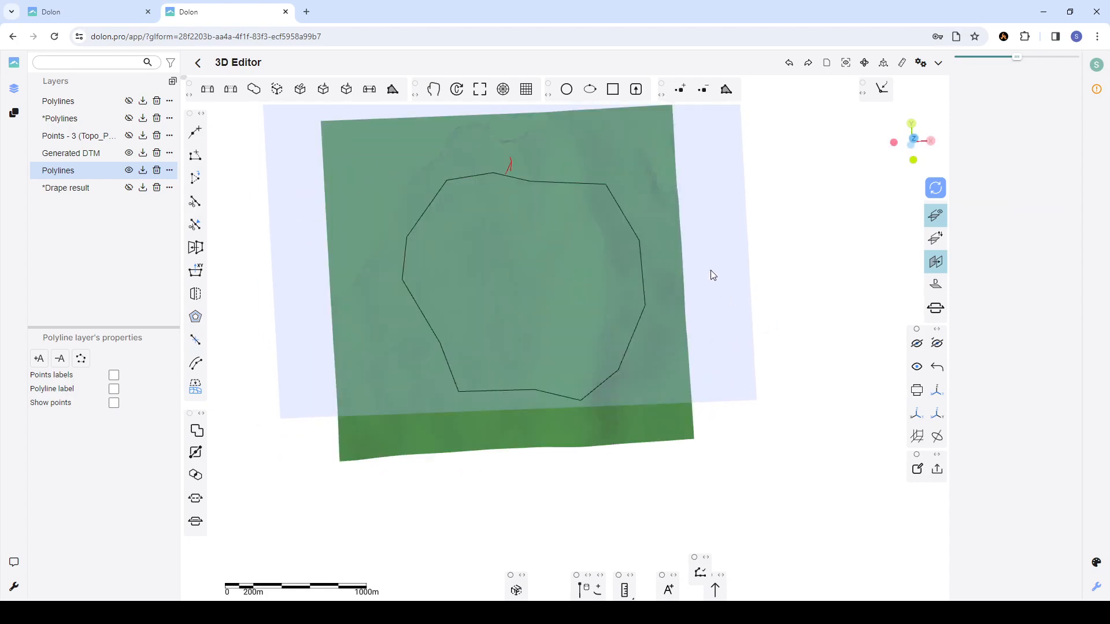
{"action": "left_click", "coordinate": [936, 216]}
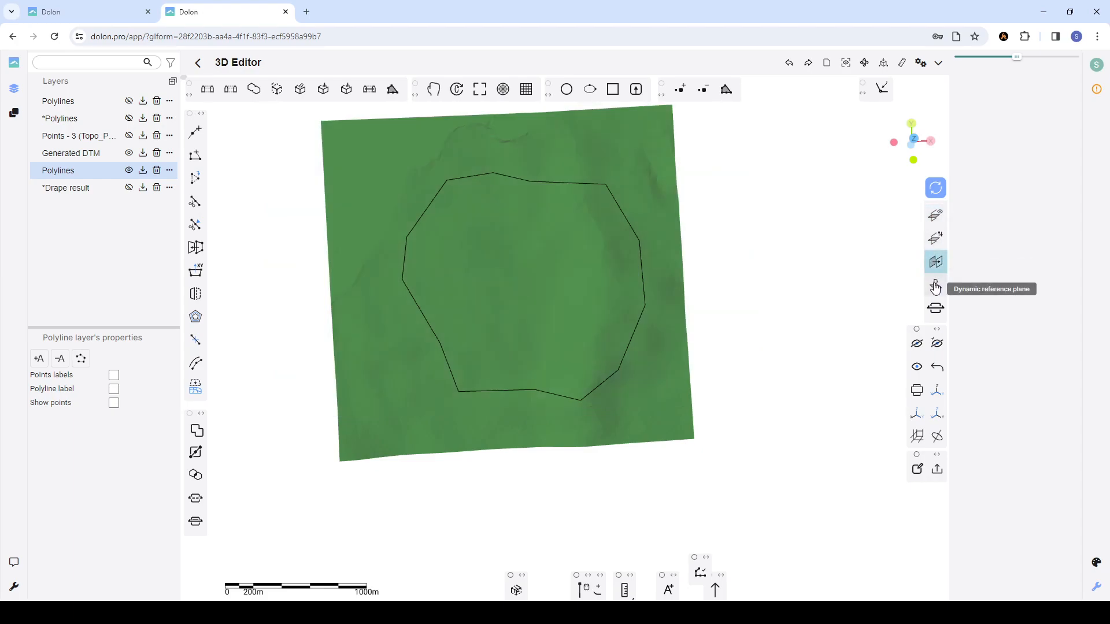
{"action": "left_click", "coordinate": [935, 288]}
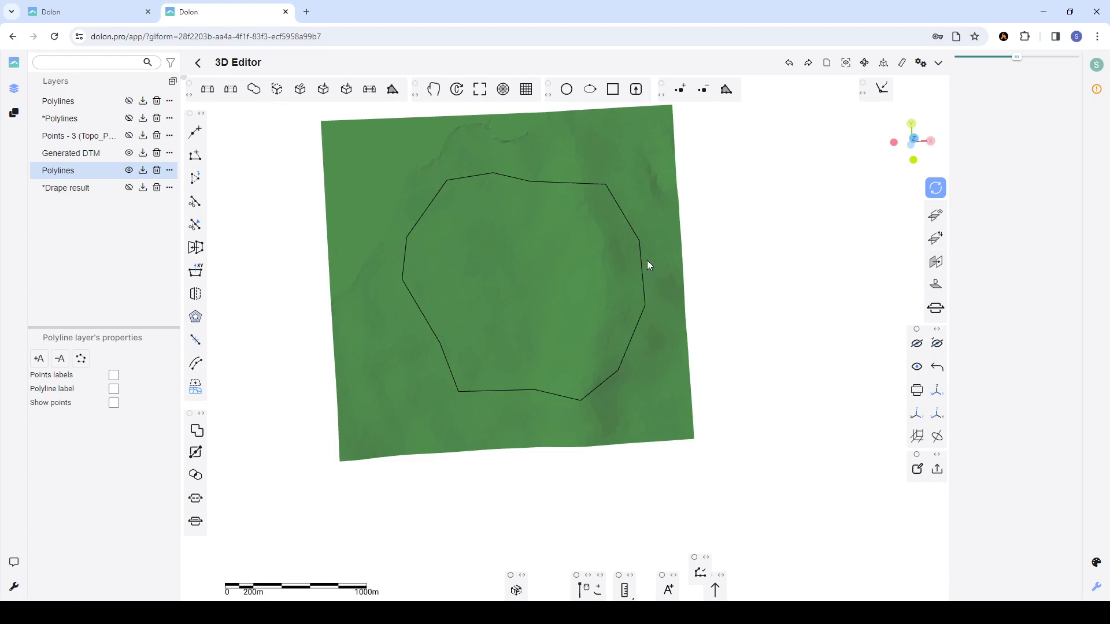
- Cut the DTM mesh by the simplified closed polyline as seen in the top view
{"action": "left_click", "coordinate": [914, 138]}
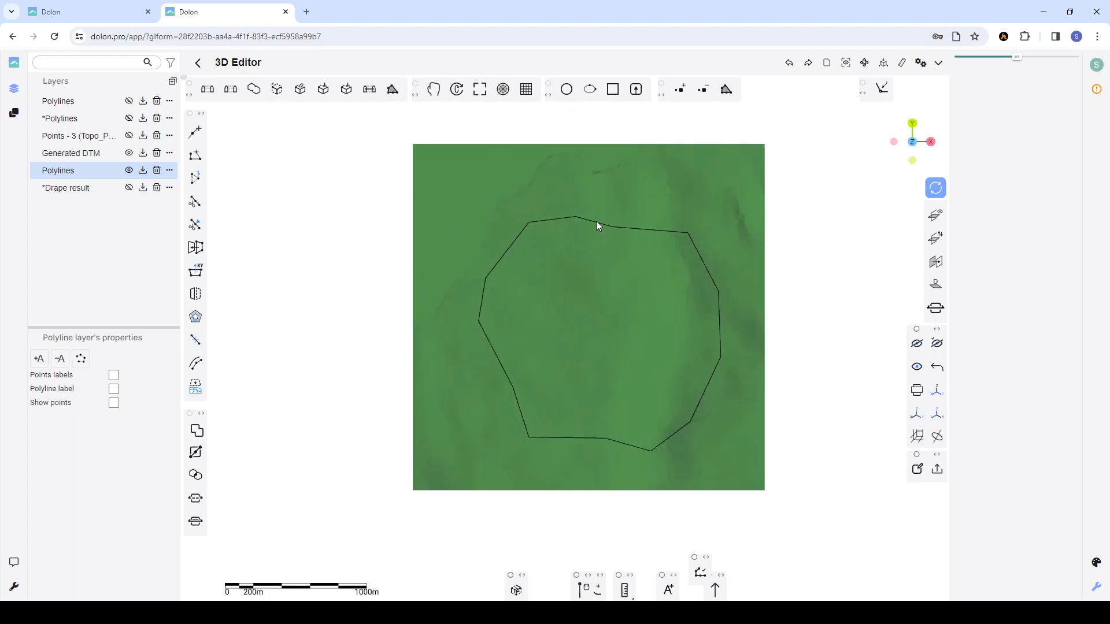
{"action": "left_click", "coordinate": [595, 223]}
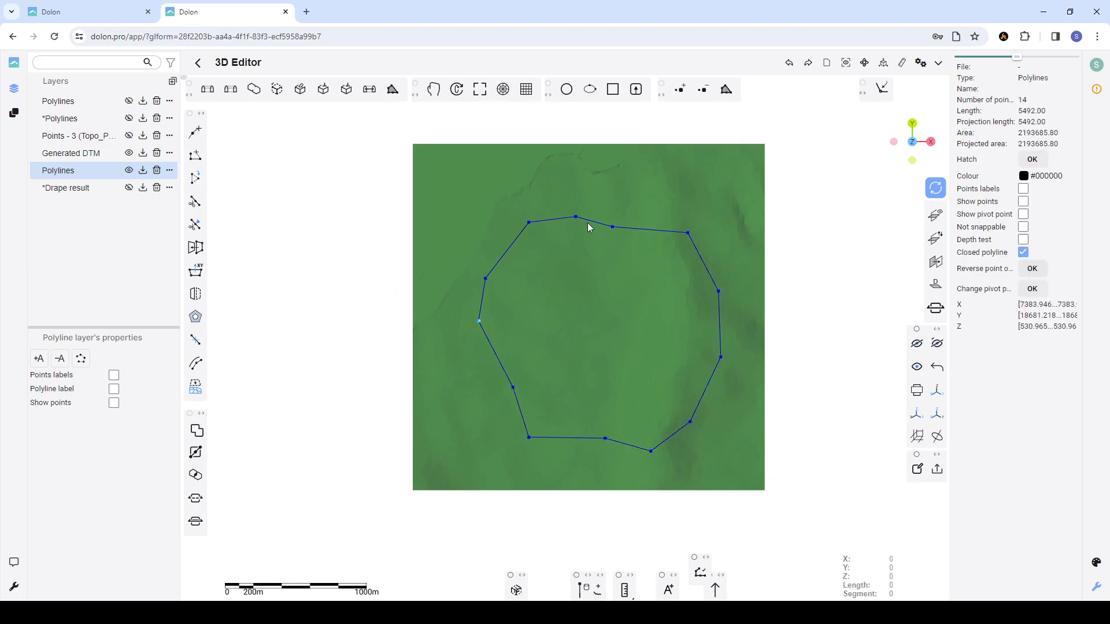
{"action": "left_click", "coordinate": [468, 212]}
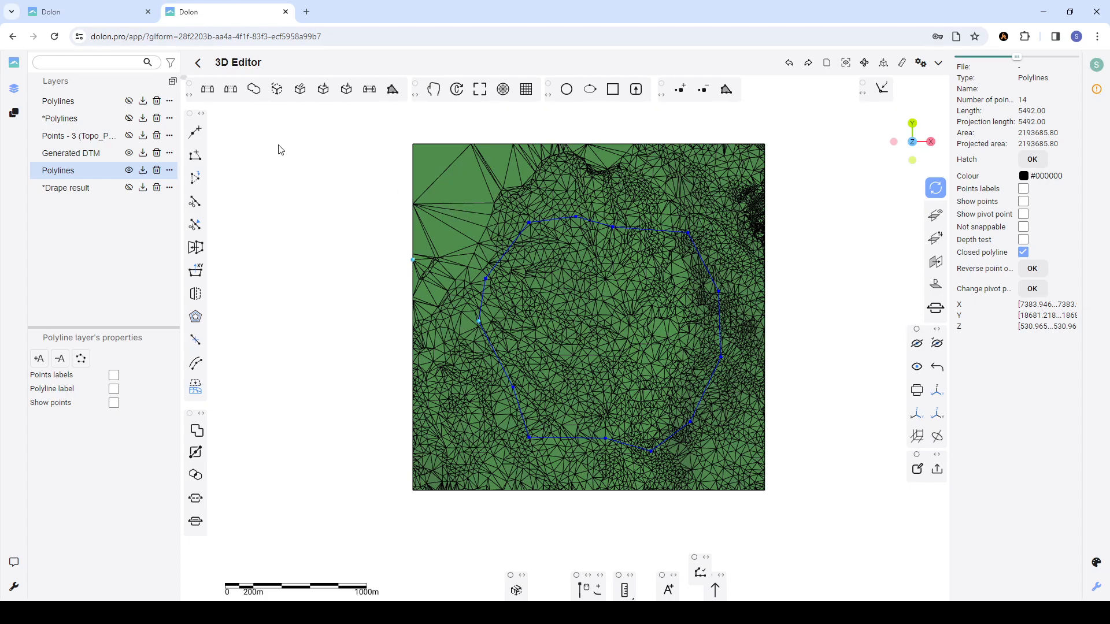
{"action": "left_click", "coordinate": [197, 453]}
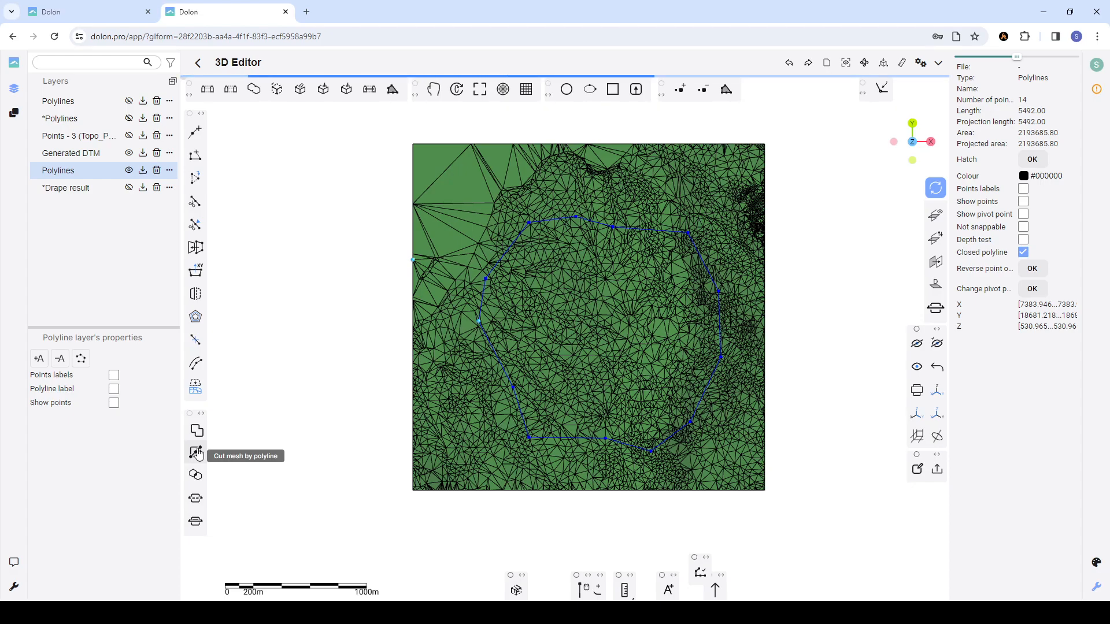
- Select the inner piece of the cut DTM and compare its outline with the polyline from above and at a tilt
{"action": "left_click", "coordinate": [539, 310]}
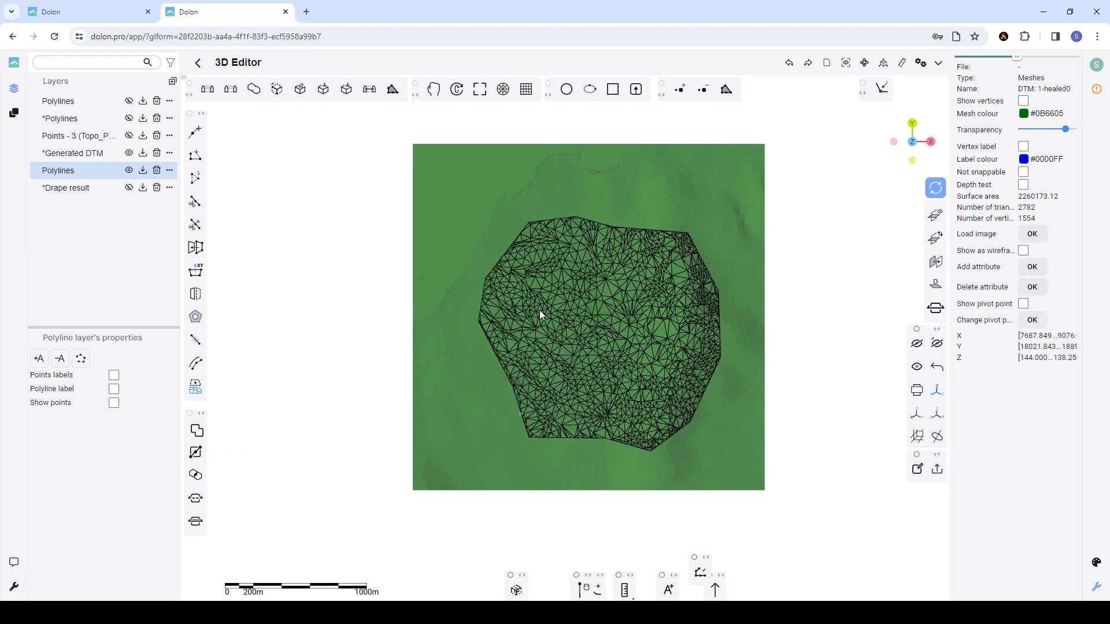
{"action": "left_click", "coordinate": [467, 272]}
{"action": "left_click", "coordinate": [494, 269]}
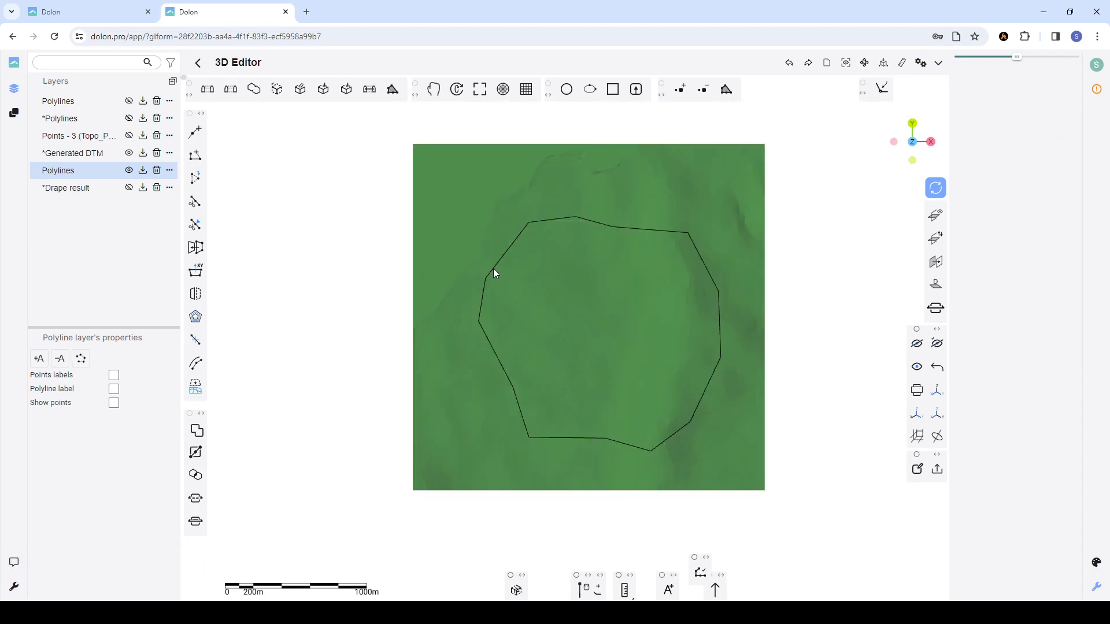
{"action": "left_click", "coordinate": [550, 282]}
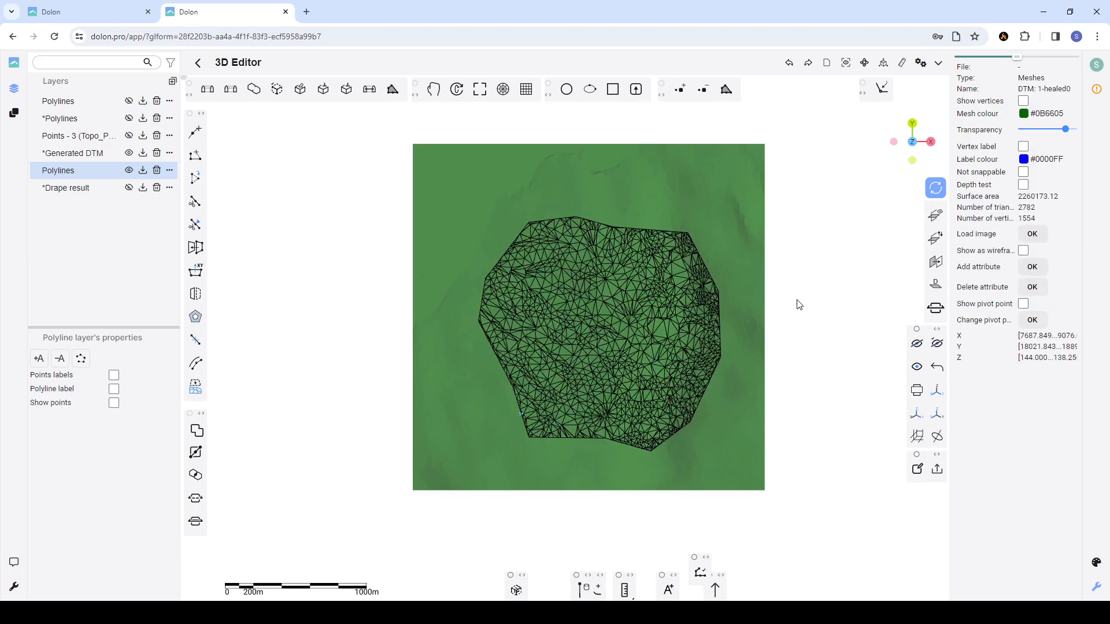
{"action": "mouse_move", "coordinate": [806, 302]}
{"action": "left_mouse_down"}
{"action": "mouse_move", "coordinate": [751, 319]}
{"action": "mouse_move", "coordinate": [706, 314]}
{"action": "left_mouse_up"}
{"action": "left_click", "coordinate": [667, 287]}
{"action": "left_click", "coordinate": [637, 287]}
{"action": "left_click", "coordinate": [658, 280]}
{"action": "left_click", "coordinate": [636, 287]}
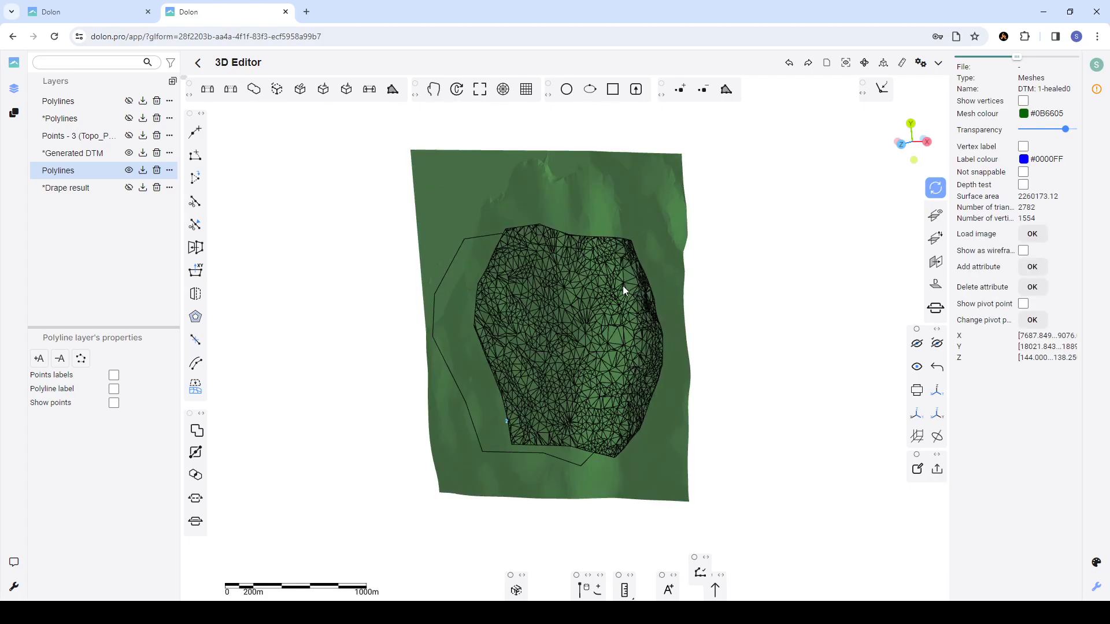
- Select the polyline and the inner mesh piece in turn to compare their positions from different angles
{"action": "left_click", "coordinate": [727, 269]}
{"action": "left_click", "coordinate": [591, 255]}
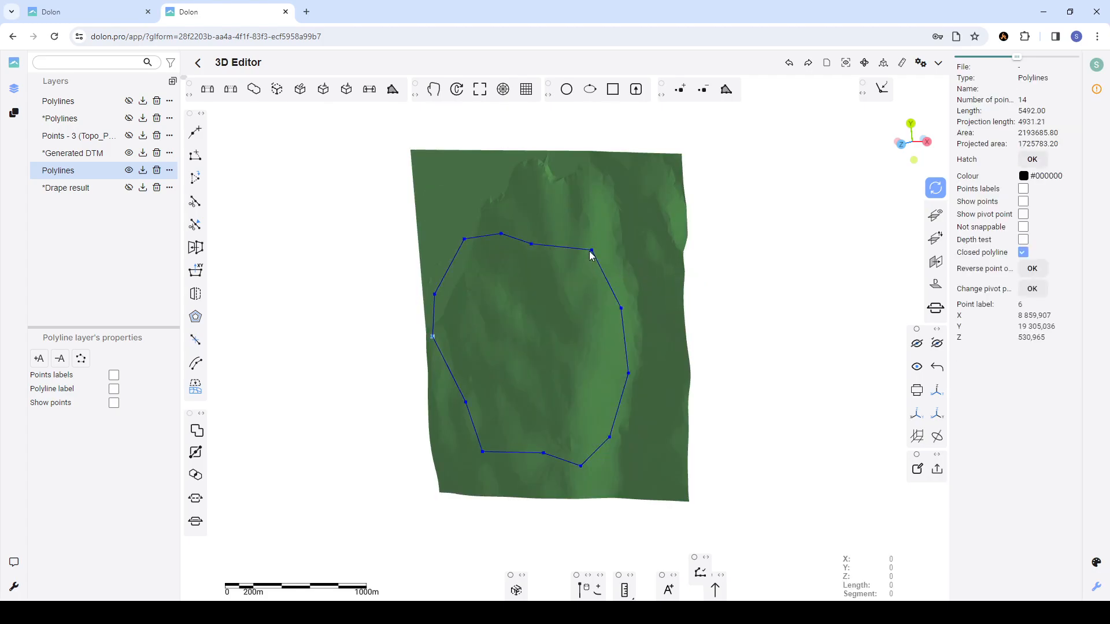
{"action": "scroll", "coordinate": [571, 325], "scroll_direction": "up", "scroll_amount": 1}
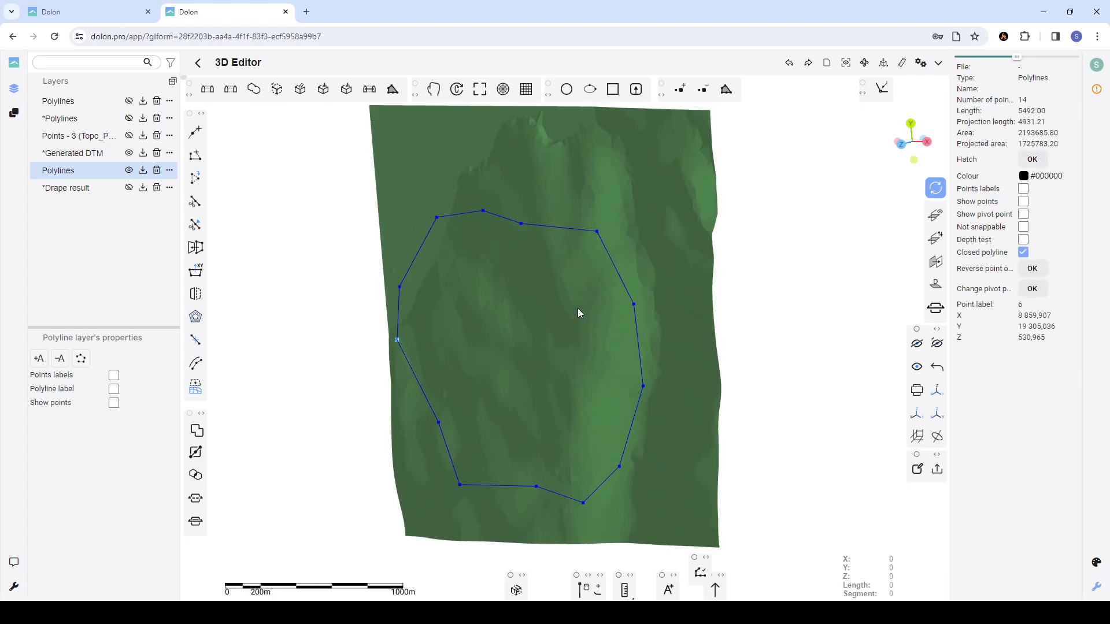
{"action": "scroll", "coordinate": [577, 310], "scroll_direction": "down", "scroll_amount": 2}
{"action": "mouse_move", "coordinate": [575, 325]}
{"action": "left_mouse_down"}
{"action": "mouse_move", "coordinate": [570, 304]}
{"action": "mouse_move", "coordinate": [554, 302]}
{"action": "mouse_move", "coordinate": [564, 297]}
{"action": "mouse_move", "coordinate": [523, 344]}
{"action": "mouse_move", "coordinate": [532, 271]}
{"action": "mouse_move", "coordinate": [566, 248]}
{"action": "mouse_move", "coordinate": [627, 260]}
{"action": "mouse_move", "coordinate": [625, 321]}
{"action": "mouse_move", "coordinate": [596, 320]}
{"action": "left_mouse_up"}
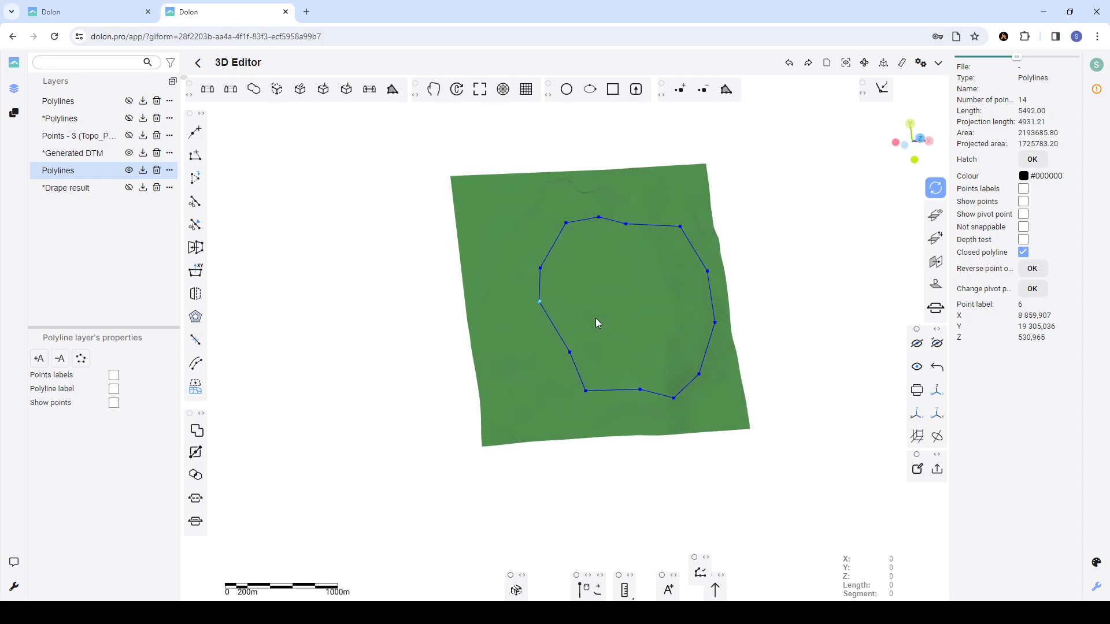
{"action": "left_click", "coordinate": [791, 268]}
{"action": "left_click", "coordinate": [641, 284]}
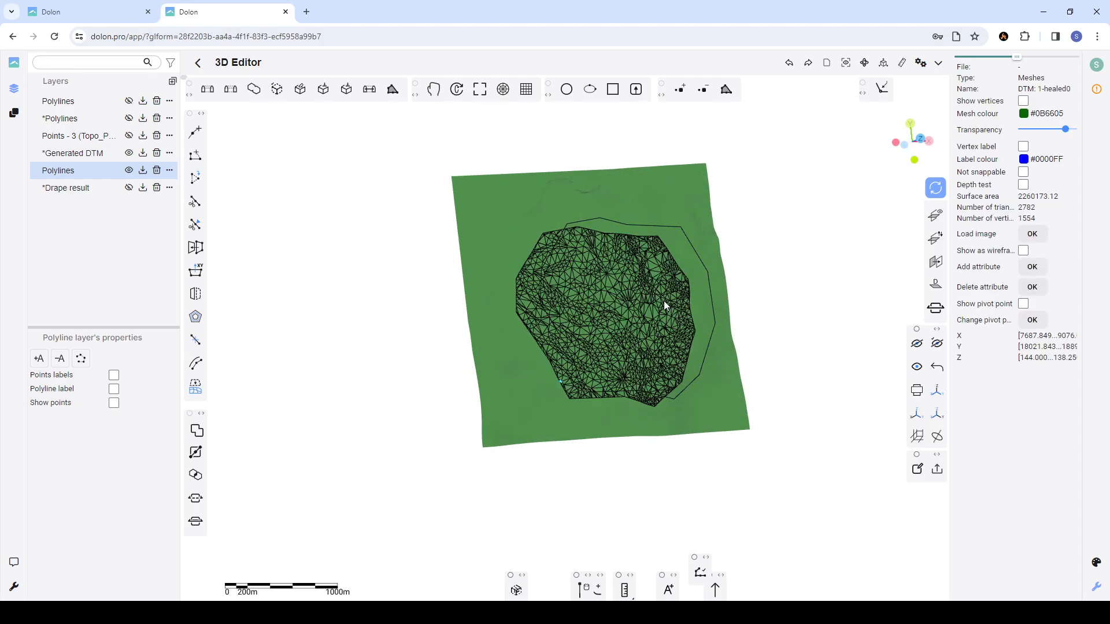
- Undo the mesh cut and select the whole DTM to check it
{"action": "left_click", "coordinate": [663, 301]}
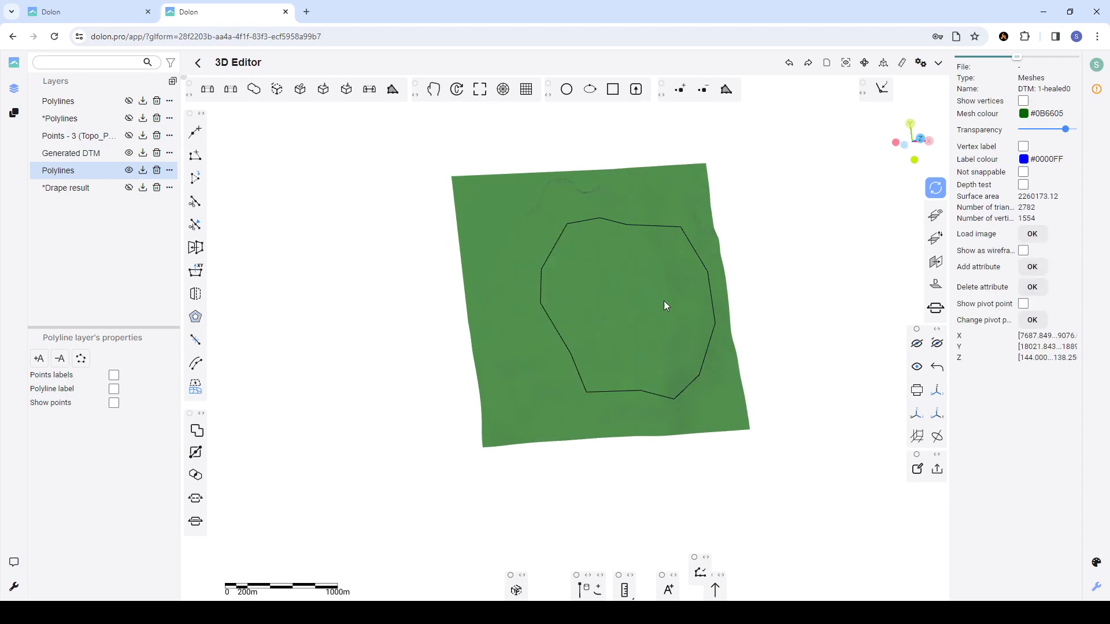
{"action": "left_click", "coordinate": [654, 293]}
{"action": "scroll", "coordinate": [725, 293], "scroll_direction": "up", "scroll_amount": 3}
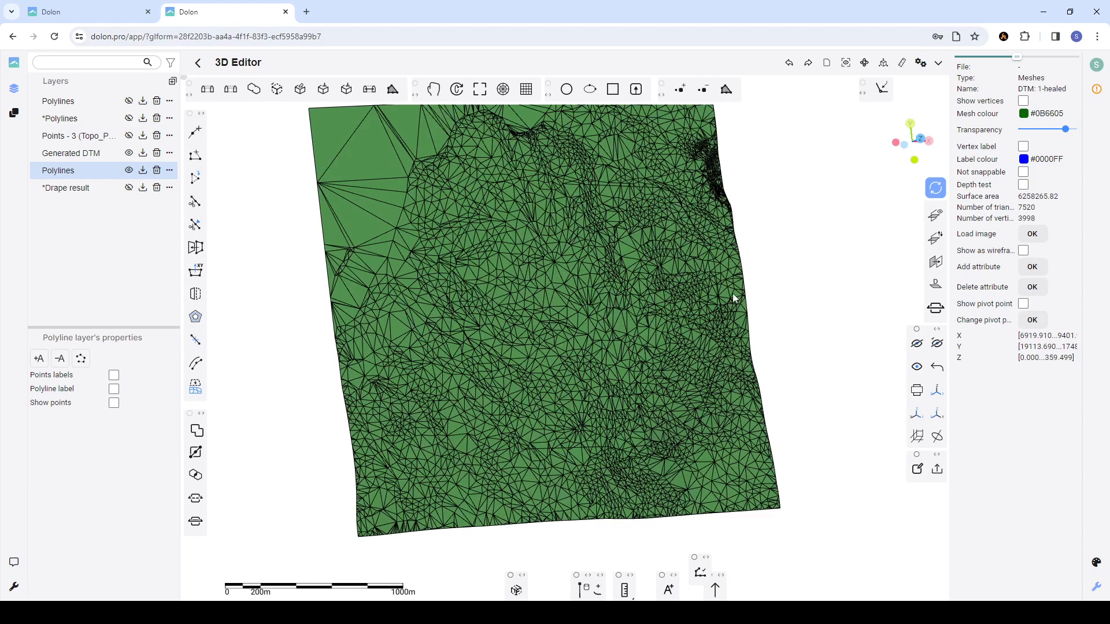
- Select the closed polyline together with the DTM in a tilted view and cut the mesh by that polyline
{"action": "left_click", "coordinate": [719, 280]}
{"action": "left_click_drag", "start_coordinate": [802, 307], "coordinate": [522, 428]}
{"action": "mouse_move", "coordinate": [657, 409]}
{"action": "left_mouse_down"}
{"action": "mouse_move", "coordinate": [647, 413]}
{"action": "mouse_move", "coordinate": [666, 406]}
{"action": "mouse_move", "coordinate": [659, 392]}
{"action": "left_mouse_up"}
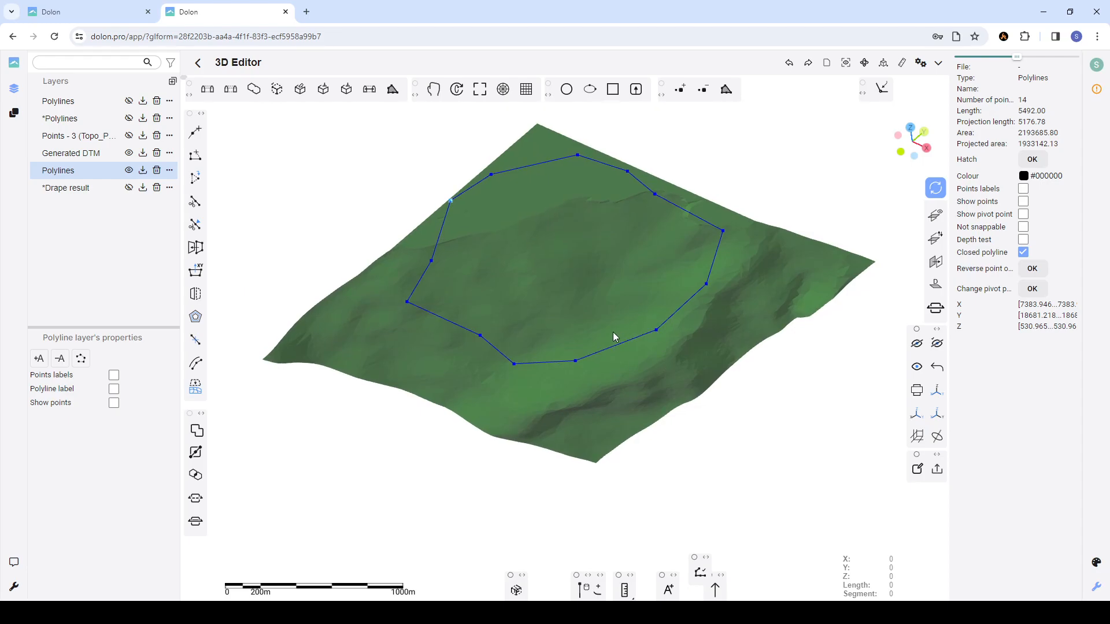
{"action": "left_click", "coordinate": [600, 377]}
{"action": "left_click", "coordinate": [594, 355]}
{"action": "left_click", "coordinate": [526, 269]}
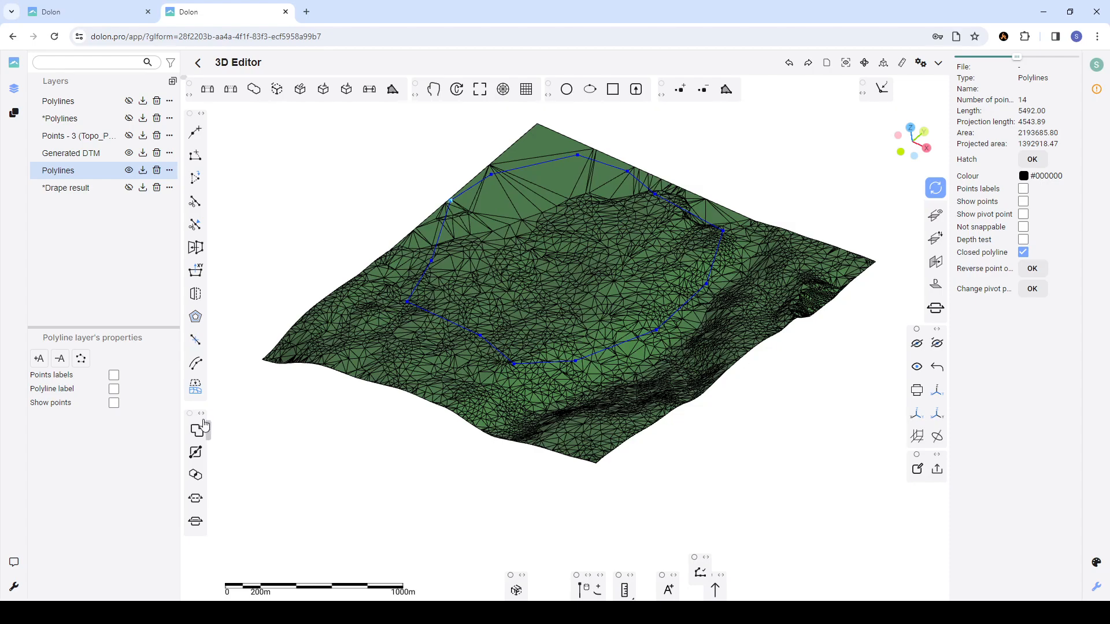
{"action": "left_click", "coordinate": [197, 453]}
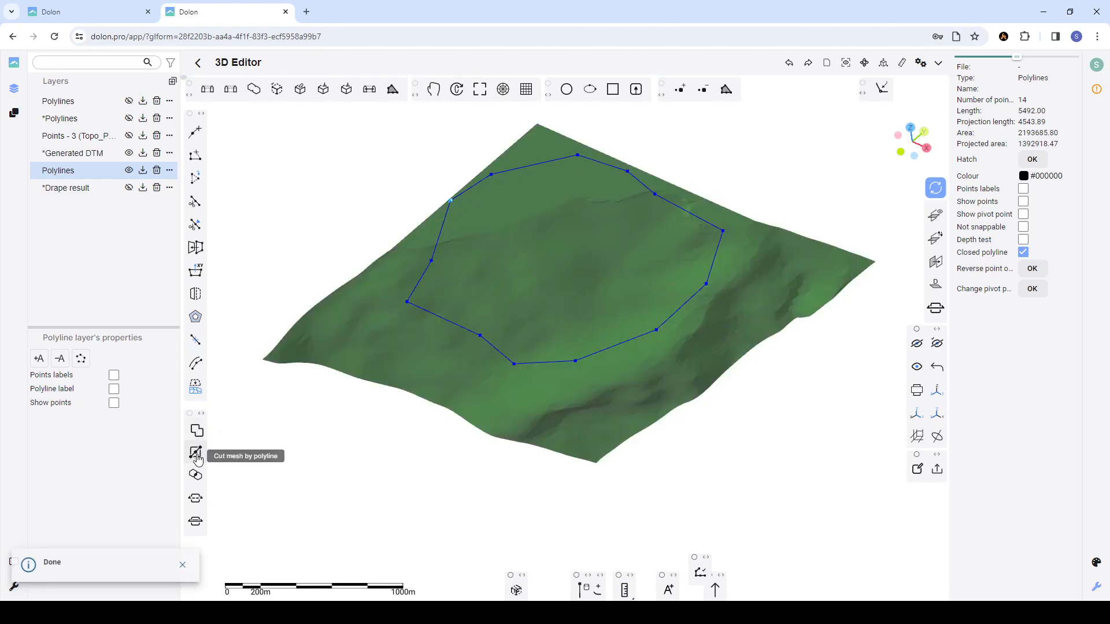
- Examine the tilted-view cut from several angles and select the inner mesh piece to compare its outline with the polyline
{"action": "left_click", "coordinate": [486, 290]}
{"action": "left_click", "coordinate": [481, 299]}
{"action": "left_click", "coordinate": [451, 331]}
{"action": "left_click", "coordinate": [480, 314]}
{"action": "left_click", "coordinate": [579, 365]}
{"action": "left_click_drag", "start_coordinate": [579, 364], "coordinate": [614, 408]}
{"action": "left_click", "coordinate": [578, 418]}
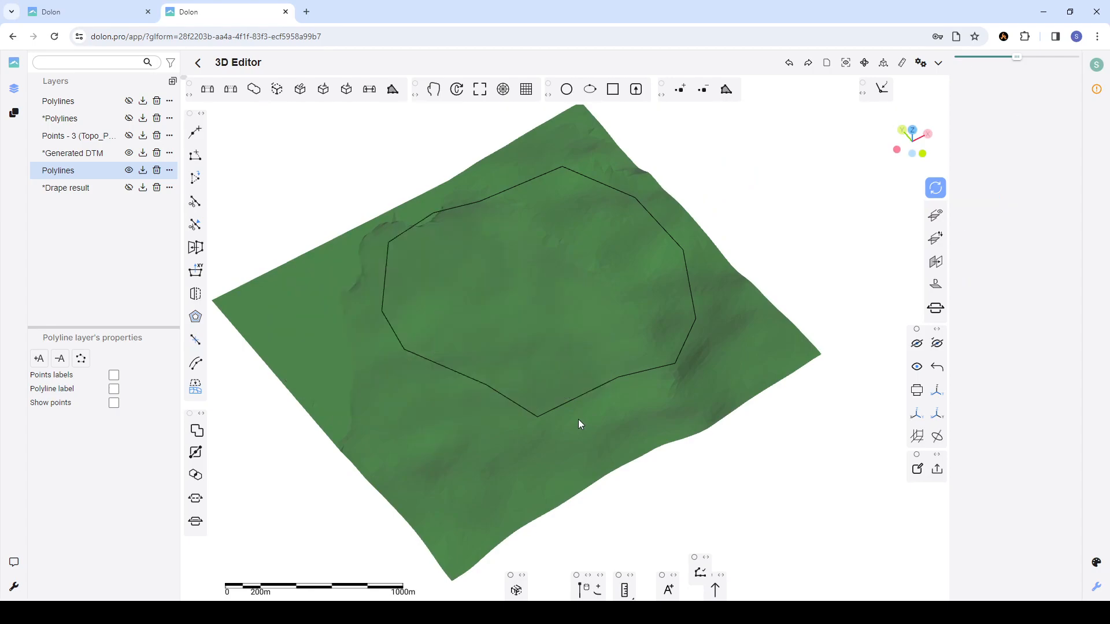
{"action": "left_click", "coordinate": [572, 364]}
{"action": "left_click_drag", "start_coordinate": [524, 298], "coordinate": [550, 341]}
{"action": "left_click", "coordinate": [633, 306]}
{"action": "left_click", "coordinate": [564, 306]}
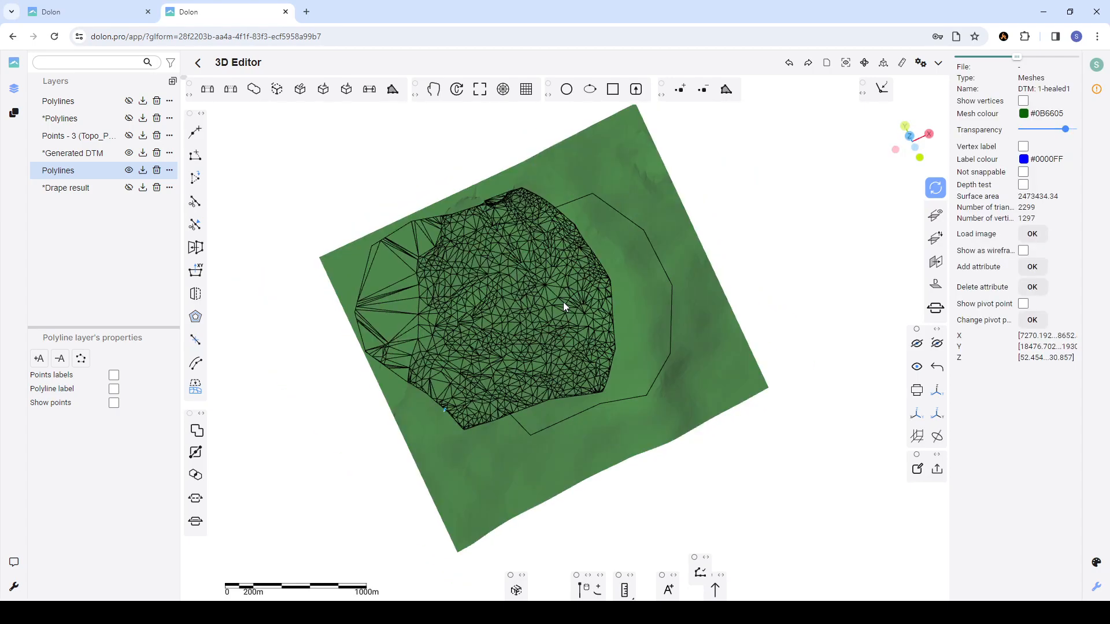
- Move the inner mesh piece completely away from the surrounding DTM so that the cut hole is open
{"action": "left_click", "coordinate": [433, 89]}
{"action": "left_click_drag", "start_coordinate": [452, 408], "coordinate": [712, 359]}
{"action": "scroll", "coordinate": [522, 387], "scroll_direction": "down", "scroll_amount": 3}
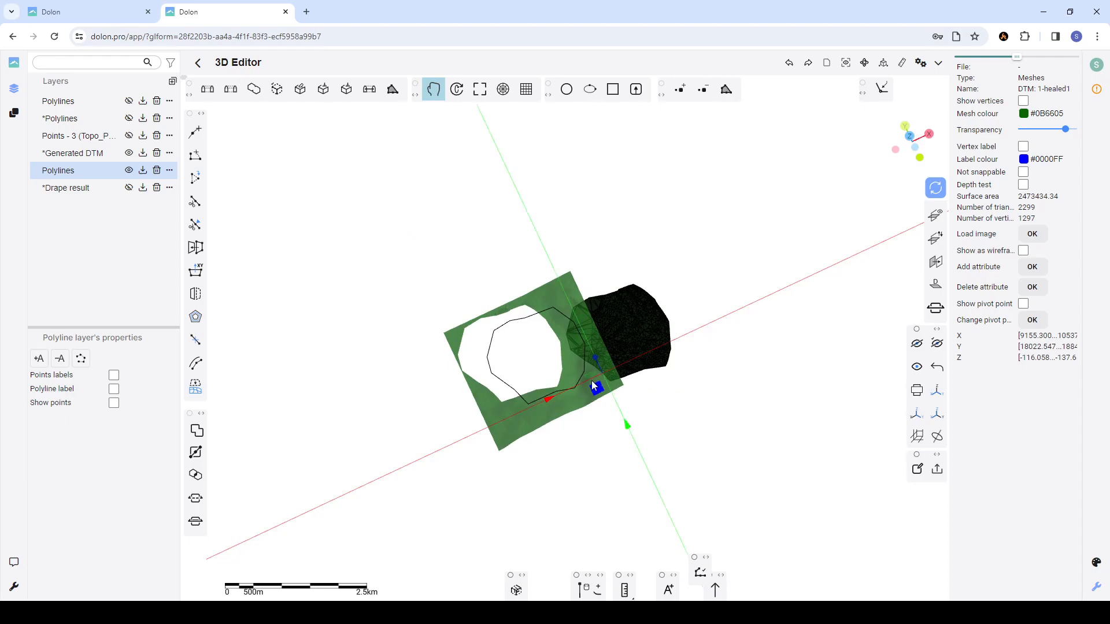
{"action": "left_click_drag", "start_coordinate": [605, 376], "coordinate": [637, 305]}
{"action": "left_click", "coordinate": [627, 272]}
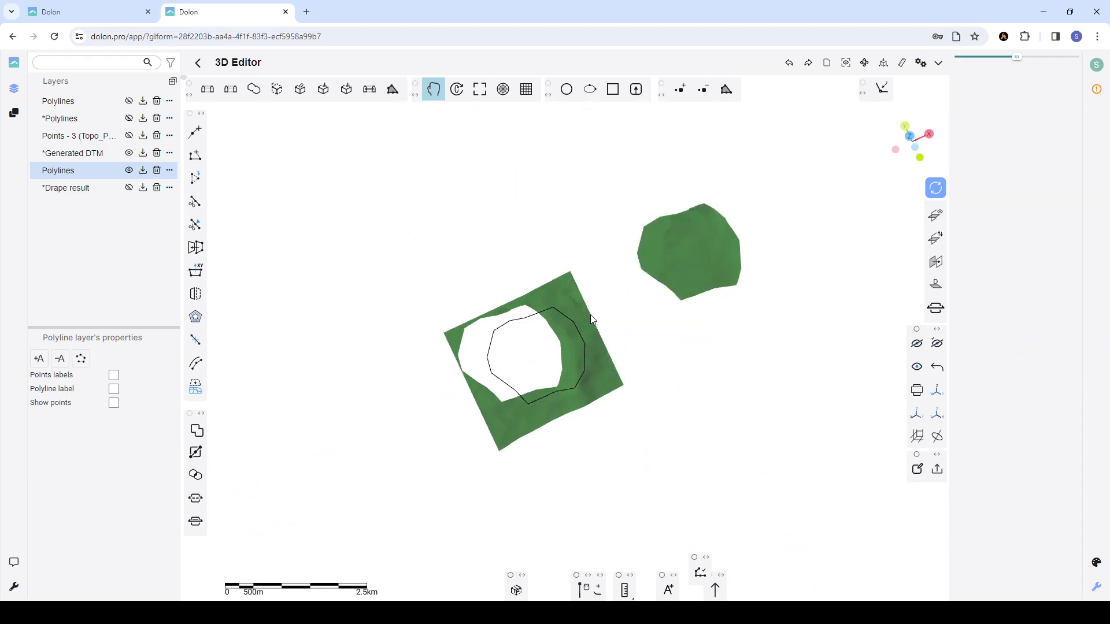
- Compare the closed polyline with the hole in the DTM and the separated piece from different angles
{"action": "scroll", "coordinate": [576, 318], "scroll_direction": "up", "scroll_amount": 2}
{"action": "left_click", "coordinate": [573, 312]}
{"action": "scroll", "coordinate": [606, 270], "scroll_direction": "down", "scroll_amount": 3}
{"action": "left_click_drag", "start_coordinate": [598, 361], "coordinate": [686, 318]}
{"action": "scroll", "coordinate": [605, 330], "scroll_direction": "up", "scroll_amount": 2}
{"action": "left_click", "coordinate": [569, 330]}
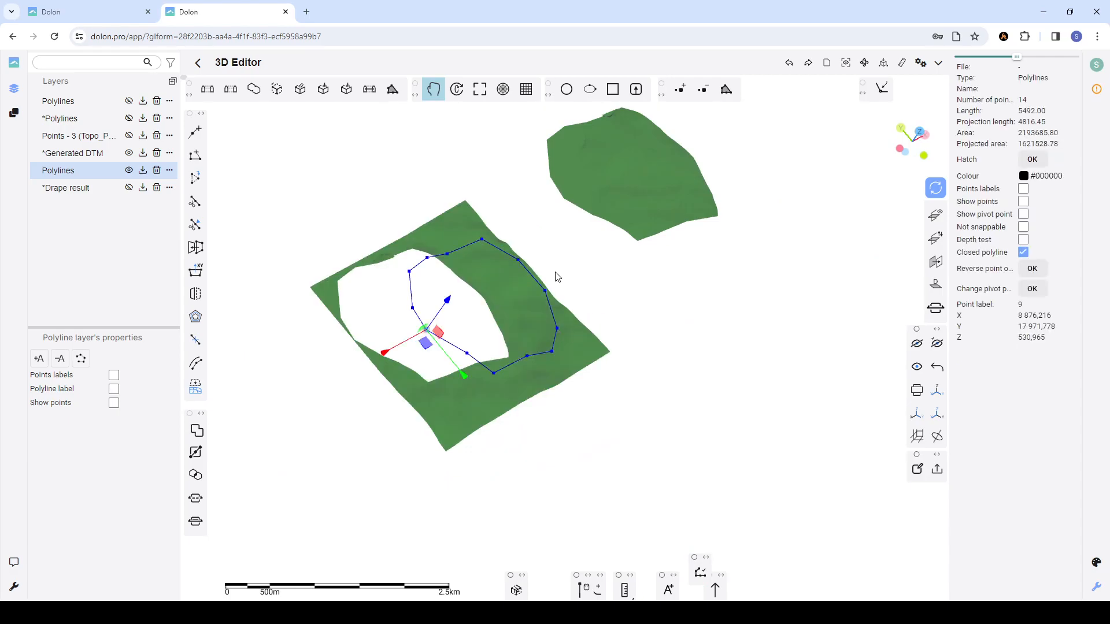
{"action": "left_click", "coordinate": [504, 178]}
{"action": "left_click", "coordinate": [456, 219]}
{"action": "scroll", "coordinate": [489, 215], "scroll_direction": "up", "scroll_amount": 2}
{"action": "scroll", "coordinate": [516, 223], "scroll_direction": "down", "scroll_amount": 2}
- Select the outer DTM piece with the hole, end the move mode and heal the mesh
{"action": "left_click", "coordinate": [580, 258]}
{"action": "left_click", "coordinate": [575, 293]}
{"action": "scroll", "coordinate": [518, 282], "scroll_direction": "up", "scroll_amount": 3}
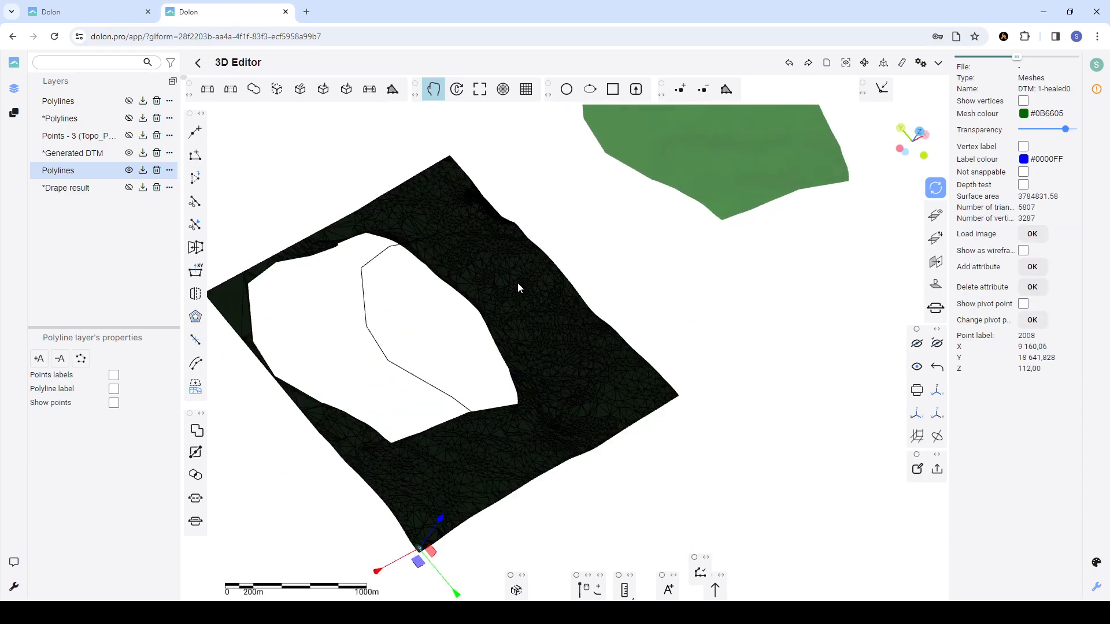
{"action": "scroll", "coordinate": [497, 280], "scroll_direction": "down", "scroll_amount": 1}
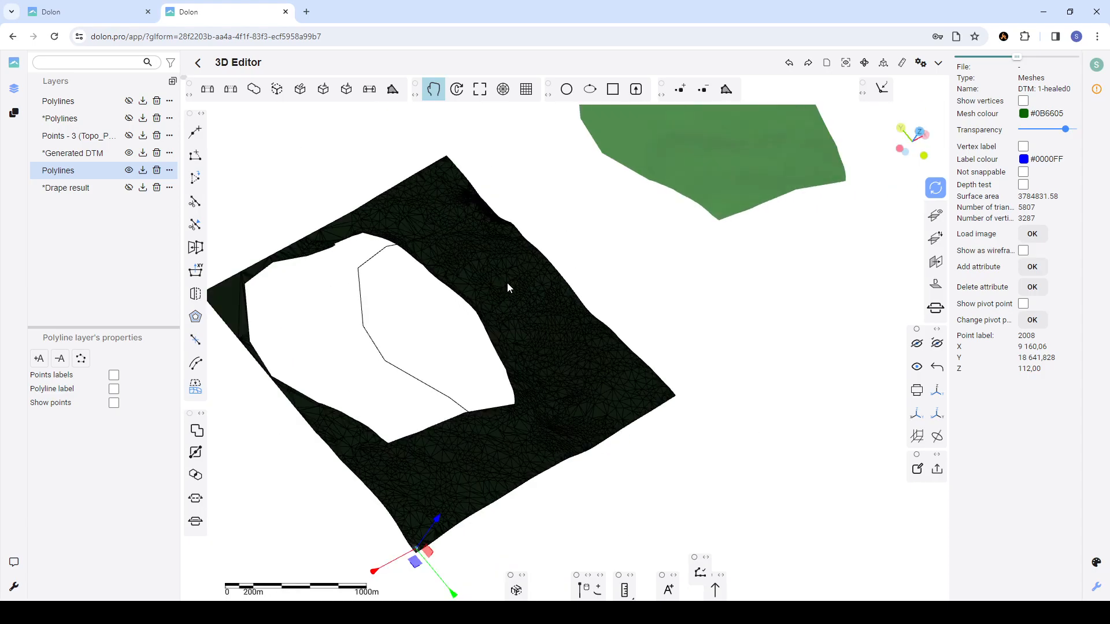
{"action": "left_click", "coordinate": [433, 89]}
{"action": "left_click", "coordinate": [473, 208]}
{"action": "scroll", "coordinate": [555, 258], "scroll_direction": "down", "scroll_amount": 2}
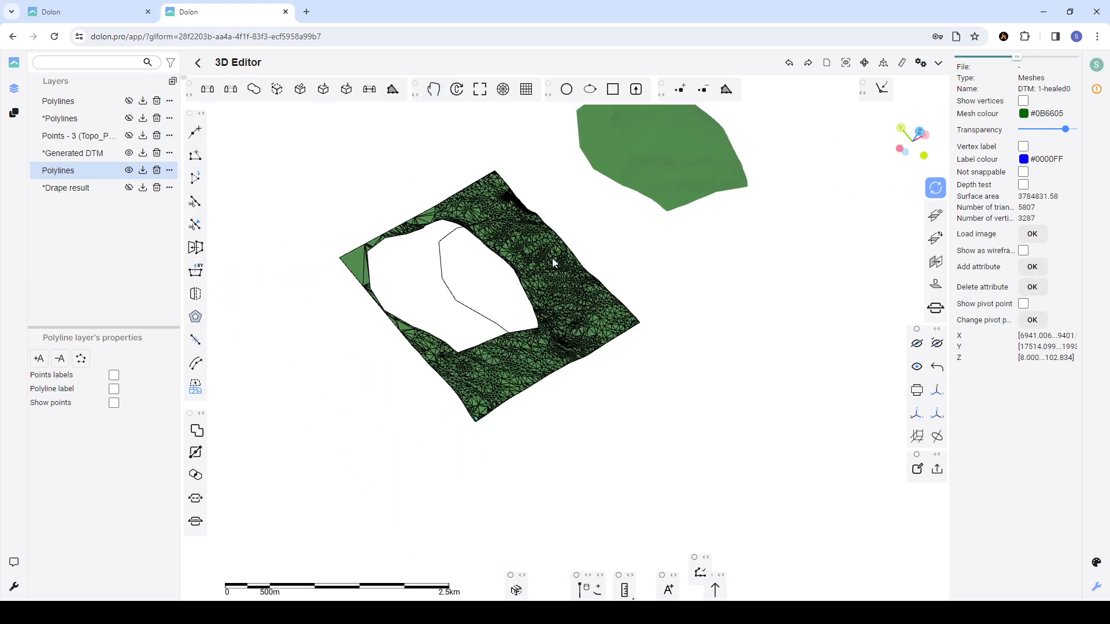
{"action": "scroll", "coordinate": [497, 246], "scroll_direction": "up", "scroll_amount": 4}
{"action": "scroll", "coordinate": [515, 244], "scroll_direction": "down", "scroll_amount": 2}
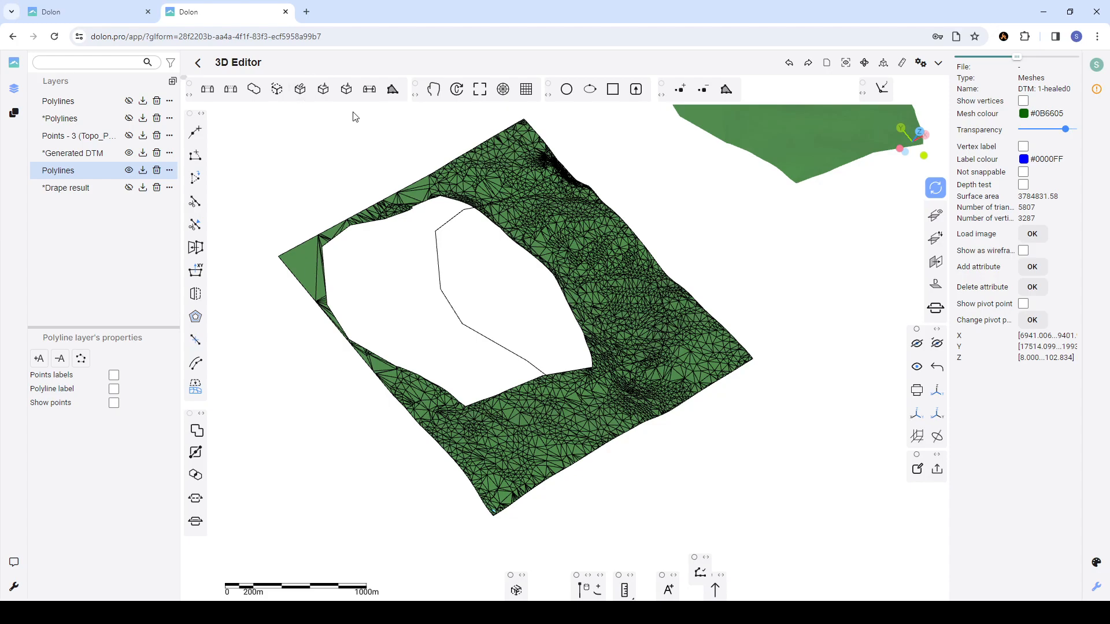
{"action": "left_click", "coordinate": [299, 93]}
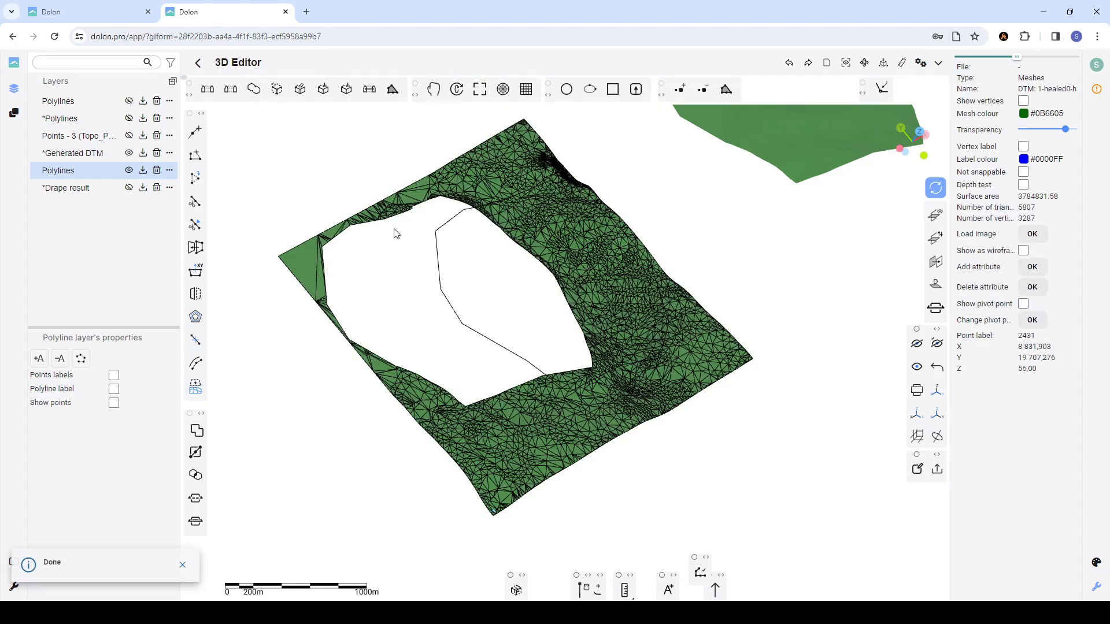
{"action": "scroll", "coordinate": [395, 231], "scroll_direction": "down", "scroll_amount": 3}
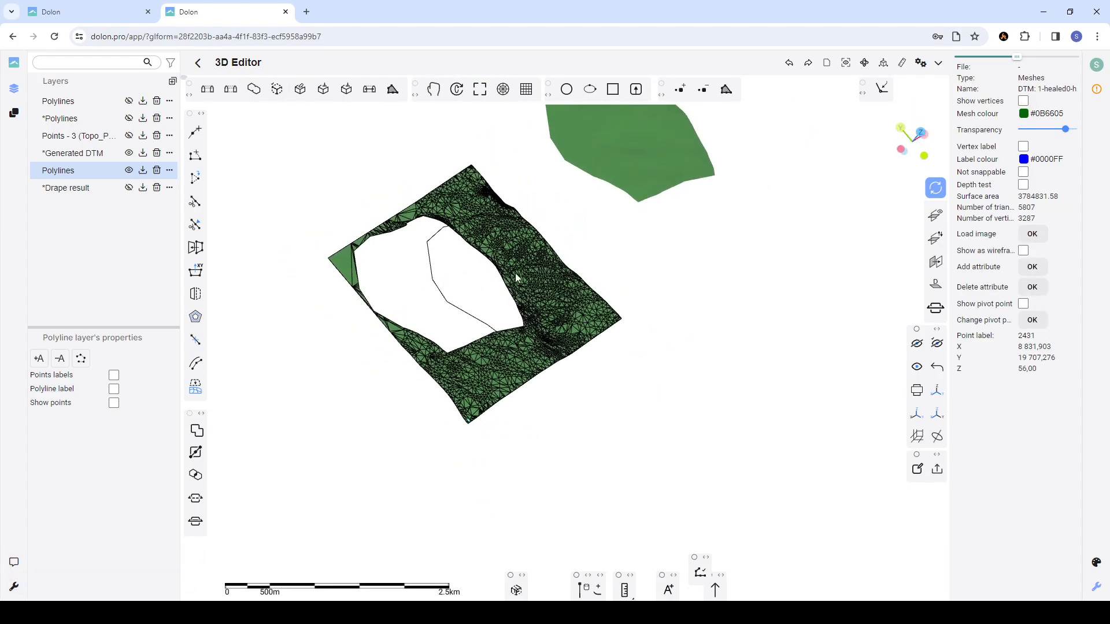
{"action": "scroll", "coordinate": [577, 234], "scroll_direction": "up", "scroll_amount": 3}
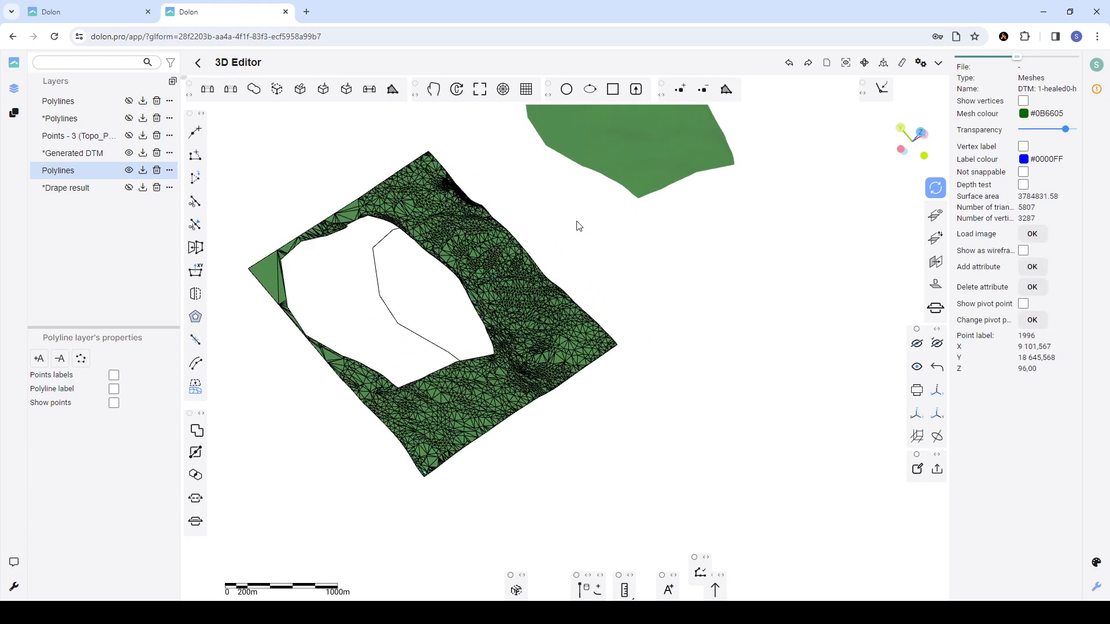
- Draw an open six-point polyline about 2112 m long that crosses the outer DTM's edge at both ends
{"action": "left_click", "coordinate": [579, 226]}
{"action": "left_click_drag", "start_coordinate": [584, 228], "coordinate": [565, 268]}
{"action": "right_click_drag", "start_coordinate": [567, 269], "coordinate": [622, 256]}
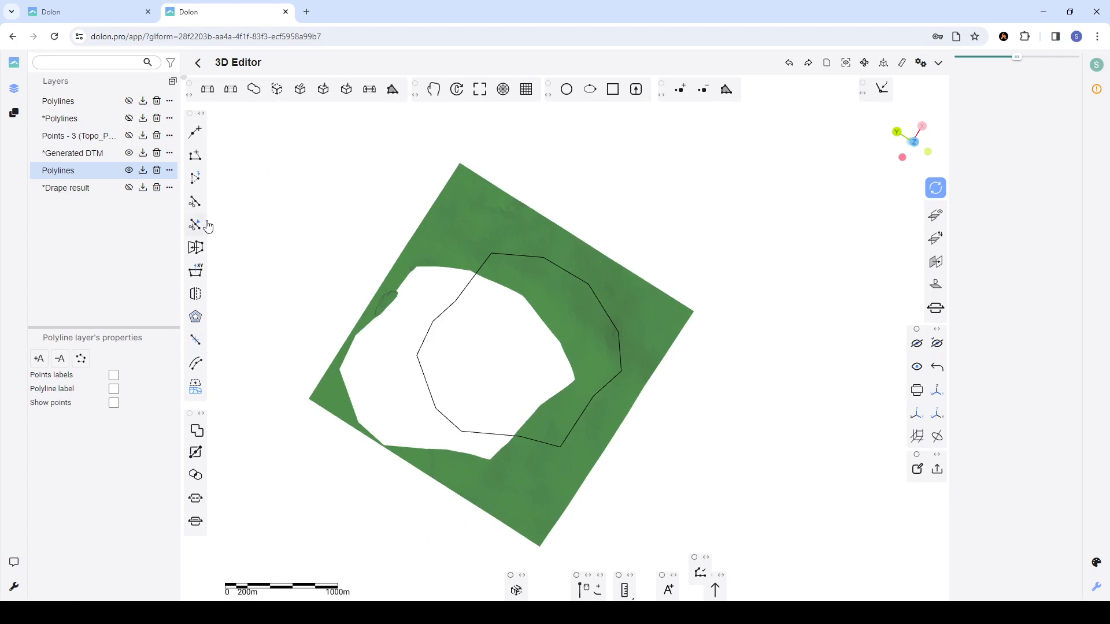
{"action": "left_click", "coordinate": [195, 131]}
{"action": "left_click", "coordinate": [543, 163]}
{"action": "left_click", "coordinate": [513, 224]}
{"action": "left_click", "coordinate": [549, 247]}
{"action": "left_click", "coordinate": [583, 274]}
{"action": "left_click", "coordinate": [612, 285]}
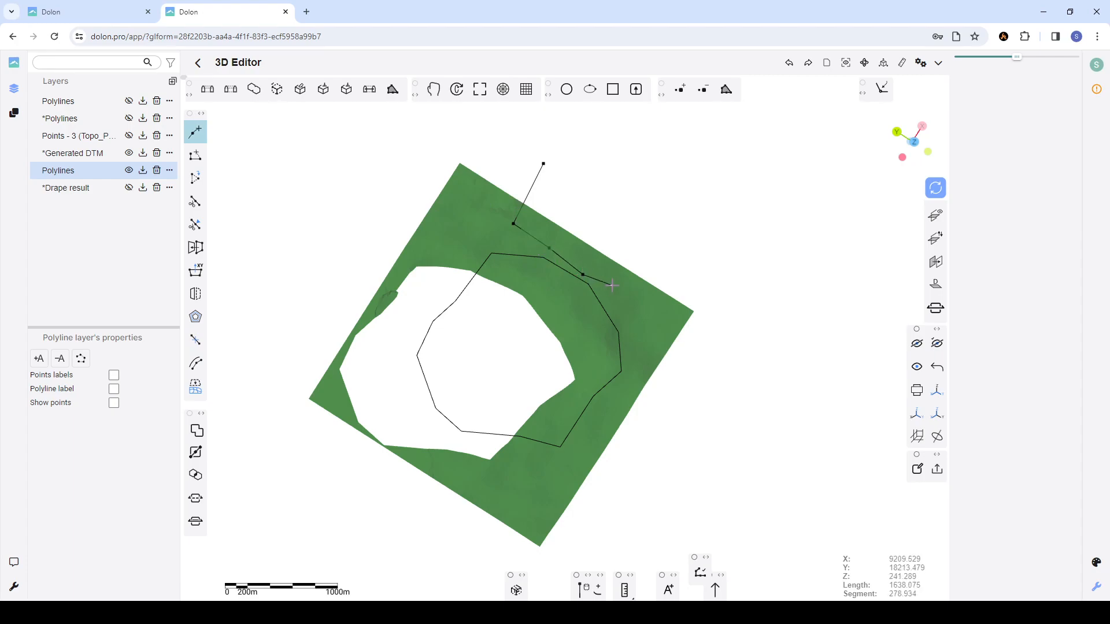
{"action": "left_click", "coordinate": [662, 266]}
{"action": "right_click", "coordinate": [663, 233]}
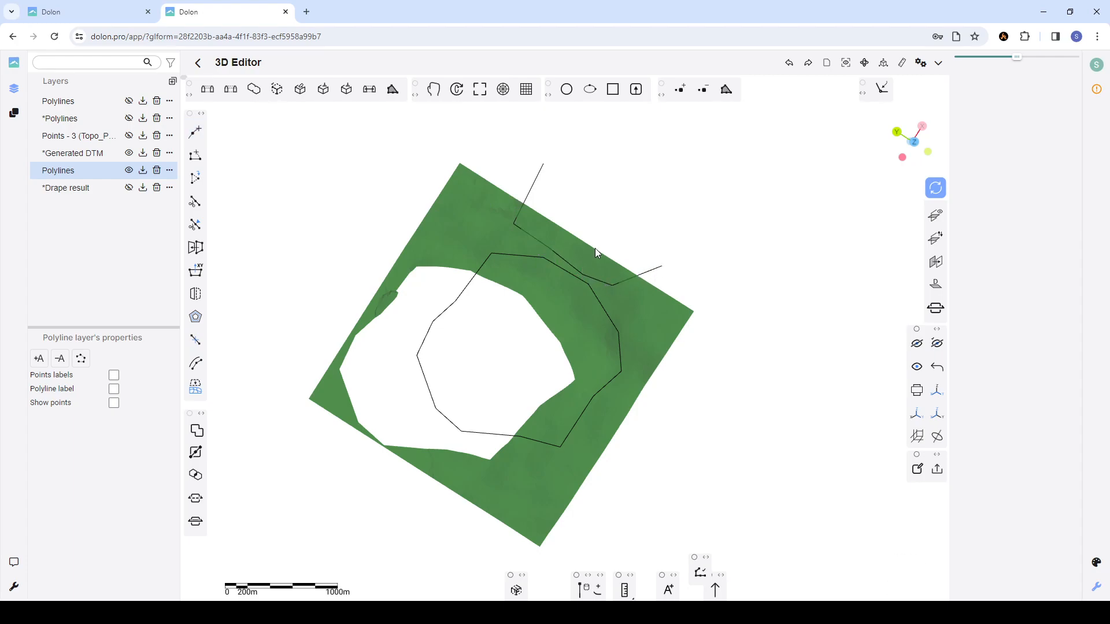
- Select the new open polyline together with the healed outer DTM and cut the mesh by that polyline
{"action": "scroll", "coordinate": [581, 259], "scroll_direction": "up", "scroll_amount": 2}
{"action": "left_click", "coordinate": [559, 261]}
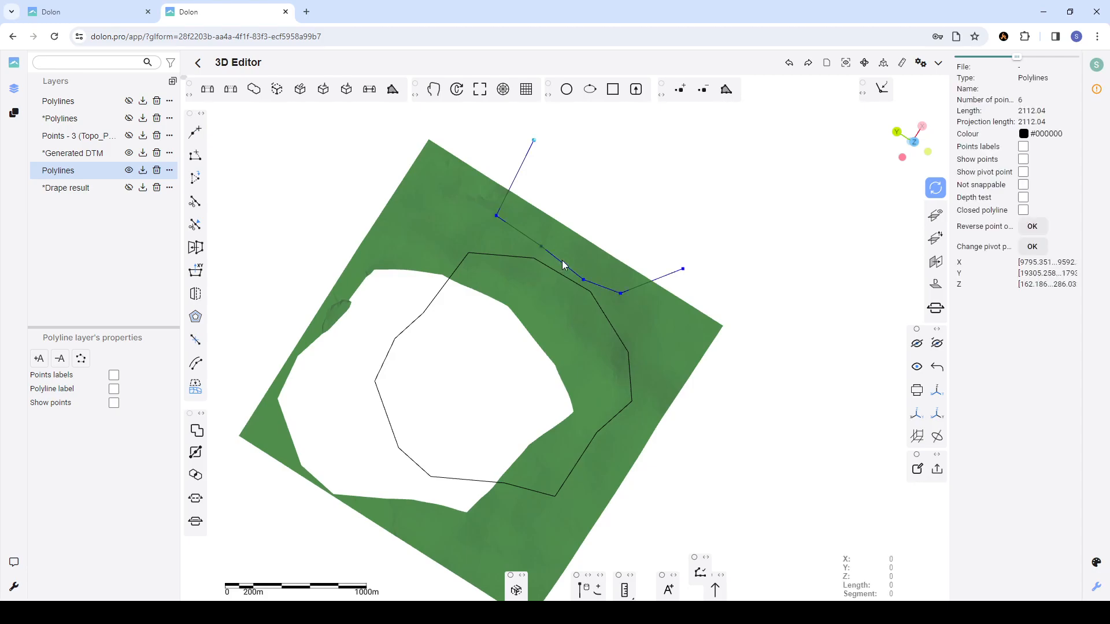
{"action": "left_click", "coordinate": [574, 236]}
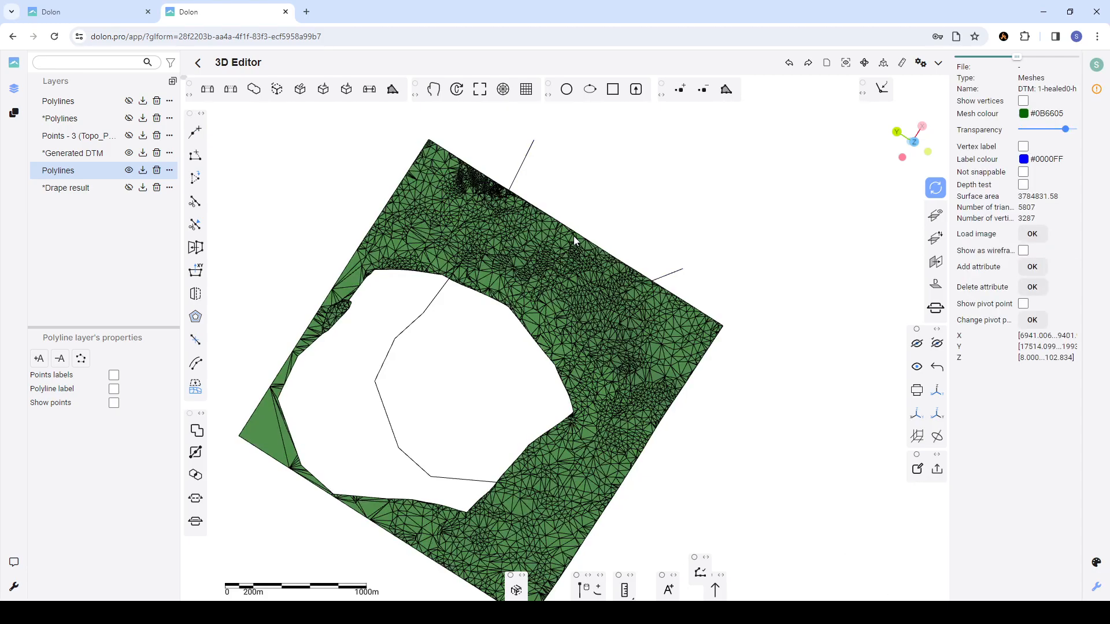
{"action": "left_click", "coordinate": [520, 168]}
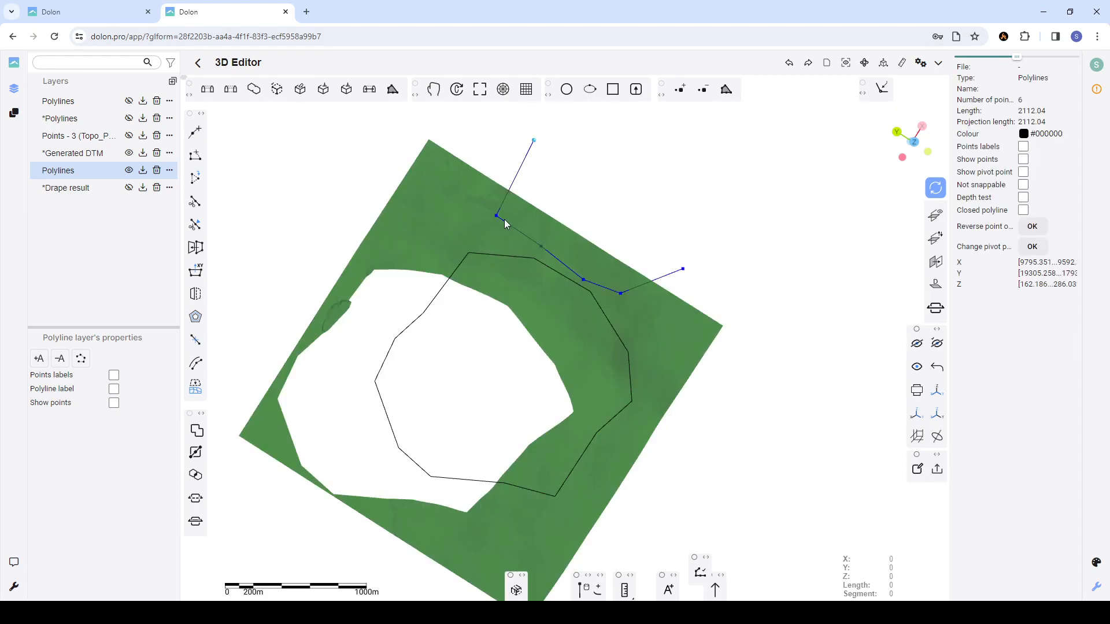
{"action": "left_click", "coordinate": [451, 210], "text": "ctrl"}
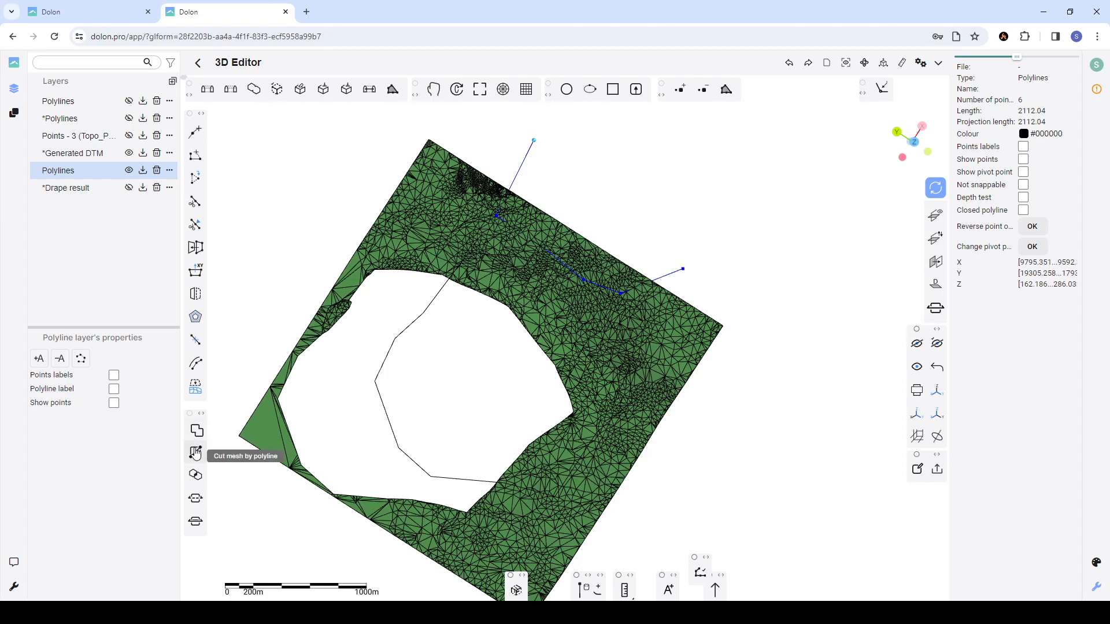
{"action": "left_click", "coordinate": [196, 454]}
- Select the cut-off edge strip and the remaining DTM in turn to check the separate pieces
{"action": "left_click", "coordinate": [522, 211]}
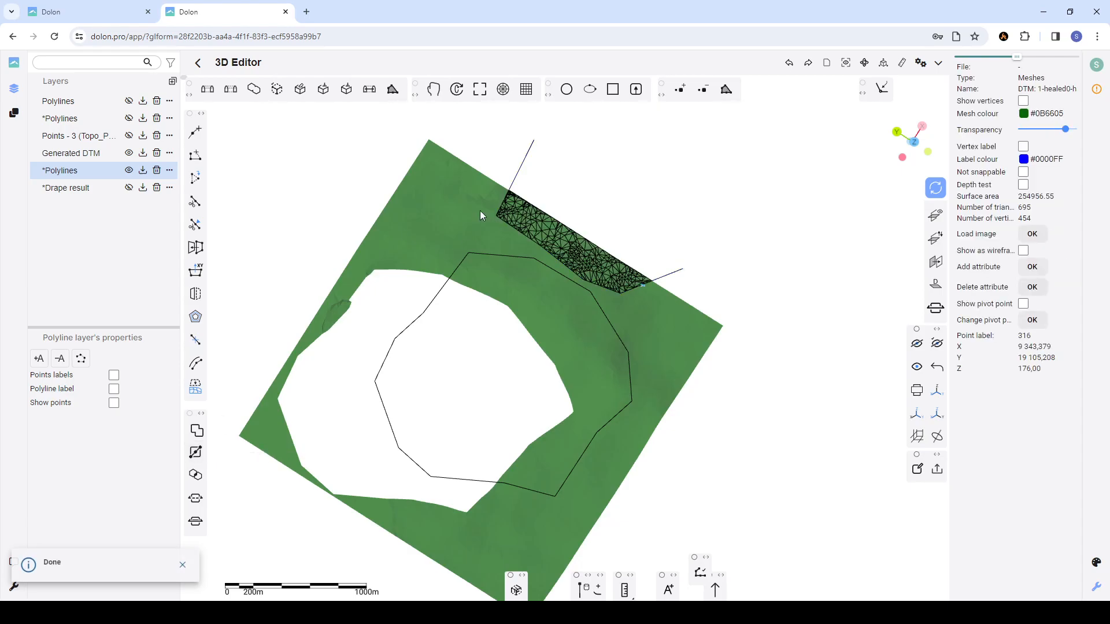
{"action": "left_click", "coordinate": [487, 228]}
{"action": "left_click", "coordinate": [526, 216]}
{"action": "left_click", "coordinate": [476, 211]}
{"action": "left_click", "coordinate": [519, 215]}
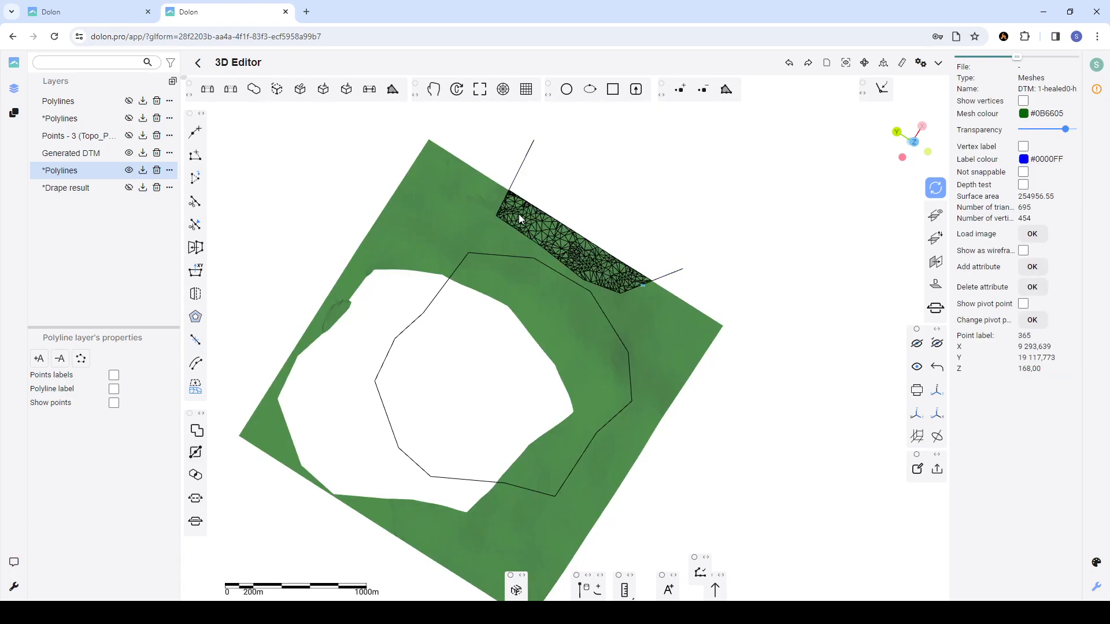
- Move the cut-off edge strip clear of the remaining DTM, between it and the inner piece
{"action": "left_click_drag", "start_coordinate": [625, 284], "coordinate": [672, 218]}
{"action": "scroll", "coordinate": [657, 284], "scroll_direction": "down", "scroll_amount": 6}
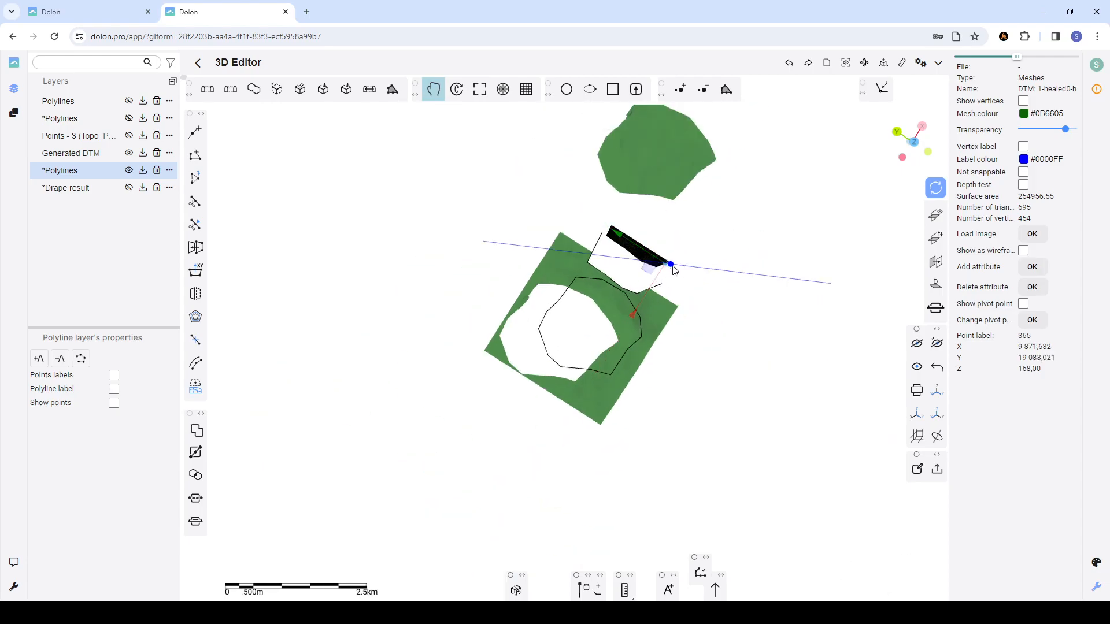
{"action": "left_click_drag", "start_coordinate": [668, 268], "coordinate": [705, 267]}
{"action": "left_click", "coordinate": [706, 216]}
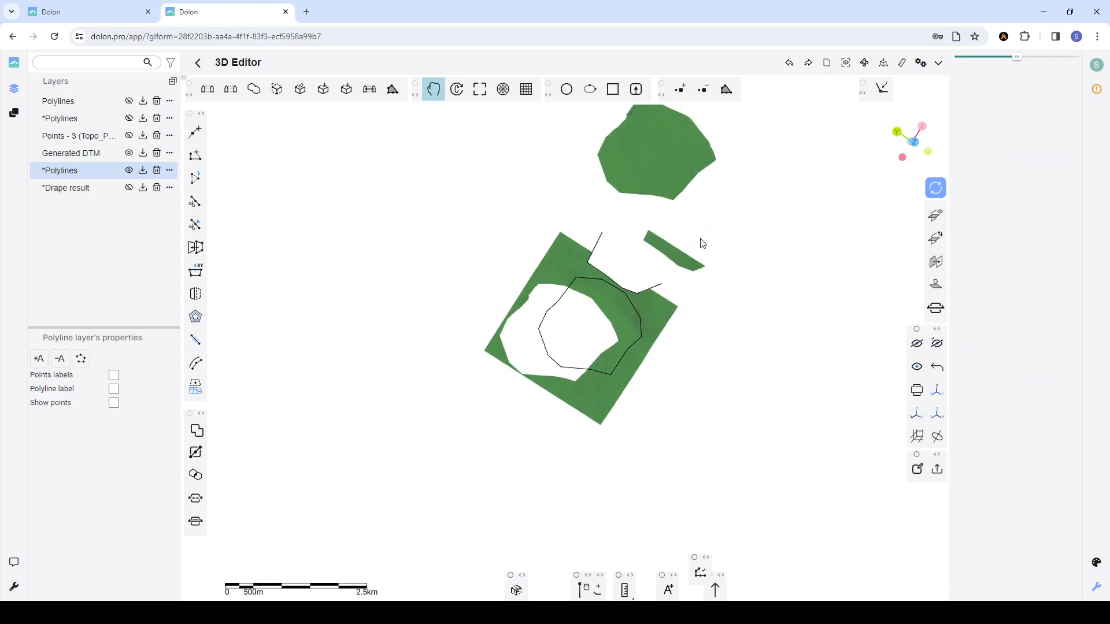
{"action": "scroll", "coordinate": [705, 241], "scroll_direction": "up", "scroll_amount": 3}
{"action": "scroll", "coordinate": [645, 283], "scroll_direction": "down", "scroll_amount": 1}
{"action": "scroll", "coordinate": [642, 296], "scroll_direction": "up", "scroll_amount": 4}
{"action": "scroll", "coordinate": [673, 313], "scroll_direction": "down", "scroll_amount": 4}
{"action": "left_click_drag", "start_coordinate": [697, 323], "coordinate": [666, 301]}
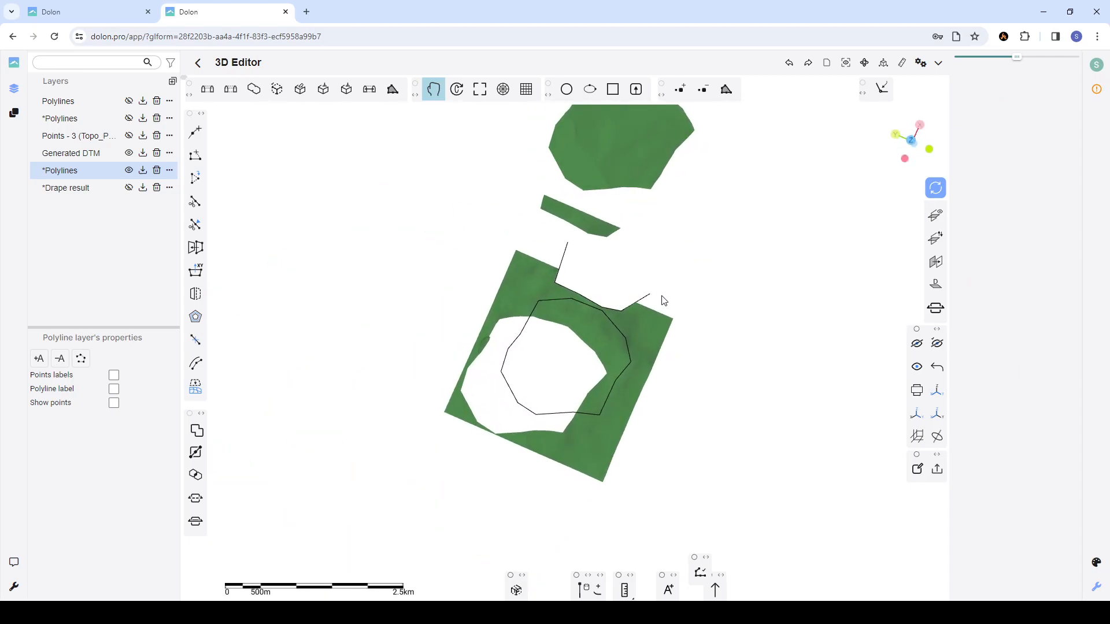
{"action": "scroll", "coordinate": [646, 291], "scroll_direction": "down", "scroll_amount": 2}
- Select the edge strip, lift it high above the other pieces and bring it back beside the DTM
{"action": "left_click", "coordinate": [606, 246]}
{"action": "left_click_drag", "start_coordinate": [544, 388], "coordinate": [407, 299]}
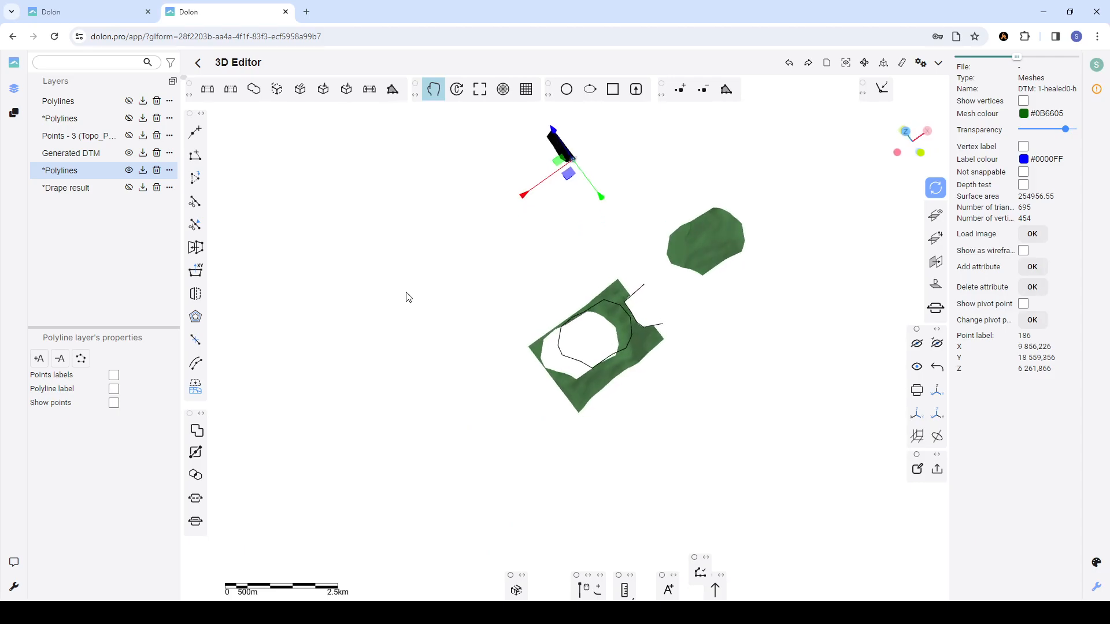
{"action": "left_click_drag", "start_coordinate": [599, 137], "coordinate": [678, 318]}
{"action": "left_click_drag", "start_coordinate": [639, 454], "coordinate": [627, 345]}
{"action": "left_click_drag", "start_coordinate": [635, 229], "coordinate": [698, 337]}
{"action": "left_click_drag", "start_coordinate": [451, 237], "coordinate": [713, 313]}
{"action": "left_click", "coordinate": [742, 385]}
{"action": "scroll", "coordinate": [748, 307], "scroll_direction": "down", "scroll_amount": 2}
{"action": "scroll", "coordinate": [736, 318], "scroll_direction": "up", "scroll_amount": 6}
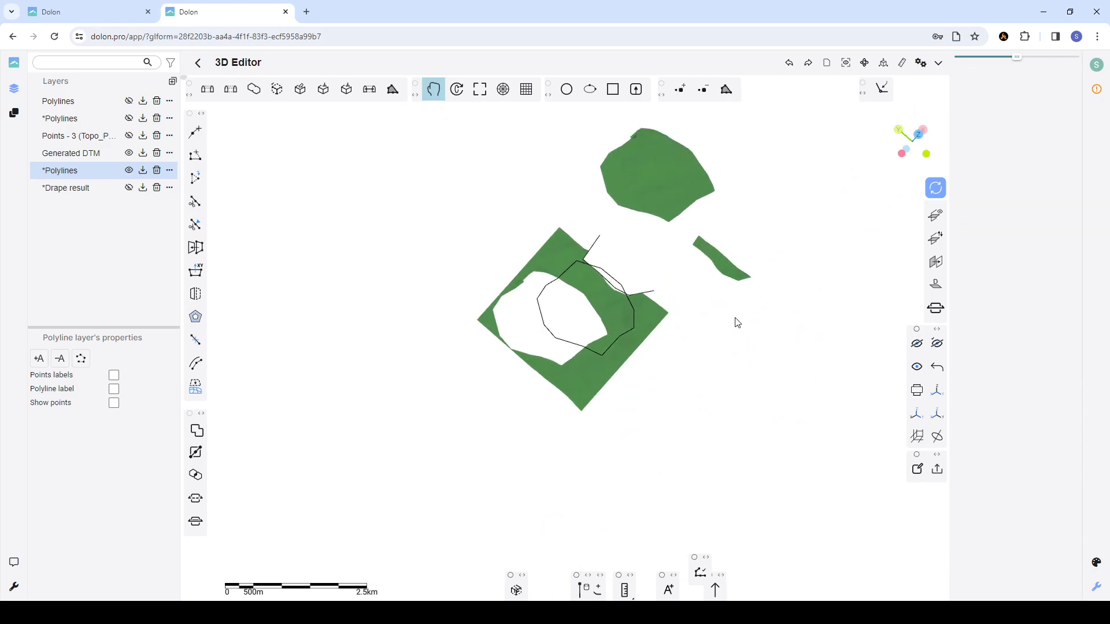
- Select the edge strip, raise it to about Z 317 and shift it slightly along single axes and a plane
{"action": "left_click", "coordinate": [735, 234]}
{"action": "scroll", "coordinate": [726, 307], "scroll_direction": "down", "scroll_amount": 3}
{"action": "left_click_drag", "start_coordinate": [765, 290], "coordinate": [661, 282]}
{"action": "scroll", "coordinate": [722, 266], "scroll_direction": "up", "scroll_amount": 5}
{"action": "scroll", "coordinate": [721, 261], "scroll_direction": "down", "scroll_amount": 4}
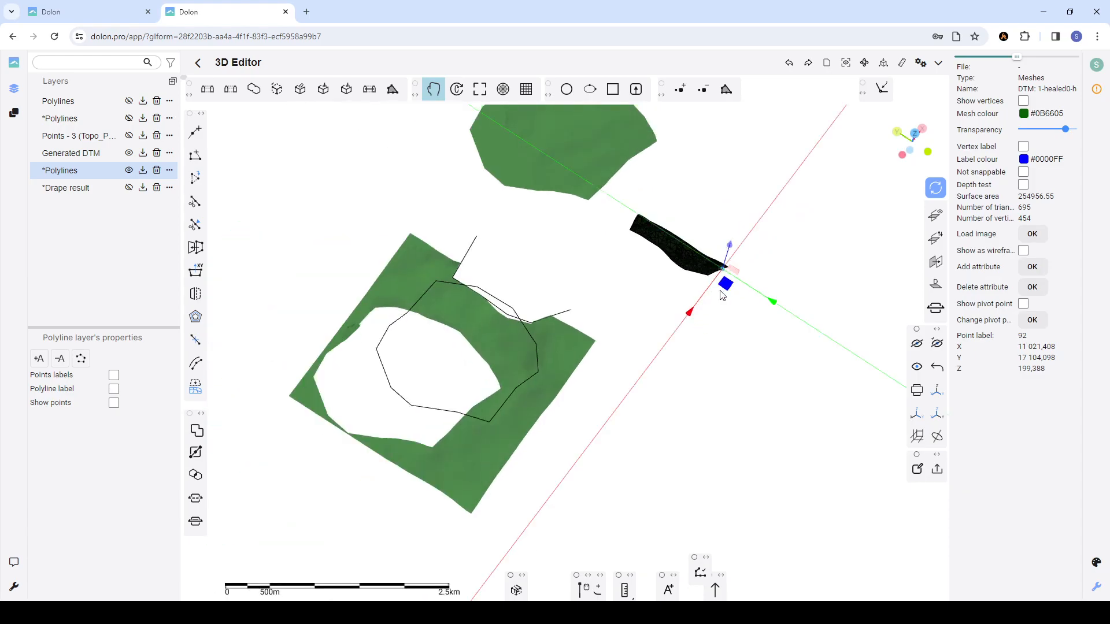
{"action": "scroll", "coordinate": [731, 275], "scroll_direction": "up", "scroll_amount": 3}
{"action": "scroll", "coordinate": [744, 278], "scroll_direction": "up", "scroll_amount": 4}
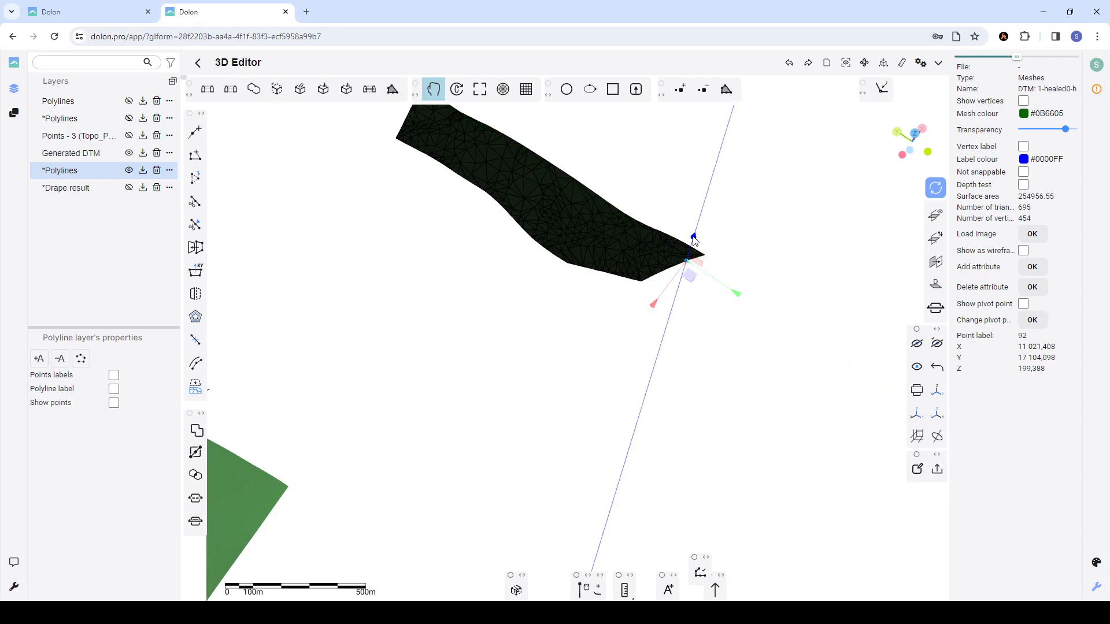
{"action": "scroll", "coordinate": [694, 243], "scroll_direction": "down", "scroll_amount": 2}
{"action": "scroll", "coordinate": [695, 250], "scroll_direction": "down", "scroll_amount": 2}
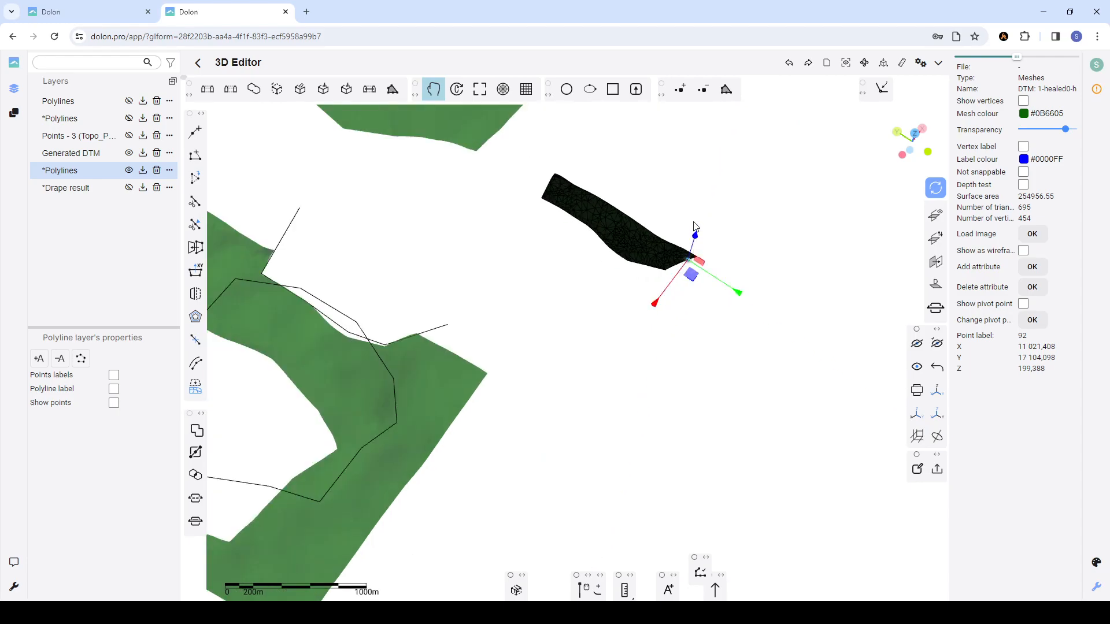
{"action": "left_click_drag", "start_coordinate": [695, 236], "coordinate": [697, 230]}
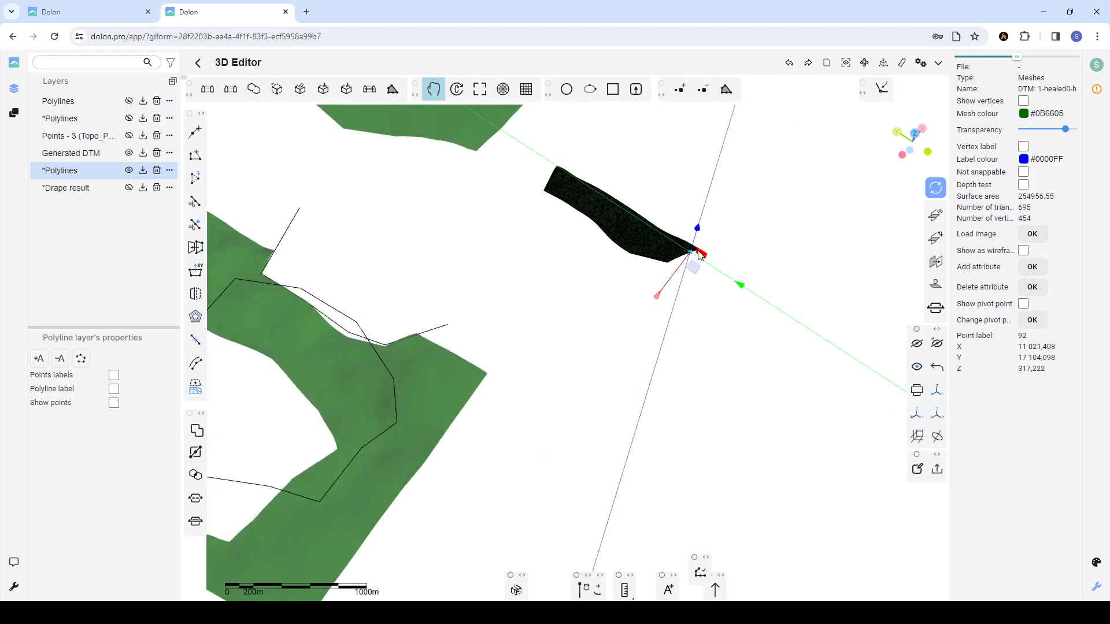
{"action": "left_click_drag", "start_coordinate": [717, 275], "coordinate": [726, 278]}
{"action": "mouse_move", "coordinate": [665, 300]}
{"action": "left_mouse_down"}
{"action": "mouse_move", "coordinate": [660, 325]}
{"action": "mouse_move", "coordinate": [654, 308]}
{"action": "left_mouse_up"}
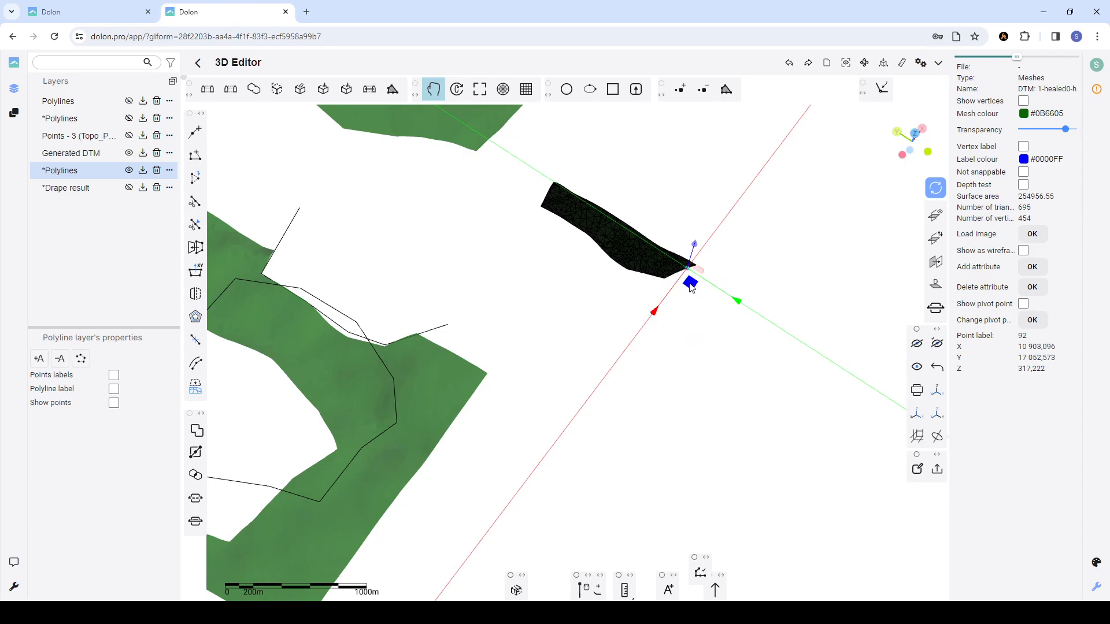
- Move the edge strip within different planes and leave it at about X 10755, Y 21810, Z 0
{"action": "left_click_drag", "start_coordinate": [693, 286], "coordinate": [655, 200]}
{"action": "scroll", "coordinate": [667, 289], "scroll_direction": "down", "scroll_amount": 3}
{"action": "left_click_drag", "start_coordinate": [674, 292], "coordinate": [637, 250]}
{"action": "left_click_drag", "start_coordinate": [550, 302], "coordinate": [400, 268]}
{"action": "left_click_drag", "start_coordinate": [365, 316], "coordinate": [669, 283]}
{"action": "left_click_drag", "start_coordinate": [407, 261], "coordinate": [421, 324]}
{"action": "left_click_drag", "start_coordinate": [635, 225], "coordinate": [621, 307]}
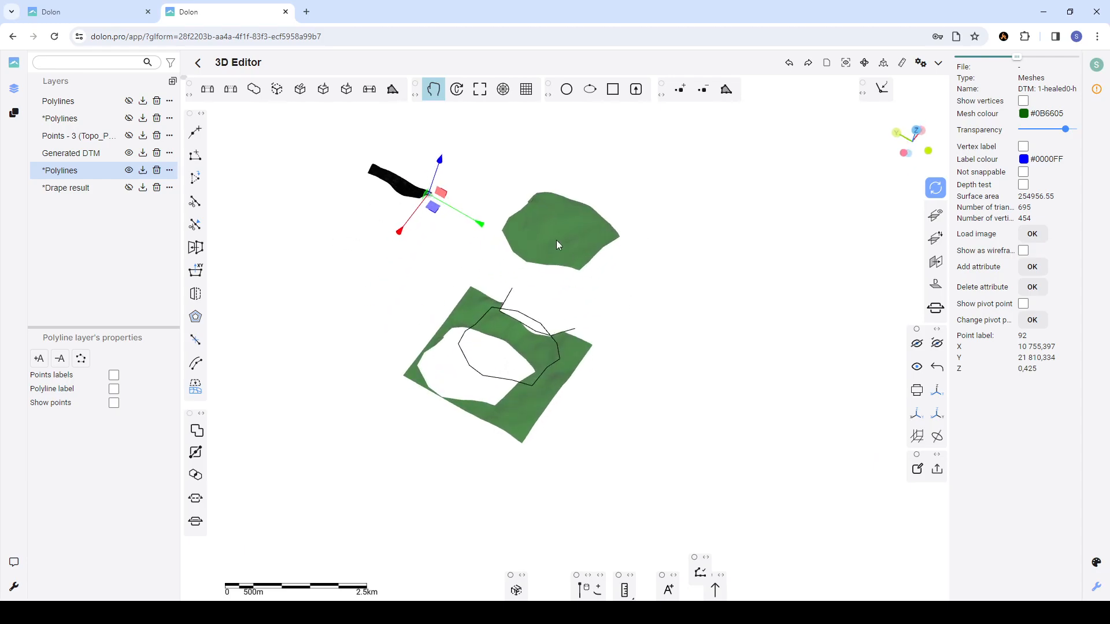
- Finish moving the edge strip and examine the separated DTM pieces from above, selecting the inner piece and the strip
{"action": "left_click", "coordinate": [434, 92]}
{"action": "left_click_drag", "start_coordinate": [619, 243], "coordinate": [611, 276]}
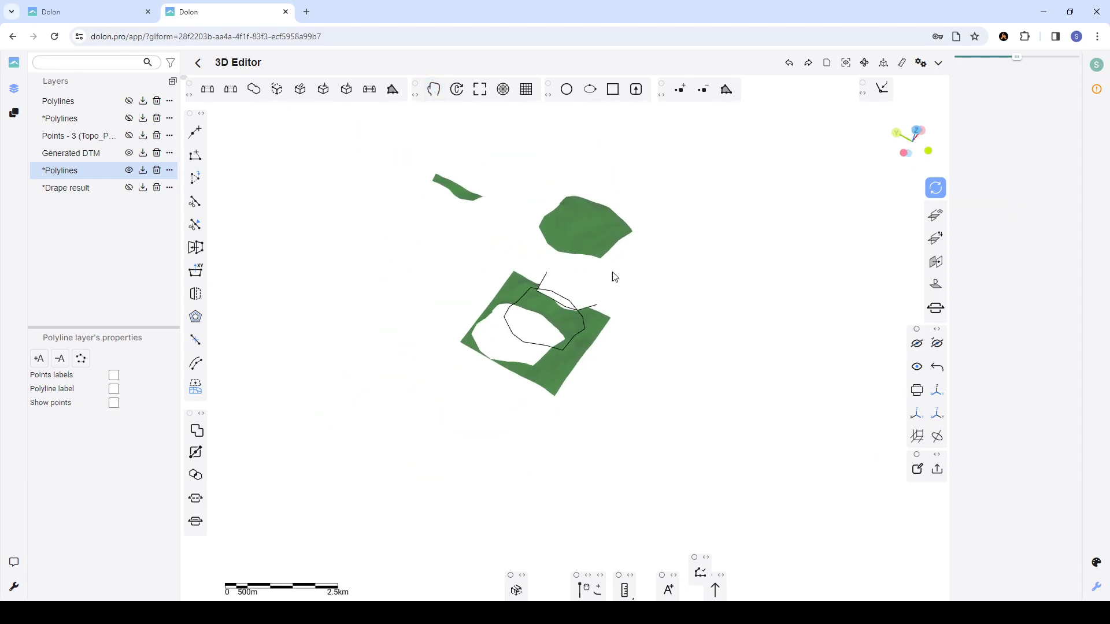
{"action": "scroll", "coordinate": [609, 271], "scroll_direction": "down", "scroll_amount": 2}
{"action": "left_click_drag", "start_coordinate": [671, 244], "coordinate": [644, 279]}
{"action": "left_click", "coordinate": [599, 196]}
{"action": "left_click", "coordinate": [525, 173]}
{"action": "left_click", "coordinate": [545, 272]}
{"action": "left_click", "coordinate": [643, 217]}
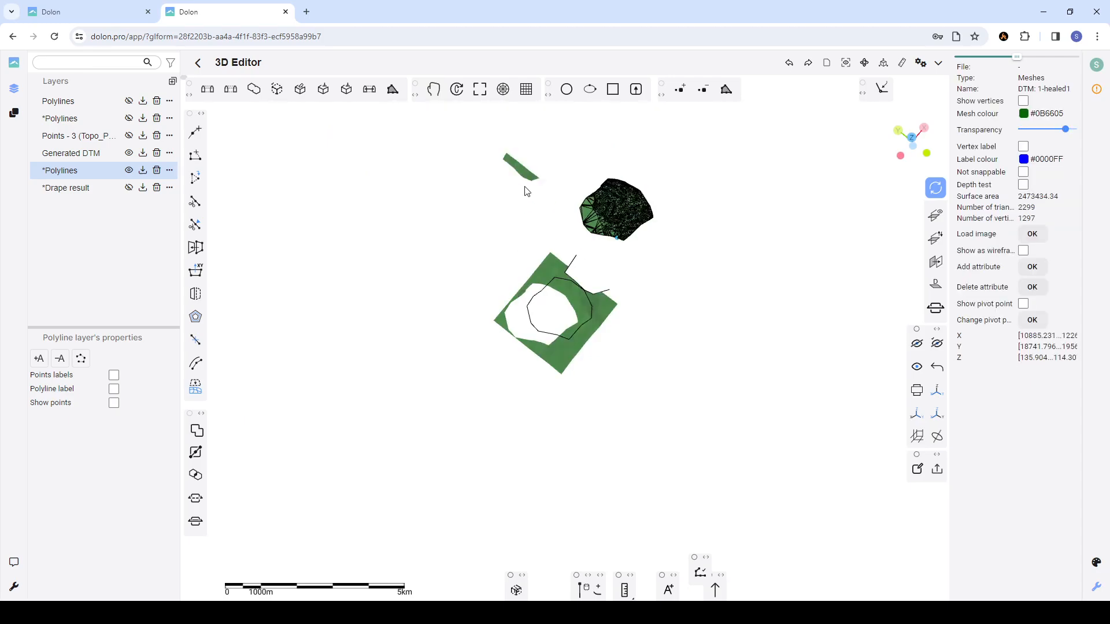
{"action": "left_click", "coordinate": [527, 180]}
{"action": "scroll", "coordinate": [528, 233], "scroll_direction": "down", "scroll_amount": 1}
{"action": "left_click", "coordinate": [549, 194]}
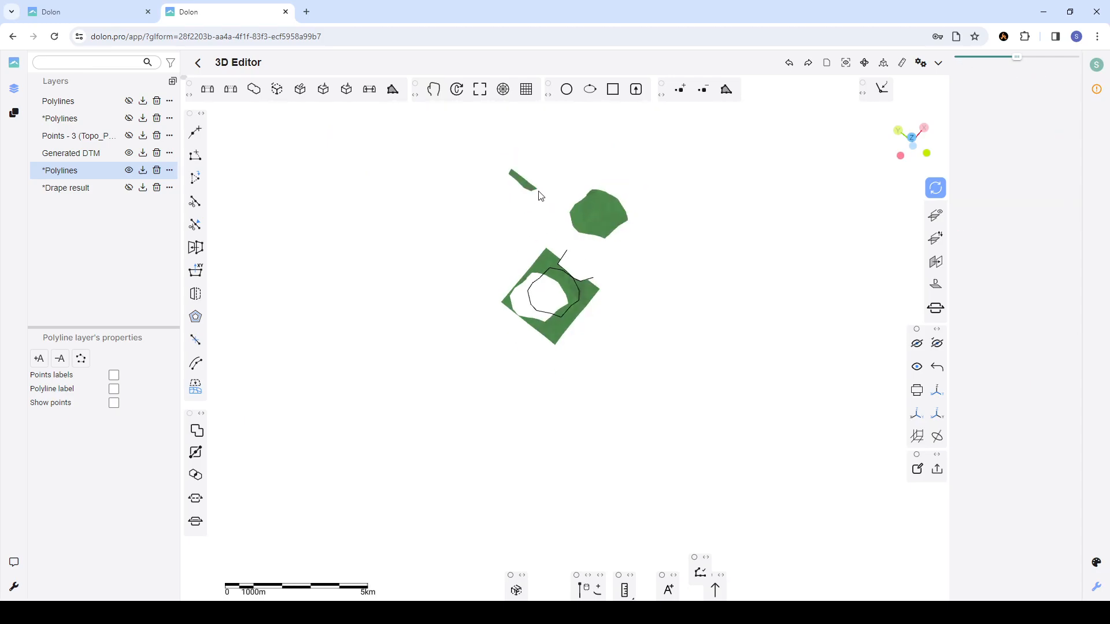
{"action": "scroll", "coordinate": [537, 224], "scroll_direction": "up", "scroll_amount": 2}
{"action": "scroll", "coordinate": [511, 213], "scroll_direction": "down", "scroll_amount": 2}
{"action": "scroll", "coordinate": [508, 216], "scroll_direction": "up", "scroll_amount": 1}
{"action": "left_click_drag", "start_coordinate": [514, 226], "coordinate": [500, 230]}
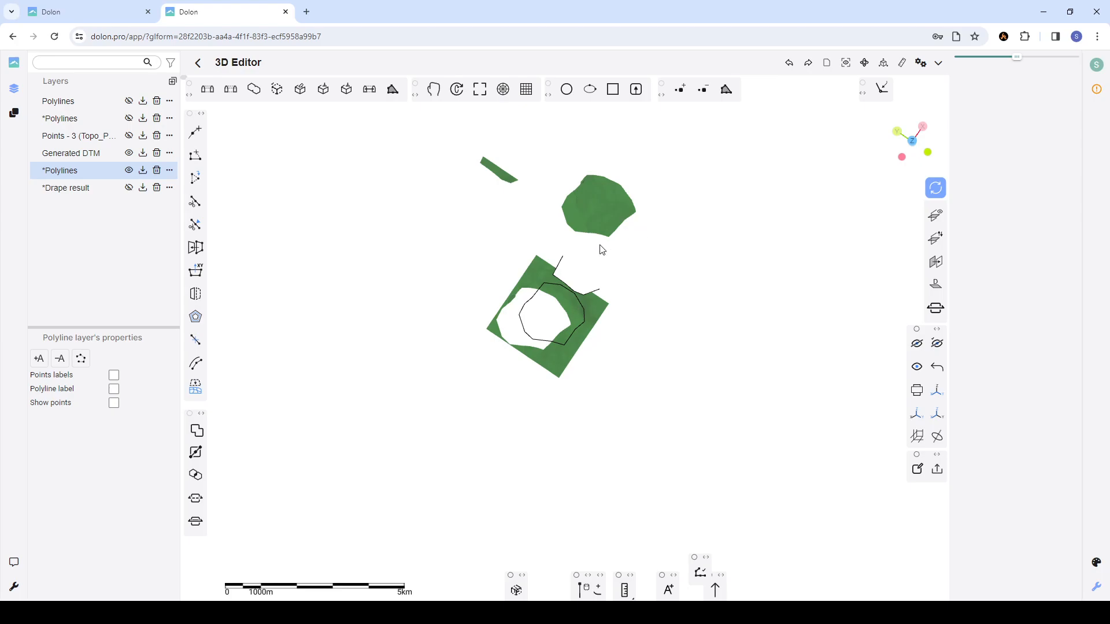
- Select the closed polyline over the DTM hole and move it well clear of all DTM pieces, to about X 5665, Y 25334
{"action": "left_click", "coordinate": [542, 304]}
{"action": "scroll", "coordinate": [543, 298], "scroll_direction": "up", "scroll_amount": 2}
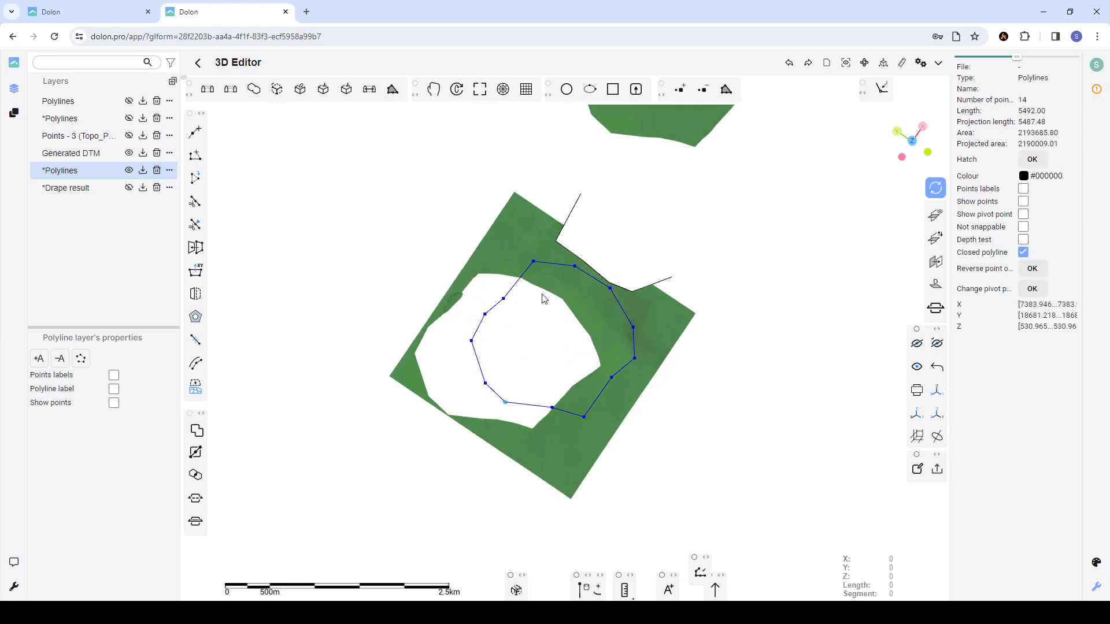
{"action": "scroll", "coordinate": [547, 298], "scroll_direction": "down", "scroll_amount": 1}
{"action": "scroll", "coordinate": [547, 298], "scroll_direction": "up", "scroll_amount": 1}
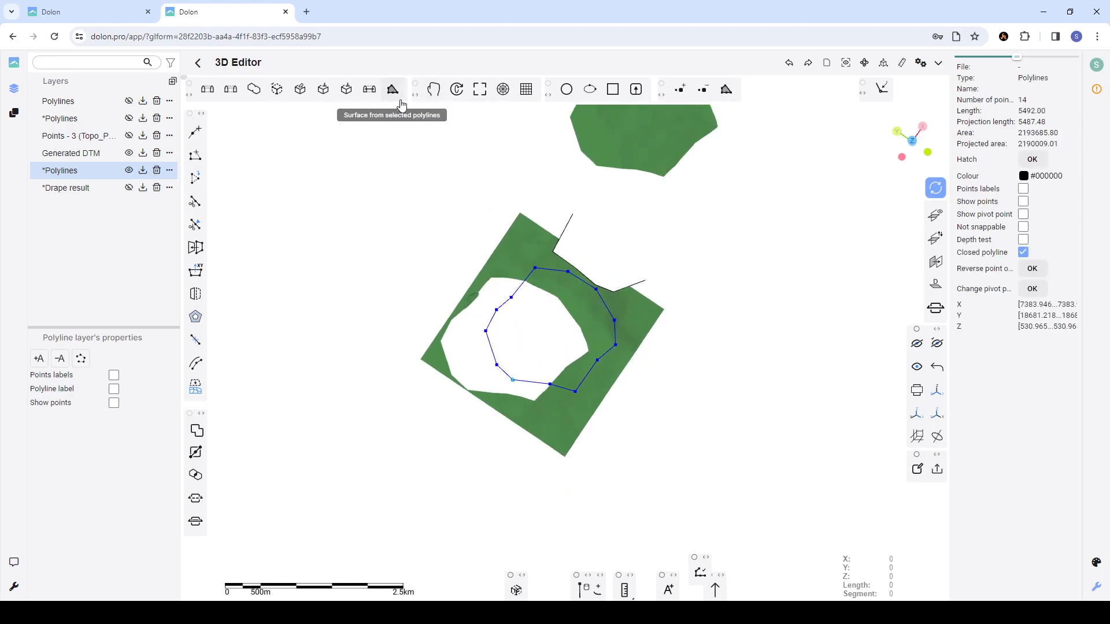
{"action": "left_click", "coordinate": [433, 89]}
{"action": "left_click_drag", "start_coordinate": [513, 380], "coordinate": [306, 264]}
{"action": "scroll", "coordinate": [567, 297], "scroll_direction": "down", "scroll_amount": 3}
{"action": "right_click_drag", "start_coordinate": [565, 321], "coordinate": [691, 329]}
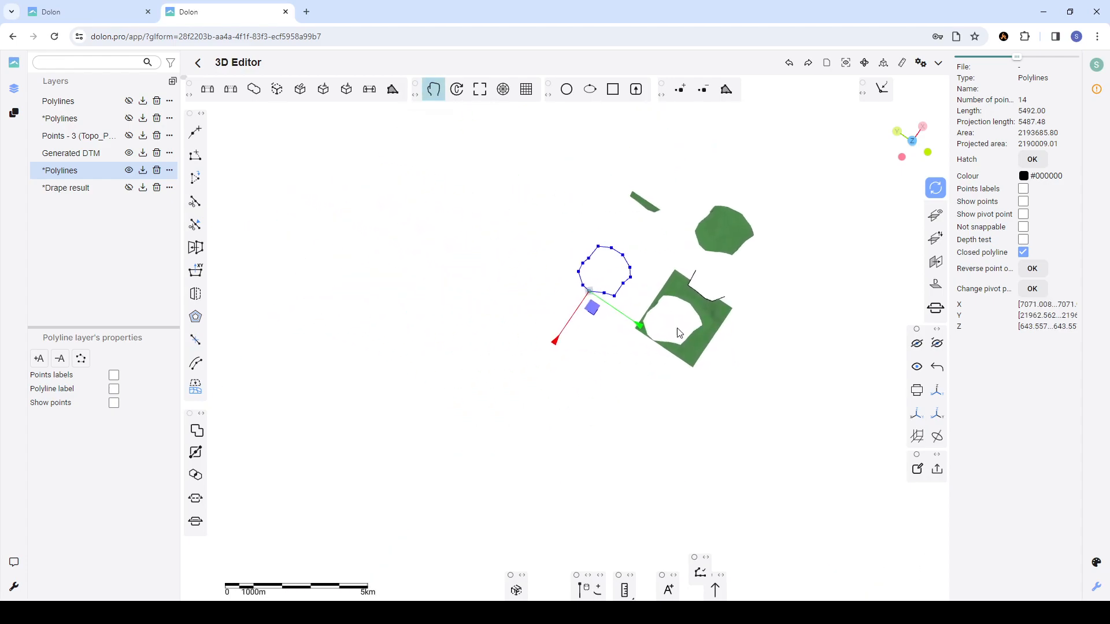
{"action": "left_click_drag", "start_coordinate": [588, 305], "coordinate": [489, 288]}
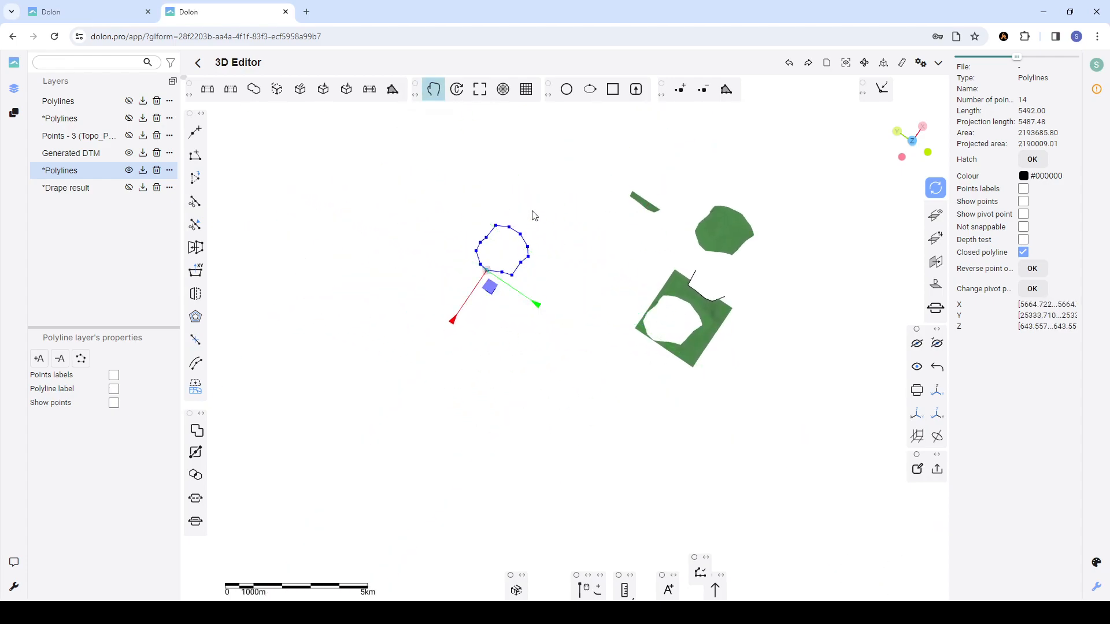
{"action": "left_click", "coordinate": [433, 89]}
- Triangulate the selected closed polyline into a surface using the 3D polygon Minimum area method
{"action": "scroll", "coordinate": [510, 228], "scroll_direction": "up", "scroll_amount": 3}
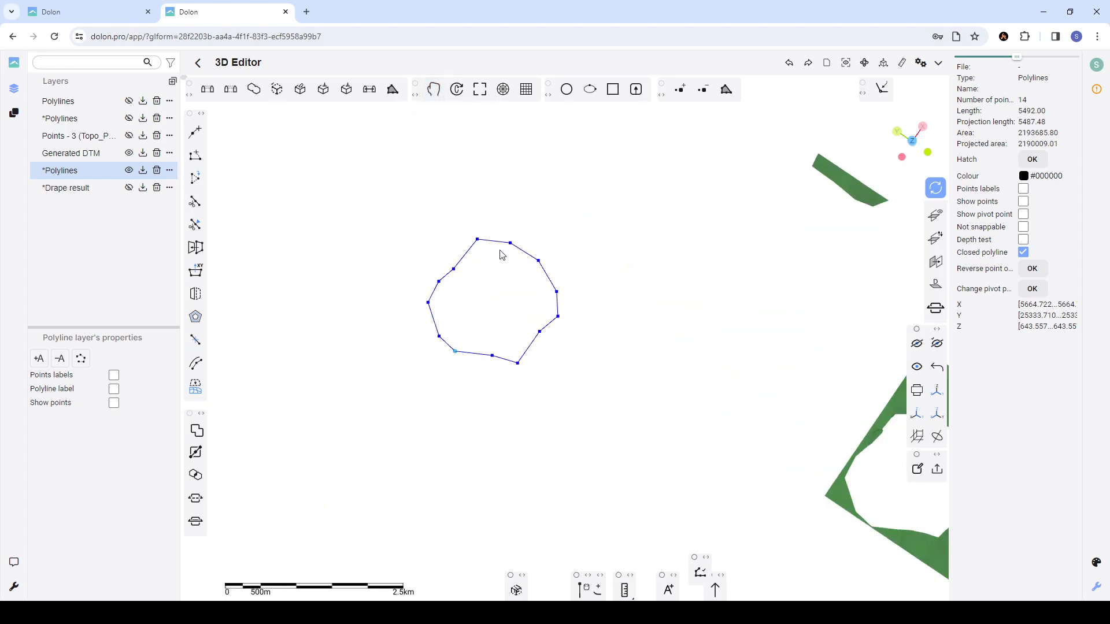
{"action": "scroll", "coordinate": [476, 236], "scroll_direction": "down", "scroll_amount": 3}
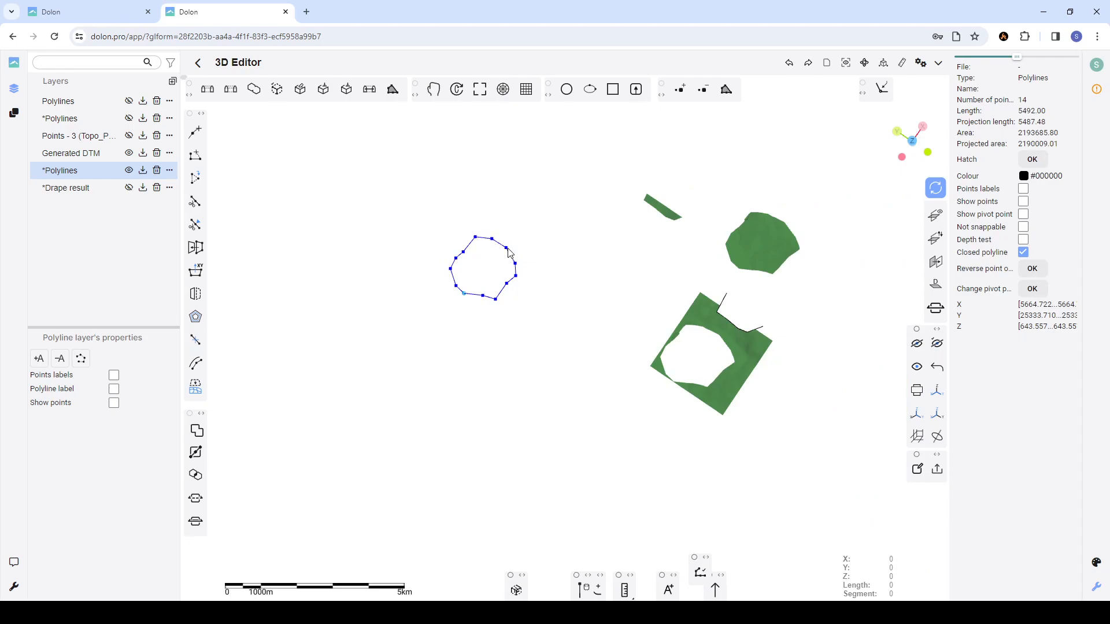
{"action": "scroll", "coordinate": [479, 260], "scroll_direction": "up", "scroll_amount": 3}
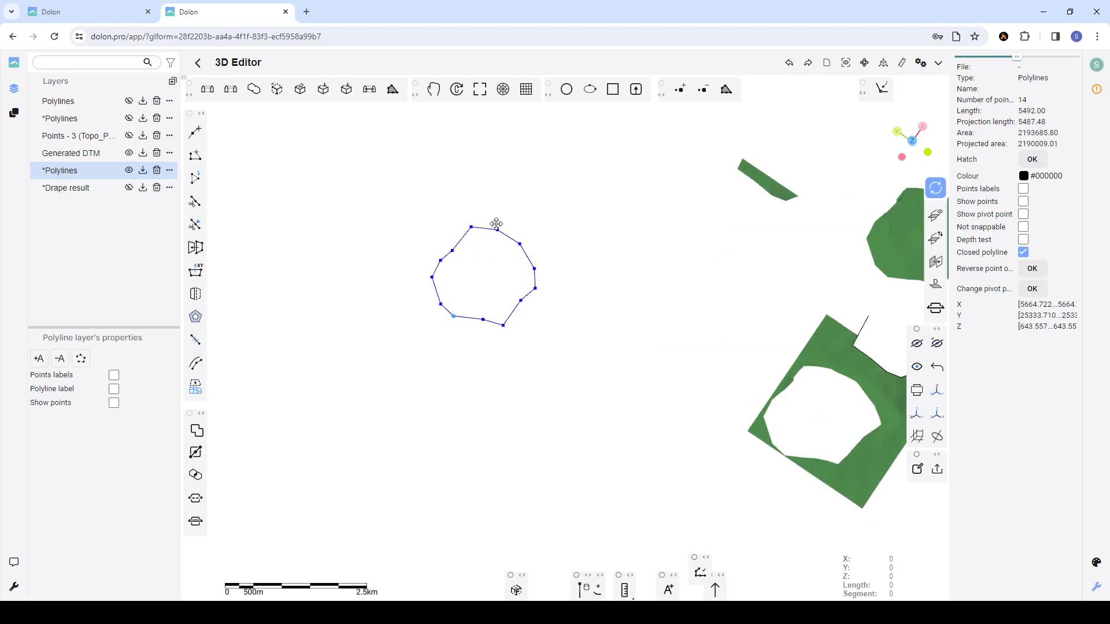
{"action": "scroll", "coordinate": [434, 272], "scroll_direction": "down", "scroll_amount": 3}
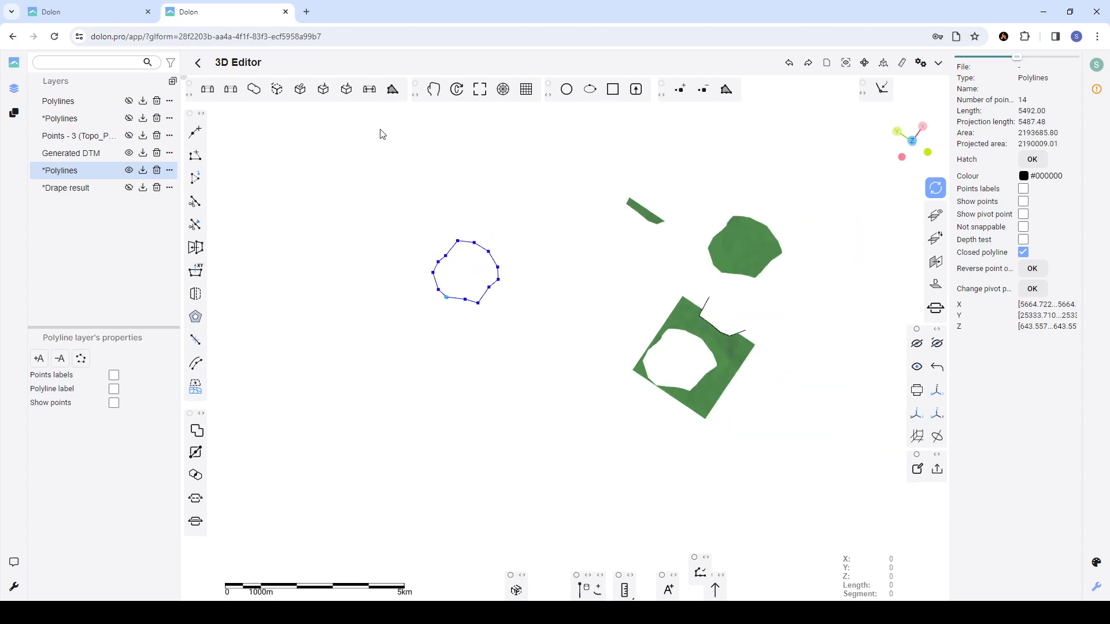
{"action": "left_click", "coordinate": [233, 95]}
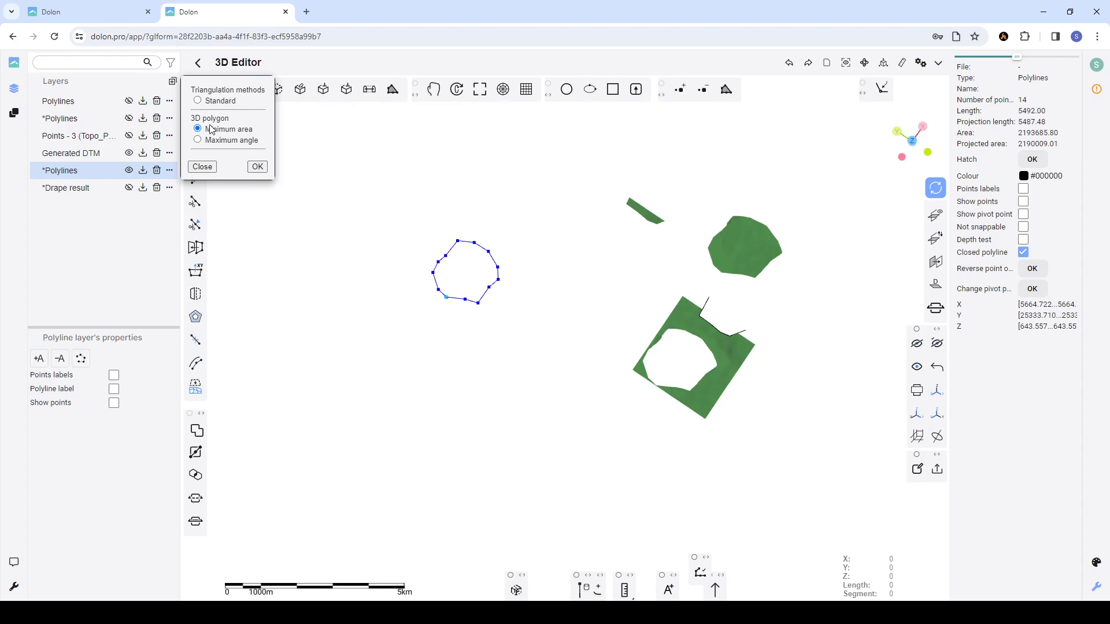
{"action": "left_click", "coordinate": [257, 167]}
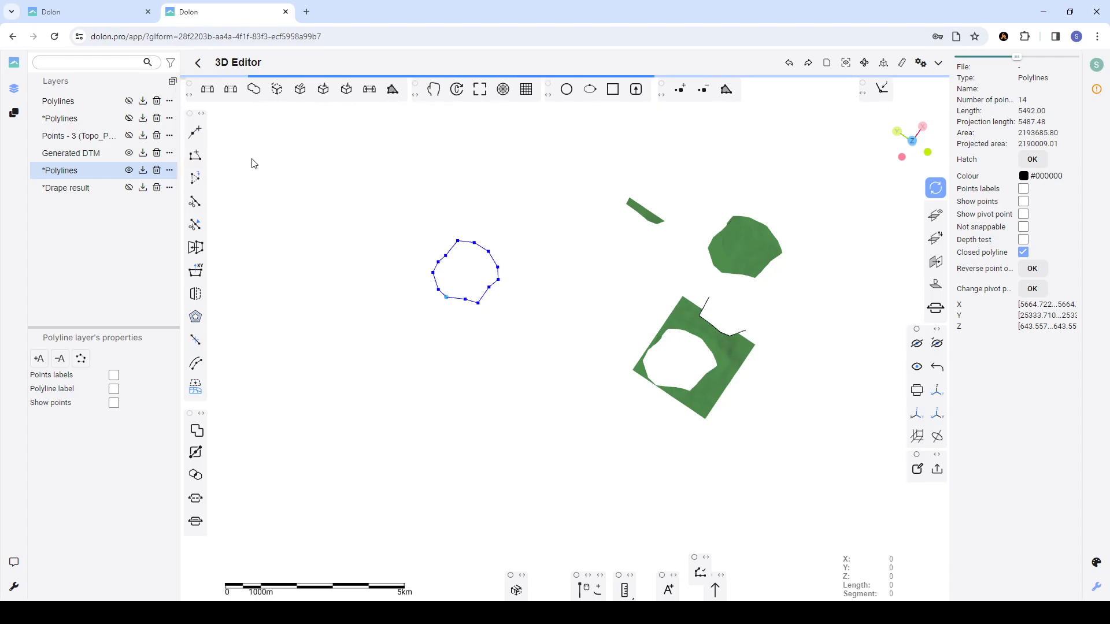
- Select the surface created from the closed polyline and examine its triangles from an oblique view
{"action": "left_click", "coordinate": [468, 261]}
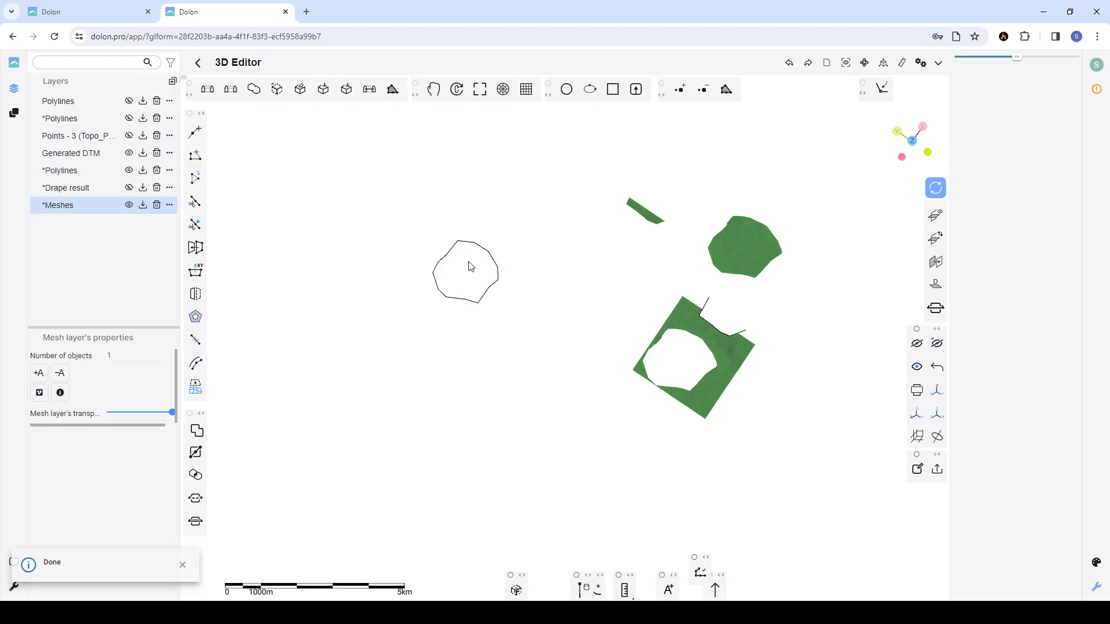
{"action": "scroll", "coordinate": [460, 267], "scroll_direction": "up", "scroll_amount": 5}
{"action": "left_click", "coordinate": [537, 242]}
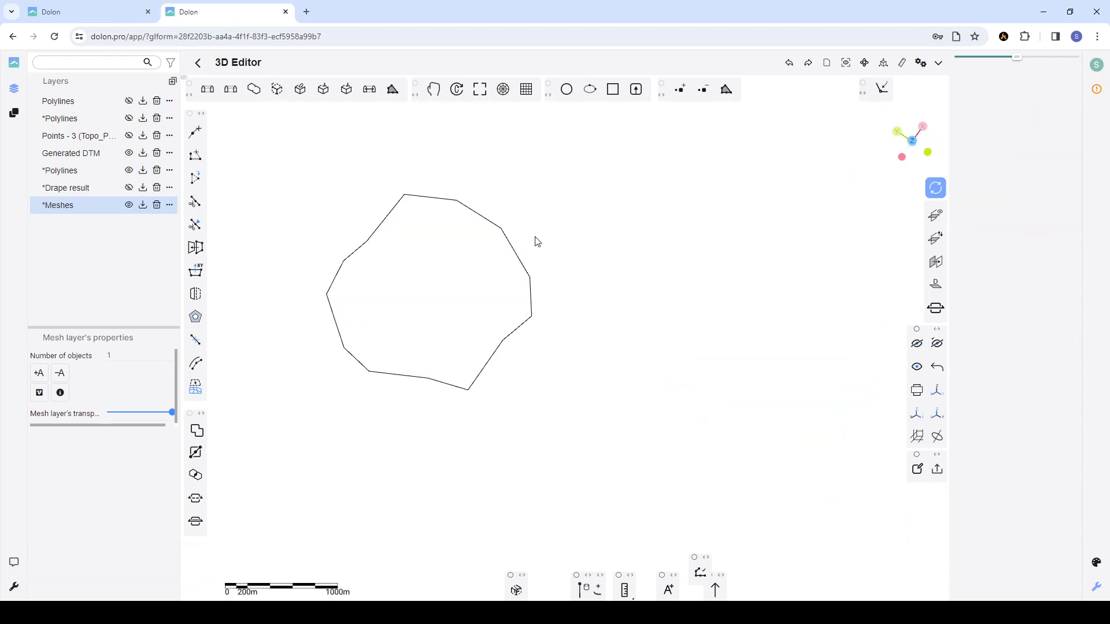
{"action": "left_click", "coordinate": [478, 255]}
{"action": "left_click_drag", "start_coordinate": [576, 293], "coordinate": [551, 254]}
{"action": "left_click_drag", "start_coordinate": [430, 301], "coordinate": [474, 305]}
{"action": "left_click", "coordinate": [455, 292]}
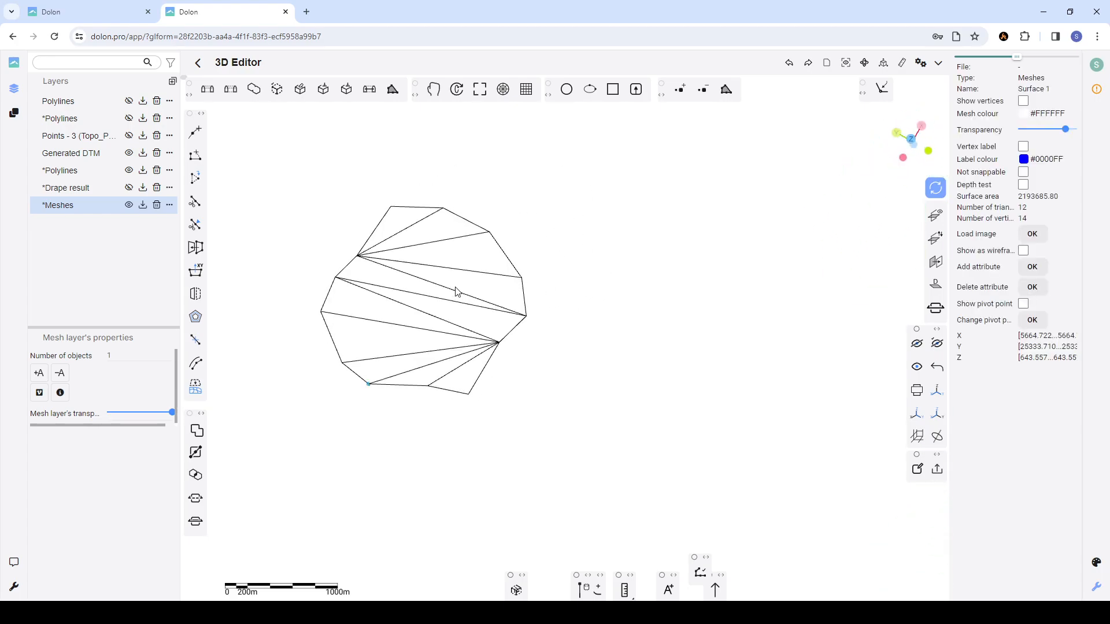
{"action": "left_click_drag", "start_coordinate": [589, 278], "coordinate": [528, 231]}
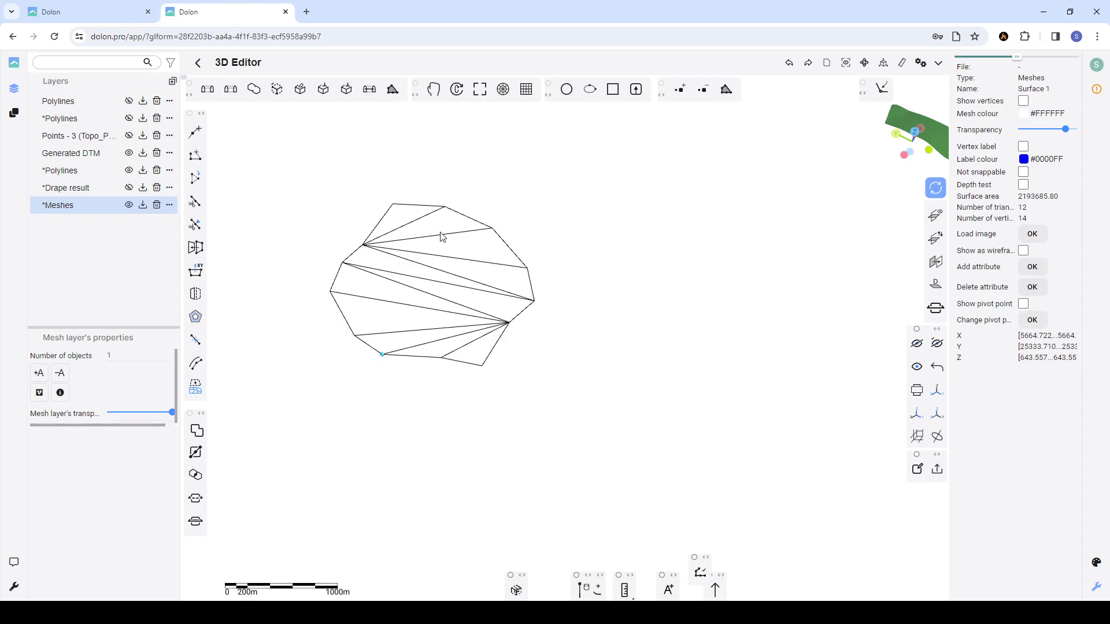
- Select the new surface and change its mesh colour to #A26D6D
{"action": "left_click", "coordinate": [518, 238]}
{"action": "left_click", "coordinate": [487, 259]}
{"action": "left_click", "coordinate": [565, 252]}
{"action": "left_click", "coordinate": [484, 264]}
{"action": "left_click", "coordinate": [936, 161]}
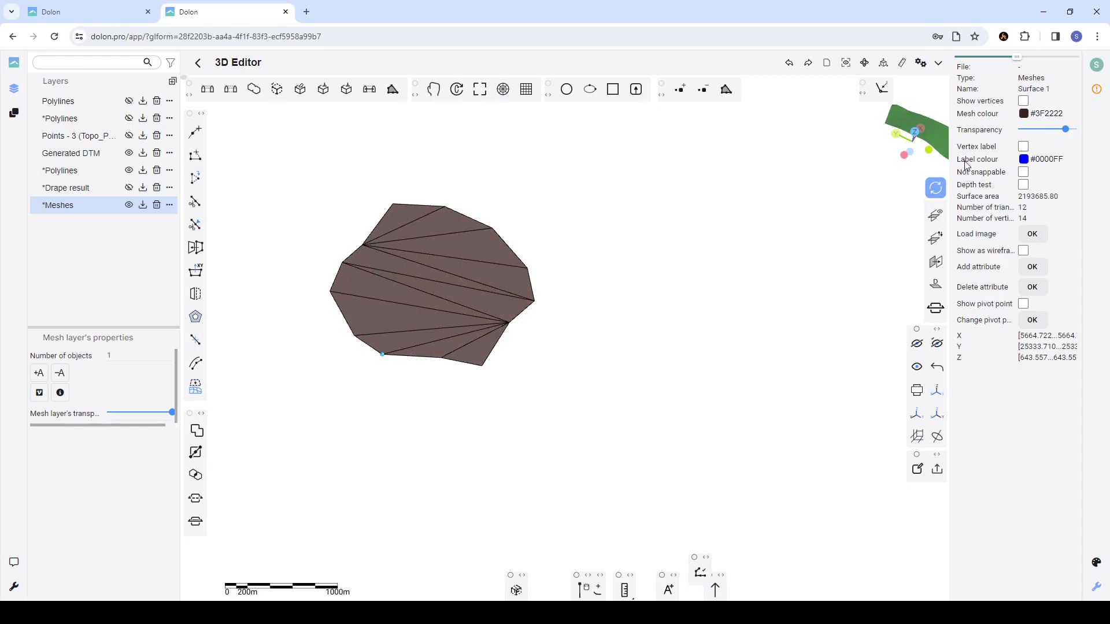
{"action": "left_click", "coordinate": [880, 198]}
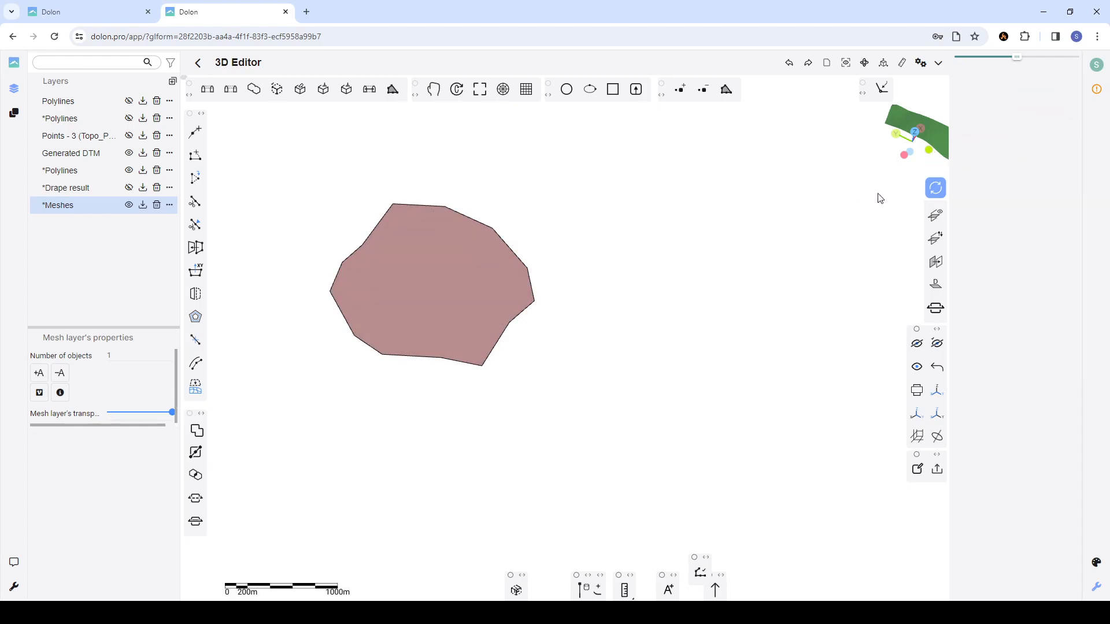
- Select the coloured surface and switch its vertex labels and its wireframe display on and back off
{"action": "left_click", "coordinate": [485, 272]}
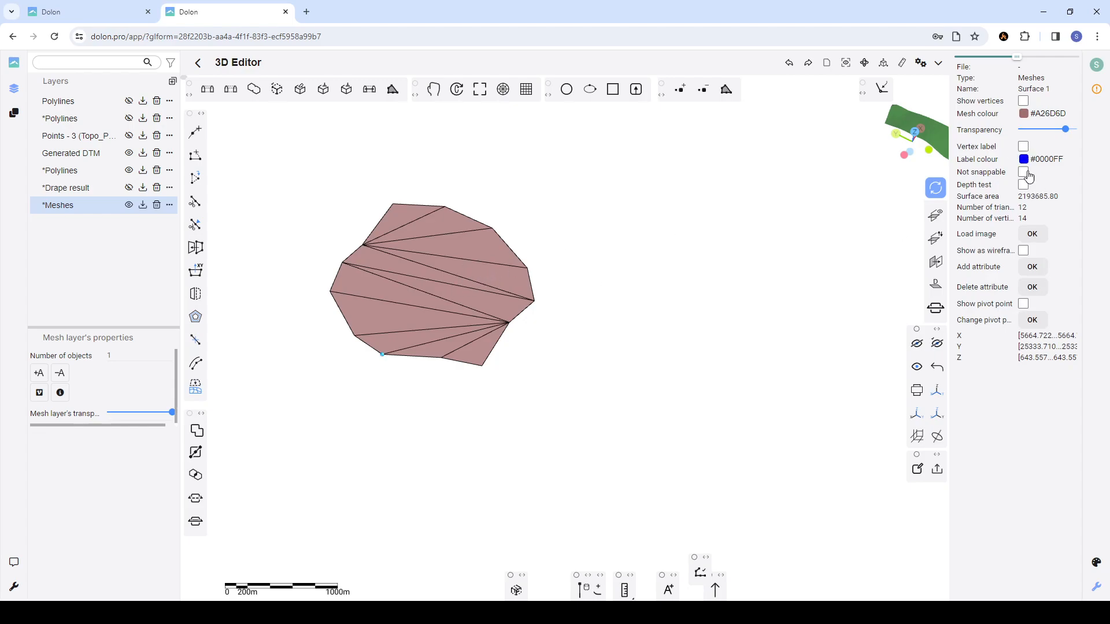
{"action": "left_click", "coordinate": [1023, 147]}
{"action": "left_click", "coordinate": [1023, 146]}
{"action": "left_click", "coordinate": [1023, 251]}
{"action": "scroll", "coordinate": [491, 316], "scroll_direction": "up", "scroll_amount": 2}
{"action": "scroll", "coordinate": [545, 313], "scroll_direction": "down", "scroll_amount": 3}
{"action": "scroll", "coordinate": [569, 297], "scroll_direction": "up", "scroll_amount": 2}
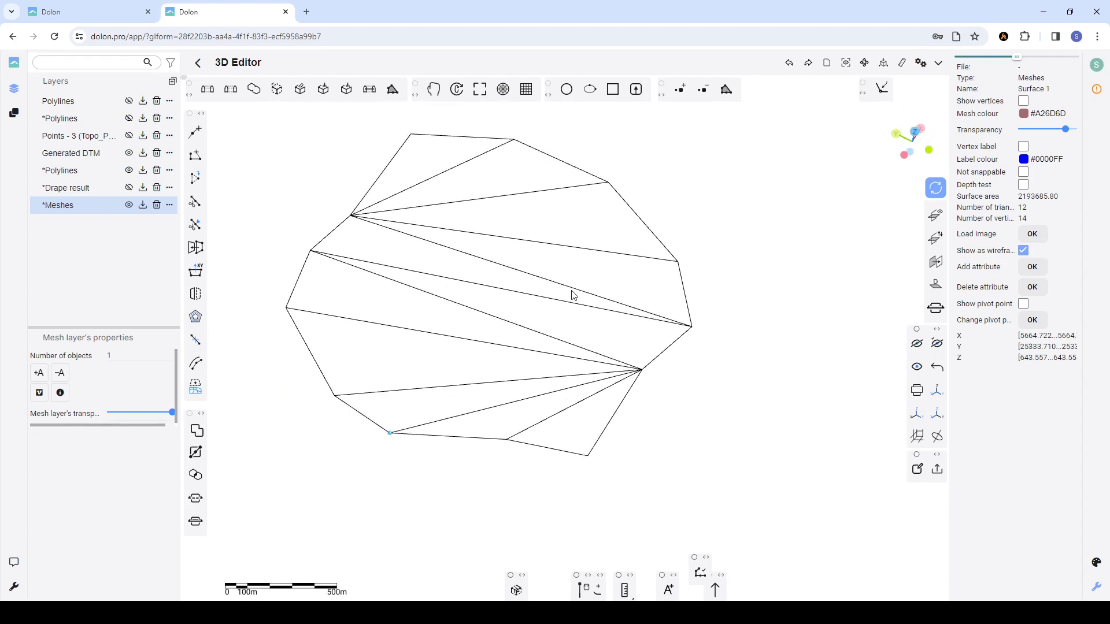
{"action": "left_click", "coordinate": [1022, 252]}
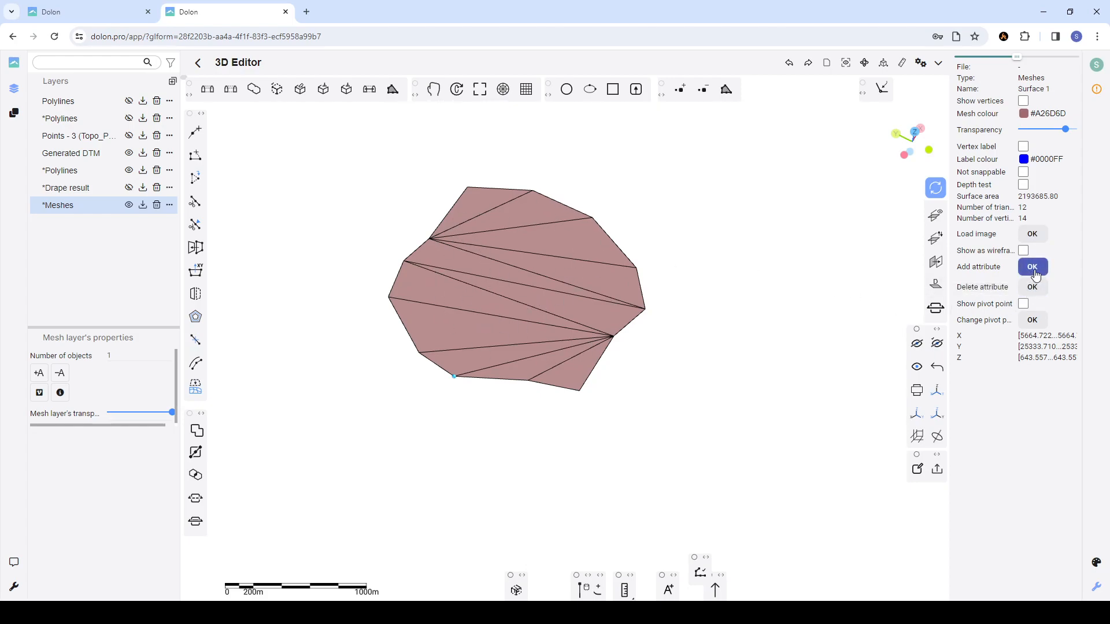
- Select the surface rather than its outline polyline and add an editable Text attribute named Part1 with the value ssss
{"action": "left_click", "coordinate": [830, 264]}
{"action": "left_click", "coordinate": [630, 256]}
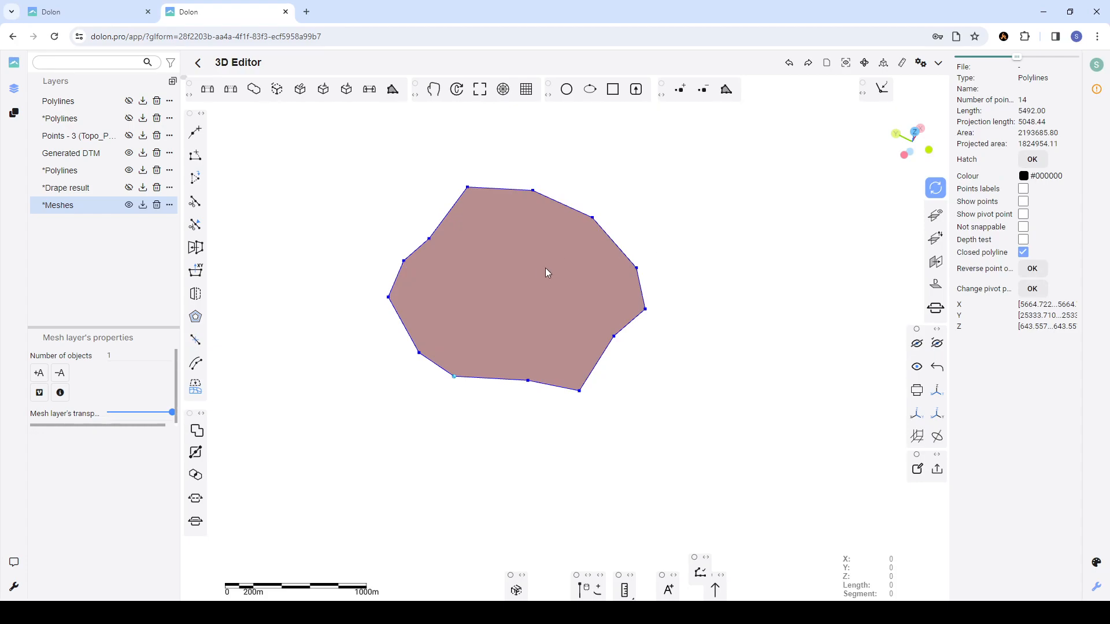
{"action": "left_click", "coordinate": [650, 218]}
{"action": "left_click", "coordinate": [584, 237]}
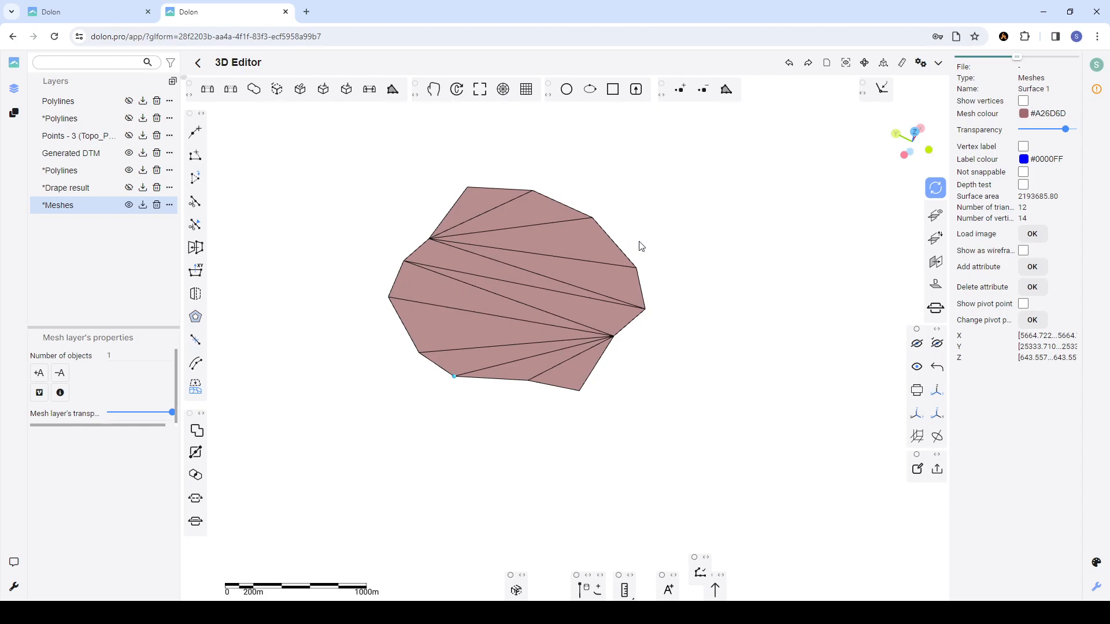
{"action": "left_click", "coordinate": [646, 243]}
{"action": "left_click", "coordinate": [584, 242]}
{"action": "left_click", "coordinate": [1032, 267]}
{"action": "left_click", "coordinate": [418, 267]}
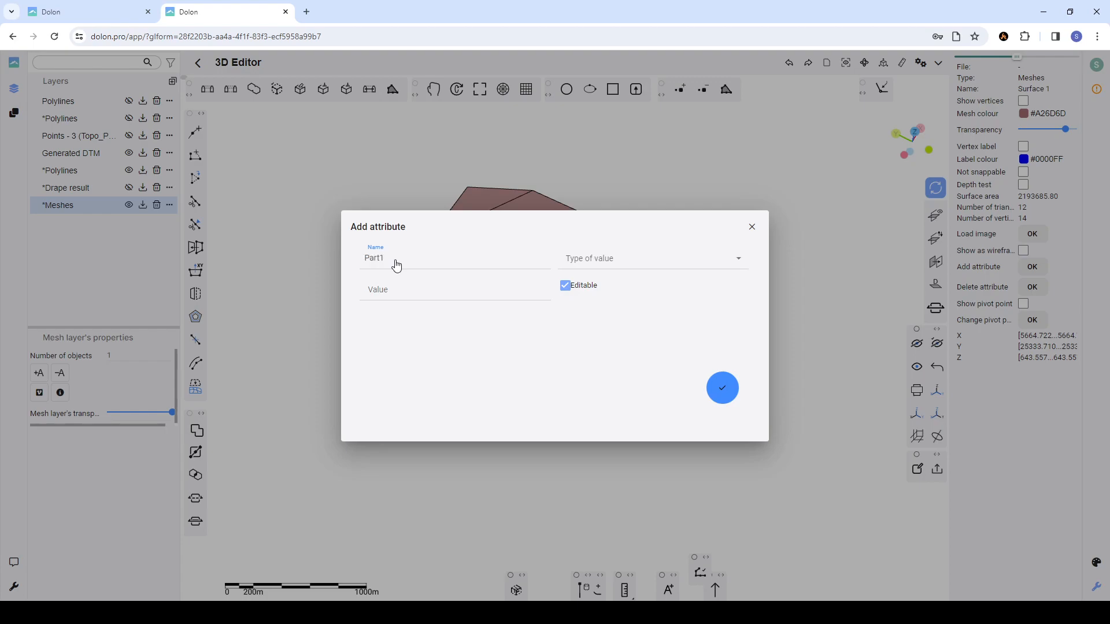
{"action": "left_click", "coordinate": [595, 271]}
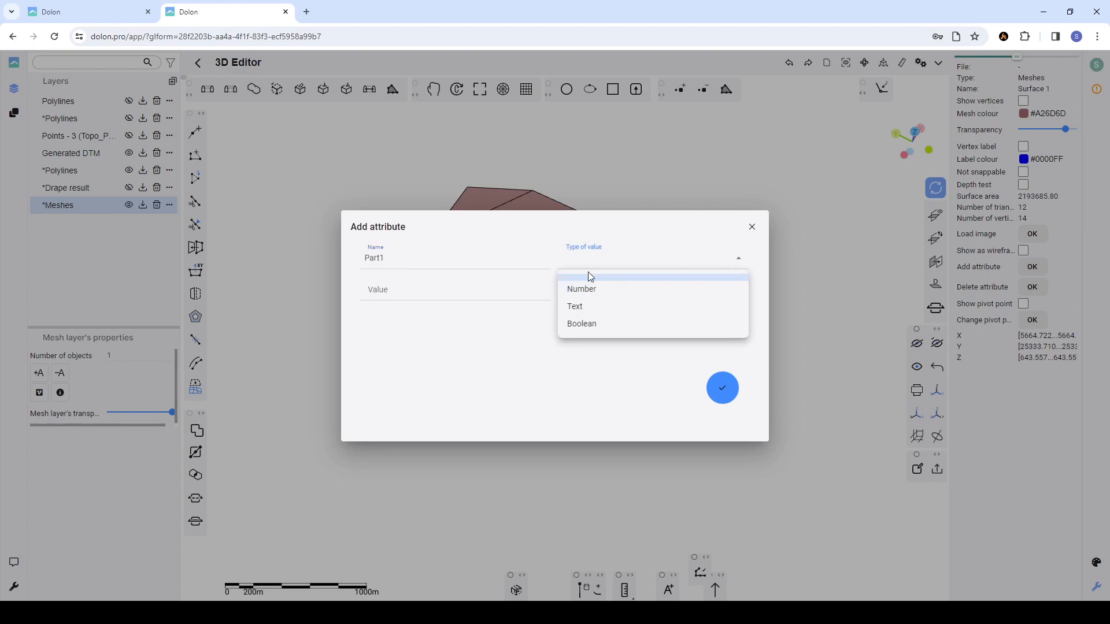
{"action": "left_click", "coordinate": [579, 312]}
{"action": "left_click", "coordinate": [485, 296]}
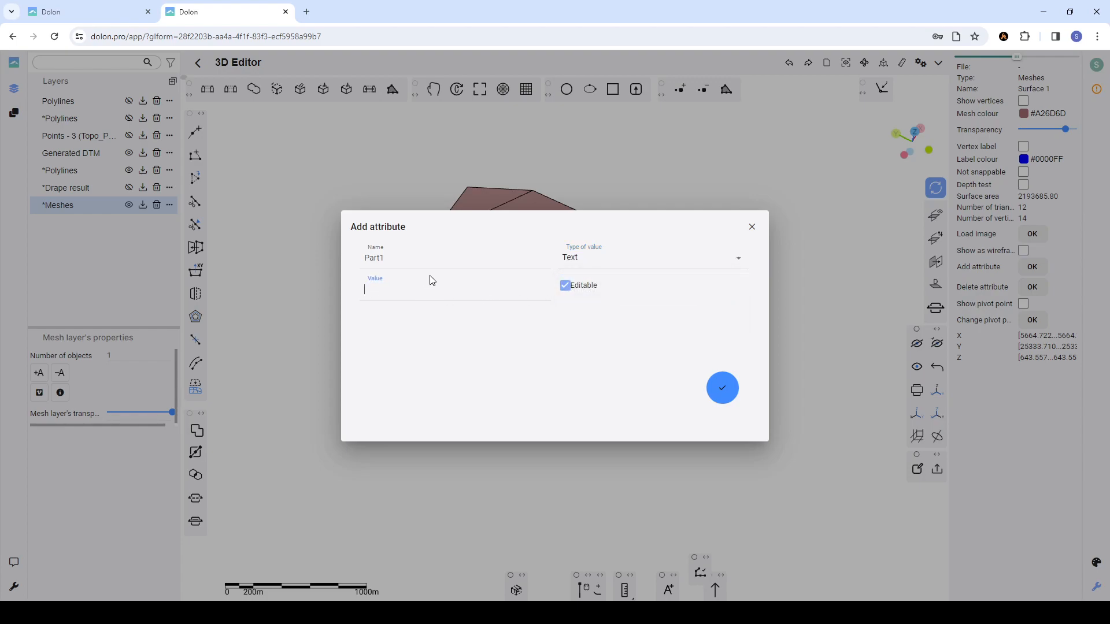
{"action": "type", "text": "ssss"}
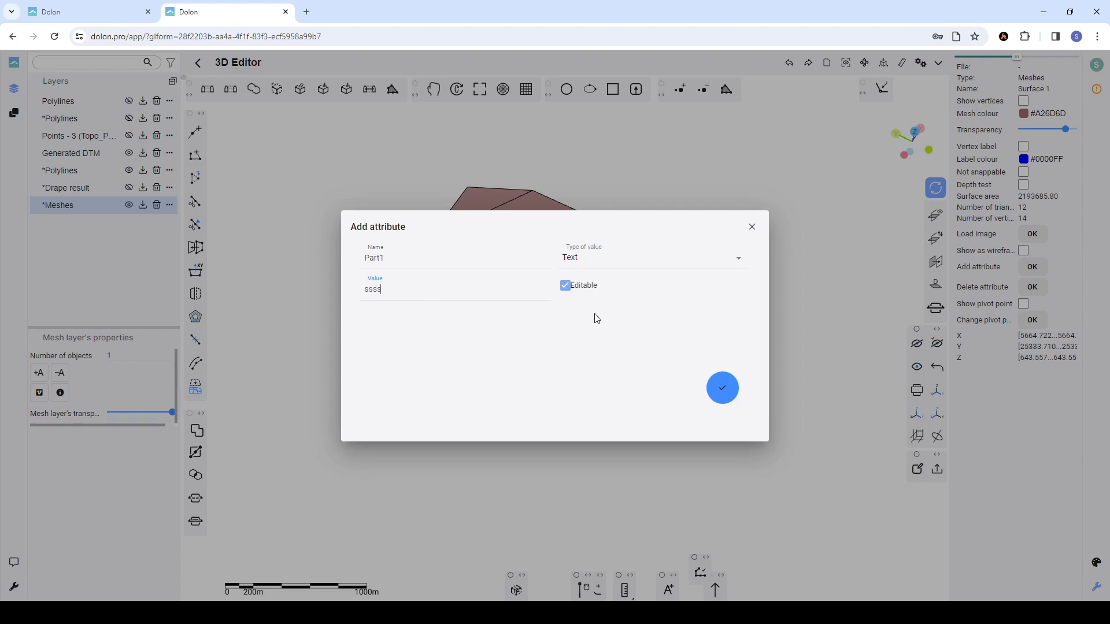
{"action": "left_click", "coordinate": [721, 389]}
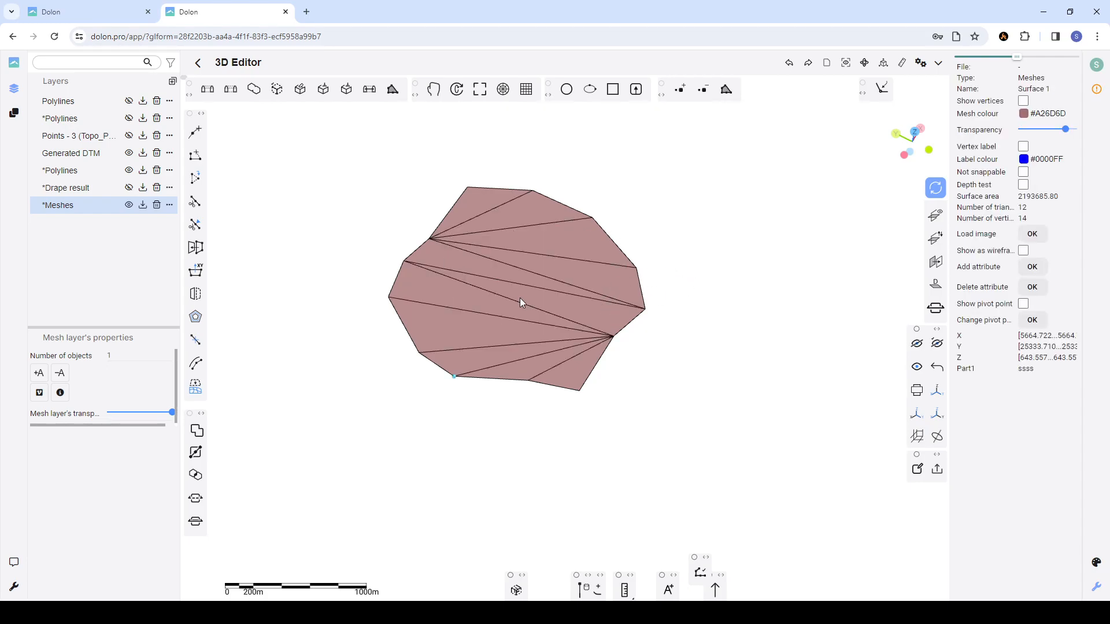
- Examine the new surface alone and beside the DTM pieces, deselecting and reselecting it
{"action": "scroll", "coordinate": [519, 297], "scroll_direction": "down", "scroll_amount": 3}
{"action": "scroll", "coordinate": [499, 307], "scroll_direction": "up", "scroll_amount": 3}
{"action": "scroll", "coordinate": [510, 255], "scroll_direction": "down", "scroll_amount": 5}
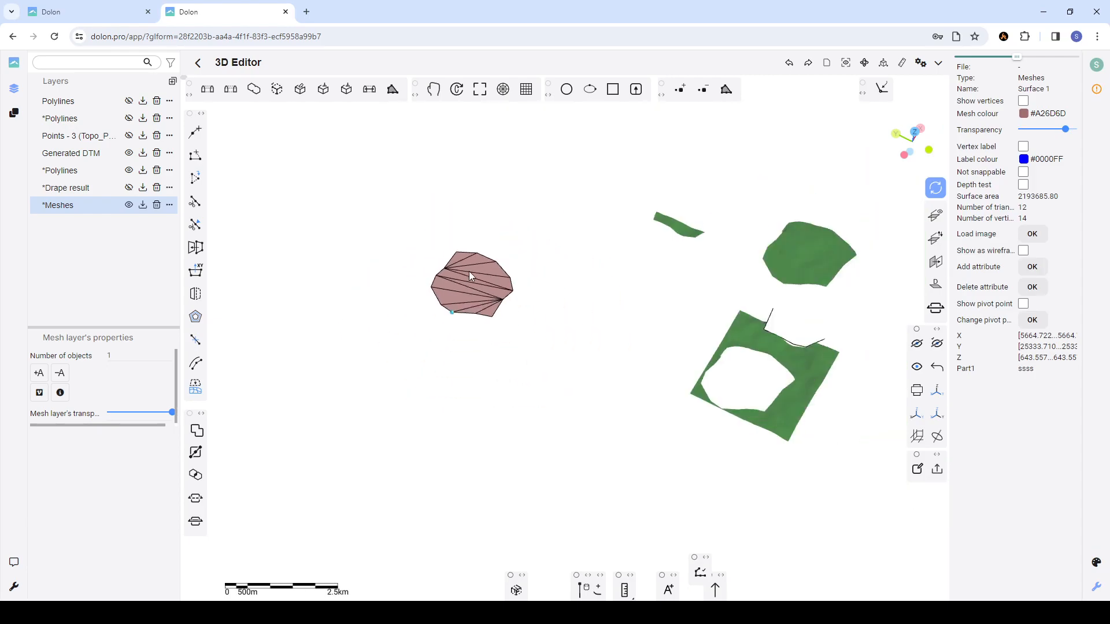
{"action": "left_click", "coordinate": [469, 273]}
{"action": "scroll", "coordinate": [476, 269], "scroll_direction": "up", "scroll_amount": 3}
{"action": "scroll", "coordinate": [465, 292], "scroll_direction": "down", "scroll_amount": 3}
{"action": "scroll", "coordinate": [458, 299], "scroll_direction": "up", "scroll_amount": 4}
{"action": "left_click", "coordinate": [472, 272]}
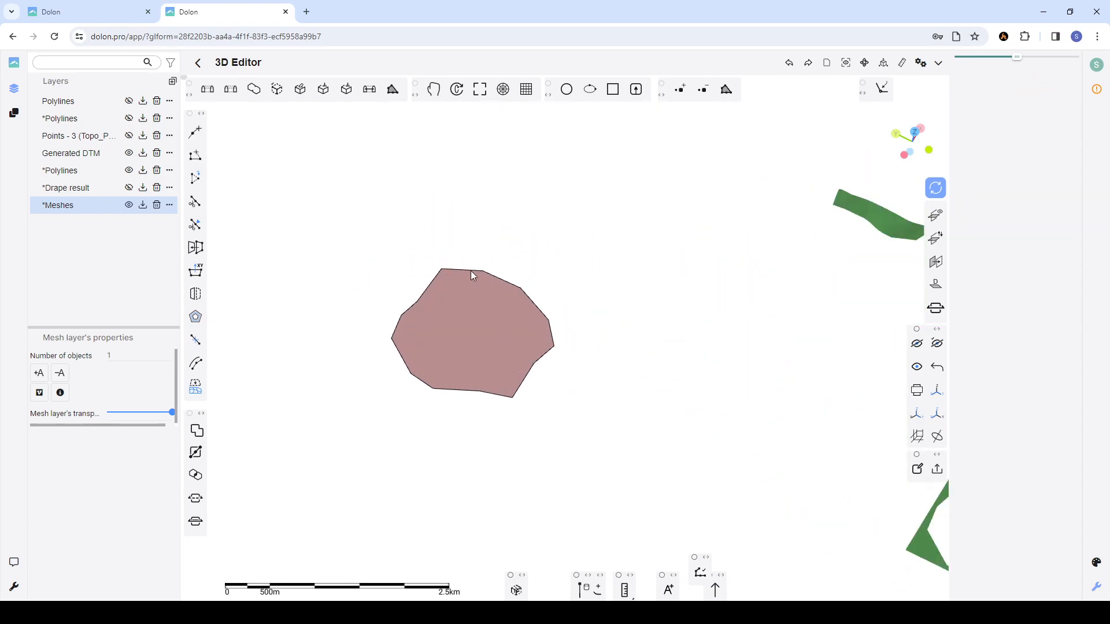
{"action": "scroll", "coordinate": [491, 253], "scroll_direction": "up", "scroll_amount": 3}
{"action": "scroll", "coordinate": [496, 253], "scroll_direction": "down", "scroll_amount": 3}
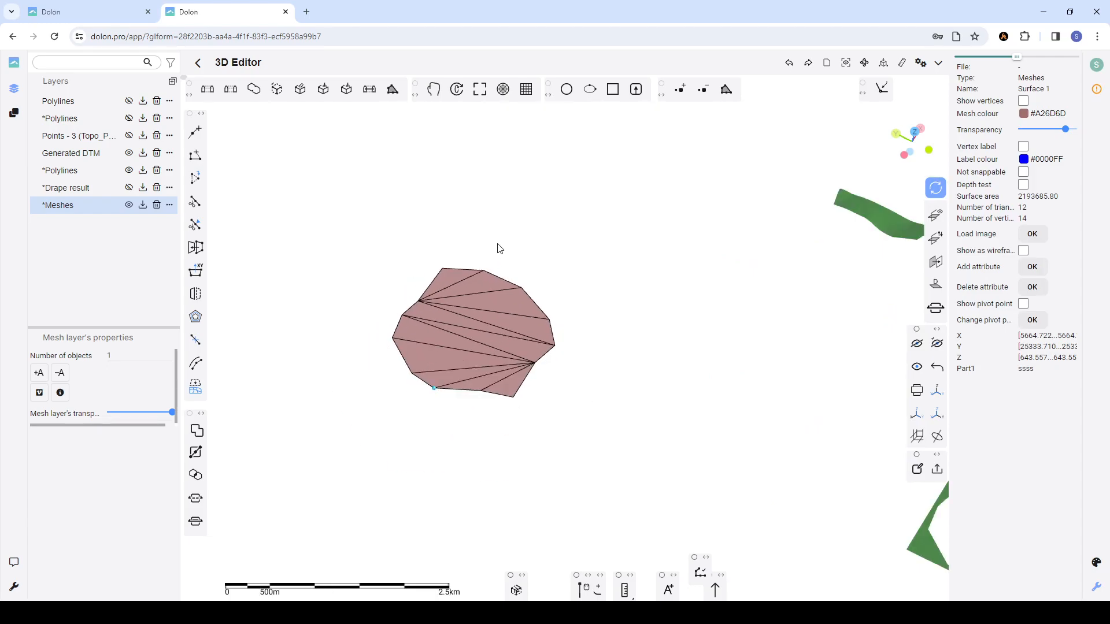
- Select the surface's closed outline polyline and move it sideways off the surface, with point 7 at about X 8094, Y 24043, Z 863
{"action": "left_click", "coordinate": [507, 242]}
{"action": "left_click", "coordinate": [487, 271]}
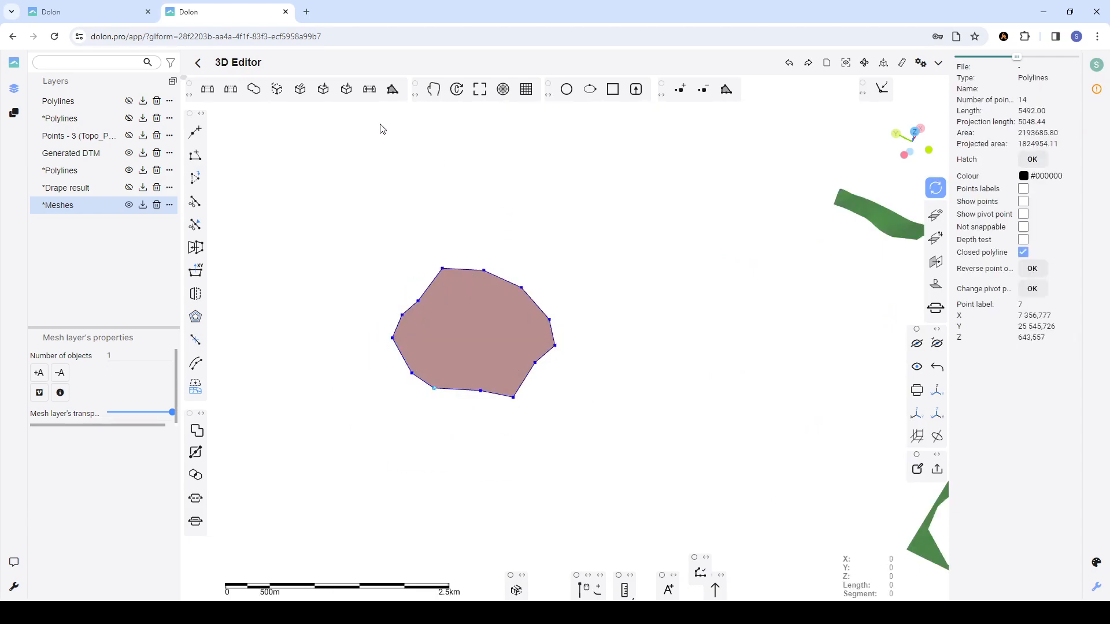
{"action": "left_click", "coordinate": [434, 90]}
{"action": "left_click_drag", "start_coordinate": [434, 388], "coordinate": [586, 394]}
{"action": "scroll", "coordinate": [379, 422], "scroll_direction": "down", "scroll_amount": 3}
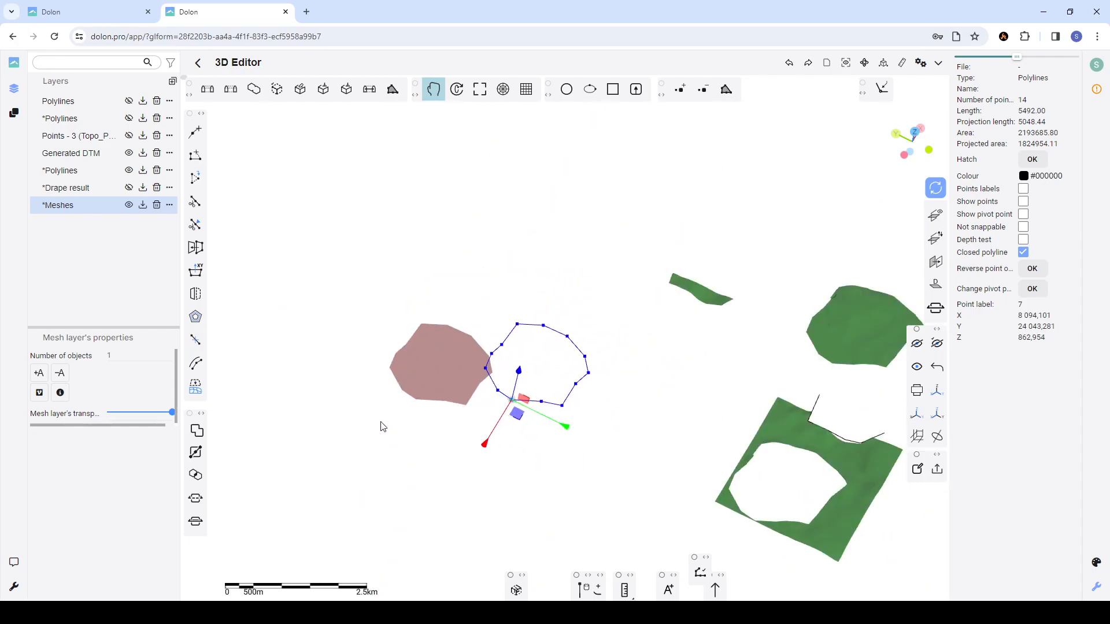
- Copy the closed outline polyline vertically to a position directly above the original, working in a side view
{"action": "left_click", "coordinate": [432, 94]}
{"action": "left_click_drag", "start_coordinate": [556, 394], "coordinate": [634, 274]}
{"action": "scroll", "coordinate": [544, 359], "scroll_direction": "up", "scroll_amount": 3}
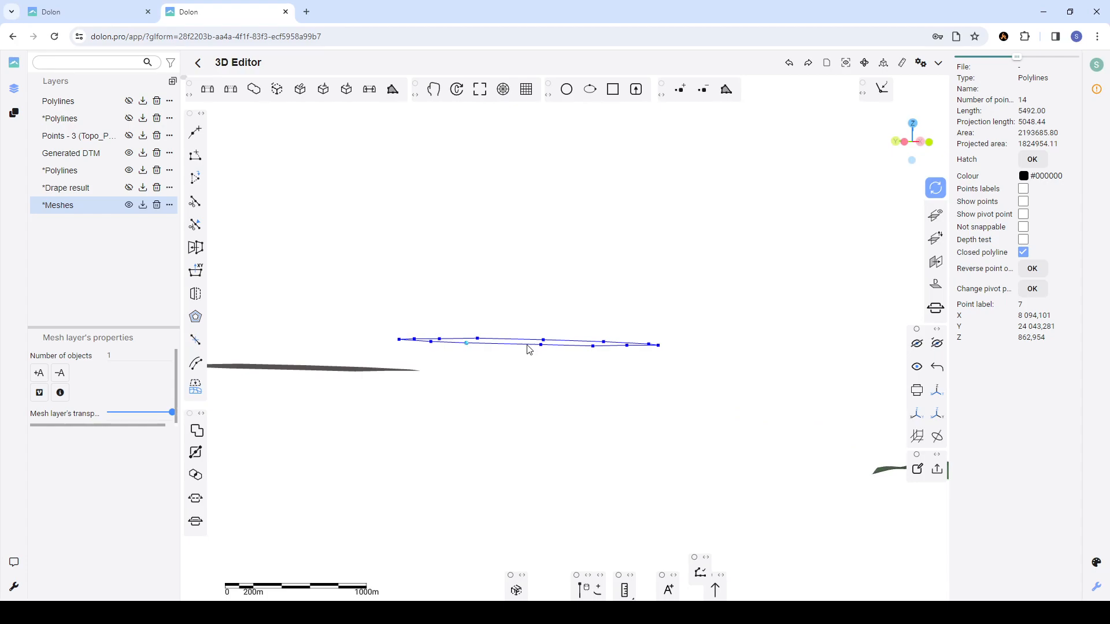
{"action": "left_click", "coordinate": [526, 350]}
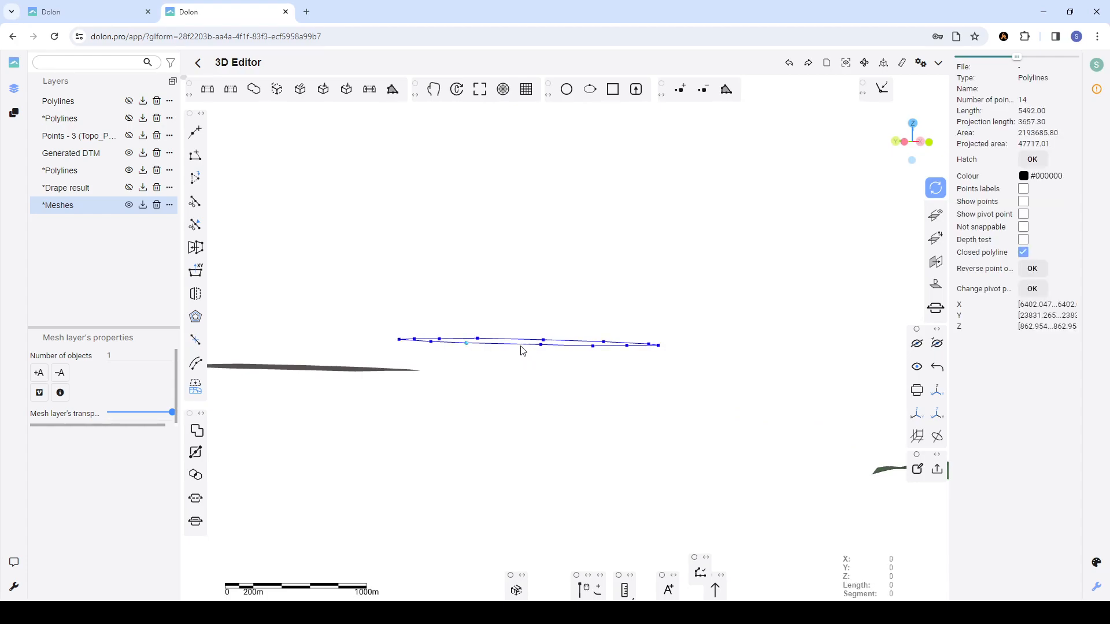
{"action": "left_click_drag", "start_coordinate": [520, 343], "coordinate": [522, 277], "text": "ctrl"}
{"action": "scroll", "coordinate": [524, 301], "scroll_direction": "down", "scroll_amount": 3}
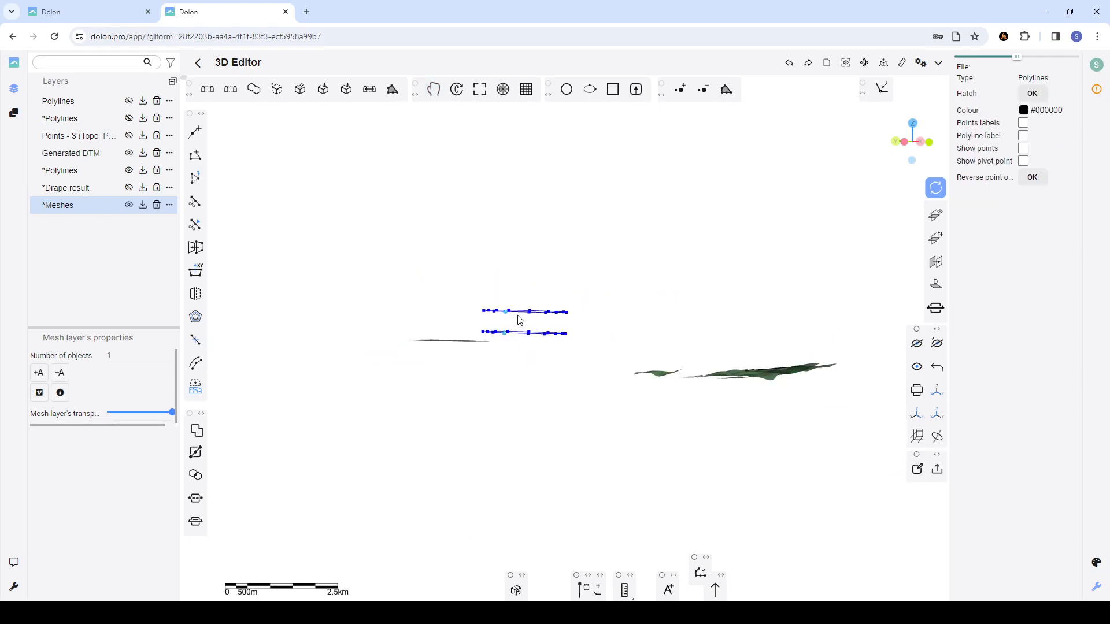
- Keep copying the uppermost outline upward at similar spacing to build a stack of five contours, the highest at about Z 3129
{"action": "left_click", "coordinate": [522, 313], "text": "ctrl"}
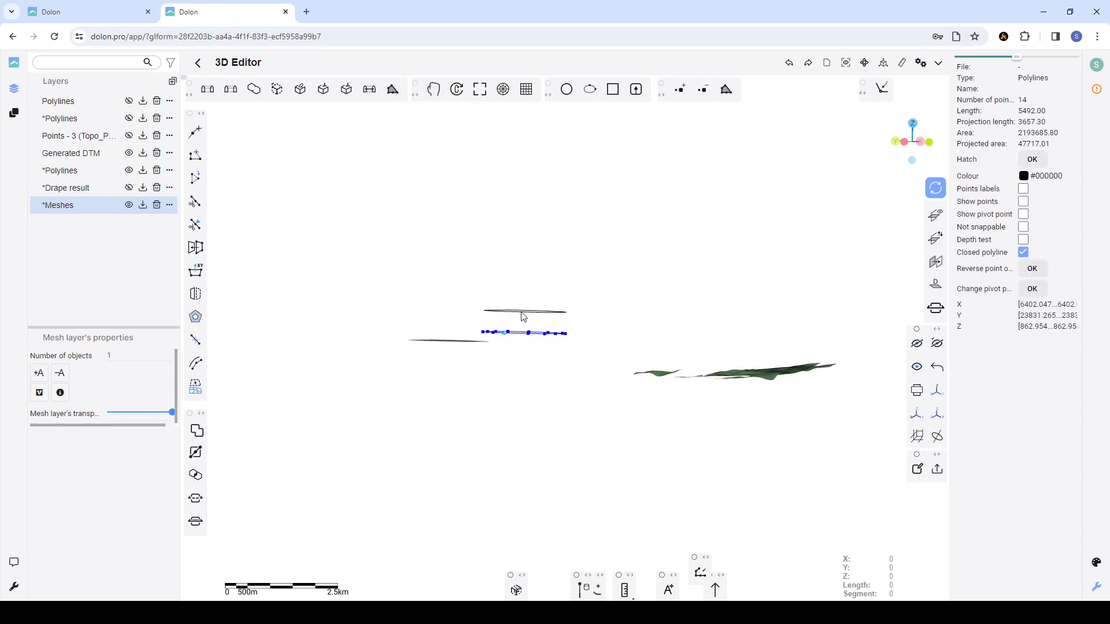
{"action": "left_click", "coordinate": [522, 313]}
{"action": "scroll", "coordinate": [522, 312], "scroll_direction": "up", "scroll_amount": 3}
{"action": "left_click_drag", "start_coordinate": [521, 312], "coordinate": [533, 166], "text": "ctrl"}
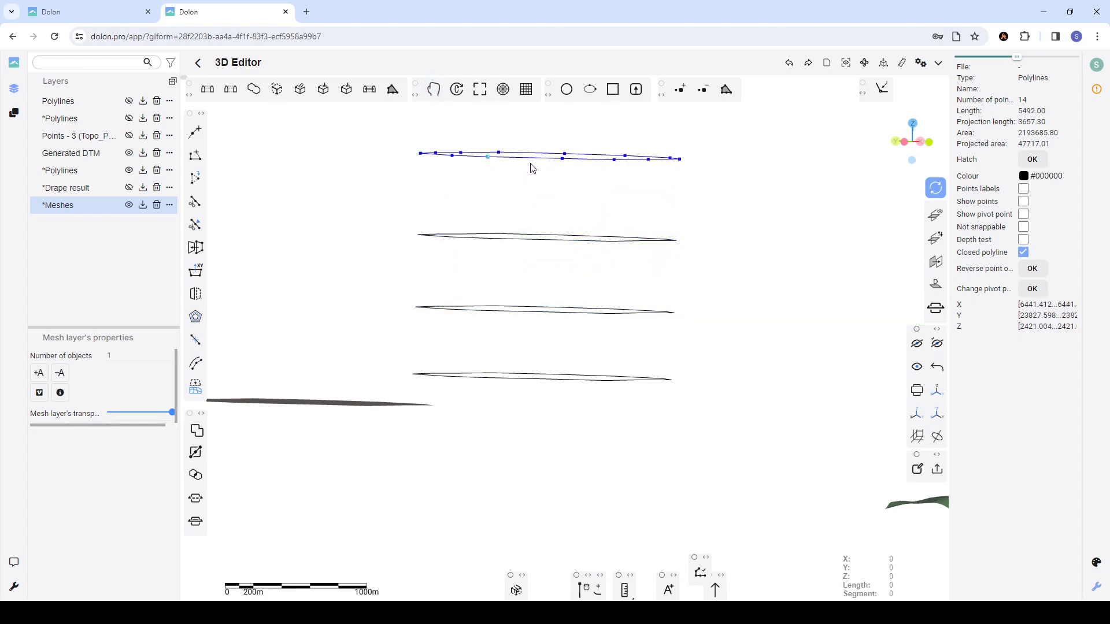
{"action": "scroll", "coordinate": [536, 225], "scroll_direction": "down", "scroll_amount": 3}
{"action": "left_click_drag", "start_coordinate": [541, 256], "coordinate": [656, 233], "text": "ctrl"}
{"action": "left_click", "coordinate": [562, 211]}
- Select all five stacked contours, generate a surface from the 3D contours, and select the resulting mesh
{"action": "left_click_drag", "start_coordinate": [483, 172], "coordinate": [660, 370]}
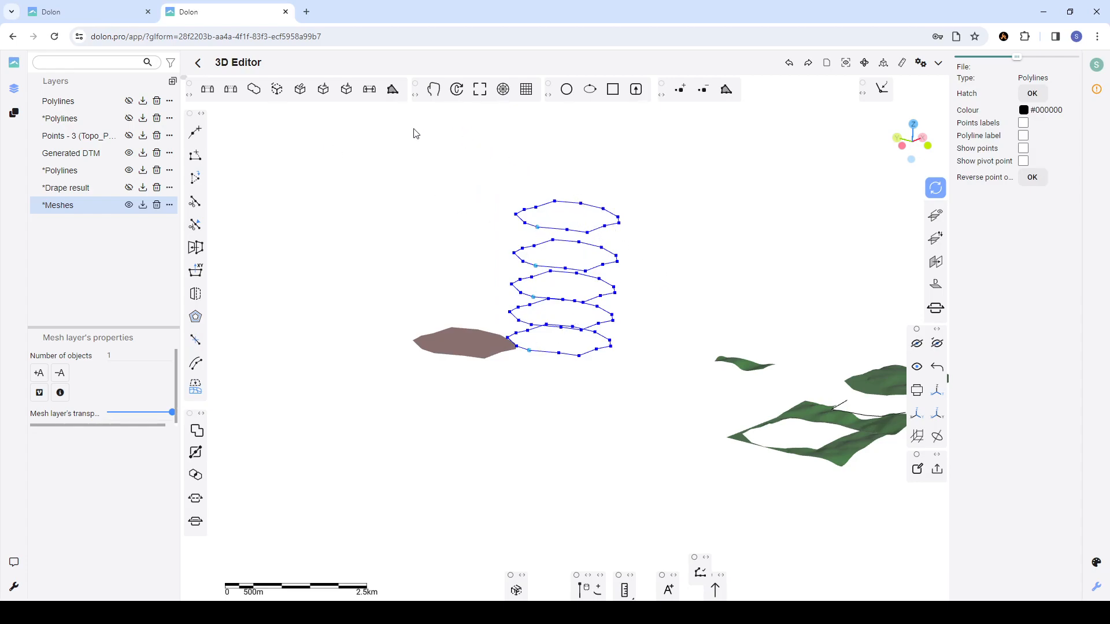
{"action": "left_click", "coordinate": [210, 90]}
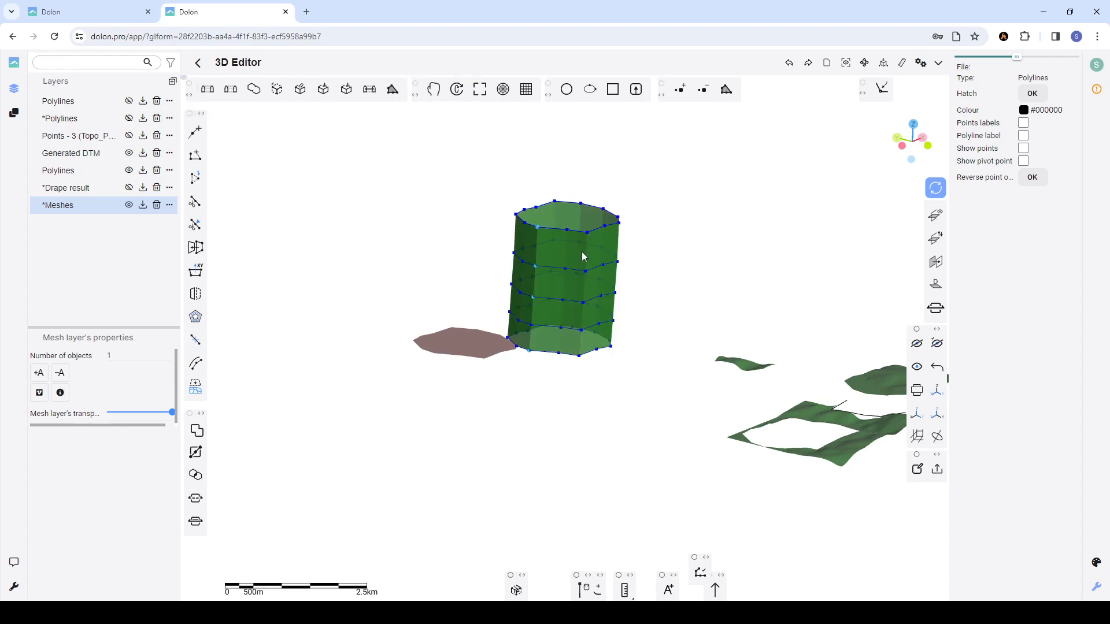
{"action": "left_click", "coordinate": [582, 259]}
{"action": "left_click_drag", "start_coordinate": [699, 206], "coordinate": [614, 210]}
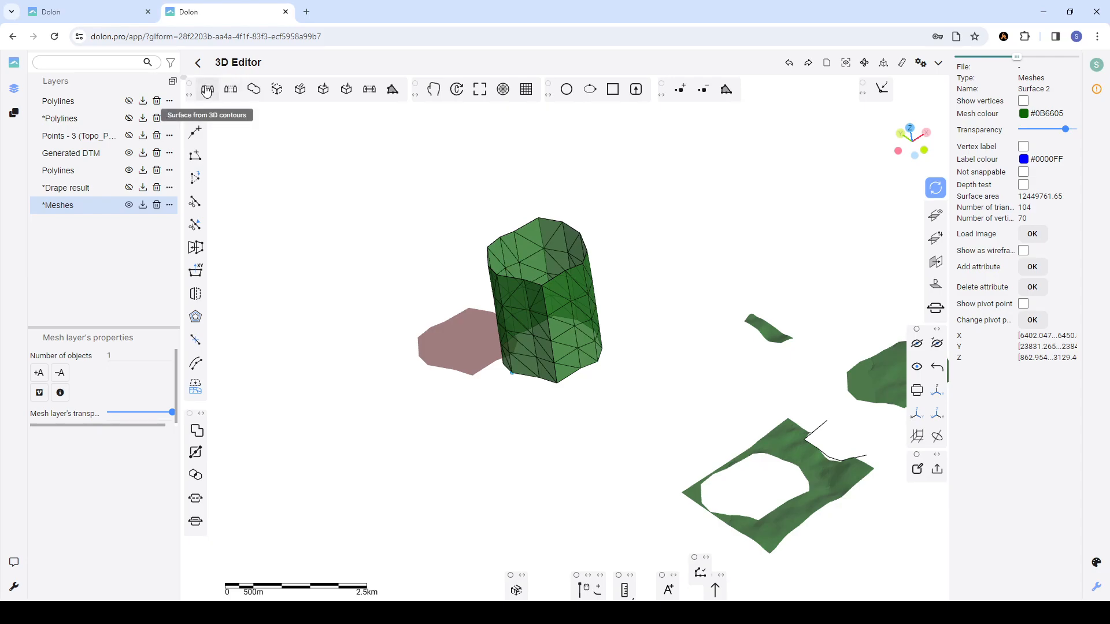
- Close the open ends of the tubular contour surface with the Close mesh operation
{"action": "scroll", "coordinate": [579, 282], "scroll_direction": "up", "scroll_amount": 5}
{"action": "left_click_drag", "start_coordinate": [564, 309], "coordinate": [525, 315]}
{"action": "scroll", "coordinate": [537, 346], "scroll_direction": "down", "scroll_amount": 5}
{"action": "left_click_drag", "start_coordinate": [582, 373], "coordinate": [638, 311]}
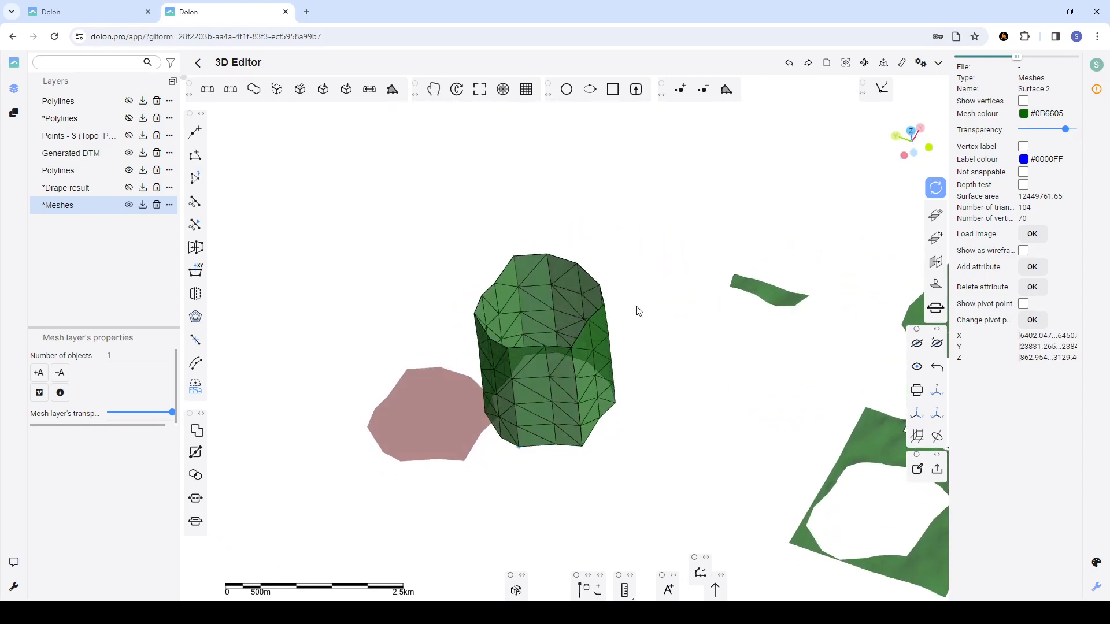
{"action": "left_click_drag", "start_coordinate": [636, 210], "coordinate": [672, 200]}
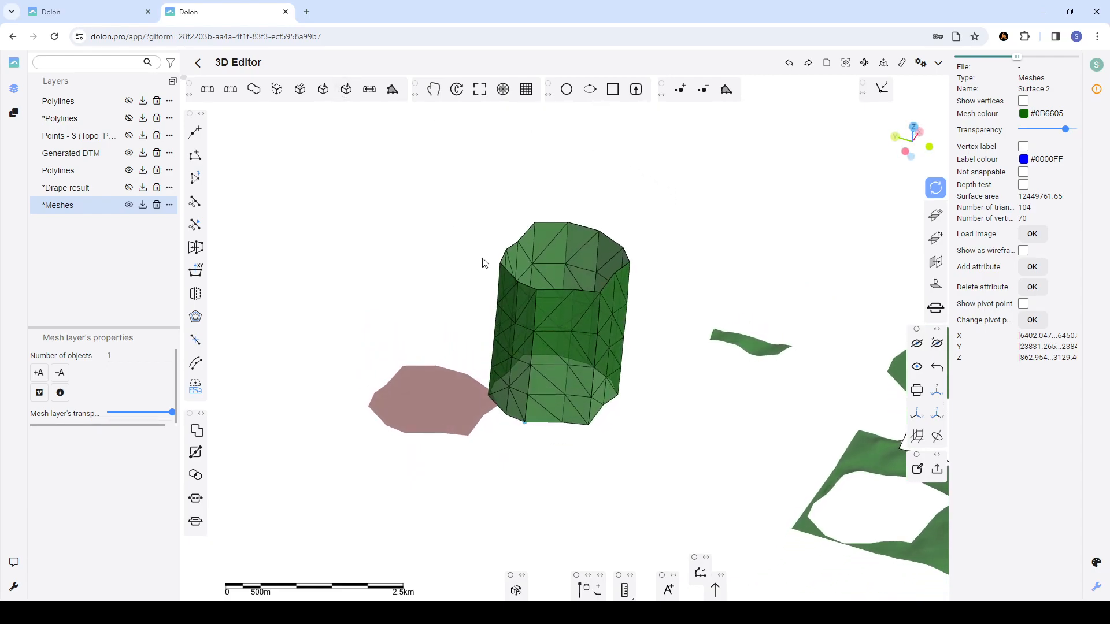
{"action": "left_click_drag", "start_coordinate": [573, 322], "coordinate": [527, 310]}
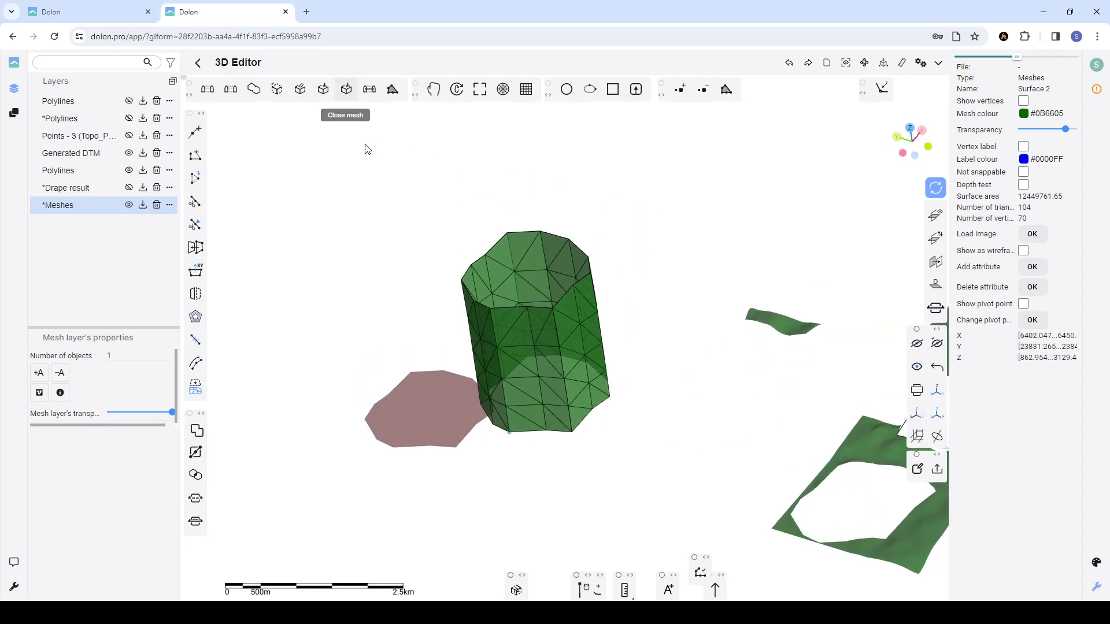
{"action": "left_click", "coordinate": [349, 94]}
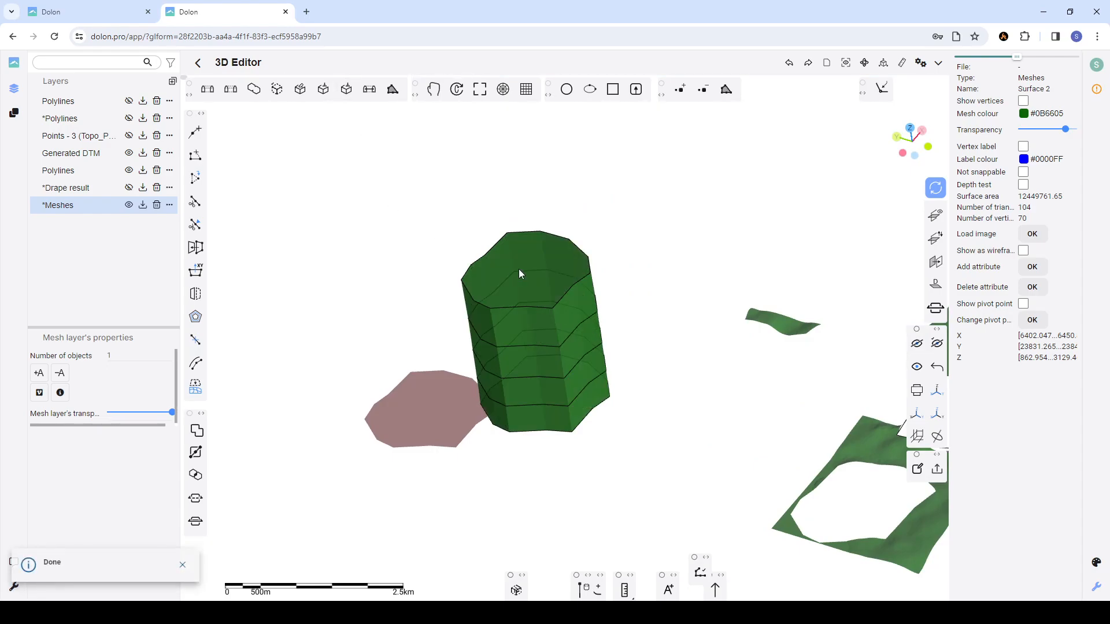
{"action": "left_click_drag", "start_coordinate": [691, 250], "coordinate": [616, 289]}
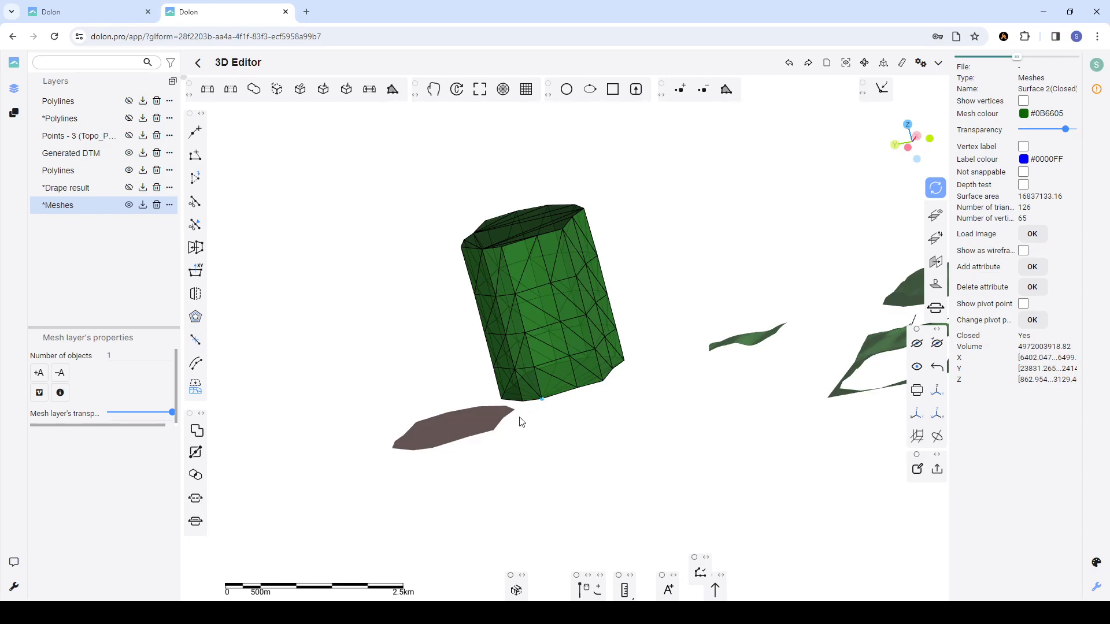
- Compare the properties and triangulation of the cut-out DTM piece, the closed contour surface and the DTM with the hole
{"action": "scroll", "coordinate": [519, 422], "scroll_direction": "down", "scroll_amount": 3}
{"action": "left_click", "coordinate": [698, 360]}
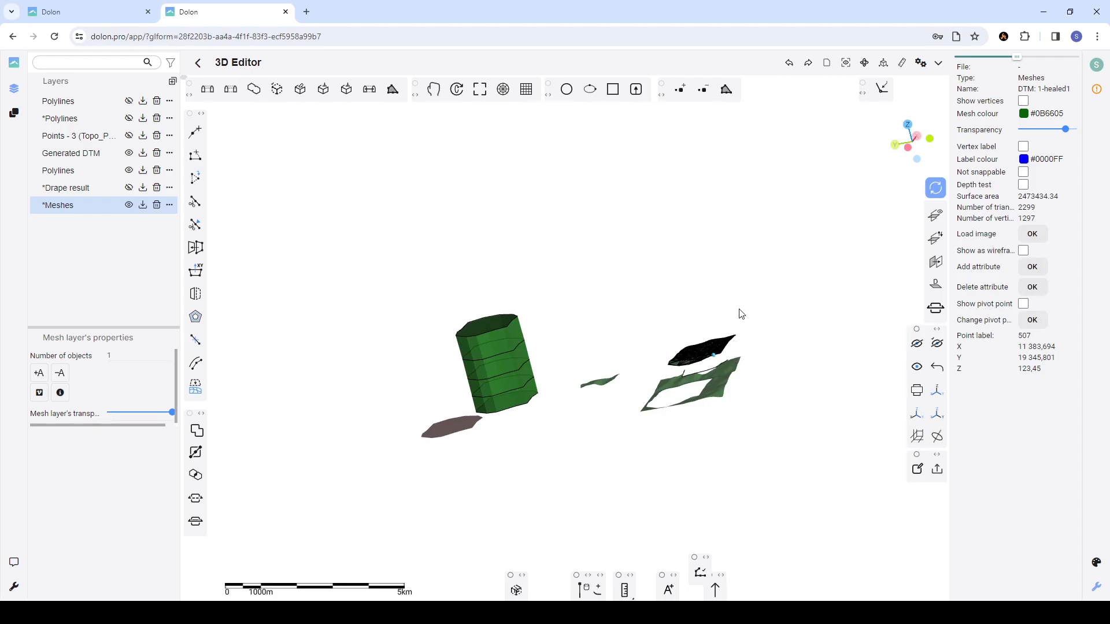
{"action": "scroll", "coordinate": [740, 321], "scroll_direction": "up", "scroll_amount": 2}
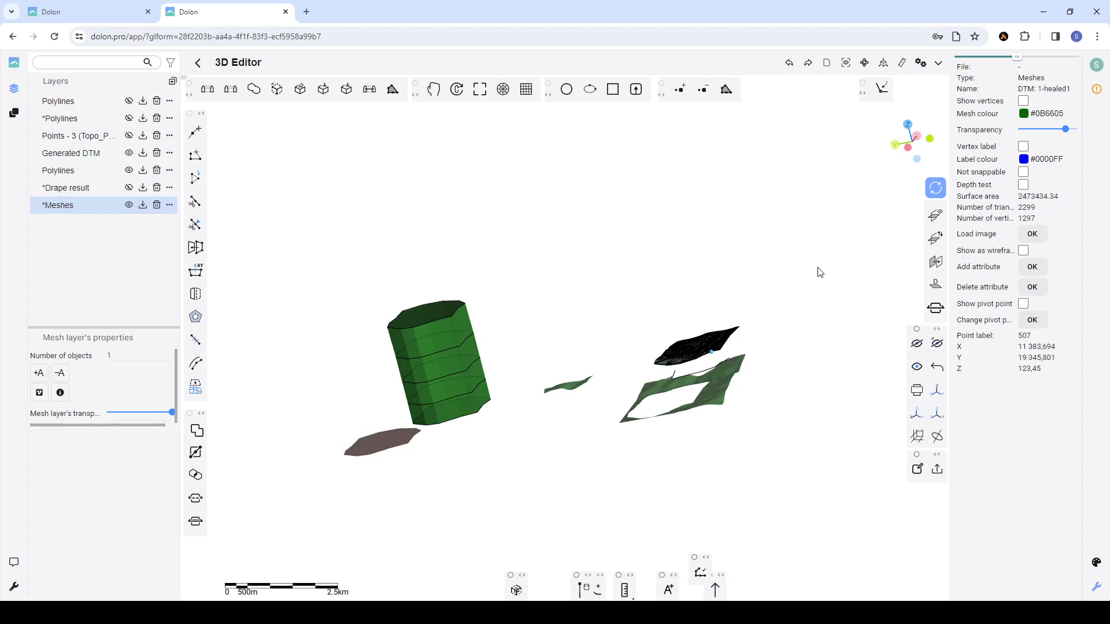
{"action": "left_click", "coordinate": [449, 355]}
{"action": "left_click", "coordinate": [459, 359]}
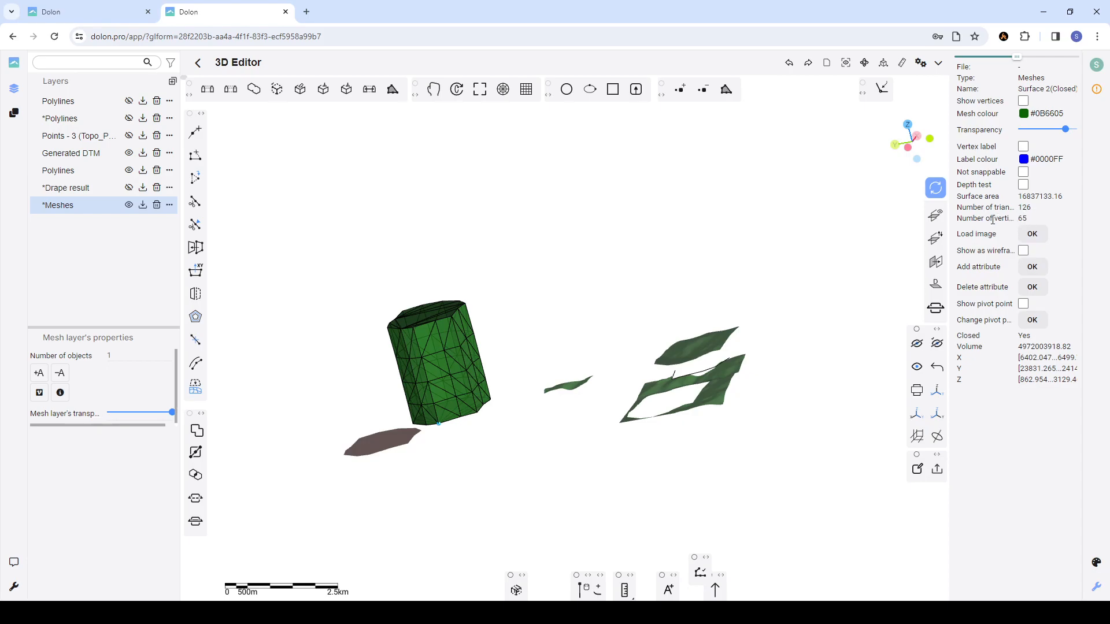
{"action": "left_click", "coordinate": [718, 371]}
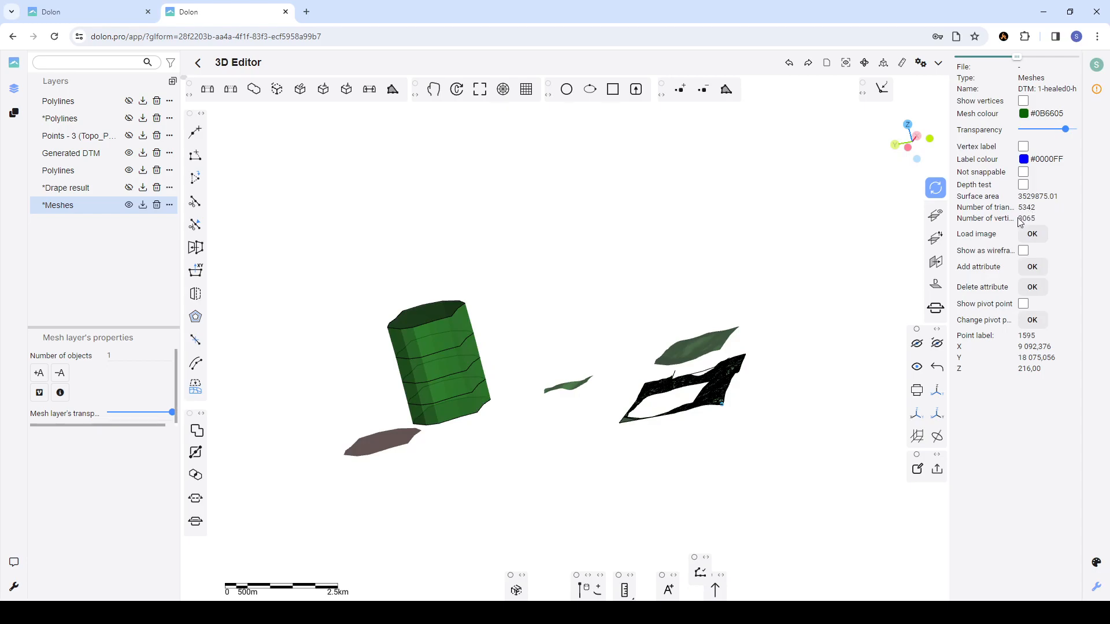
{"action": "scroll", "coordinate": [705, 371], "scroll_direction": "up", "scroll_amount": 9}
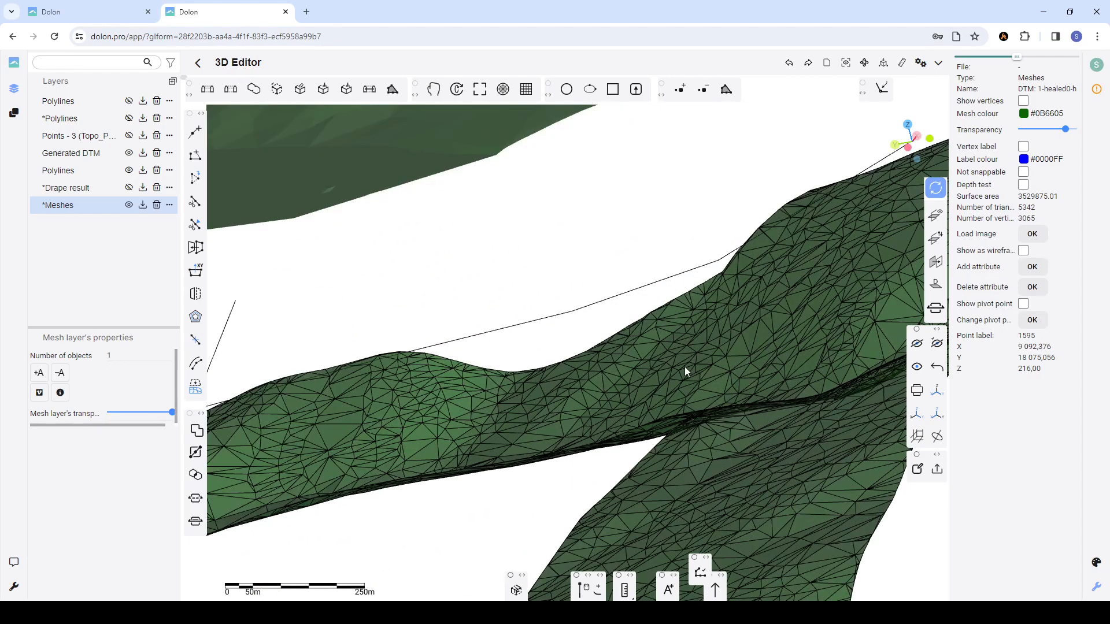
{"action": "scroll", "coordinate": [680, 363], "scroll_direction": "down", "scroll_amount": 4}
{"action": "left_click_drag", "start_coordinate": [668, 356], "coordinate": [732, 395]}
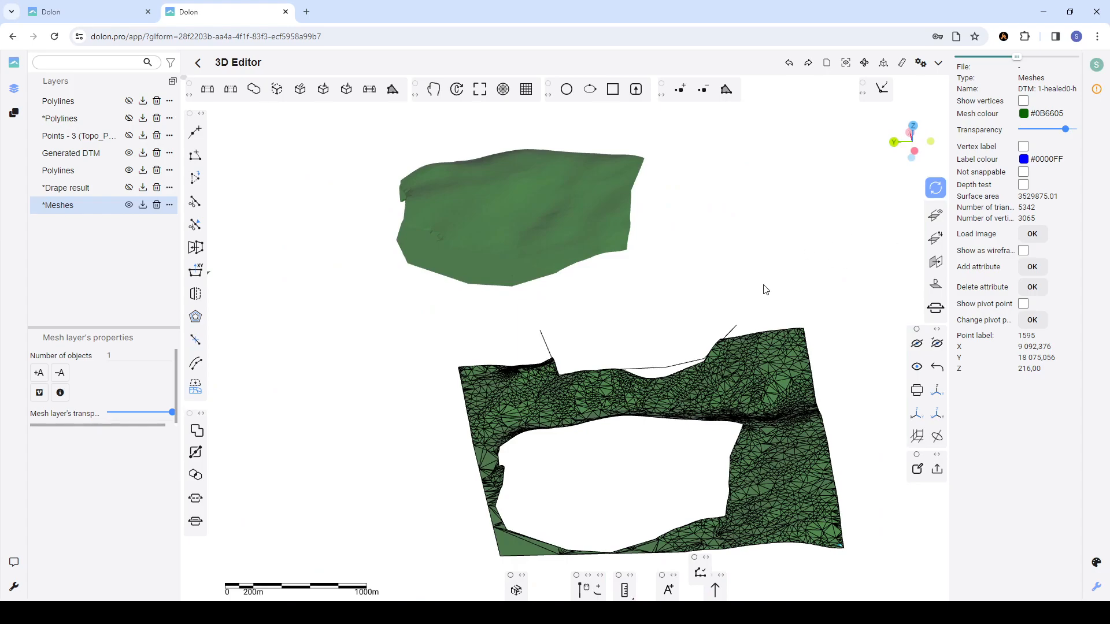
{"action": "scroll", "coordinate": [739, 232], "scroll_direction": "down", "scroll_amount": 3}
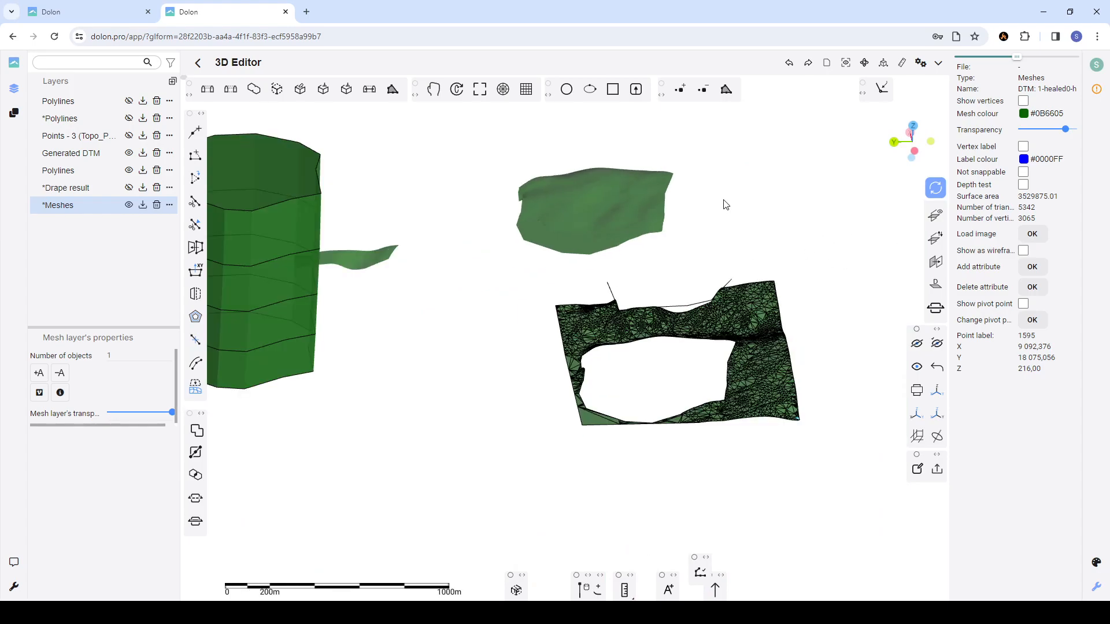
- Show vertex labels on the DTM with the hole and examine its vertex numbering
{"action": "left_click", "coordinate": [1024, 147]}
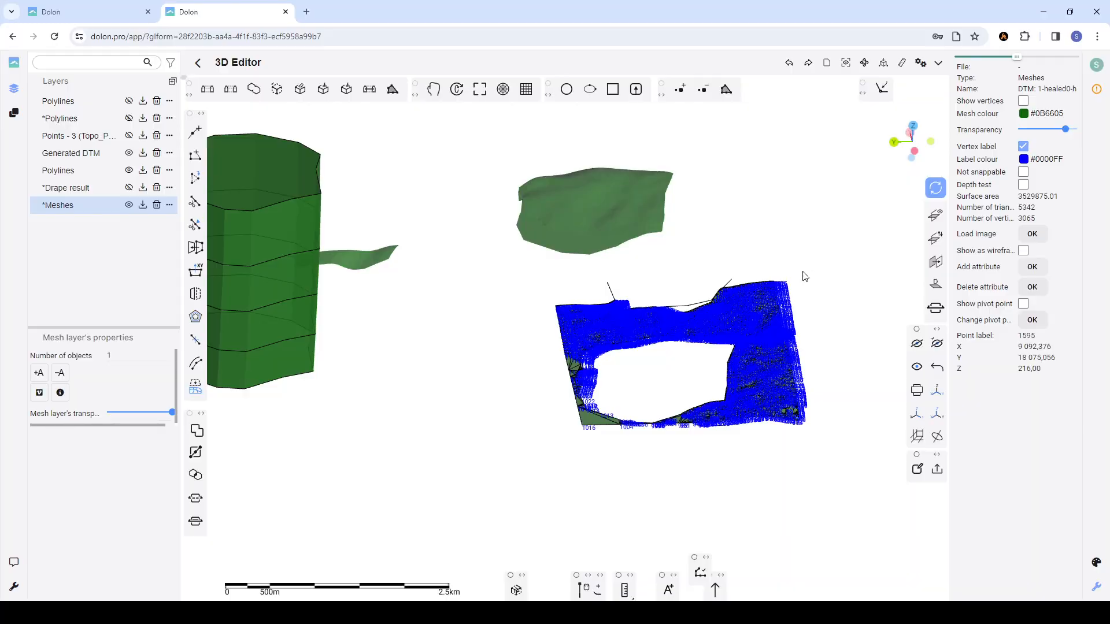
{"action": "scroll", "coordinate": [753, 327], "scroll_direction": "up", "scroll_amount": 5}
{"action": "scroll", "coordinate": [702, 302], "scroll_direction": "up", "scroll_amount": 2}
{"action": "scroll", "coordinate": [702, 297], "scroll_direction": "down", "scroll_amount": 4}
{"action": "left_click_drag", "start_coordinate": [698, 300], "coordinate": [685, 336]}
{"action": "scroll", "coordinate": [688, 289], "scroll_direction": "up", "scroll_amount": 5}
{"action": "scroll", "coordinate": [688, 289], "scroll_direction": "down", "scroll_amount": 6}
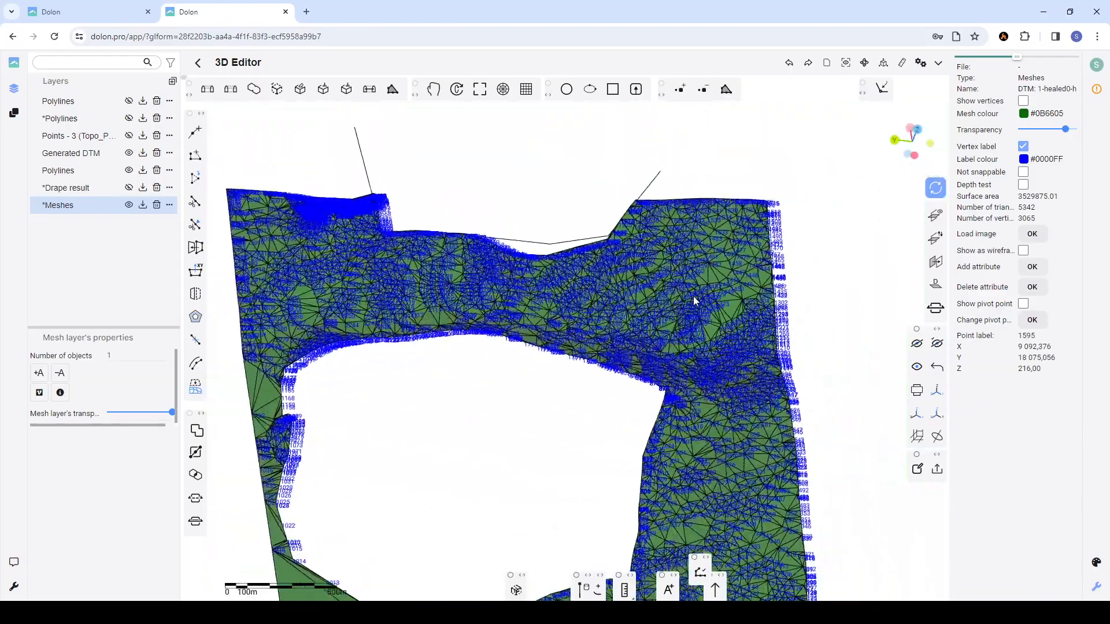
{"action": "scroll", "coordinate": [688, 312], "scroll_direction": "up", "scroll_amount": 2}
{"action": "scroll", "coordinate": [690, 289], "scroll_direction": "down", "scroll_amount": 3}
{"action": "scroll", "coordinate": [695, 260], "scroll_direction": "up", "scroll_amount": 5}
{"action": "scroll", "coordinate": [805, 320], "scroll_direction": "down", "scroll_amount": 5}
- Show vertex labels on the cut-out DTM piece, then hide the labels on both that piece and the DTM with the hole
{"action": "left_click", "coordinate": [556, 251]}
{"action": "scroll", "coordinate": [559, 254], "scroll_direction": "up", "scroll_amount": 4}
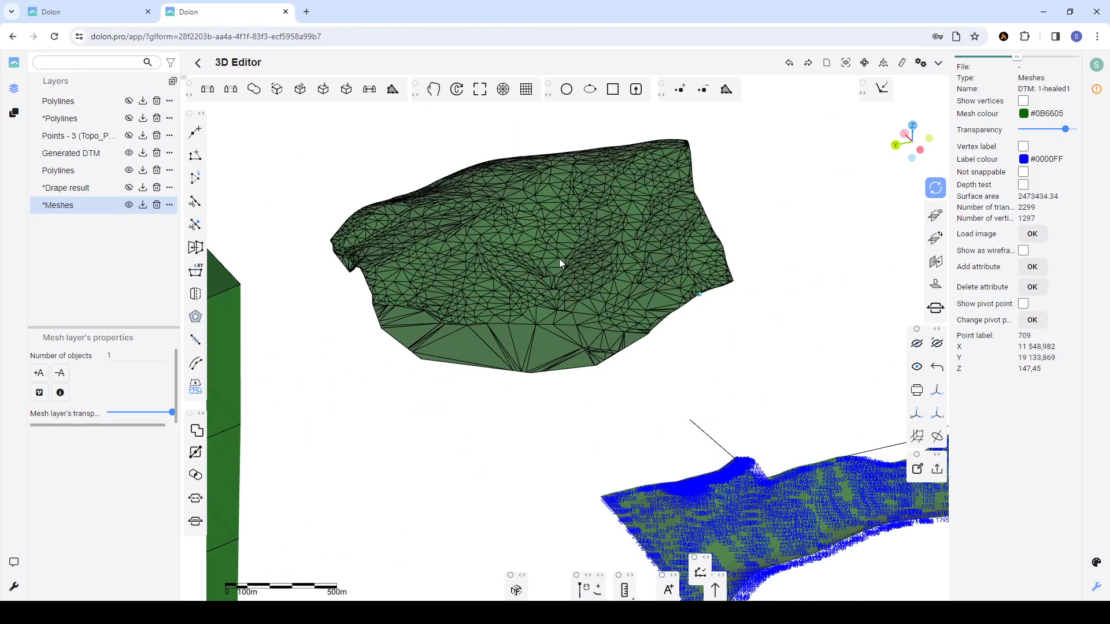
{"action": "left_click", "coordinate": [1023, 147]}
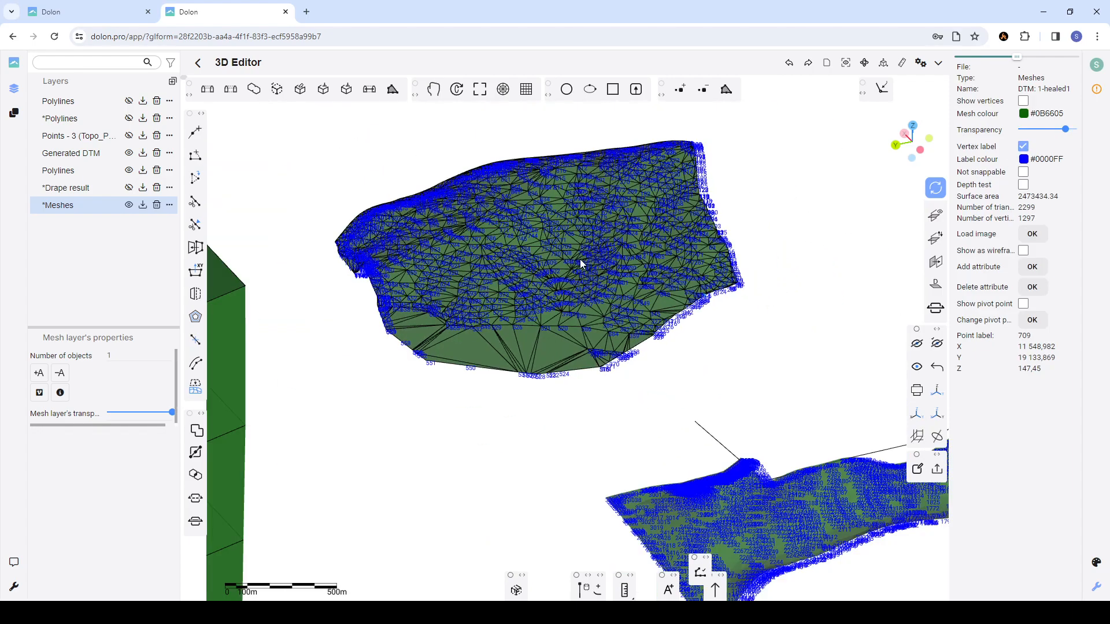
{"action": "scroll", "coordinate": [580, 259], "scroll_direction": "down", "scroll_amount": 3}
{"action": "left_click_drag", "start_coordinate": [581, 259], "coordinate": [613, 291]}
{"action": "scroll", "coordinate": [653, 296], "scroll_direction": "down", "scroll_amount": 5}
{"action": "scroll", "coordinate": [629, 288], "scroll_direction": "up", "scroll_amount": 3}
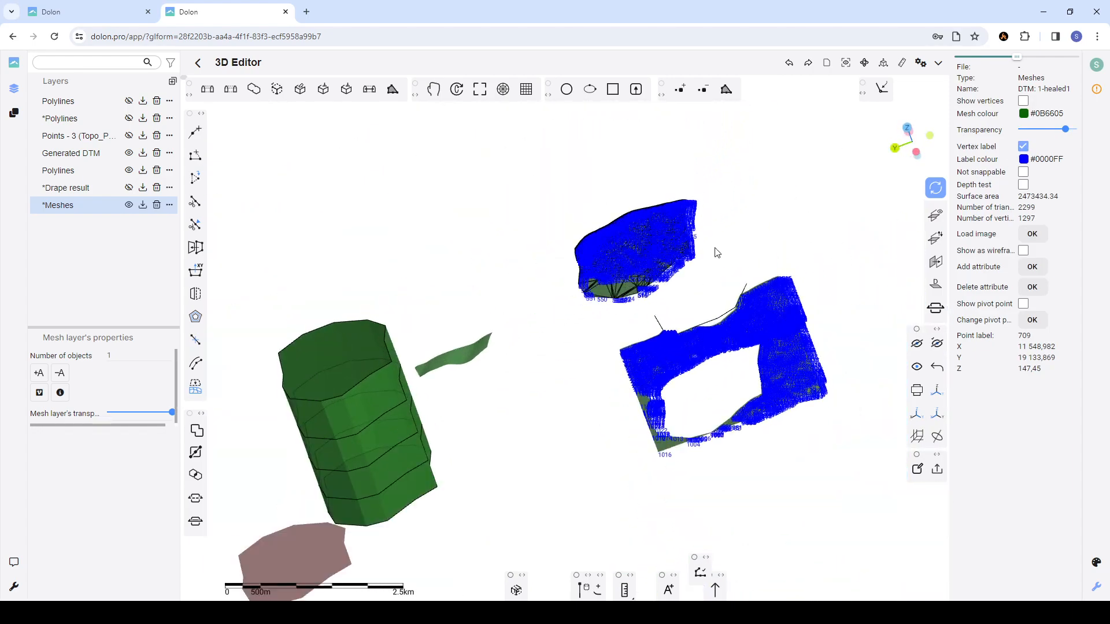
{"action": "left_click", "coordinate": [1023, 147]}
{"action": "left_click", "coordinate": [769, 325]}
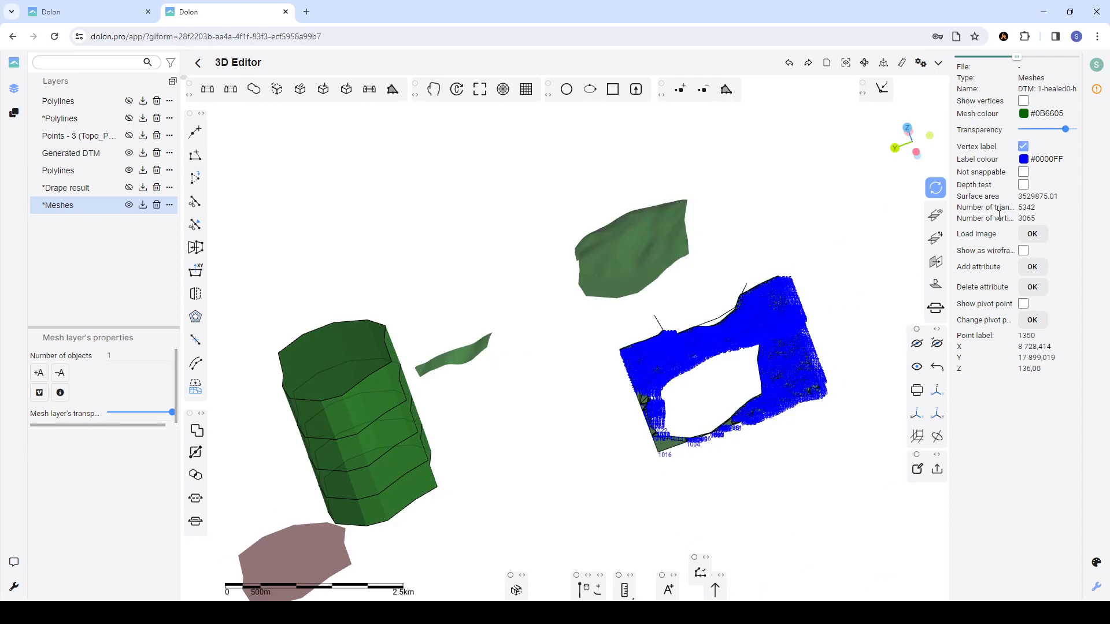
{"action": "left_click", "coordinate": [1023, 146]}
{"action": "scroll", "coordinate": [630, 286], "scroll_direction": "up", "scroll_amount": 3}
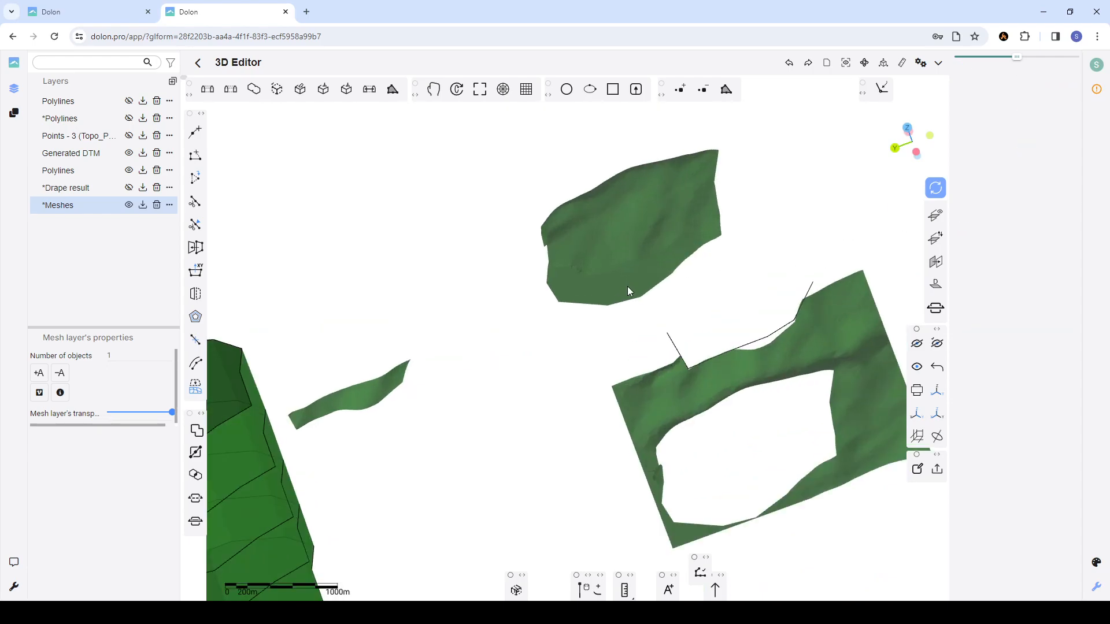
- Select the closed contour surface rather than its top outline and examine its mesh from the side
{"action": "left_click", "coordinate": [596, 268]}
{"action": "scroll", "coordinate": [595, 275], "scroll_direction": "down", "scroll_amount": 7}
{"action": "left_click", "coordinate": [458, 337]}
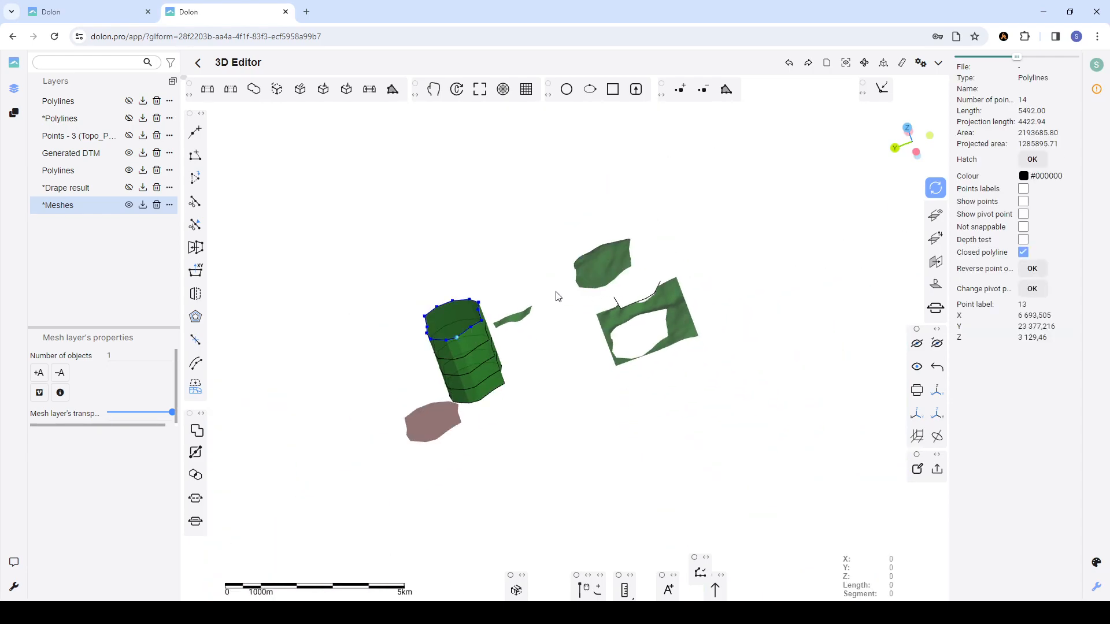
{"action": "scroll", "coordinate": [569, 300], "scroll_direction": "down", "scroll_amount": 1}
{"action": "scroll", "coordinate": [572, 299], "scroll_direction": "up", "scroll_amount": 3}
{"action": "scroll", "coordinate": [578, 300], "scroll_direction": "down", "scroll_amount": 2}
{"action": "right_click_drag", "start_coordinate": [582, 298], "coordinate": [640, 274]}
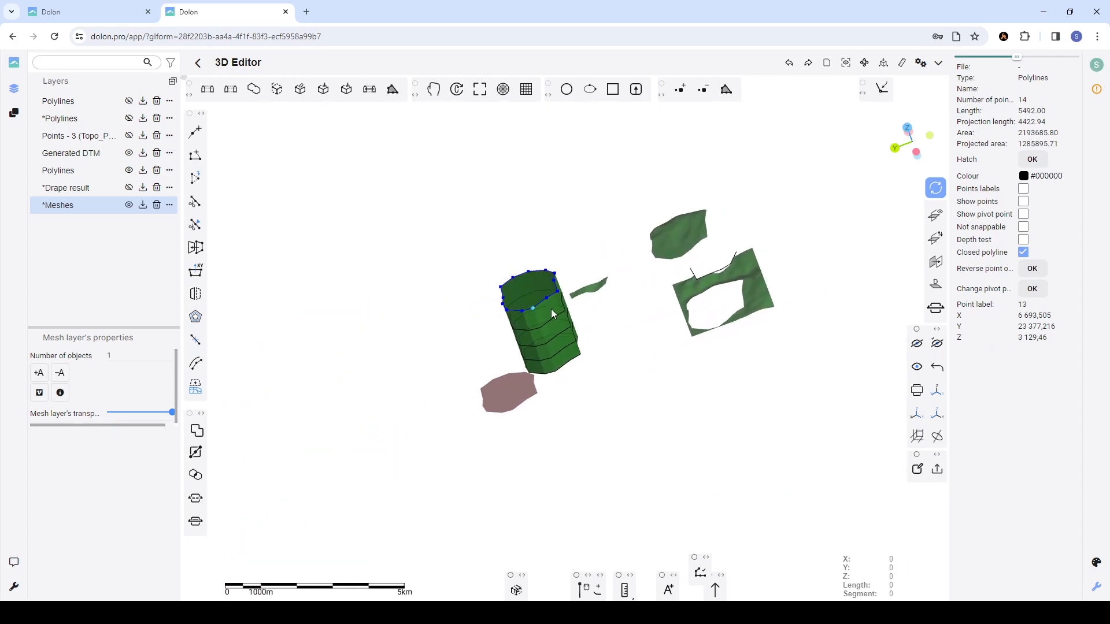
{"action": "left_click", "coordinate": [551, 307]}
{"action": "scroll", "coordinate": [547, 296], "scroll_direction": "up", "scroll_amount": 3}
{"action": "scroll", "coordinate": [428, 334], "scroll_direction": "down", "scroll_amount": 1}
{"action": "left_click_drag", "start_coordinate": [428, 334], "coordinate": [501, 321]}
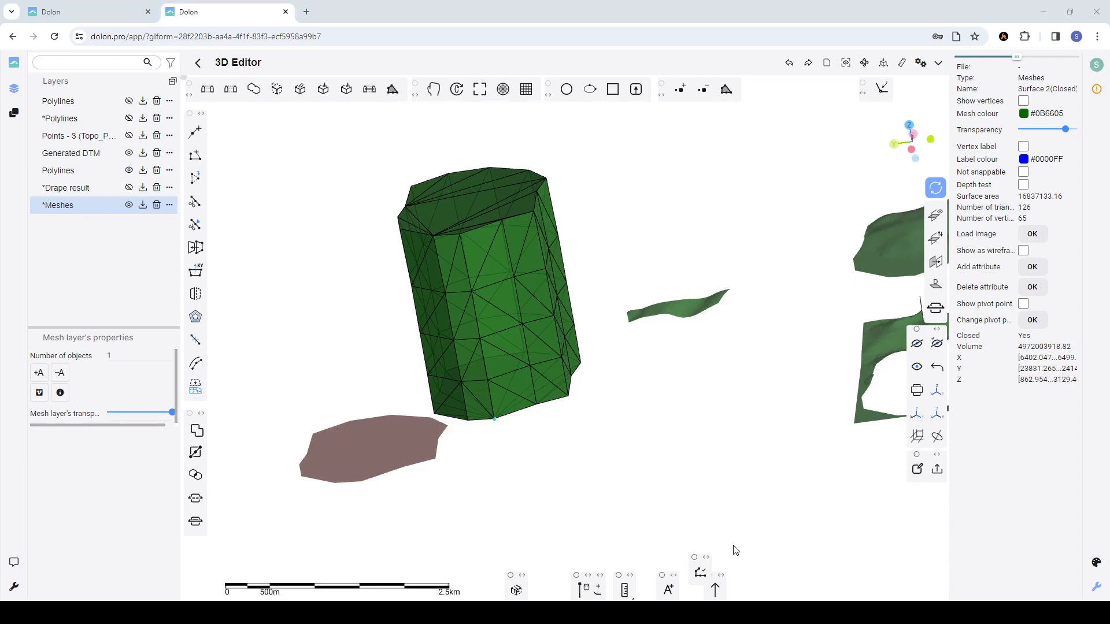
- Expand the mesh normals tool group and place it next to the mesh editing tools
{"action": "left_click_drag", "start_coordinate": [716, 585], "coordinate": [732, 425]}
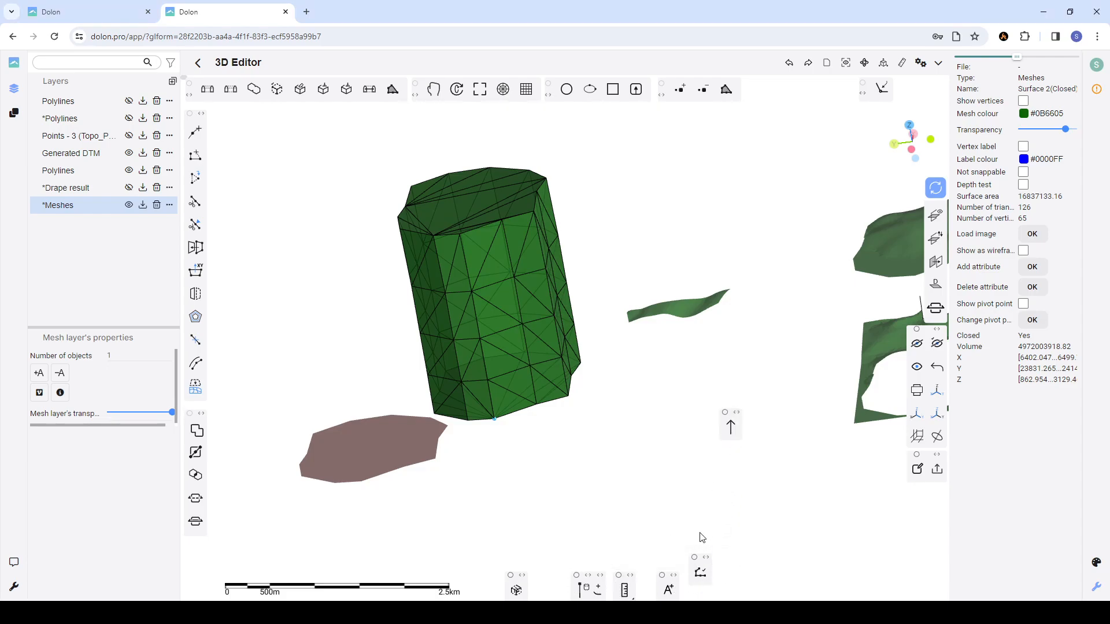
{"action": "left_click", "coordinate": [737, 414]}
{"action": "left_click_drag", "start_coordinate": [740, 415], "coordinate": [231, 430]}
- Display the face normals on the closed contour surface and inspect their direction around its sides
{"action": "left_click_drag", "start_coordinate": [491, 324], "coordinate": [541, 339]}
{"action": "scroll", "coordinate": [599, 315], "scroll_direction": "down", "scroll_amount": 1}
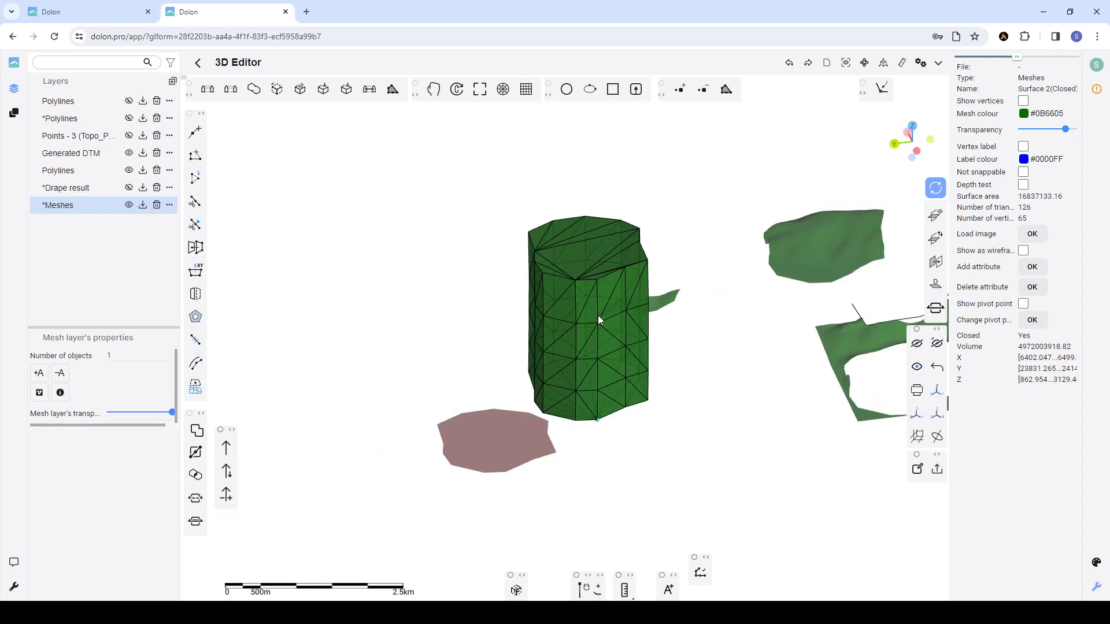
{"action": "scroll", "coordinate": [610, 319], "scroll_direction": "up", "scroll_amount": 2}
{"action": "scroll", "coordinate": [637, 328], "scroll_direction": "down", "scroll_amount": 1}
{"action": "left_click_drag", "start_coordinate": [694, 373], "coordinate": [651, 327]}
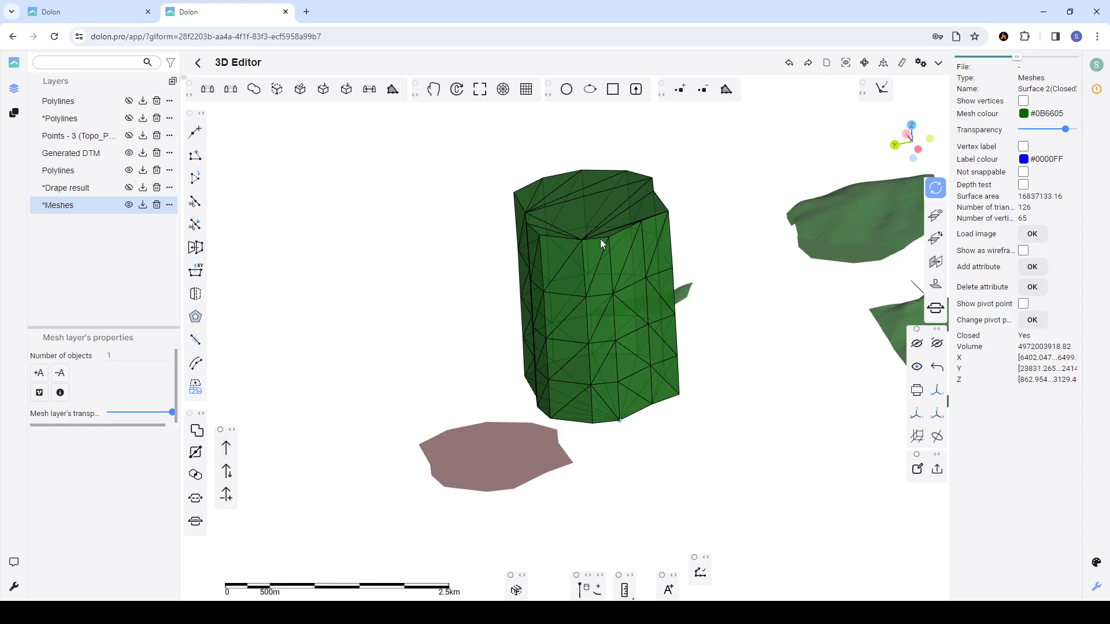
{"action": "left_click", "coordinate": [225, 448]}
{"action": "left_click_drag", "start_coordinate": [569, 282], "coordinate": [507, 299]}
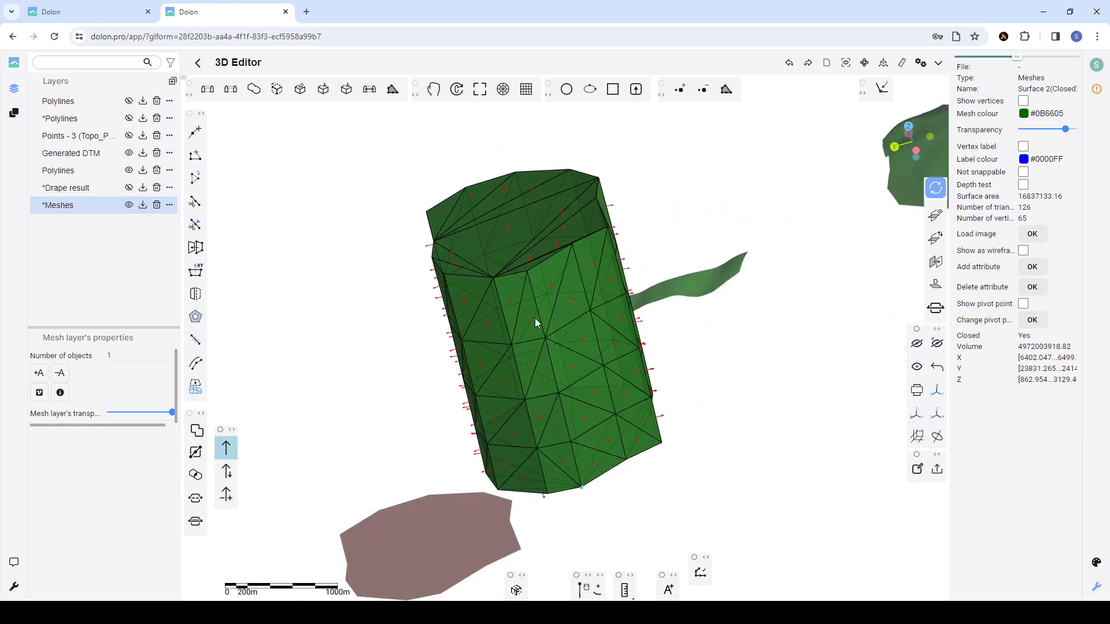
- Select the cut-out DTM piece and display its face normals
{"action": "scroll", "coordinate": [529, 322], "scroll_direction": "down", "scroll_amount": 3}
{"action": "scroll", "coordinate": [798, 231], "scroll_direction": "up", "scroll_amount": 5}
{"action": "left_click", "coordinate": [771, 202]}
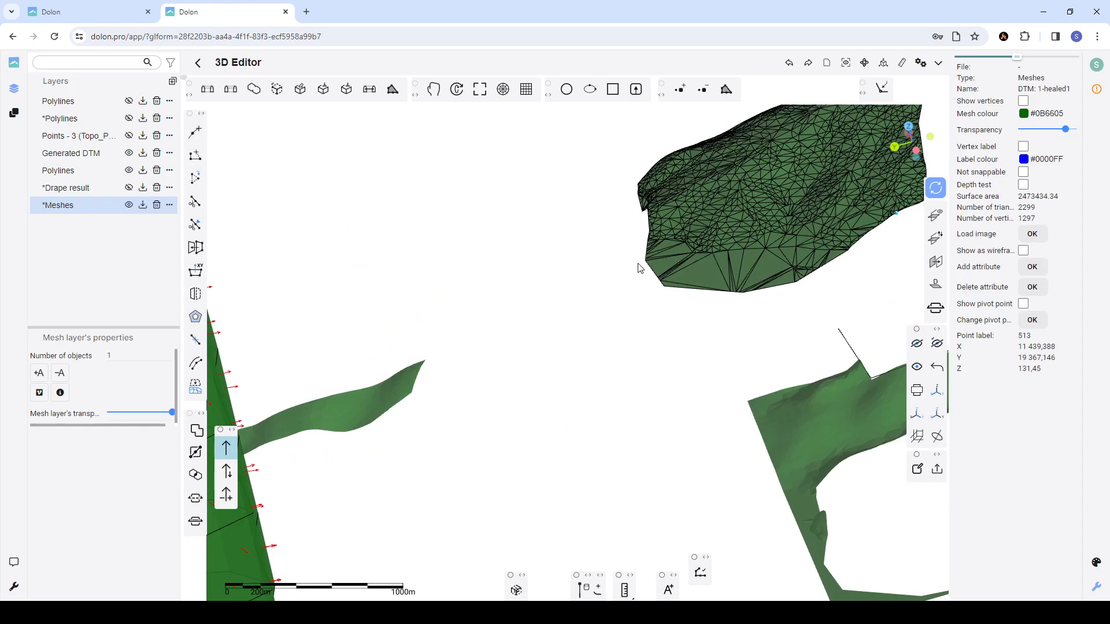
{"action": "scroll", "coordinate": [693, 234], "scroll_direction": "down", "scroll_amount": 2}
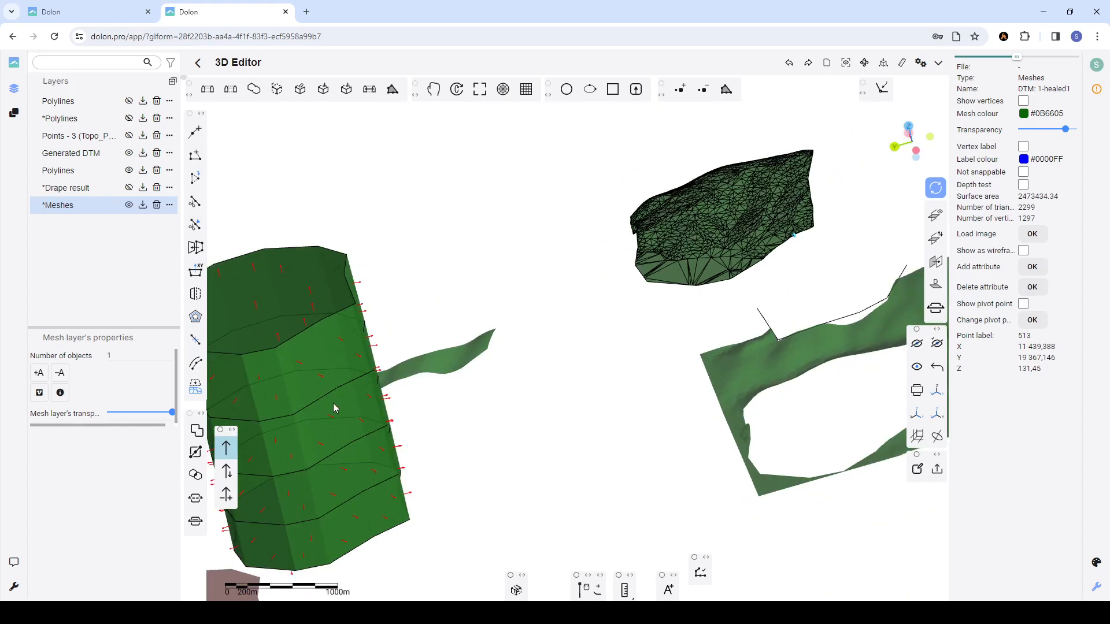
{"action": "left_click", "coordinate": [226, 450]}
{"action": "scroll", "coordinate": [692, 229], "scroll_direction": "up", "scroll_amount": 5}
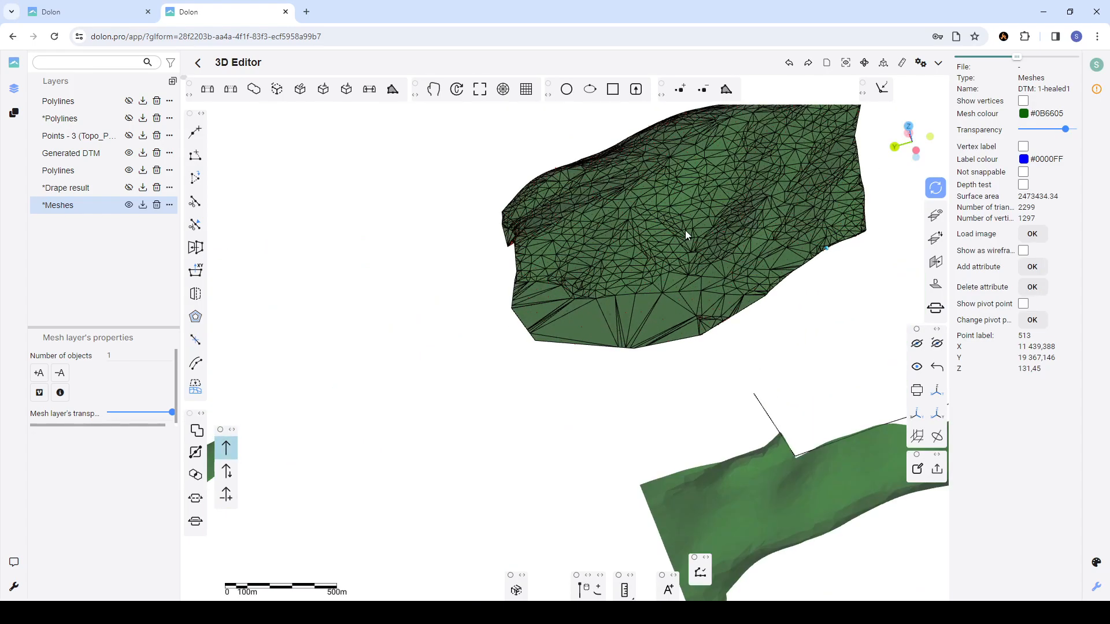
- Examine the direction of the face normals across the cut-out DTM piece, both close up and along its edges
{"action": "scroll", "coordinate": [632, 250], "scroll_direction": "down", "scroll_amount": 2}
{"action": "scroll", "coordinate": [627, 266], "scroll_direction": "up", "scroll_amount": 5}
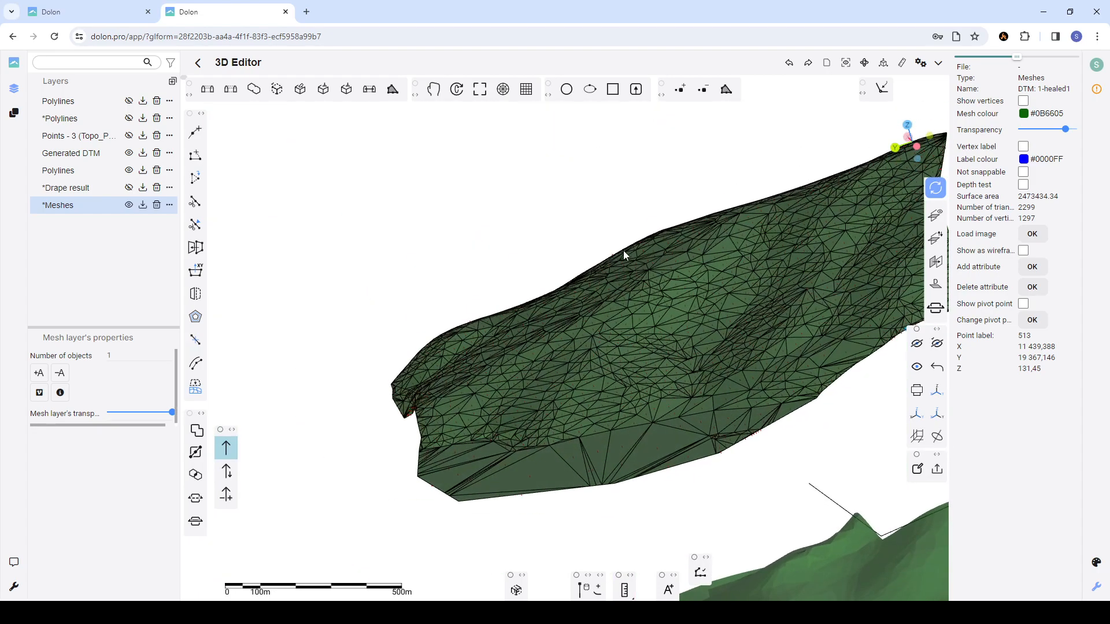
{"action": "scroll", "coordinate": [618, 292], "scroll_direction": "down", "scroll_amount": 3}
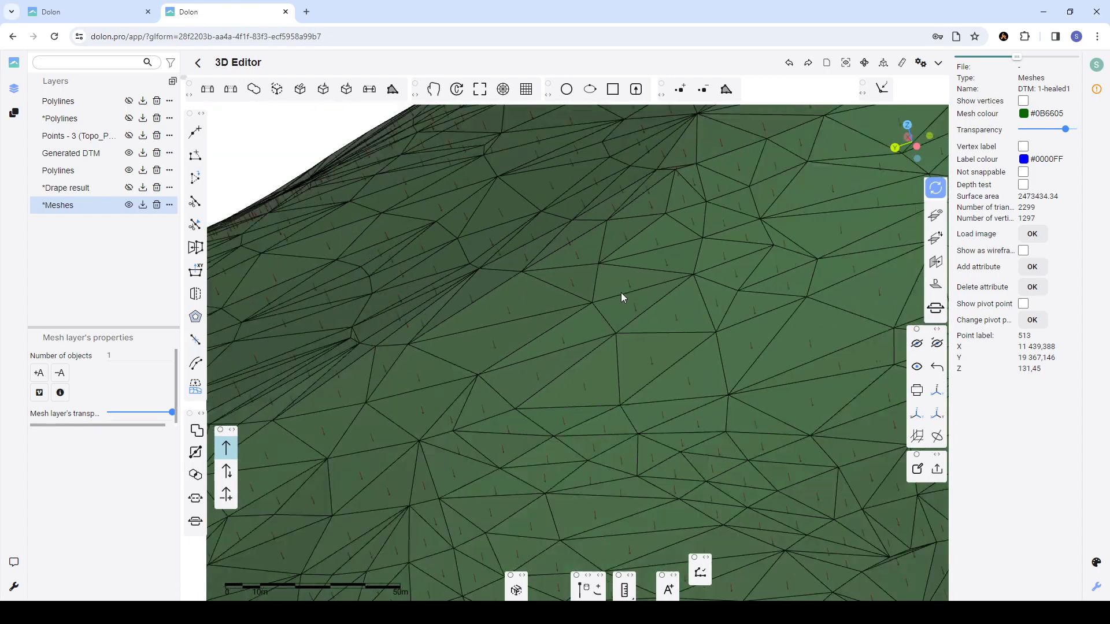
{"action": "scroll", "coordinate": [624, 296], "scroll_direction": "down", "scroll_amount": 2}
{"action": "scroll", "coordinate": [626, 300], "scroll_direction": "up", "scroll_amount": 4}
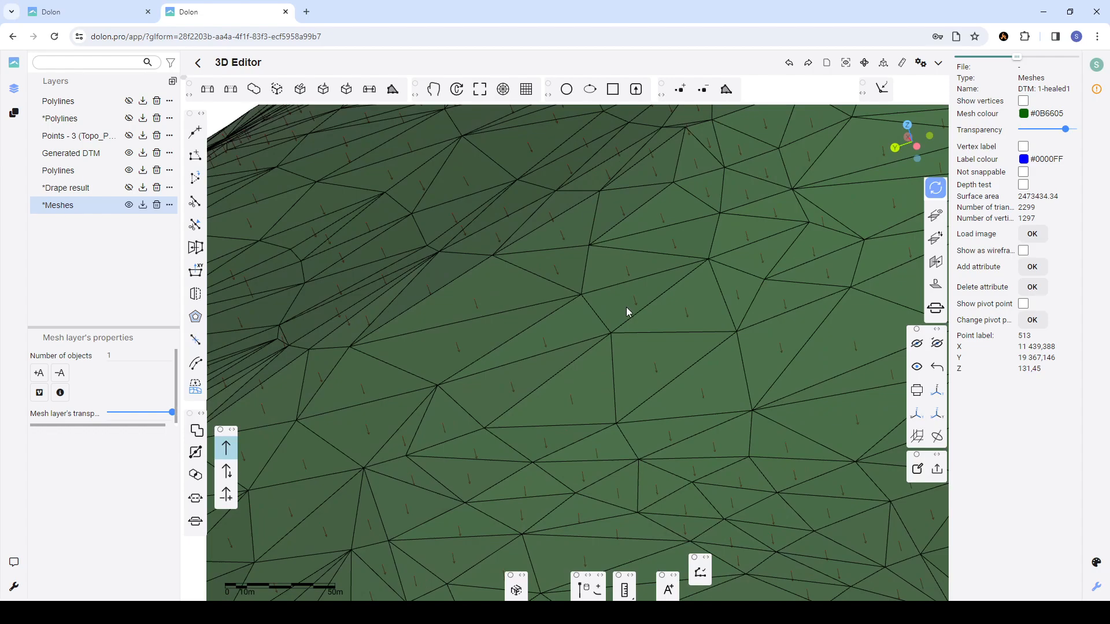
{"action": "scroll", "coordinate": [630, 304], "scroll_direction": "down", "scroll_amount": 3}
{"action": "scroll", "coordinate": [633, 303], "scroll_direction": "down", "scroll_amount": 4}
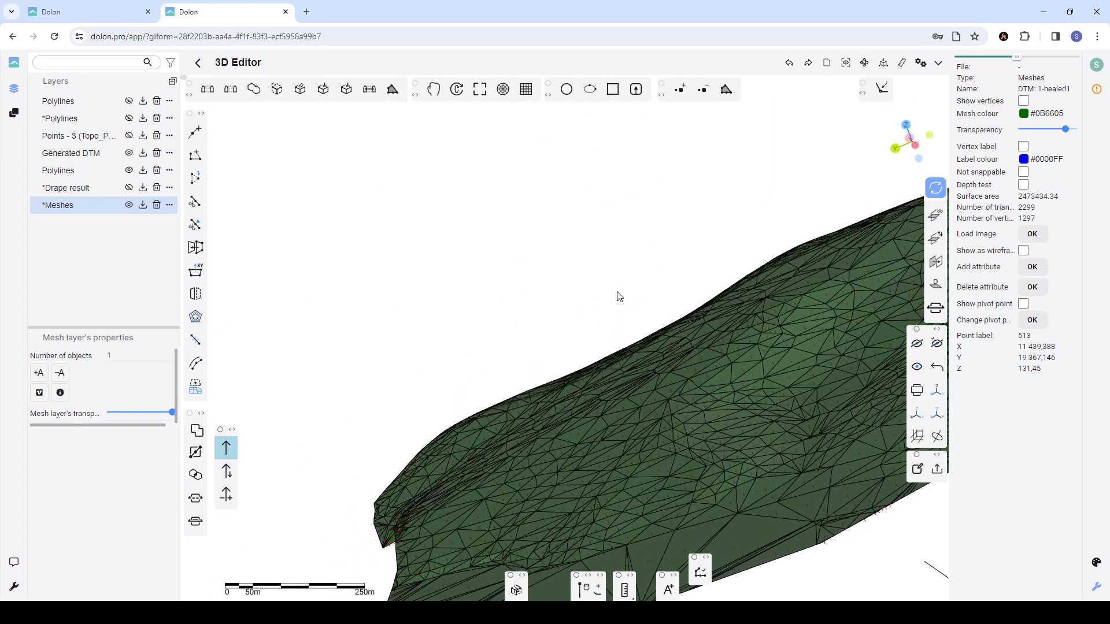
{"action": "scroll", "coordinate": [637, 298], "scroll_direction": "up", "scroll_amount": 2}
{"action": "scroll", "coordinate": [648, 303], "scroll_direction": "up", "scroll_amount": 1}
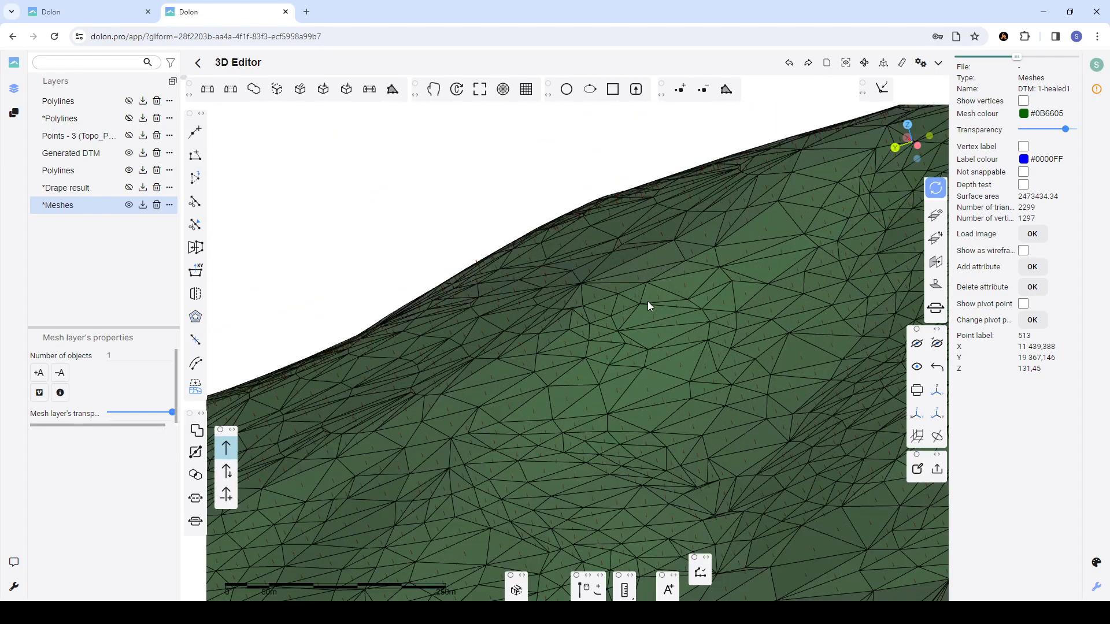
{"action": "scroll", "coordinate": [648, 300], "scroll_direction": "down", "scroll_amount": 3}
{"action": "scroll", "coordinate": [662, 298], "scroll_direction": "down", "scroll_amount": 2}
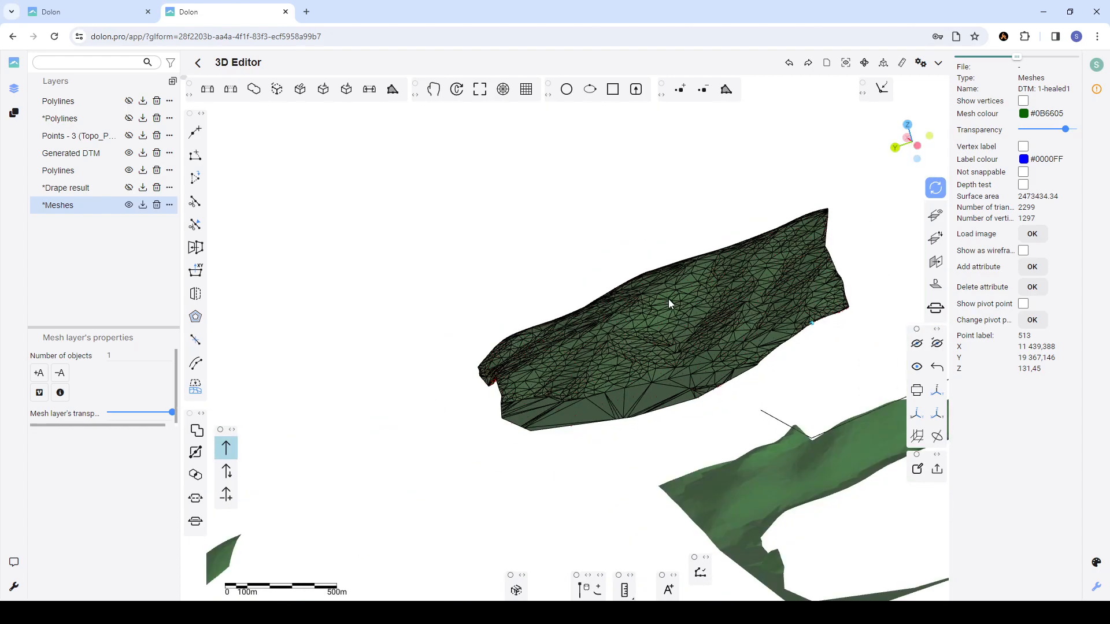
{"action": "mouse_move", "coordinate": [652, 321]}
{"action": "left_mouse_down"}
{"action": "mouse_move", "coordinate": [683, 315]}
{"action": "mouse_move", "coordinate": [659, 336]}
{"action": "left_mouse_up"}
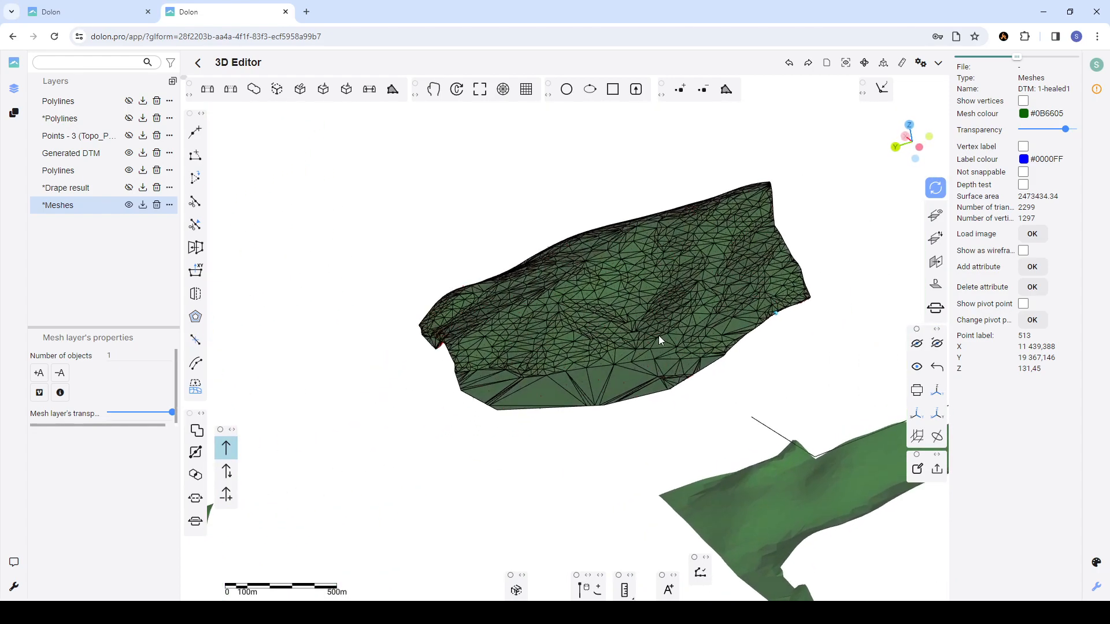
{"action": "scroll", "coordinate": [625, 328], "scroll_direction": "up", "scroll_amount": 4}
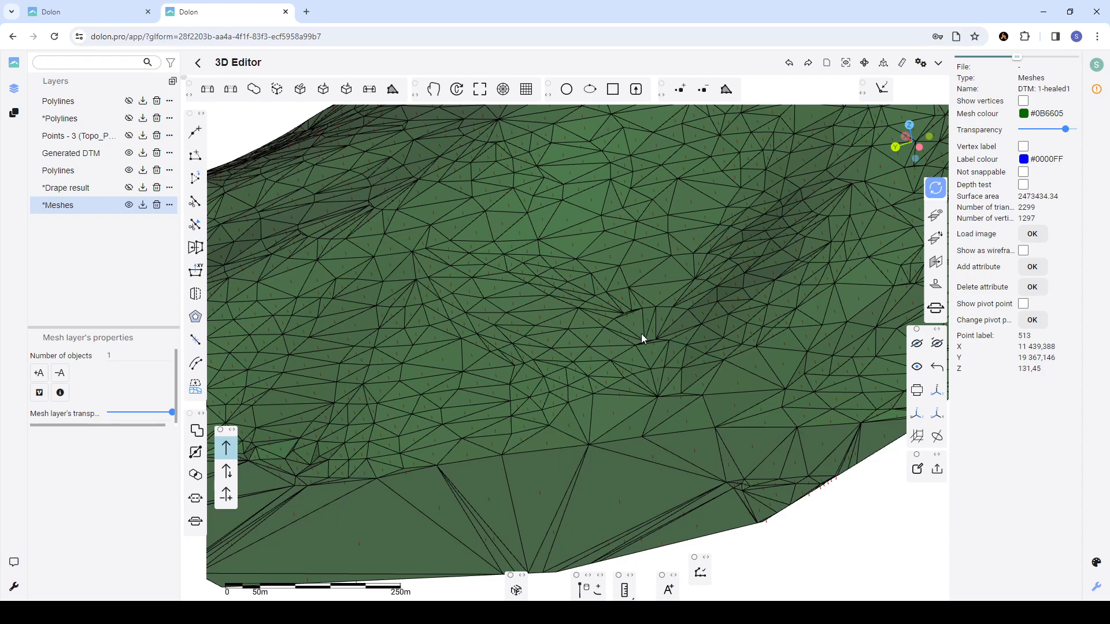
{"action": "scroll", "coordinate": [640, 333], "scroll_direction": "down", "scroll_amount": 5}
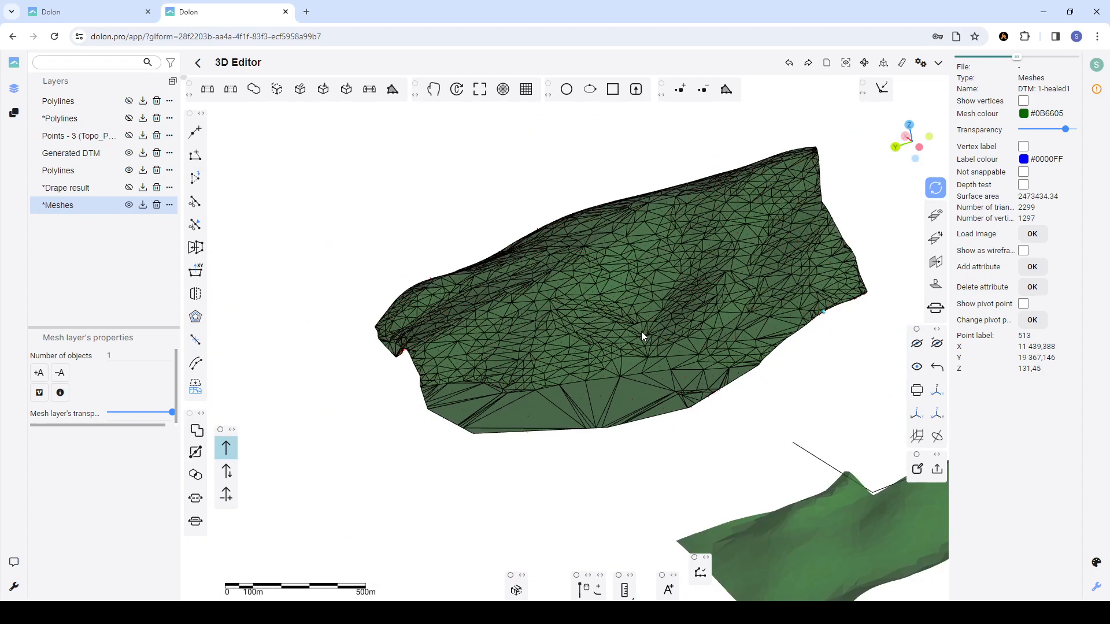
{"action": "scroll", "coordinate": [639, 309], "scroll_direction": "up", "scroll_amount": 5}
{"action": "scroll", "coordinate": [639, 309], "scroll_direction": "up", "scroll_amount": 3}
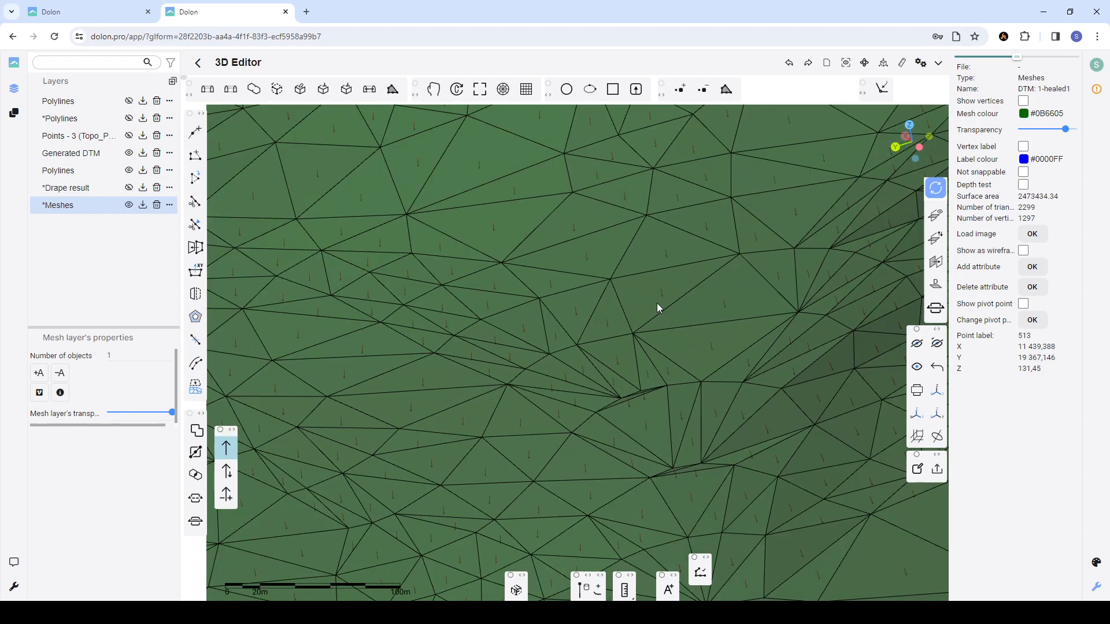
{"action": "scroll", "coordinate": [662, 301], "scroll_direction": "down", "scroll_amount": 7}
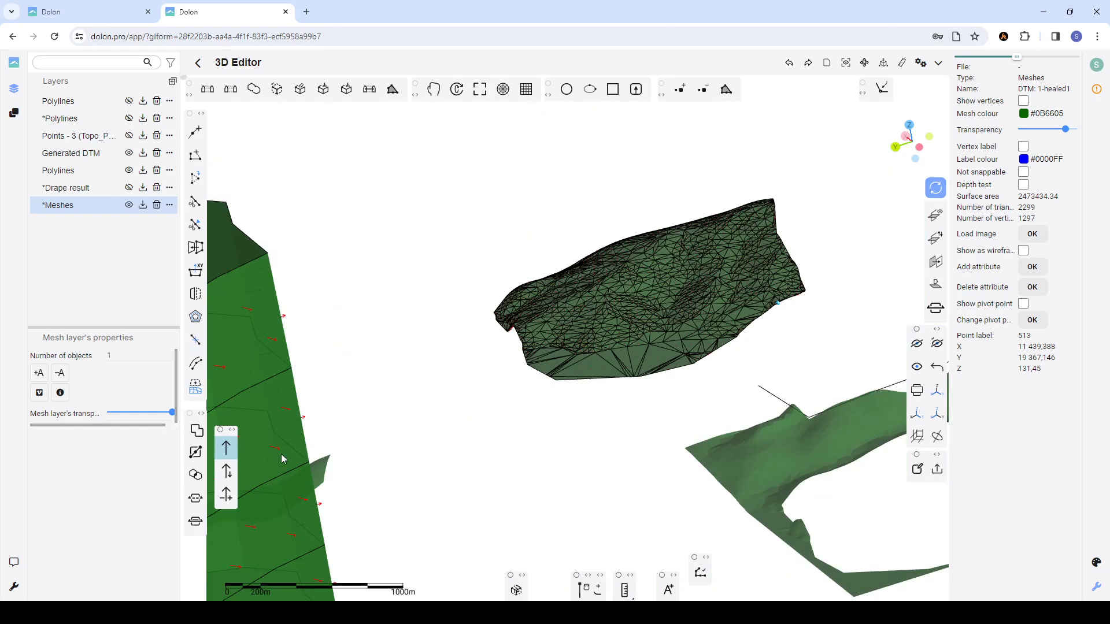
- Invert the normals direction of the cut-out DTM piece and inspect the arrows over its surface
{"action": "left_click", "coordinate": [223, 476]}
{"action": "scroll", "coordinate": [550, 305], "scroll_direction": "up", "scroll_amount": 8}
{"action": "scroll", "coordinate": [530, 280], "scroll_direction": "up", "scroll_amount": 2}
{"action": "scroll", "coordinate": [517, 283], "scroll_direction": "down", "scroll_amount": 6}
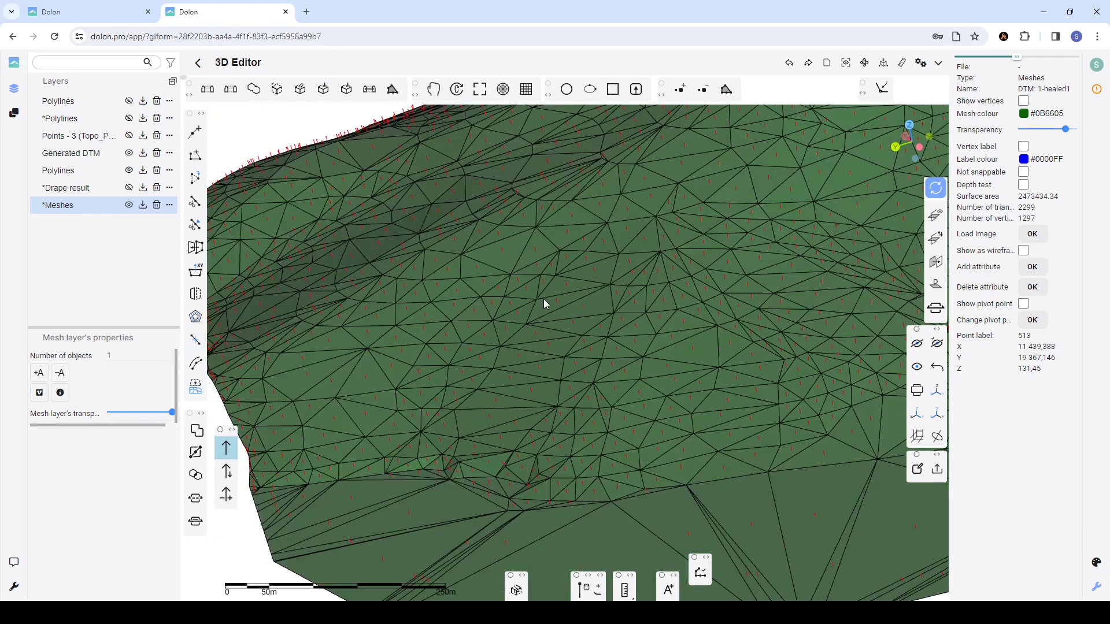
{"action": "scroll", "coordinate": [544, 303], "scroll_direction": "down", "scroll_amount": 5}
{"action": "scroll", "coordinate": [584, 324], "scroll_direction": "up", "scroll_amount": 1}
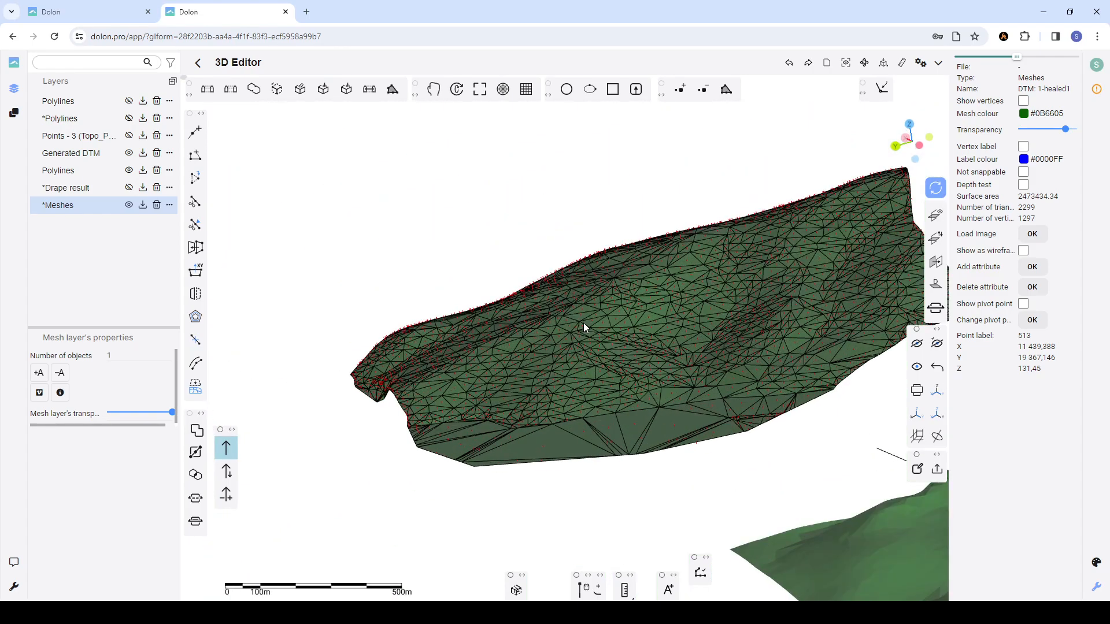
- Select the closed contour surface and examine the direction of its normals around the sides and caps
{"action": "scroll", "coordinate": [583, 323], "scroll_direction": "down", "scroll_amount": 8}
{"action": "left_click", "coordinate": [449, 331]}
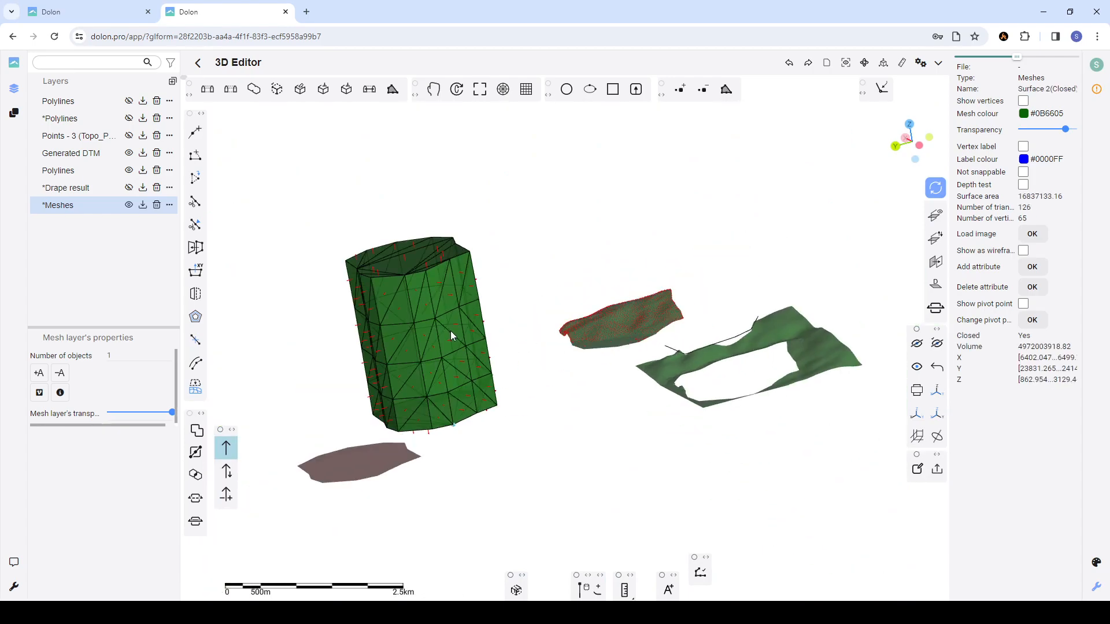
{"action": "scroll", "coordinate": [449, 331], "scroll_direction": "up", "scroll_amount": 6}
{"action": "scroll", "coordinate": [425, 325], "scroll_direction": "down", "scroll_amount": 4}
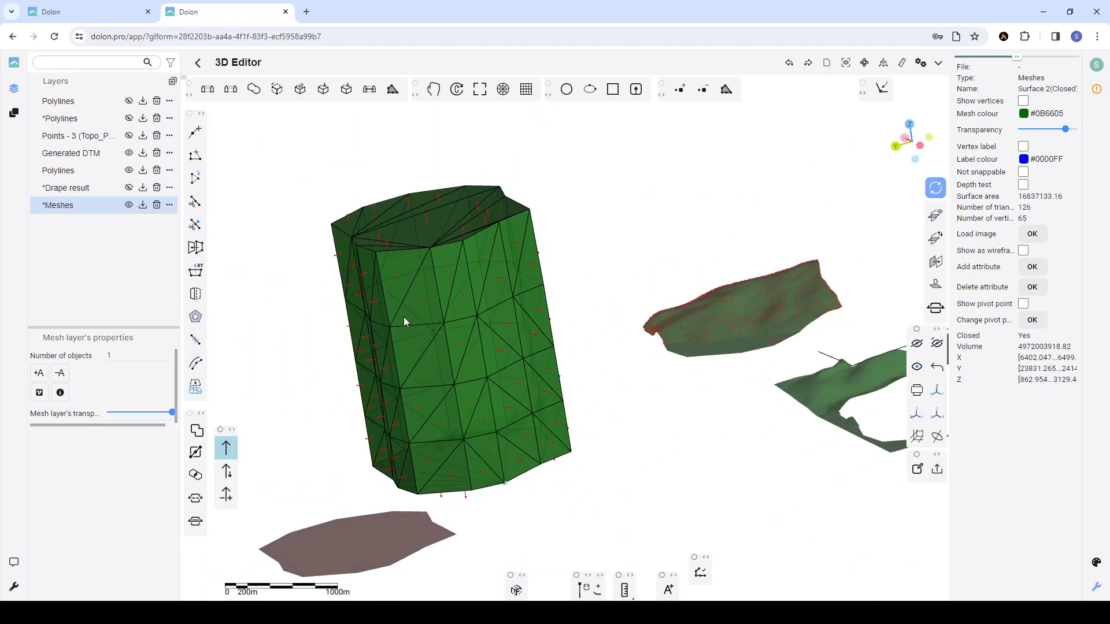
{"action": "scroll", "coordinate": [413, 325], "scroll_direction": "up", "scroll_amount": 2}
{"action": "scroll", "coordinate": [520, 335], "scroll_direction": "down", "scroll_amount": 3}
{"action": "scroll", "coordinate": [549, 337], "scroll_direction": "up", "scroll_amount": 4}
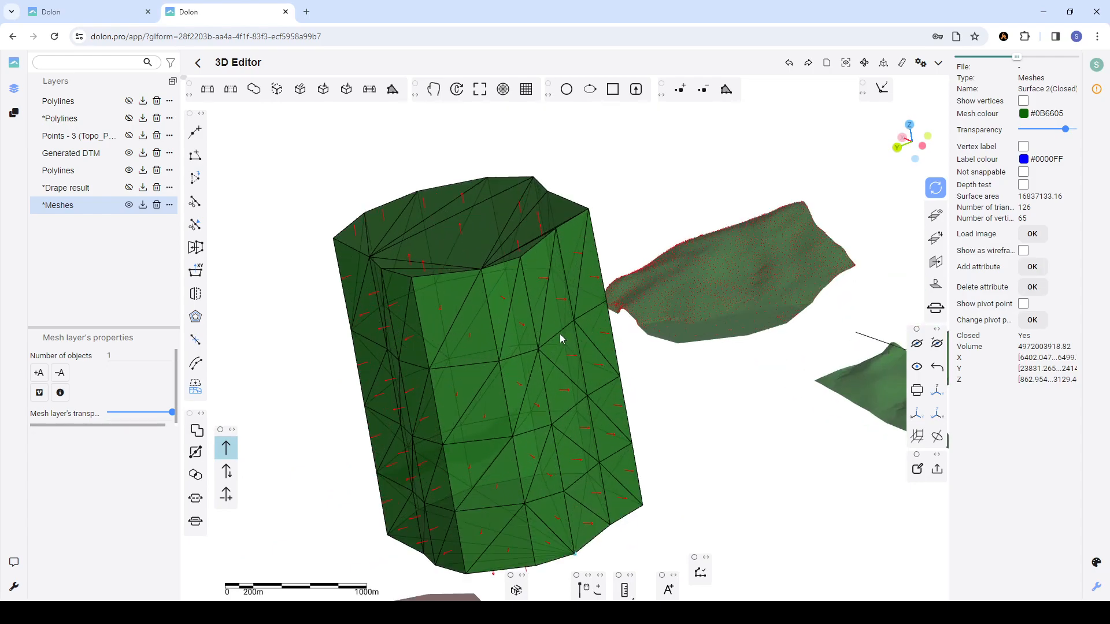
{"action": "scroll", "coordinate": [543, 341], "scroll_direction": "up", "scroll_amount": 3}
{"action": "scroll", "coordinate": [520, 337], "scroll_direction": "down", "scroll_amount": 3}
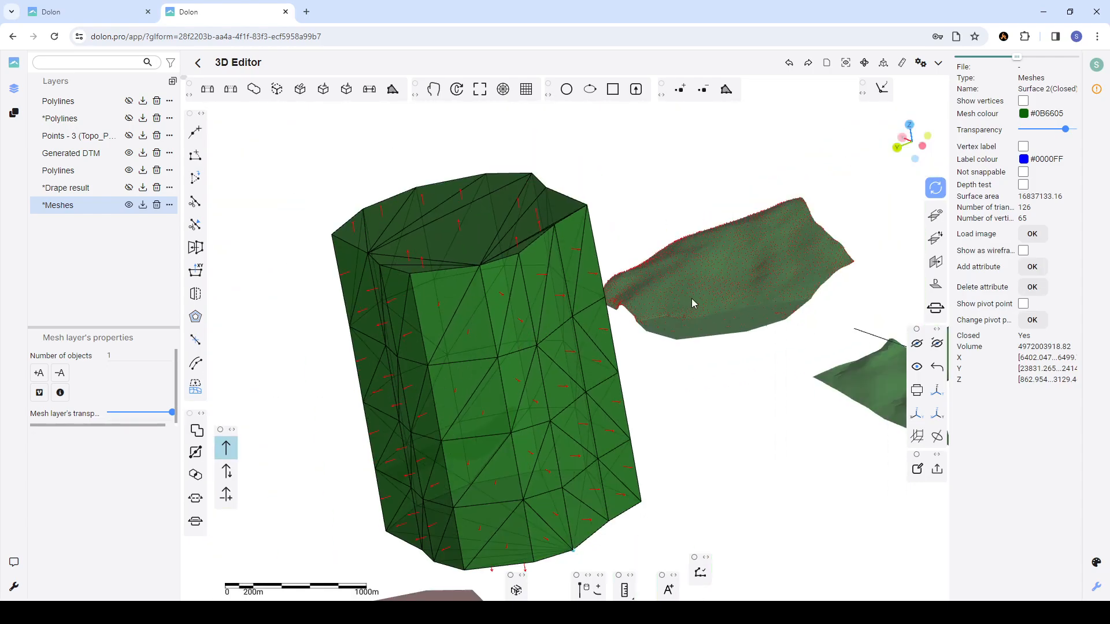
- Recheck the inverted normals on the cut-out DTM piece, then hide the normals display
{"action": "scroll", "coordinate": [701, 296], "scroll_direction": "up", "scroll_amount": 8}
{"action": "left_click", "coordinate": [709, 290]}
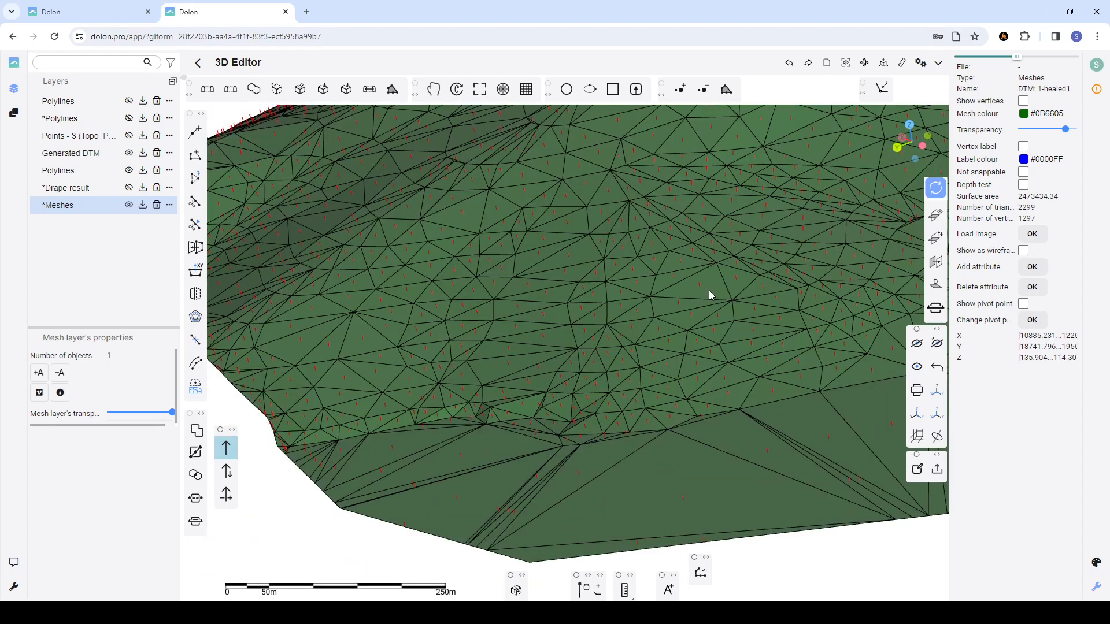
{"action": "left_click_drag", "start_coordinate": [449, 404], "coordinate": [449, 363]}
{"action": "left_click", "coordinate": [449, 363]}
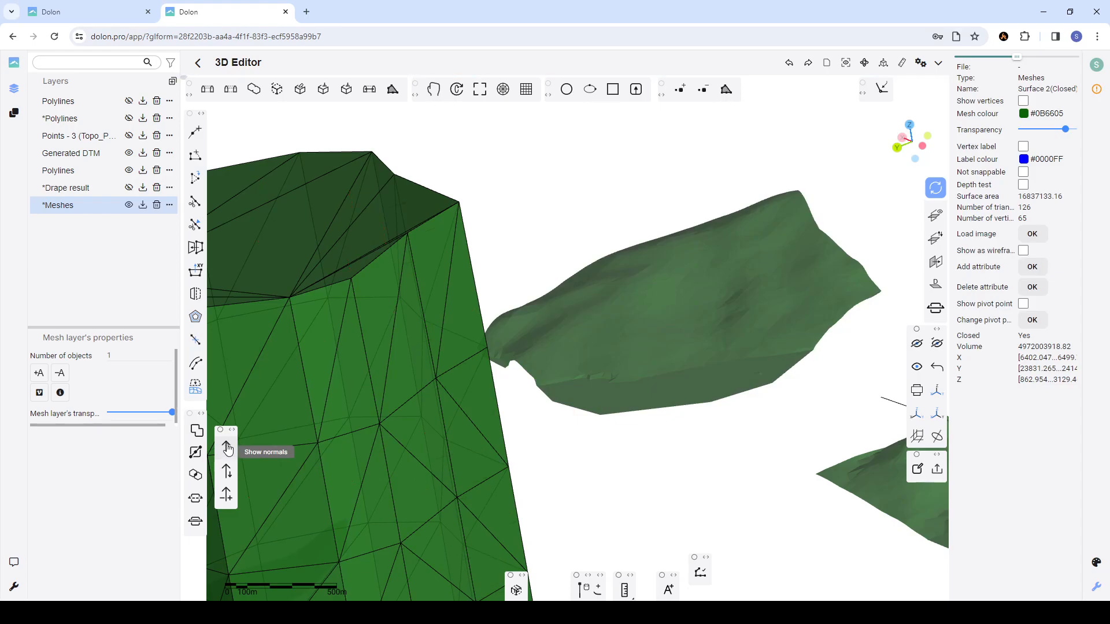
- Select the cut-out DTM piece and the closed contour surface in turn to compare the open mesh with the closed one
{"action": "scroll", "coordinate": [501, 385], "scroll_direction": "down", "scroll_amount": 5}
{"action": "left_click", "coordinate": [627, 346]}
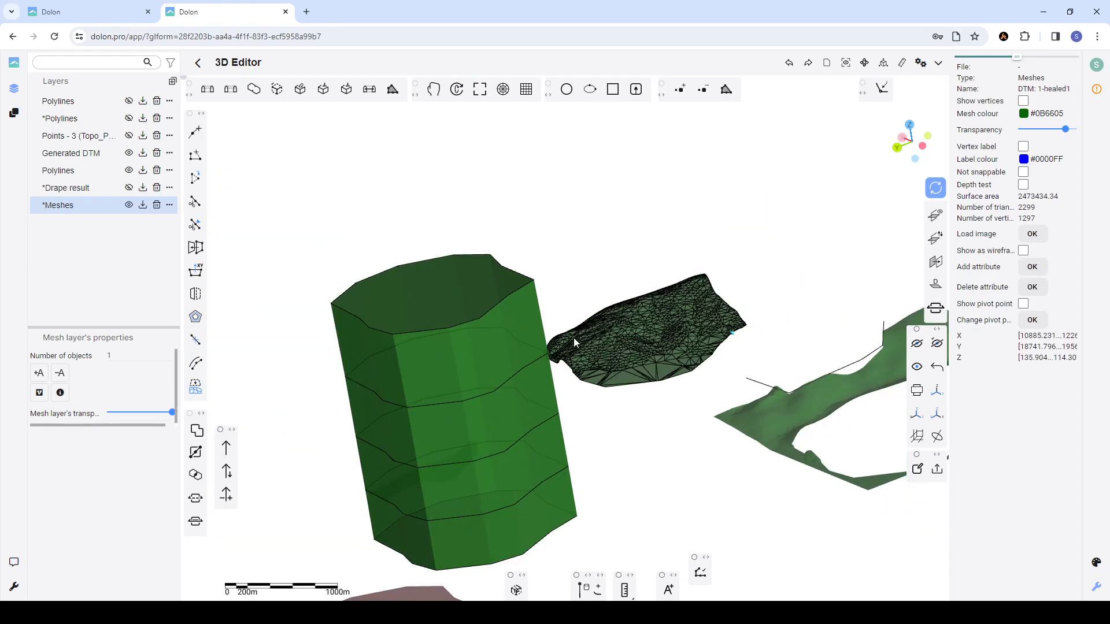
{"action": "left_click", "coordinate": [547, 328]}
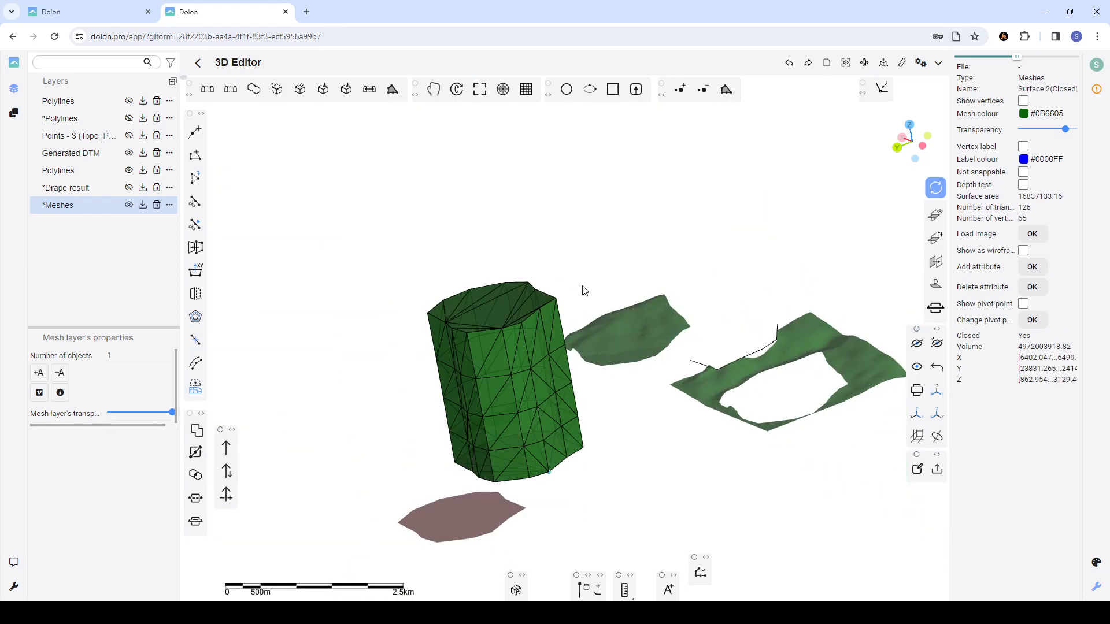
{"action": "left_click", "coordinate": [598, 322]}
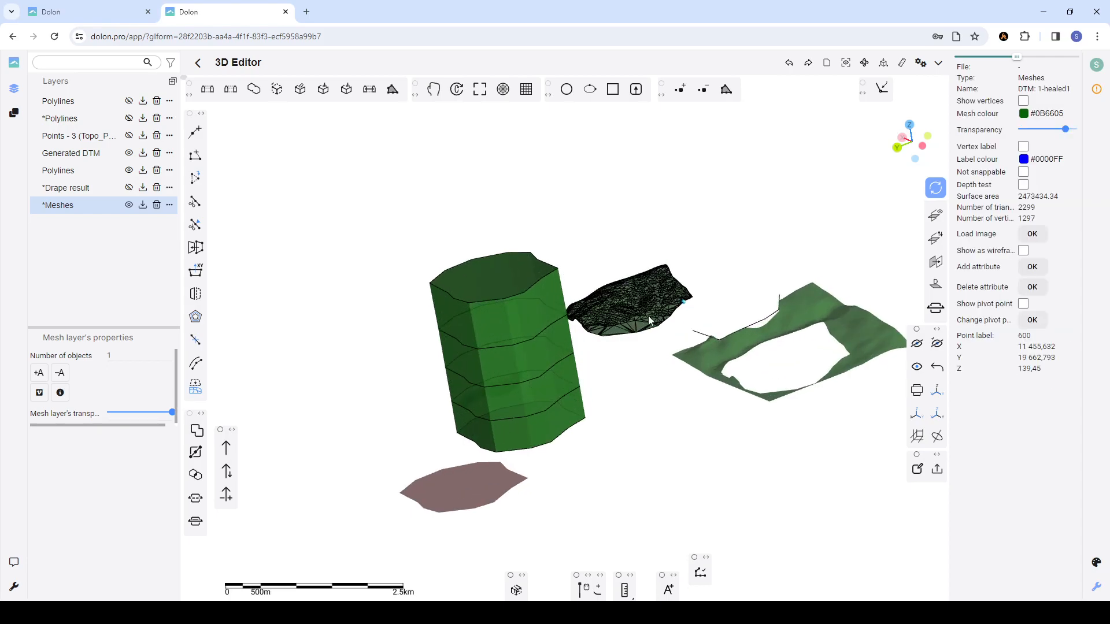
{"action": "scroll", "coordinate": [644, 317], "scroll_direction": "up", "scroll_amount": 8}
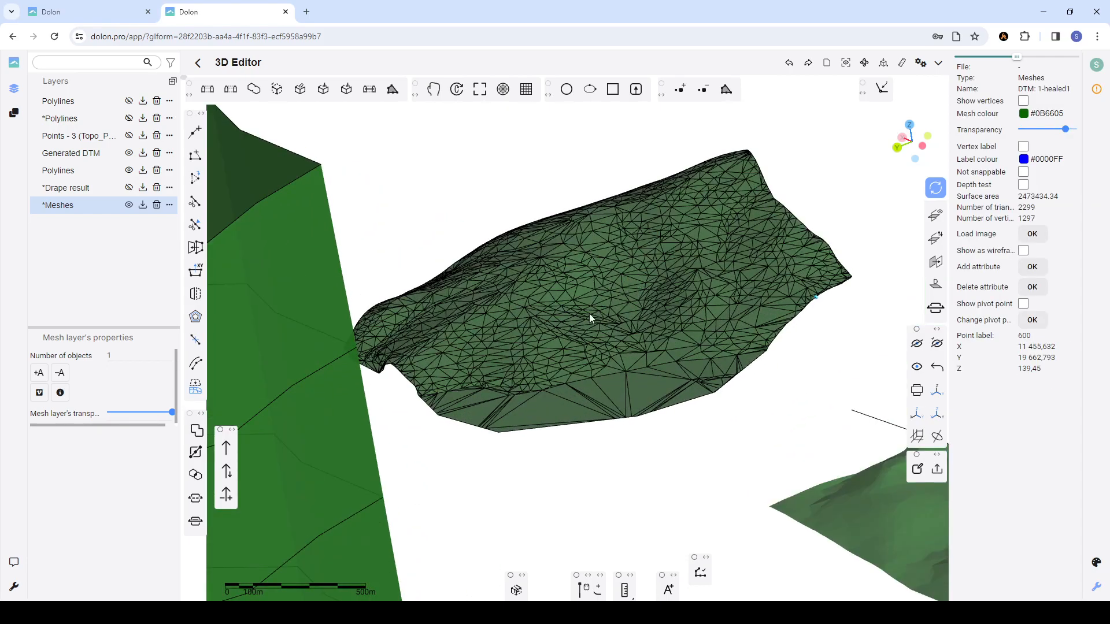
{"action": "scroll", "coordinate": [637, 297], "scroll_direction": "down", "scroll_amount": 4}
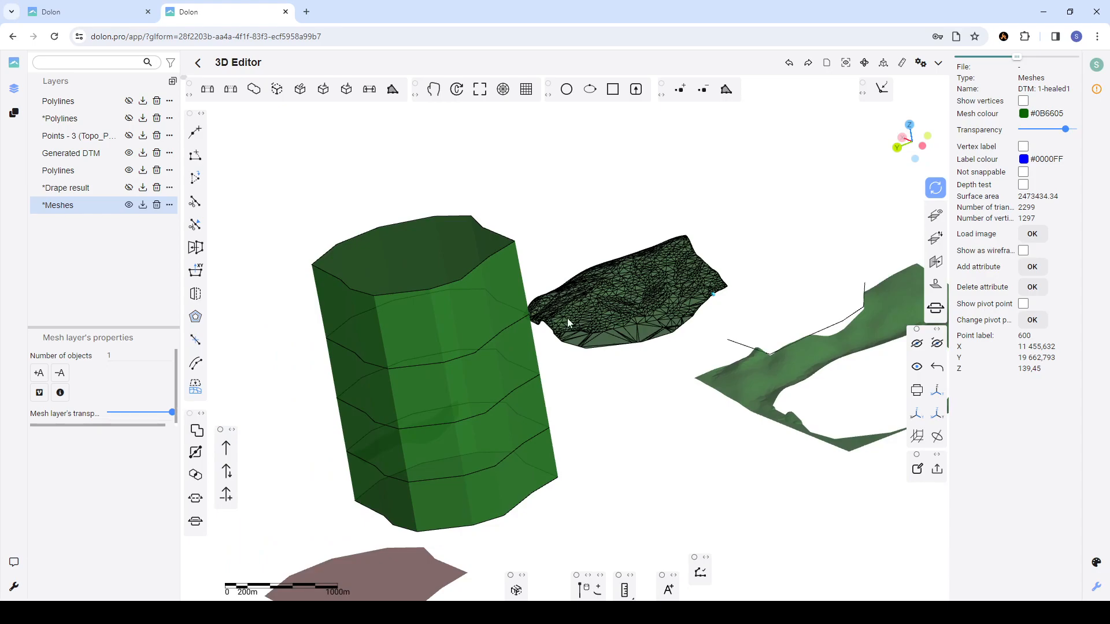
{"action": "left_click", "coordinate": [508, 349]}
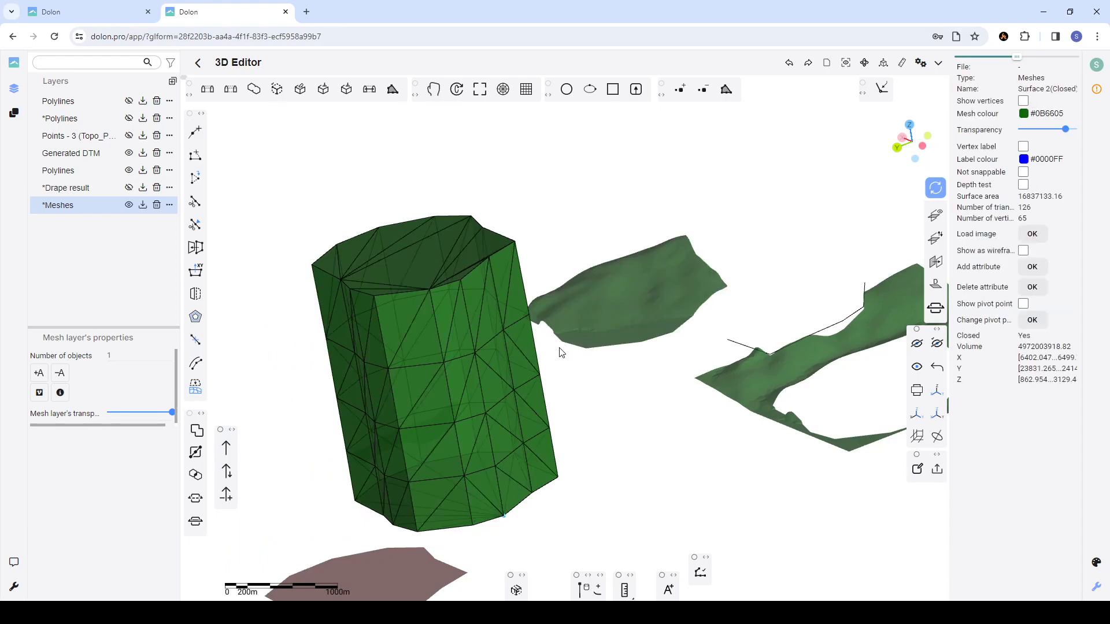
{"action": "scroll", "coordinate": [556, 348], "scroll_direction": "down", "scroll_amount": 5}
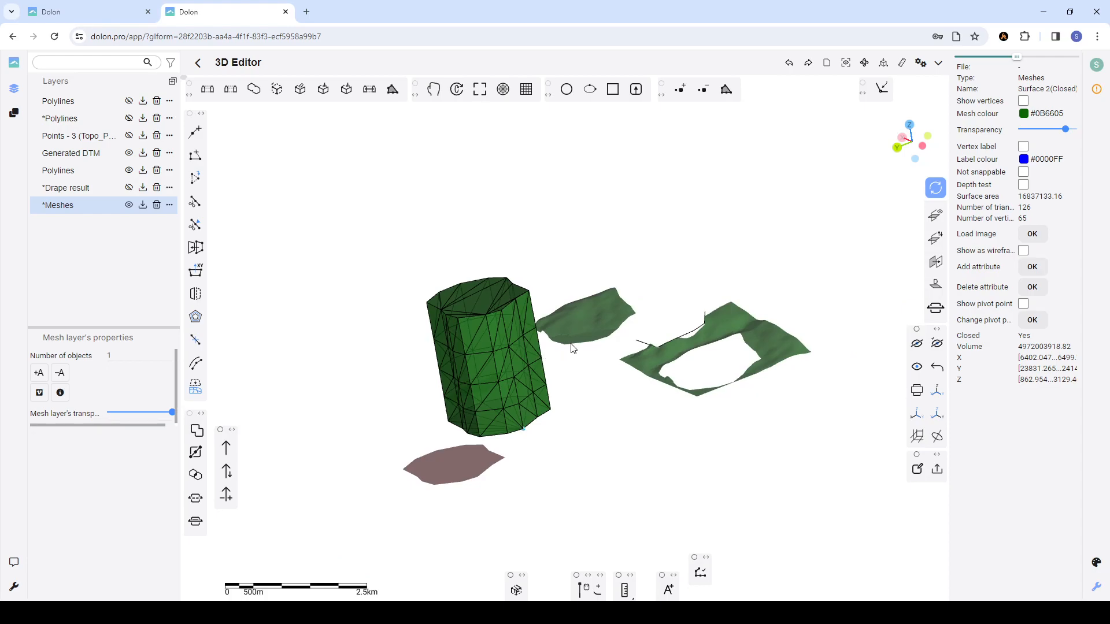
{"action": "scroll", "coordinate": [586, 347], "scroll_direction": "up", "scroll_amount": 5}
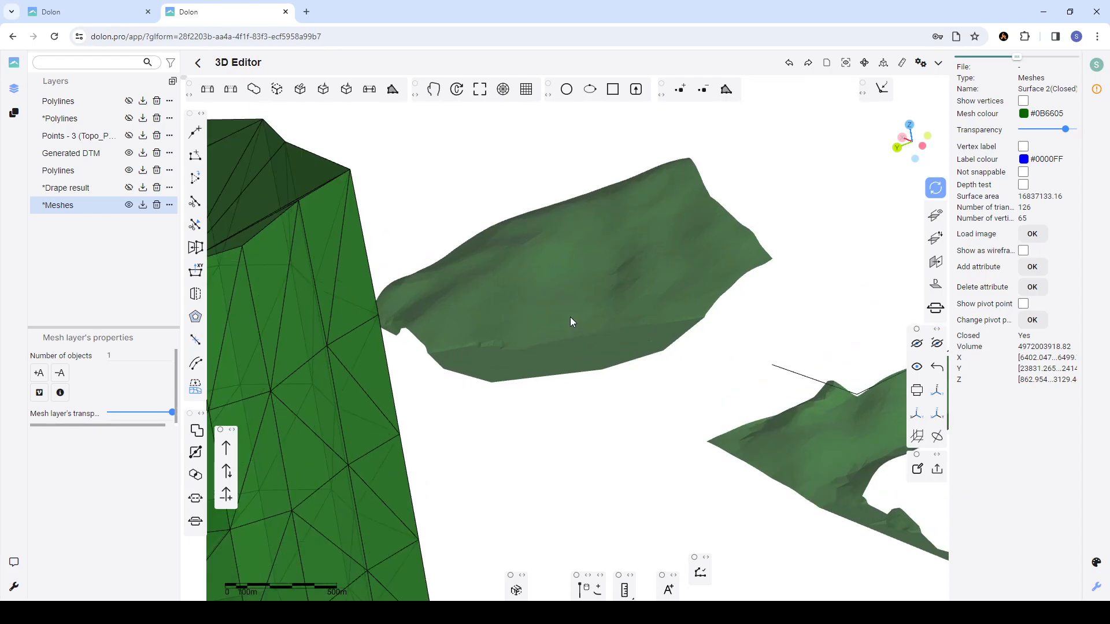
{"action": "left_click", "coordinate": [570, 321]}
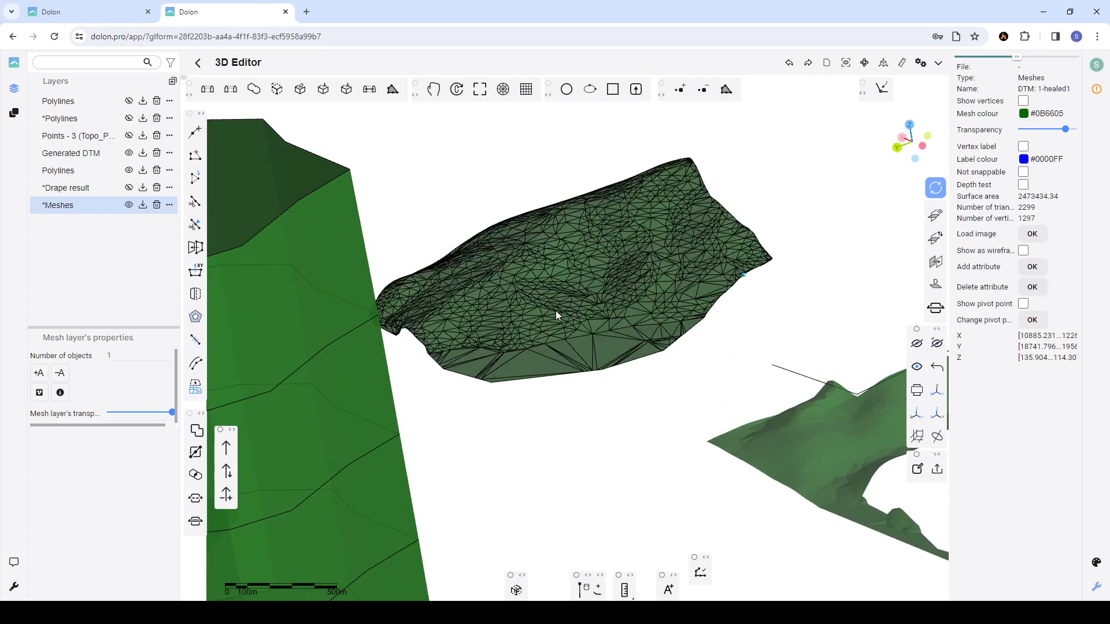
{"action": "scroll", "coordinate": [556, 310], "scroll_direction": "down", "scroll_amount": 5}
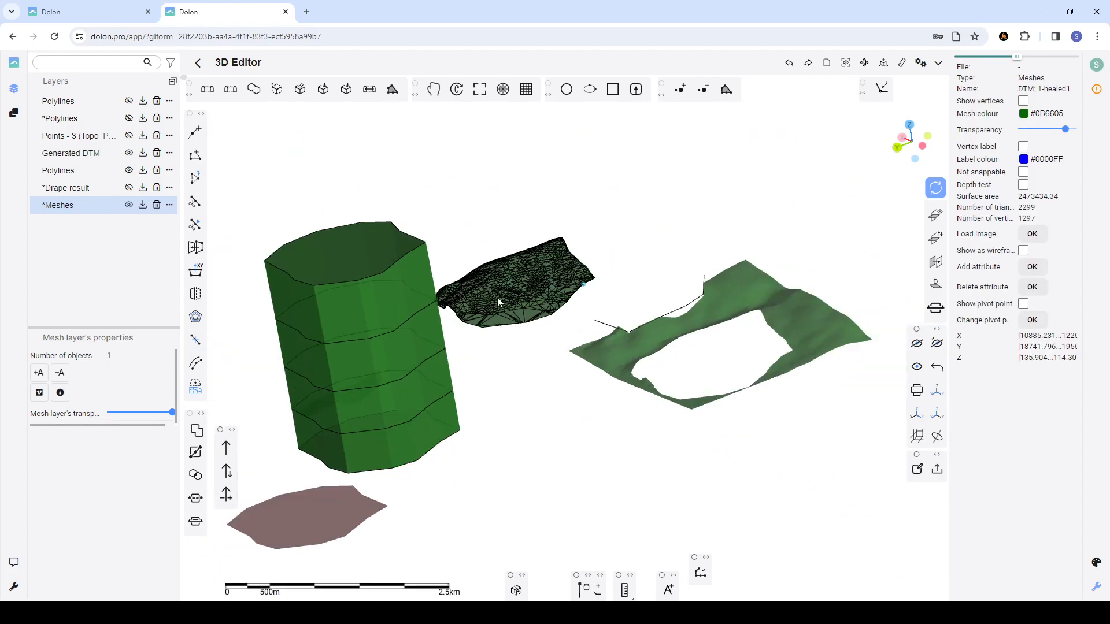
- Display the face normals on the DTM with the hole and view their direction from the side
{"action": "scroll", "coordinate": [623, 283], "scroll_direction": "up", "scroll_amount": 5}
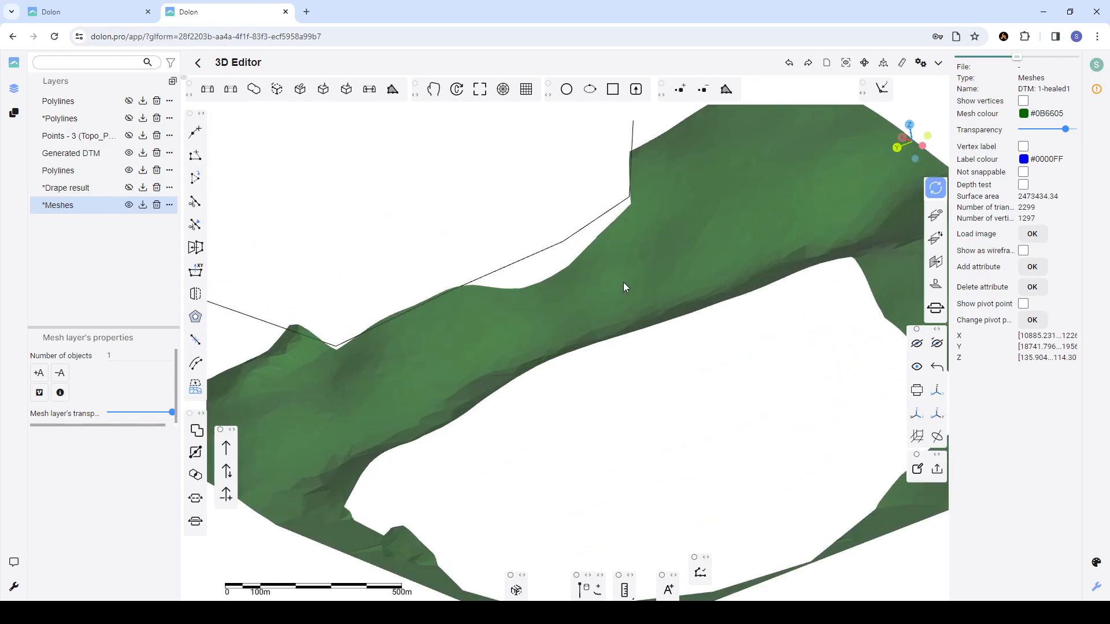
{"action": "left_click", "coordinate": [623, 282]}
{"action": "left_click", "coordinate": [226, 448]}
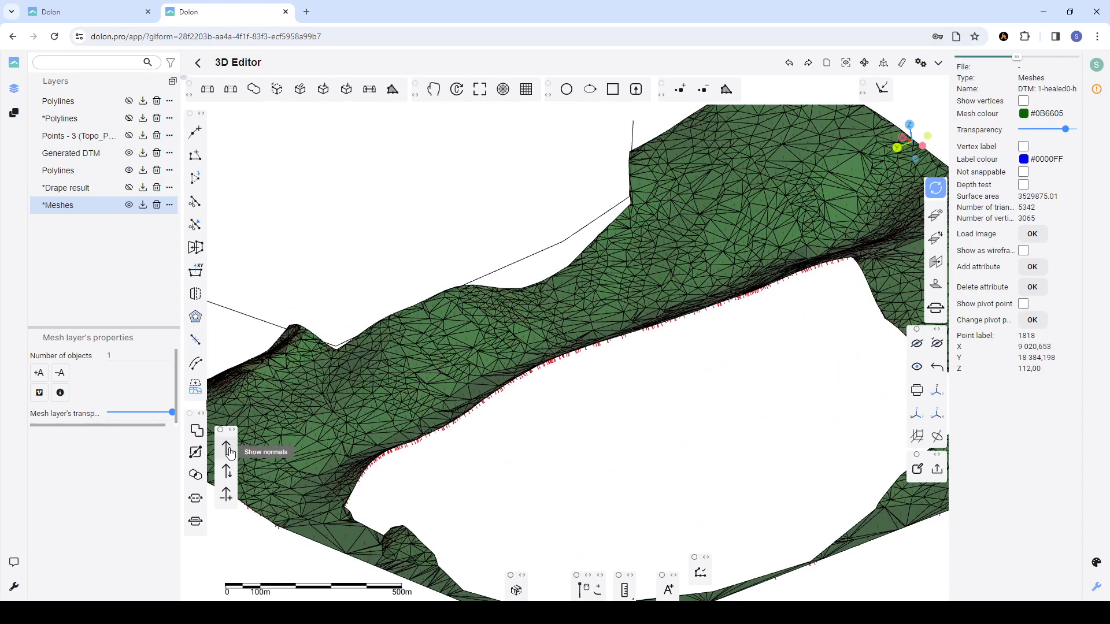
{"action": "scroll", "coordinate": [474, 413], "scroll_direction": "up", "scroll_amount": 2}
{"action": "left_click_drag", "start_coordinate": [457, 386], "coordinate": [656, 346]}
{"action": "left_click_drag", "start_coordinate": [473, 319], "coordinate": [537, 370]}
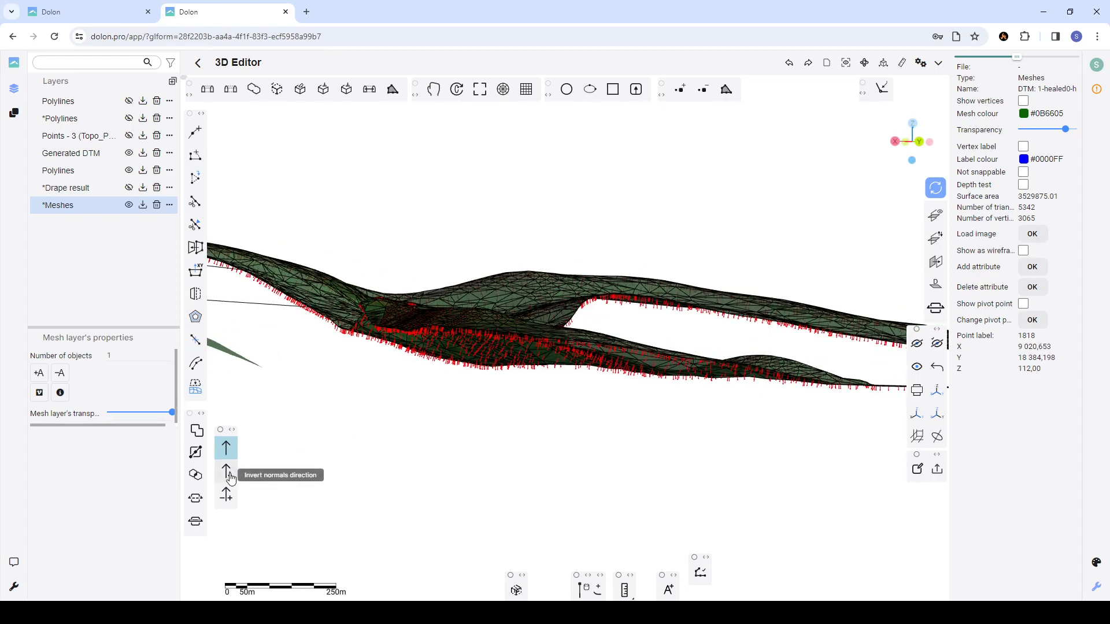
- Invert the normals of the DTM with the hole, check their new direction, and clear the selection
{"action": "left_click", "coordinate": [229, 478]}
{"action": "left_click_drag", "start_coordinate": [527, 370], "coordinate": [513, 408]}
{"action": "scroll", "coordinate": [572, 370], "scroll_direction": "down", "scroll_amount": 6}
{"action": "left_click_drag", "start_coordinate": [572, 368], "coordinate": [552, 386]}
{"action": "scroll", "coordinate": [577, 383], "scroll_direction": "up", "scroll_amount": 3}
{"action": "left_click", "coordinate": [597, 373]}
{"action": "scroll", "coordinate": [597, 373], "scroll_direction": "down", "scroll_amount": 3}
{"action": "left_click", "coordinate": [462, 335]}
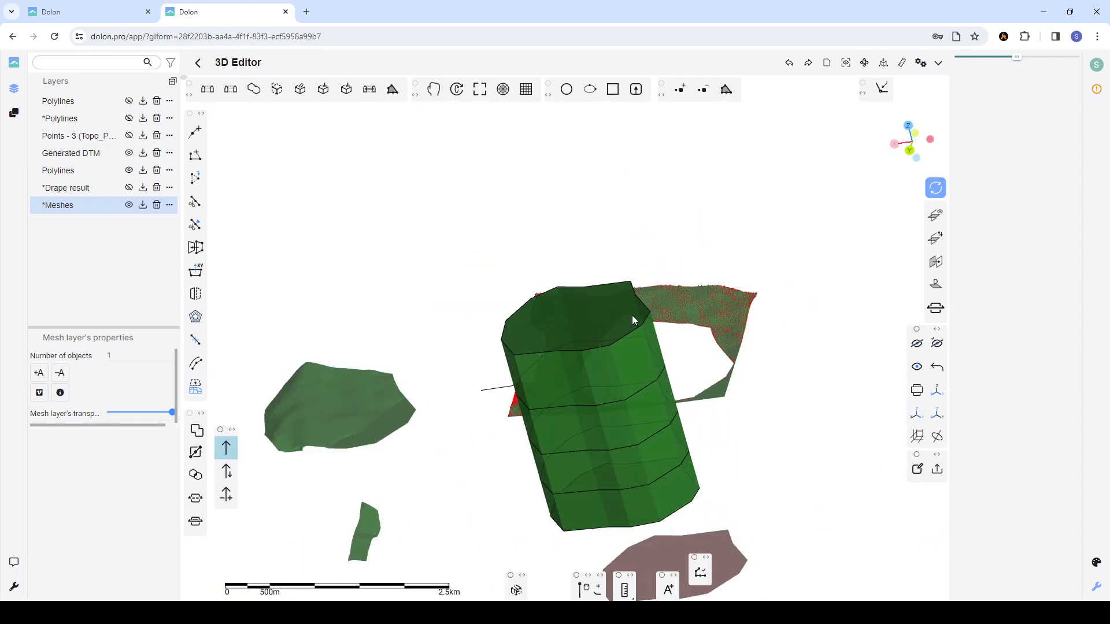
- Select the DTM with the hole, hide its normals display, and deselect it
{"action": "left_click", "coordinate": [664, 312]}
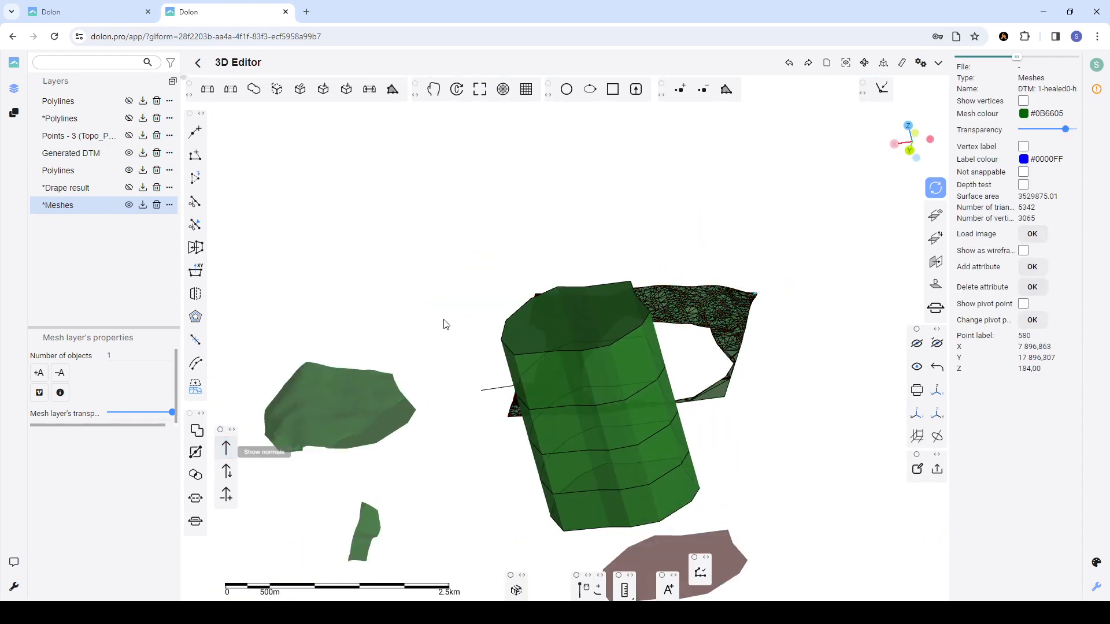
{"action": "scroll", "coordinate": [419, 337], "scroll_direction": "down", "scroll_amount": 3}
{"action": "left_click", "coordinate": [544, 256]}
{"action": "scroll", "coordinate": [621, 266], "scroll_direction": "down", "scroll_amount": 2}
{"action": "scroll", "coordinate": [549, 255], "scroll_direction": "up", "scroll_amount": 2}
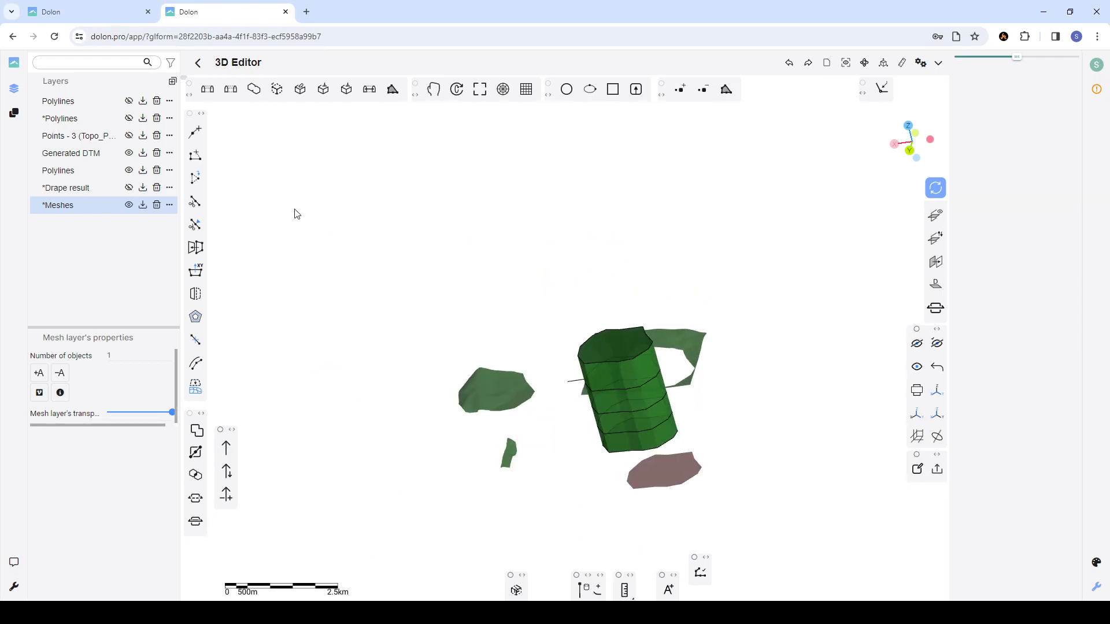
- Make the hidden Drape result, Points - 3 and both upper Polylines layers visible
{"action": "left_click", "coordinate": [129, 188]}
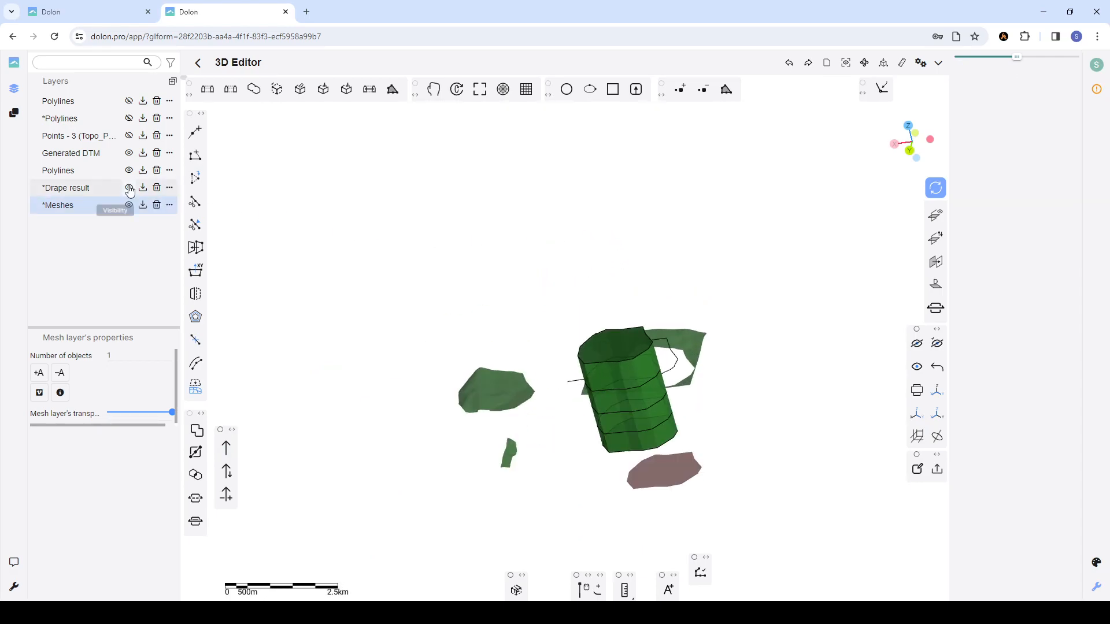
{"action": "left_click", "coordinate": [129, 136]}
{"action": "left_click", "coordinate": [129, 100]}
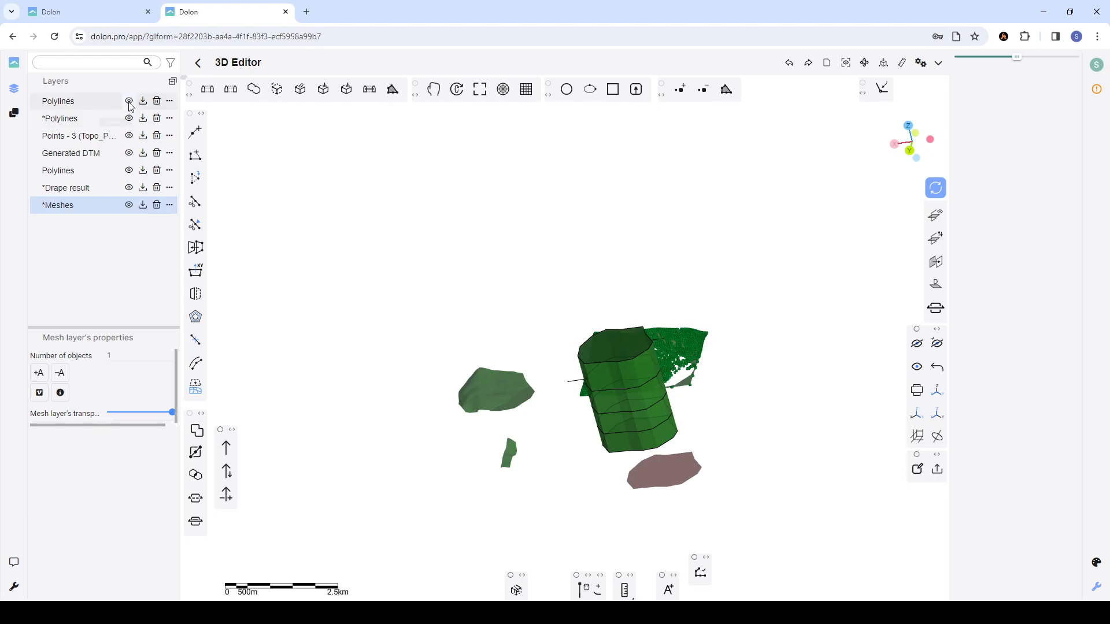
{"action": "scroll", "coordinate": [589, 208], "scroll_direction": "down", "scroll_amount": 2}
- Show all objects in the view and look over the complete scene
{"action": "left_click", "coordinate": [845, 62]}
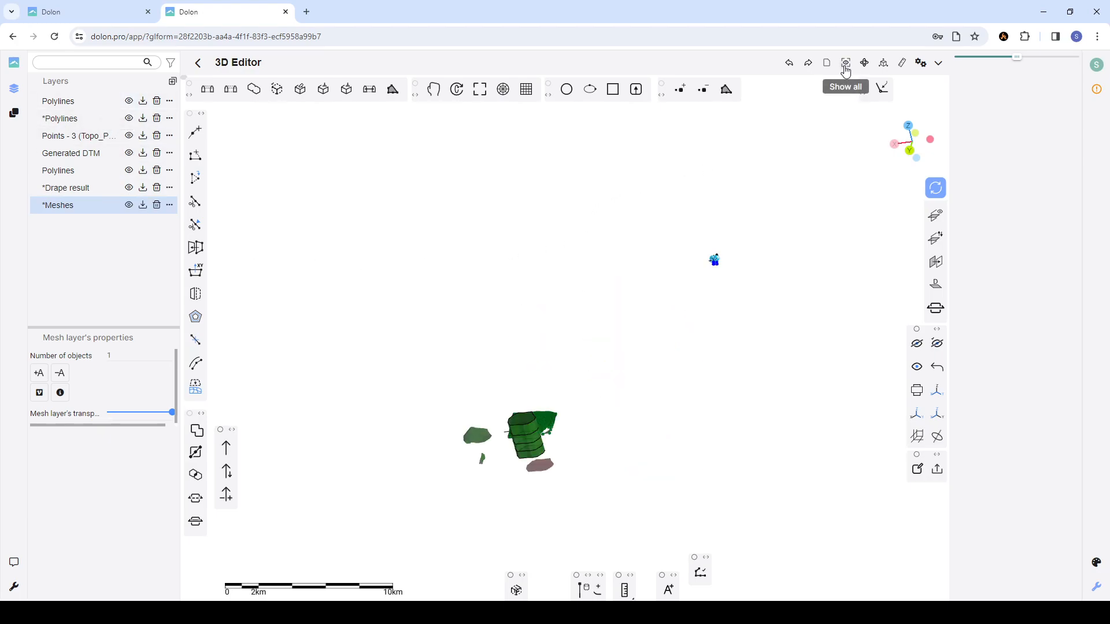
{"action": "scroll", "coordinate": [635, 216], "scroll_direction": "down", "scroll_amount": 2}
{"action": "scroll", "coordinate": [557, 354], "scroll_direction": "up", "scroll_amount": 4}
{"action": "scroll", "coordinate": [583, 342], "scroll_direction": "up", "scroll_amount": 3}
{"action": "scroll", "coordinate": [616, 316], "scroll_direction": "down", "scroll_amount": 4}
{"action": "left_click_drag", "start_coordinate": [693, 231], "coordinate": [644, 282]}
{"action": "scroll", "coordinate": [554, 335], "scroll_direction": "down", "scroll_amount": 3}
{"action": "scroll", "coordinate": [572, 312], "scroll_direction": "up", "scroll_amount": 2}
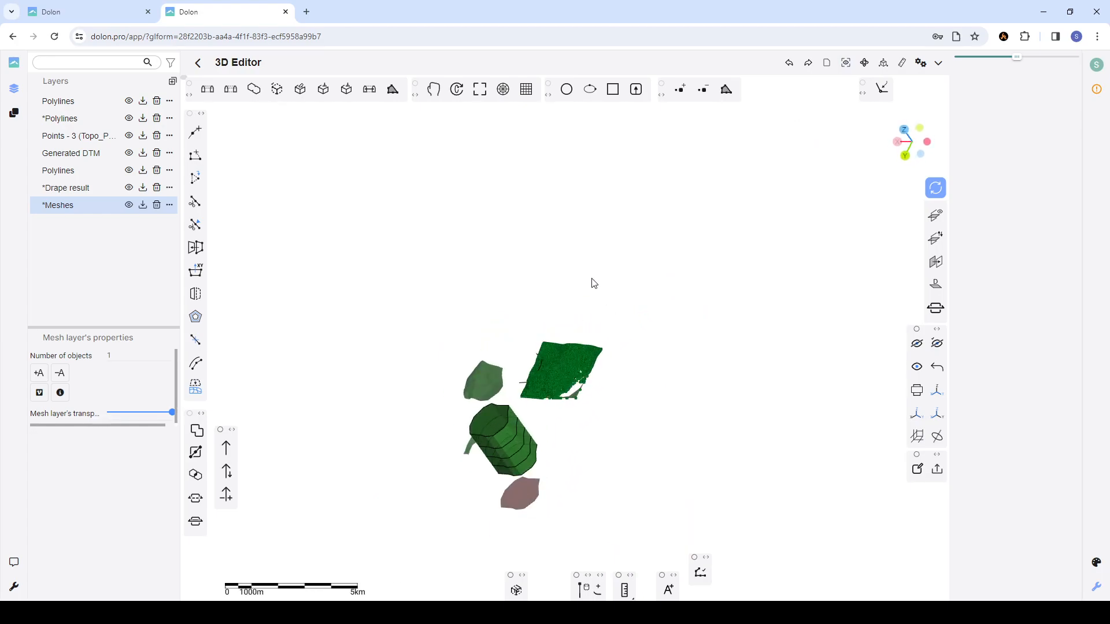
{"action": "scroll", "coordinate": [606, 283], "scroll_direction": "down", "scroll_amount": 3}
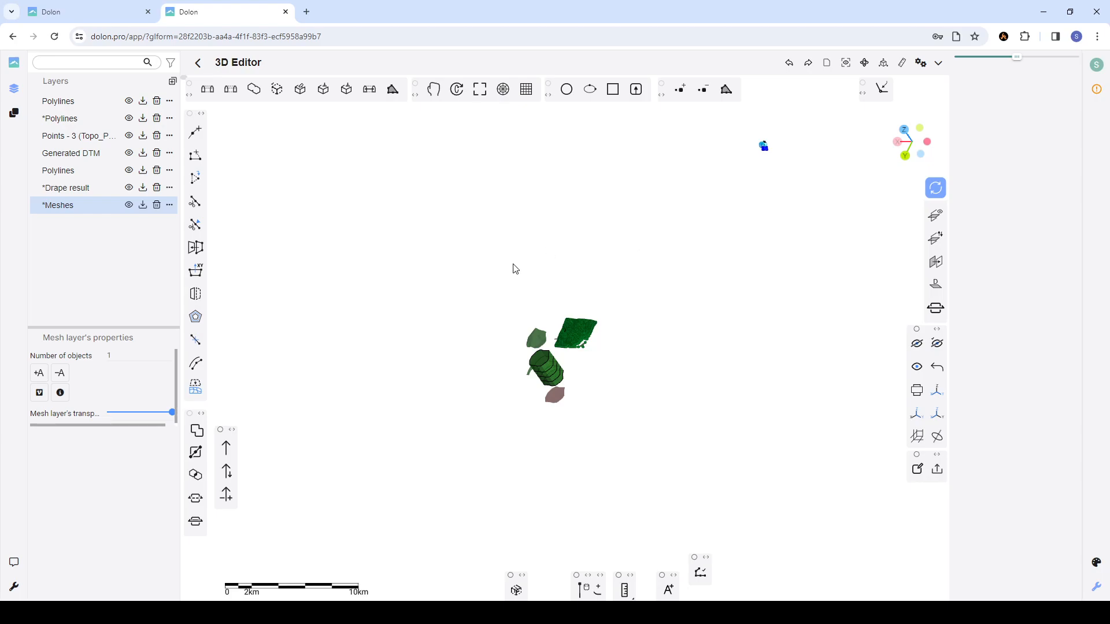
{"action": "scroll", "coordinate": [514, 271], "scroll_direction": "down", "scroll_amount": 3}
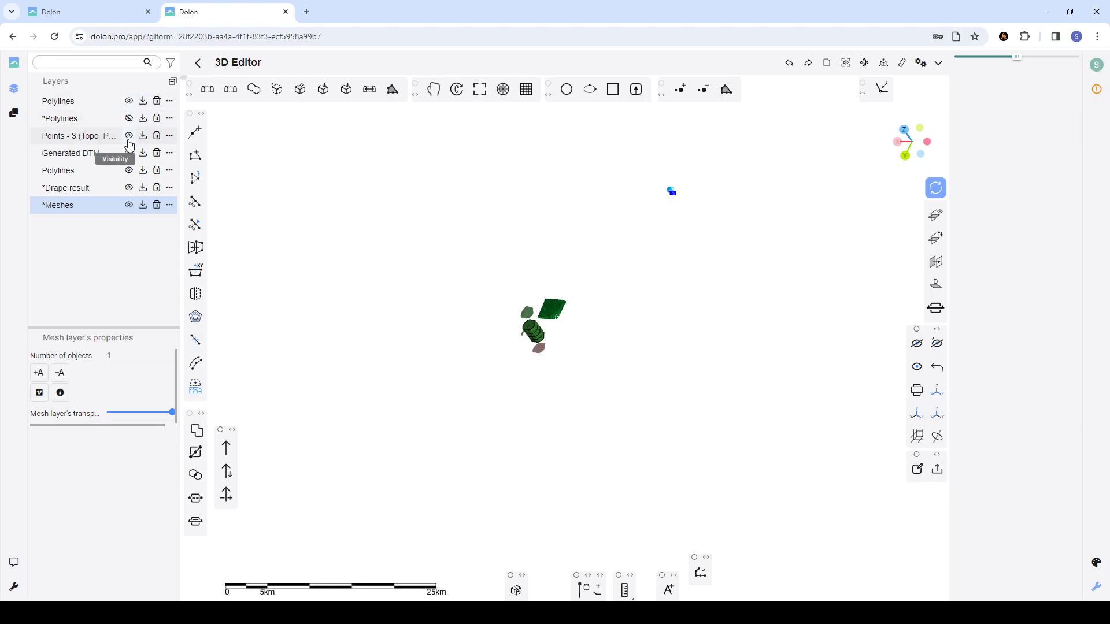
- Hide every layer except the first Polylines layer, fit its contents in view, and examine the drawn shapes
{"action": "left_click", "coordinate": [129, 119]}
{"action": "left_click", "coordinate": [129, 153]}
{"action": "left_click", "coordinate": [128, 170]}
{"action": "left_click", "coordinate": [130, 188]}
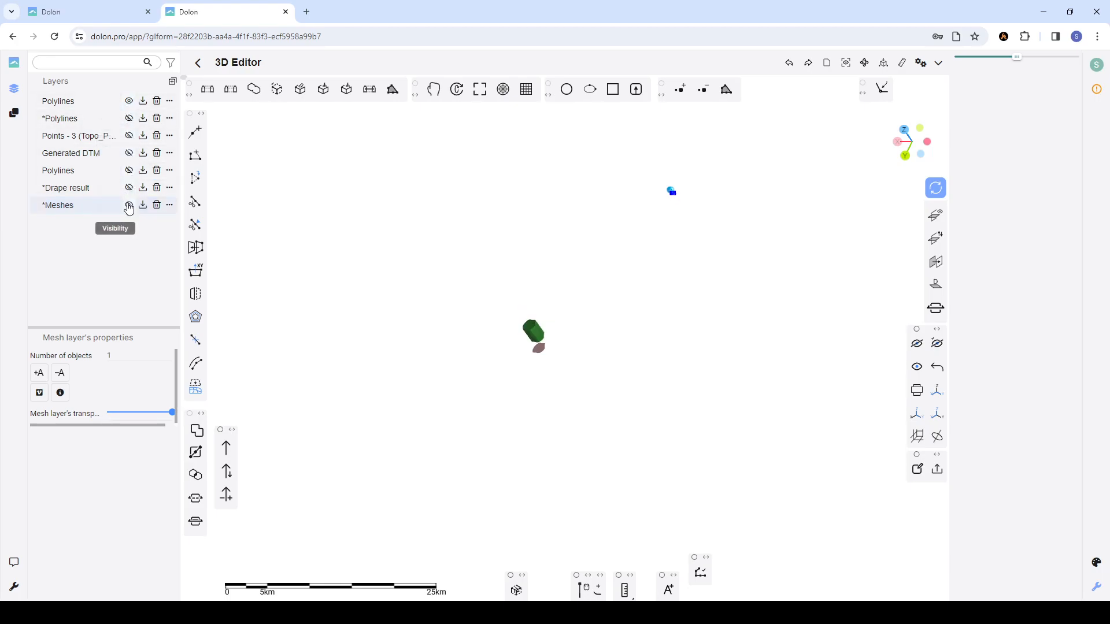
{"action": "left_click", "coordinate": [129, 205]}
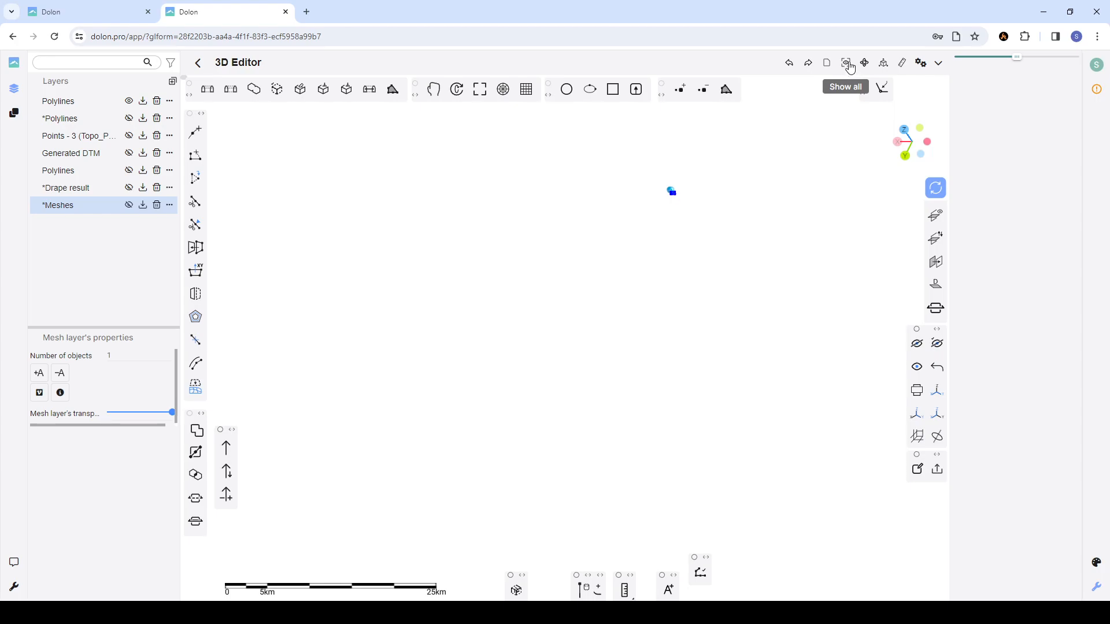
{"action": "left_click", "coordinate": [847, 65]}
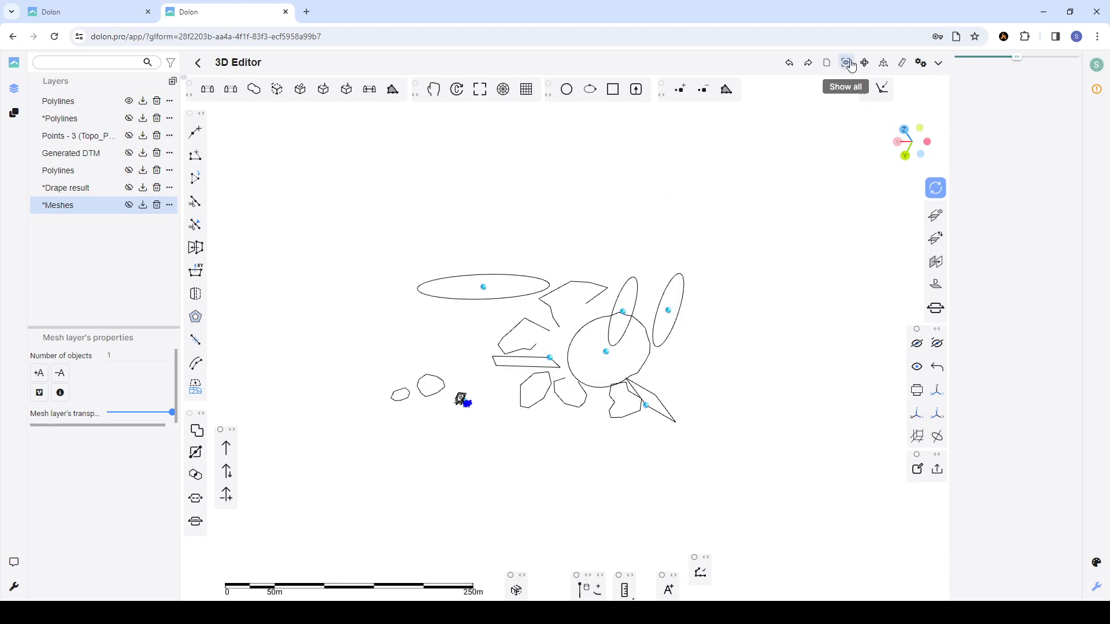
{"action": "scroll", "coordinate": [572, 347], "scroll_direction": "up", "scroll_amount": 2}
{"action": "scroll", "coordinate": [575, 342], "scroll_direction": "down", "scroll_amount": 1}
{"action": "left_click_drag", "start_coordinate": [590, 341], "coordinate": [640, 310]}
{"action": "scroll", "coordinate": [626, 318], "scroll_direction": "down", "scroll_amount": 4}
{"action": "scroll", "coordinate": [641, 310], "scroll_direction": "up", "scroll_amount": 2}
- Hide the first Polylines layer, display only the *Polylines layer, and examine its polylines
{"action": "left_click", "coordinate": [129, 101]}
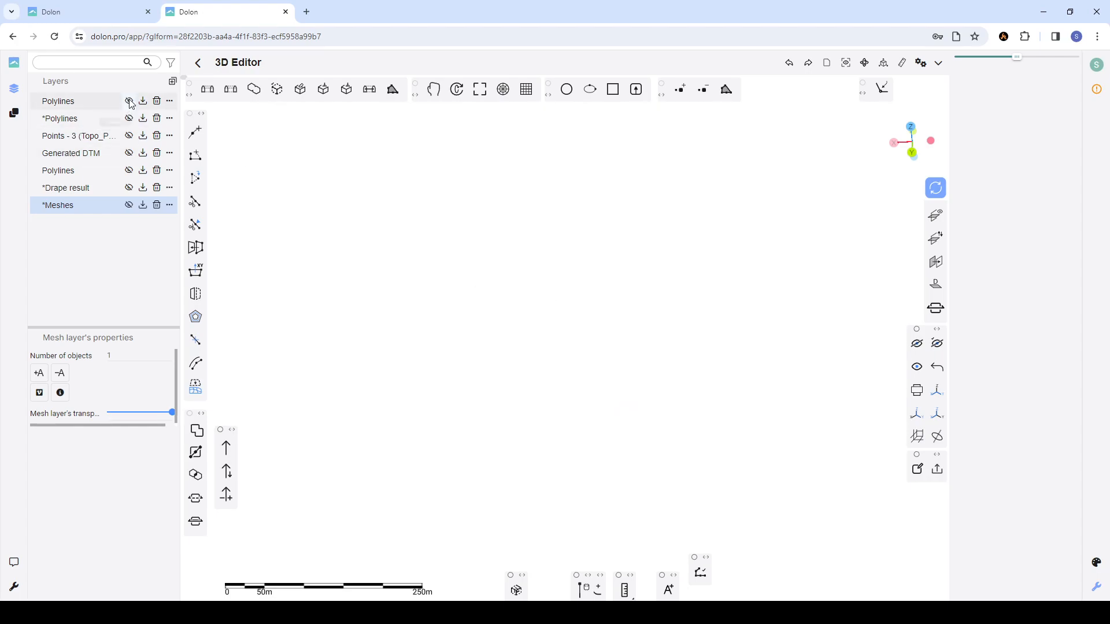
{"action": "left_click", "coordinate": [128, 119]}
{"action": "scroll", "coordinate": [552, 306], "scroll_direction": "down", "scroll_amount": 2}
{"action": "left_click_drag", "start_coordinate": [525, 262], "coordinate": [611, 307]}
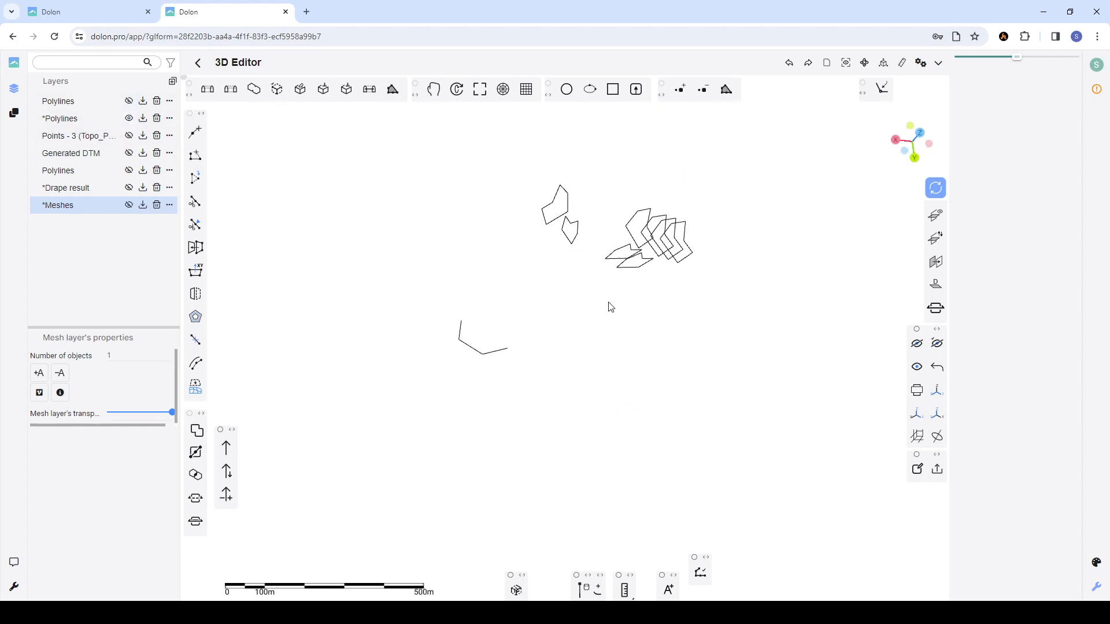
- Hide the *Polylines layer and view only the Points - 3 layer fitted to the view
{"action": "left_click", "coordinate": [128, 118]}
{"action": "left_click", "coordinate": [129, 136]}
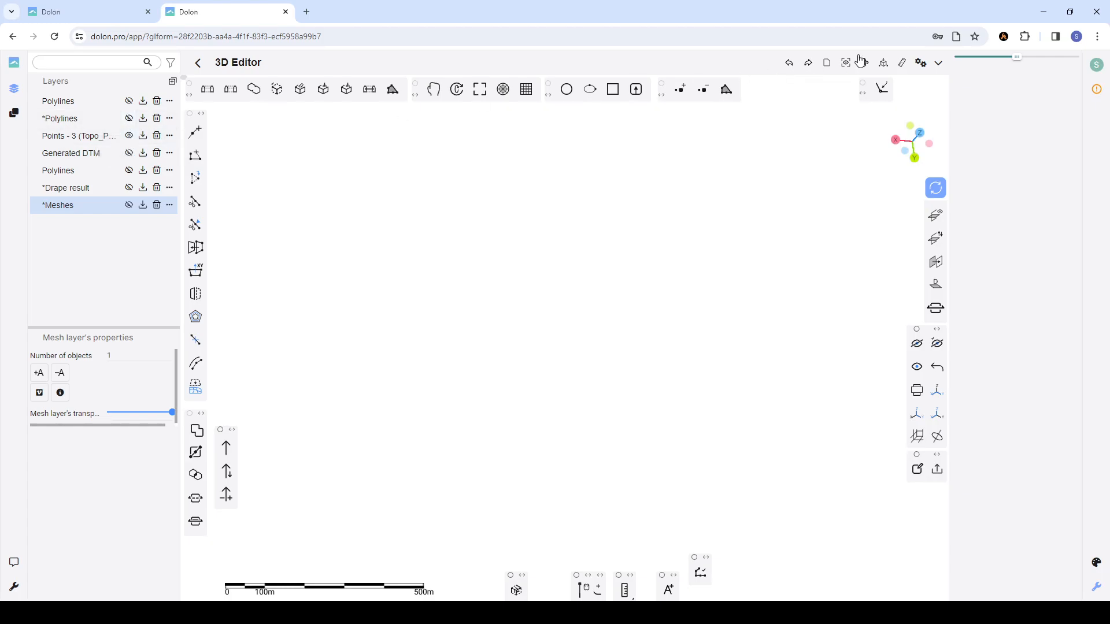
{"action": "left_click", "coordinate": [844, 64]}
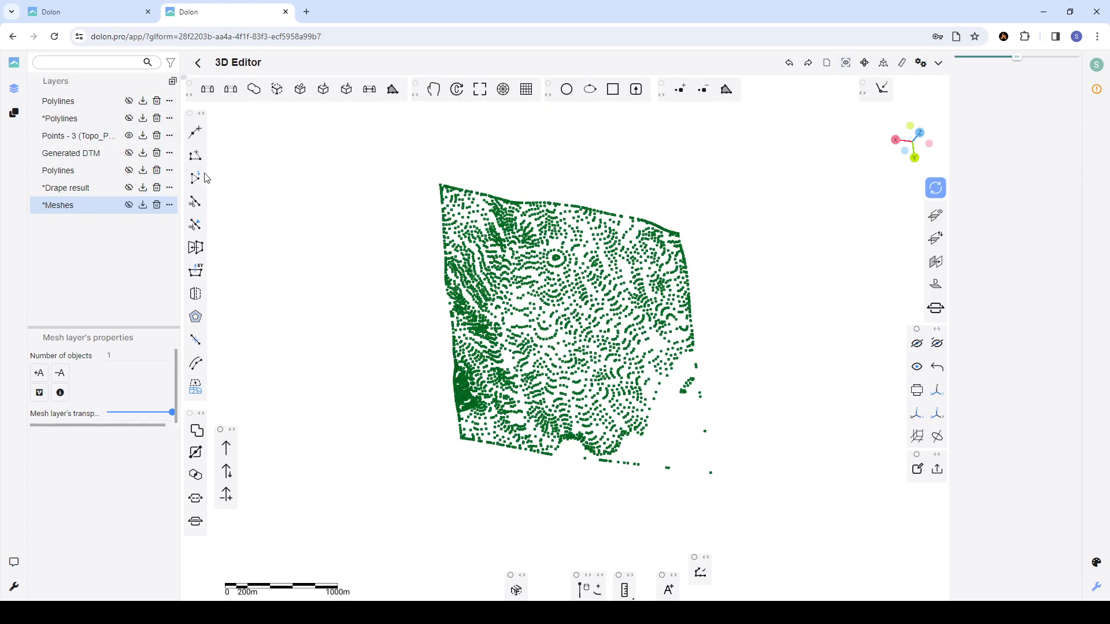
- Hide the Points - 3 layer, display only the Generated DTM layer, and select the mesh with the hole
{"action": "left_click", "coordinate": [128, 136]}
{"action": "left_click", "coordinate": [129, 152]}
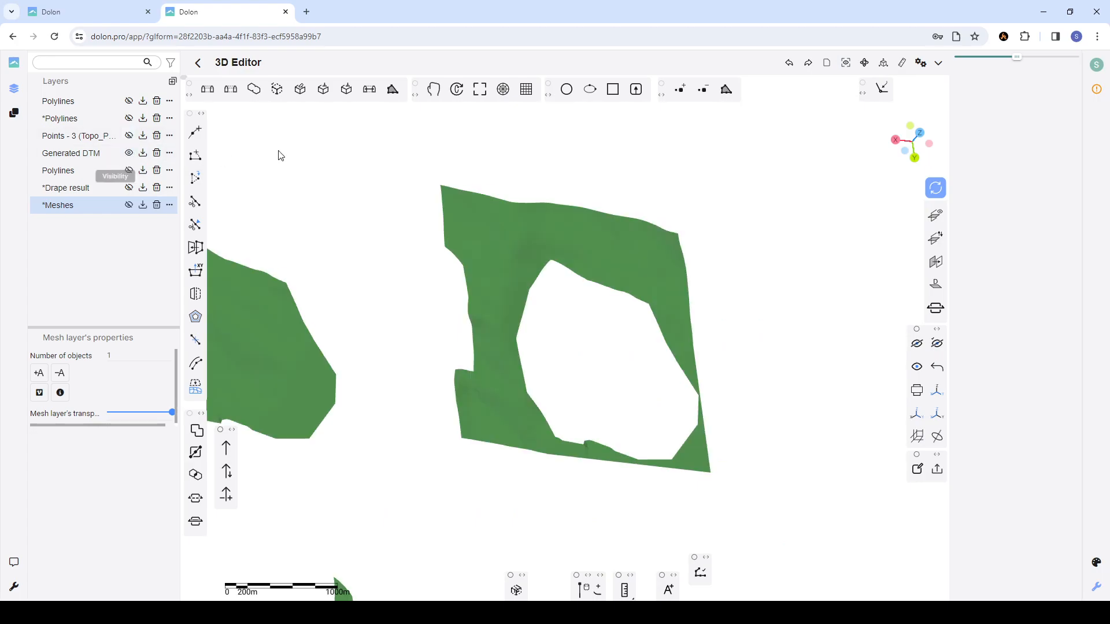
{"action": "scroll", "coordinate": [551, 219], "scroll_direction": "down", "scroll_amount": 3}
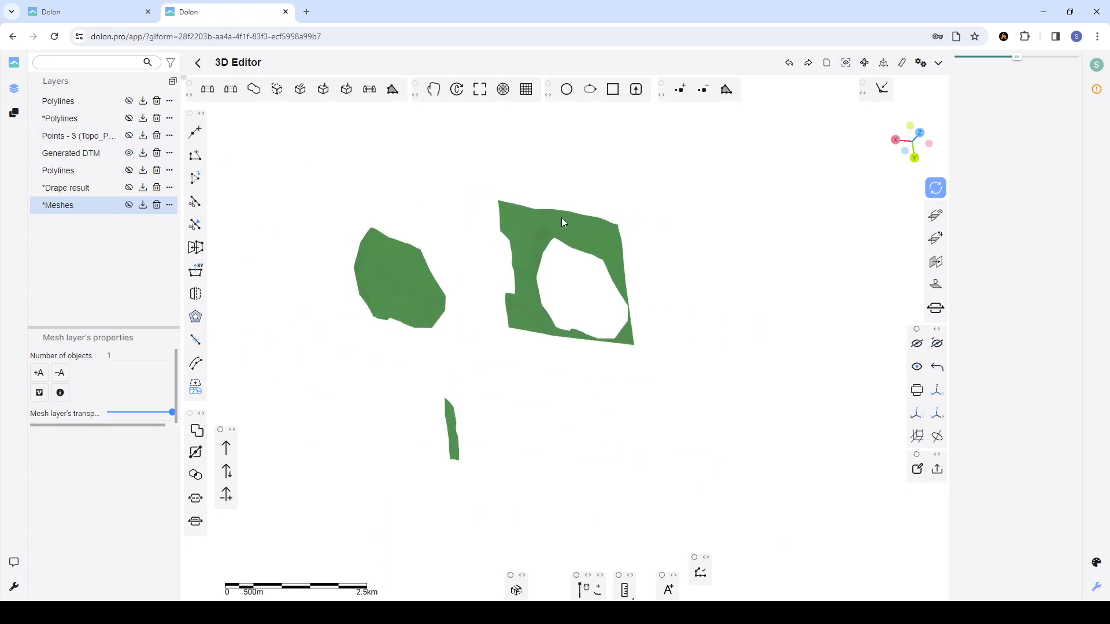
{"action": "left_click", "coordinate": [590, 228]}
- Make all remaining layers visible again, fit the whole scene in view, and clear the selection
{"action": "left_click", "coordinate": [128, 101]}
{"action": "left_click", "coordinate": [129, 118]}
{"action": "left_click", "coordinate": [128, 135]}
{"action": "left_click", "coordinate": [129, 170]}
{"action": "left_click", "coordinate": [128, 187]}
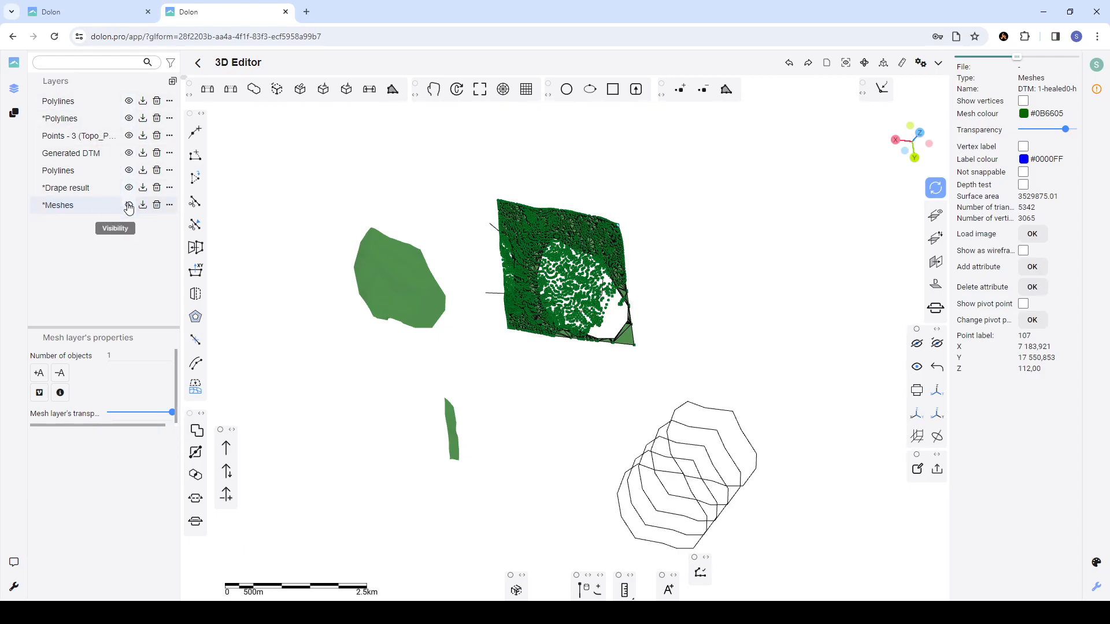
{"action": "left_click", "coordinate": [129, 205]}
{"action": "left_click", "coordinate": [845, 63]}
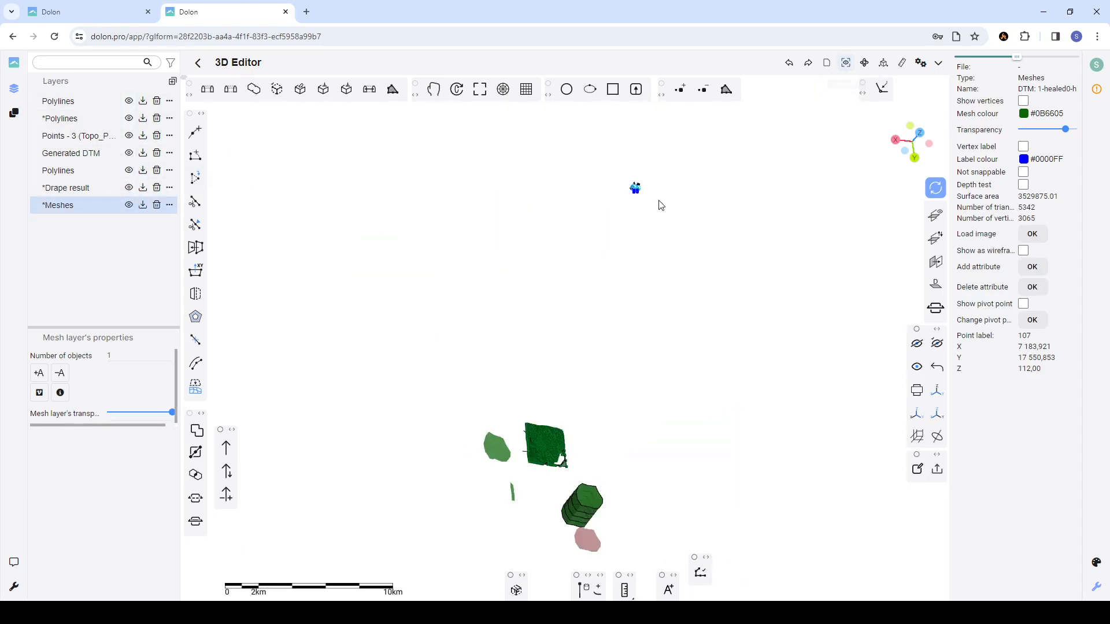
{"action": "left_click", "coordinate": [624, 202]}
{"action": "scroll", "coordinate": [572, 298], "scroll_direction": "down", "scroll_amount": 2}
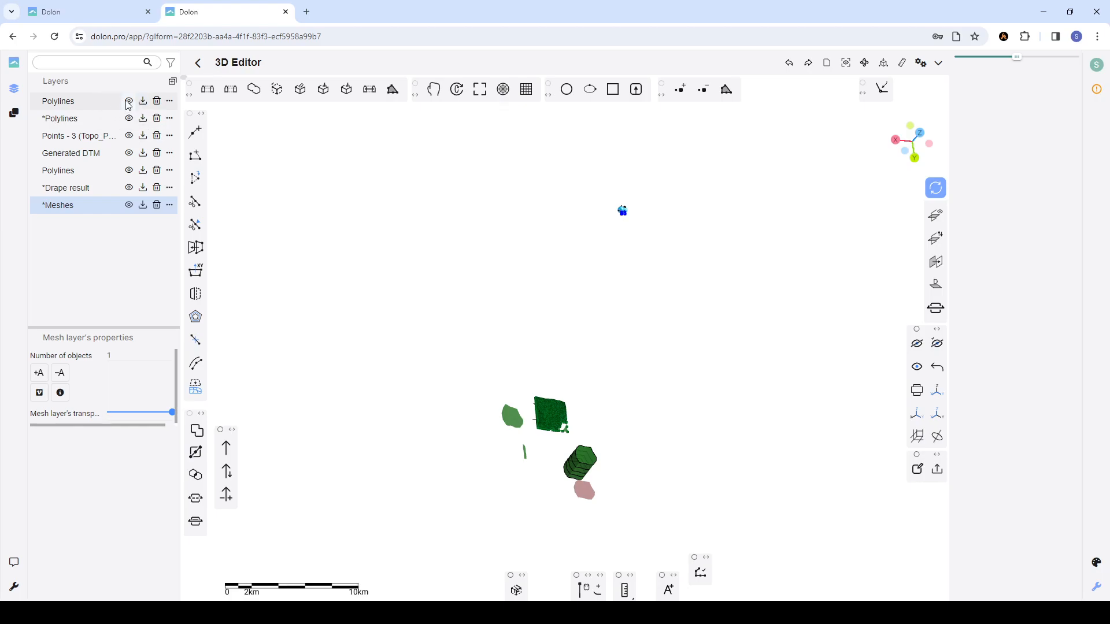
- Save the Polylines, *Polylines, Points - 3 and Generated DTM layers to files one by one
{"action": "left_click", "coordinate": [143, 104]}
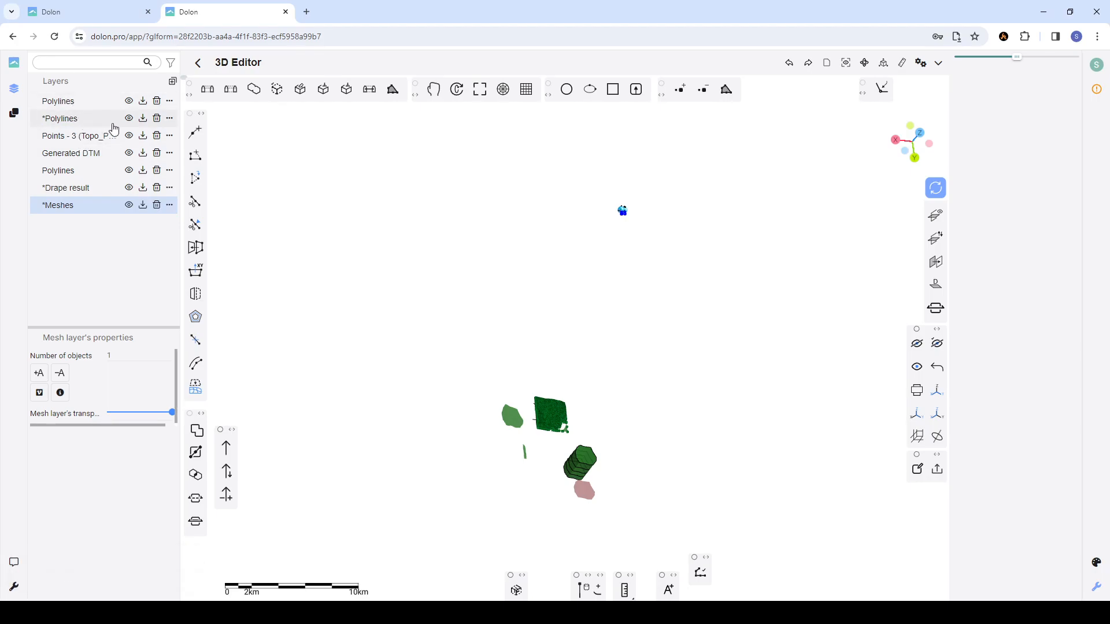
{"action": "left_click", "coordinate": [142, 120]}
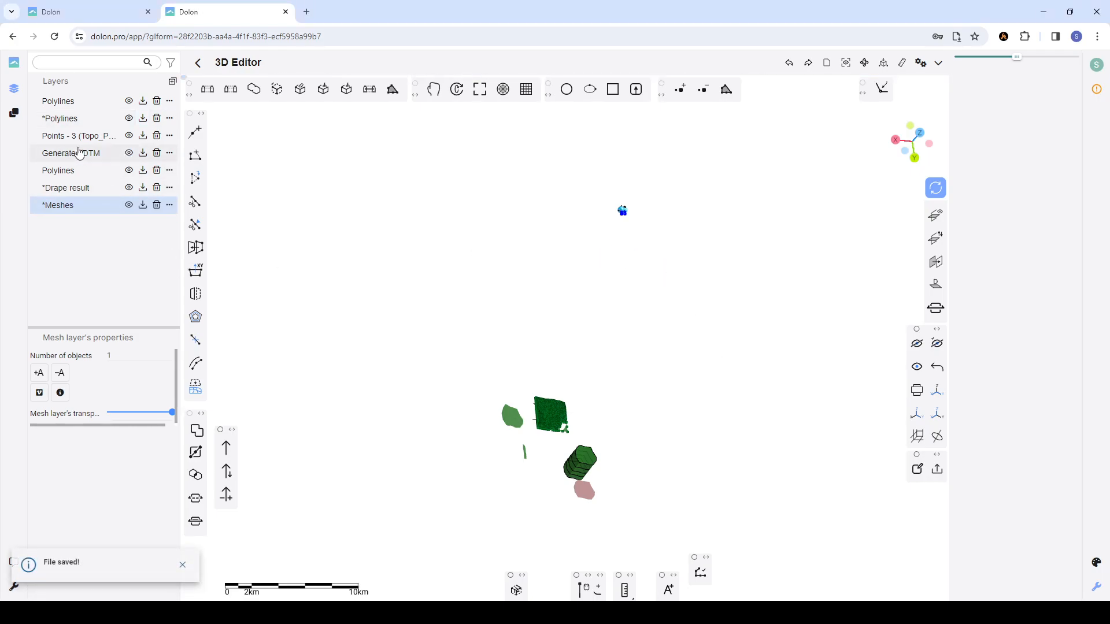
{"action": "left_click", "coordinate": [144, 137]}
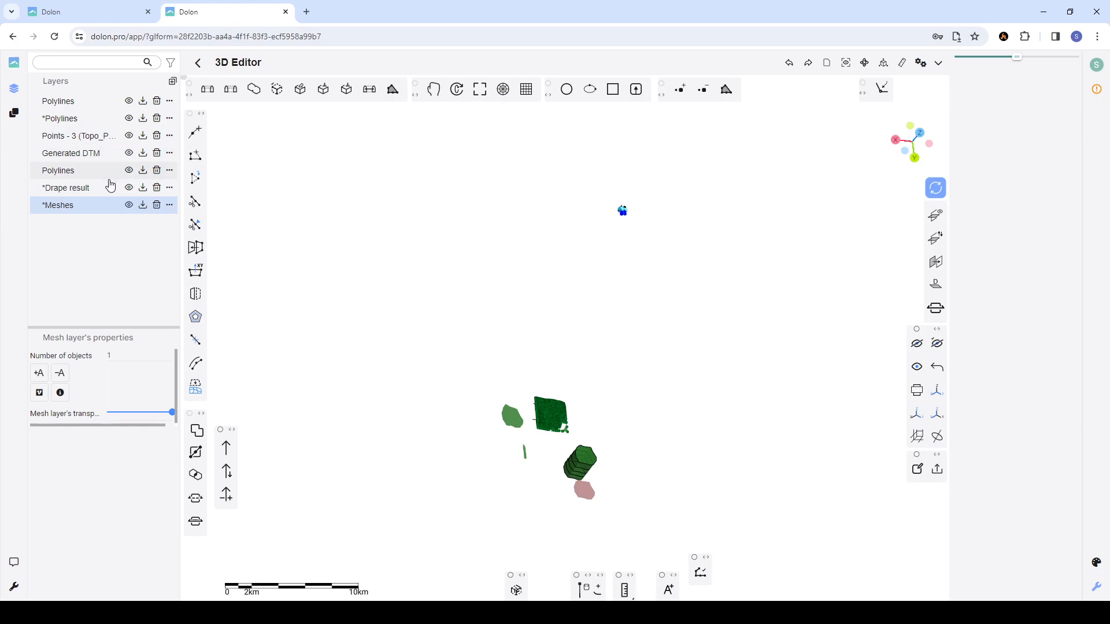
{"action": "left_click", "coordinate": [142, 155]}
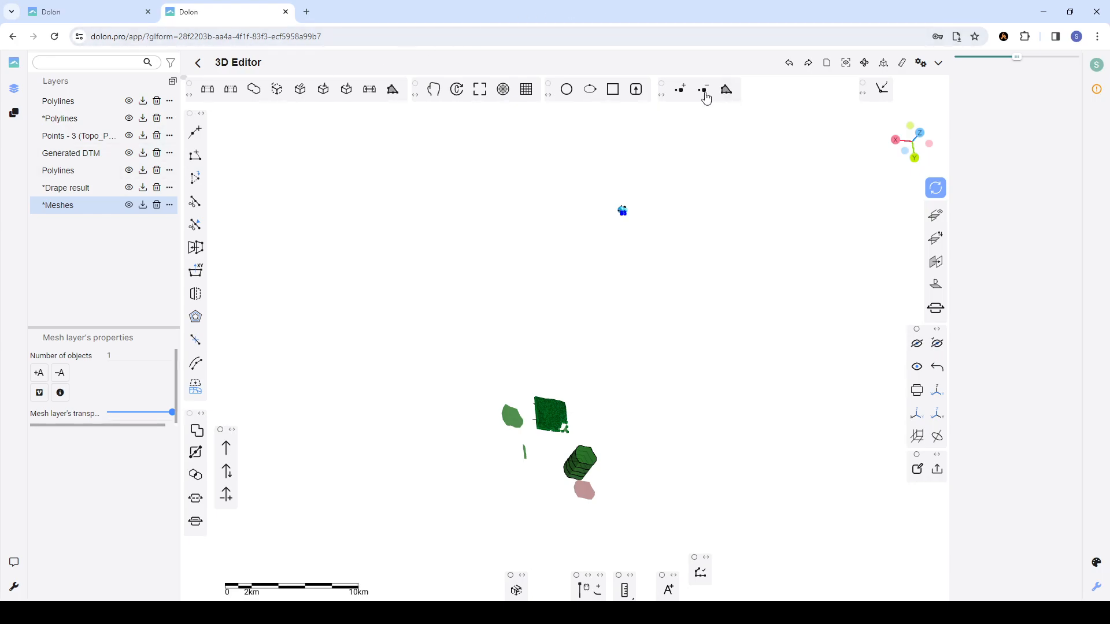
- Save the entire scene to a single file of type 3dln
{"action": "mouse_move", "coordinate": [827, 68]}
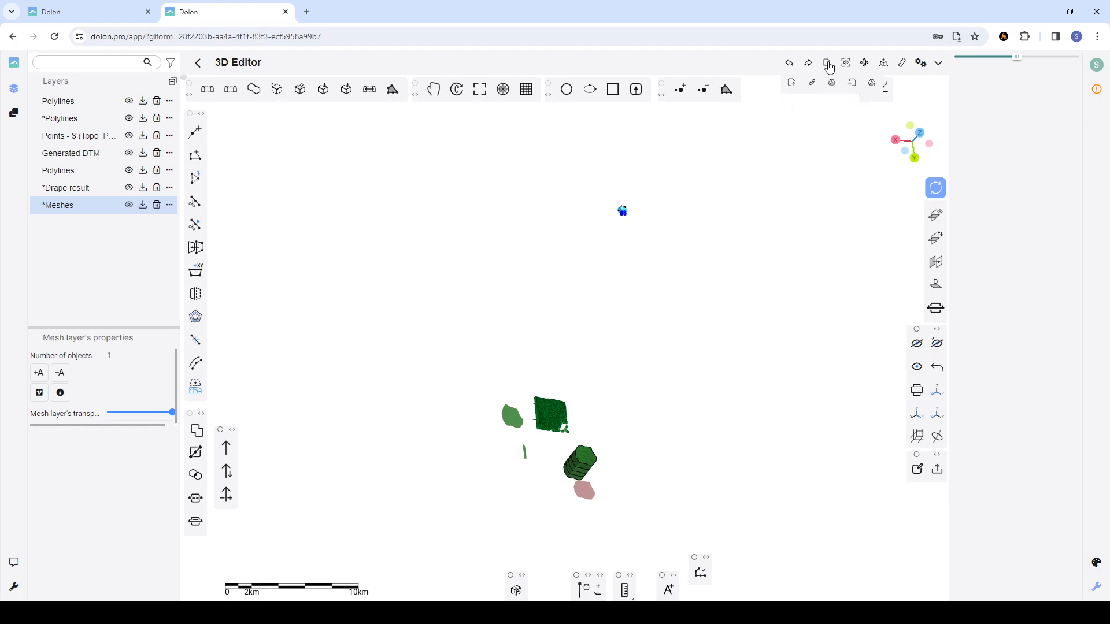
{"action": "left_click", "coordinate": [854, 90]}
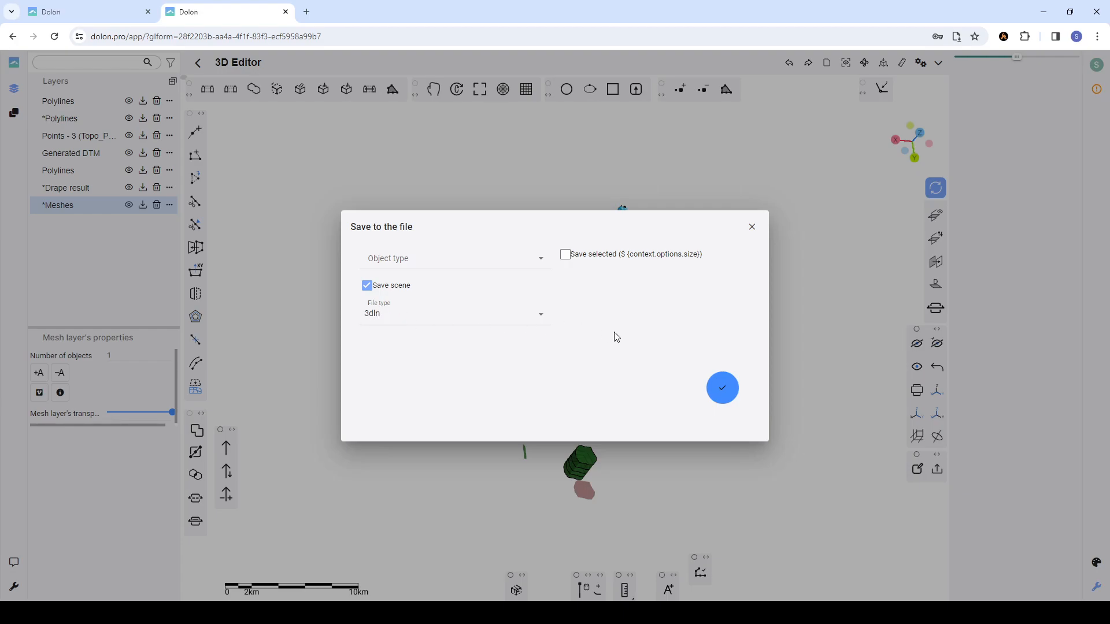
{"action": "left_click", "coordinate": [727, 392]}
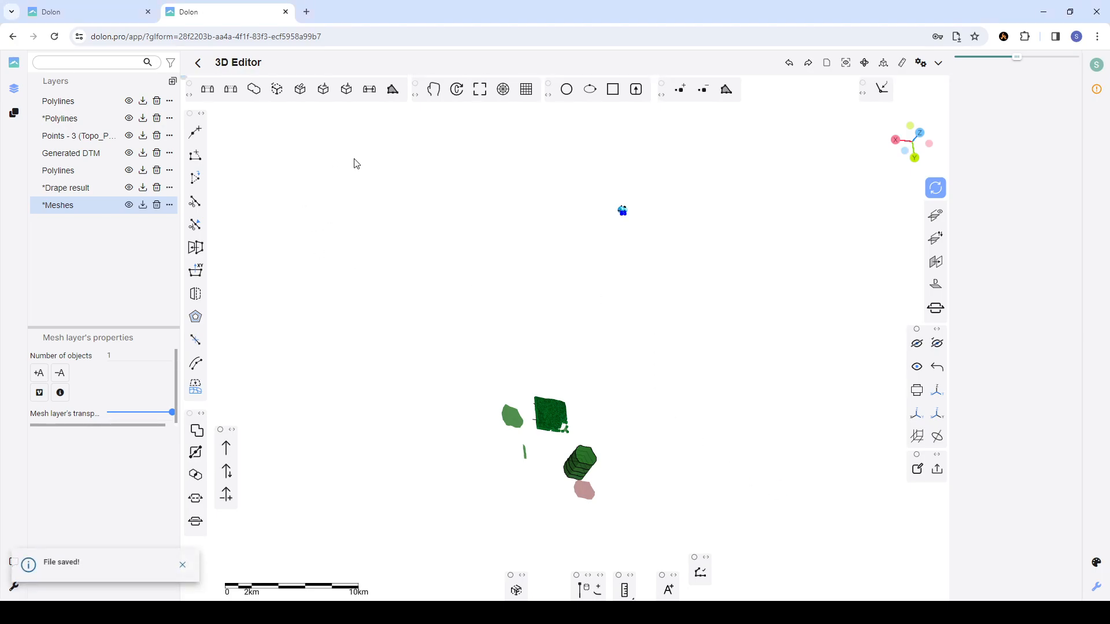
- Clean up the 3D Editor by clearing the whole scene
{"action": "mouse_move", "coordinate": [883, 63]}
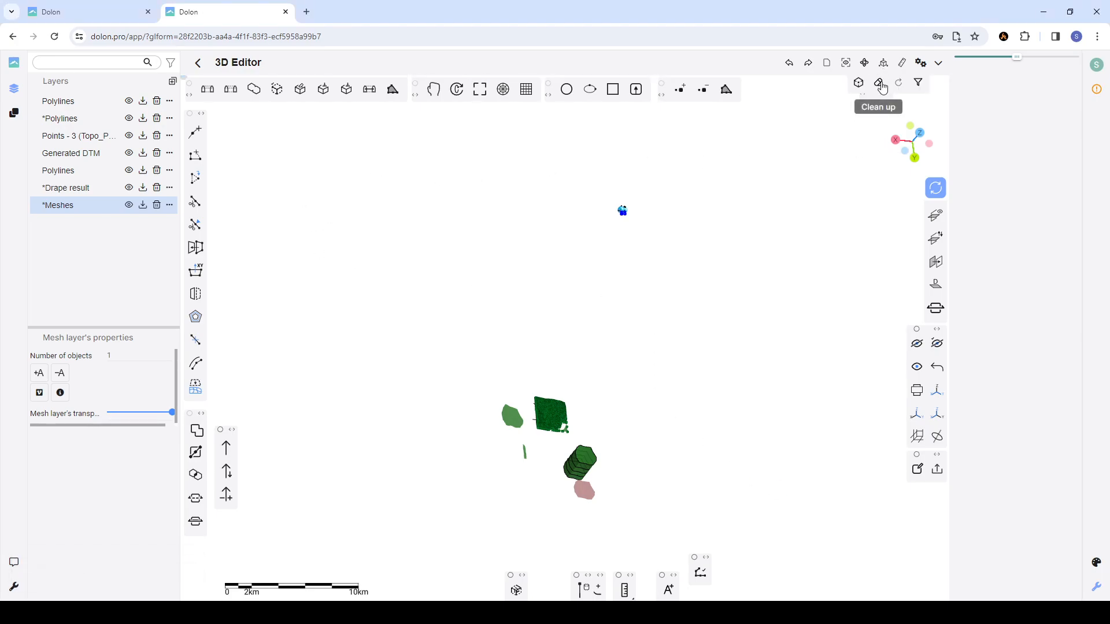
{"action": "left_click", "coordinate": [881, 85]}
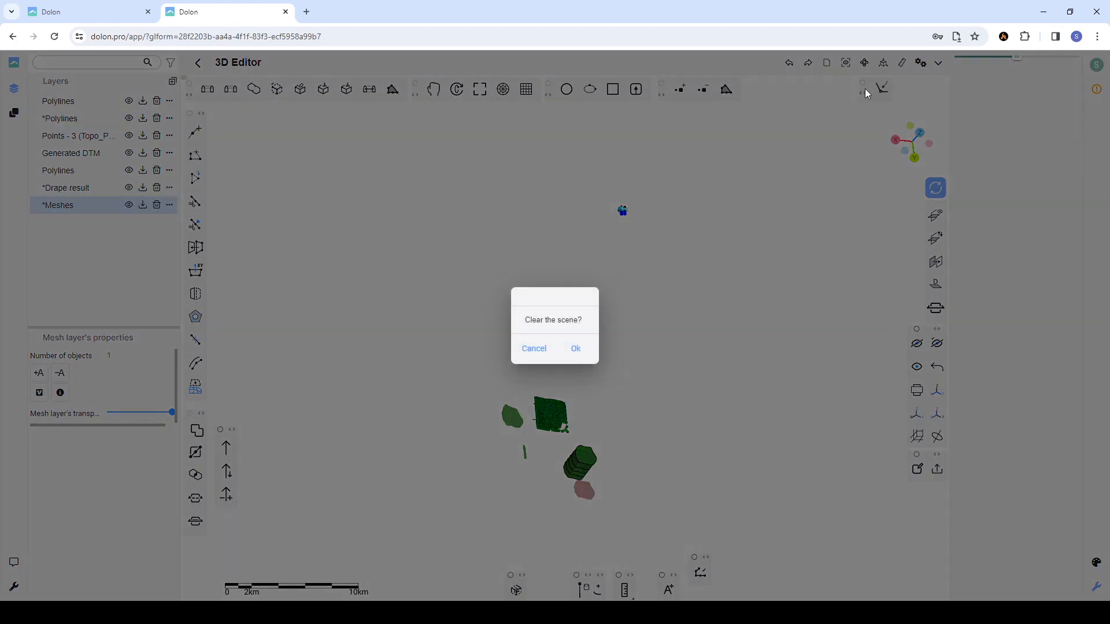
{"action": "left_click", "coordinate": [576, 350]}
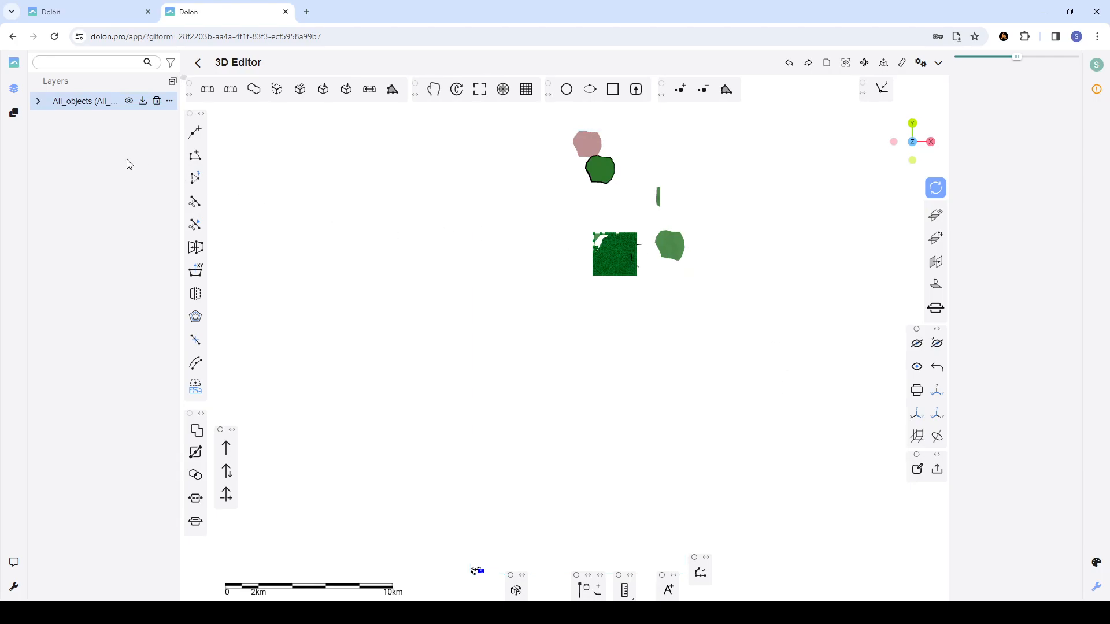
- Expand the loaded All_objects layer, fit everything in view, and toggle its first Polylines layer off and on
{"action": "left_click", "coordinate": [38, 101]}
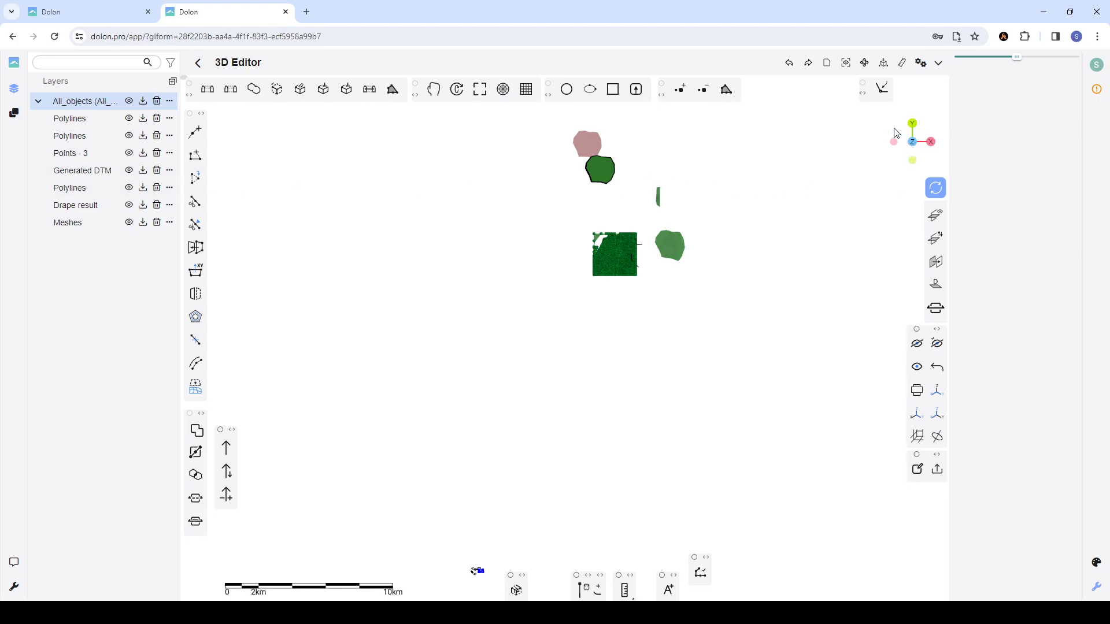
{"action": "left_click", "coordinate": [846, 62]}
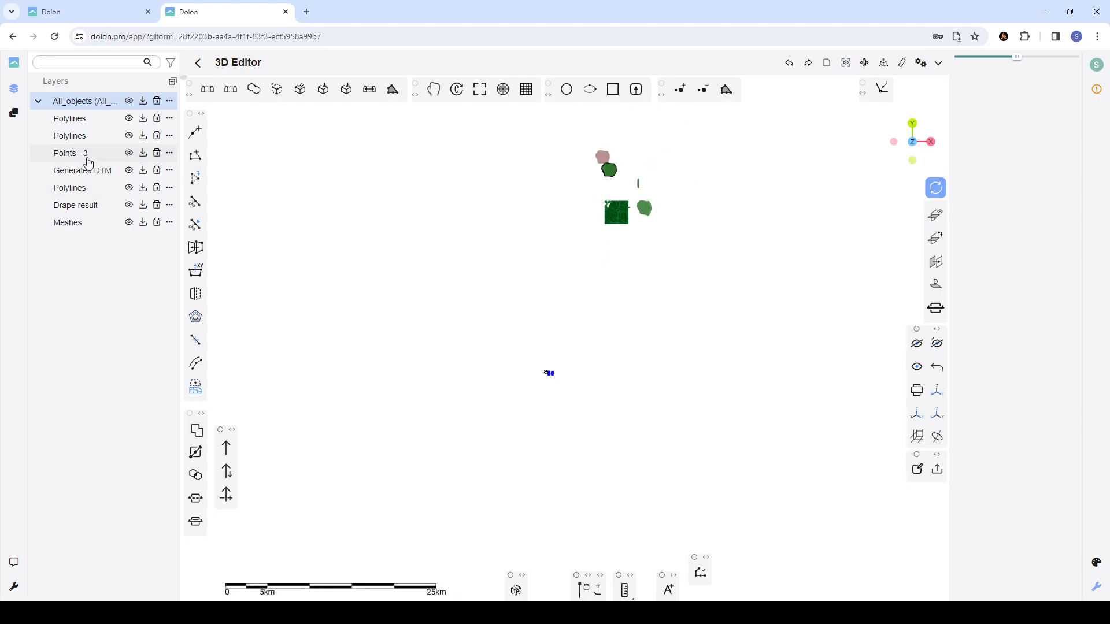
{"action": "left_click", "coordinate": [129, 118]}
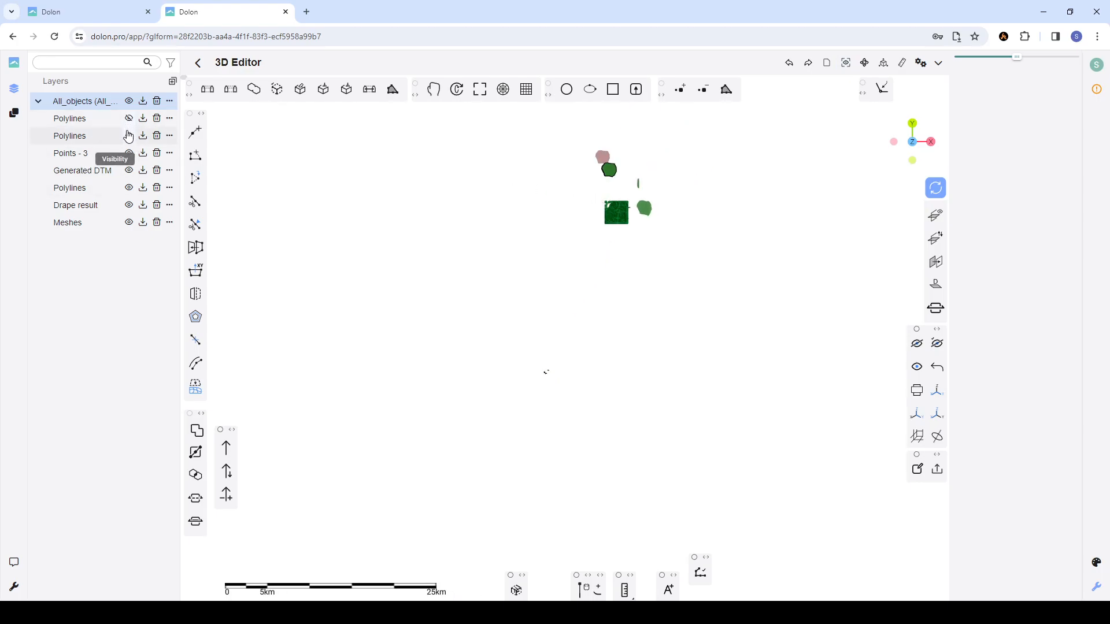
{"action": "left_click", "coordinate": [129, 118]}
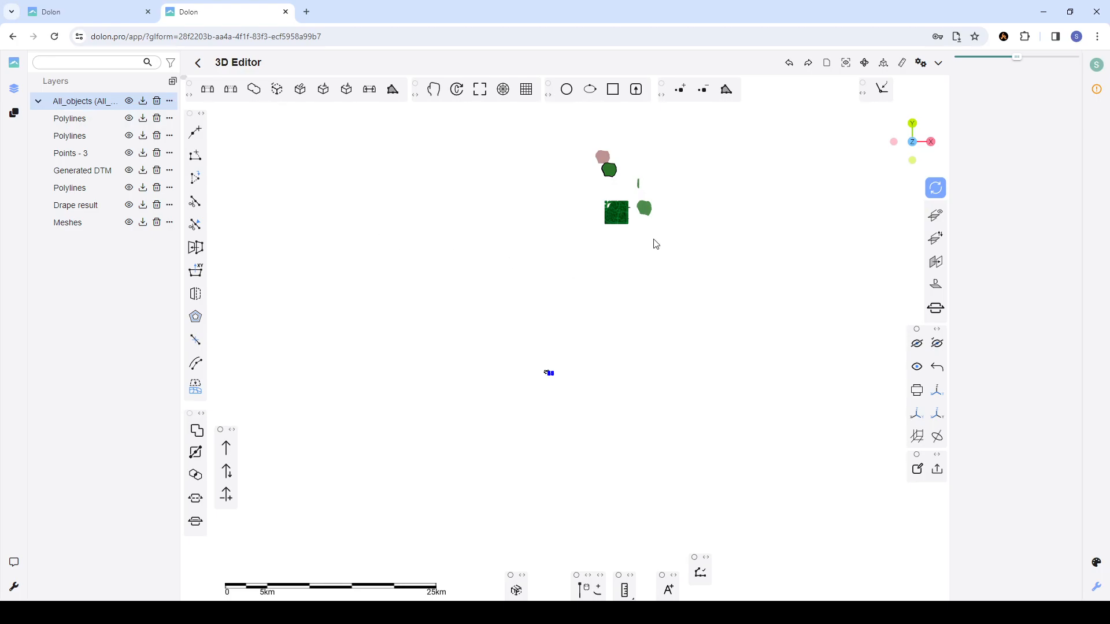
- Hide the whole All_objects layer and collapse its list of sublayers
{"action": "scroll", "coordinate": [652, 247], "scroll_direction": "down", "scroll_amount": 3}
{"action": "scroll", "coordinate": [634, 237], "scroll_direction": "up", "scroll_amount": 2}
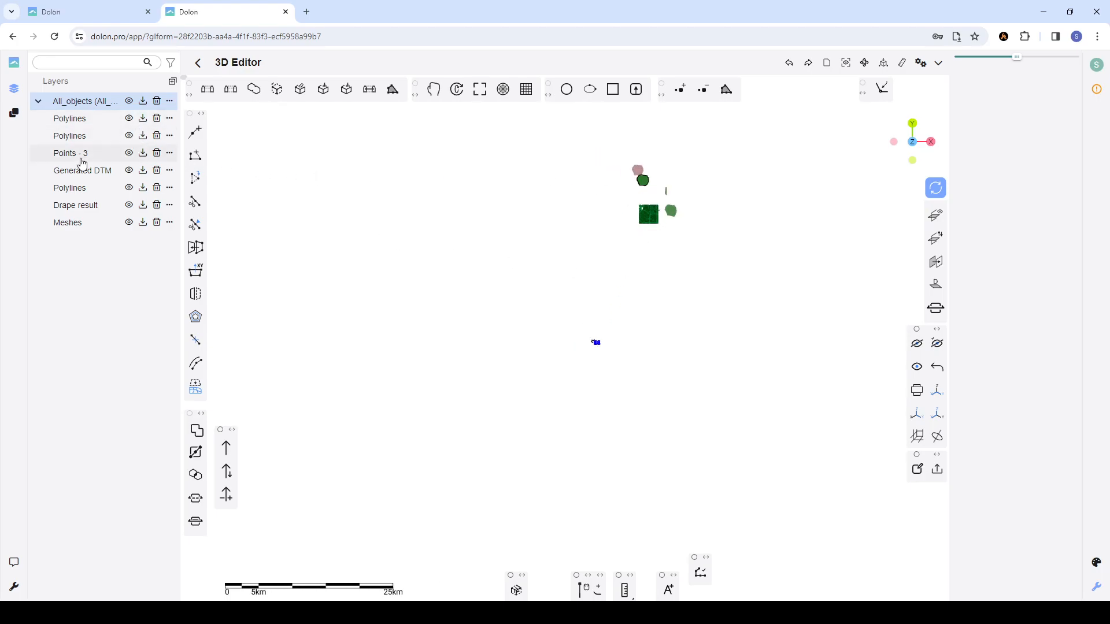
{"action": "left_click", "coordinate": [129, 102]}
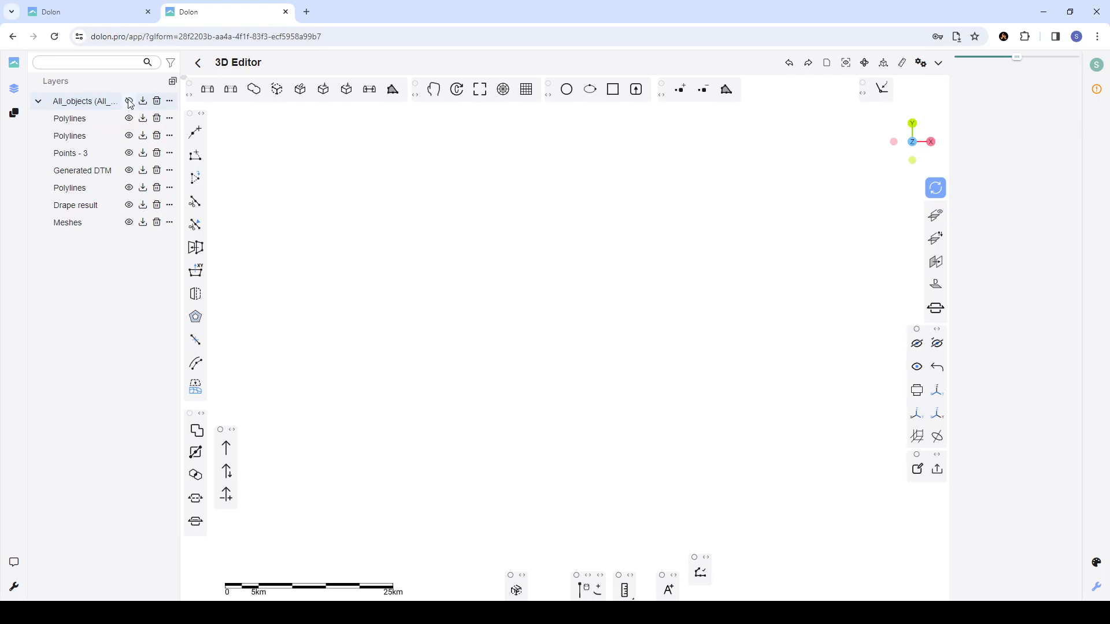
{"action": "left_click", "coordinate": [39, 103]}
- Load the saved Generated DTM layer file into the scene and inspect its meshes from a tilted angle
{"action": "left_click", "coordinate": [827, 64]}
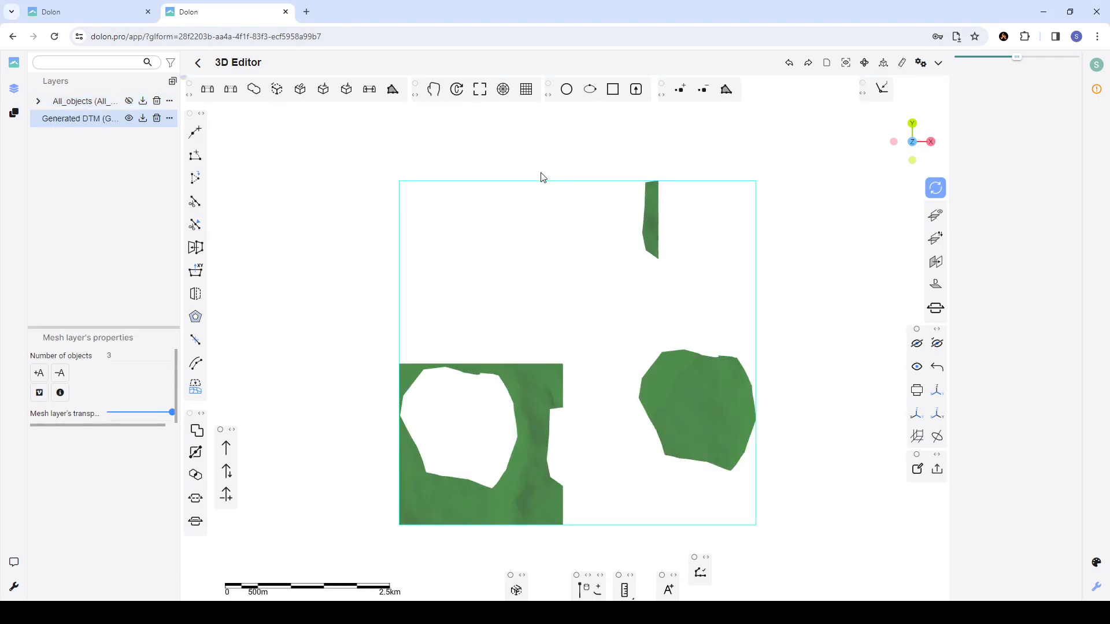
{"action": "scroll", "coordinate": [583, 297], "scroll_direction": "down", "scroll_amount": 4}
{"action": "scroll", "coordinate": [586, 294], "scroll_direction": "up", "scroll_amount": 4}
{"action": "left_click_drag", "start_coordinate": [586, 297], "coordinate": [571, 194]}
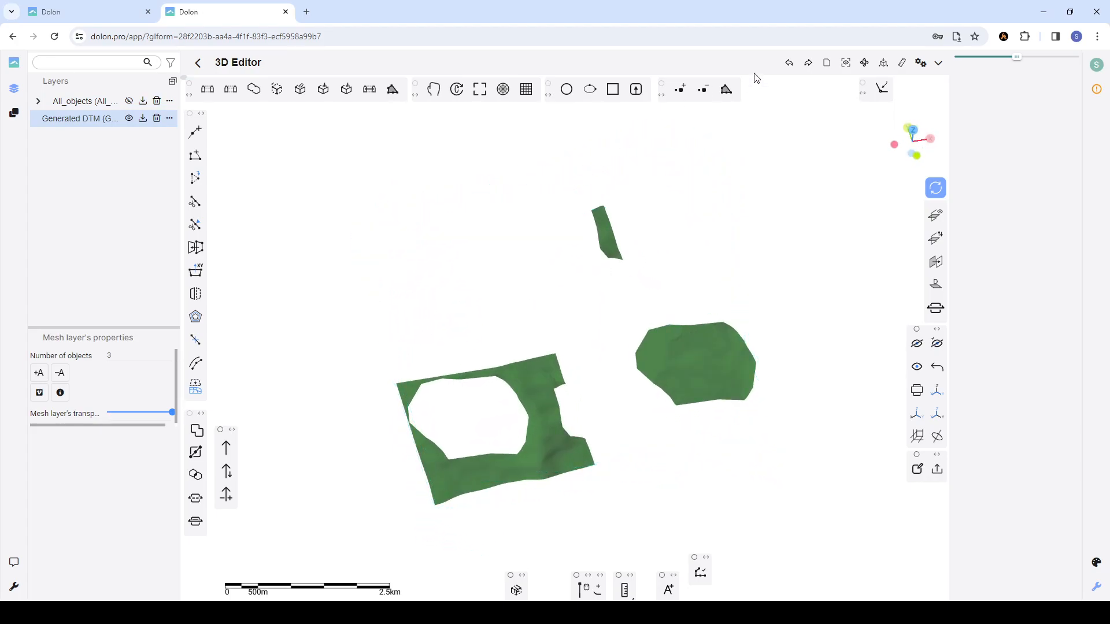
- Load the saved Polylines layer file, then hide the Generated DTM layer and fit the polylines in view
{"action": "left_click", "coordinate": [826, 64]}
{"action": "left_click", "coordinate": [794, 82]}
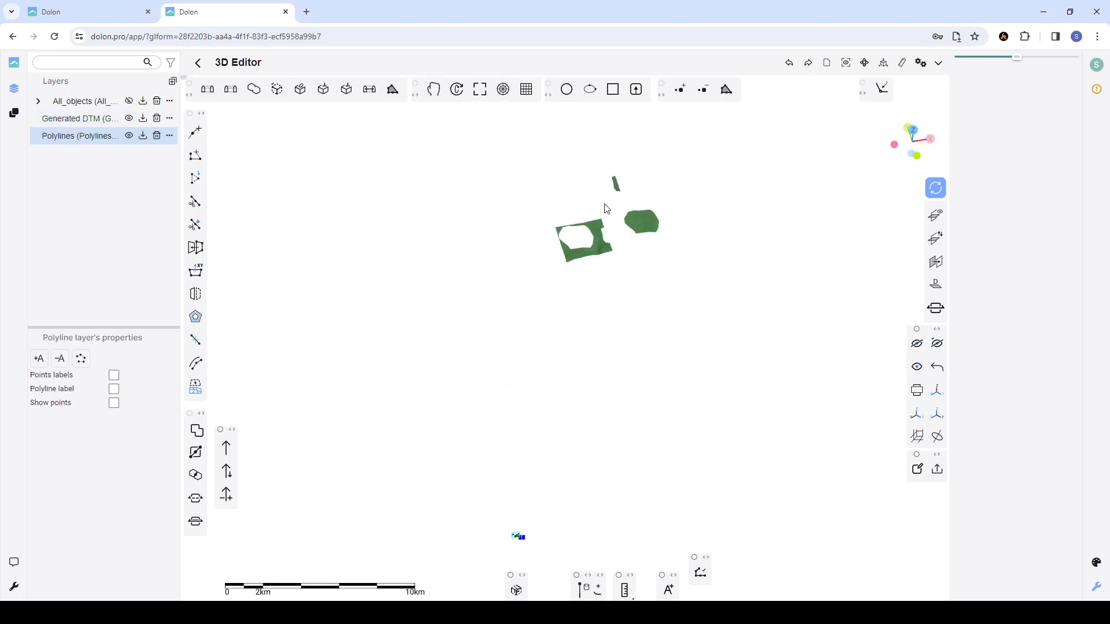
{"action": "left_click", "coordinate": [129, 118]}
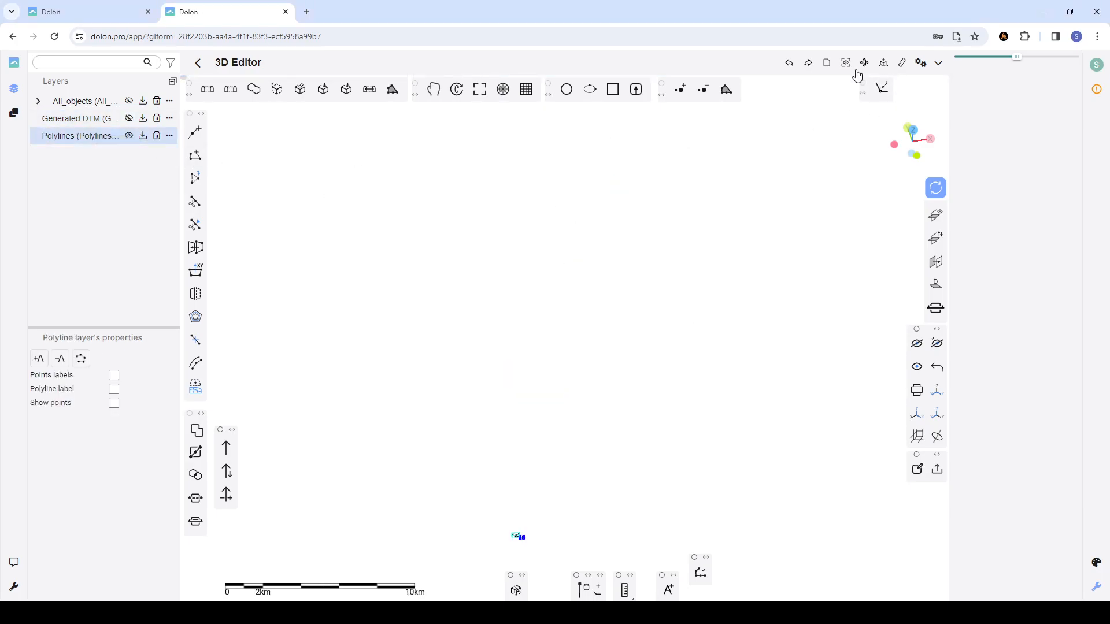
{"action": "left_click", "coordinate": [846, 64]}
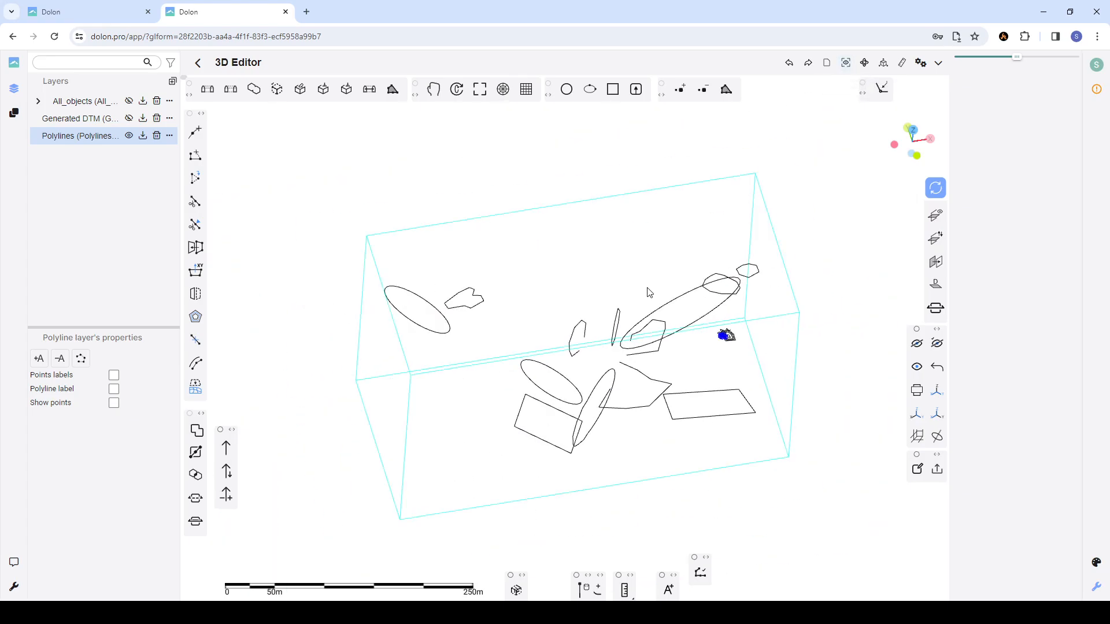
{"action": "scroll", "coordinate": [664, 297], "scroll_direction": "up", "scroll_amount": 8}
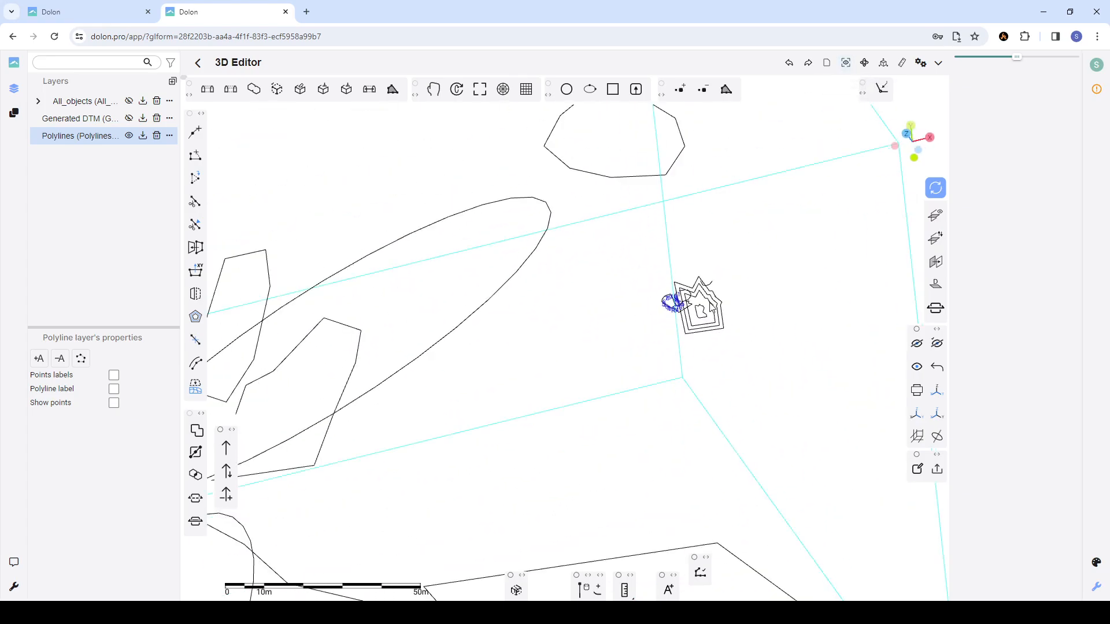
{"action": "scroll", "coordinate": [646, 287], "scroll_direction": "down", "scroll_amount": 5}
{"action": "scroll", "coordinate": [636, 301], "scroll_direction": "up", "scroll_amount": 3}
{"action": "scroll", "coordinate": [616, 318], "scroll_direction": "down", "scroll_amount": 6}
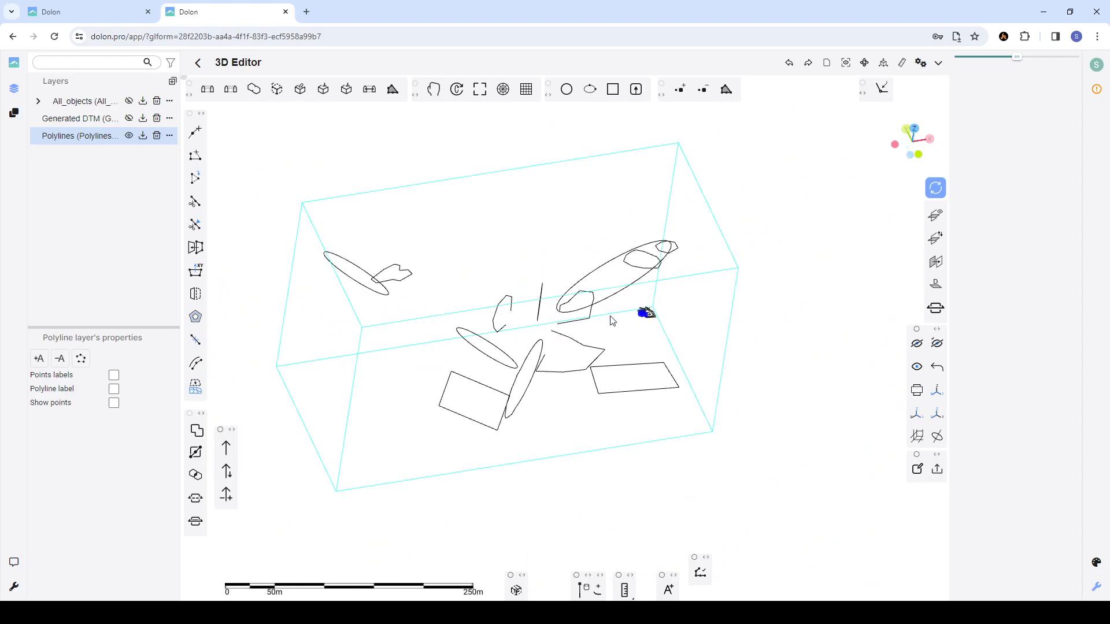